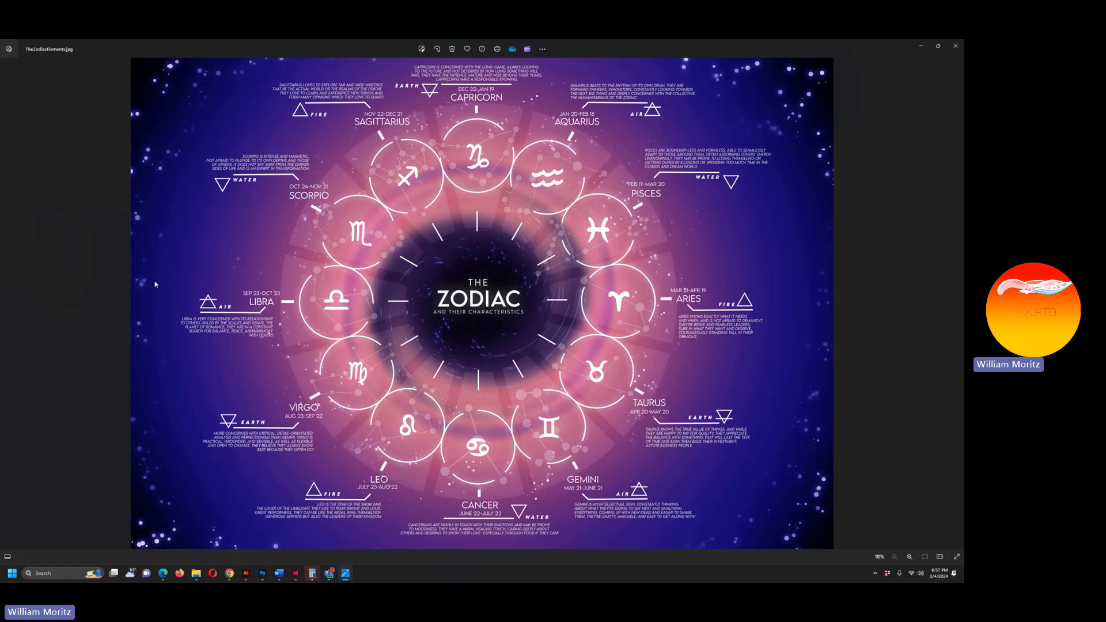
Look through the example infographics, including the zodiac, Bigfoot and Kitty Catapult designs.
{"action": "key", "text": "Right"}
{"action": "key", "text": "Left"}
{"action": "key", "text": "Right"}
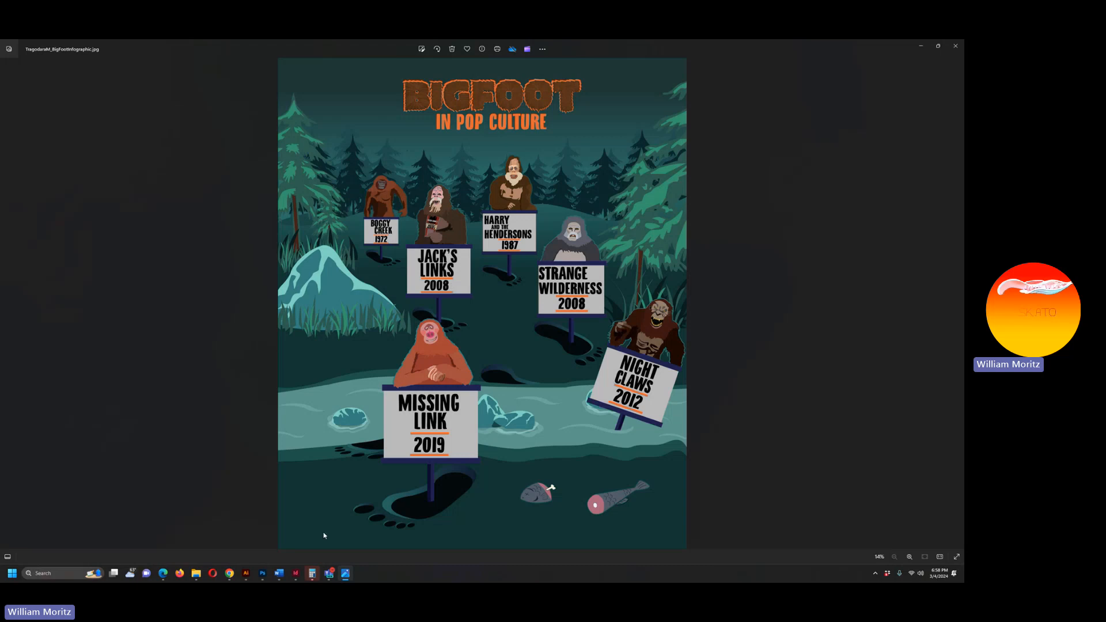
{"action": "key", "text": "Right"}
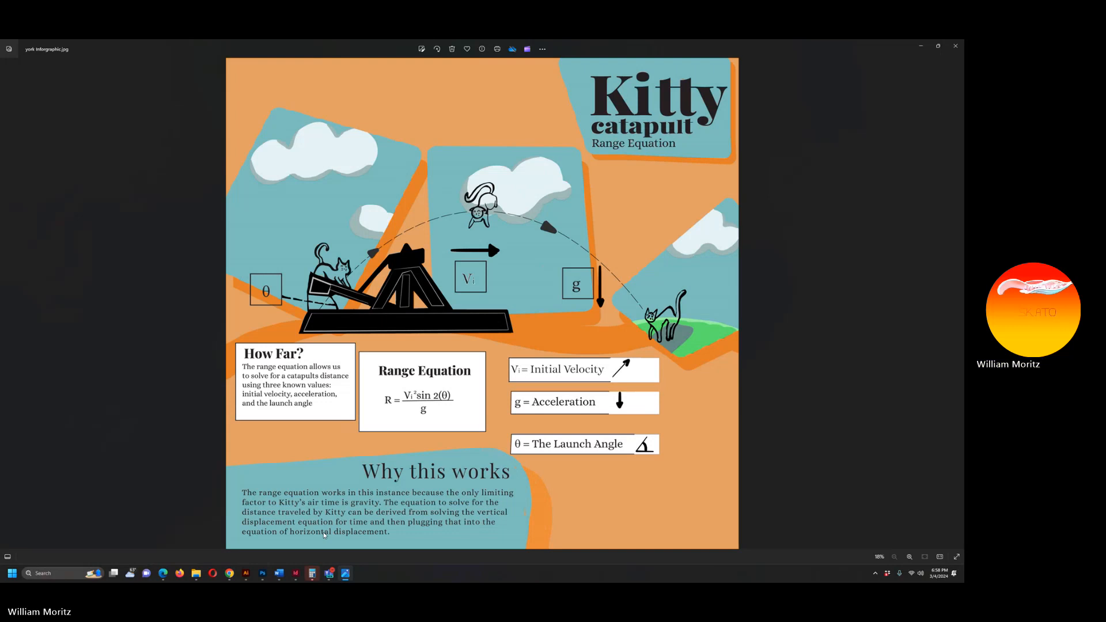
{"action": "key", "text": "Left"}
{"action": "key", "text": "Right"}
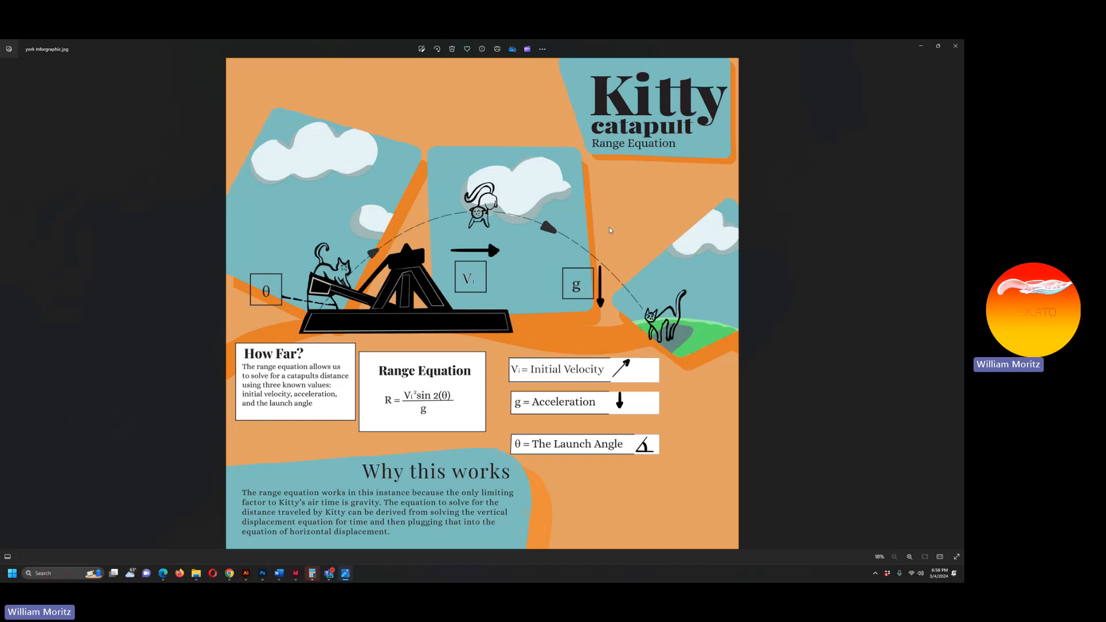
Minimize the image viewer, bring the blank InDesign document forward, and switch to the Chrome browser.
{"action": "left_click", "coordinate": [921, 47]}
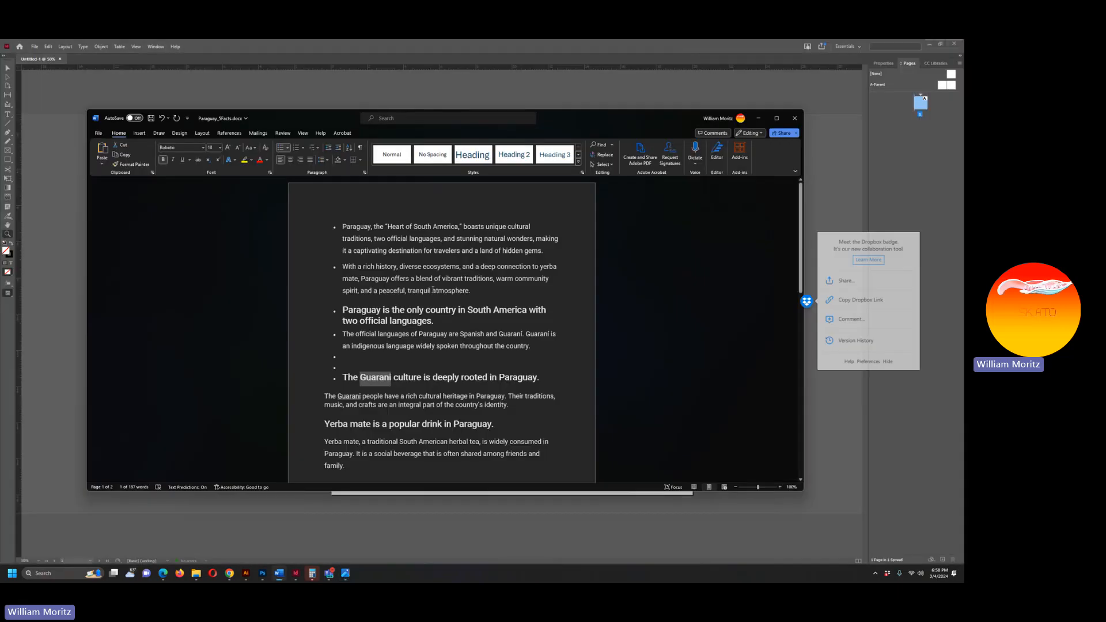
{"action": "left_click", "coordinate": [47, 305]}
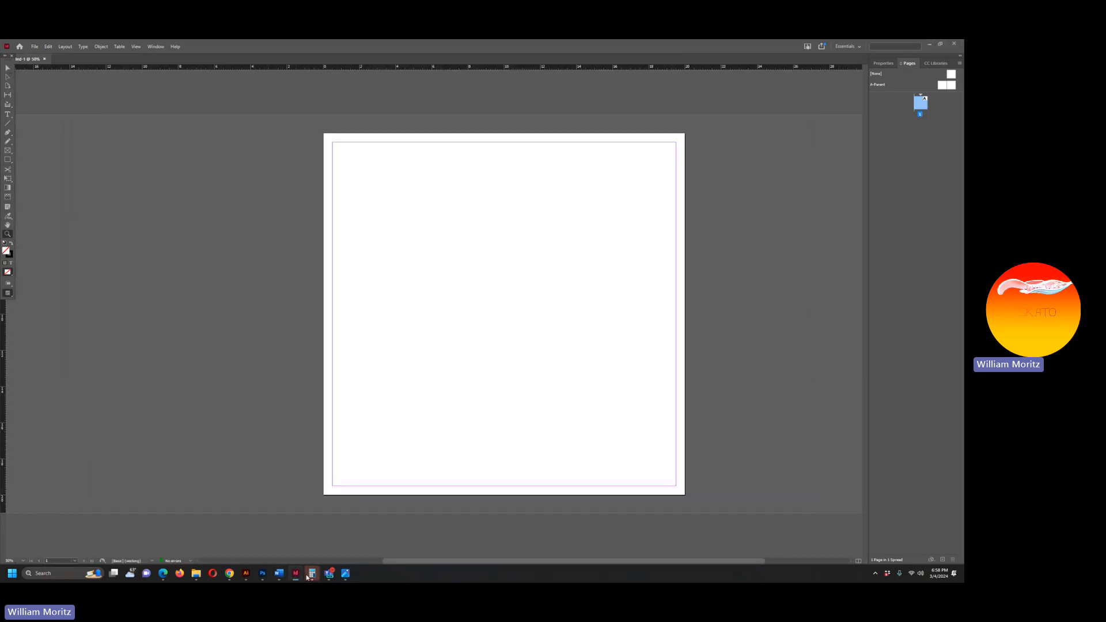
{"action": "mouse_move", "coordinate": [298, 580]}
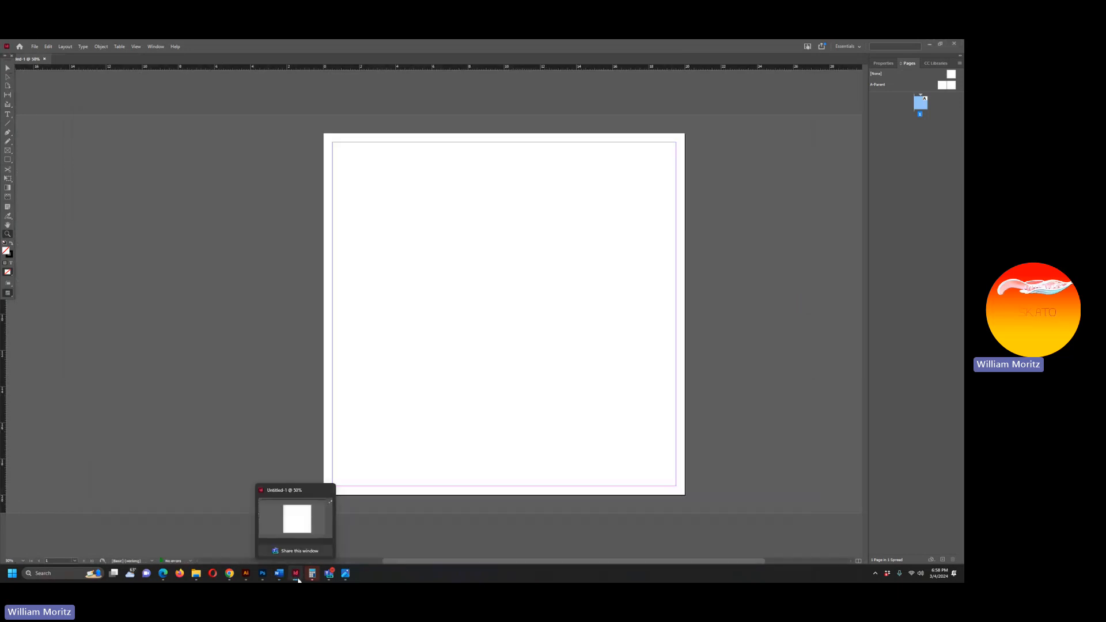
{"action": "left_click", "coordinate": [229, 574]}
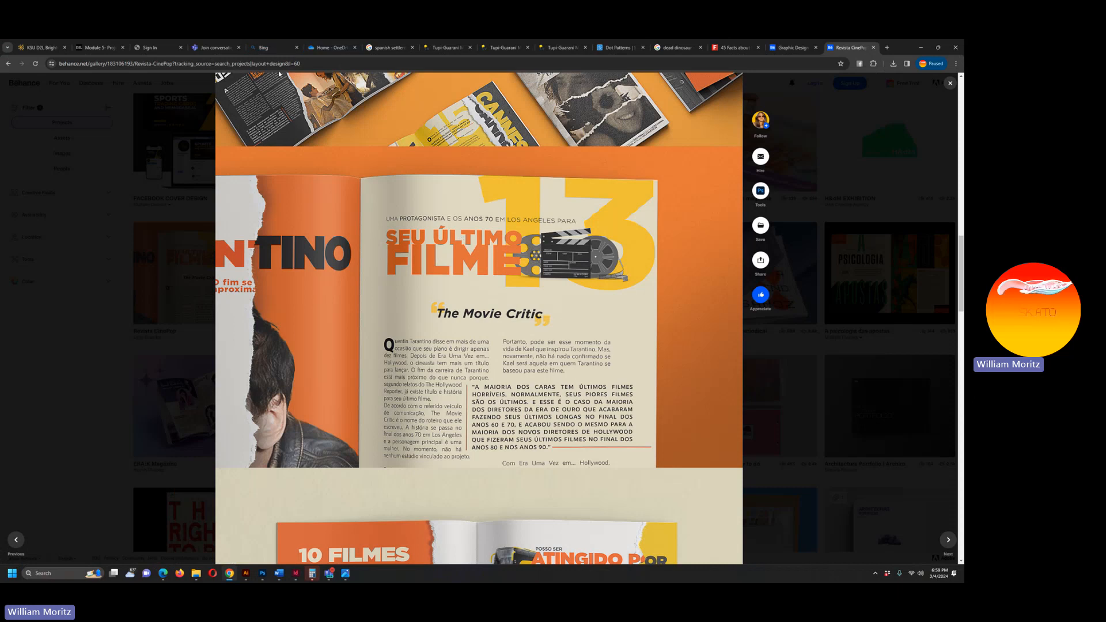
Search Google Images for "oscar" and save the StickPNG statuette picture as download.jpg in the ReferenceImages folder.
{"action": "left_click", "coordinate": [385, 49]}
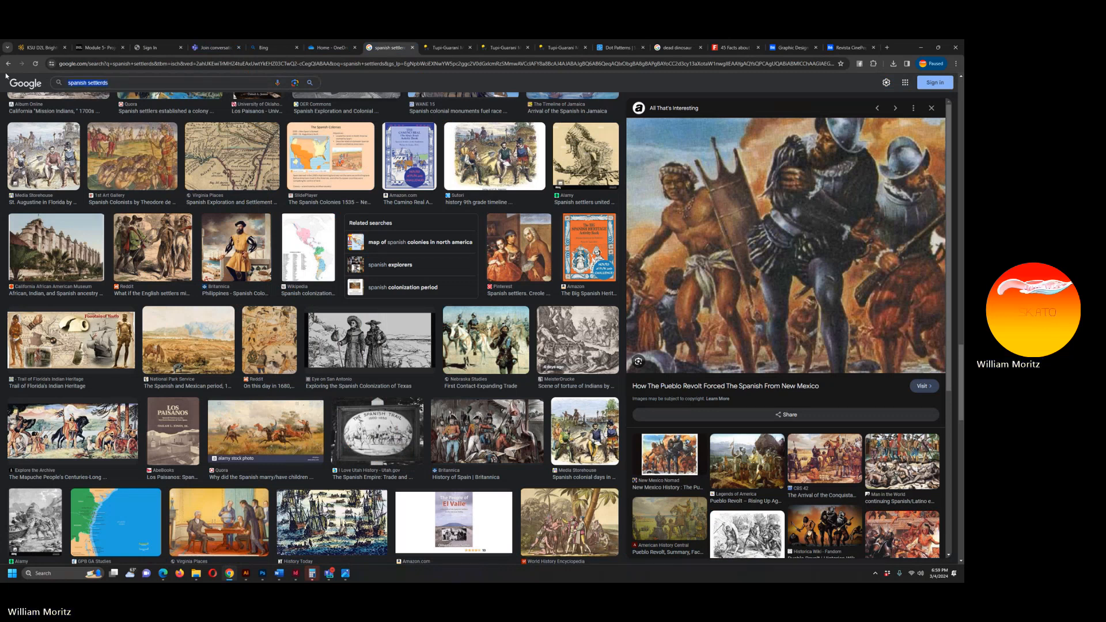
{"action": "type", "text": "oscar"}
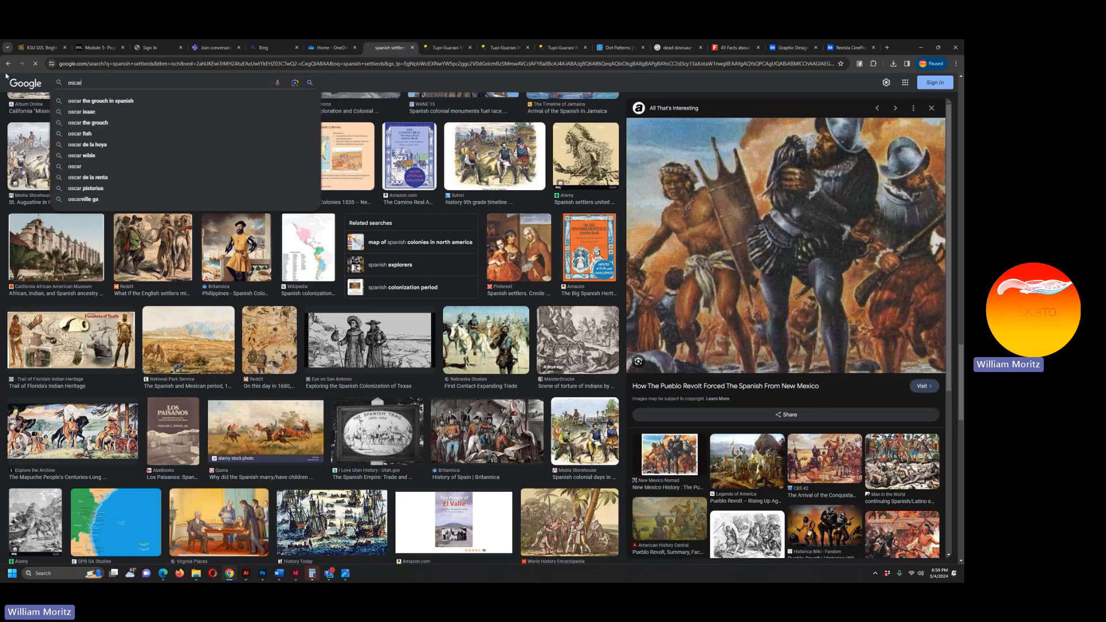
{"action": "key", "text": "Return"}
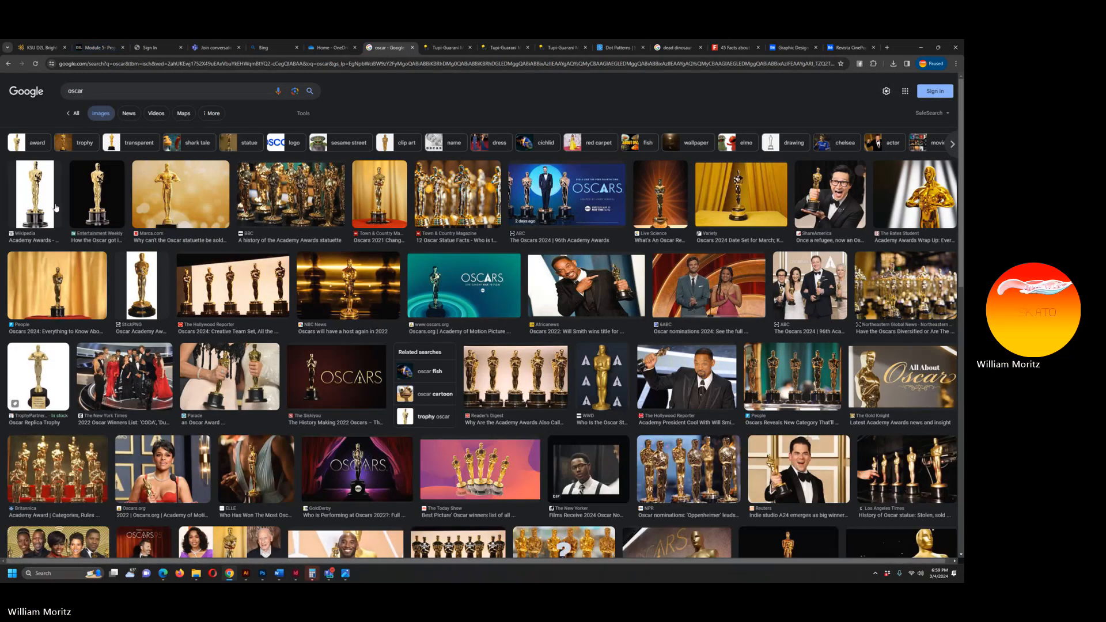
{"action": "left_click", "coordinate": [146, 276]}
{"action": "right_click", "coordinate": [788, 252]}
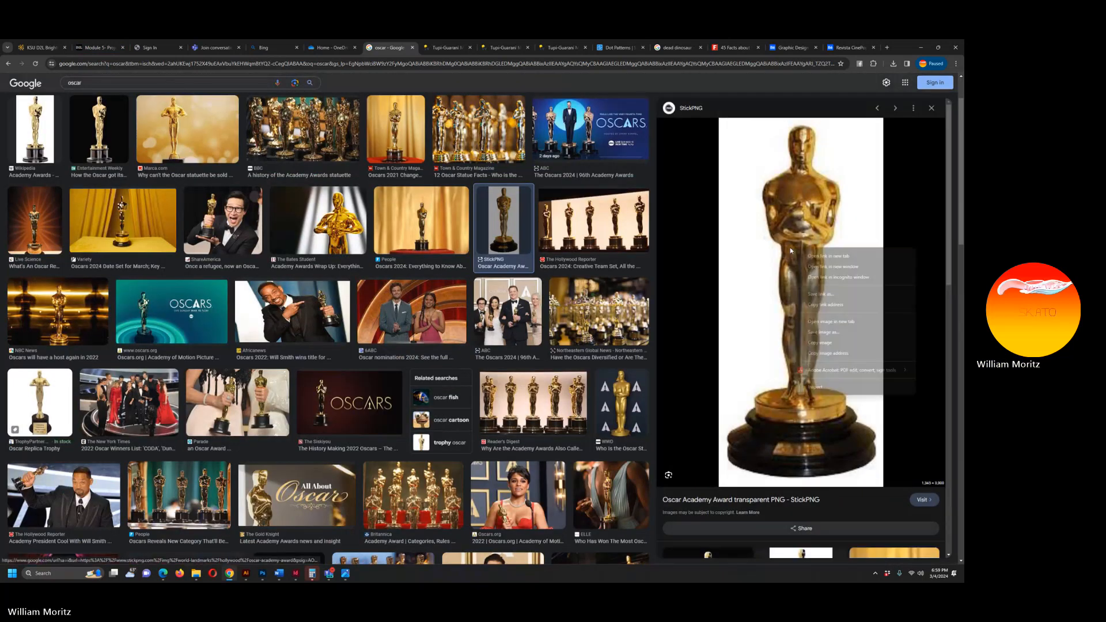
{"action": "left_click", "coordinate": [823, 332]}
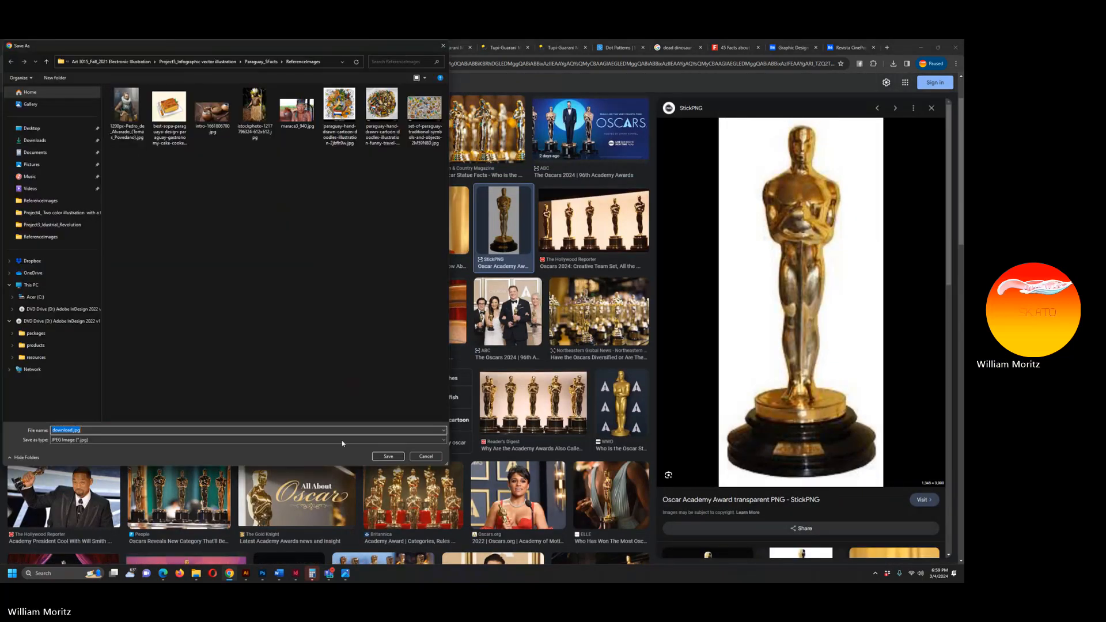
{"action": "left_click", "coordinate": [397, 459]}
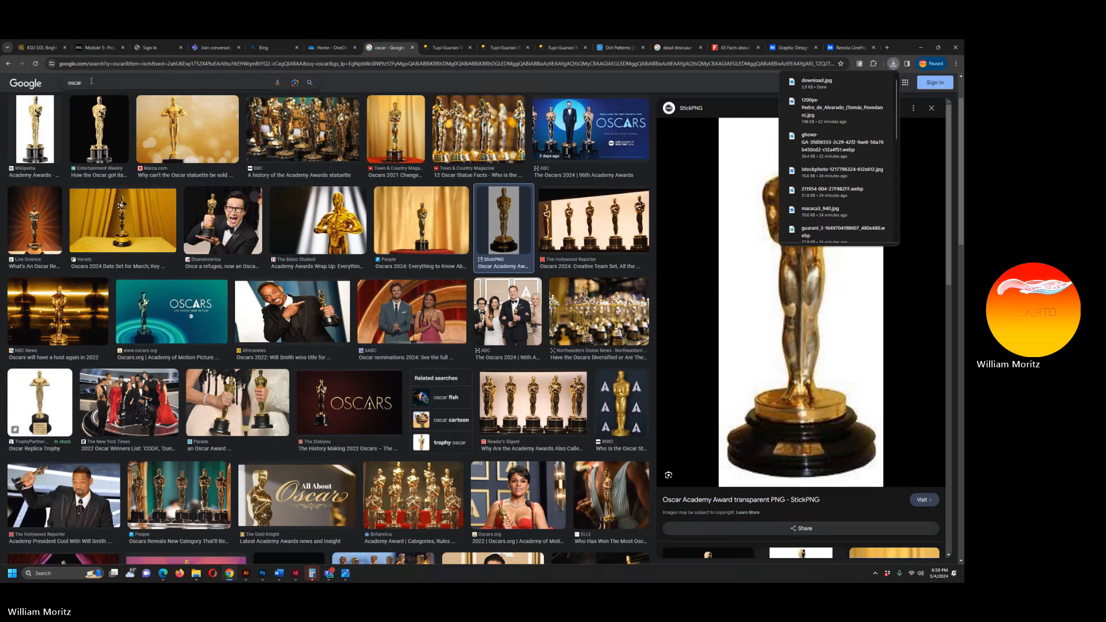
Search Google Images for "movie rack".
{"action": "left_click_drag", "start_coordinate": [91, 81], "coordinate": [15, 86]}
{"action": "type", "text": "movie "}
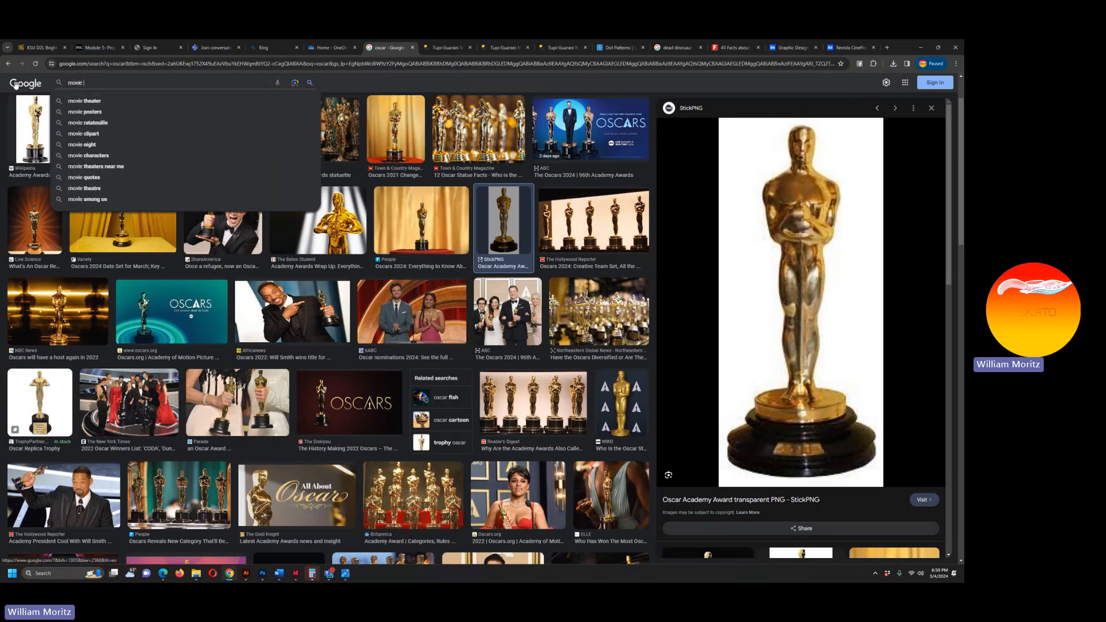
{"action": "type", "text": "rack"}
{"action": "key", "text": "Return"}
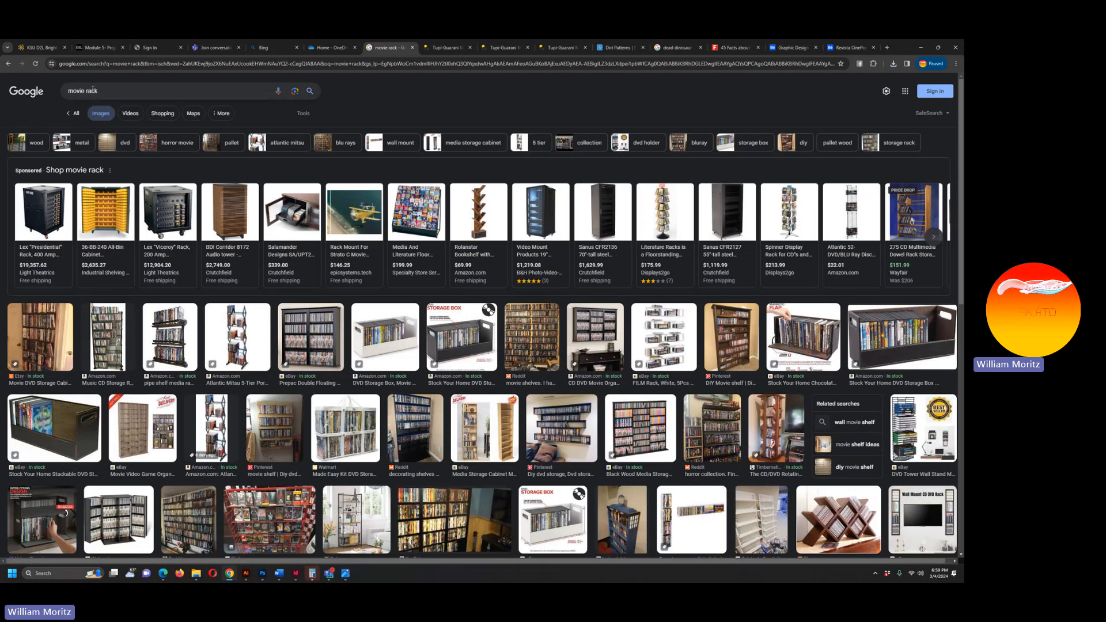
Search Google Images for "movie cut" and save the Freepik clapperboard silhouette as an AVIF file in the ReferenceImages folder.
{"action": "double_click", "coordinate": [88, 90]}
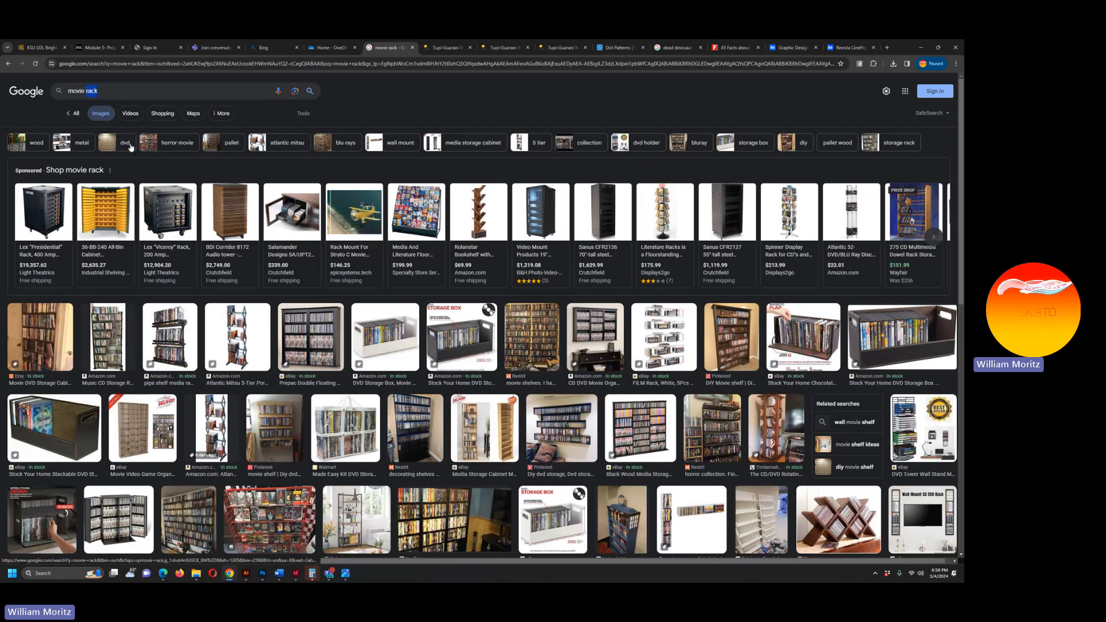
{"action": "type", "text": "cut"}
{"action": "key", "text": "Return"}
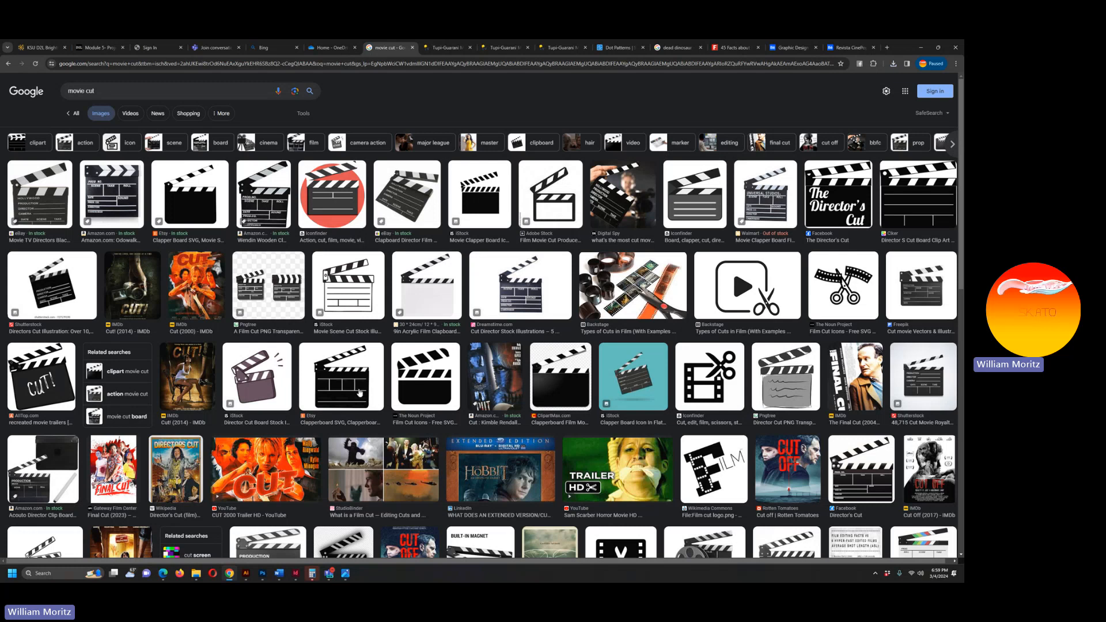
{"action": "left_click", "coordinate": [404, 385]}
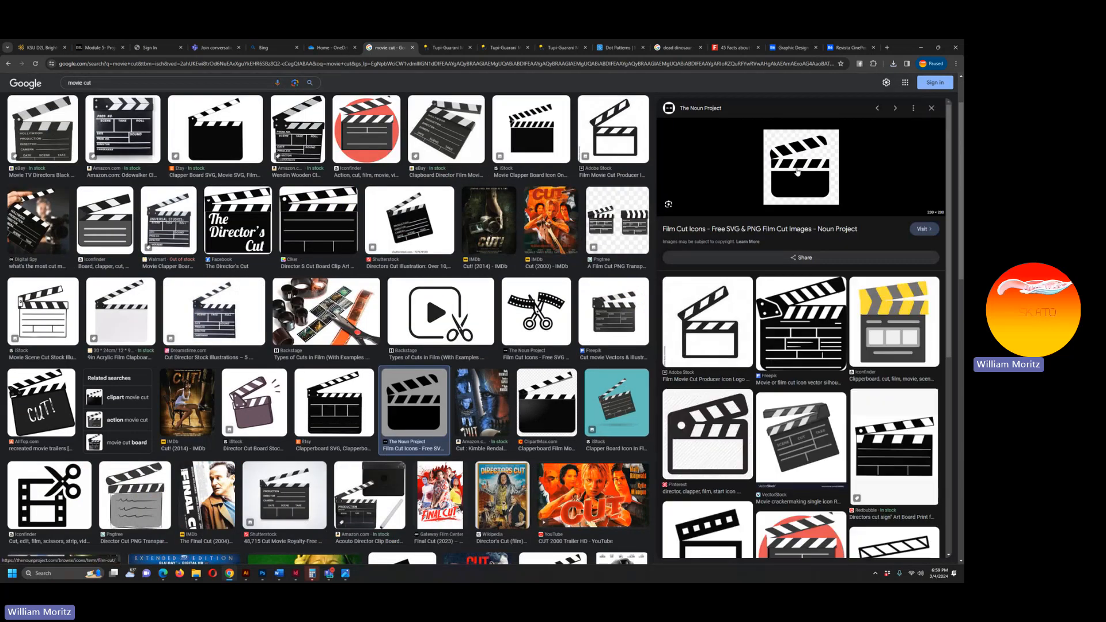
{"action": "left_click", "coordinate": [777, 335]}
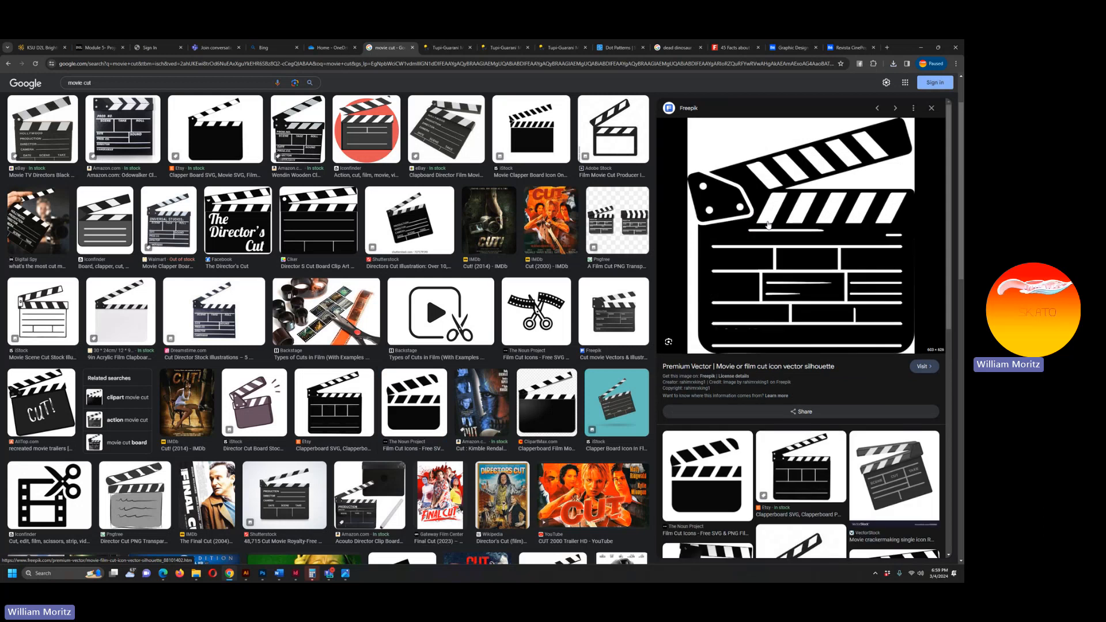
{"action": "right_click", "coordinate": [749, 242]}
{"action": "left_click", "coordinate": [806, 348]}
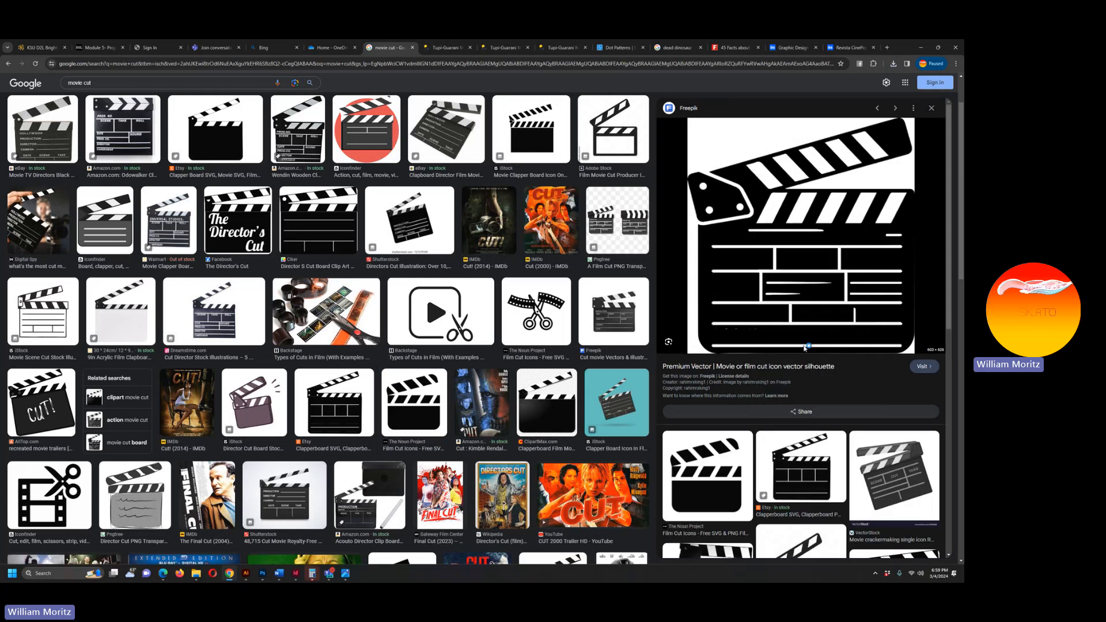
{"action": "left_click", "coordinate": [388, 457]}
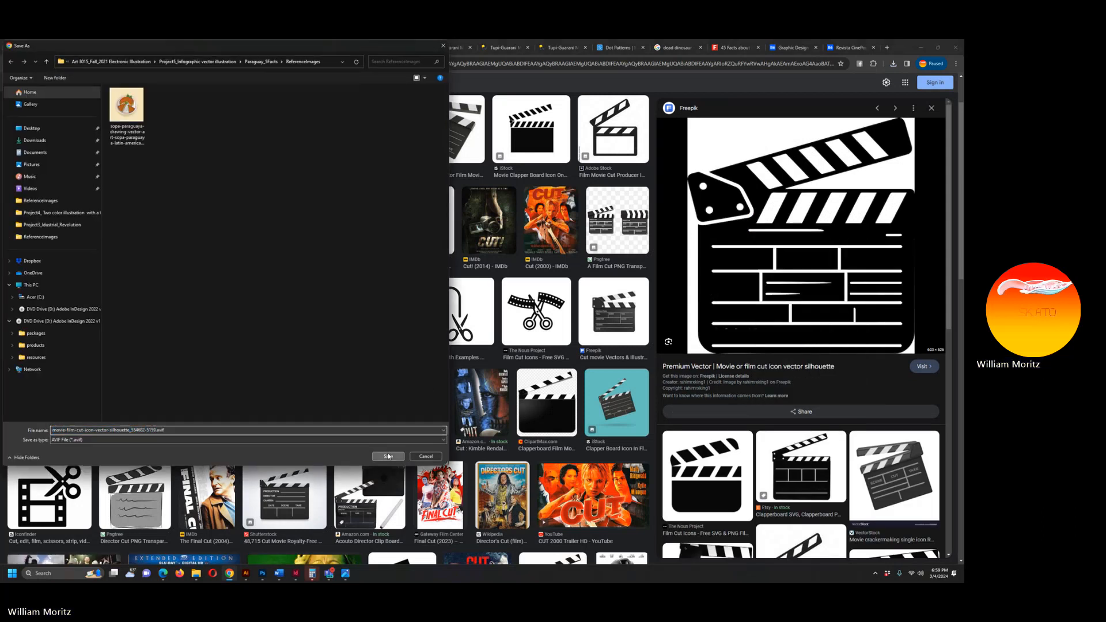
Search Google Images for "movie film reel" and save the Dreamstime illustration of a reel with an unrolling film strip.
{"action": "left_click", "coordinate": [126, 84]}
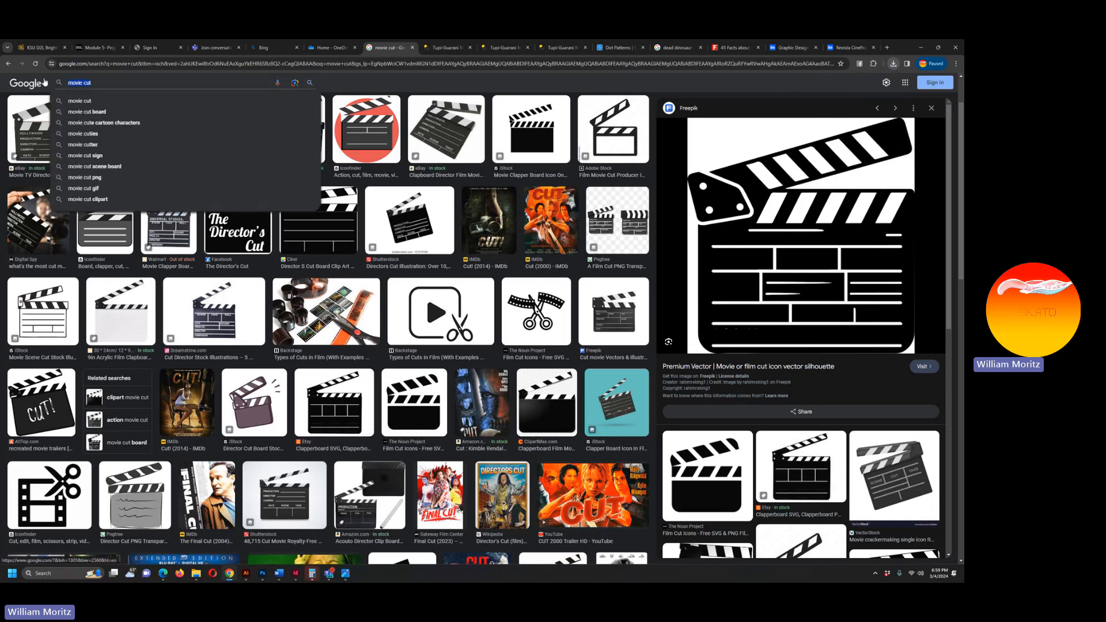
{"action": "key", "text": "BackSpace"}
{"action": "key", "text": "BackSpace"}
{"action": "key", "text": "BackSpace"}
{"action": "key", "text": "BackSpace"}
{"action": "type", "text": "film "}
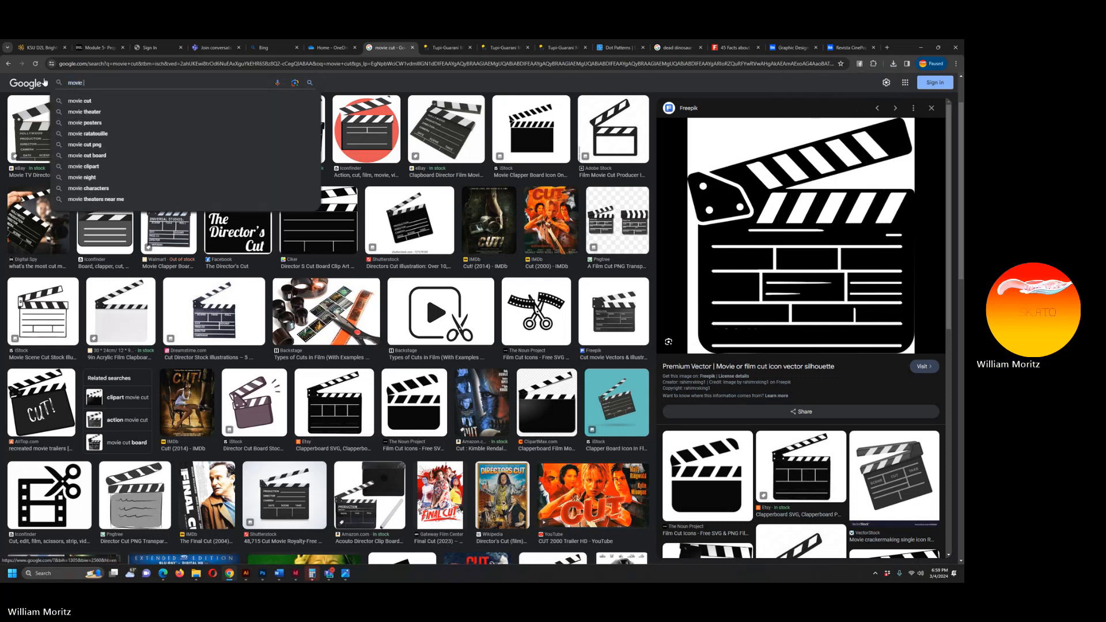
{"action": "type", "text": "reel"}
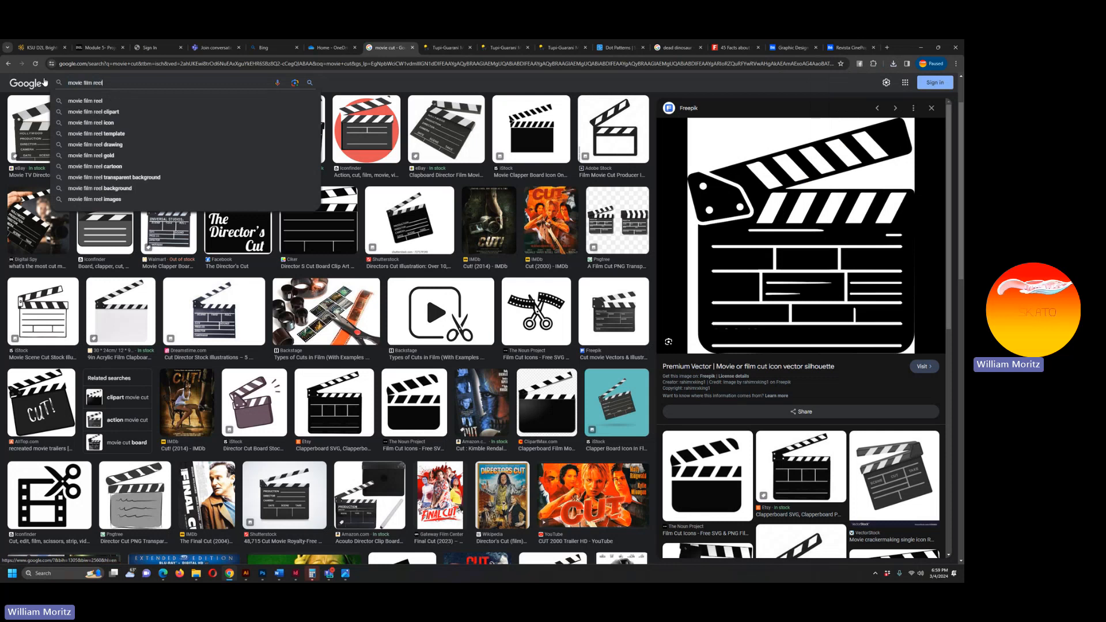
{"action": "key", "text": "Return"}
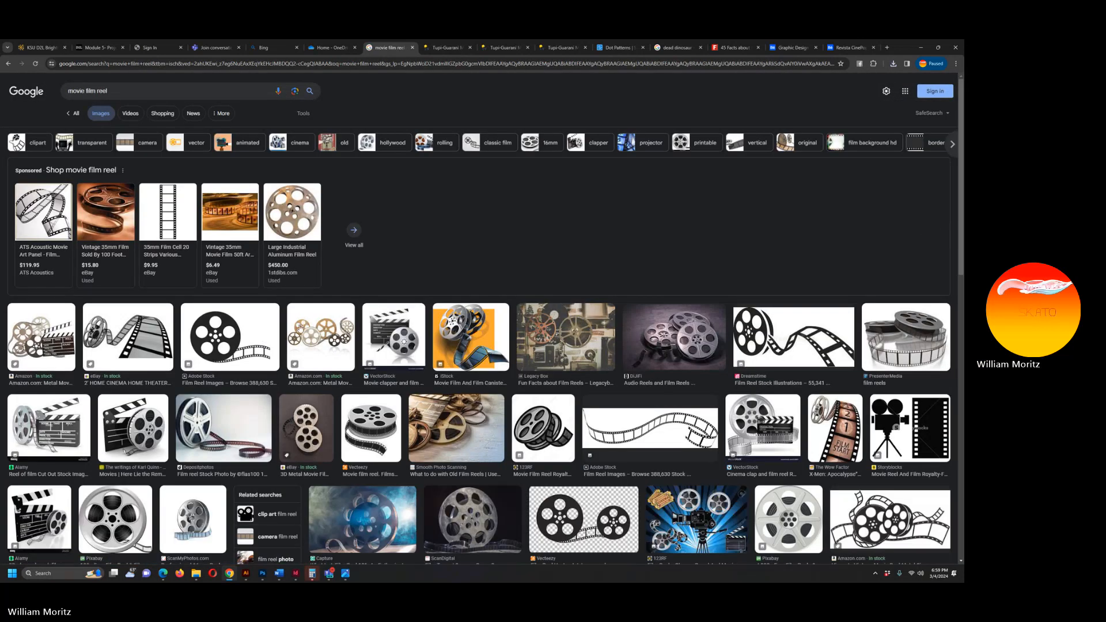
{"action": "scroll", "coordinate": [239, 329], "scroll_direction": "down", "scroll_amount": 2}
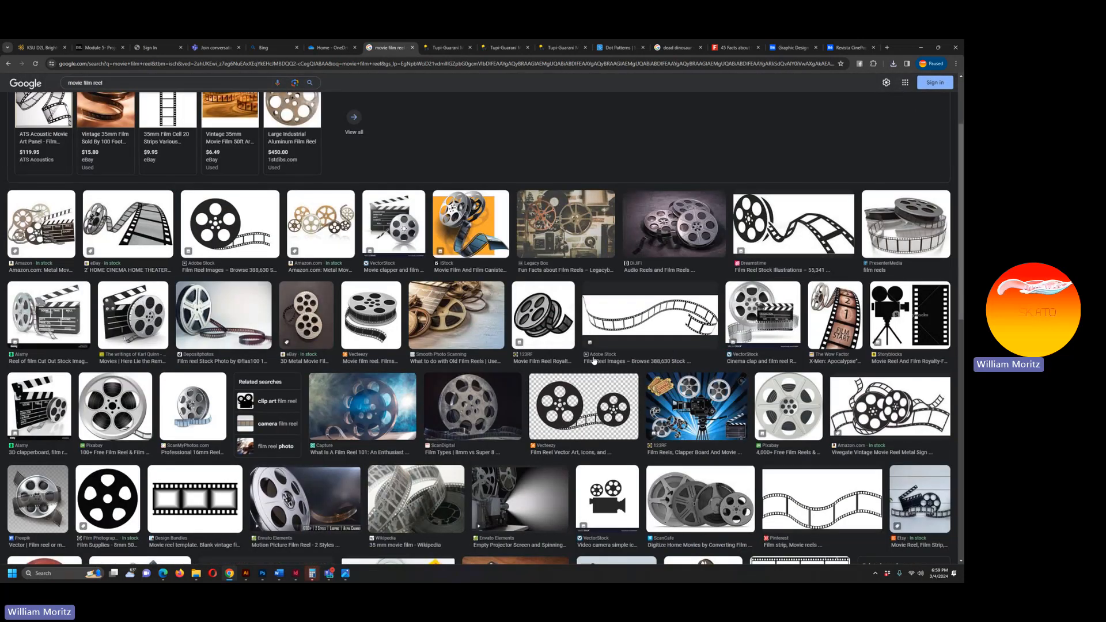
{"action": "left_click", "coordinate": [830, 239]}
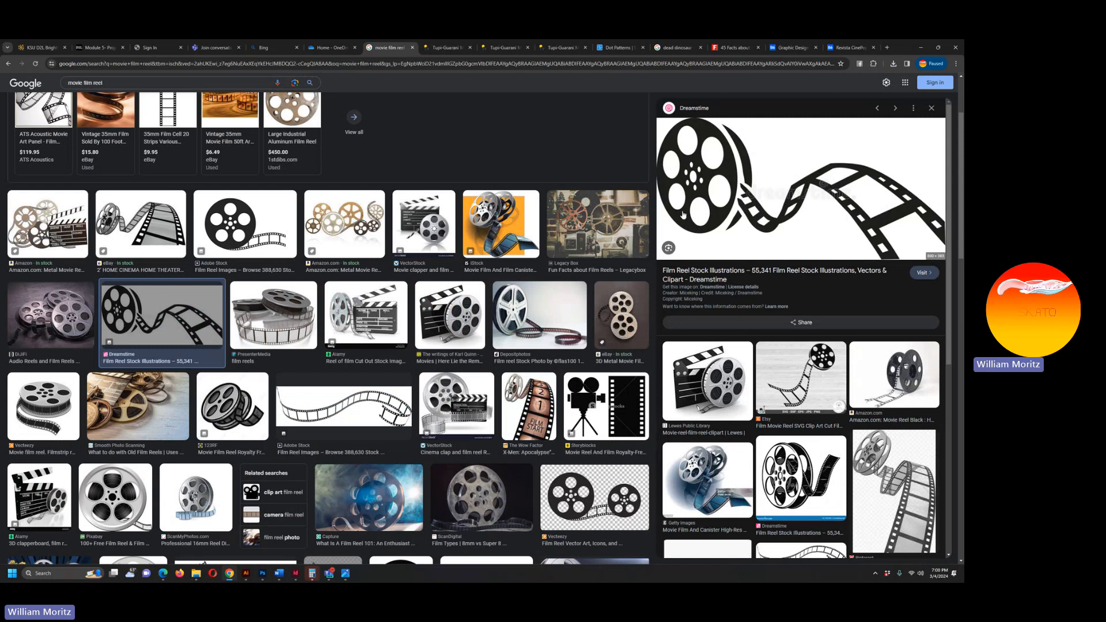
{"action": "right_click", "coordinate": [730, 196]}
{"action": "left_click", "coordinate": [762, 294]}
{"action": "left_click", "coordinate": [392, 457]}
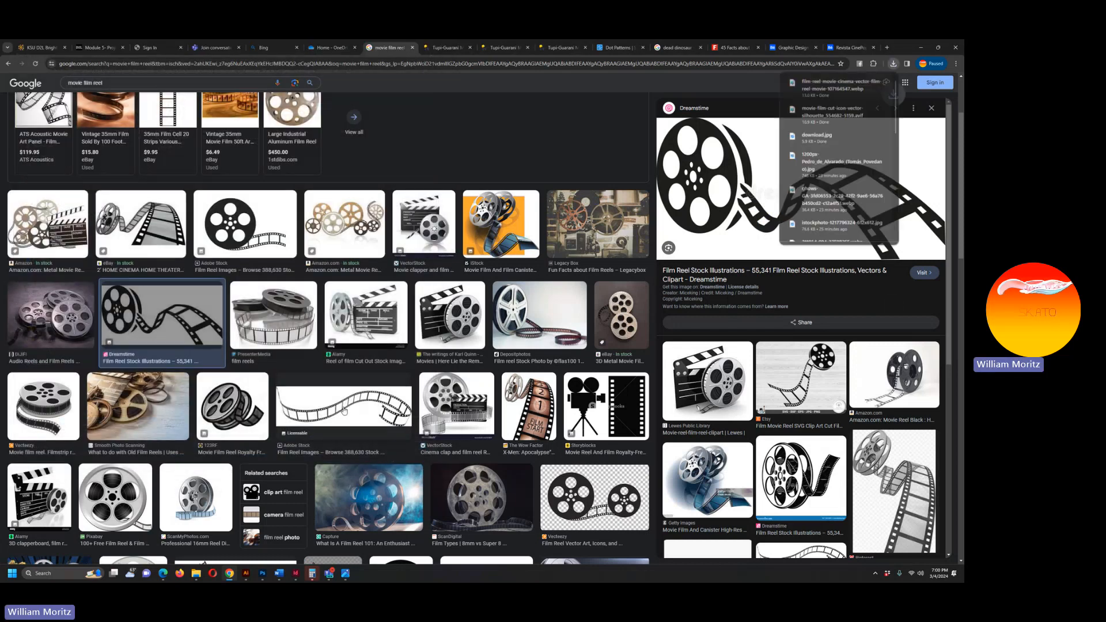
Save the black 8mm plastic reel image from the Film Photography Project Store to the reference images.
{"action": "scroll", "coordinate": [299, 392], "scroll_direction": "down", "scroll_amount": 3}
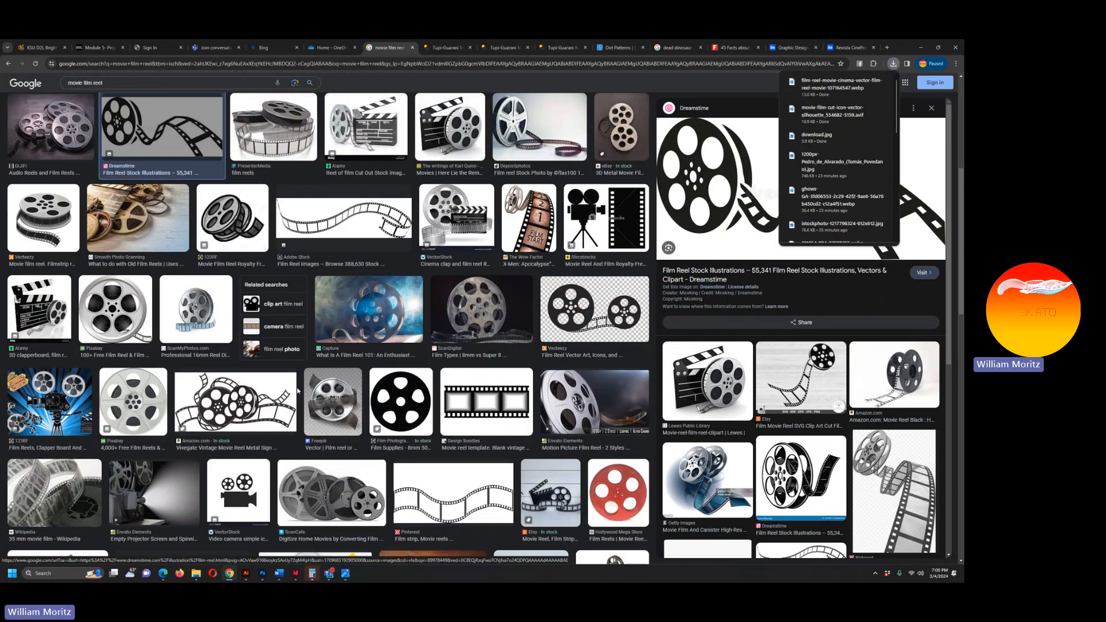
{"action": "left_click", "coordinate": [396, 402]}
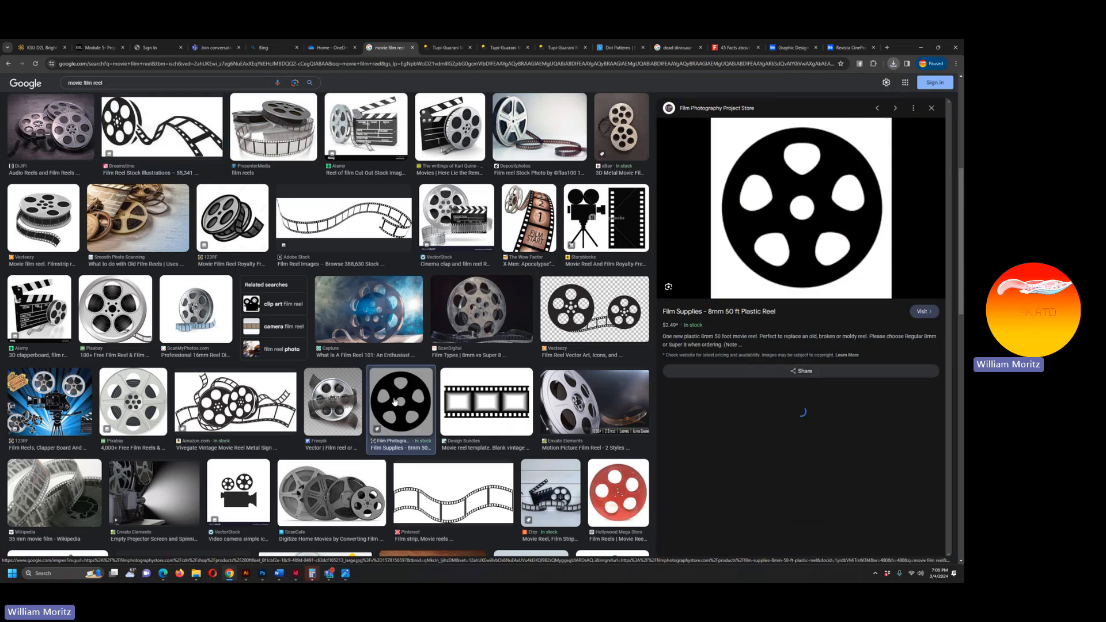
{"action": "right_click", "coordinate": [748, 199]}
{"action": "left_click", "coordinate": [772, 257]}
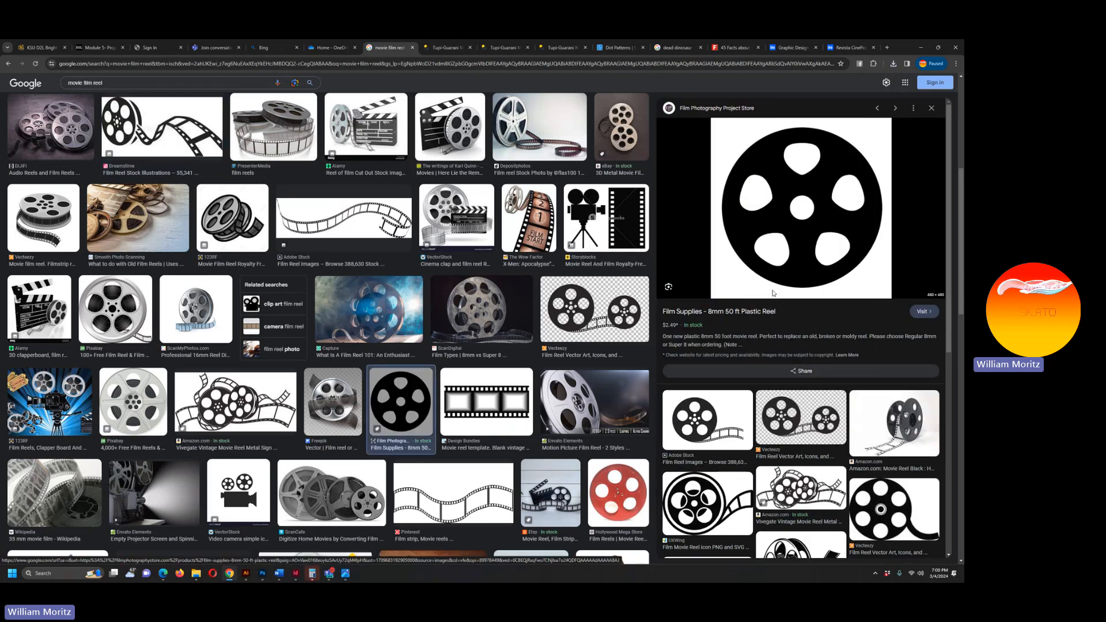
{"action": "left_click", "coordinate": [387, 455]}
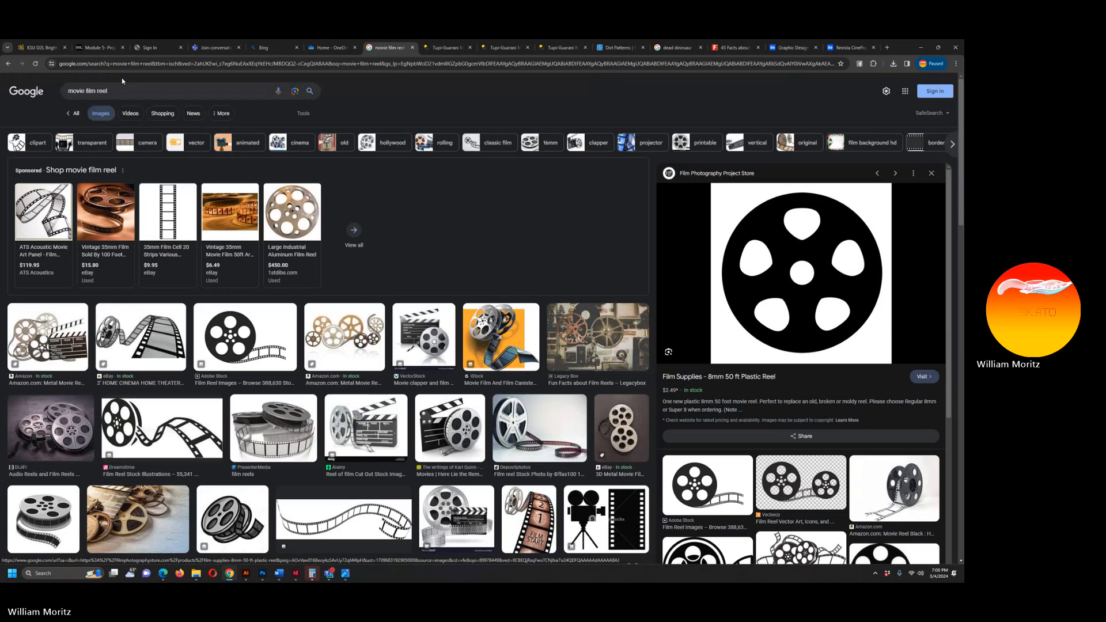
Search Google Images for "best picture the last 10 years".
{"action": "left_click_drag", "start_coordinate": [119, 91], "coordinate": [17, 106]}
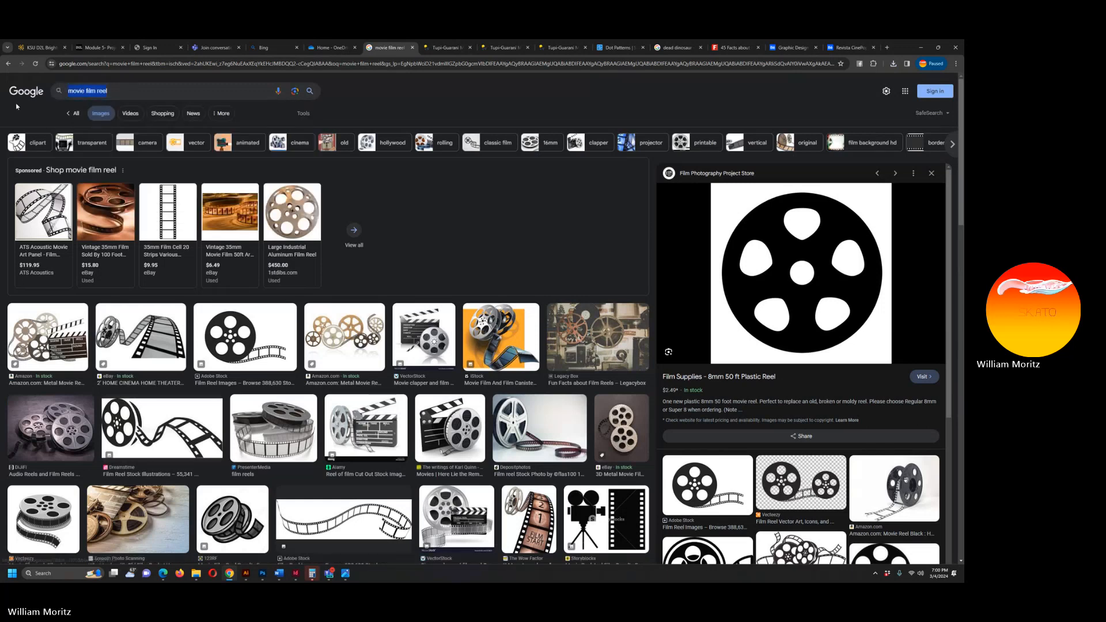
{"action": "type", "text": "best picture th"}
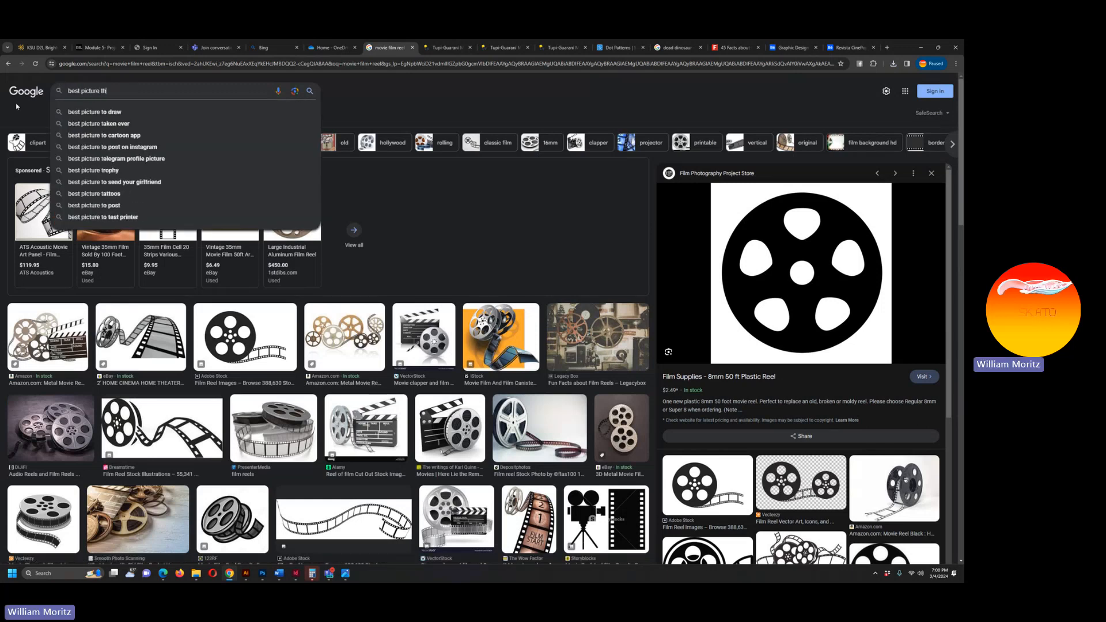
{"action": "type", "text": "e last 10 yewa"}
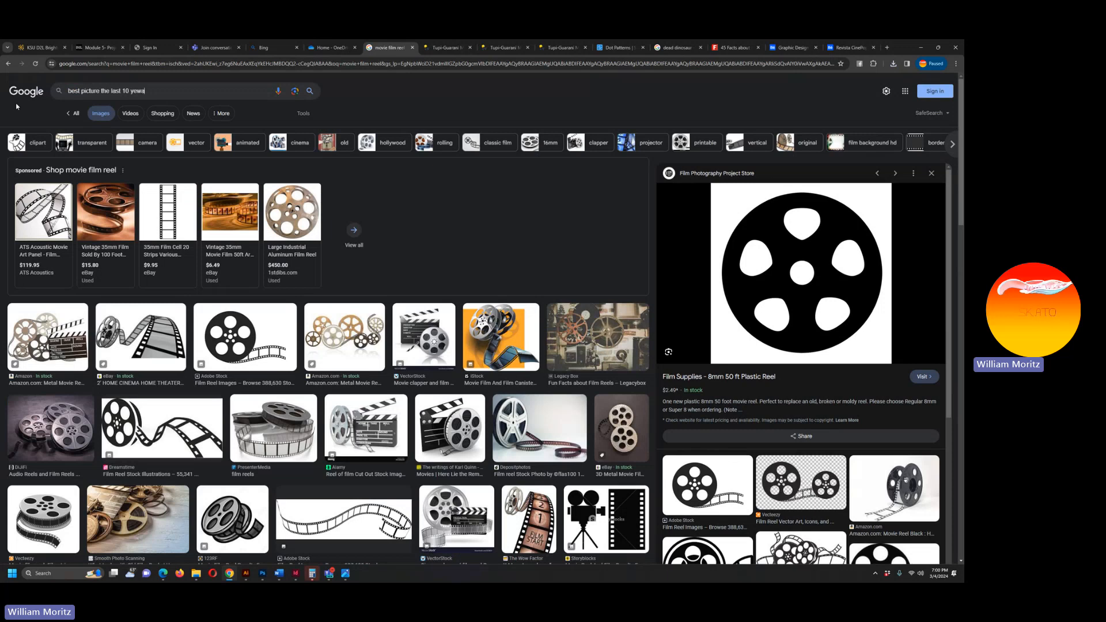
{"action": "key", "text": "BackSpace"}
{"action": "key", "text": "BackSpace"}
{"action": "type", "text": "ars"}
{"action": "key", "text": "Return"}
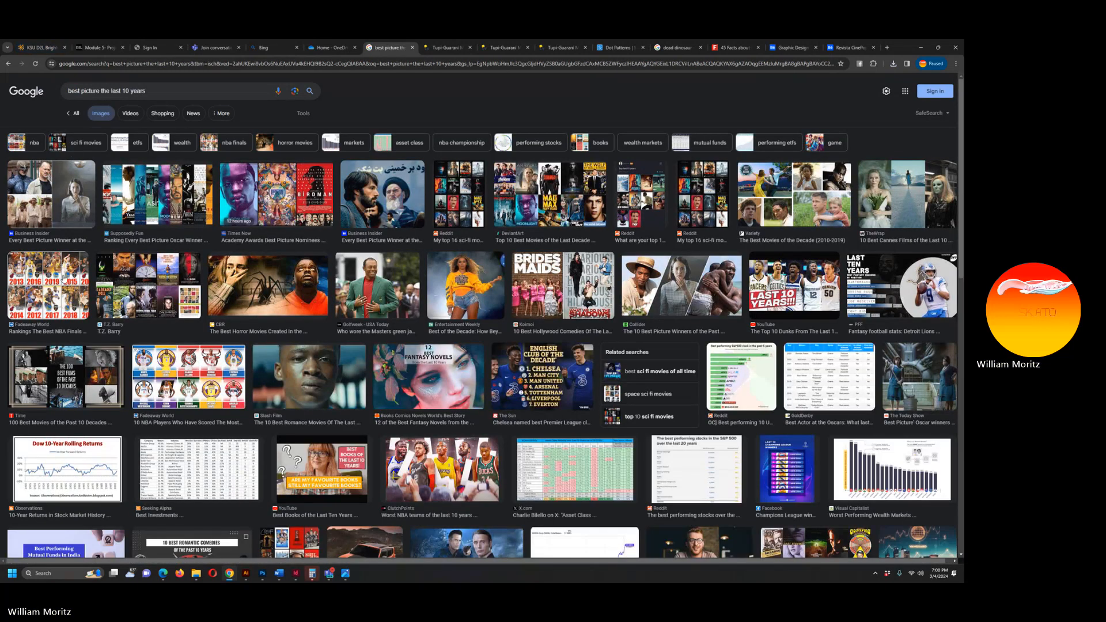
Open the Supposedly Fun article ranking every Best Picture Oscar winner of the 2010s and find its Argo entry.
{"action": "left_click", "coordinate": [147, 203]}
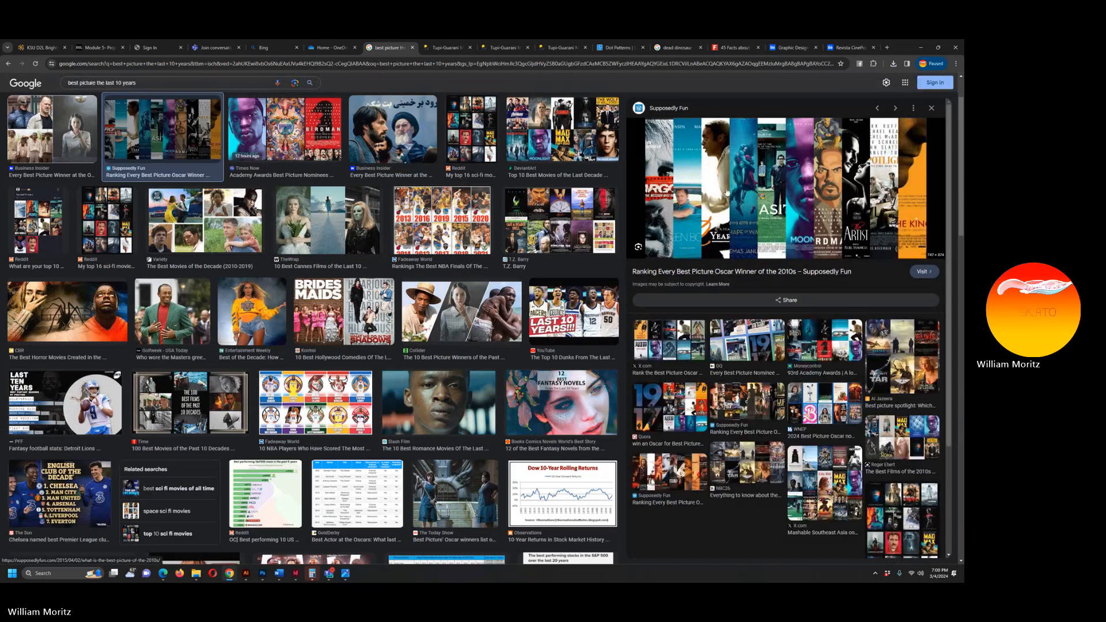
{"action": "left_click", "coordinate": [737, 270]}
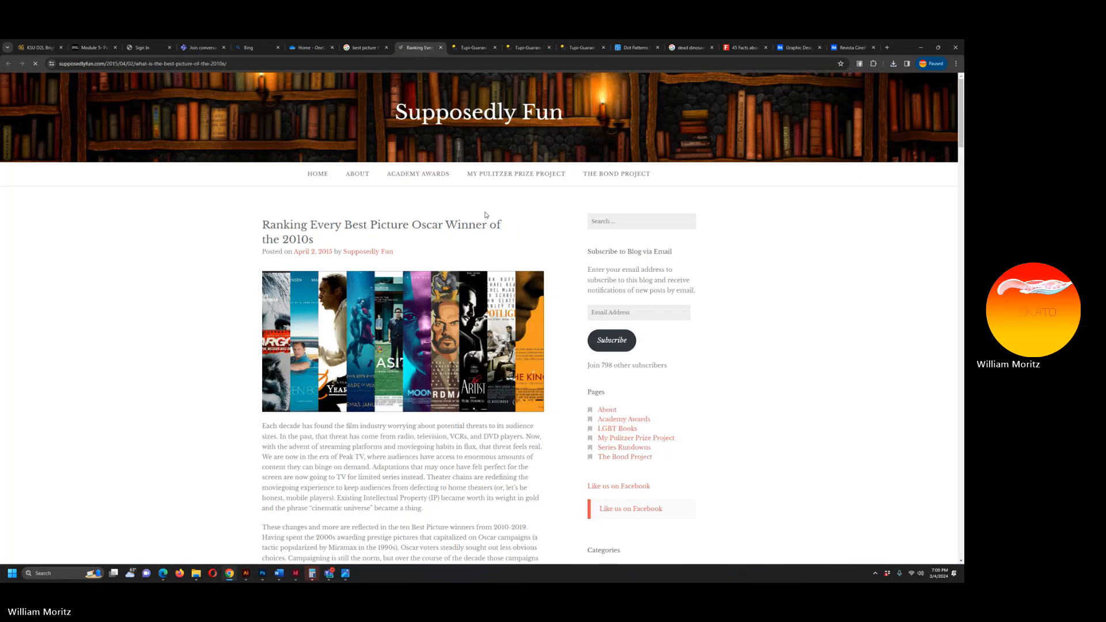
{"action": "scroll", "coordinate": [376, 321], "scroll_direction": "down", "scroll_amount": 5}
{"action": "scroll", "coordinate": [376, 321], "scroll_direction": "down", "scroll_amount": 5}
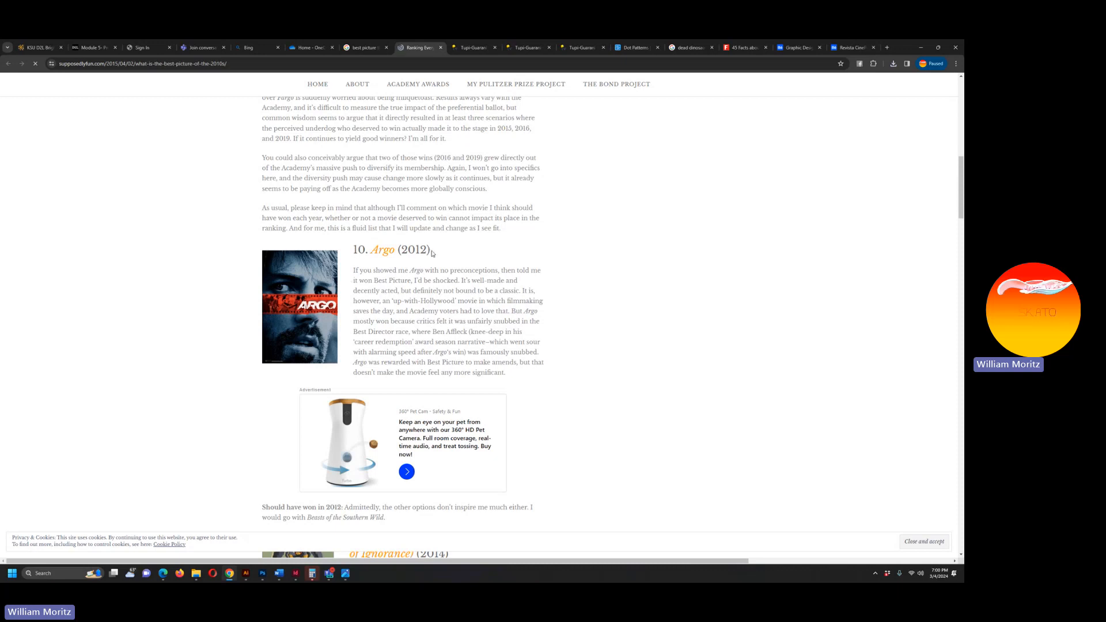
Copy the heading "10. Argo (2012)" from the article and paste it at the end of the Paraguay facts document in Word.
{"action": "left_click_drag", "start_coordinate": [432, 252], "coordinate": [353, 254]}
{"action": "key", "text": "ctrl+c"}
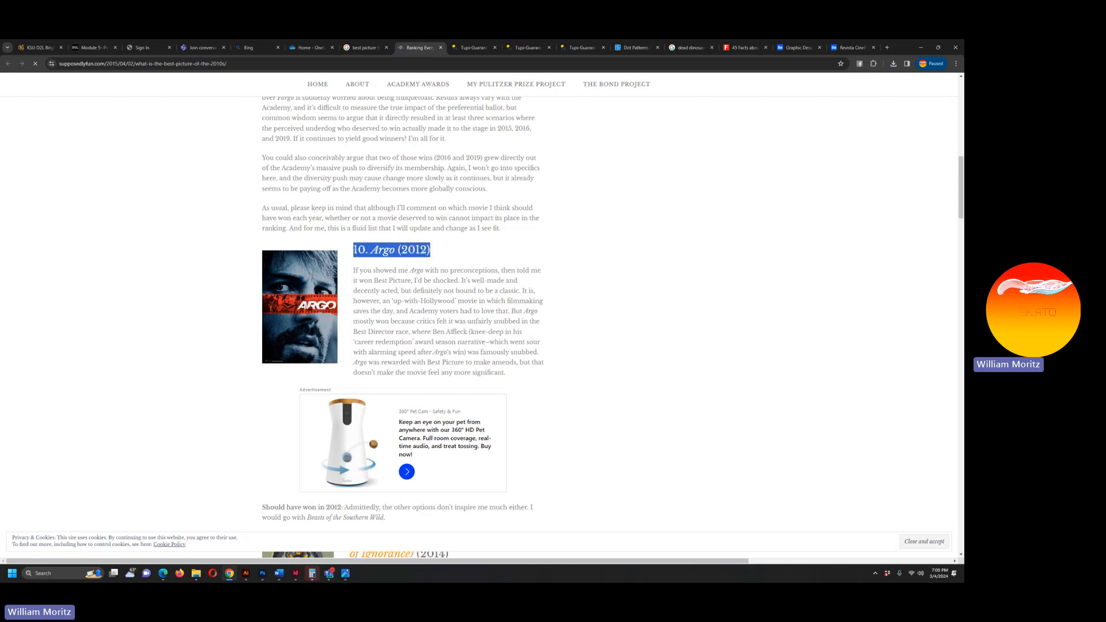
{"action": "left_click", "coordinate": [277, 572]}
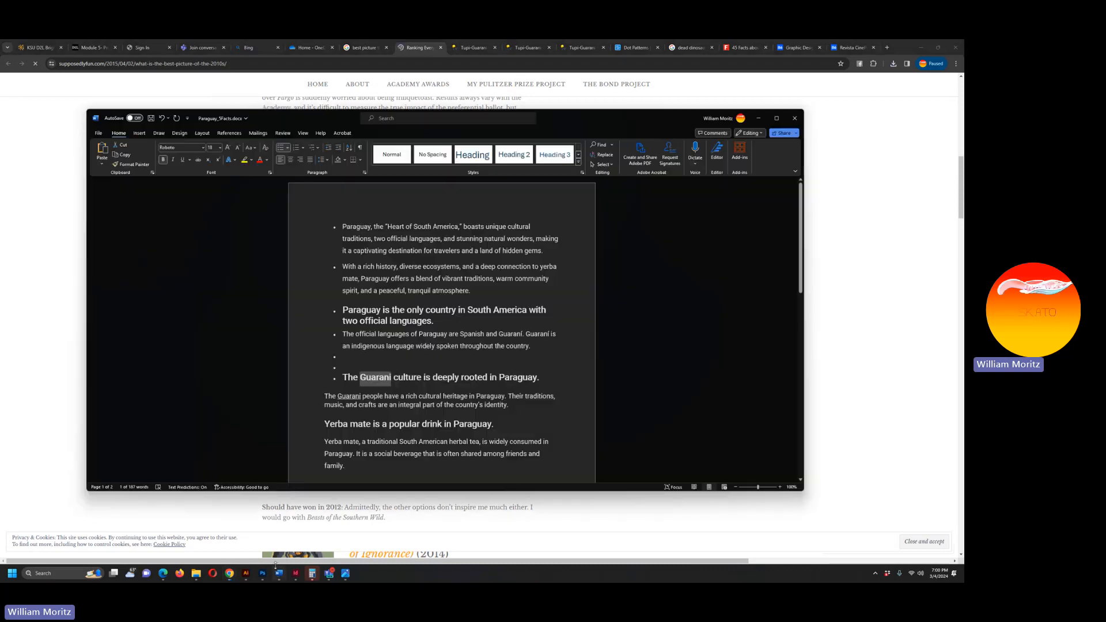
{"action": "scroll", "coordinate": [371, 410], "scroll_direction": "down", "scroll_amount": 11}
{"action": "left_click", "coordinate": [374, 225]}
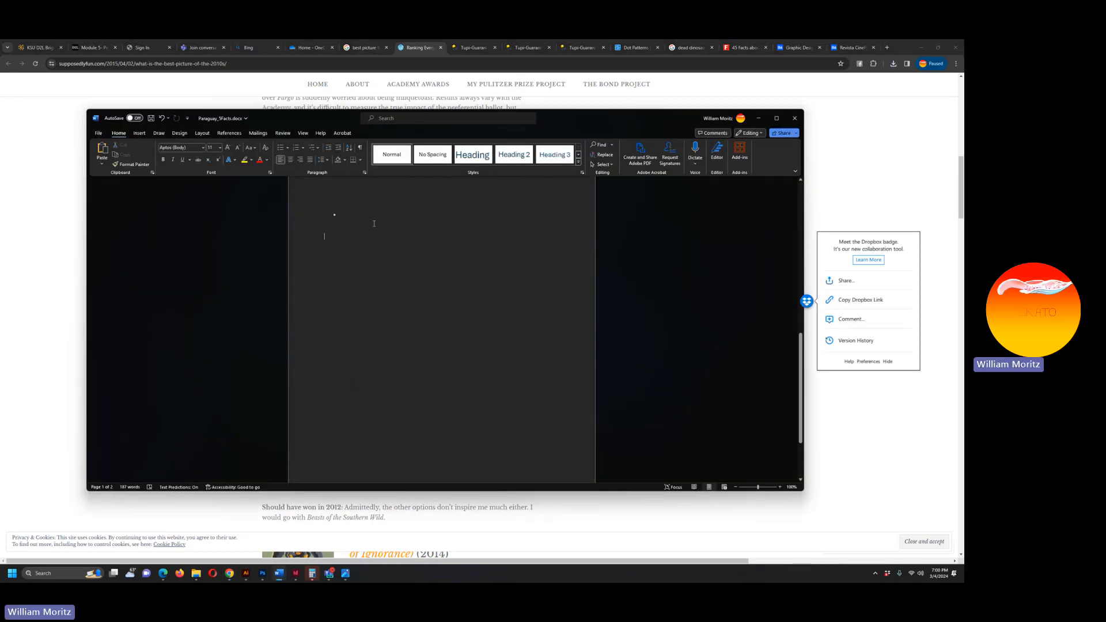
{"action": "key", "text": "ctrl+v"}
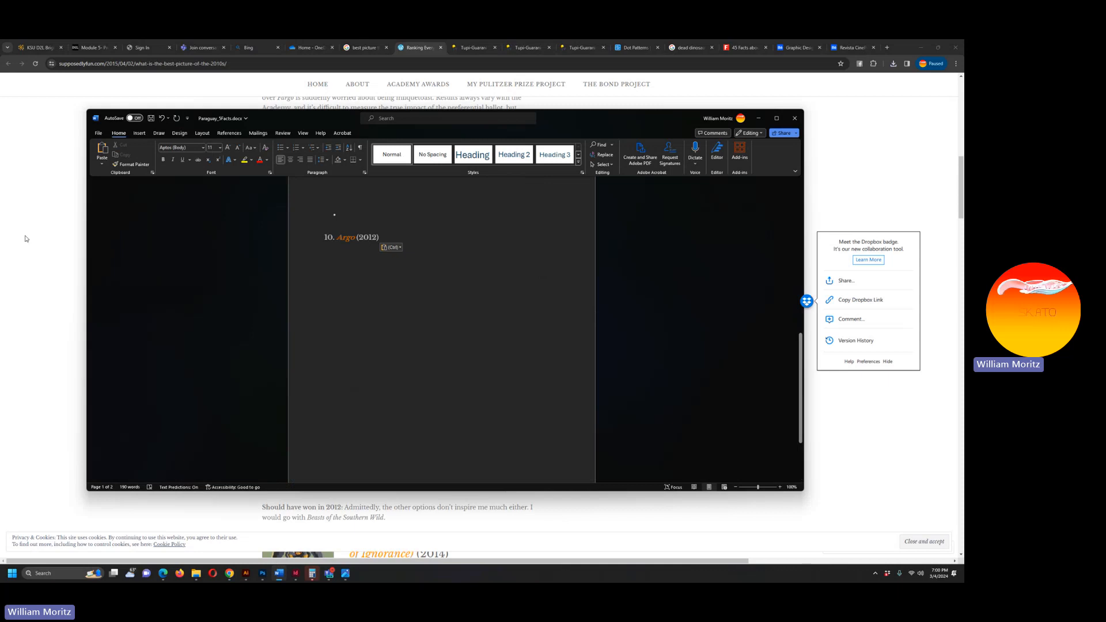
Copy the article's descriptive paragraph about Argo and paste it below the Argo heading in the Word document, then return to Chrome.
{"action": "left_click", "coordinate": [53, 338]}
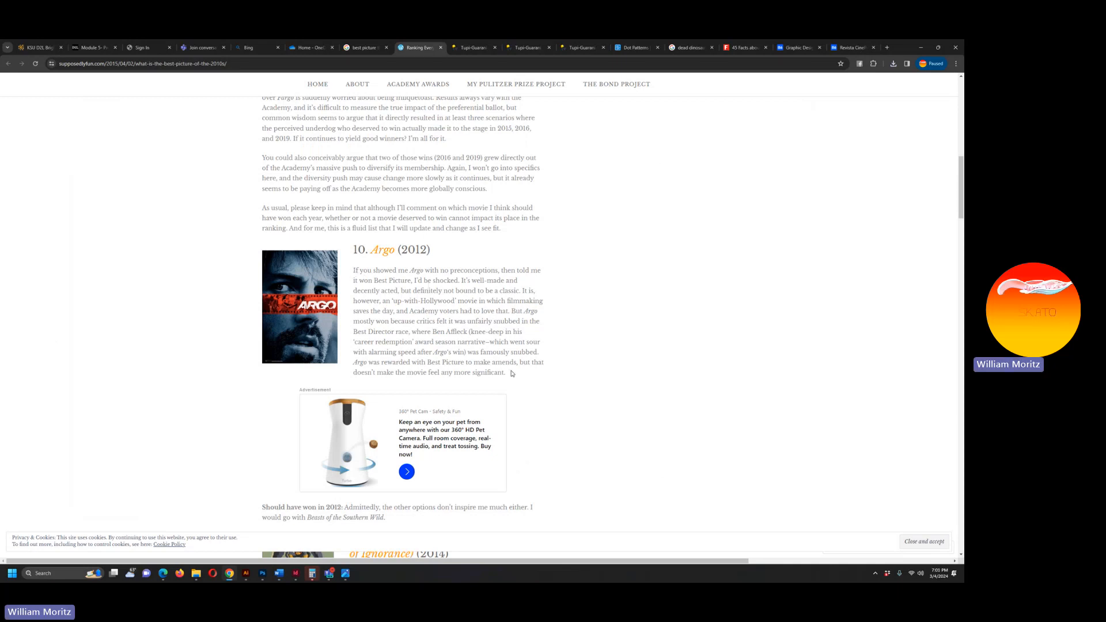
{"action": "left_click_drag", "start_coordinate": [511, 373], "coordinate": [345, 276]}
{"action": "key", "text": "ctrl+c"}
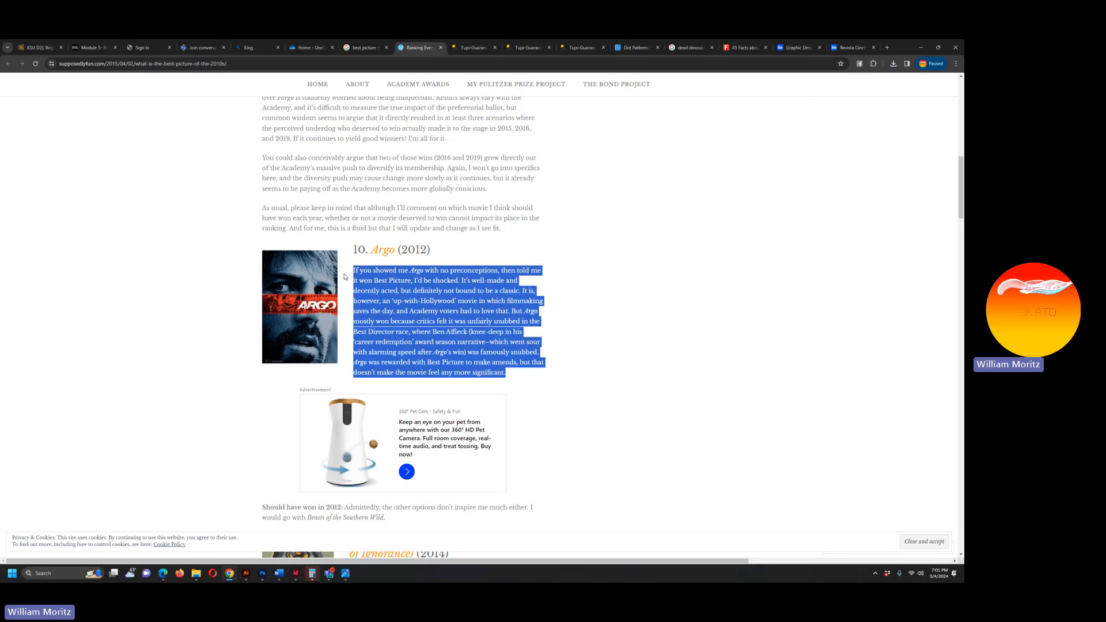
{"action": "left_click", "coordinate": [279, 574]}
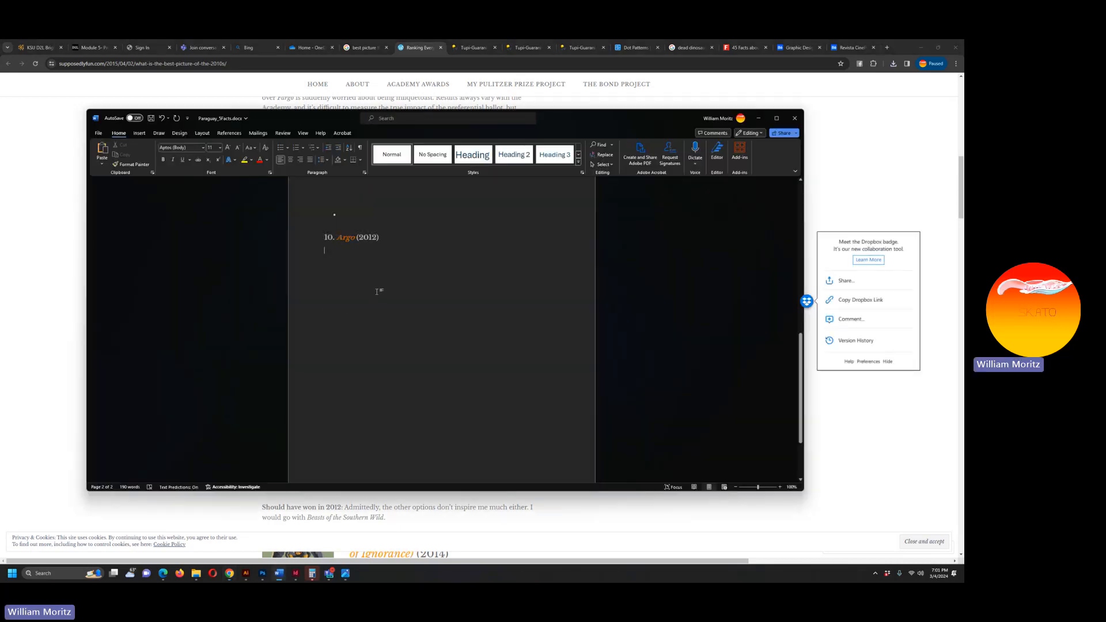
{"action": "key", "text": "ctrl+v"}
{"action": "left_click", "coordinate": [67, 302]}
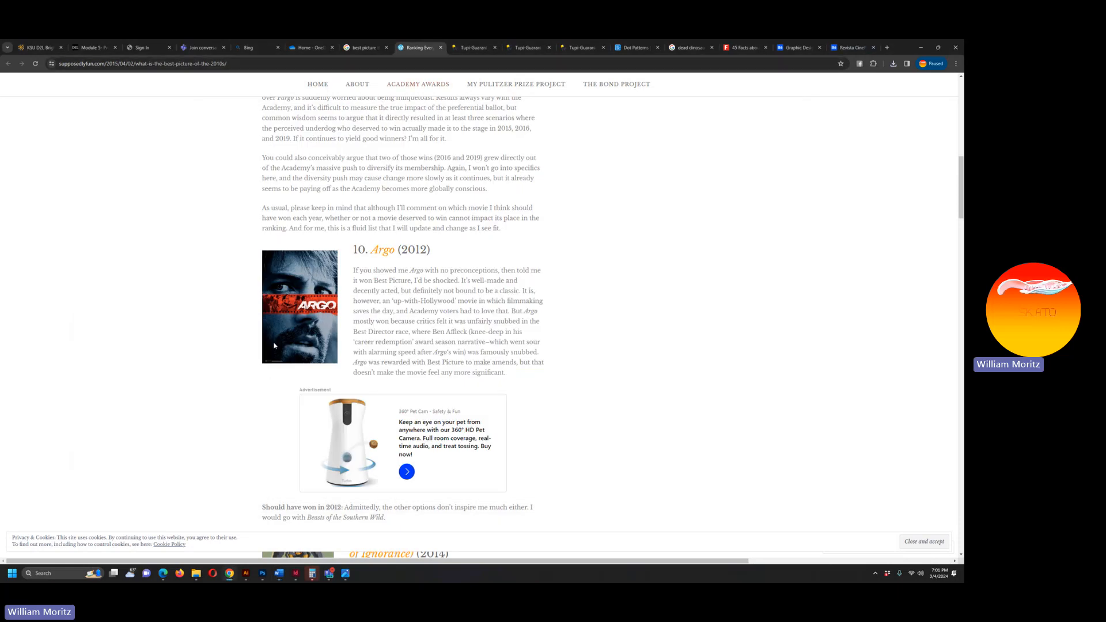
Examine the Revista CinePop magazine spread and browse the Behance graphic design gallery for design inspiration.
{"action": "left_click", "coordinate": [796, 47]}
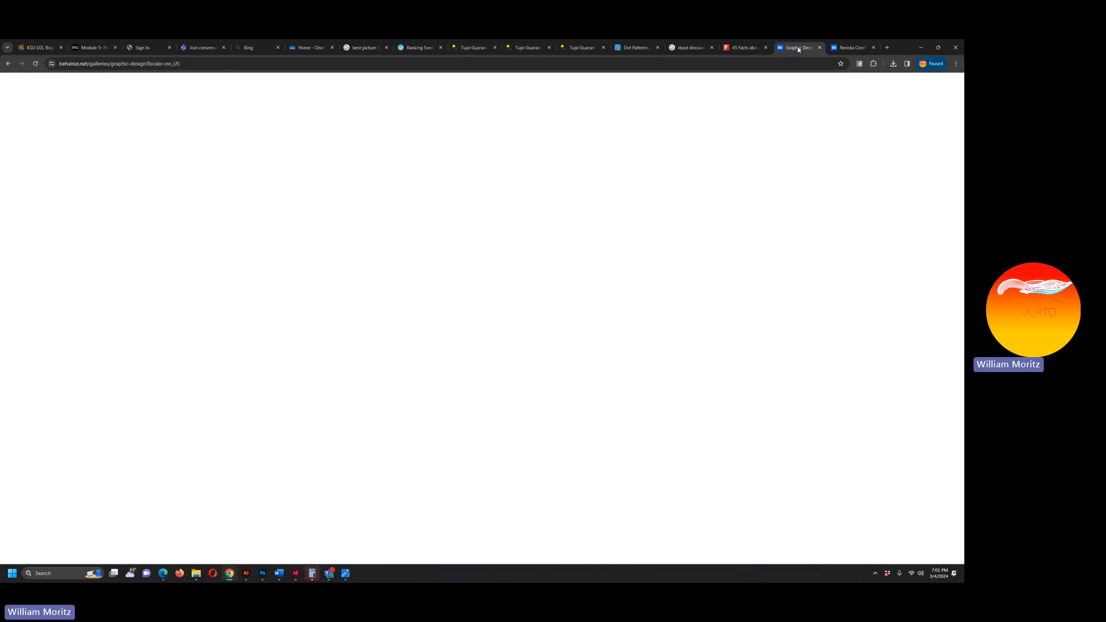
{"action": "left_click", "coordinate": [843, 50]}
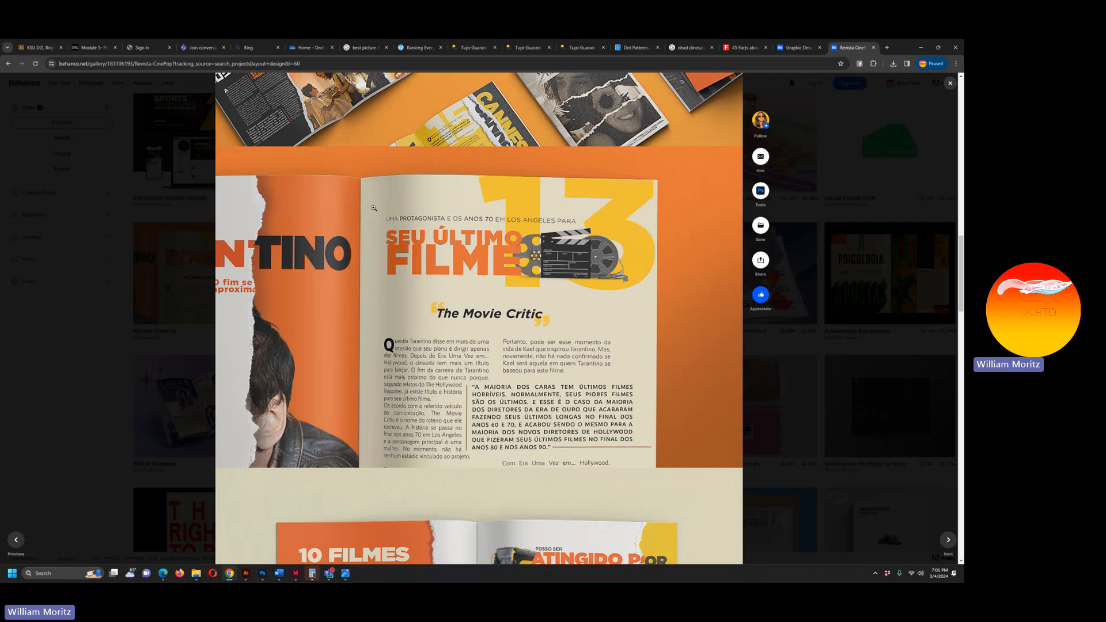
{"action": "left_click", "coordinate": [799, 49]}
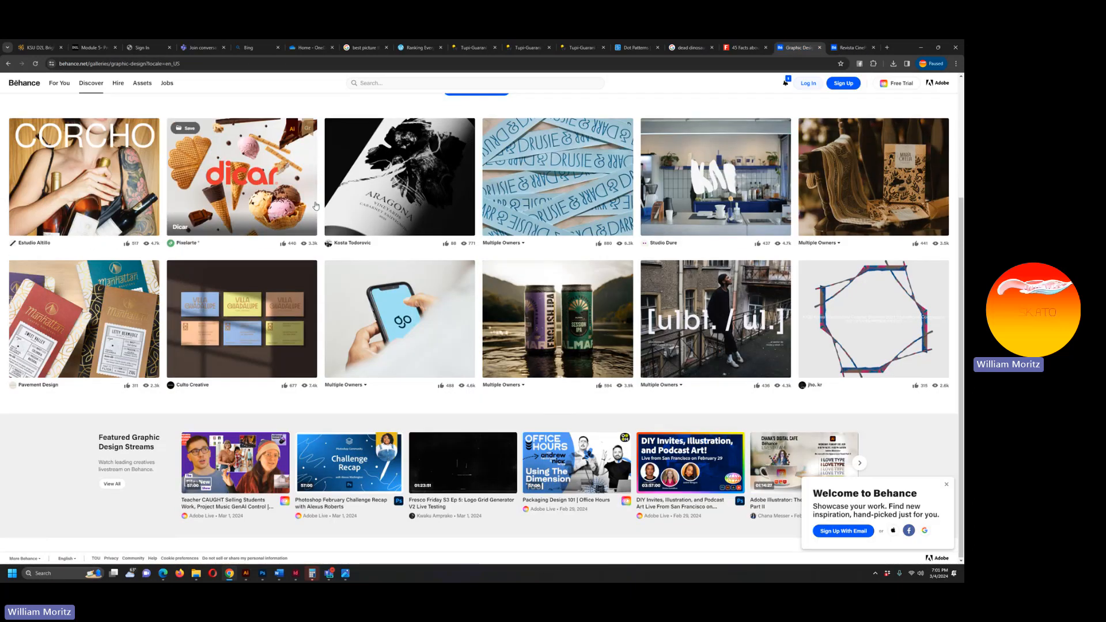
{"action": "scroll", "coordinate": [311, 231], "scroll_direction": "down", "scroll_amount": 7}
{"action": "scroll", "coordinate": [298, 264], "scroll_direction": "up", "scroll_amount": 2}
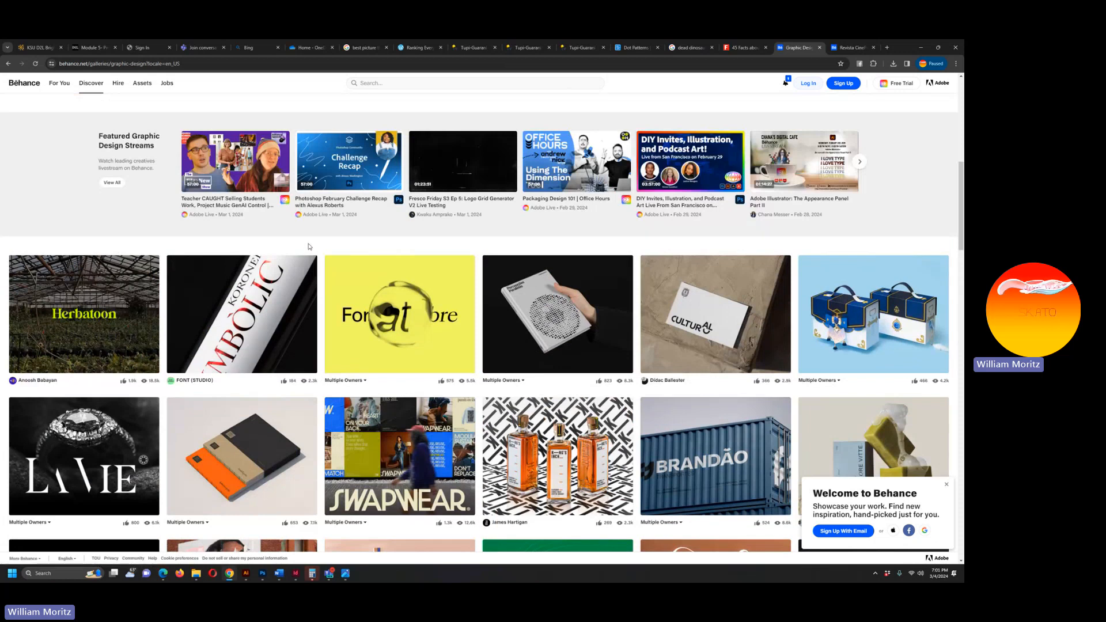
{"action": "scroll", "coordinate": [310, 247], "scroll_direction": "down", "scroll_amount": 5}
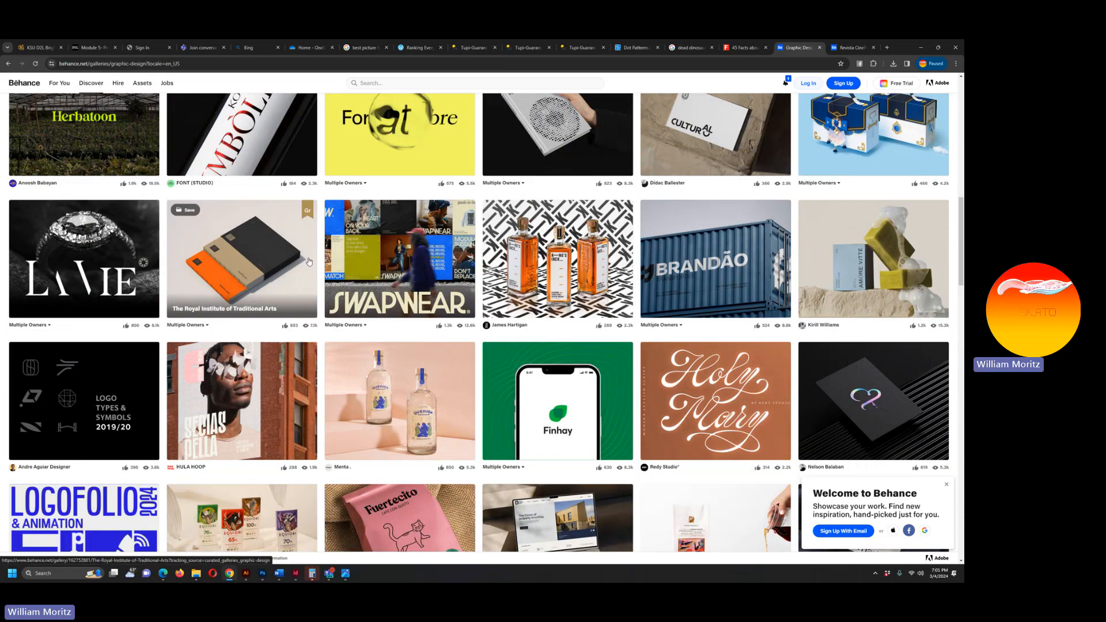
{"action": "scroll", "coordinate": [312, 256], "scroll_direction": "down", "scroll_amount": 5}
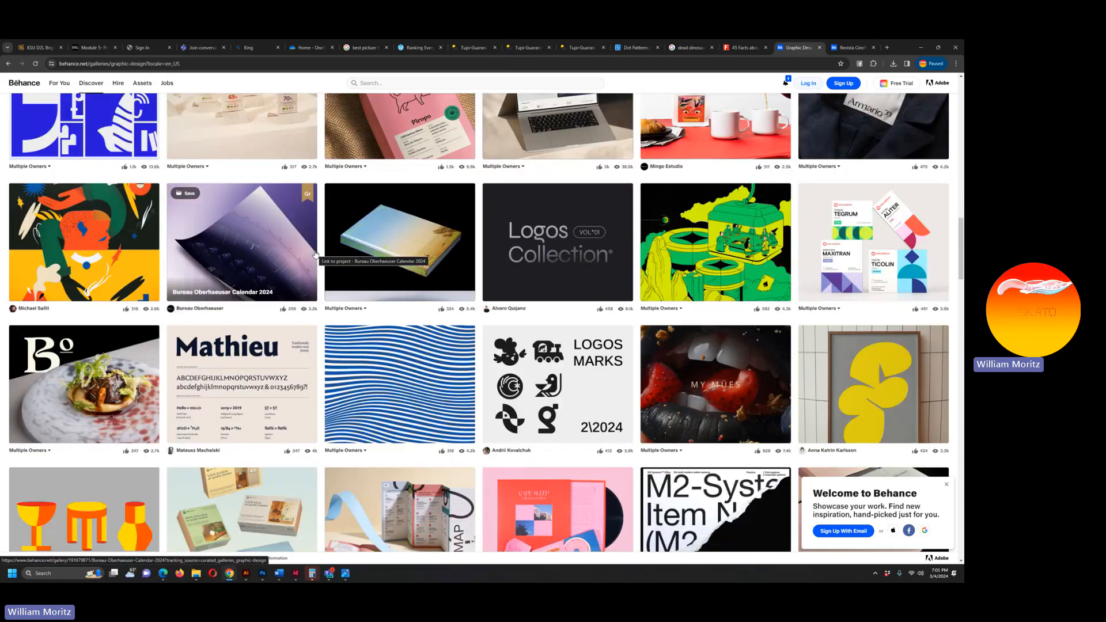
{"action": "scroll", "coordinate": [315, 254], "scroll_direction": "down", "scroll_amount": 2}
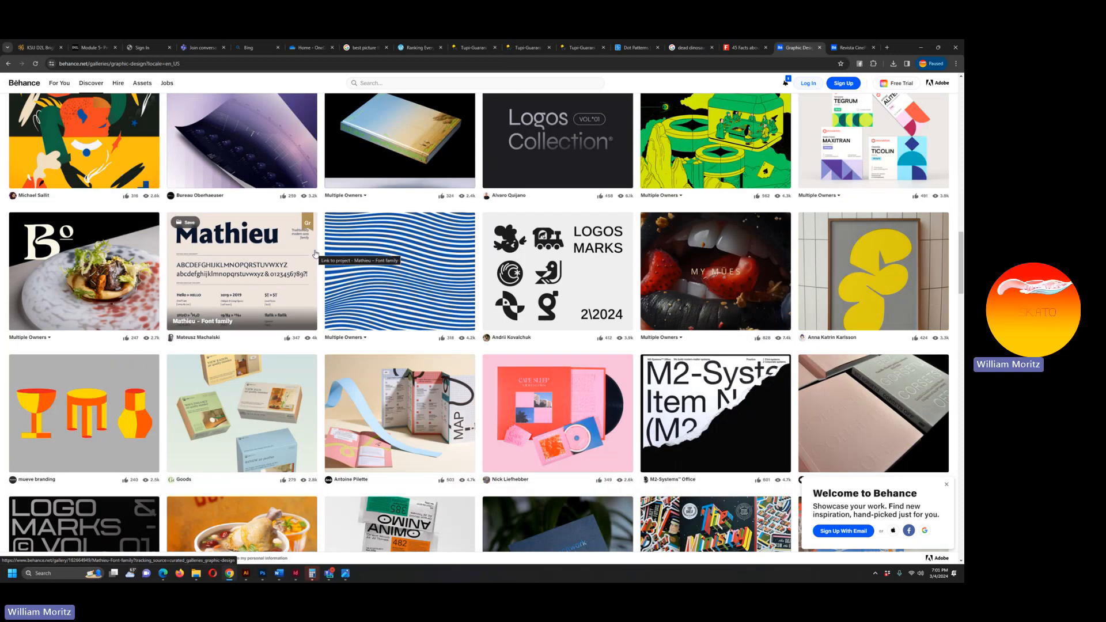
{"action": "scroll", "coordinate": [315, 254], "scroll_direction": "down", "scroll_amount": 6}
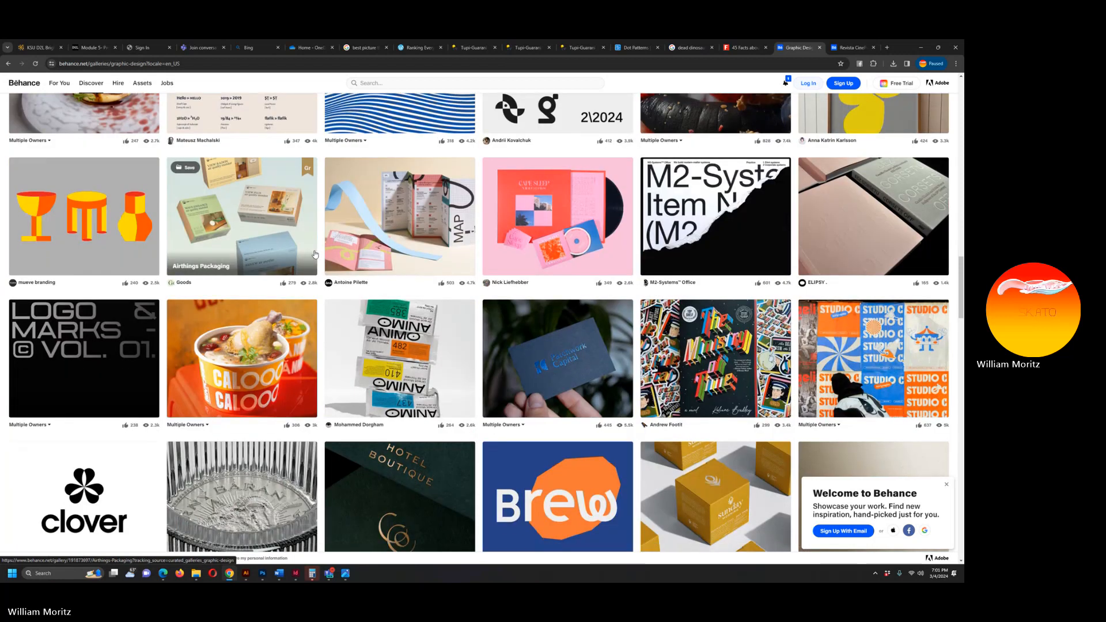
{"action": "scroll", "coordinate": [315, 254], "scroll_direction": "down", "scroll_amount": 3}
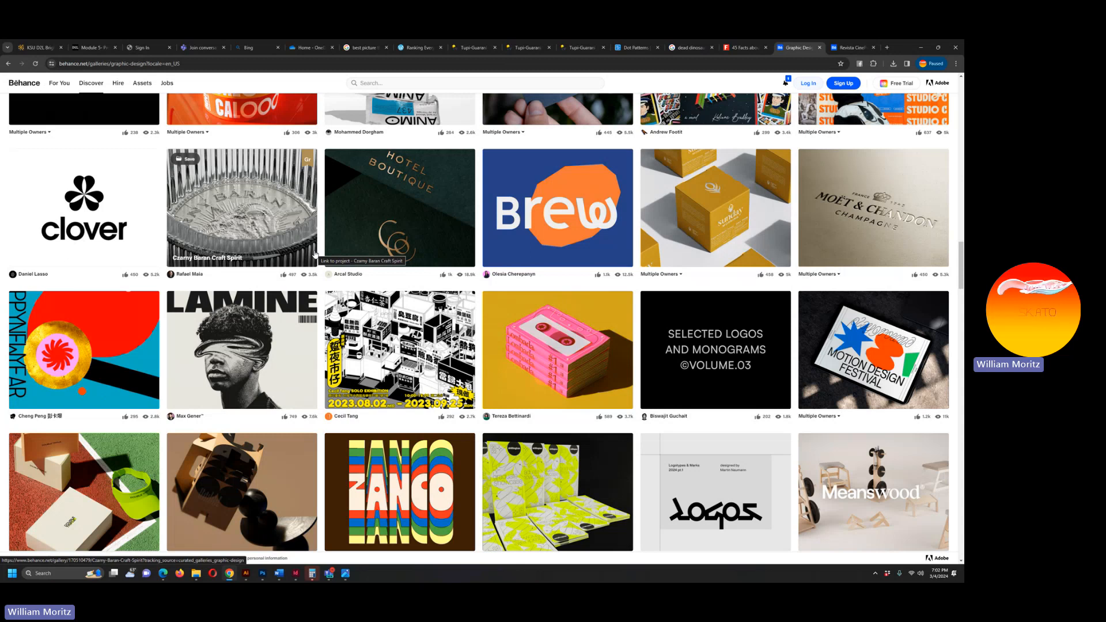
{"action": "scroll", "coordinate": [315, 254], "scroll_direction": "down", "scroll_amount": 8}
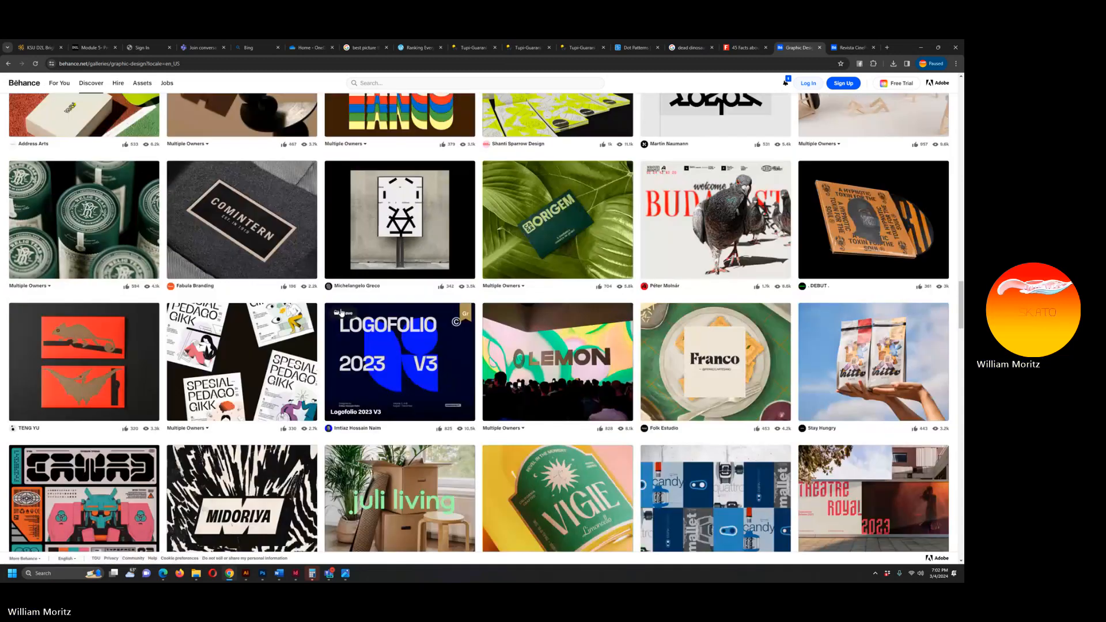
View the illustrated red envelopes in the project "the Year of the Dragon | 2024 Envelope" and return to the gallery.
{"action": "left_click", "coordinate": [105, 380]}
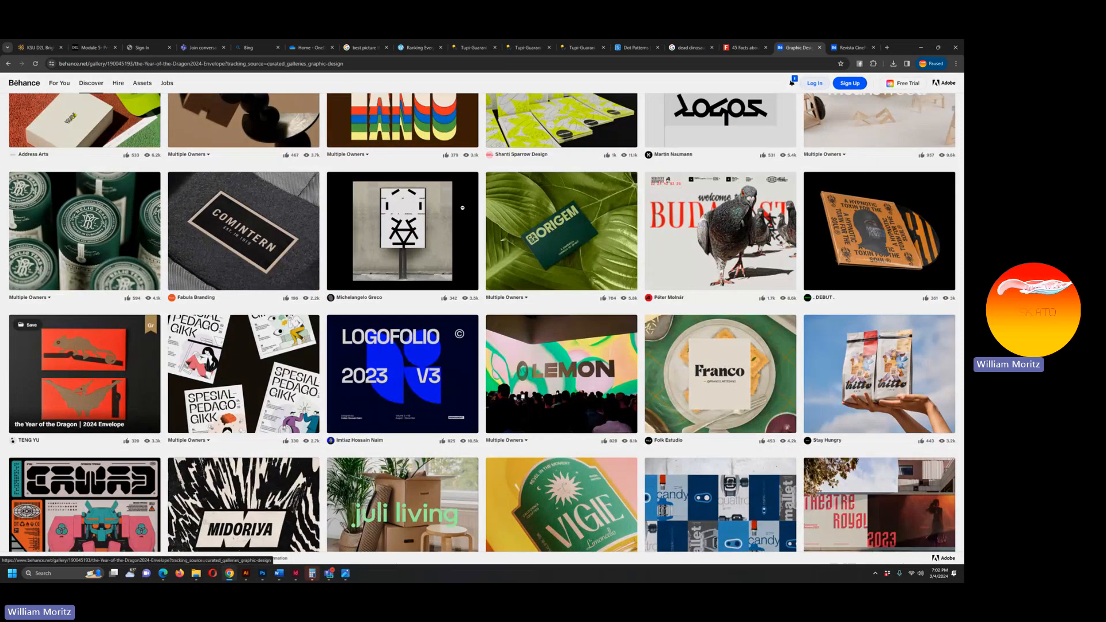
{"action": "scroll", "coordinate": [423, 321], "scroll_direction": "down", "scroll_amount": 5}
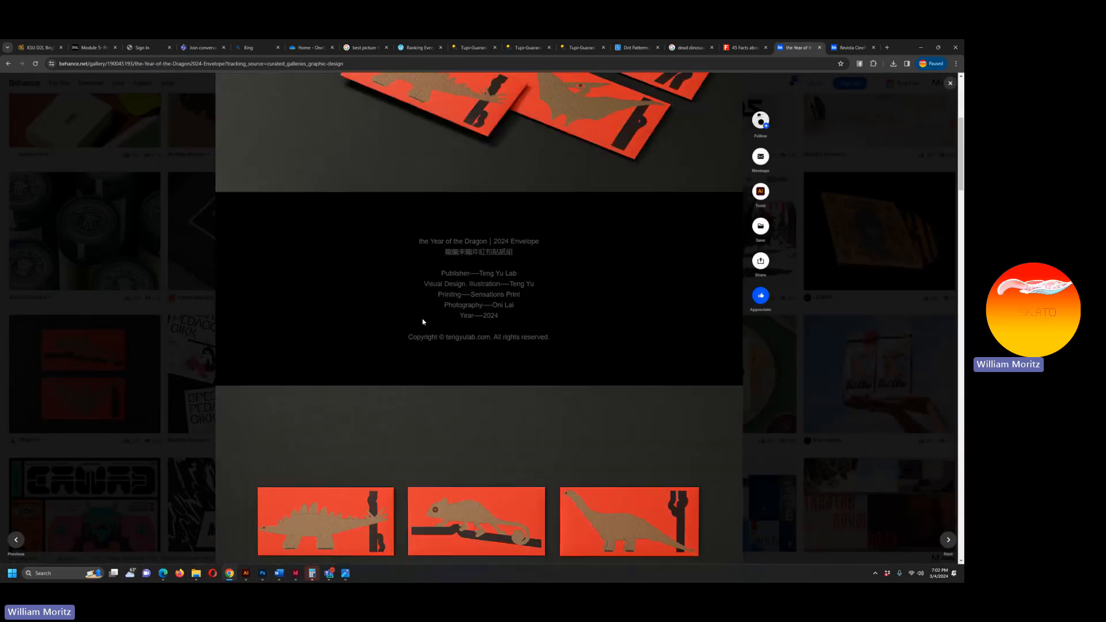
{"action": "scroll", "coordinate": [423, 321], "scroll_direction": "down", "scroll_amount": 3}
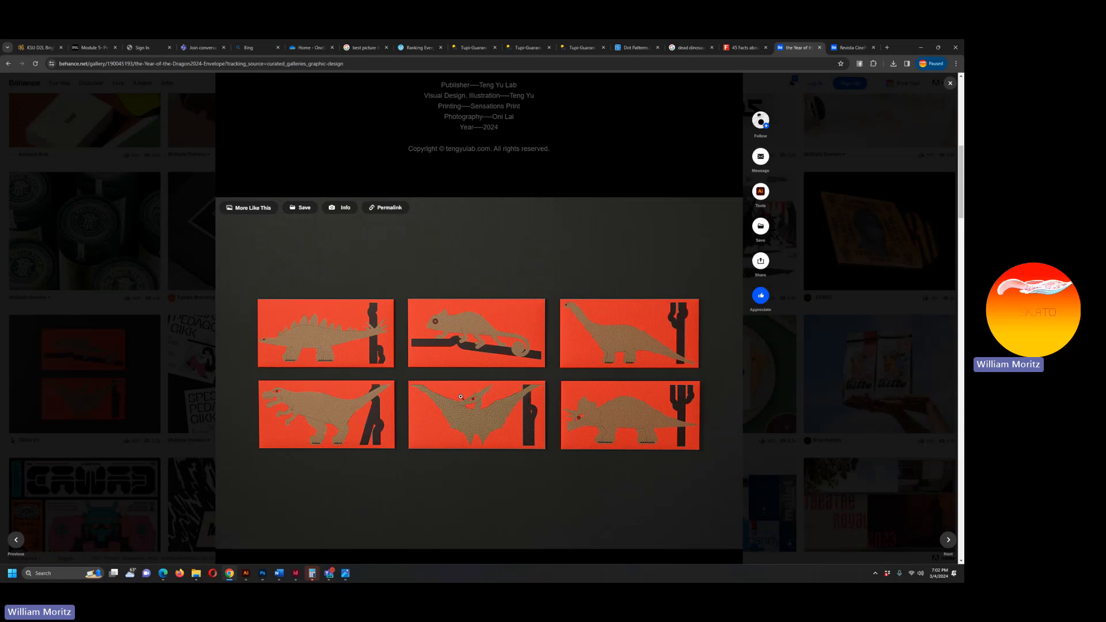
{"action": "scroll", "coordinate": [455, 403], "scroll_direction": "down", "scroll_amount": 3}
{"action": "scroll", "coordinate": [431, 411], "scroll_direction": "down", "scroll_amount": 5}
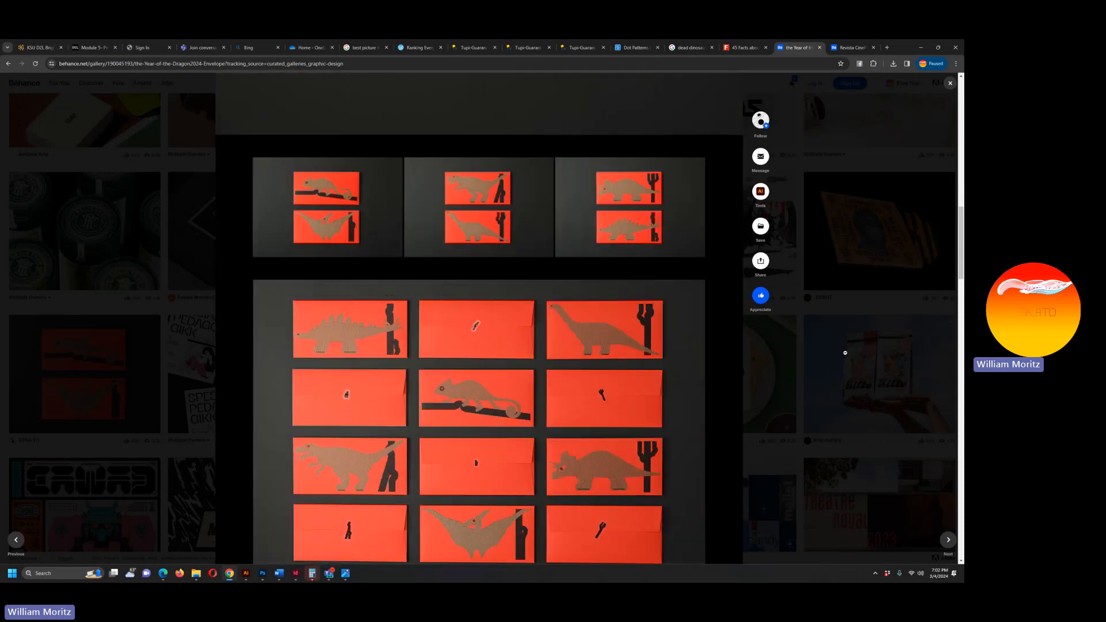
{"action": "left_click", "coordinate": [827, 298]}
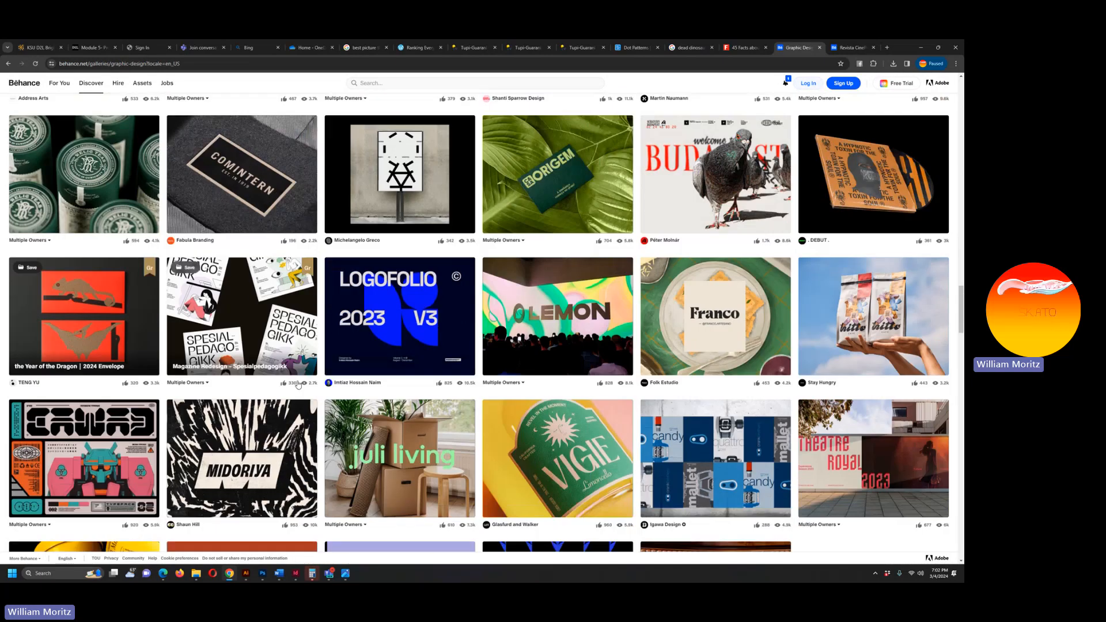
Look through more projects further down the Behance graphic design gallery.
{"action": "scroll", "coordinate": [326, 375], "scroll_direction": "down", "scroll_amount": 5}
{"action": "scroll", "coordinate": [326, 375], "scroll_direction": "down", "scroll_amount": 2}
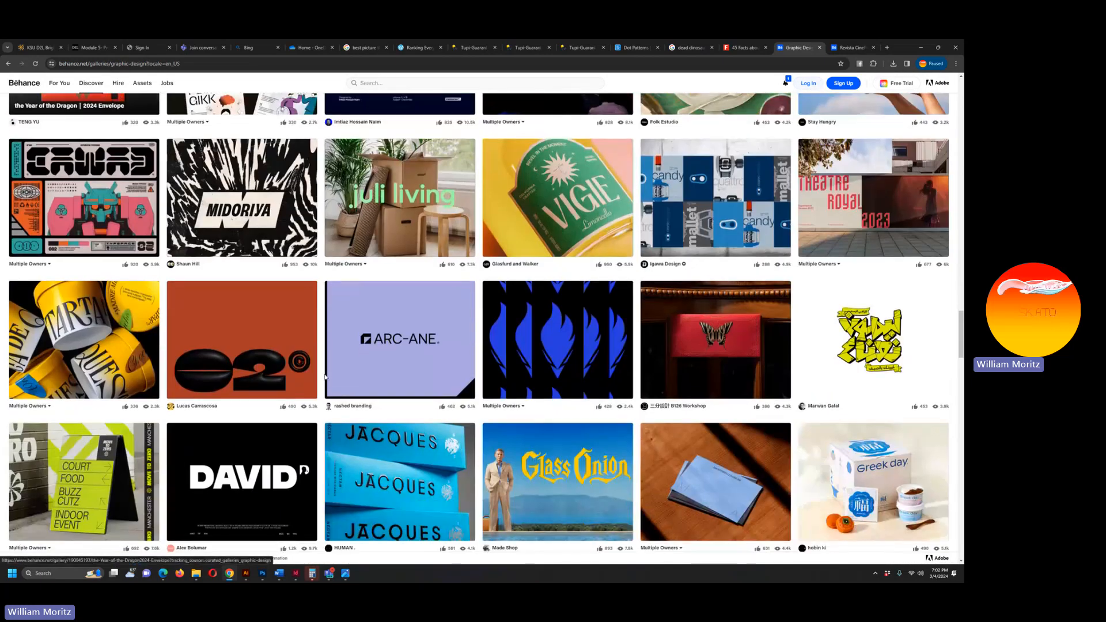
{"action": "scroll", "coordinate": [326, 377], "scroll_direction": "down", "scroll_amount": 9}
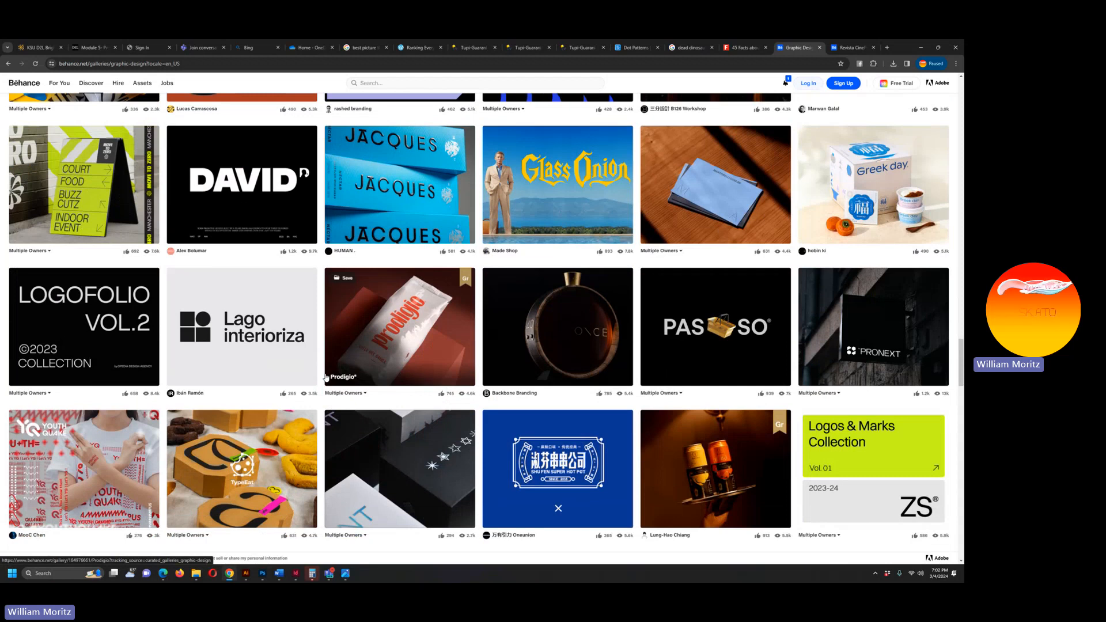
{"action": "scroll", "coordinate": [326, 375], "scroll_direction": "down", "scroll_amount": 7}
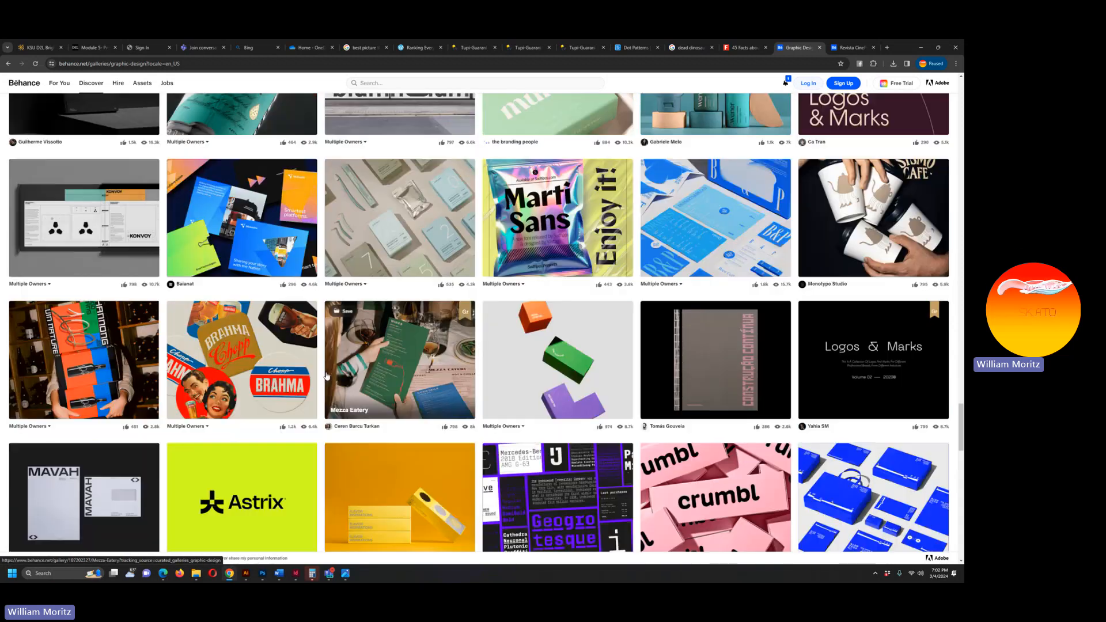
Search Google for Behance illustration in a new browser tab and open Behance's Illustration gallery for all categories.
{"action": "left_click", "coordinate": [852, 48]}
{"action": "left_click", "coordinate": [799, 48]}
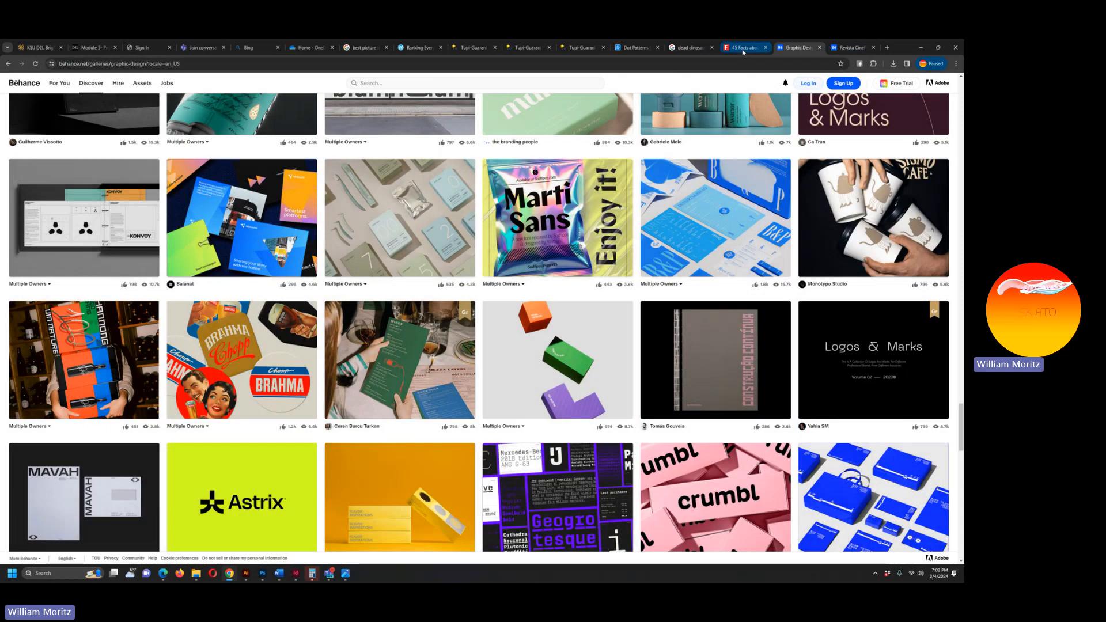
{"action": "left_click", "coordinate": [748, 48]}
{"action": "left_click", "coordinate": [888, 48]}
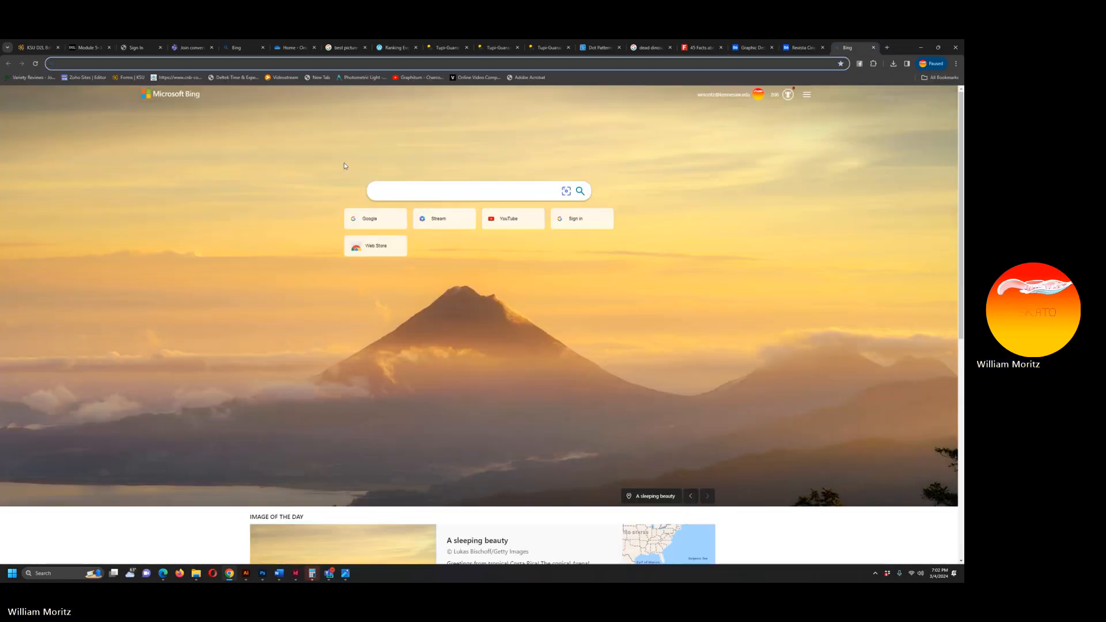
{"action": "type", "text": "google.com"}
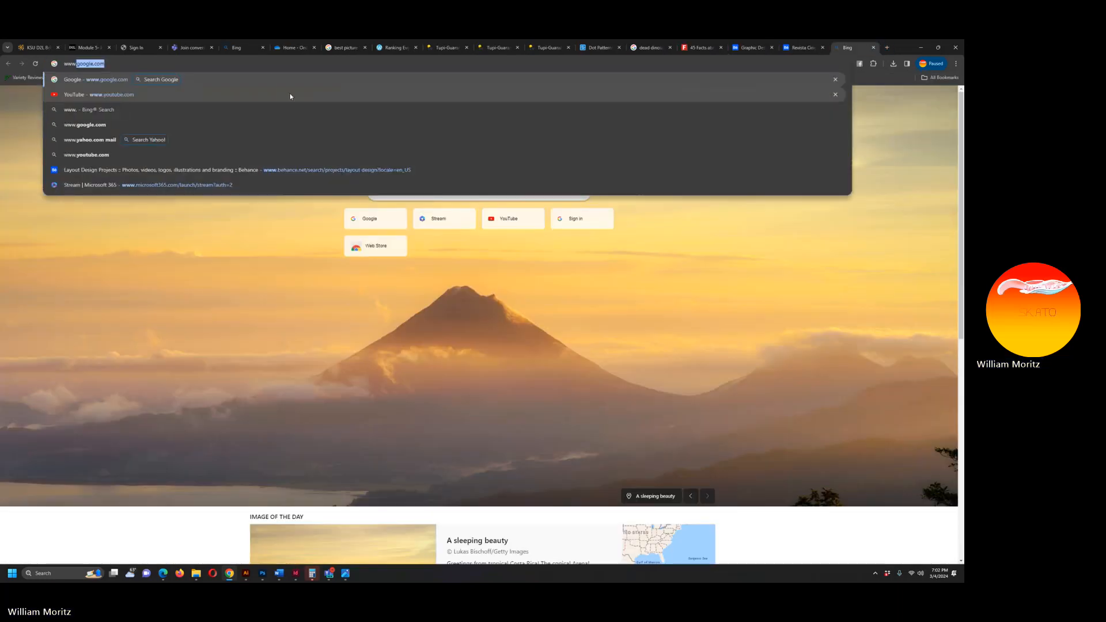
{"action": "key", "text": "Return"}
{"action": "type", "text": "behan"}
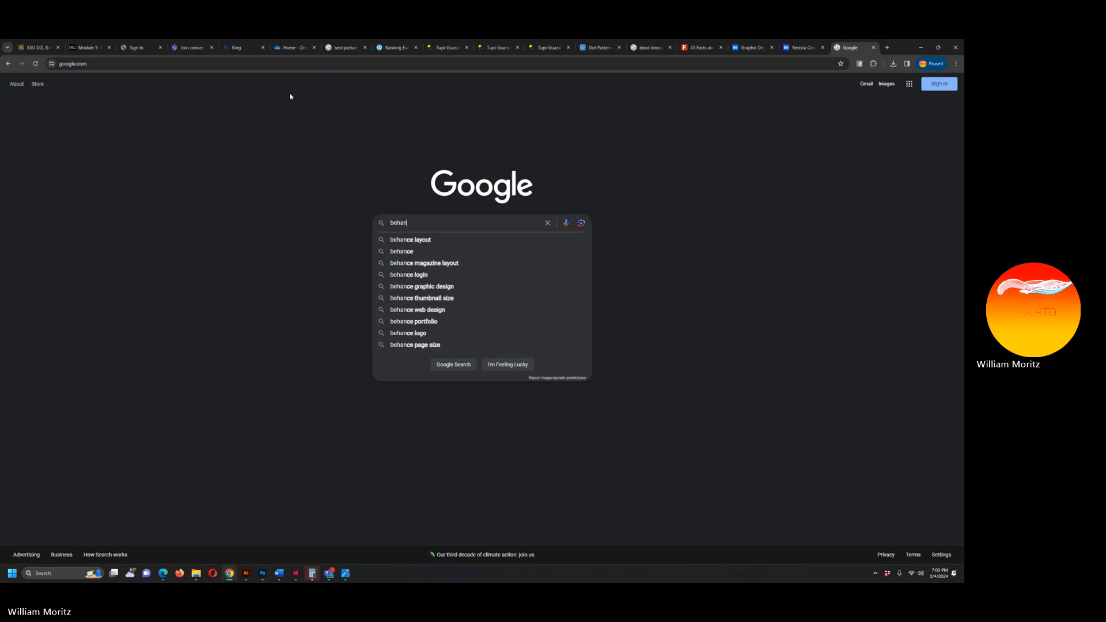
{"action": "type", "text": "cvce illustration"}
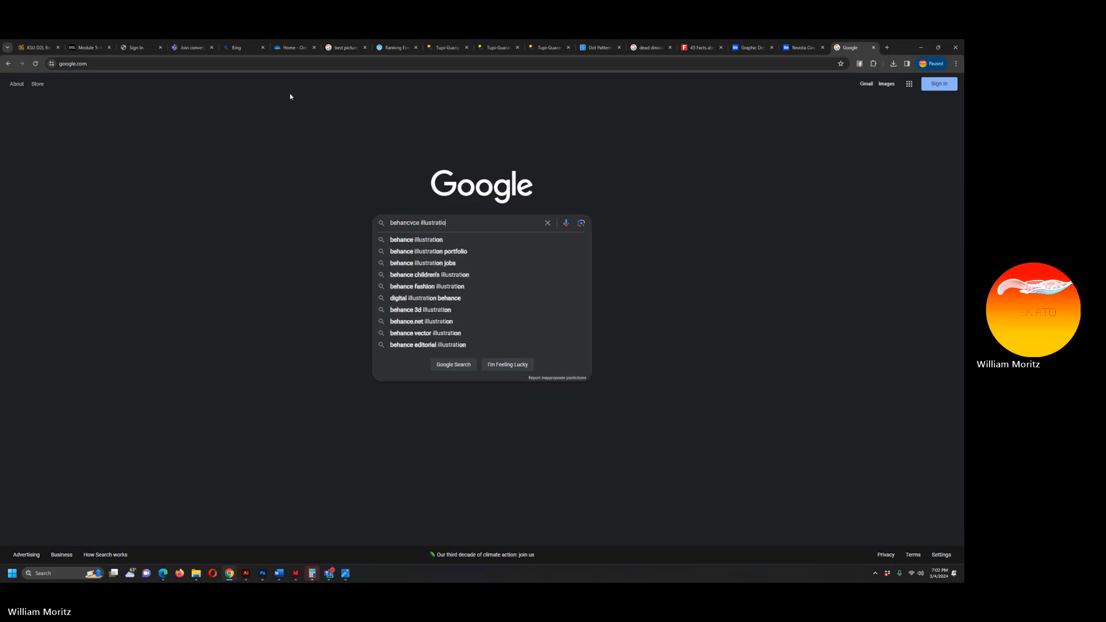
{"action": "key", "text": "Return"}
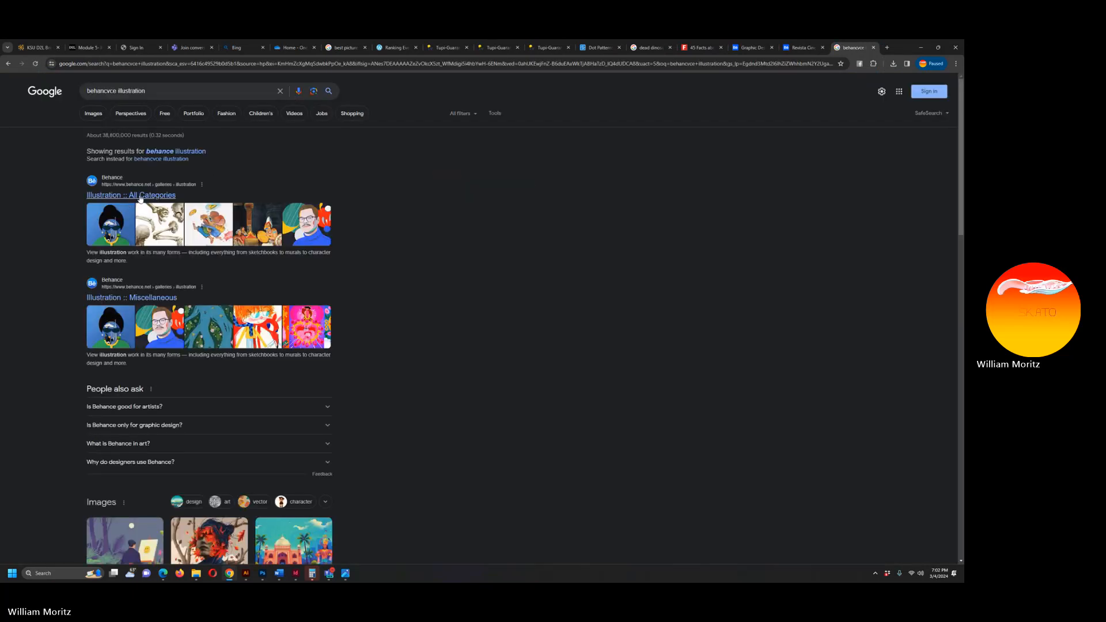
{"action": "left_click", "coordinate": [140, 199]}
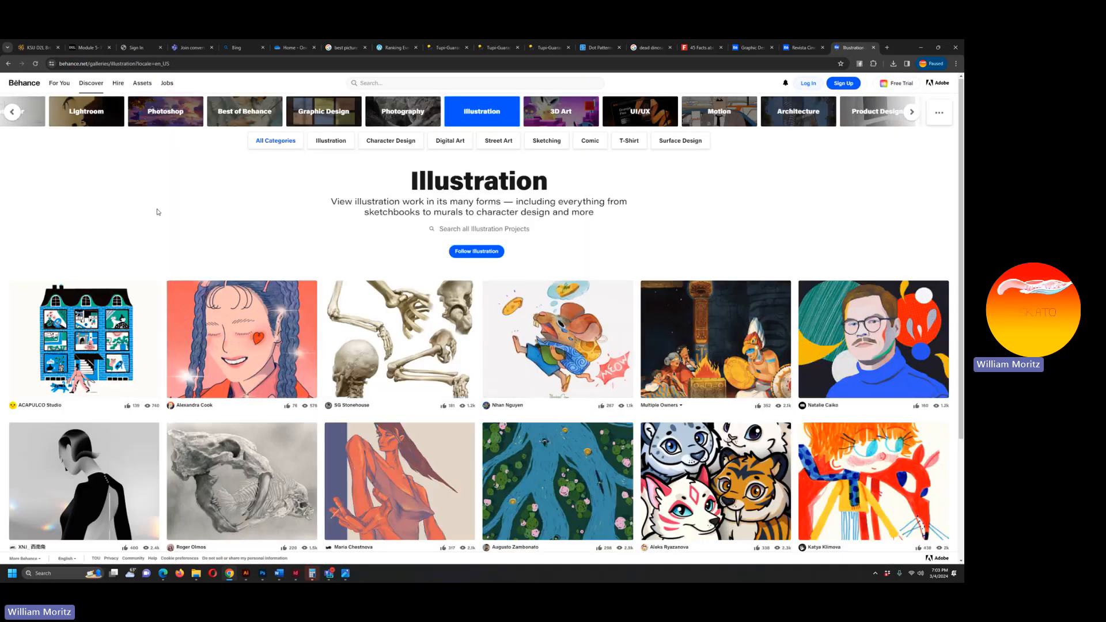
Examine the illustrated portraits in the Behance project "Personal project / Portraits" and return to the Illustration gallery.
{"action": "scroll", "coordinate": [357, 271], "scroll_direction": "down", "scroll_amount": 1}
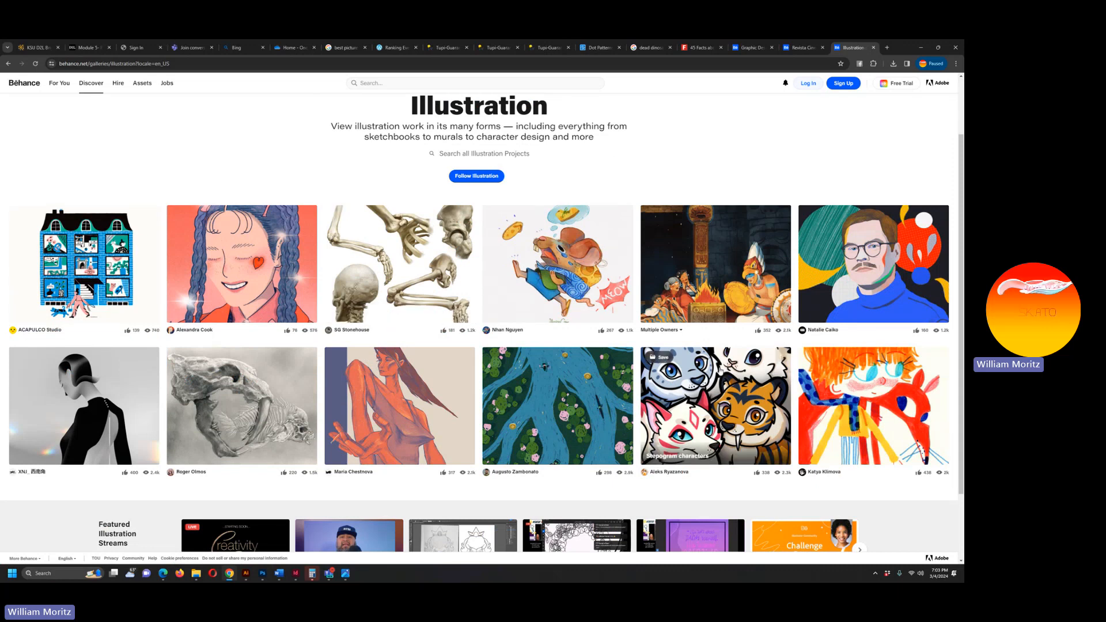
{"action": "scroll", "coordinate": [873, 316], "scroll_direction": "down", "scroll_amount": 1}
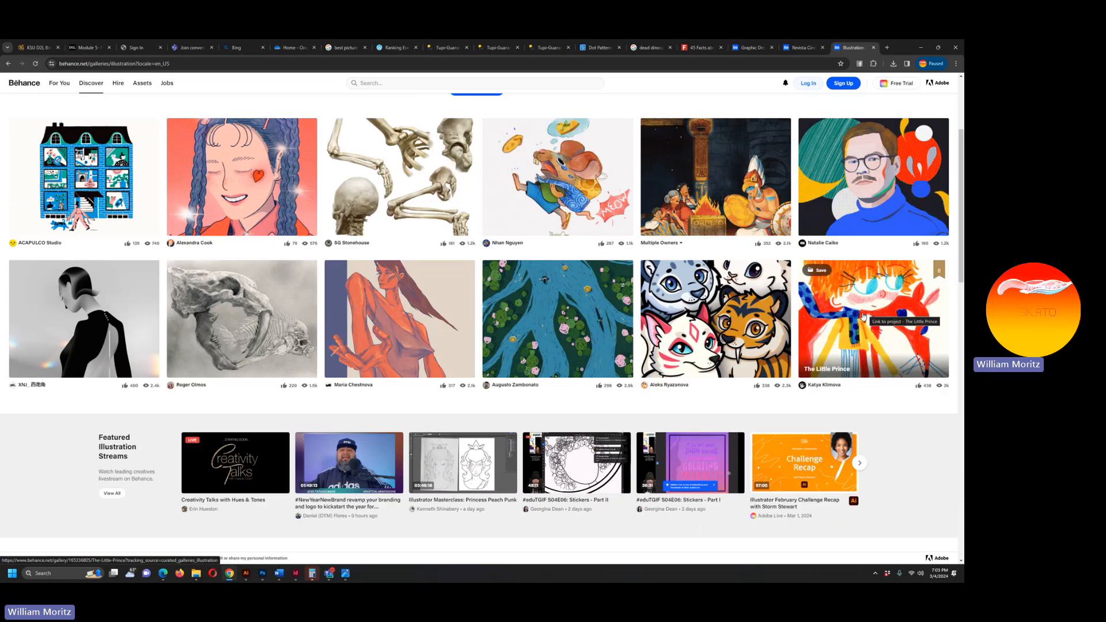
{"action": "left_click", "coordinate": [853, 156]}
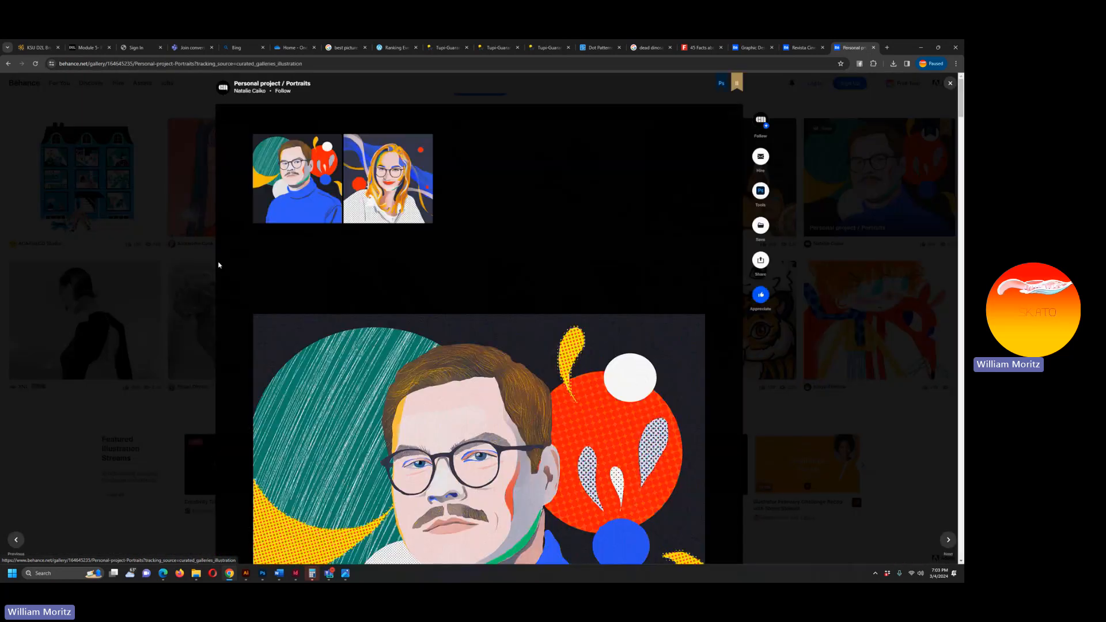
{"action": "scroll", "coordinate": [242, 269], "scroll_direction": "up", "scroll_amount": 3}
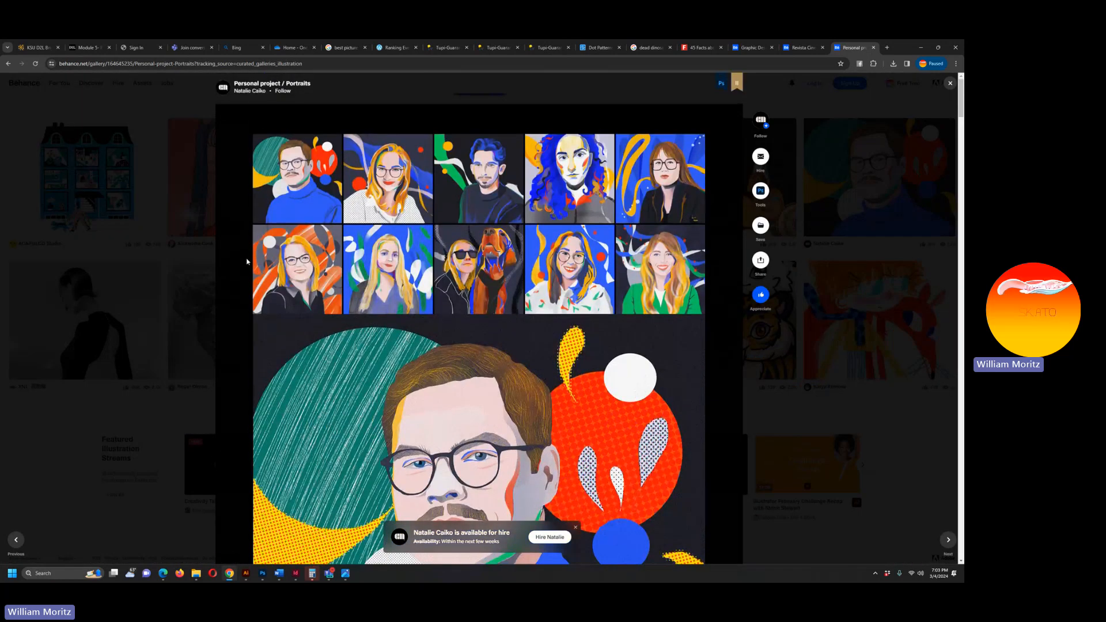
{"action": "scroll", "coordinate": [320, 228], "scroll_direction": "down", "scroll_amount": 4}
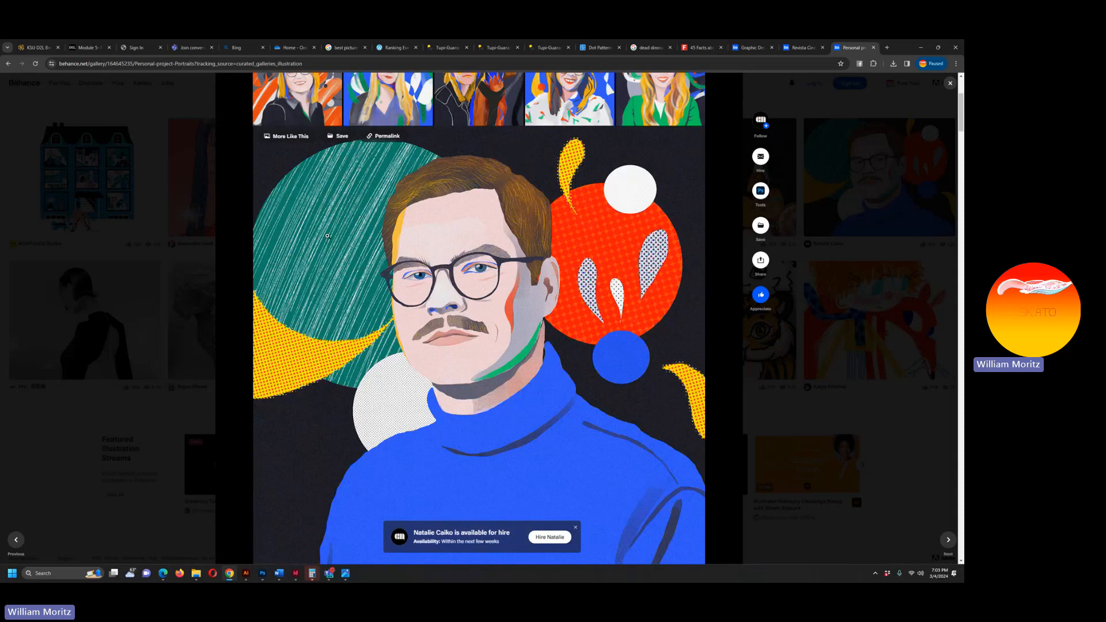
{"action": "scroll", "coordinate": [328, 236], "scroll_direction": "down", "scroll_amount": 8}
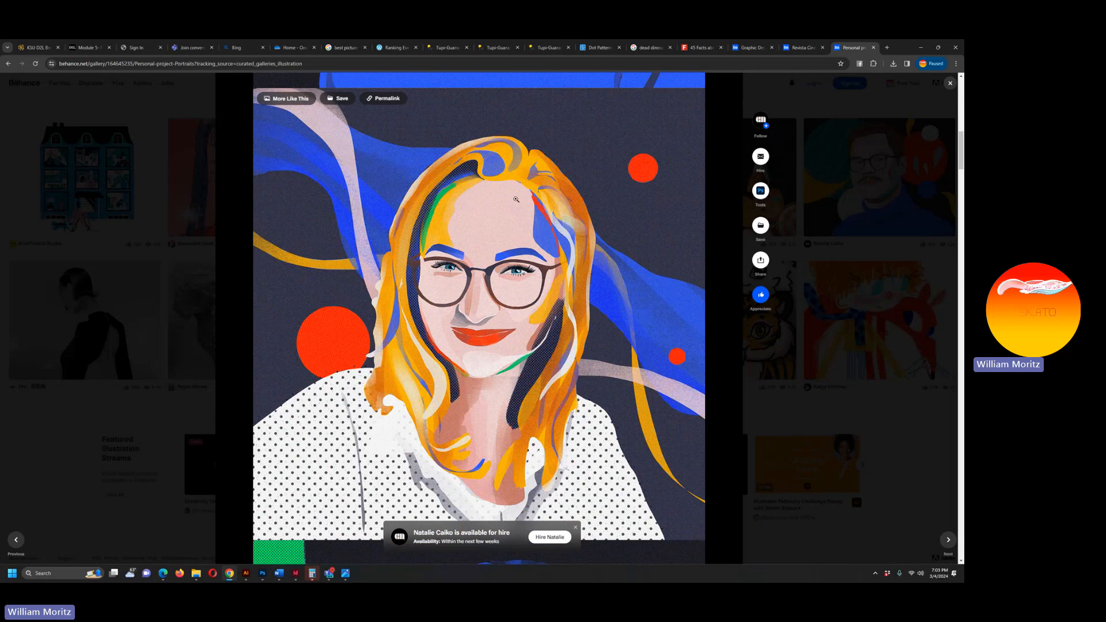
{"action": "left_click", "coordinate": [775, 409]}
Browse further down the Illustration gallery, view the cut-paper artwork in the project "Iconic Figures" and return to the gallery.
{"action": "scroll", "coordinate": [466, 372], "scroll_direction": "down", "scroll_amount": 6}
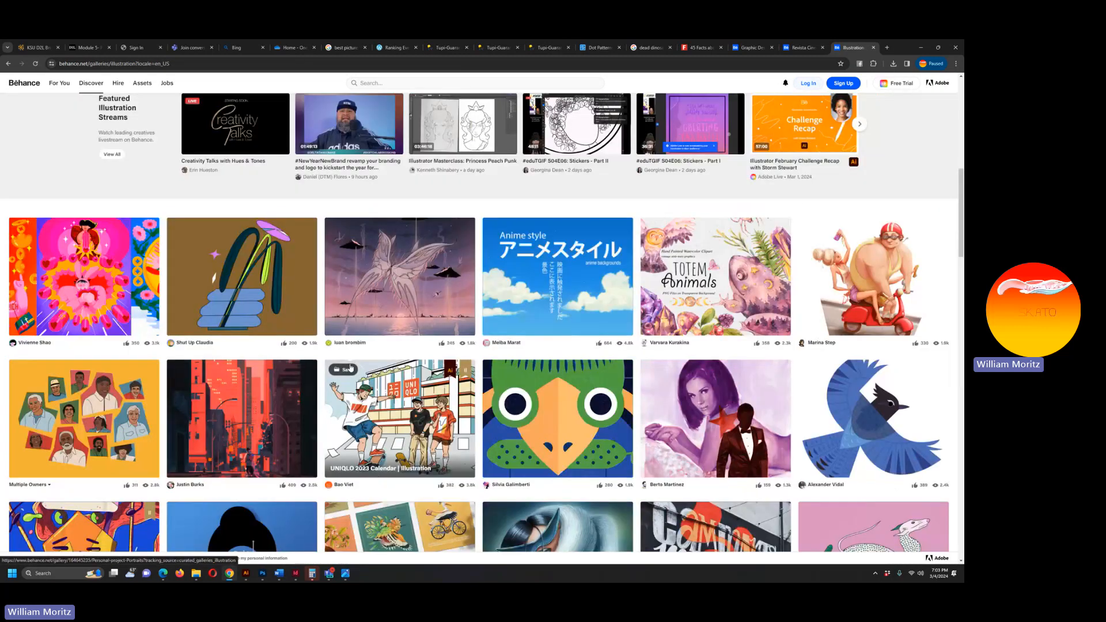
{"action": "scroll", "coordinate": [349, 362], "scroll_direction": "down", "scroll_amount": 1}
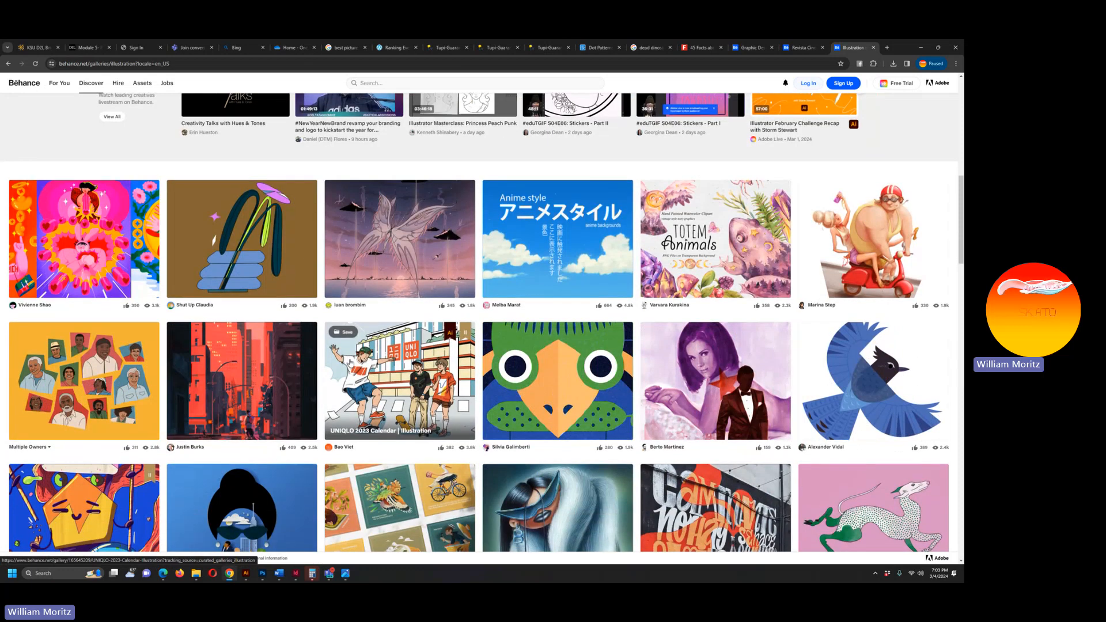
{"action": "scroll", "coordinate": [351, 361], "scroll_direction": "down", "scroll_amount": 2}
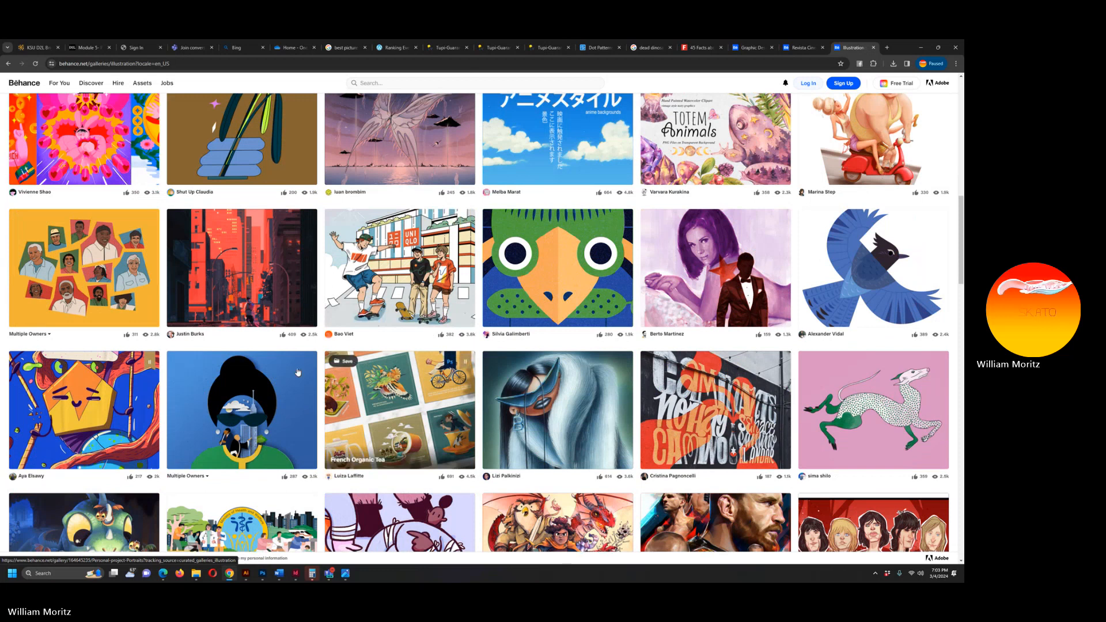
{"action": "left_click", "coordinate": [253, 398]}
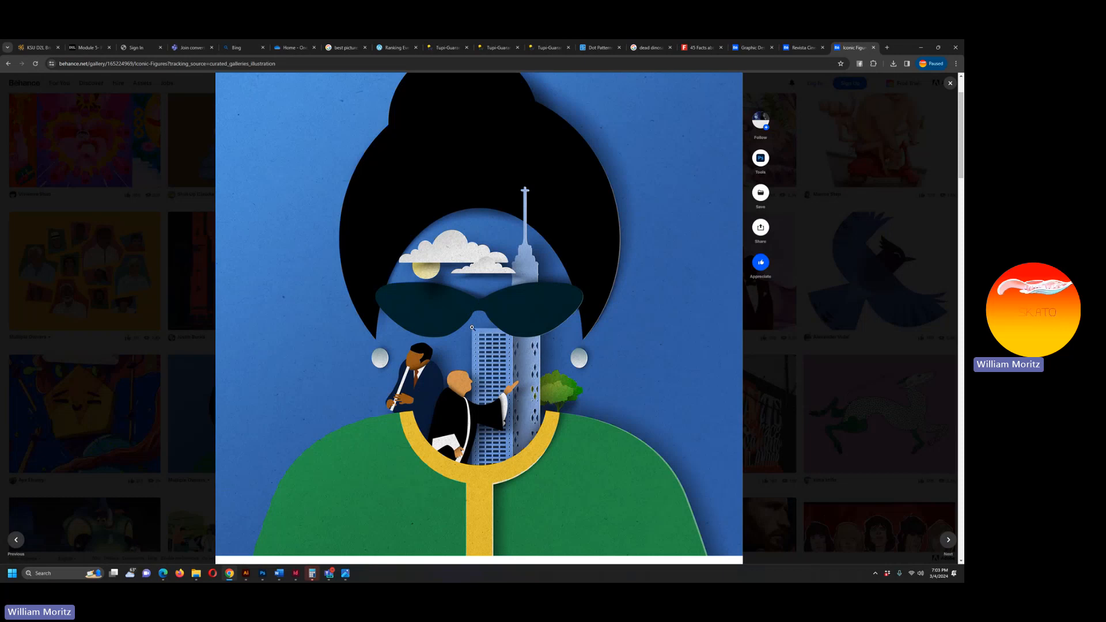
{"action": "left_click", "coordinate": [795, 378]}
Browse more illustration projects, examine the line-art drawings in "Beyond Men's Care" and return to the gallery.
{"action": "scroll", "coordinate": [370, 329], "scroll_direction": "down", "scroll_amount": 2}
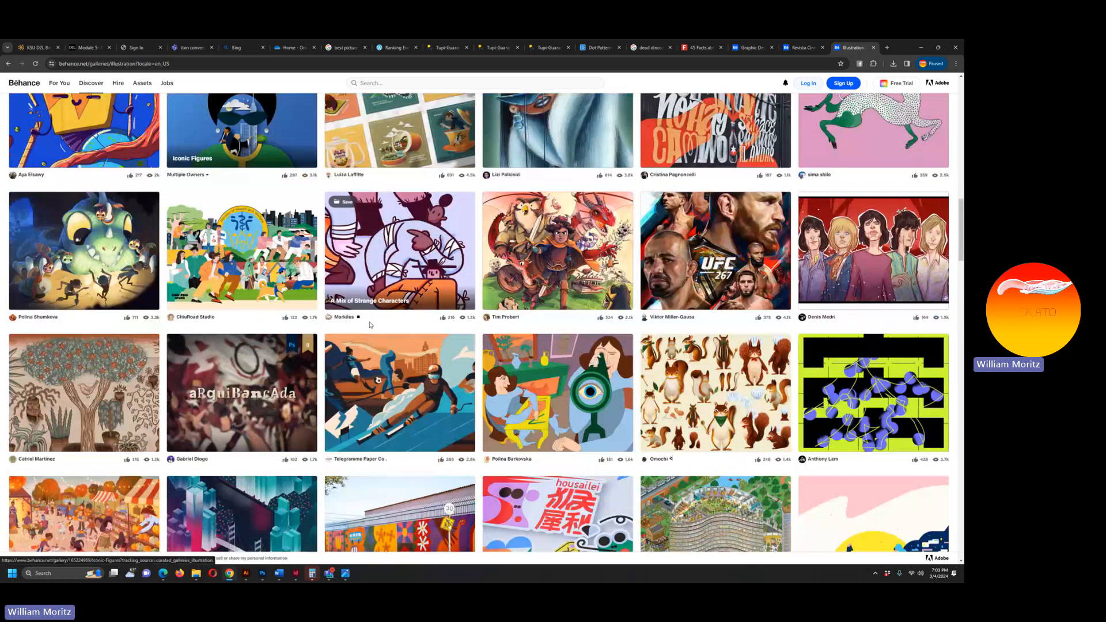
{"action": "scroll", "coordinate": [370, 325], "scroll_direction": "down", "scroll_amount": 2}
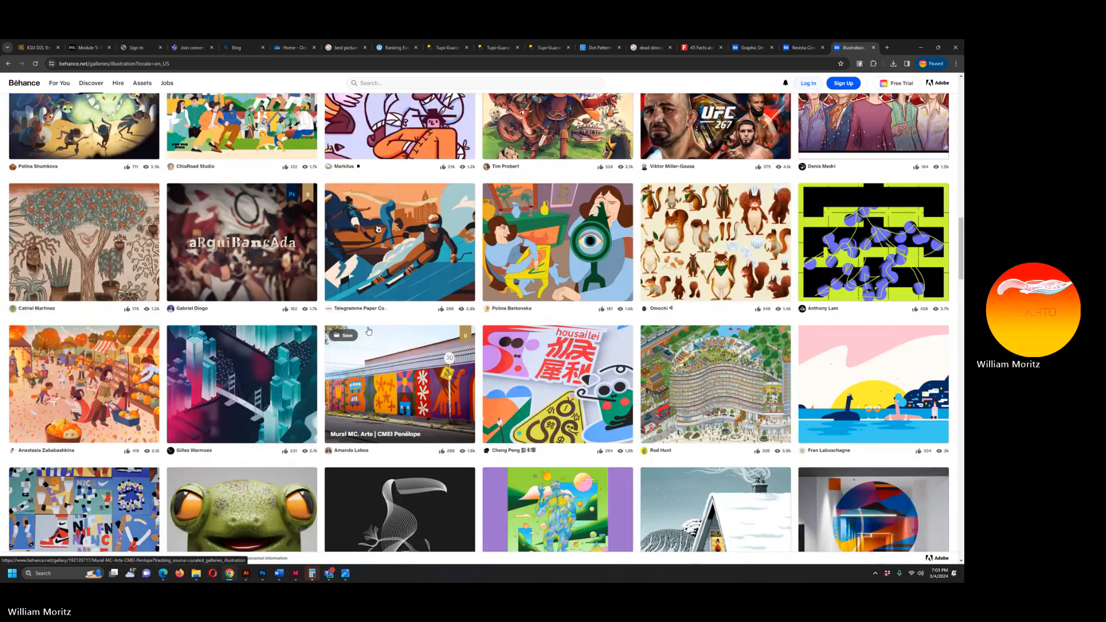
{"action": "scroll", "coordinate": [369, 330], "scroll_direction": "down", "scroll_amount": 2}
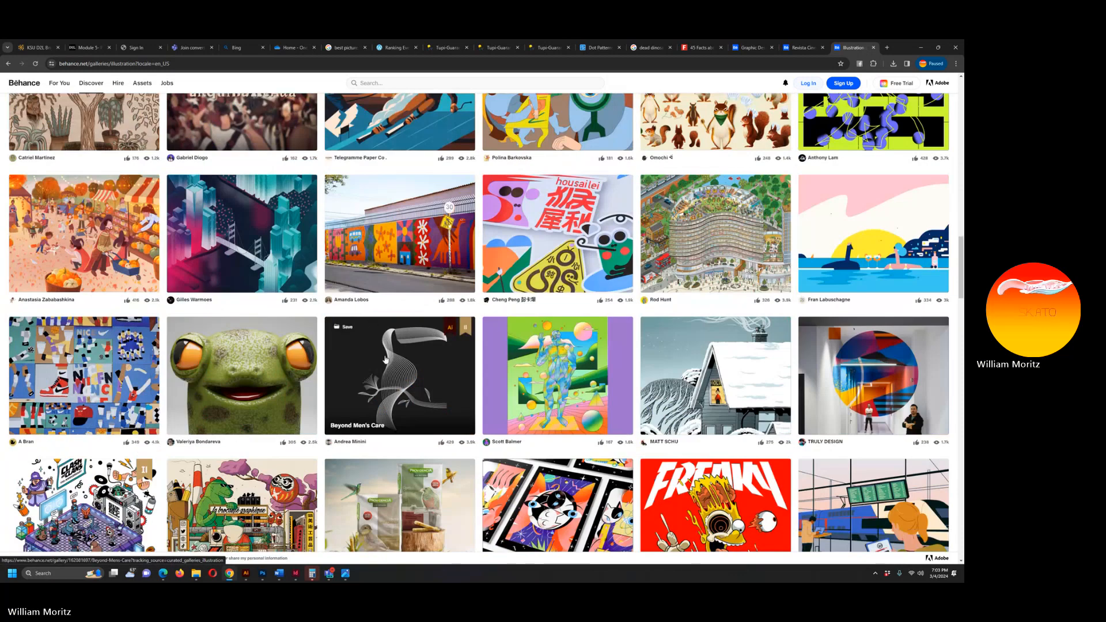
{"action": "left_click", "coordinate": [385, 359]}
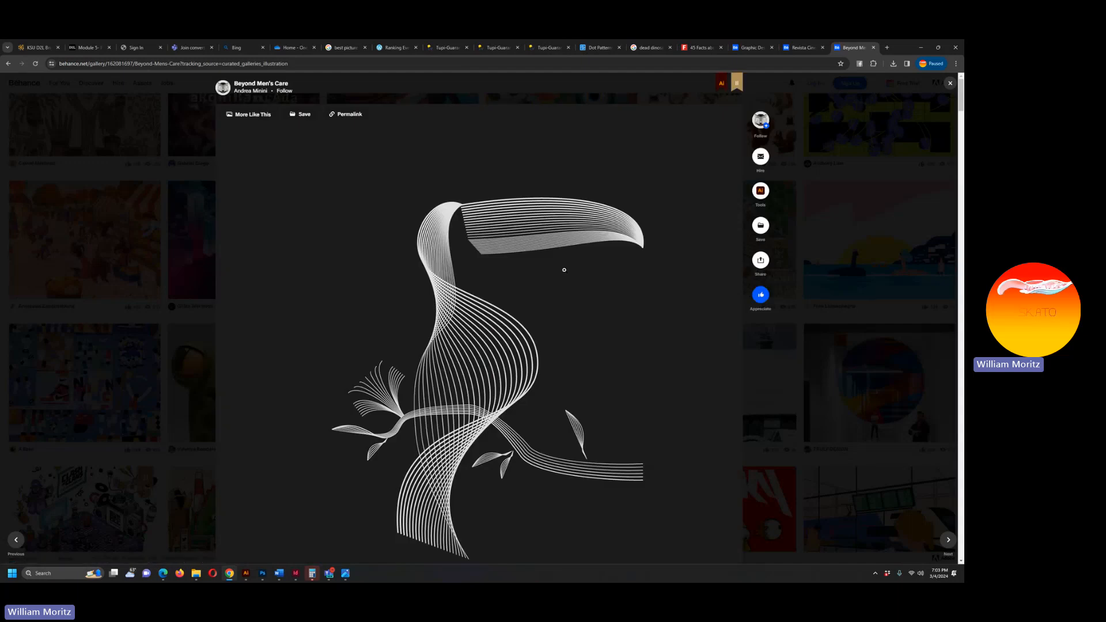
{"action": "scroll", "coordinate": [564, 270], "scroll_direction": "down", "scroll_amount": 12}
{"action": "scroll", "coordinate": [567, 263], "scroll_direction": "down", "scroll_amount": 8}
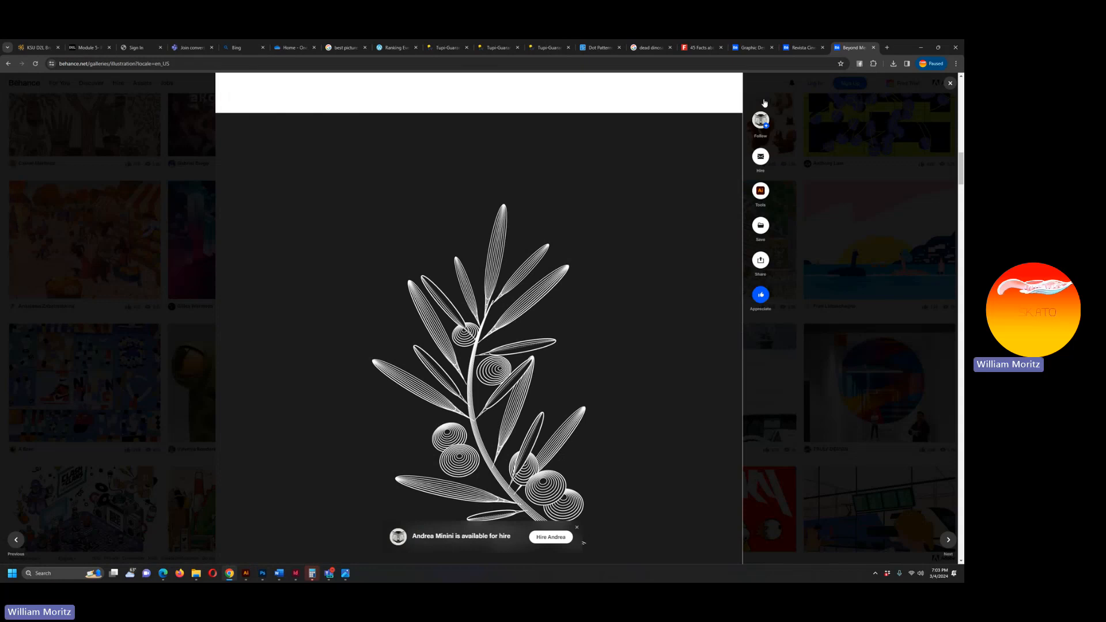
{"action": "left_click", "coordinate": [871, 235]}
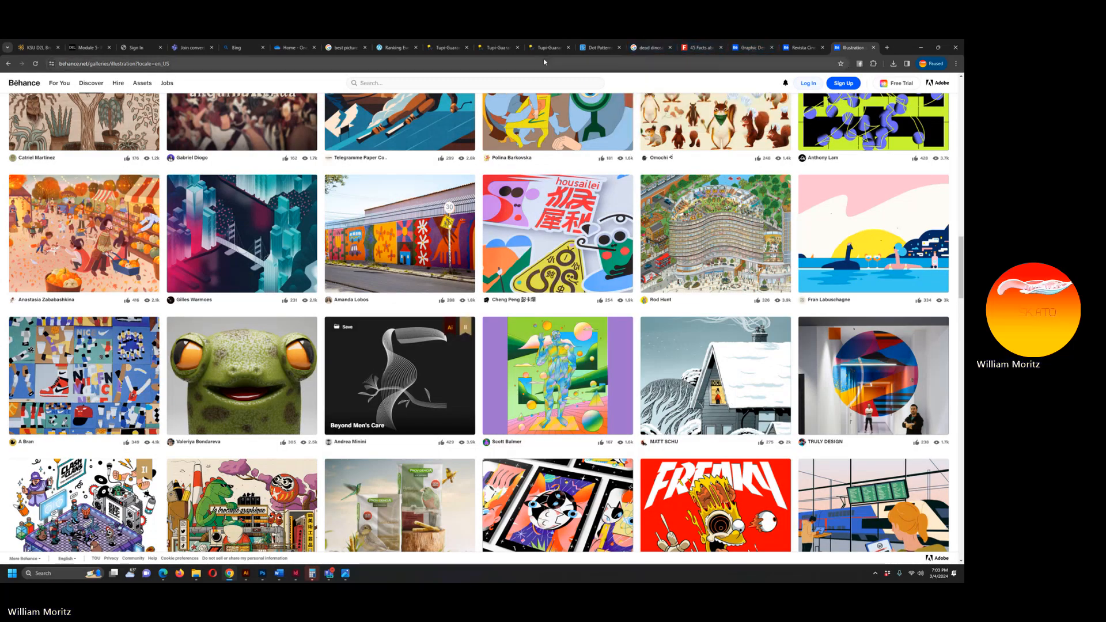
Search Google Images for "argo illustration" and preview the ComicBook.com image of Jack Kirby's ARGO blacklight poster art.
{"action": "left_click", "coordinate": [397, 48]}
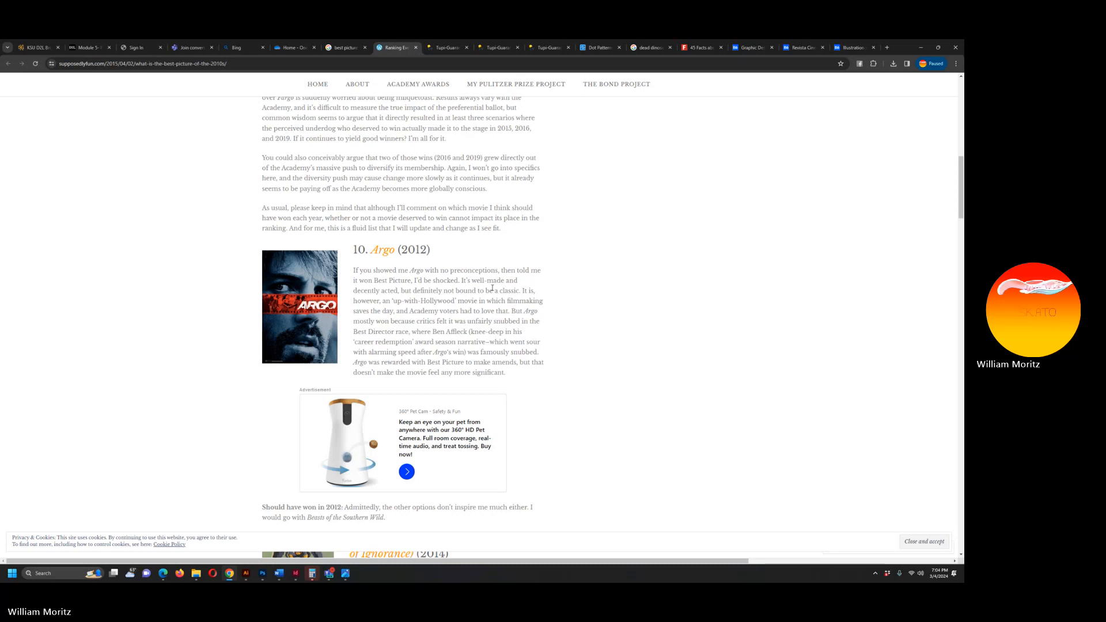
{"action": "left_click", "coordinate": [343, 49]}
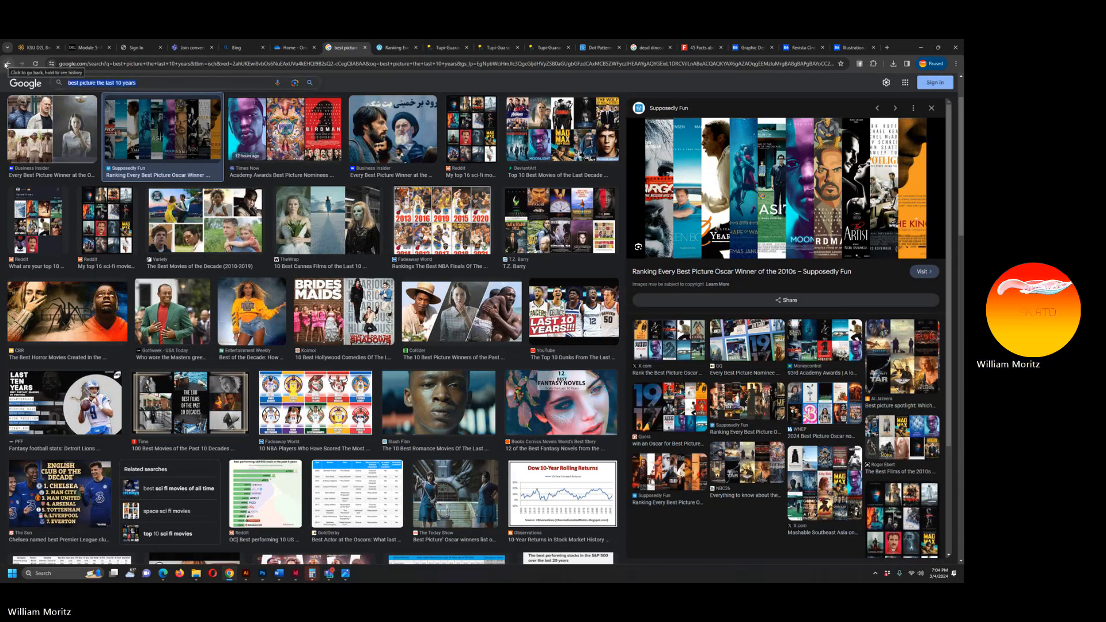
{"action": "type", "text": "argo illustration"}
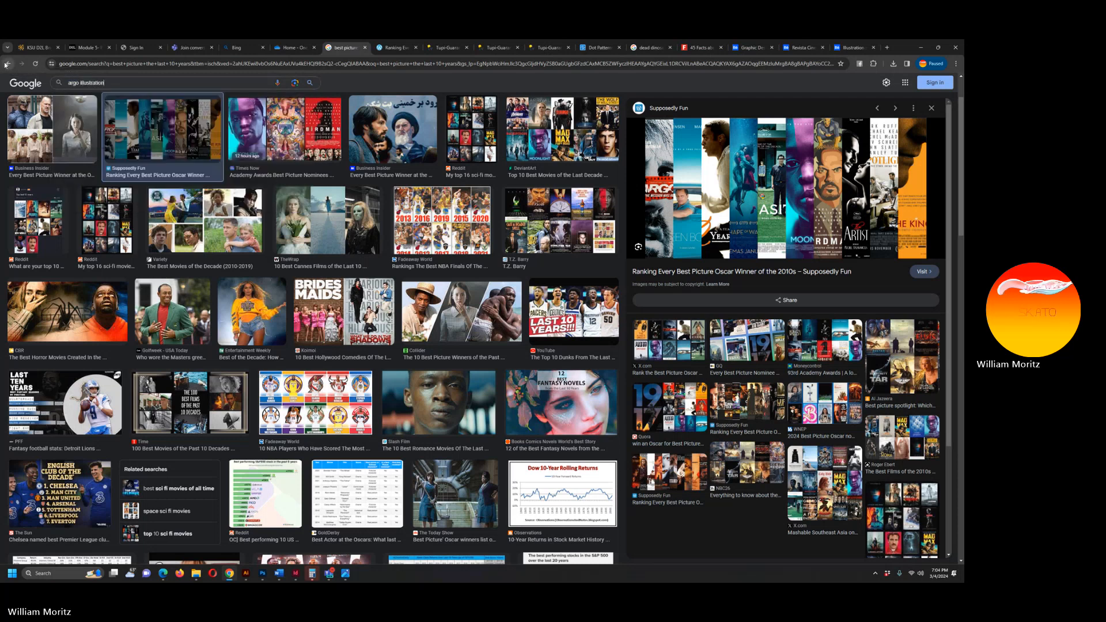
{"action": "key", "text": "Return"}
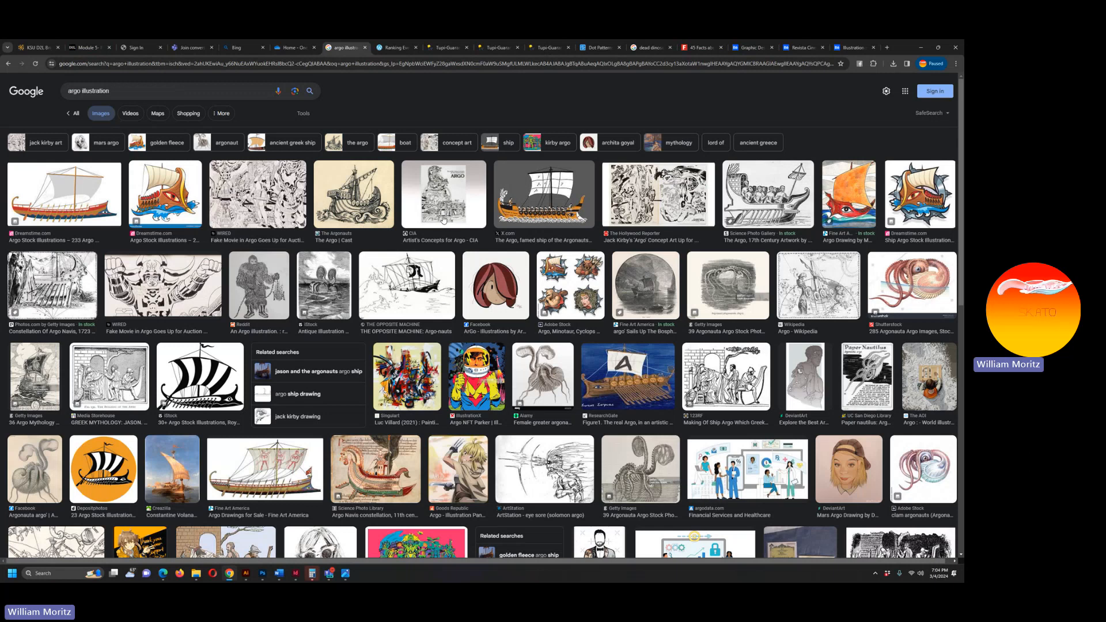
{"action": "scroll", "coordinate": [276, 372], "scroll_direction": "down", "scroll_amount": 2}
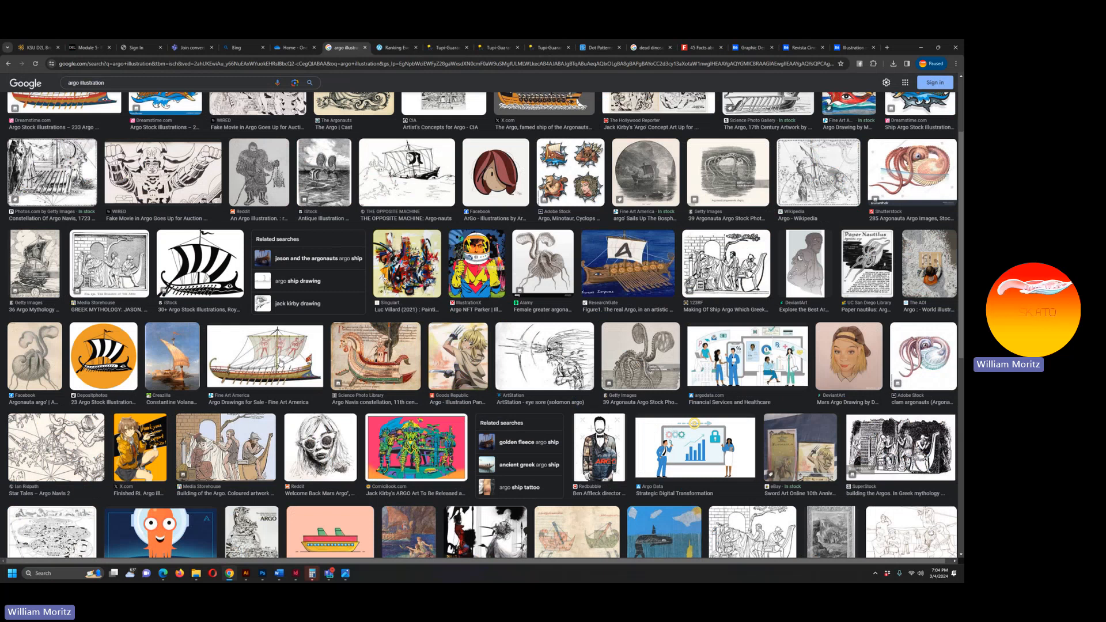
{"action": "left_click", "coordinate": [461, 469]}
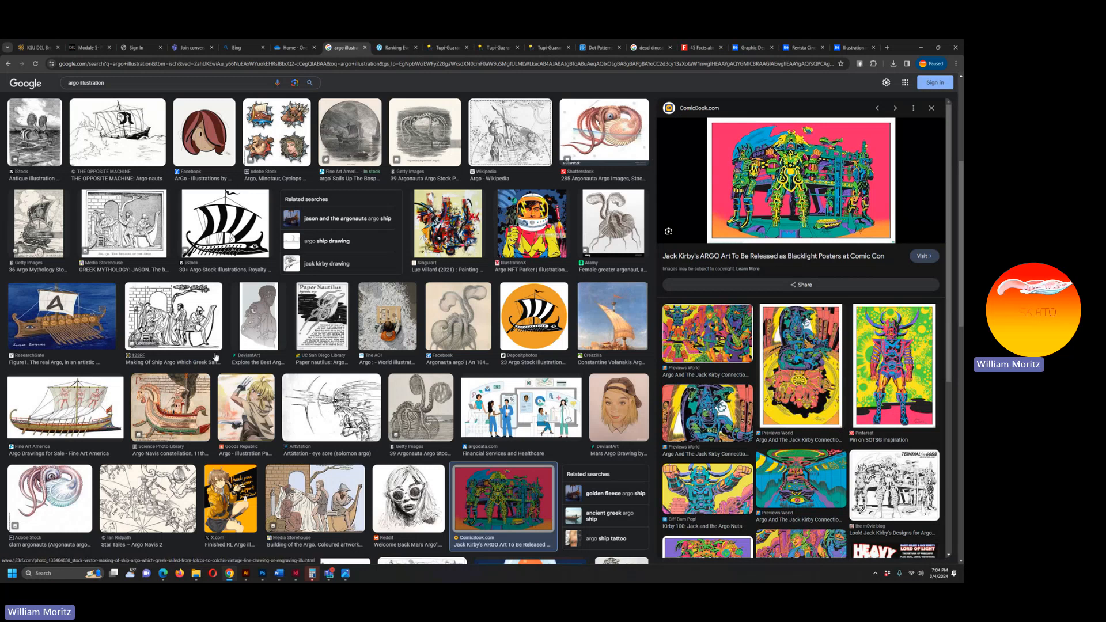
Refine the image search to "argo movie illustration".
{"action": "scroll", "coordinate": [216, 356], "scroll_direction": "up", "scroll_amount": 5}
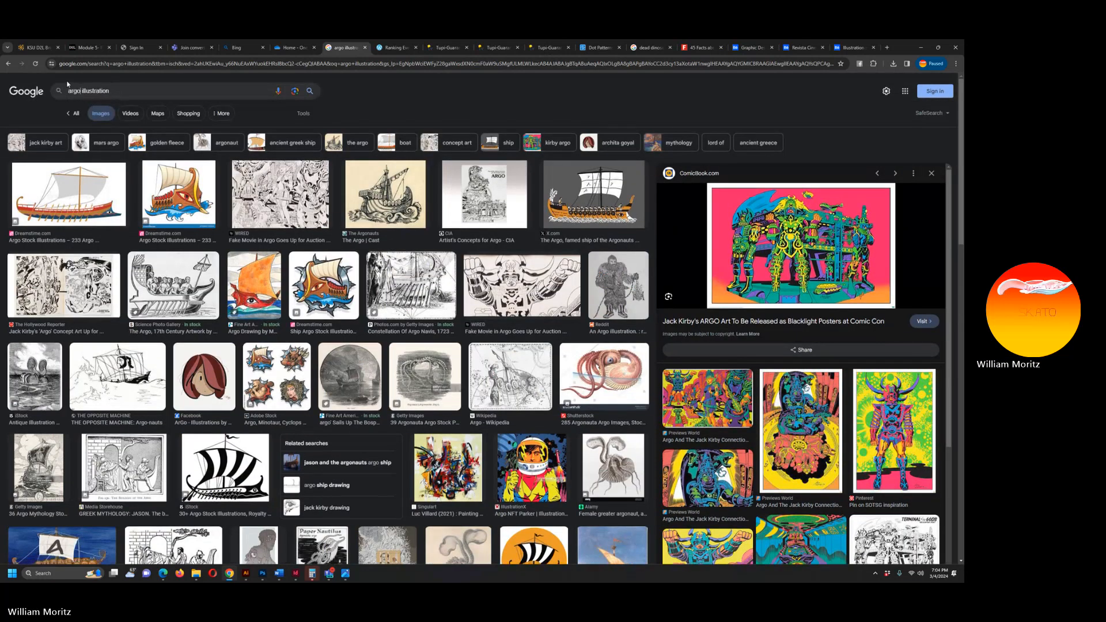
{"action": "type", "text": "movie"}
{"action": "key", "text": "Return"}
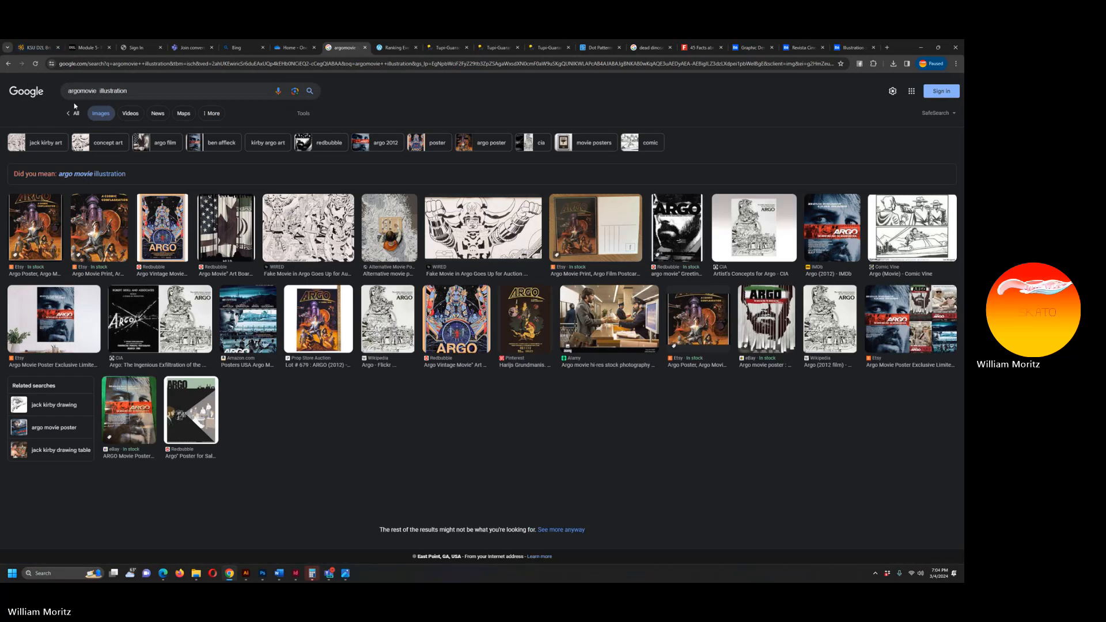
{"action": "left_click", "coordinate": [82, 174]}
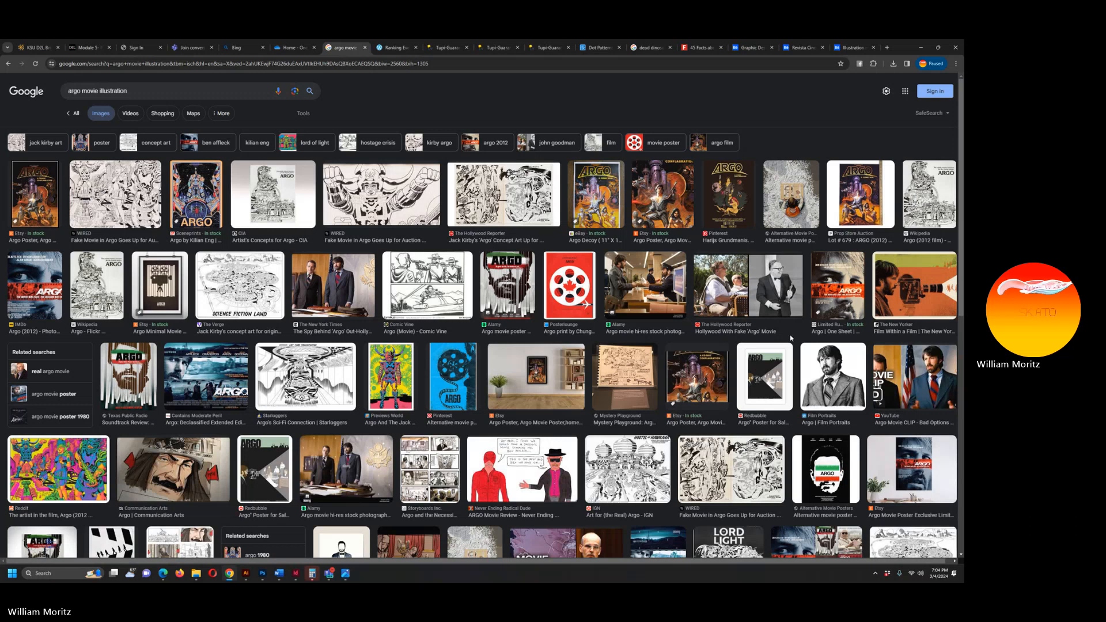
Preview the Film Portraits drawing, the Redbubble Argo poster and the red Posterlounge film-reel print among the image results.
{"action": "left_click", "coordinate": [830, 375]}
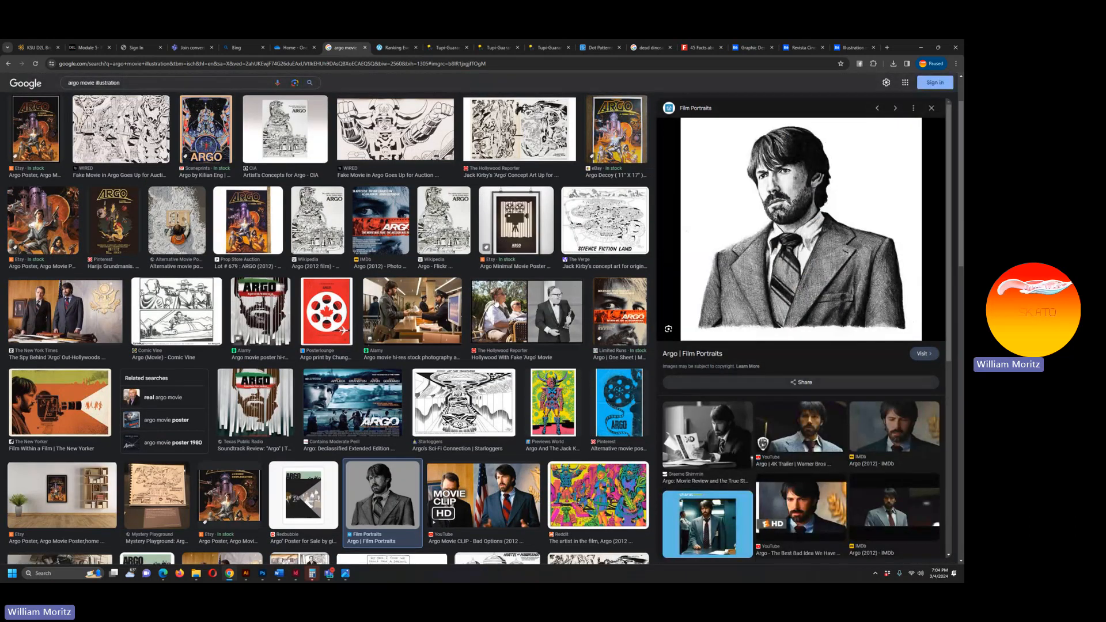
{"action": "left_click", "coordinate": [294, 494]}
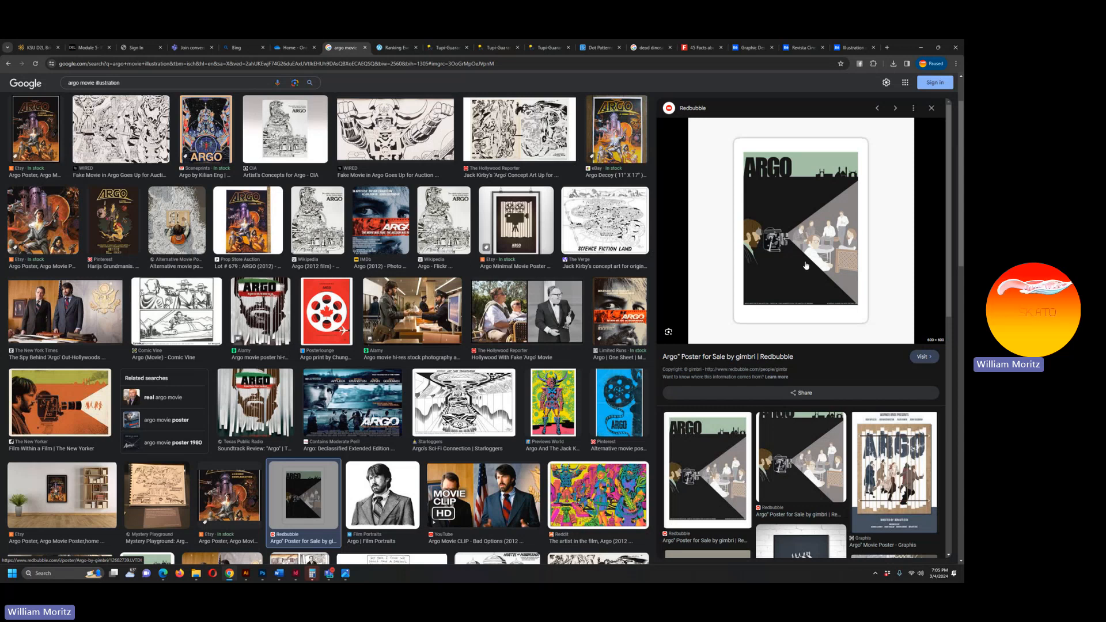
{"action": "left_click", "coordinate": [318, 318]}
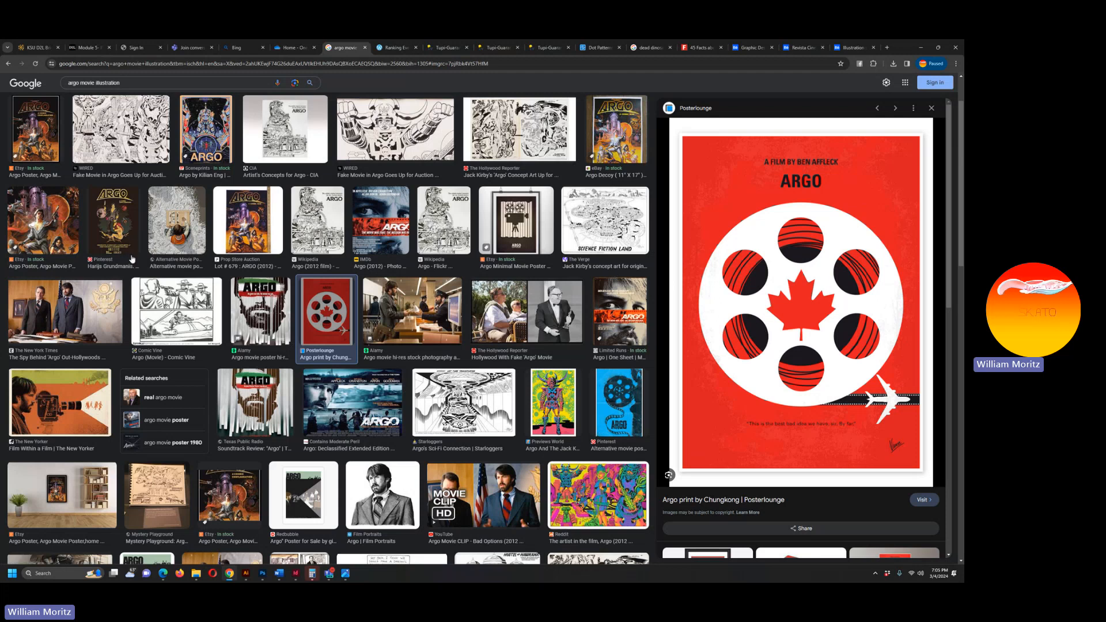
Preview the Redbubble portrait print of Ben Affleck and the RJ Julia Booksellers Argo cover among the image results.
{"action": "scroll", "coordinate": [255, 281], "scroll_direction": "down", "scroll_amount": 2}
{"action": "scroll", "coordinate": [255, 281], "scroll_direction": "down", "scroll_amount": 2}
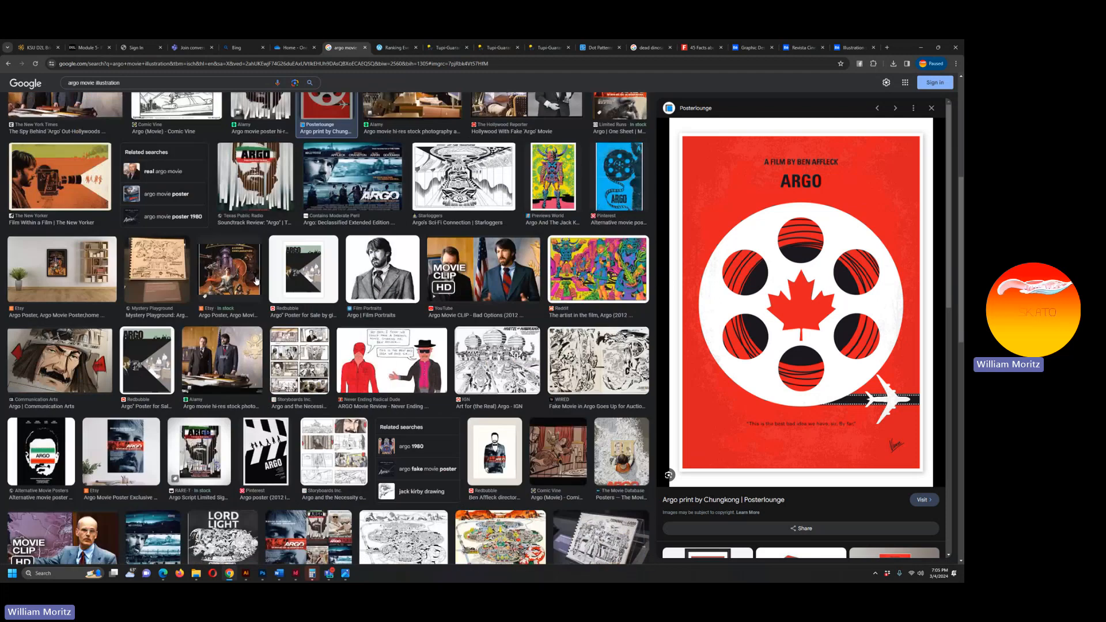
{"action": "left_click", "coordinate": [480, 439]}
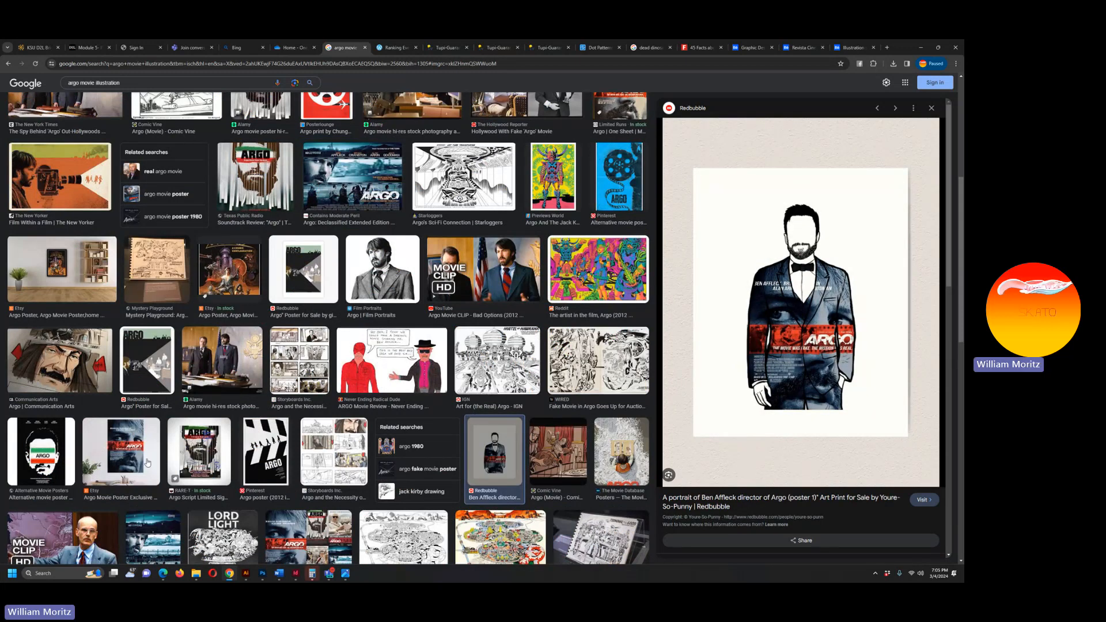
{"action": "scroll", "coordinate": [175, 442], "scroll_direction": "down", "scroll_amount": 1}
{"action": "scroll", "coordinate": [175, 442], "scroll_direction": "down", "scroll_amount": 4}
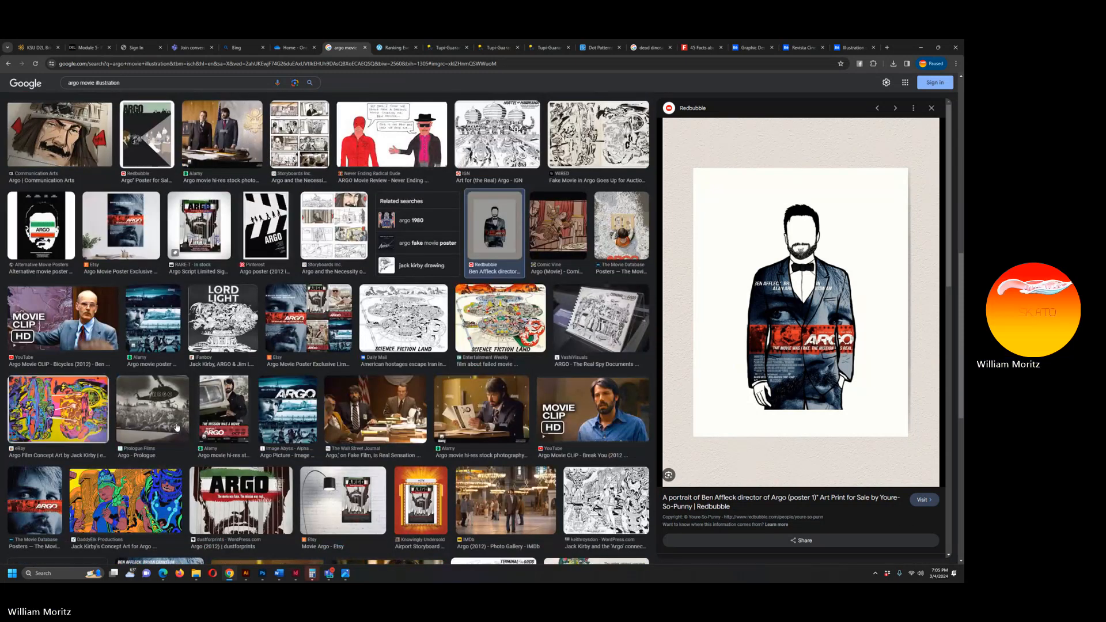
{"action": "scroll", "coordinate": [177, 428], "scroll_direction": "down", "scroll_amount": 4}
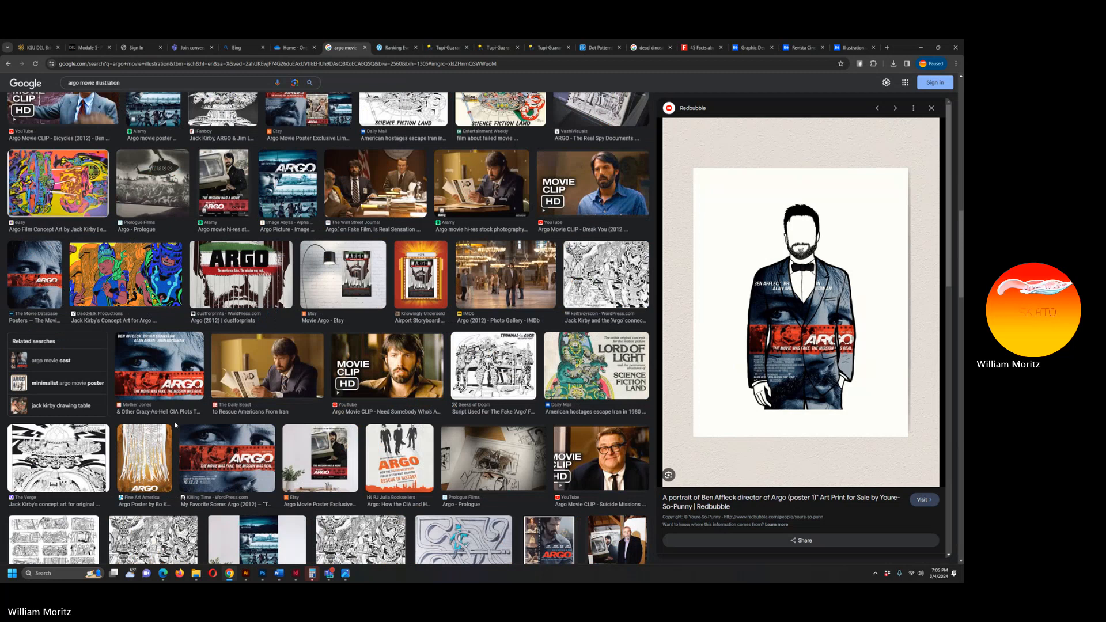
{"action": "left_click", "coordinate": [396, 452]}
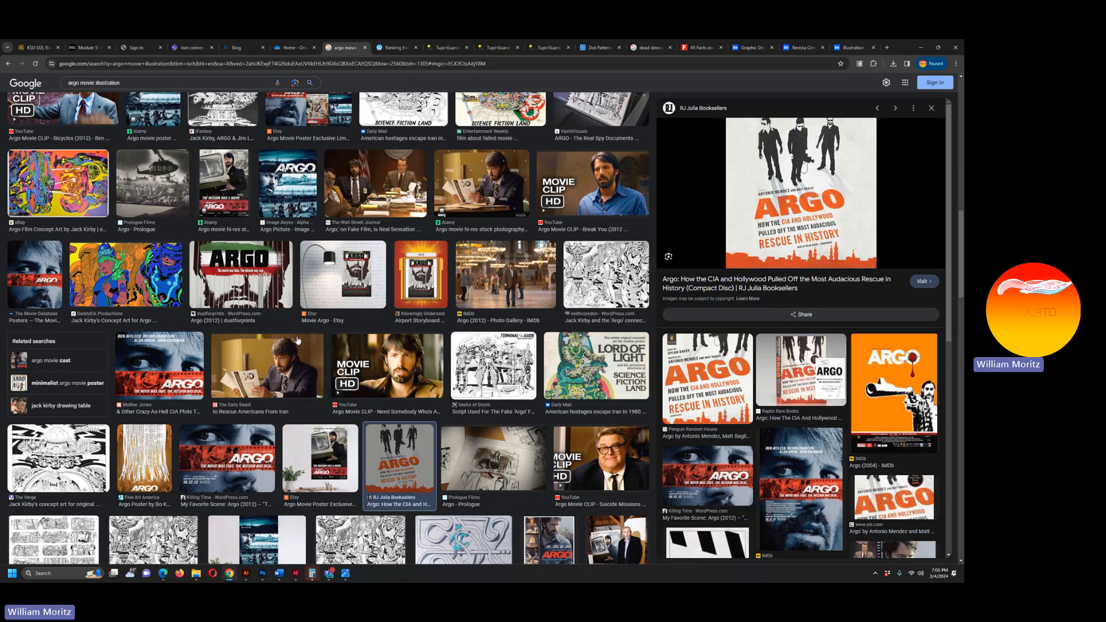
Preview the Foreign Policy Argo title image and the blue Argo book cover from Amazon.com.
{"action": "scroll", "coordinate": [297, 340], "scroll_direction": "down", "scroll_amount": 3}
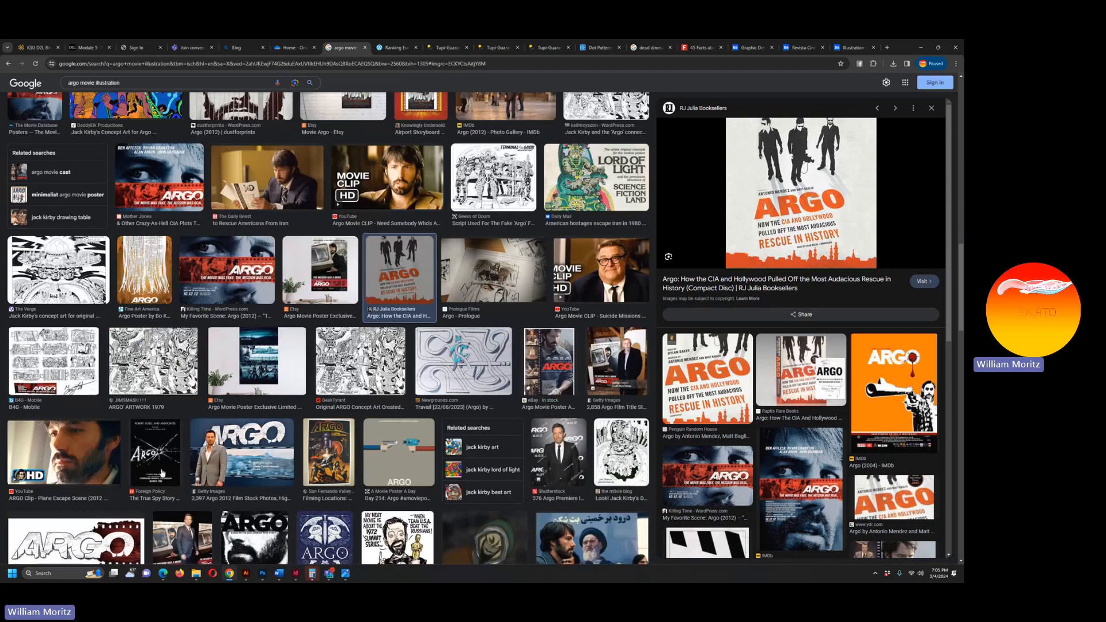
{"action": "left_click", "coordinate": [162, 472]}
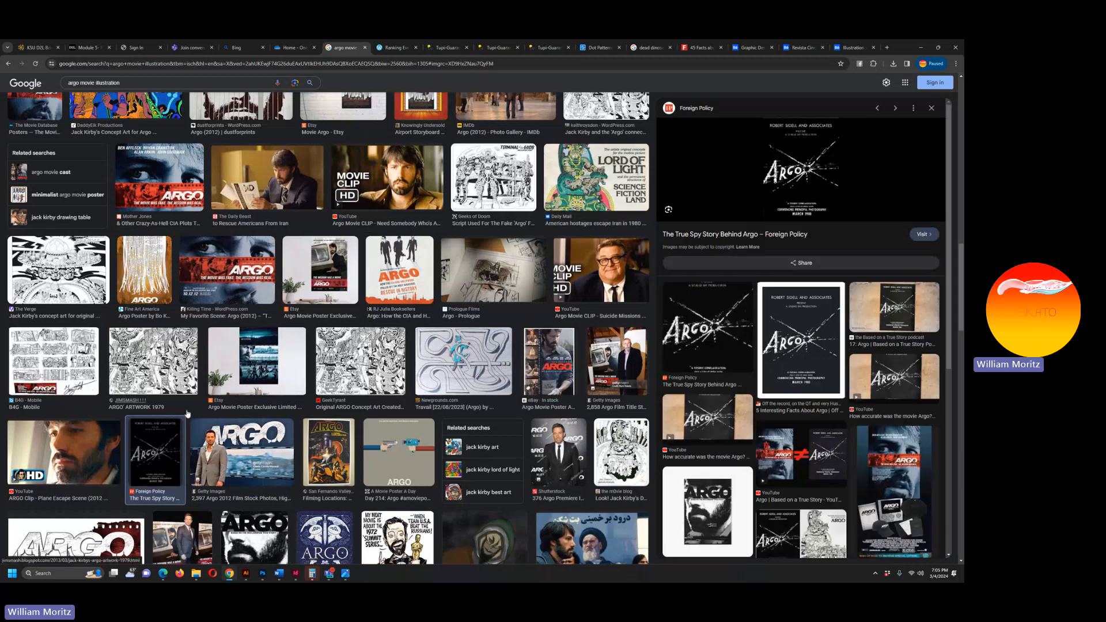
{"action": "scroll", "coordinate": [275, 386], "scroll_direction": "down", "scroll_amount": 1}
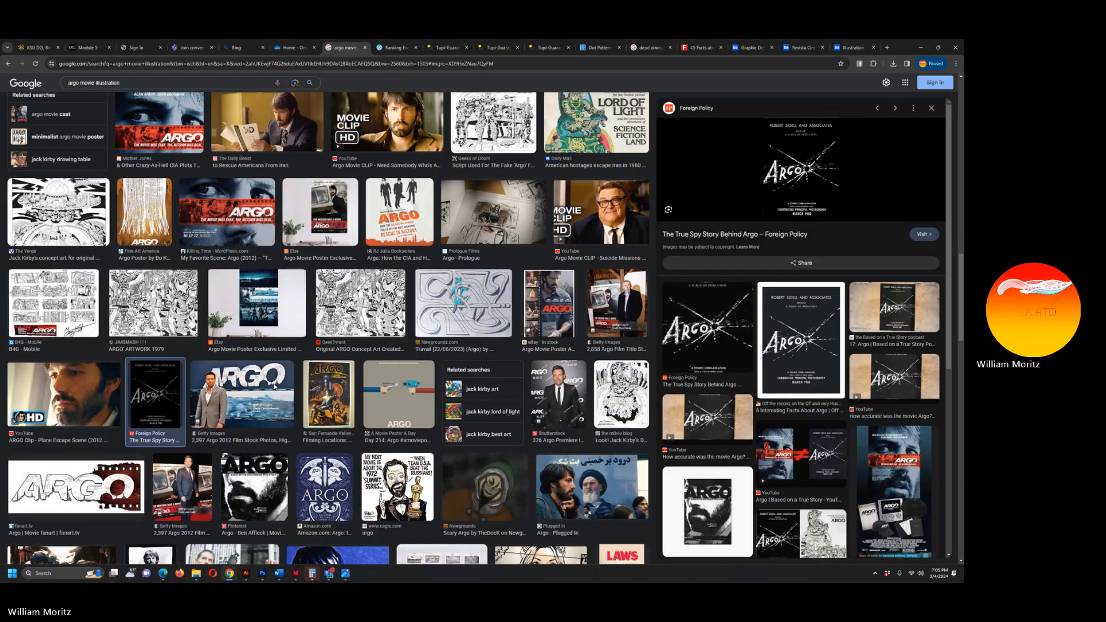
{"action": "scroll", "coordinate": [275, 386], "scroll_direction": "down", "scroll_amount": 2}
{"action": "left_click", "coordinate": [332, 397]}
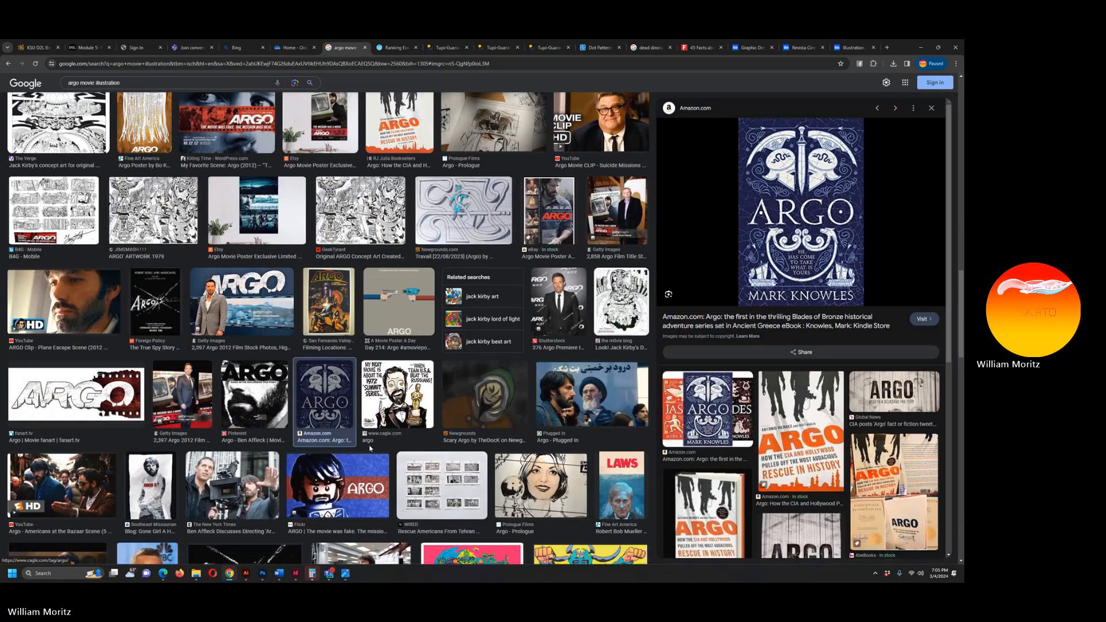
Look further through the Argo results, previewing the Alamy meeting-room still and the orange Argo (2004) poster from IMDb.
{"action": "scroll", "coordinate": [281, 364], "scroll_direction": "down", "scroll_amount": 3}
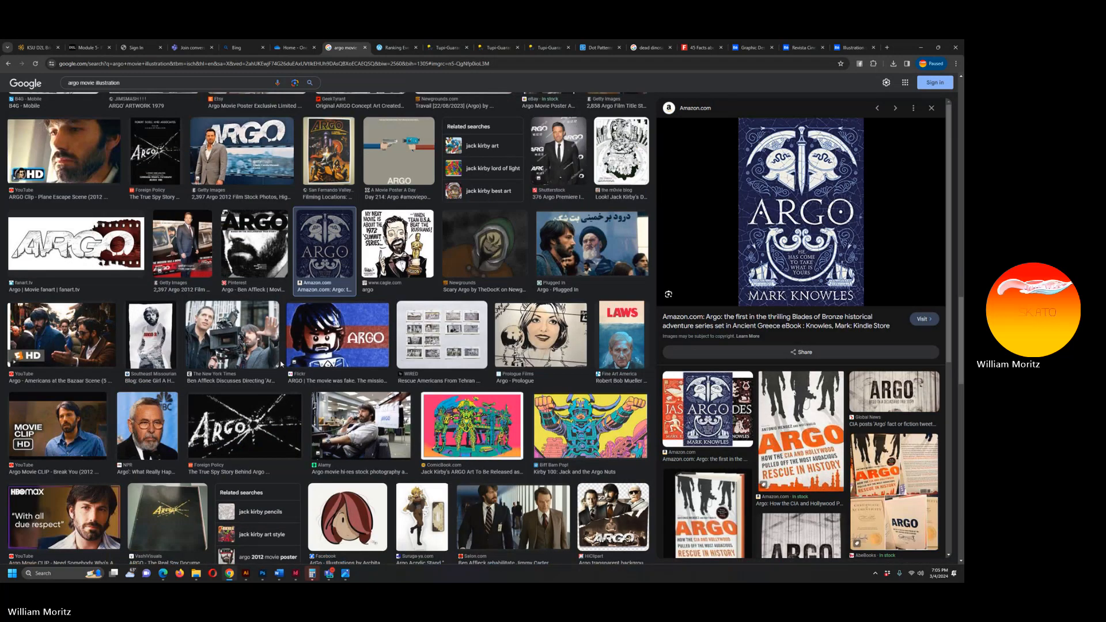
{"action": "scroll", "coordinate": [283, 360], "scroll_direction": "down", "scroll_amount": 2}
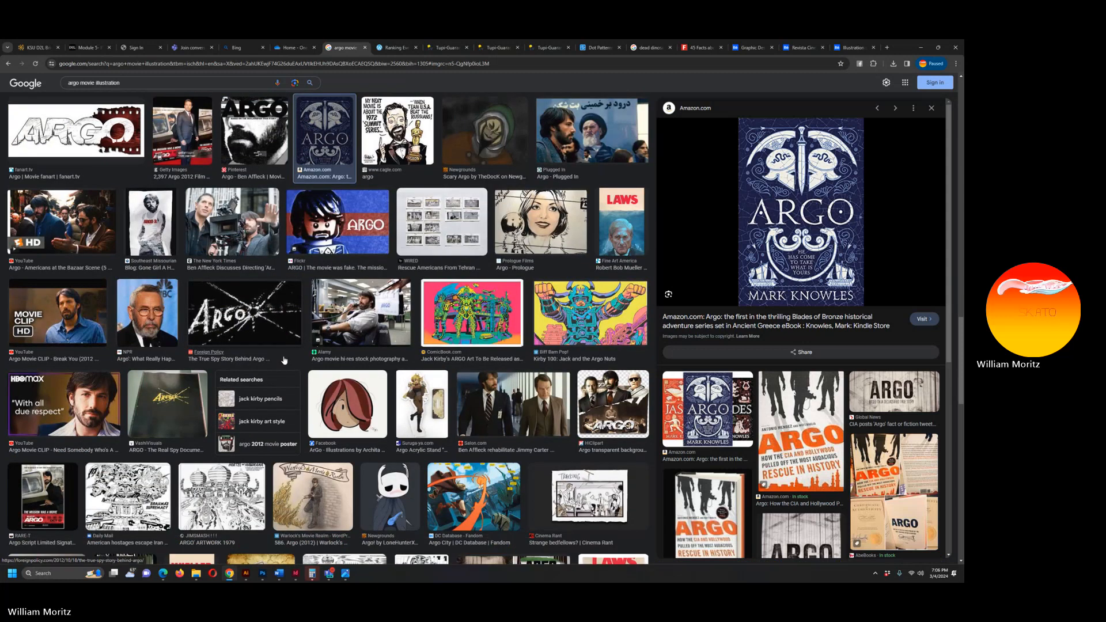
{"action": "scroll", "coordinate": [283, 359], "scroll_direction": "down", "scroll_amount": 2}
{"action": "scroll", "coordinate": [284, 361], "scroll_direction": "down", "scroll_amount": 2}
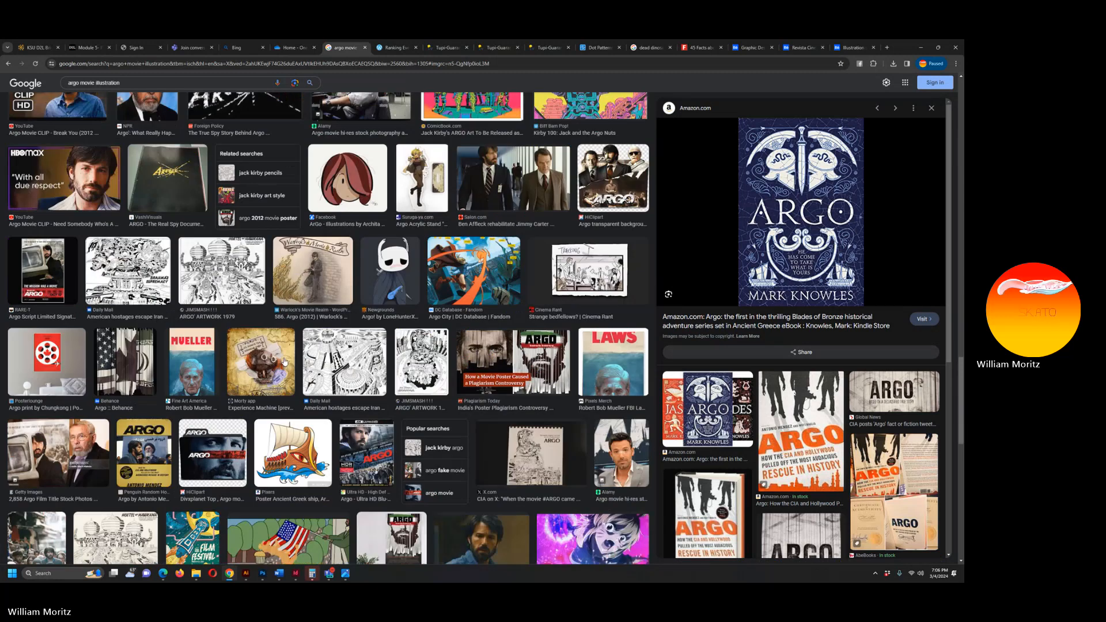
{"action": "scroll", "coordinate": [284, 361], "scroll_direction": "down", "scroll_amount": 4}
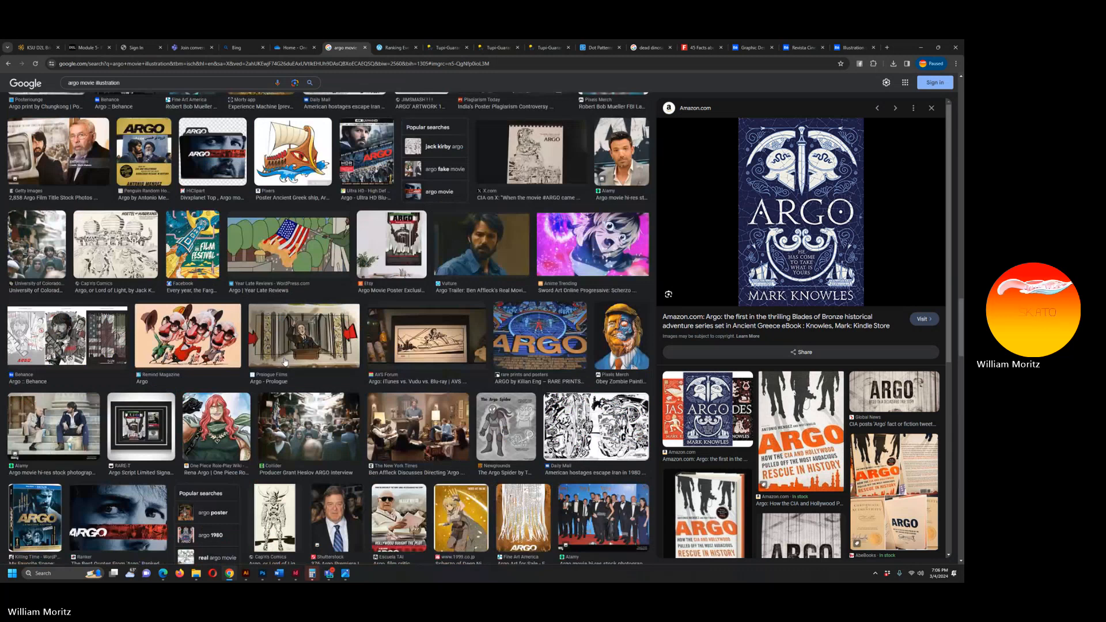
{"action": "scroll", "coordinate": [285, 362], "scroll_direction": "down", "scroll_amount": 6}
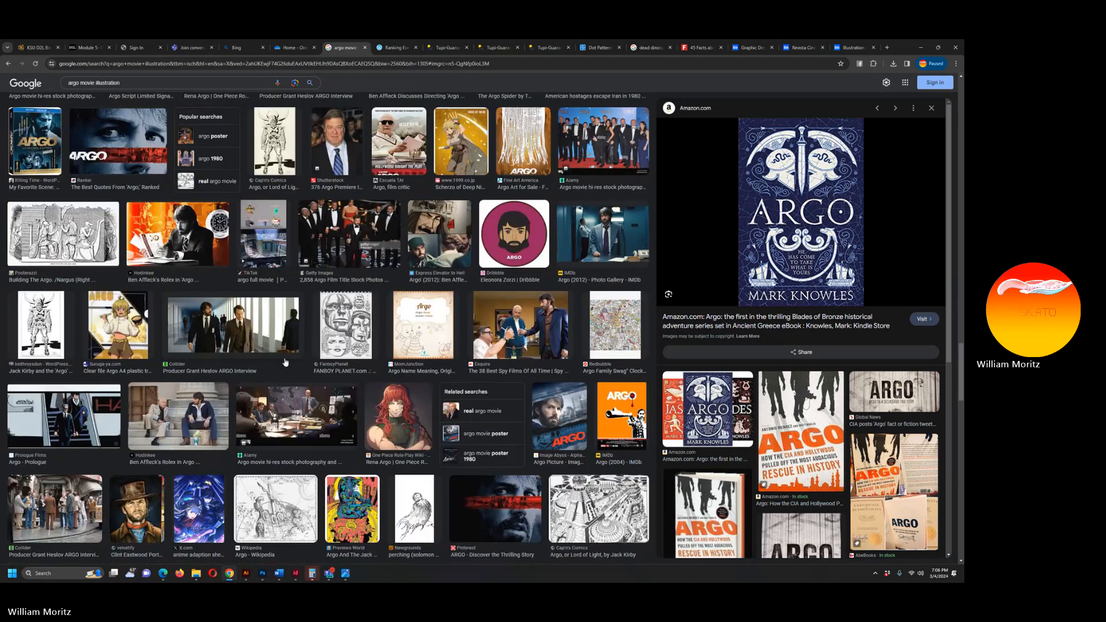
{"action": "left_click", "coordinate": [262, 431]}
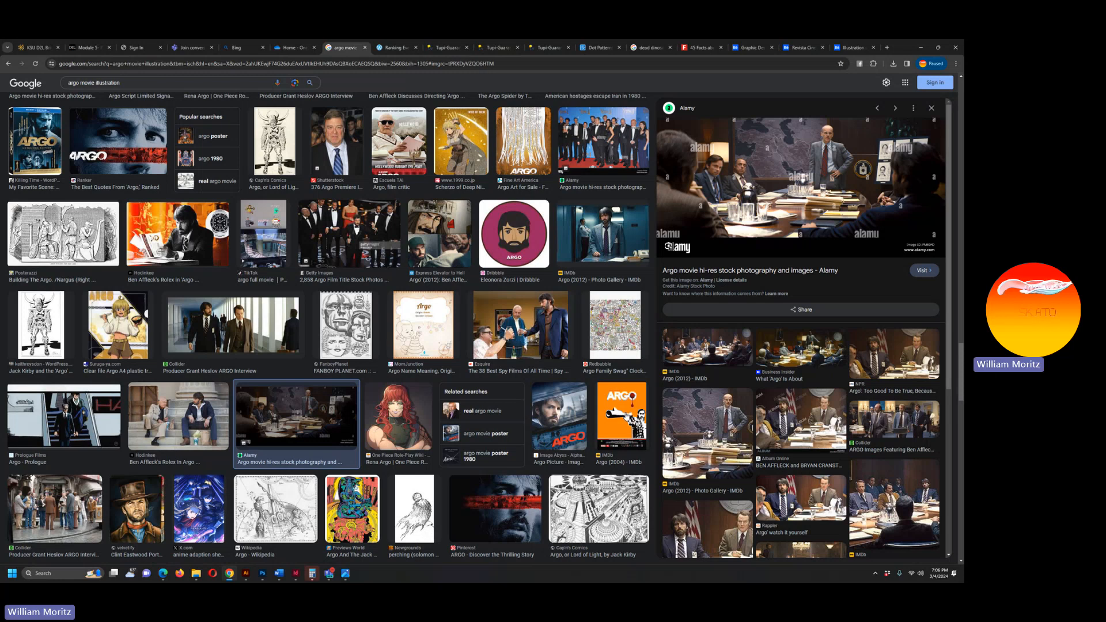
{"action": "left_click", "coordinate": [622, 416]}
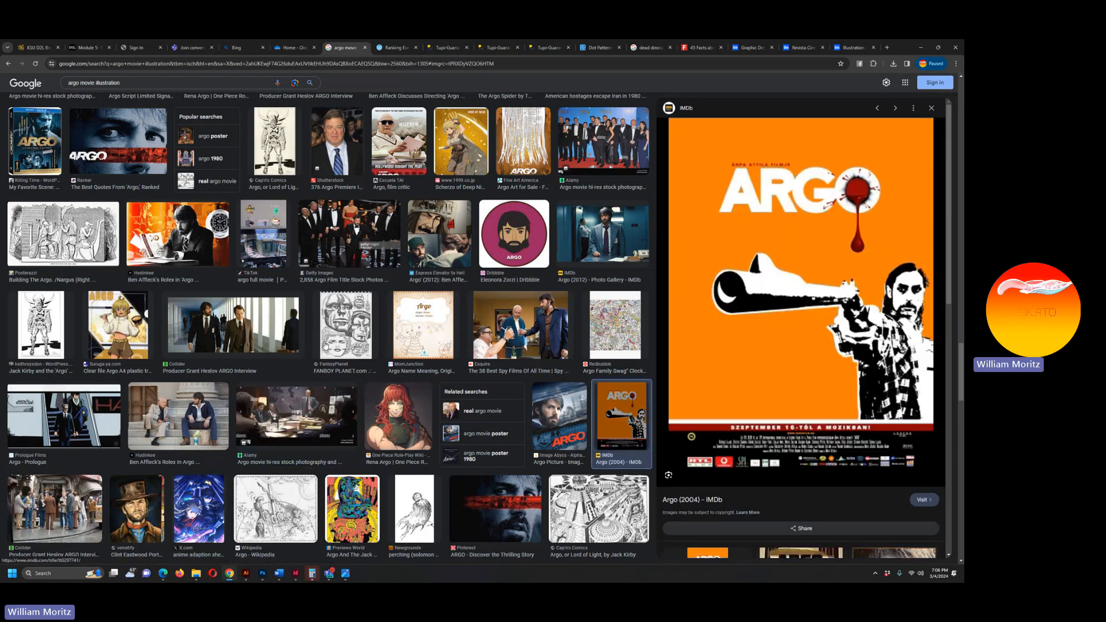
Preview the red-splattered film poster design from Behance and look through the remaining Argo illustration results.
{"action": "scroll", "coordinate": [299, 335], "scroll_direction": "down", "scroll_amount": 3}
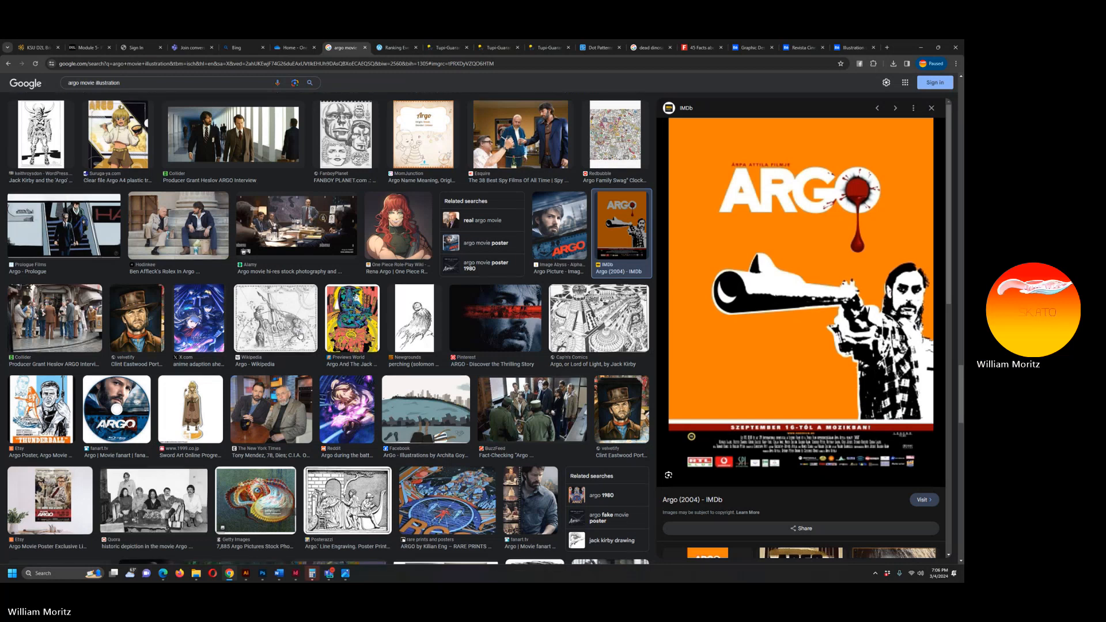
{"action": "scroll", "coordinate": [299, 334], "scroll_direction": "down", "scroll_amount": 4}
{"action": "scroll", "coordinate": [301, 333], "scroll_direction": "down", "scroll_amount": 1}
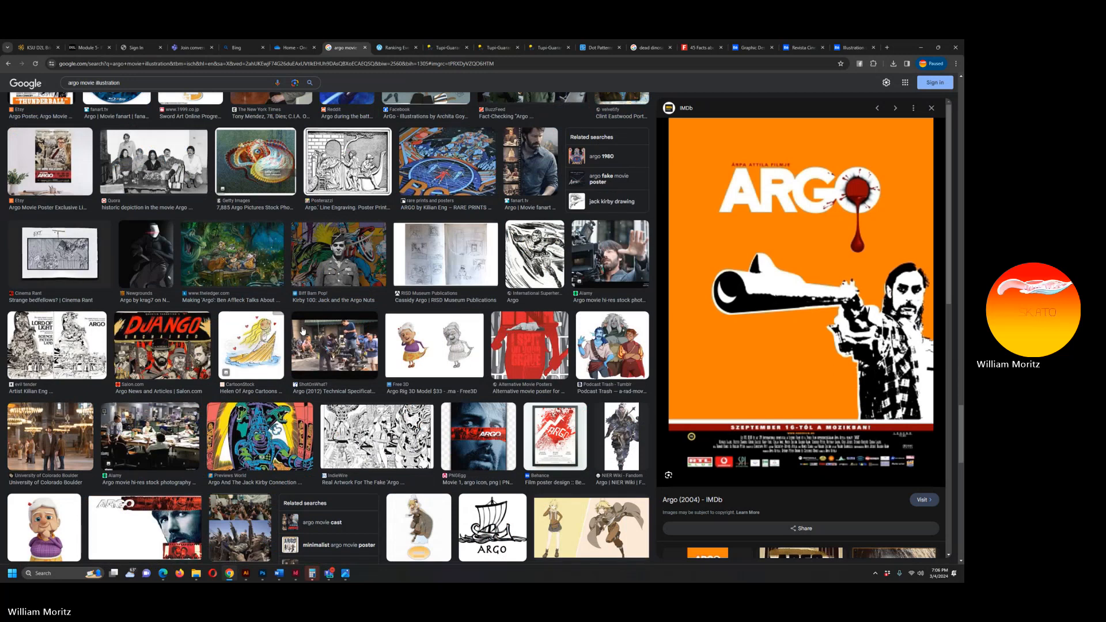
{"action": "scroll", "coordinate": [302, 330], "scroll_direction": "down", "scroll_amount": 1}
{"action": "left_click", "coordinate": [564, 352]}
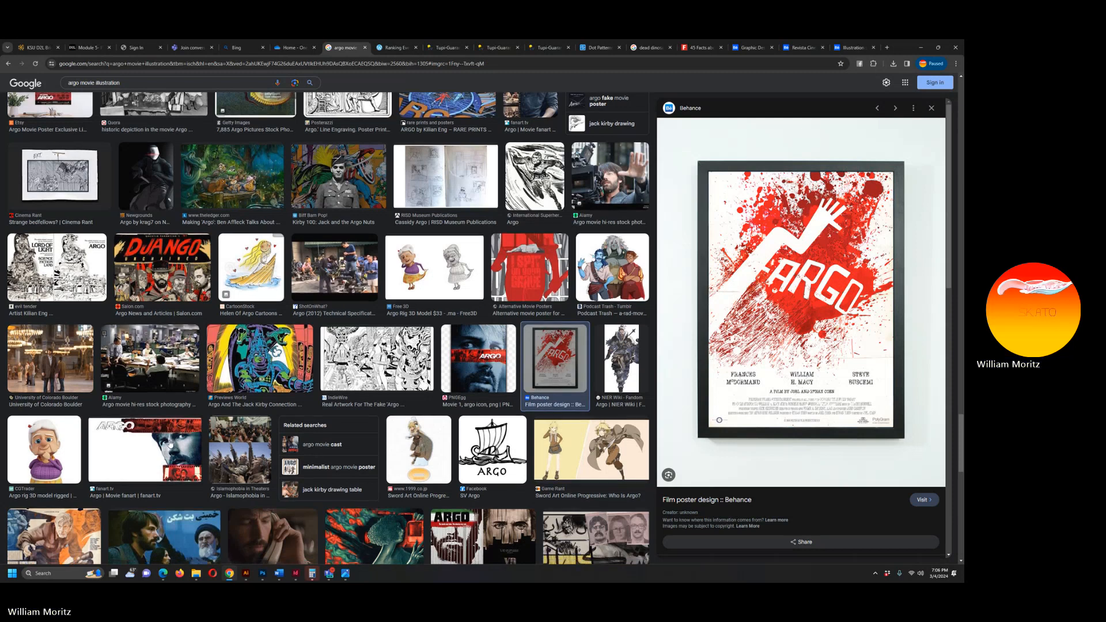
{"action": "scroll", "coordinate": [170, 443], "scroll_direction": "down", "scroll_amount": 2}
{"action": "scroll", "coordinate": [170, 441], "scroll_direction": "down", "scroll_amount": 2}
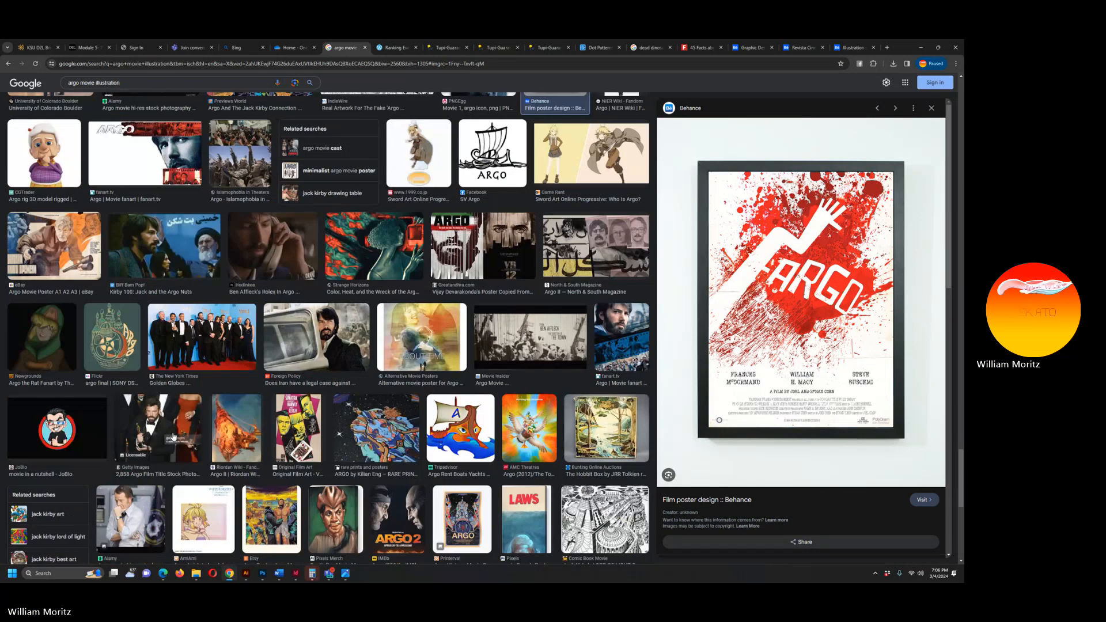
{"action": "scroll", "coordinate": [173, 437], "scroll_direction": "down", "scroll_amount": 5}
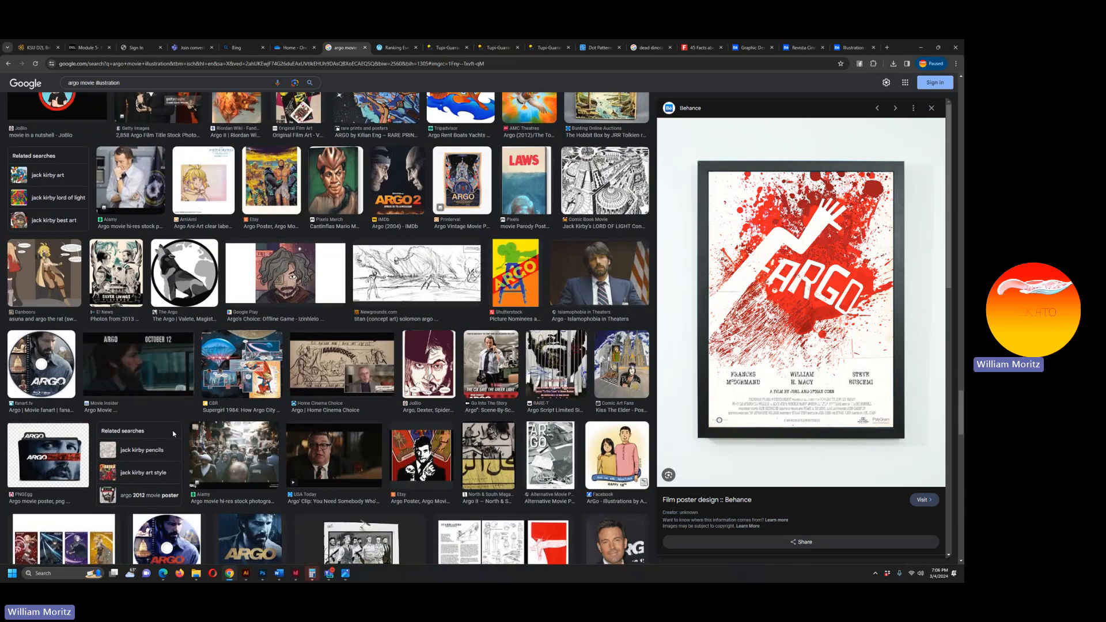
{"action": "scroll", "coordinate": [173, 434], "scroll_direction": "down", "scroll_amount": 3}
{"action": "scroll", "coordinate": [151, 118], "scroll_direction": "up", "scroll_amount": 4}
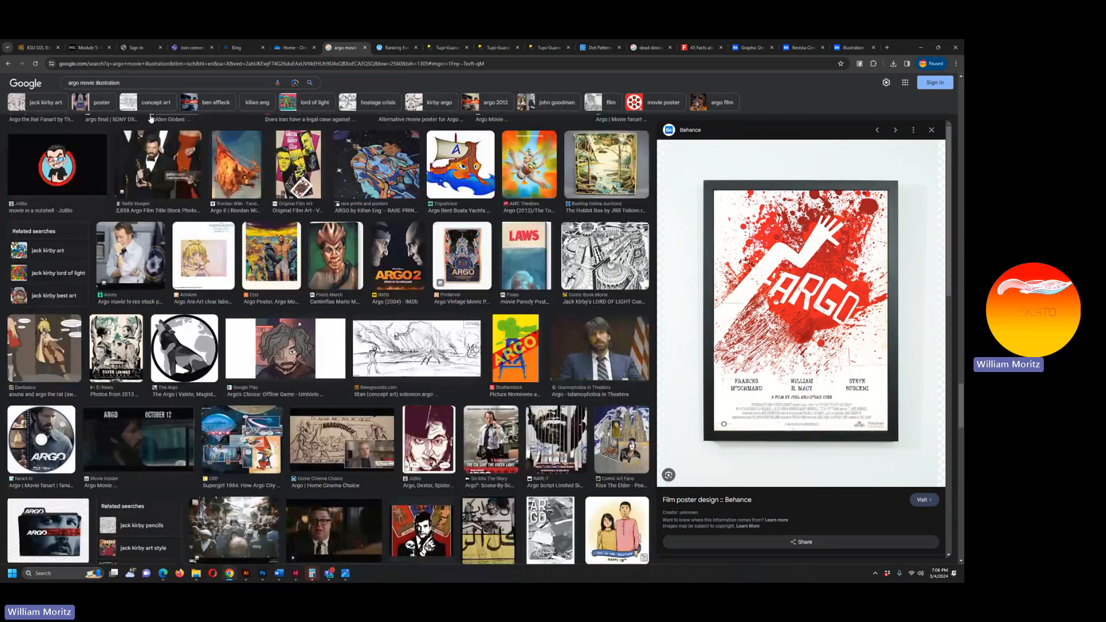
Search Google Images for "cia" and preview the Politico photo of the agency's floor seal.
{"action": "left_click_drag", "start_coordinate": [160, 81], "coordinate": [11, 251]}
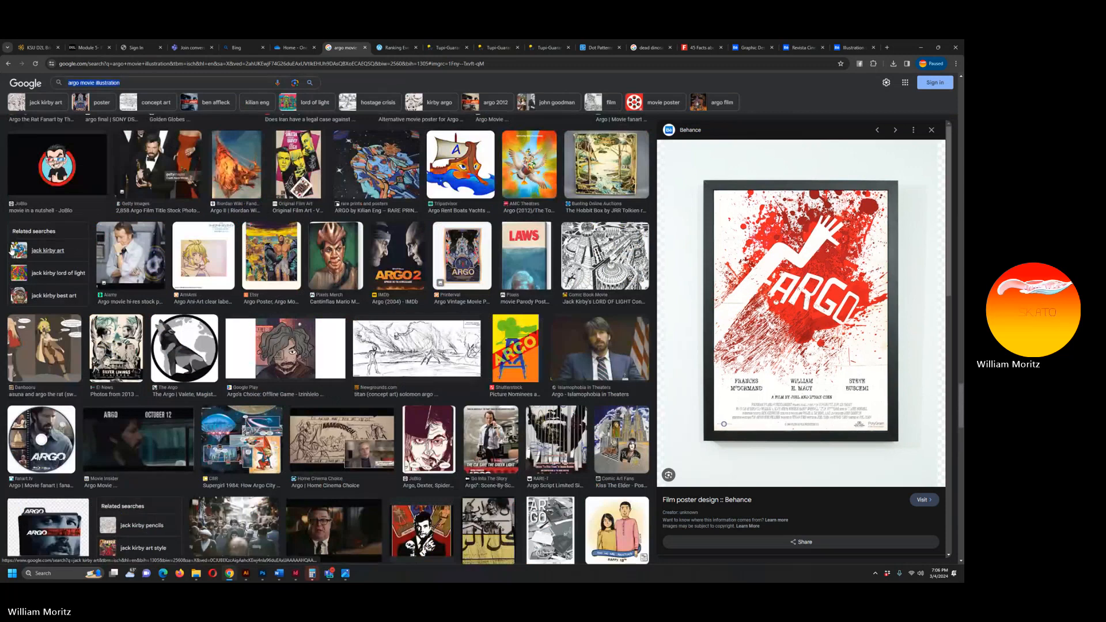
{"action": "type", "text": "cia"}
{"action": "key", "text": "Return"}
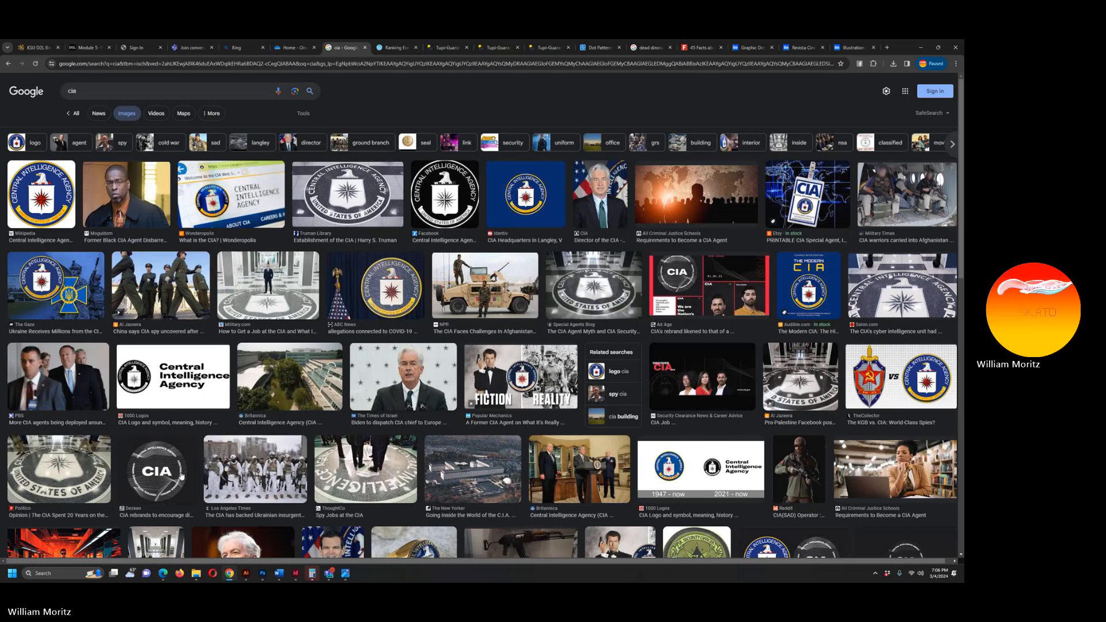
{"action": "left_click", "coordinate": [79, 466]}
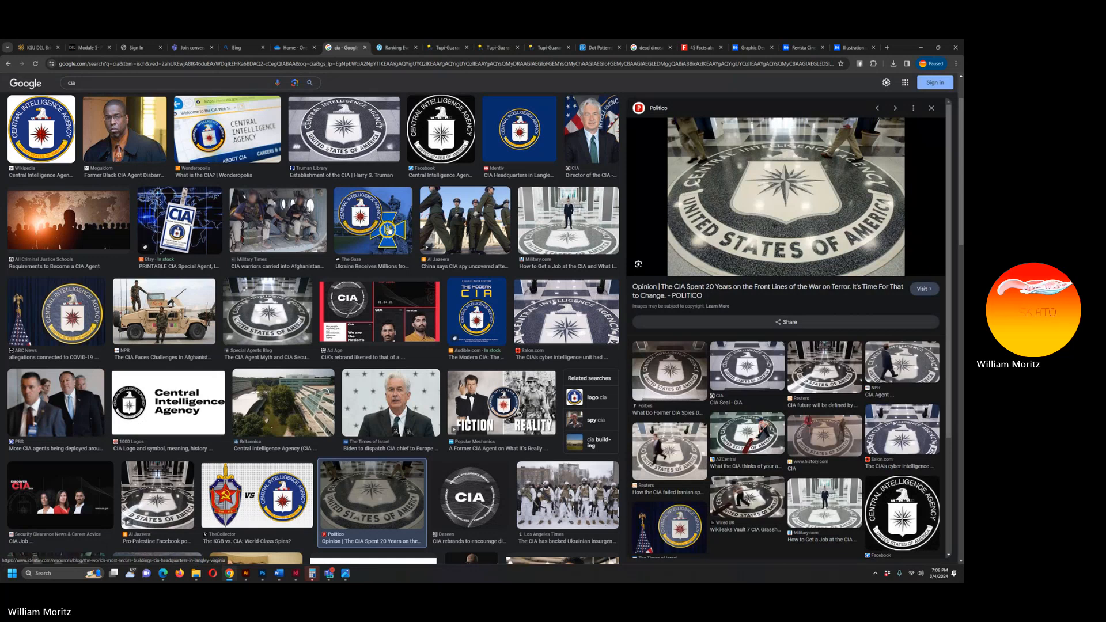
Preview The Gaze's blue image with the CIA seal and save it to the computer as a reference.
{"action": "left_click", "coordinate": [386, 227]}
{"action": "right_click", "coordinate": [724, 230]}
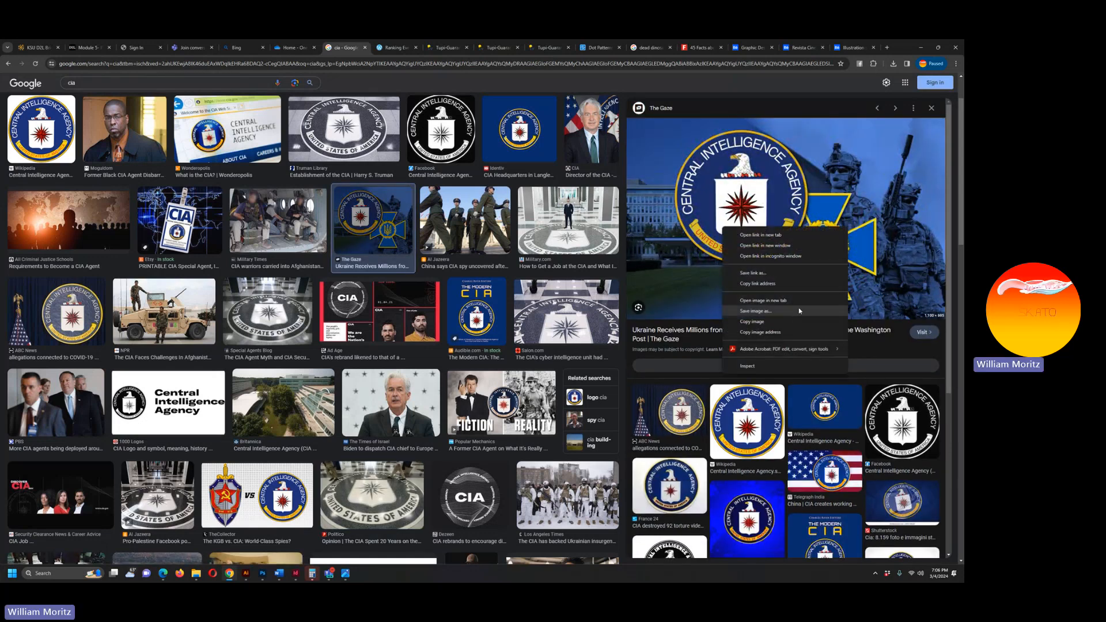
{"action": "left_click", "coordinate": [796, 312]}
{"action": "left_click", "coordinate": [387, 455]}
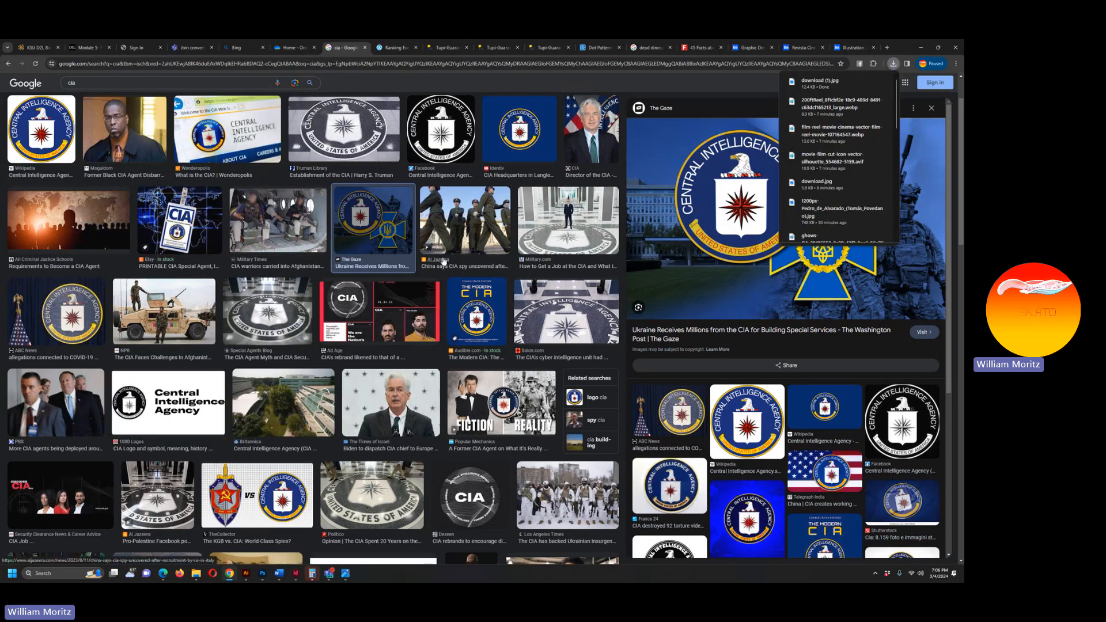
{"action": "scroll", "coordinate": [374, 271], "scroll_direction": "down", "scroll_amount": 5}
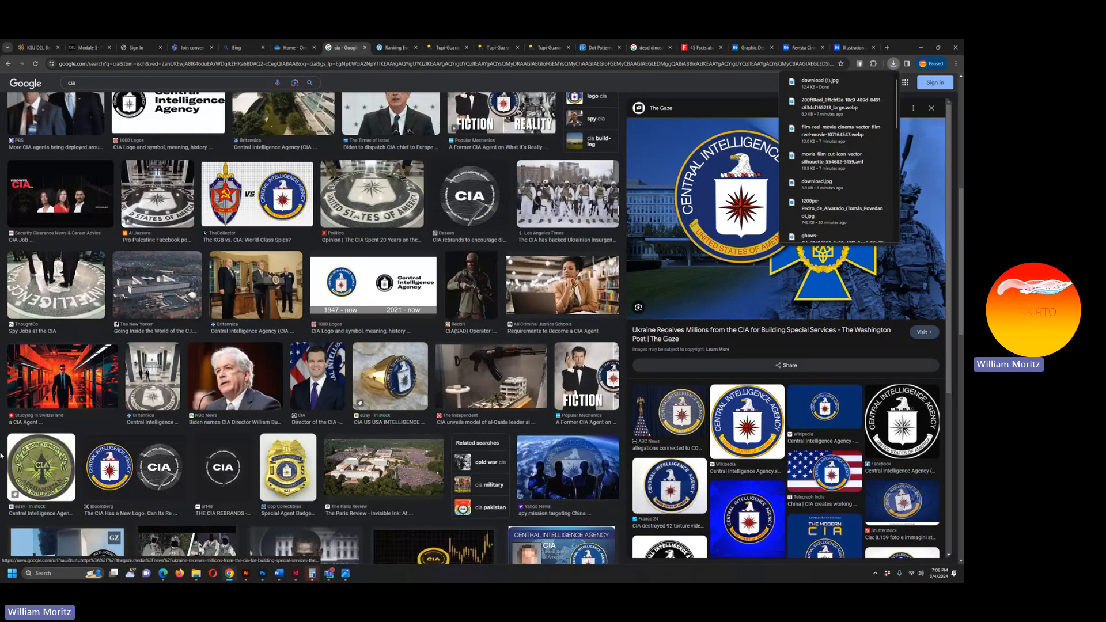
Minimize the browser, switch to Photoshop and bring up the dialog for opening a file.
{"action": "left_click", "coordinate": [921, 48]}
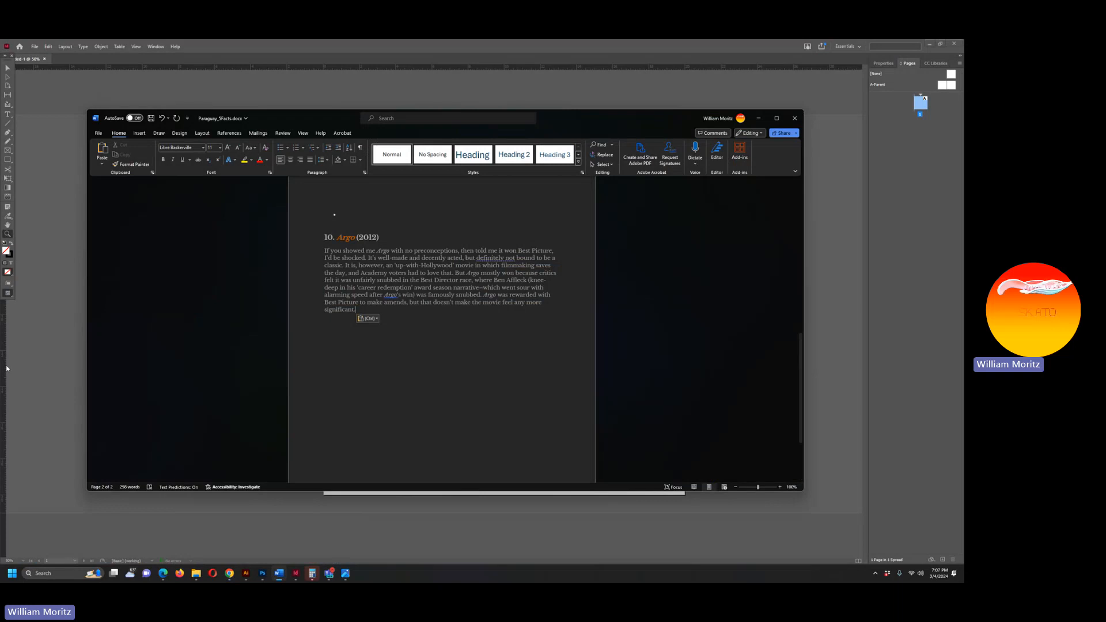
{"action": "left_click", "coordinate": [263, 574]}
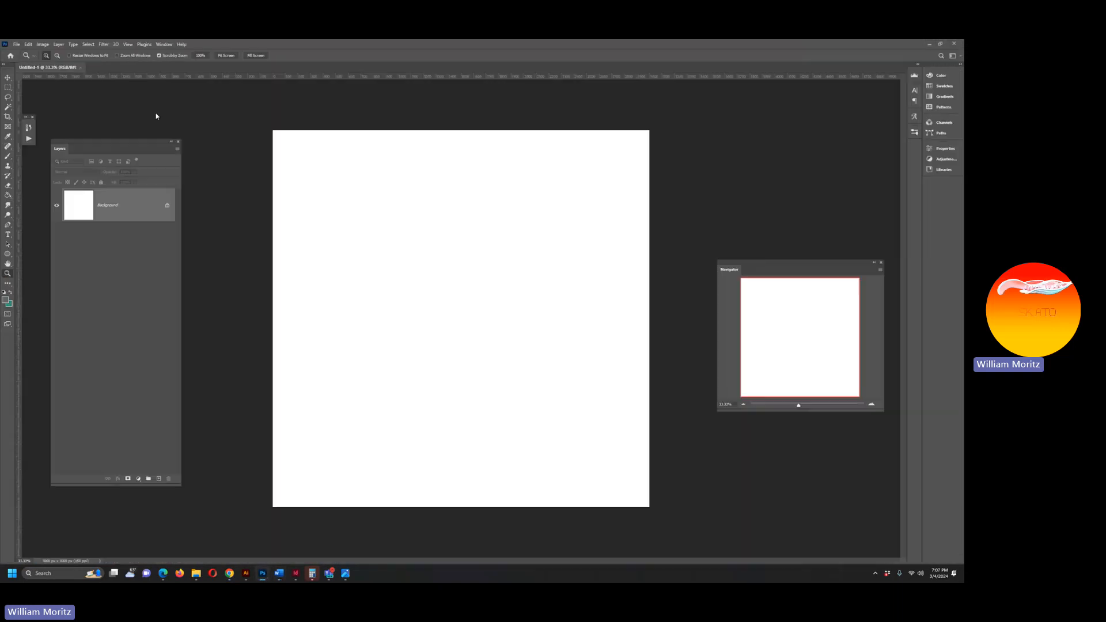
{"action": "left_click", "coordinate": [22, 44]}
{"action": "left_click", "coordinate": [28, 61]}
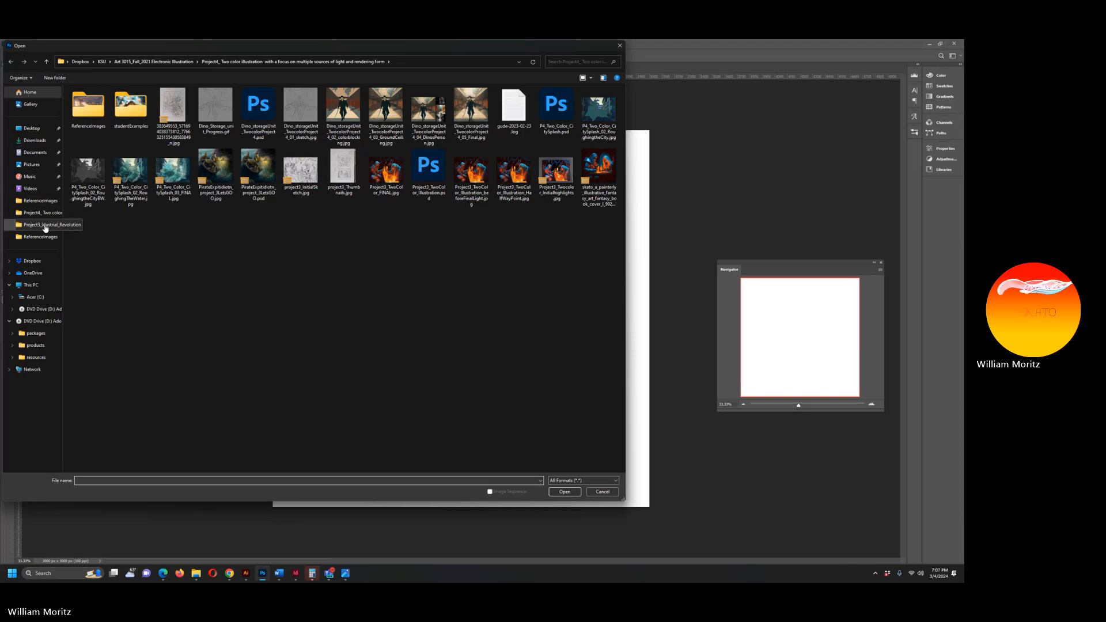
Browse to the ReferenceImages folder inside Paraguay_5Facts under Project5_Infographic vector illustration.
{"action": "left_click", "coordinate": [45, 227]}
{"action": "left_click", "coordinate": [38, 213]}
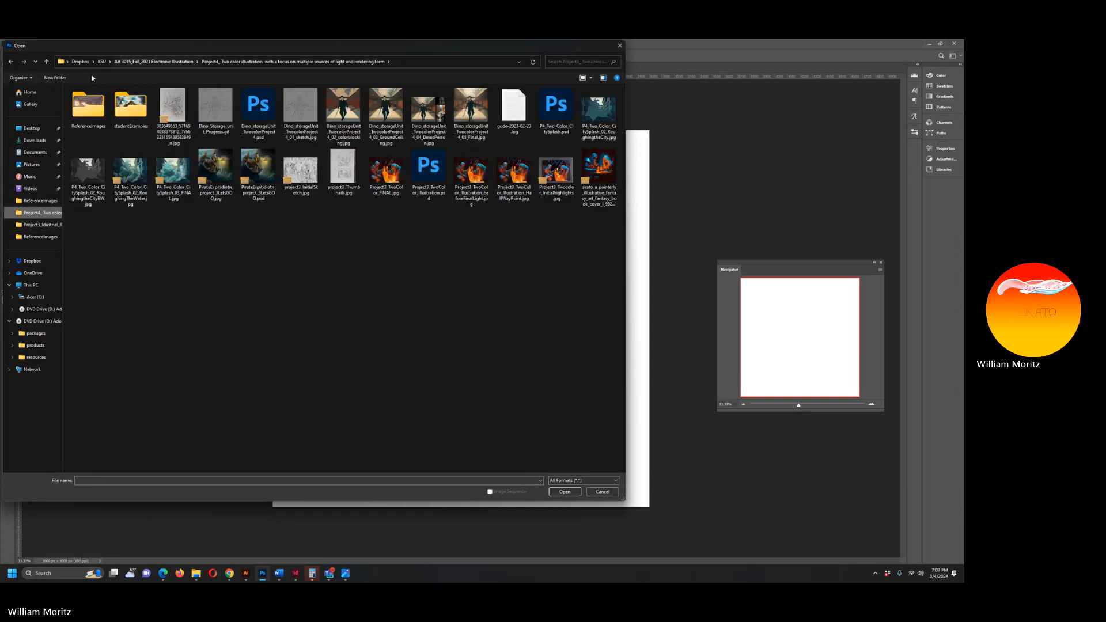
{"action": "left_click", "coordinate": [130, 61]}
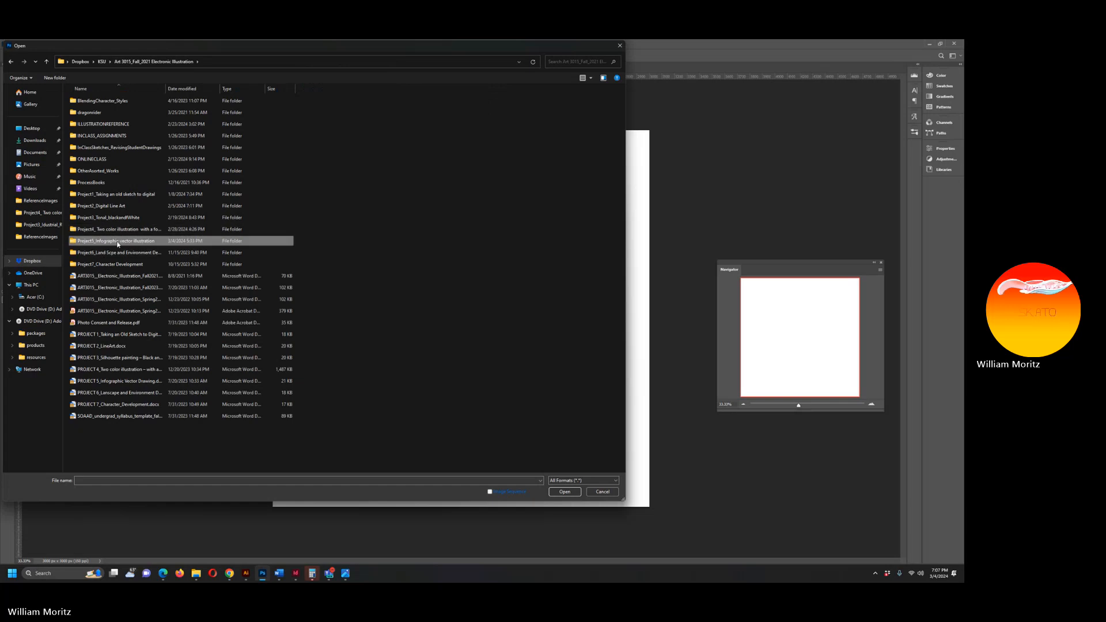
{"action": "double_click", "coordinate": [117, 242]}
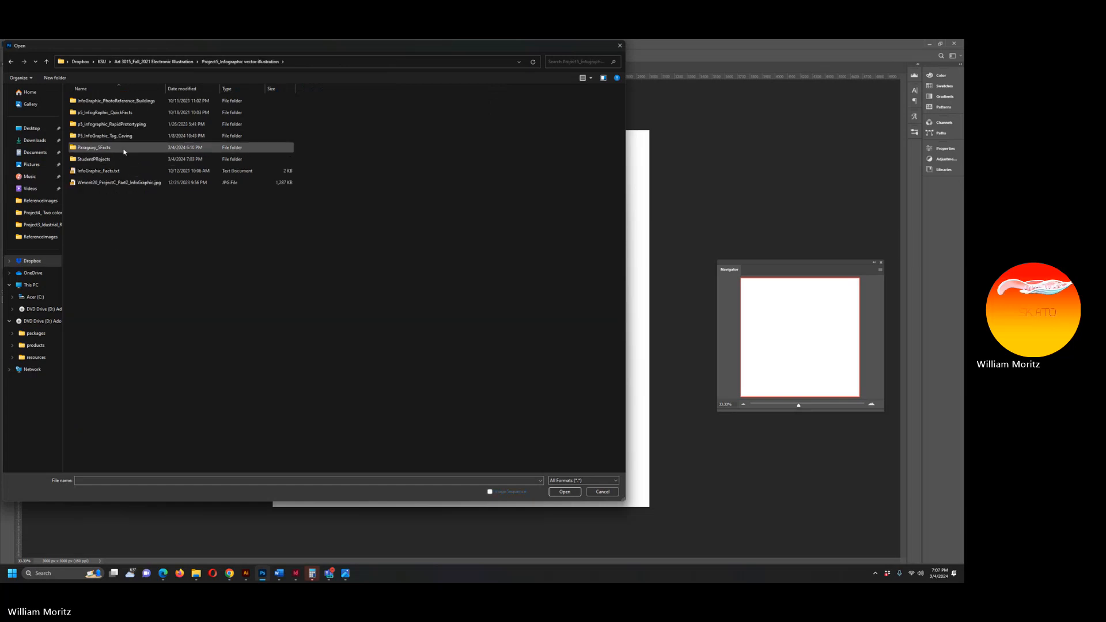
{"action": "double_click", "coordinate": [124, 152]}
{"action": "right_click", "coordinate": [140, 153]}
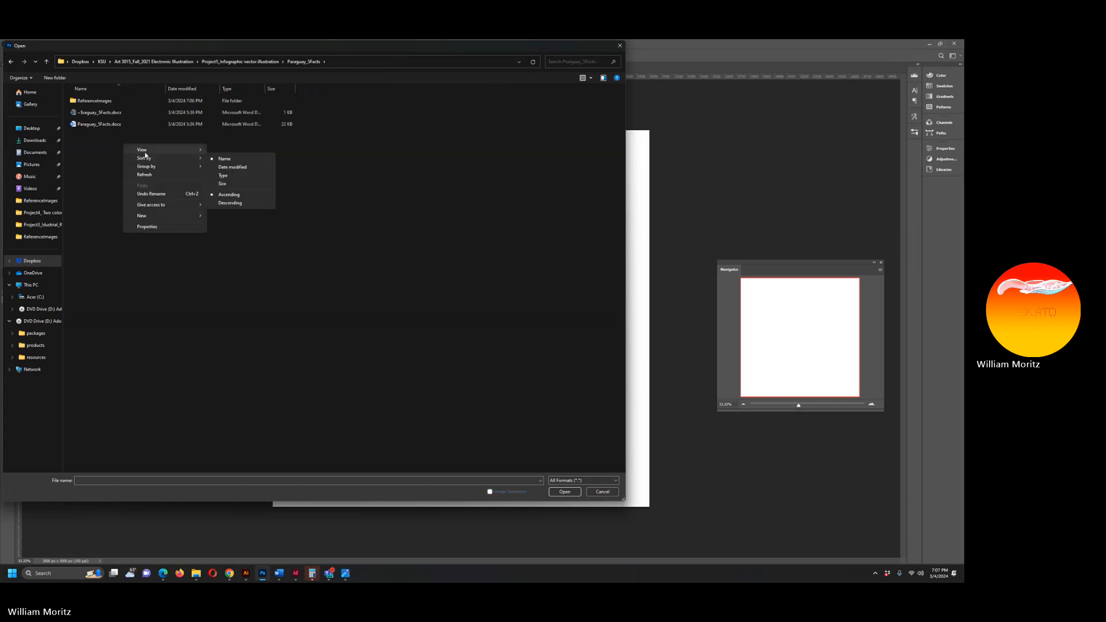
{"action": "left_click", "coordinate": [95, 101]}
{"action": "double_click", "coordinate": [95, 101]}
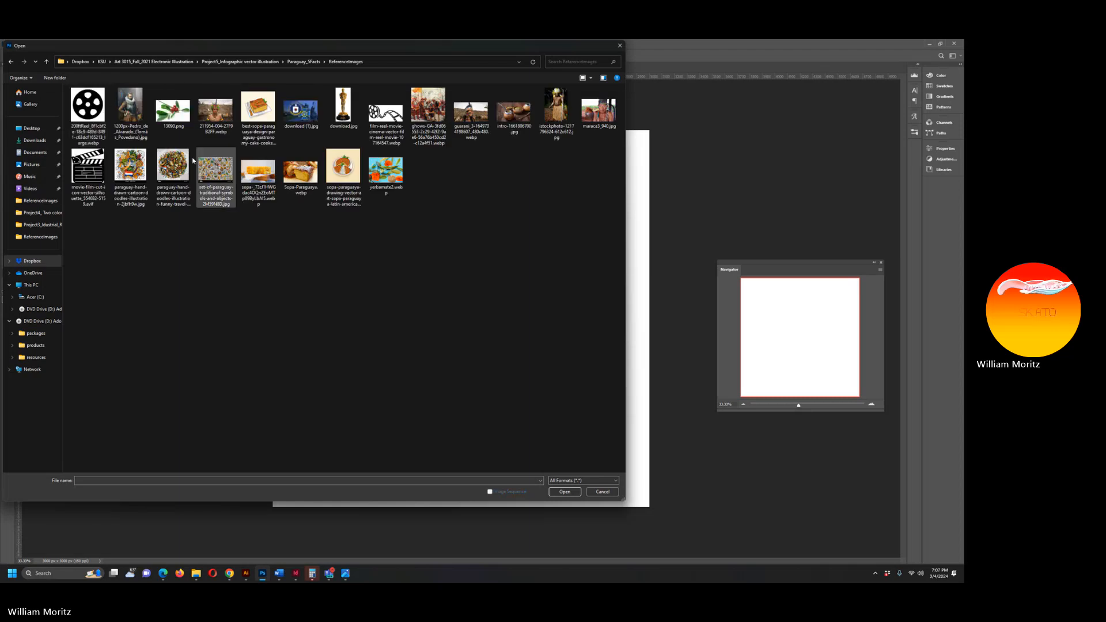
Open the film reel, film strip, Oscar statuette, clapperboard and CIA reference images together.
{"action": "left_click", "coordinate": [88, 110]}
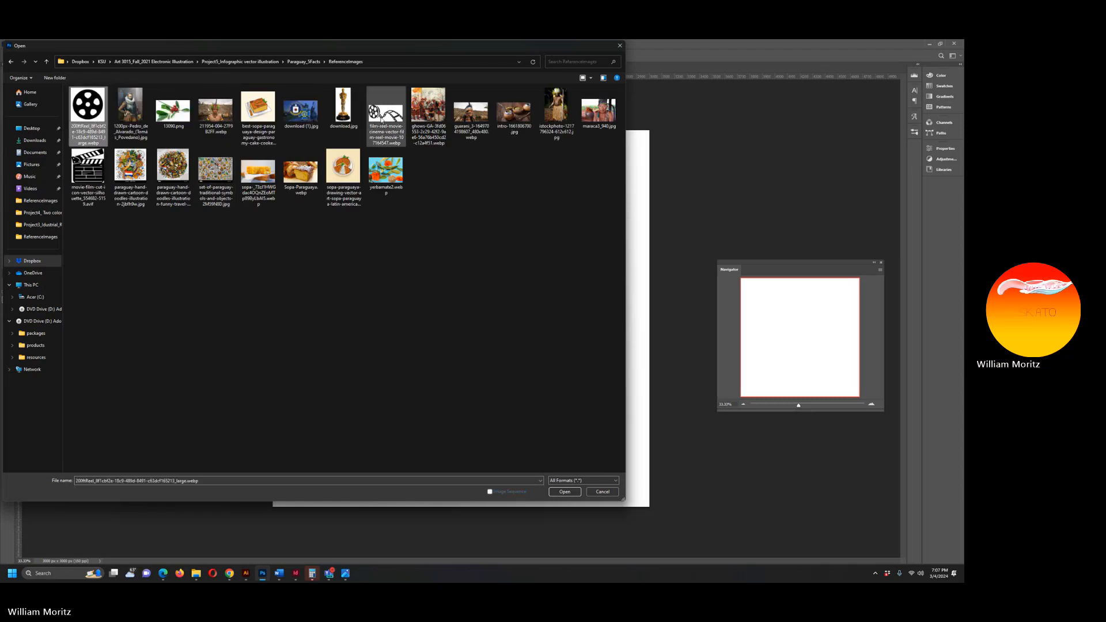
{"action": "left_click", "coordinate": [380, 119], "text": "ctrl"}
{"action": "left_click", "coordinate": [338, 112], "text": "ctrl"}
{"action": "left_click", "coordinate": [87, 167], "text": "ctrl"}
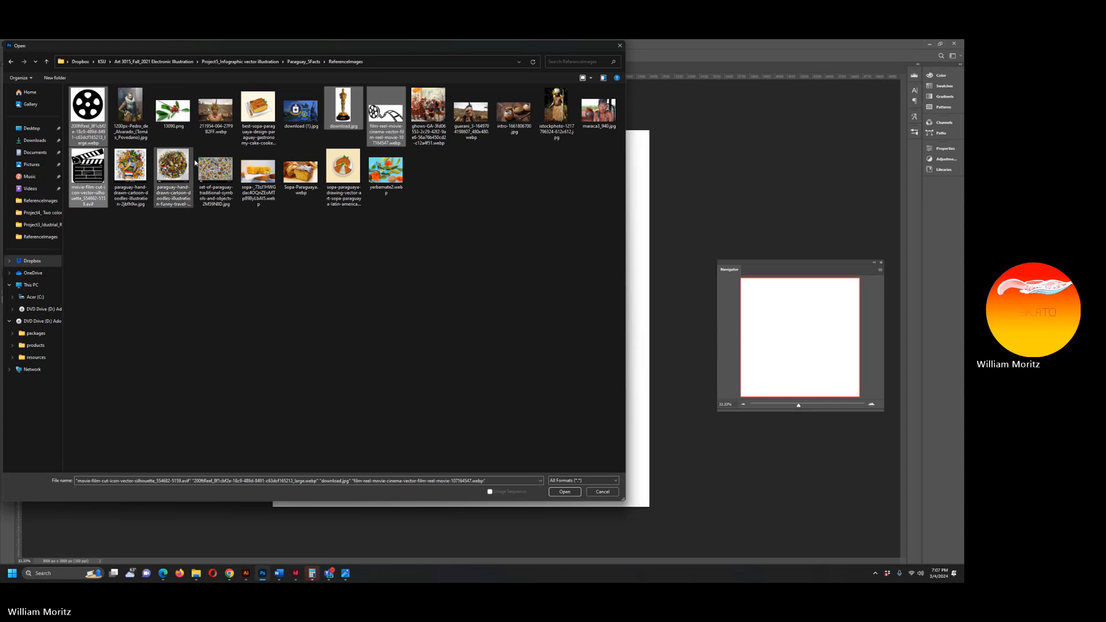
{"action": "left_click", "coordinate": [303, 114], "text": "ctrl"}
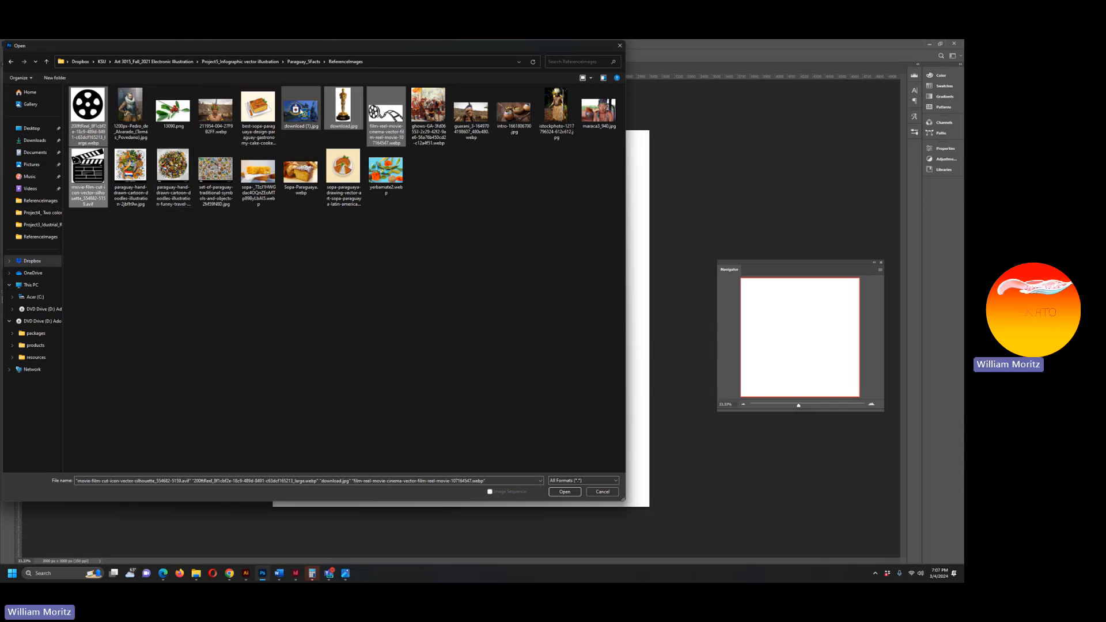
{"action": "left_click", "coordinate": [564, 491]}
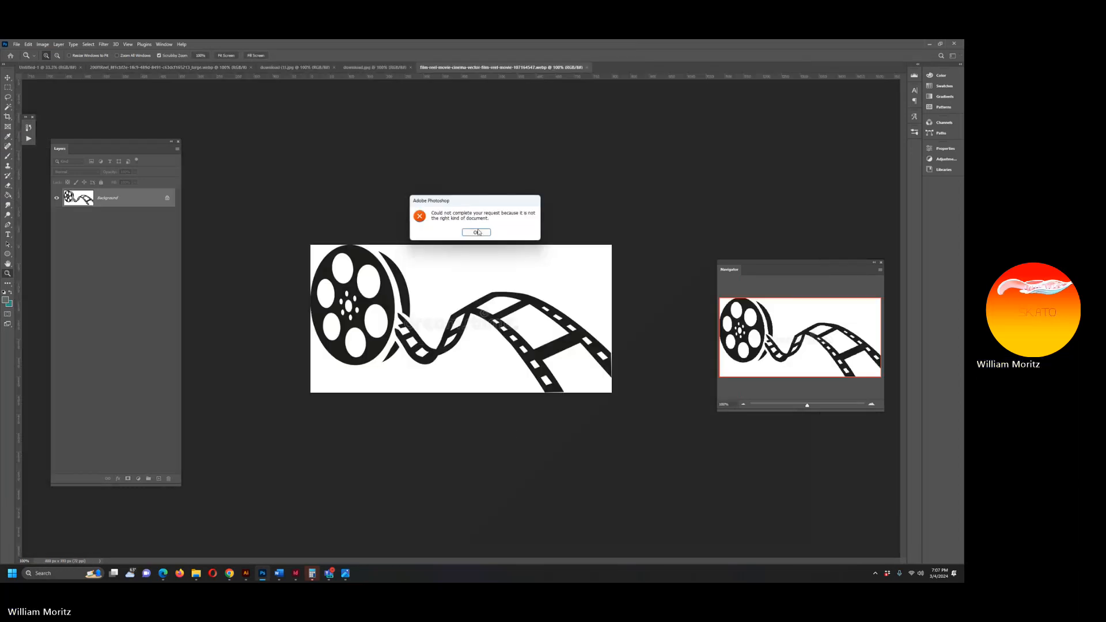
{"action": "left_click", "coordinate": [477, 232]}
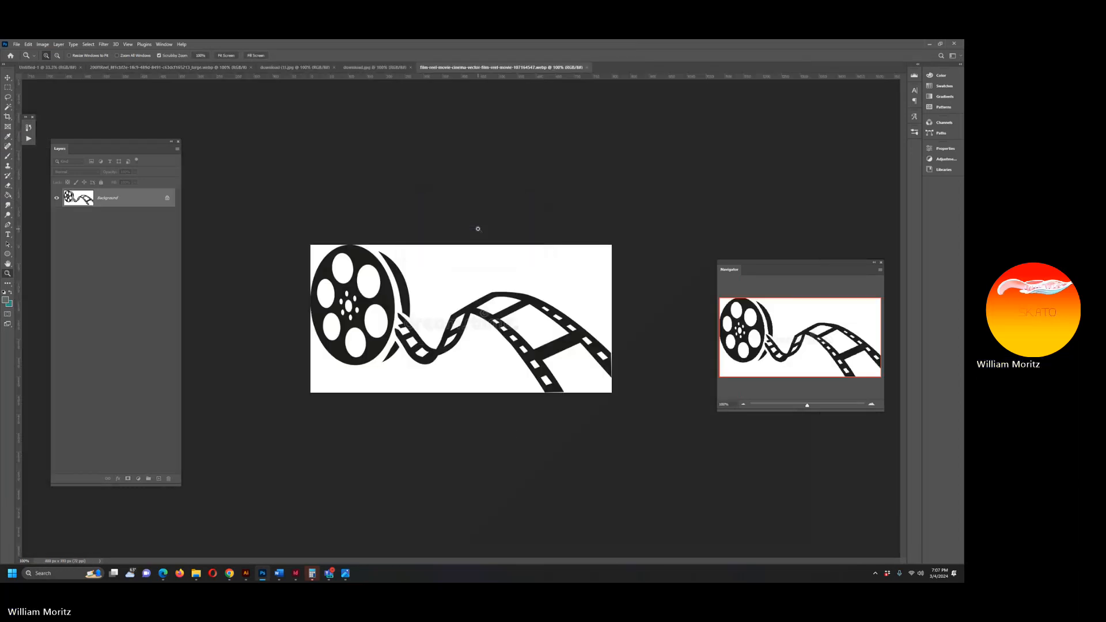
Duplicate the Oscar statuette onto a new layer, delete its white surroundings with the Magic Wand and hide the original background layer.
{"action": "left_click", "coordinate": [369, 68]}
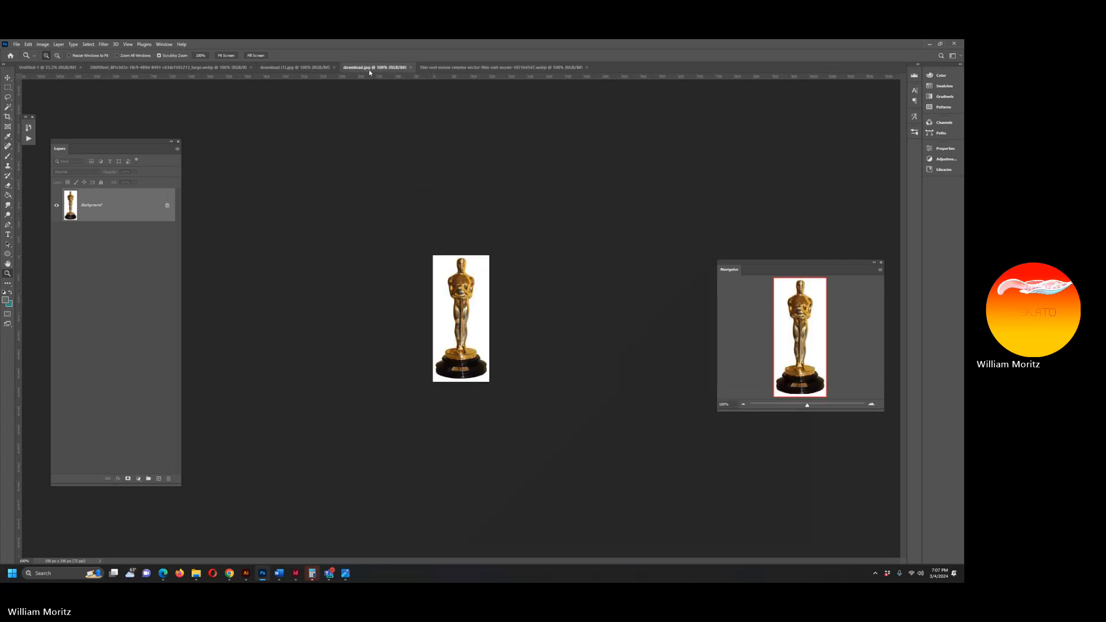
{"action": "left_click", "coordinate": [8, 87]}
{"action": "key", "text": "ctrl+a"}
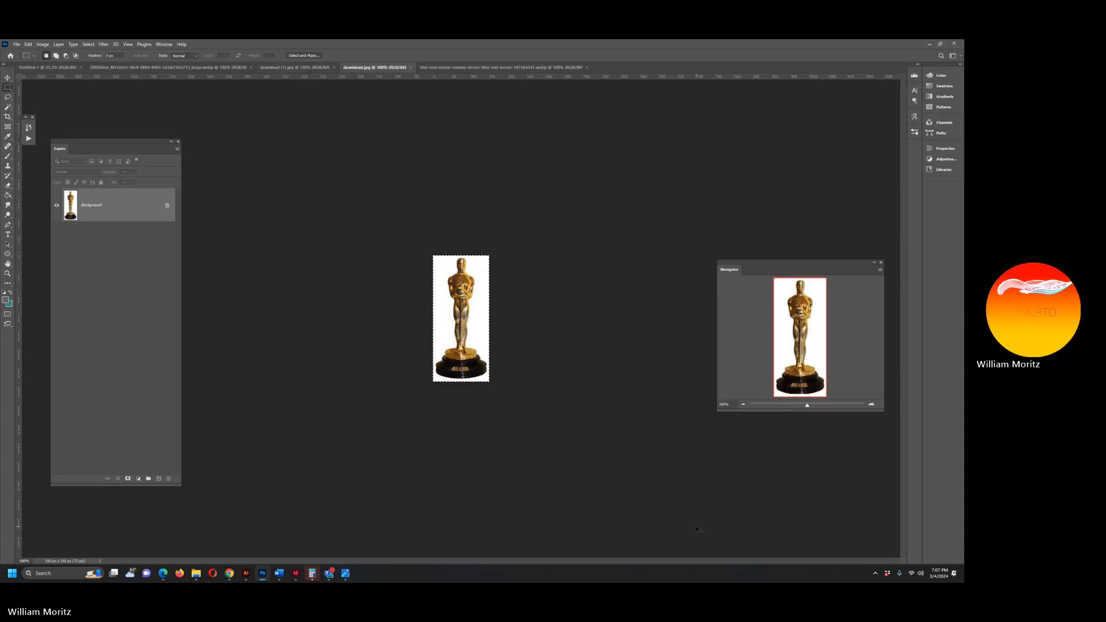
{"action": "key", "text": "ctrl+j"}
{"action": "key", "text": "w"}
{"action": "left_click", "coordinate": [440, 307]}
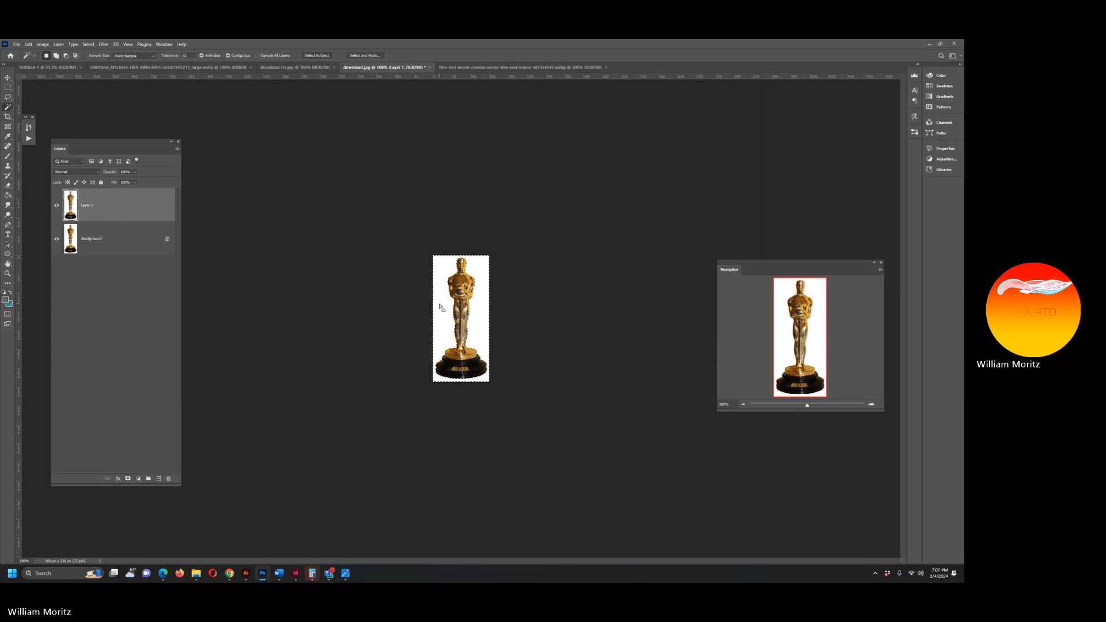
{"action": "key", "text": "Delete"}
{"action": "left_click", "coordinate": [56, 238]}
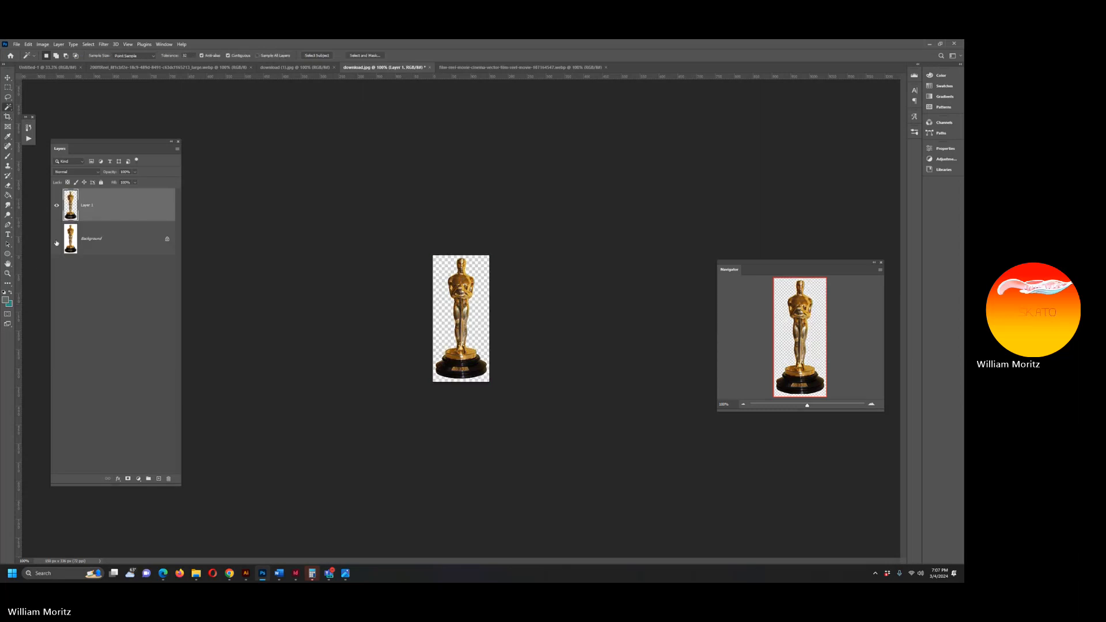
Export the cut-out Oscar statuette as a PNG named OSCARRRR in the studentExamples folder.
{"action": "left_click", "coordinate": [16, 44]}
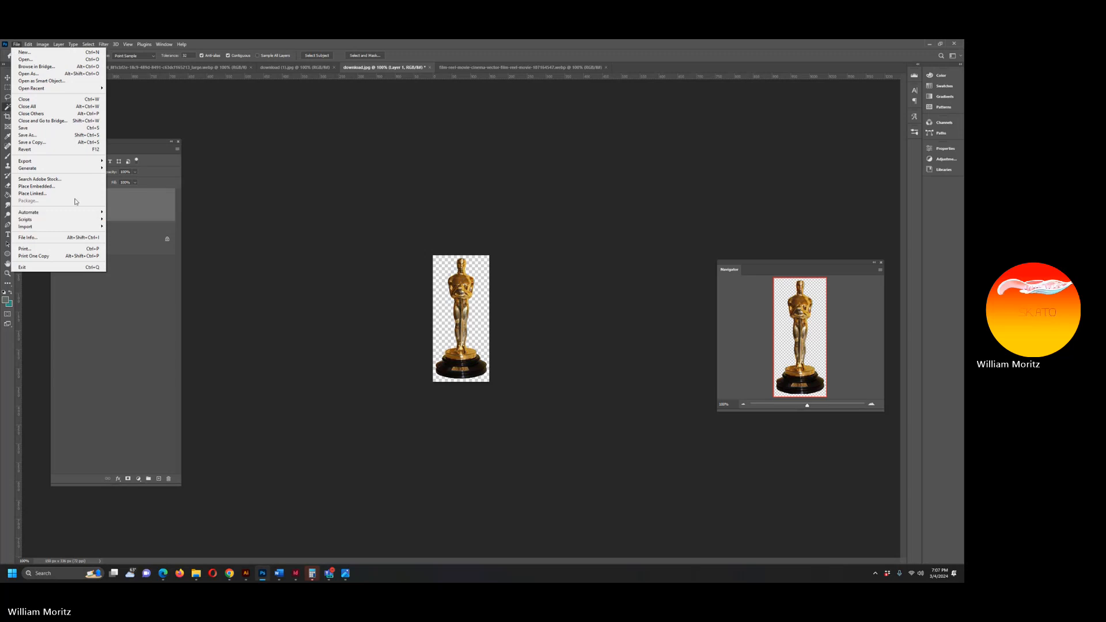
{"action": "mouse_move", "coordinate": [58, 161]}
{"action": "left_click", "coordinate": [118, 167]}
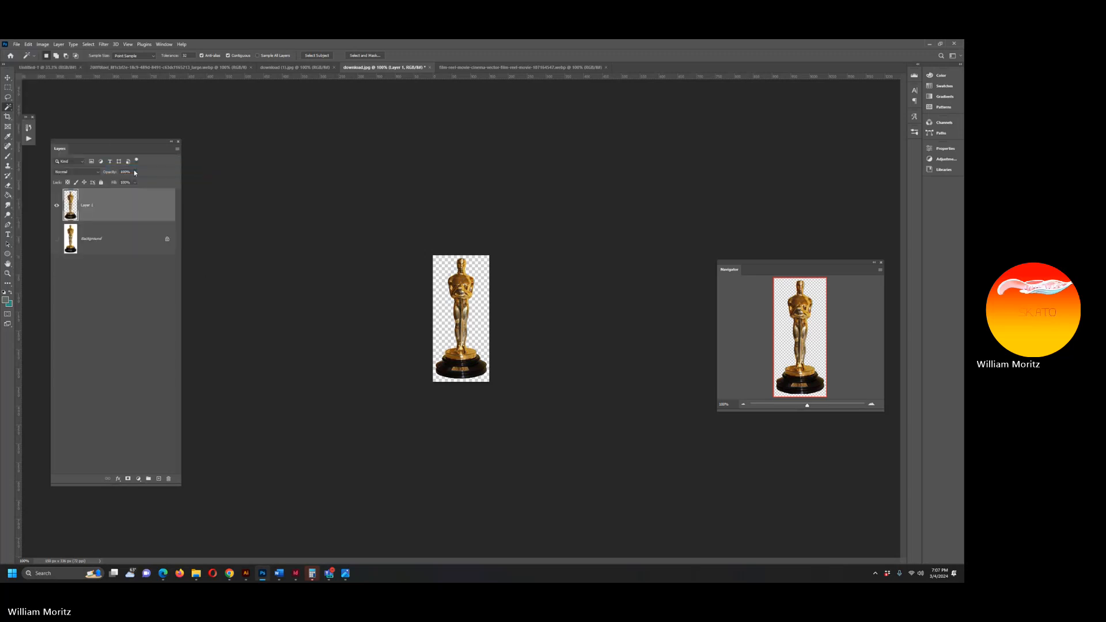
{"action": "left_click", "coordinate": [657, 164]}
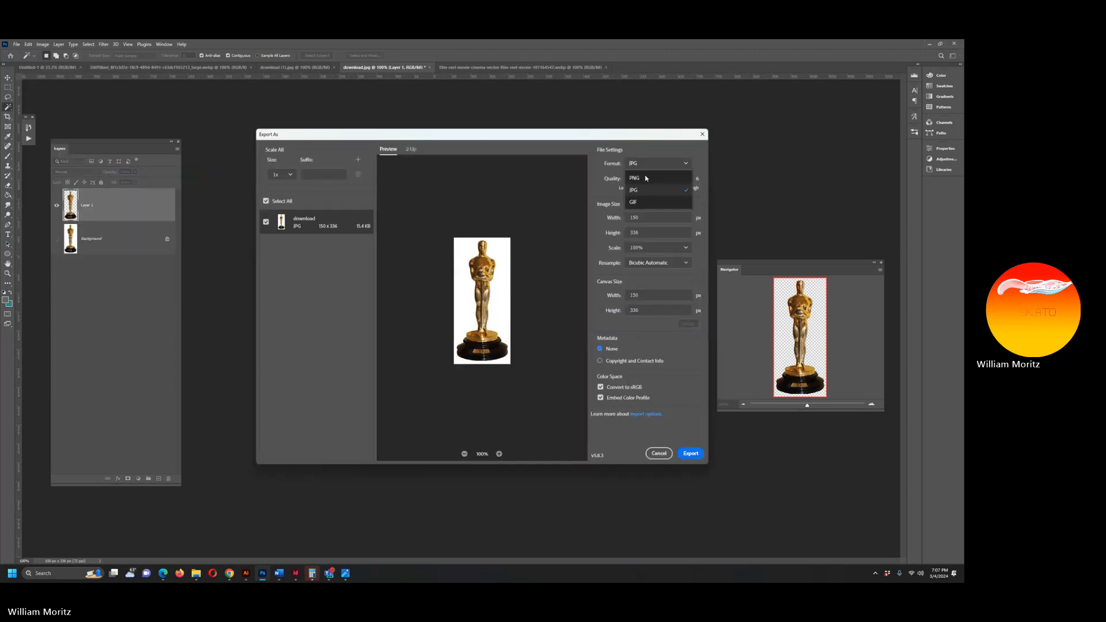
{"action": "left_click", "coordinate": [640, 173]}
{"action": "left_click", "coordinate": [685, 454]}
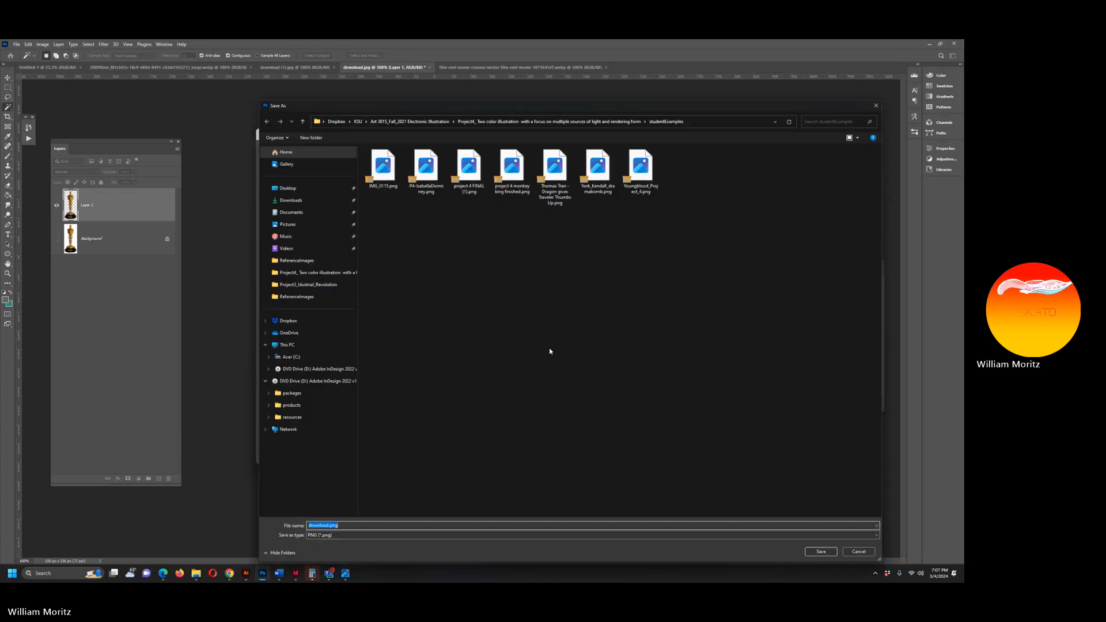
{"action": "type", "text": "OSCARRRR"}
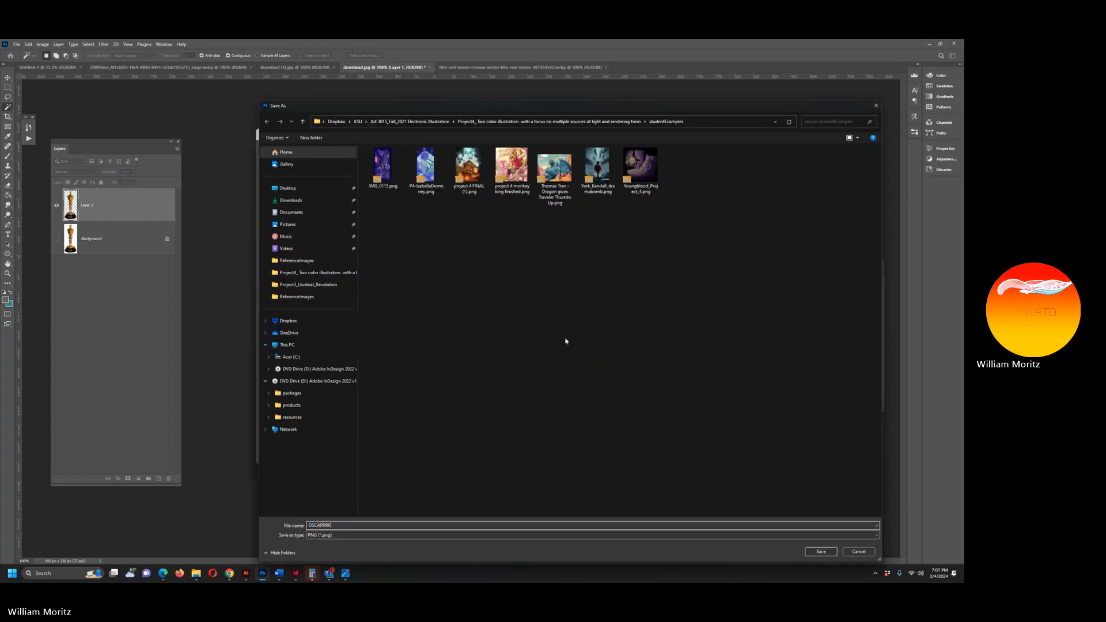
{"action": "key", "text": "Return"}
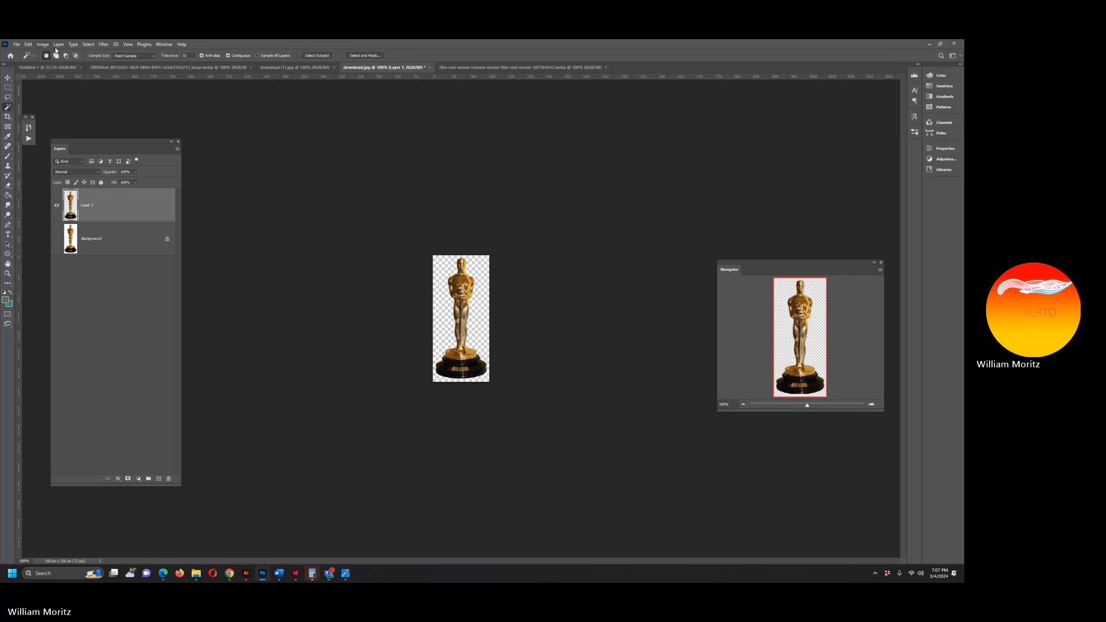
Copy the whole CIA seal image and paste it into the blank Untitled-1 document, closing Color Balance without adjustments.
{"action": "left_click", "coordinate": [289, 68]}
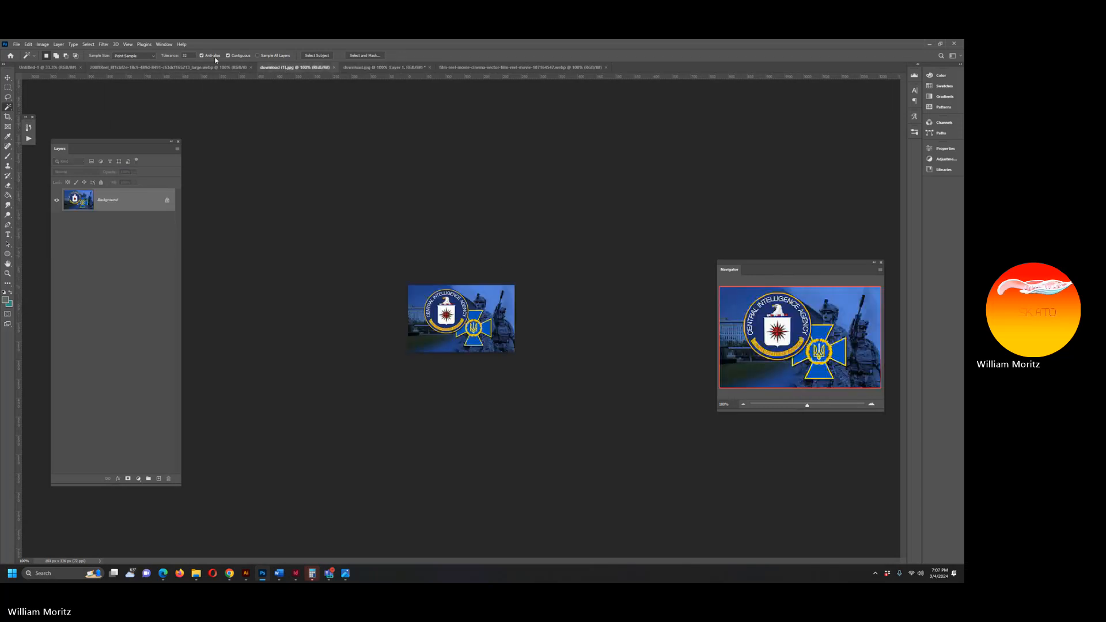
{"action": "left_click", "coordinate": [17, 44]}
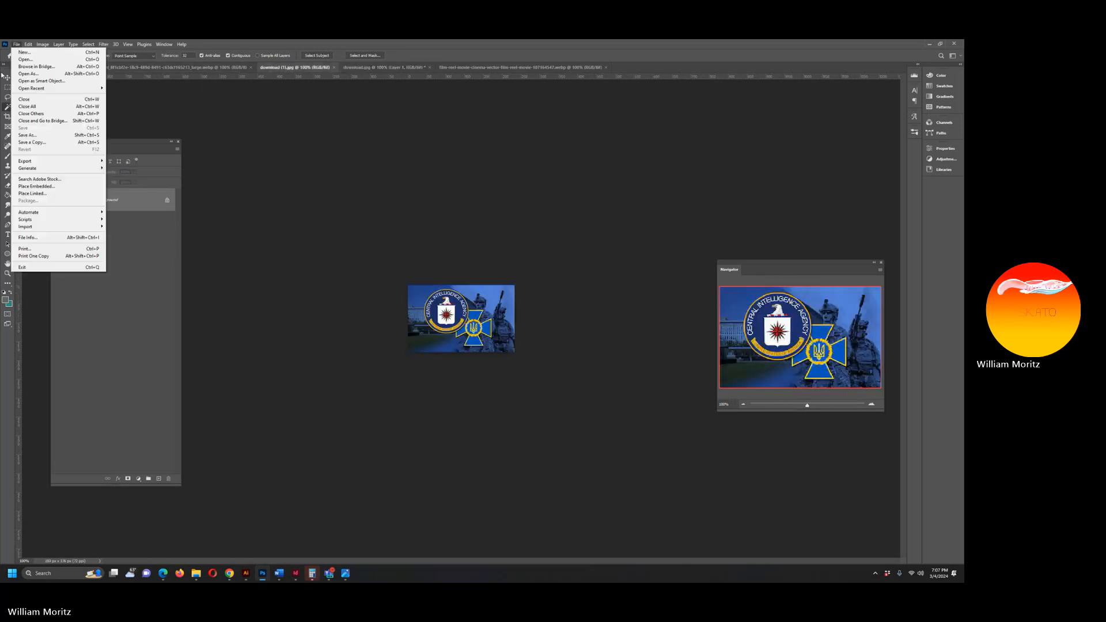
{"action": "left_click", "coordinate": [10, 89]}
{"action": "left_click", "coordinate": [8, 88]}
{"action": "left_click_drag", "start_coordinate": [384, 268], "coordinate": [677, 422]}
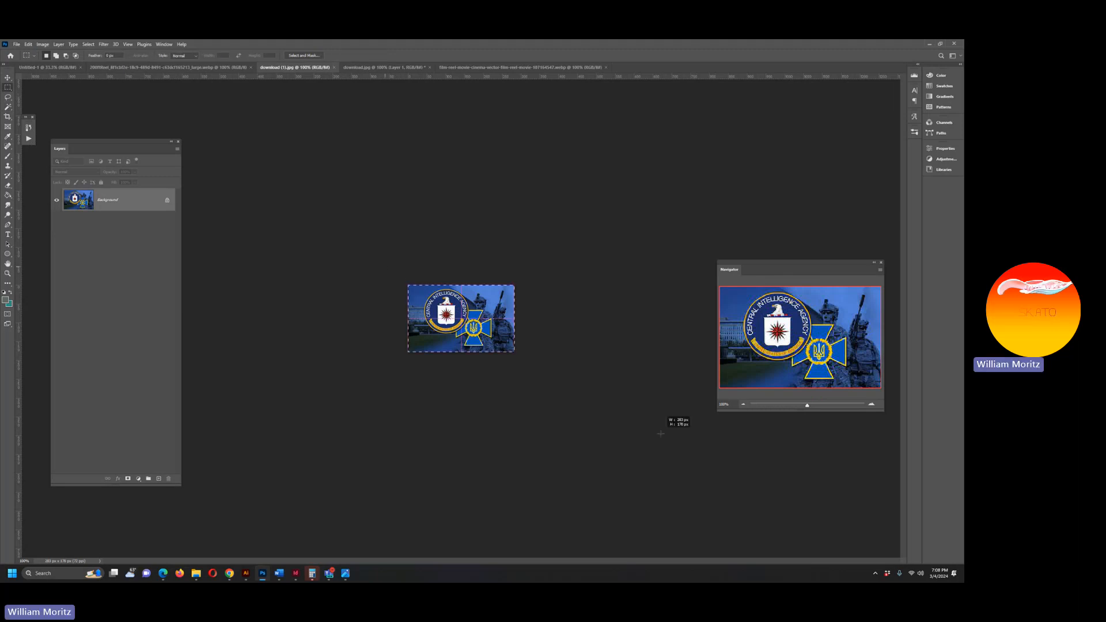
{"action": "left_click", "coordinate": [47, 67]}
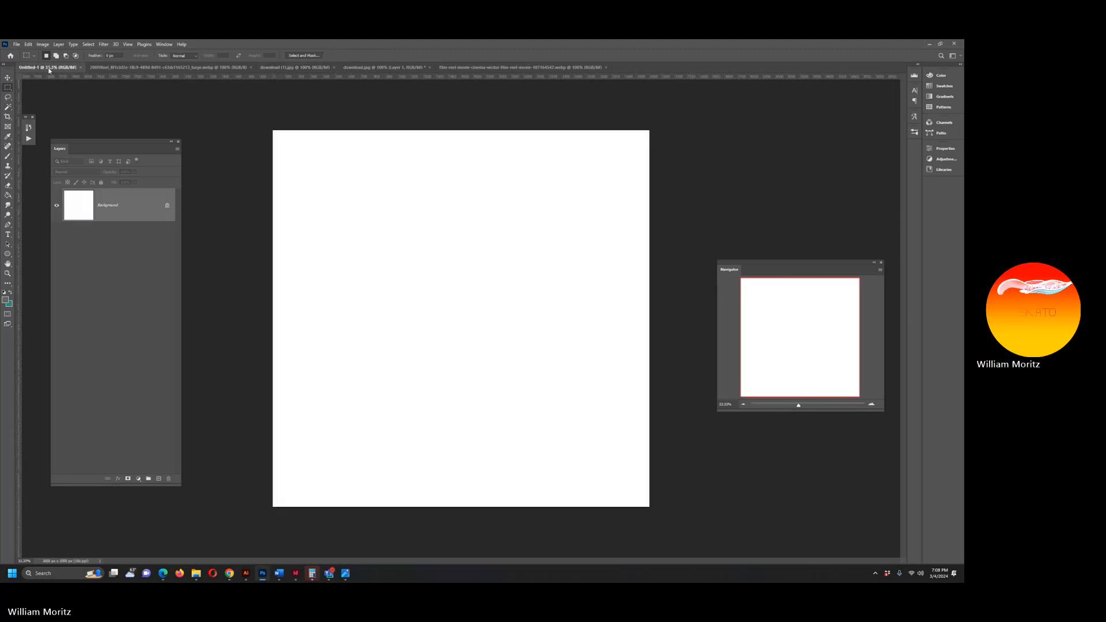
{"action": "key", "text": "ctrl+v"}
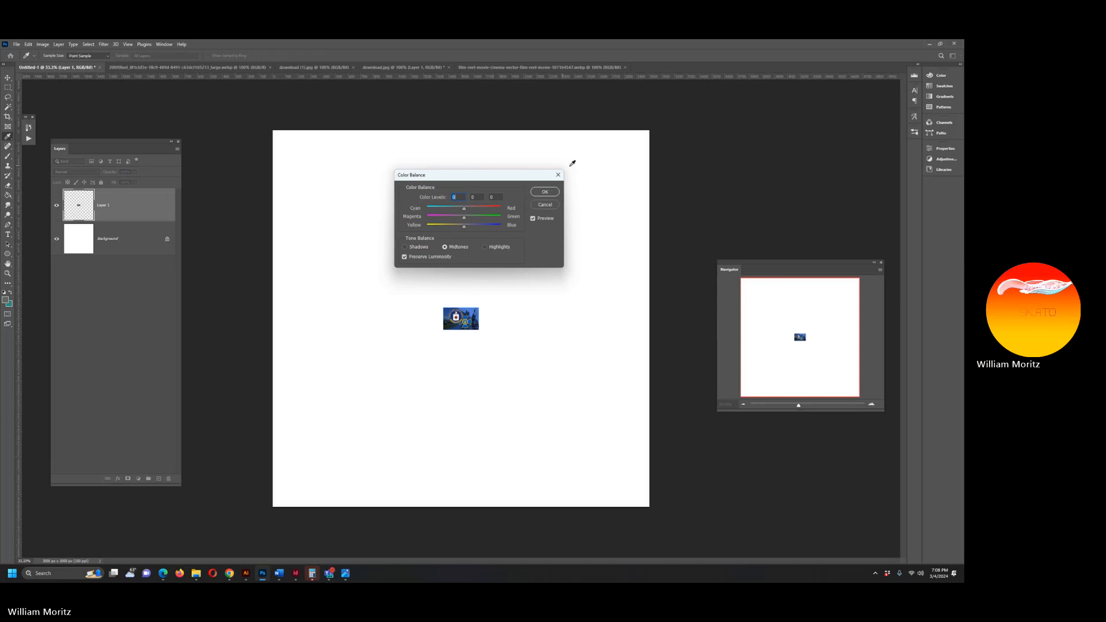
{"action": "left_click", "coordinate": [544, 193]}
Enlarge the pasted CIA image with Free Transform and place it in the canvas's upper-left area.
{"action": "key", "text": "ctrl+t"}
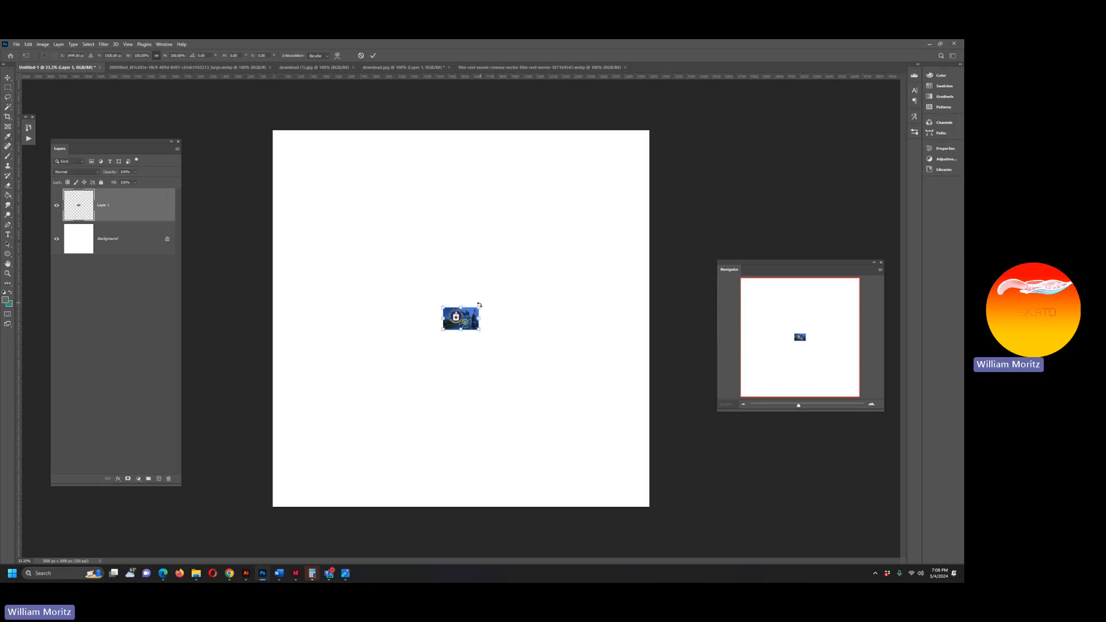
{"action": "left_click_drag", "start_coordinate": [479, 308], "coordinate": [410, 184]}
{"action": "key", "text": "Return"}
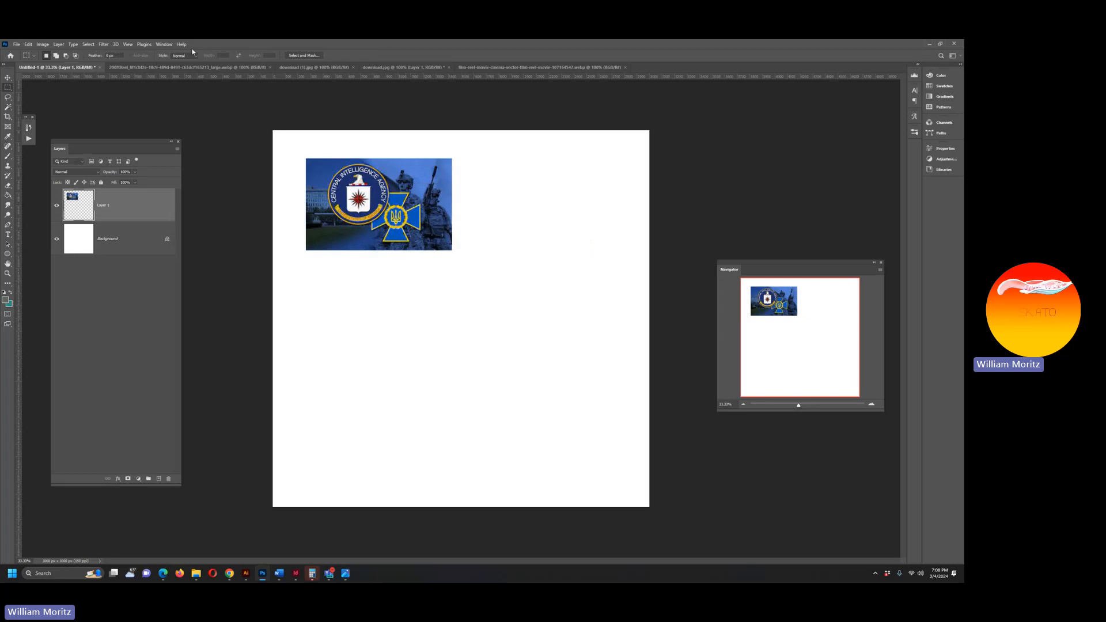
Duplicate the film reel onto a new layer, hide the original and delete the white areas selected with Color Range.
{"action": "left_click", "coordinate": [161, 66]}
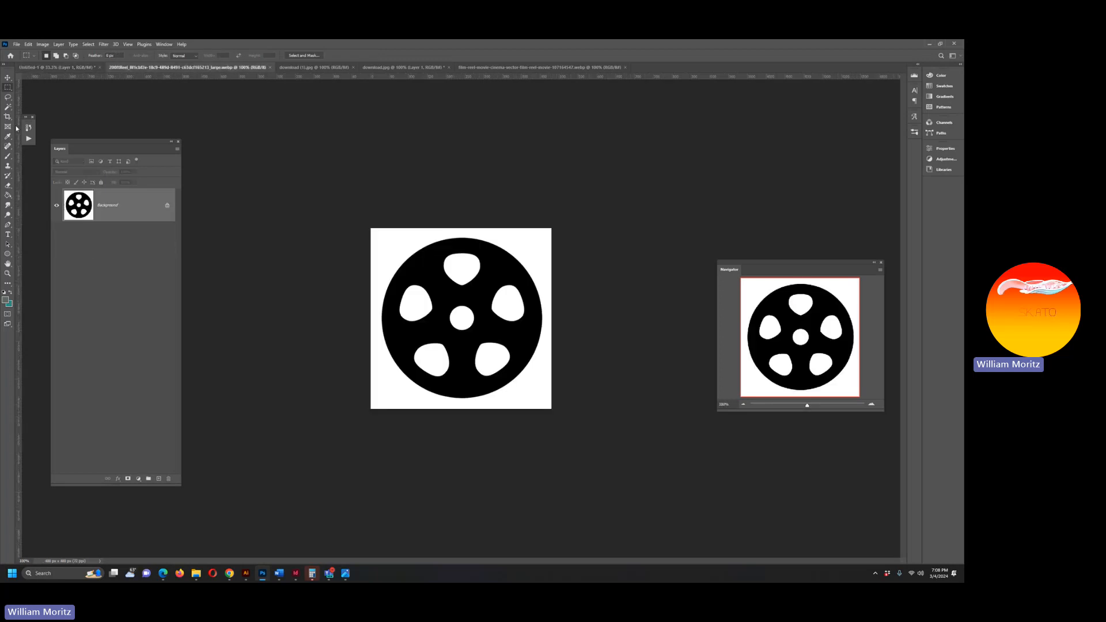
{"action": "key", "text": "ctrl+a"}
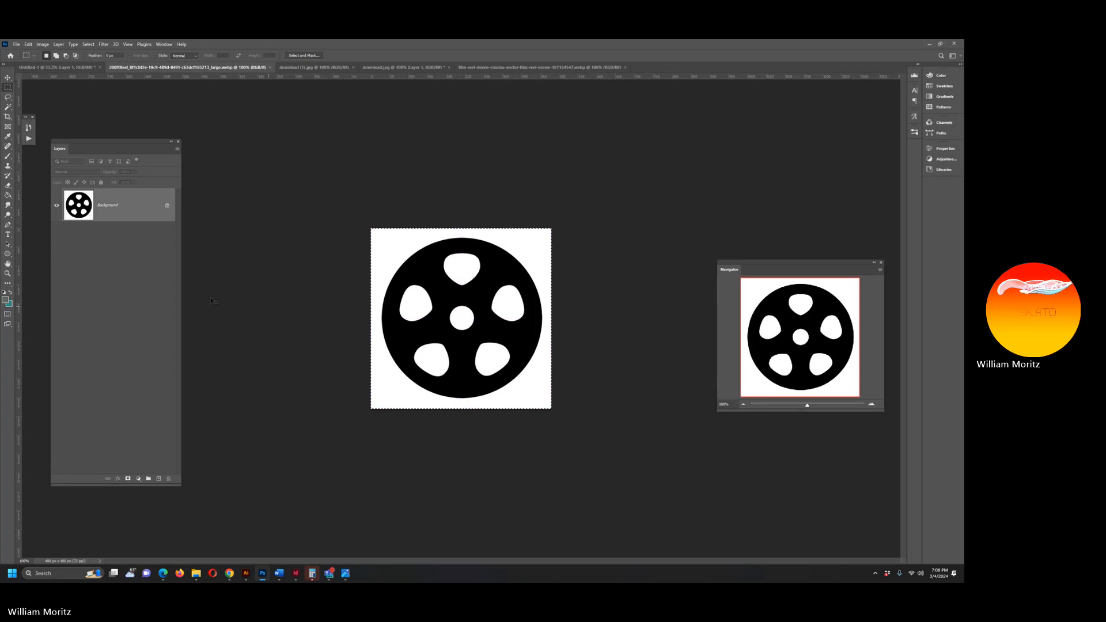
{"action": "key", "text": "ctrl+j"}
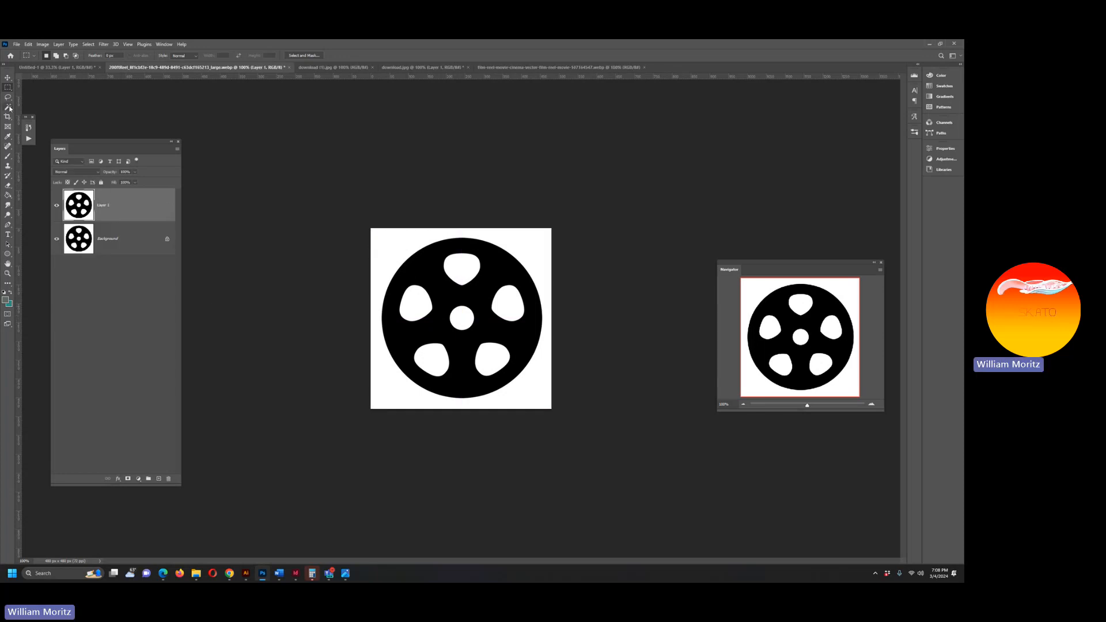
{"action": "left_click", "coordinate": [46, 45]}
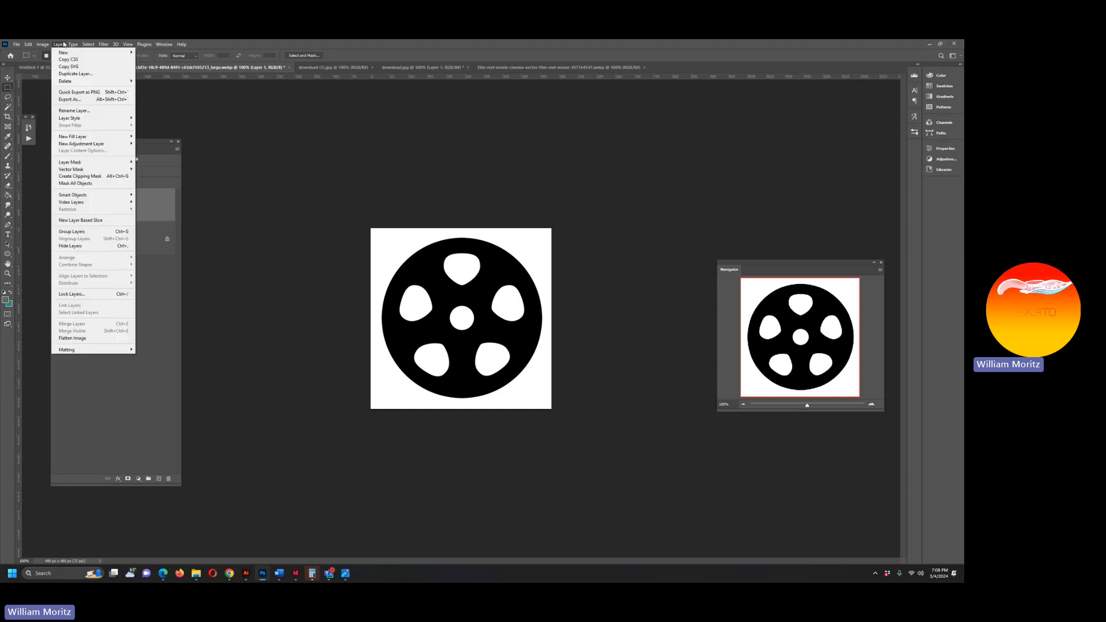
{"action": "left_click", "coordinate": [101, 118]}
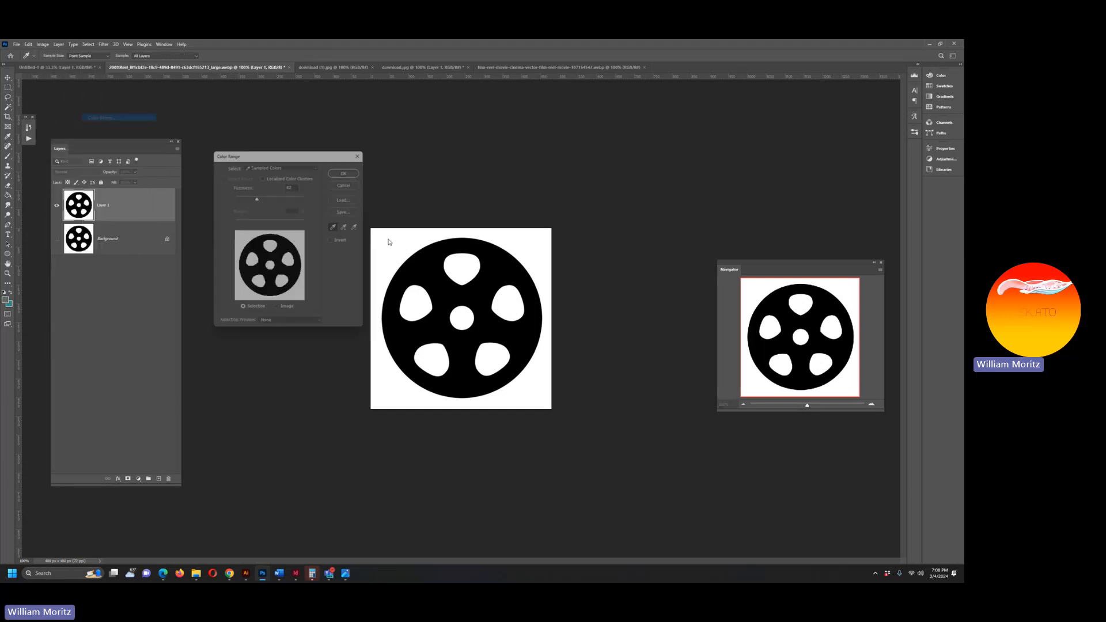
{"action": "left_click", "coordinate": [356, 170]}
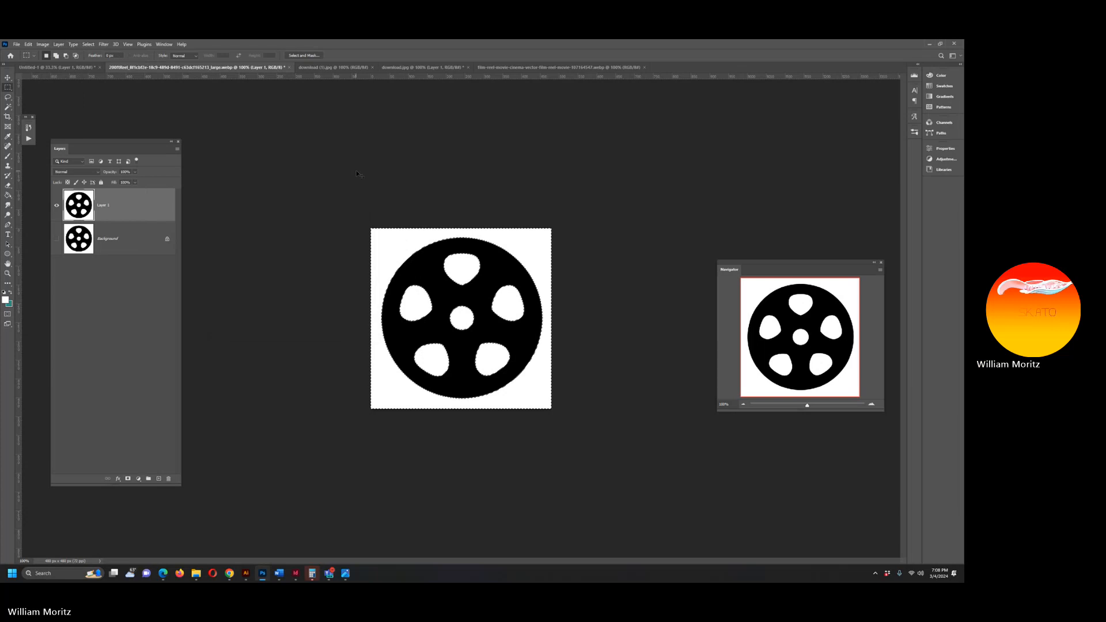
{"action": "key", "text": "Delete"}
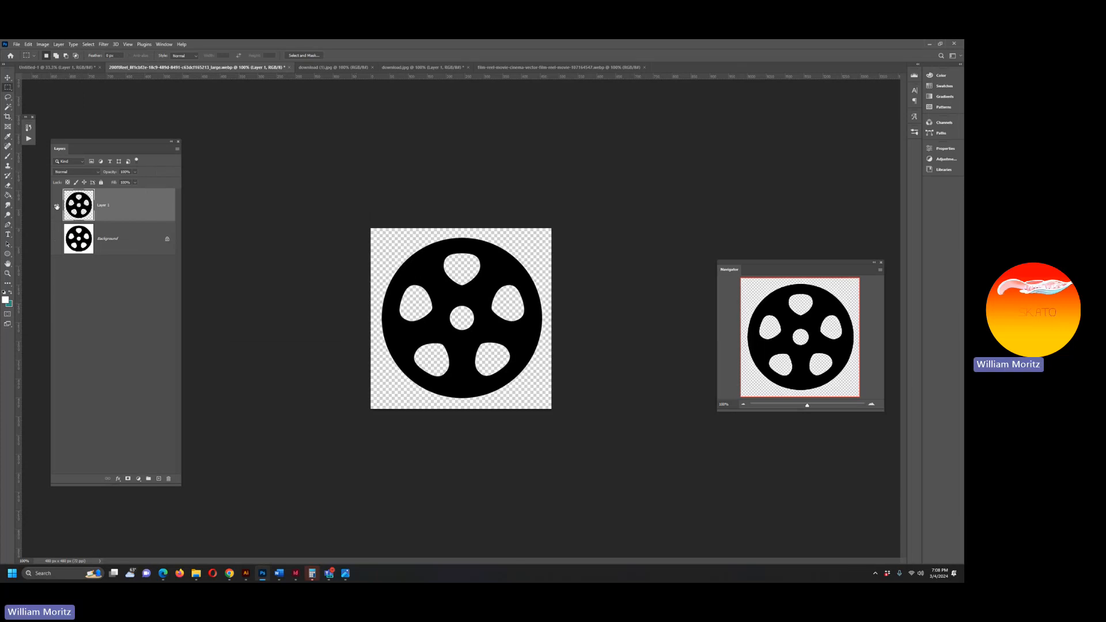
Export the cut-out film reel as a PNG named REEL in the ReferenceImages folder.
{"action": "left_click", "coordinate": [17, 44]}
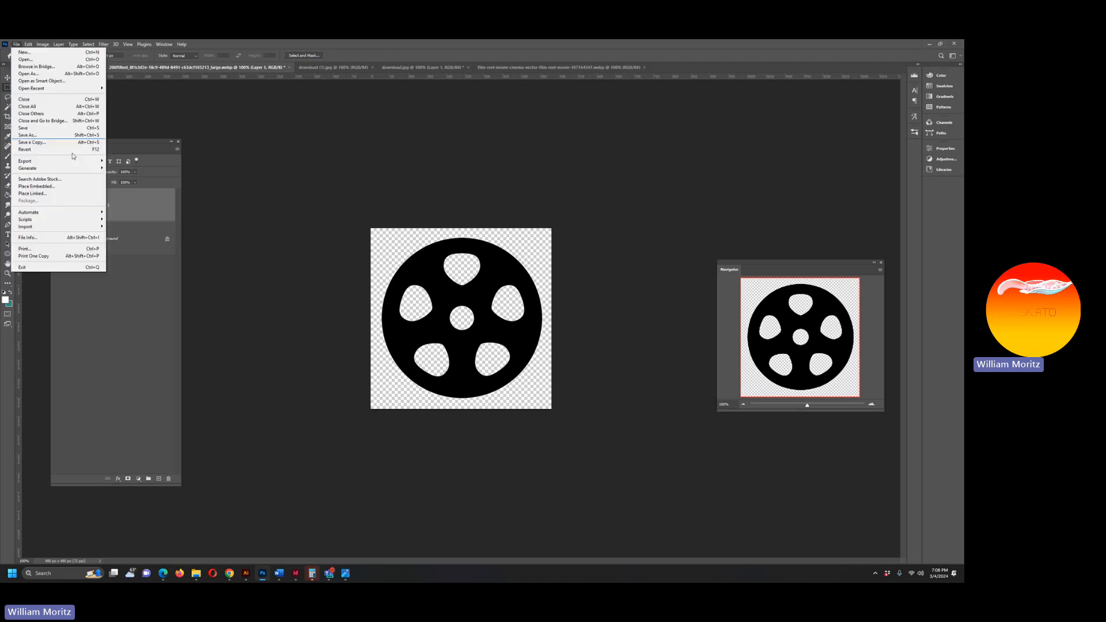
{"action": "mouse_move", "coordinate": [70, 161]}
{"action": "left_click", "coordinate": [133, 162]}
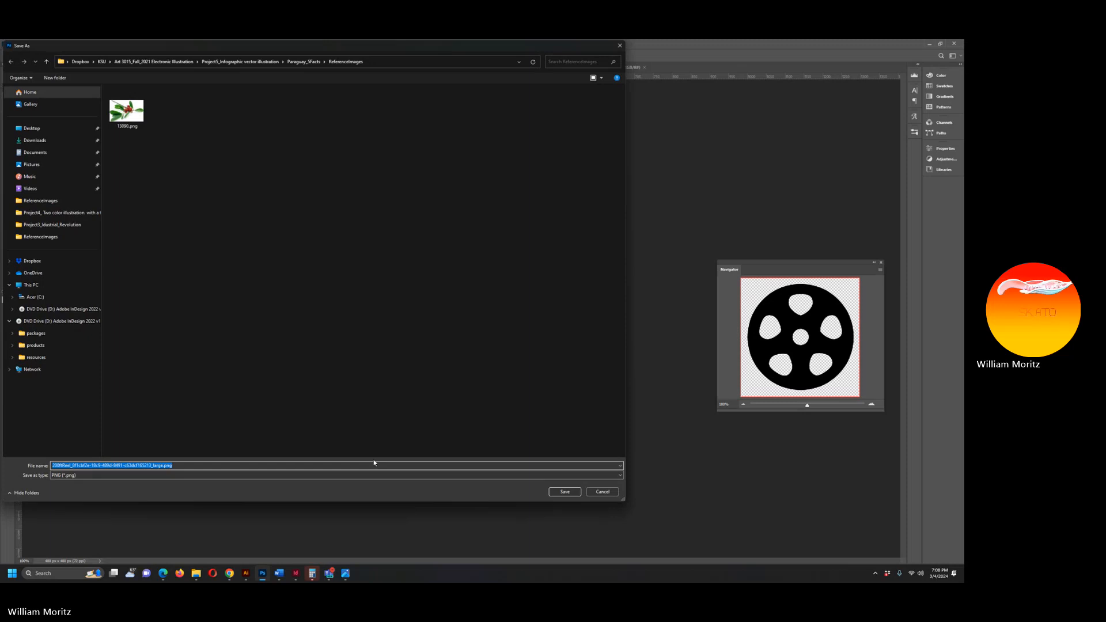
{"action": "type", "text": "R"}
{"action": "type", "text": "EEL"}
{"action": "key", "text": "Return"}
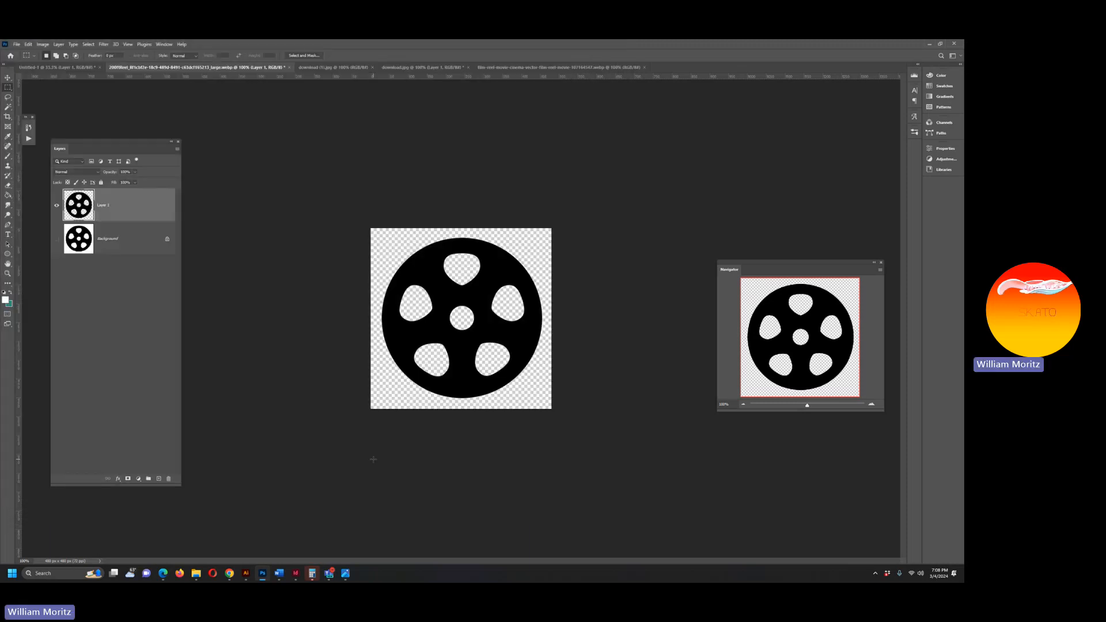
Close the film reel and Oscar statuette documents without saving their changes.
{"action": "left_click", "coordinate": [288, 68]}
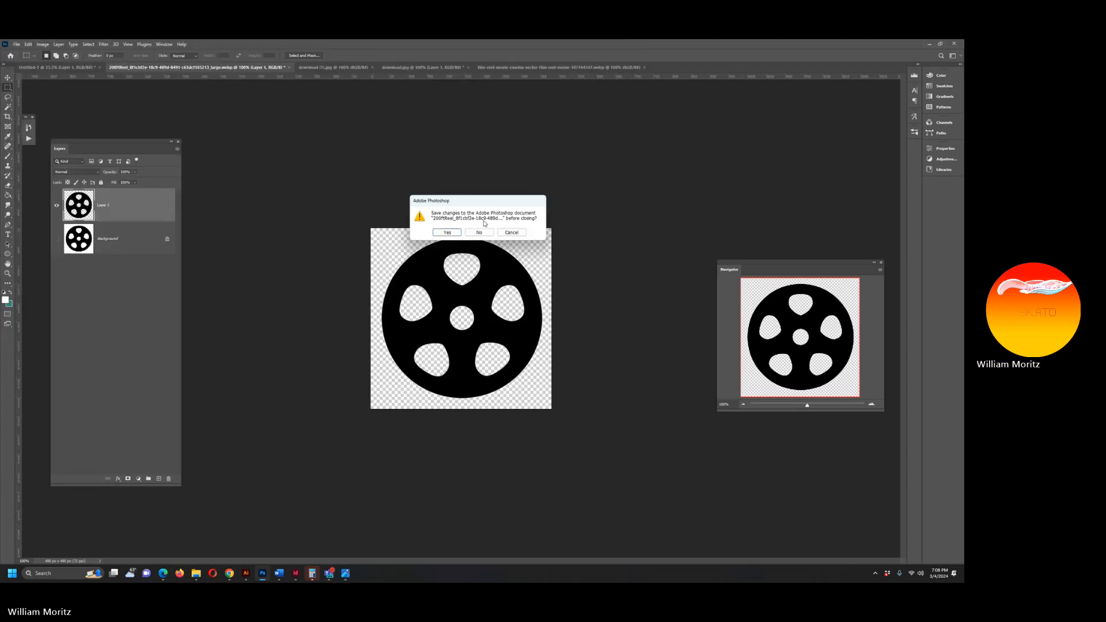
{"action": "left_click", "coordinate": [480, 231]}
{"action": "left_click", "coordinate": [278, 69]}
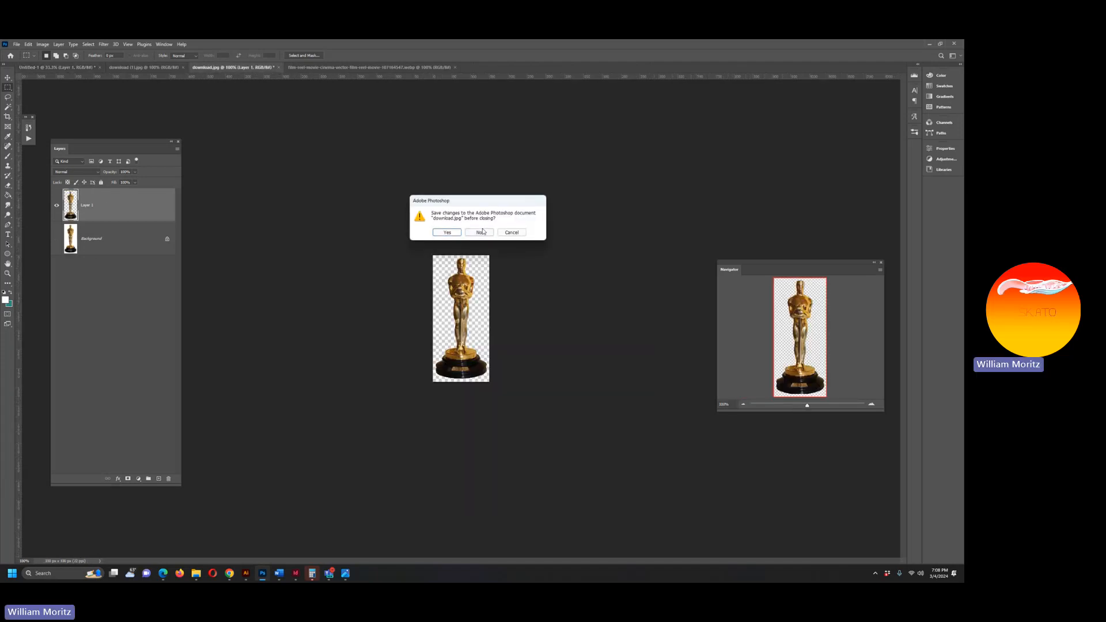
{"action": "left_click", "coordinate": [481, 231]}
Duplicate the film-strip reel image onto a new layer, hide the original and delete the white areas selected with Color Range.
{"action": "left_click", "coordinate": [255, 71]}
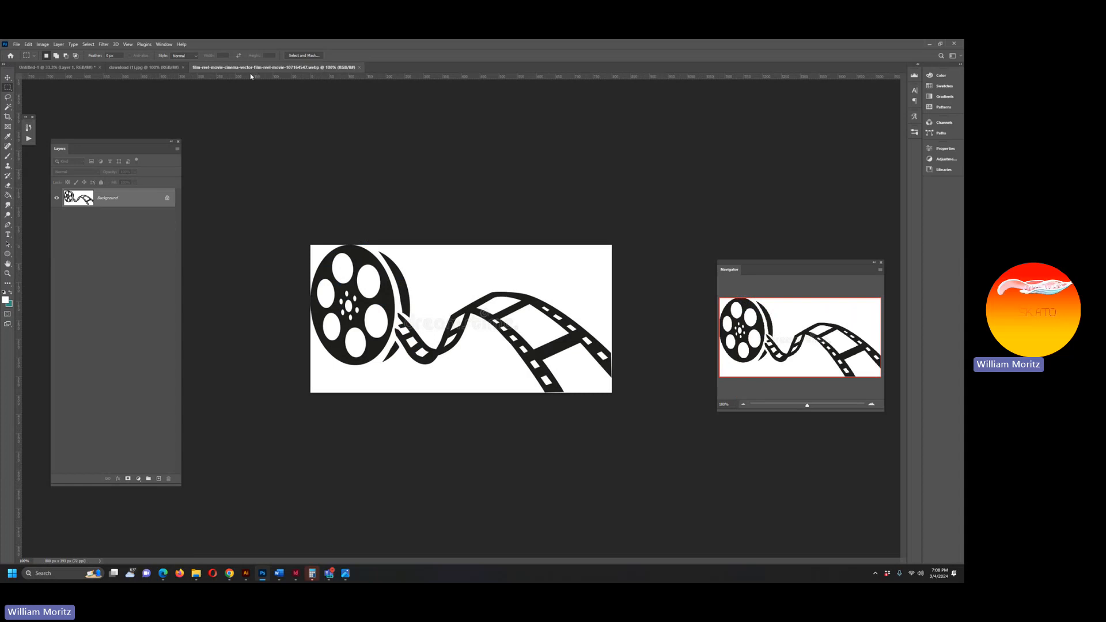
{"action": "key", "text": "ctrl+a"}
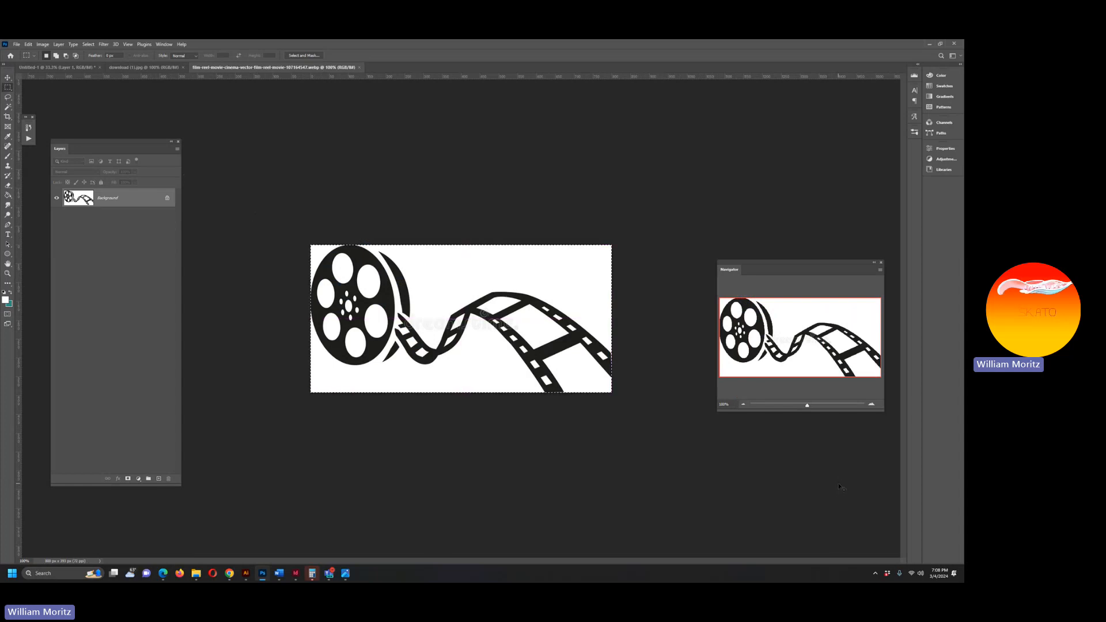
{"action": "key", "text": "ctrl+j"}
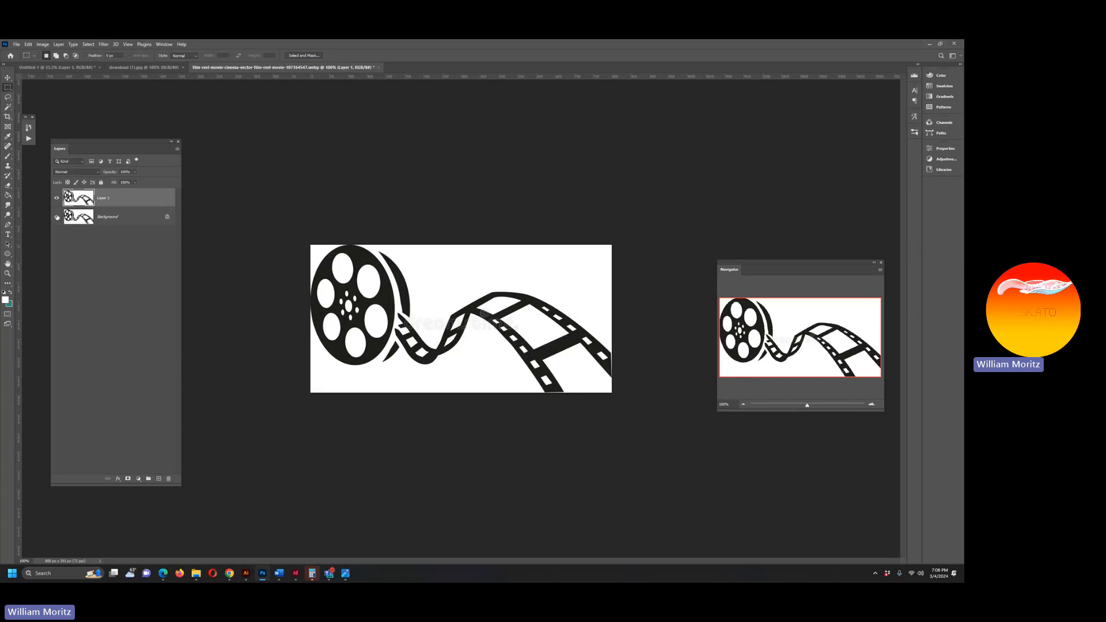
{"action": "left_click", "coordinate": [88, 44]}
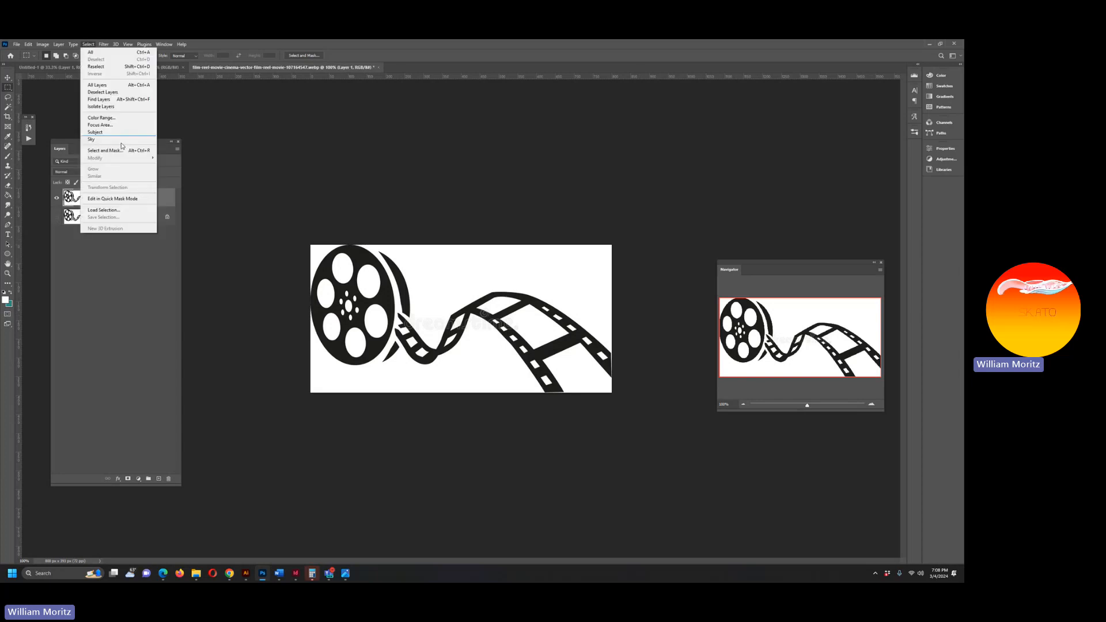
{"action": "left_click", "coordinate": [97, 117]}
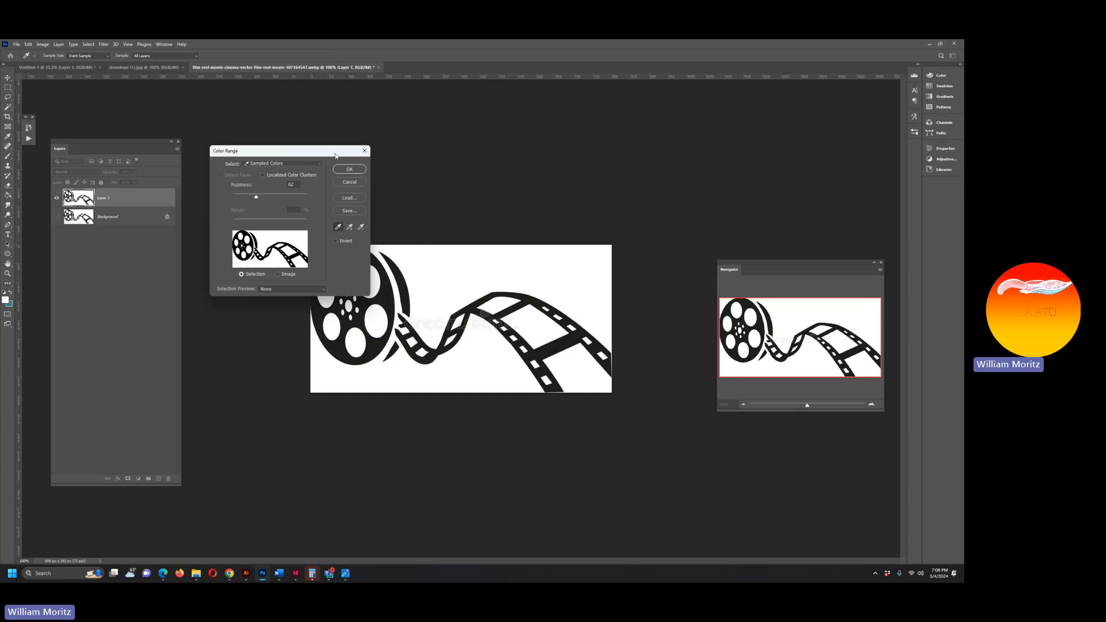
{"action": "left_click", "coordinate": [349, 169]}
{"action": "key", "text": "Delete"}
{"action": "key", "text": "ctrl+d"}
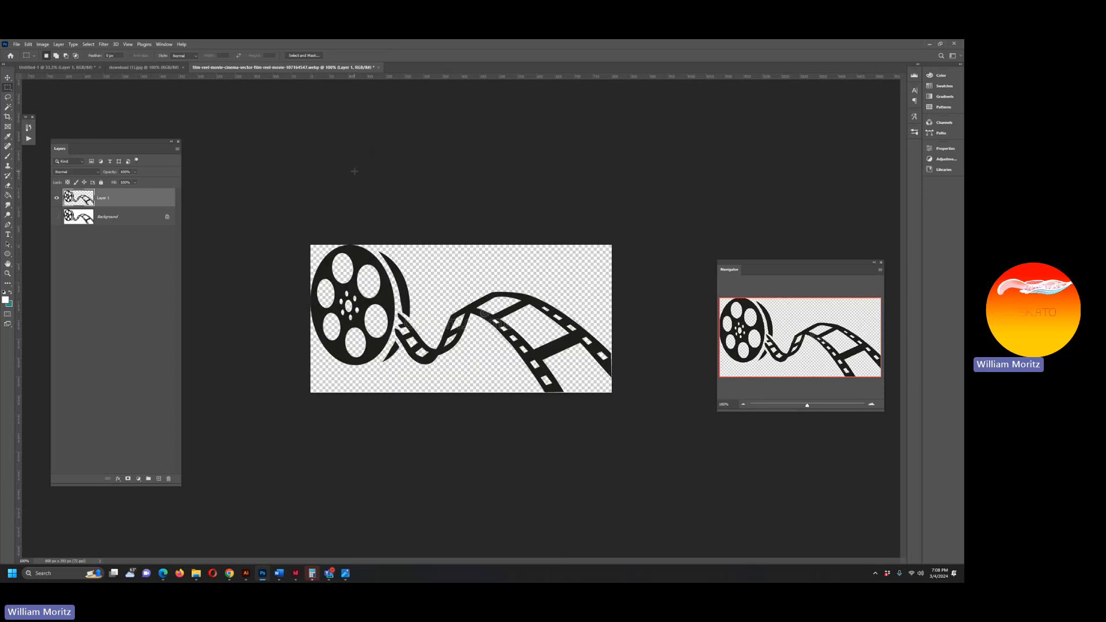
Export the cut-out film-strip reel as a PNG under a new file name in the ReferenceImages folder.
{"action": "left_click", "coordinate": [16, 44]}
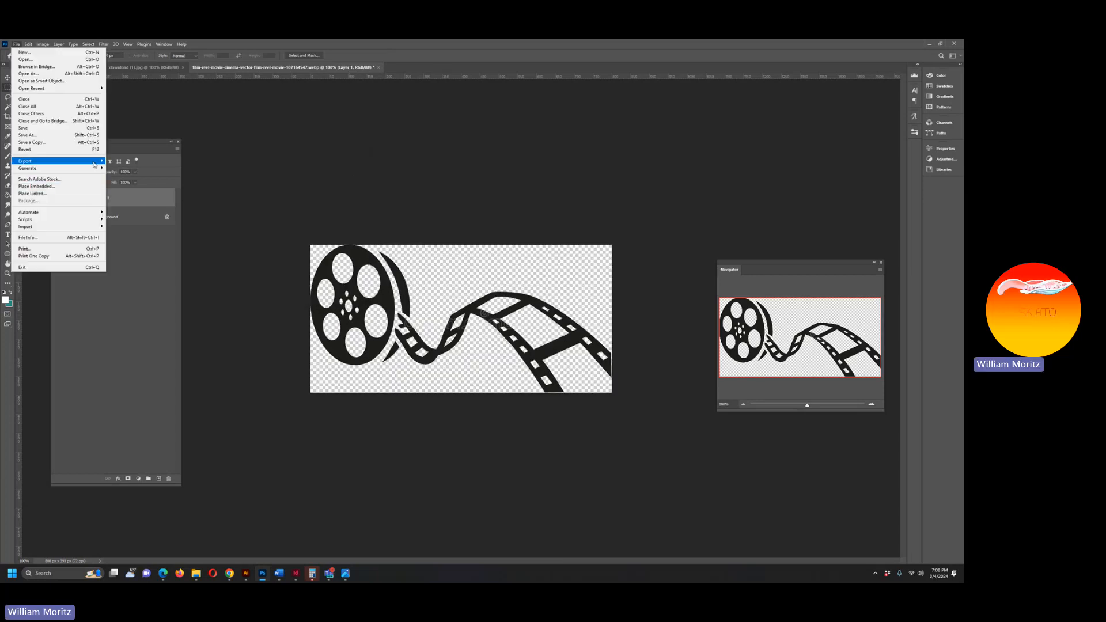
{"action": "mouse_move", "coordinate": [75, 160]}
{"action": "left_click", "coordinate": [137, 161]}
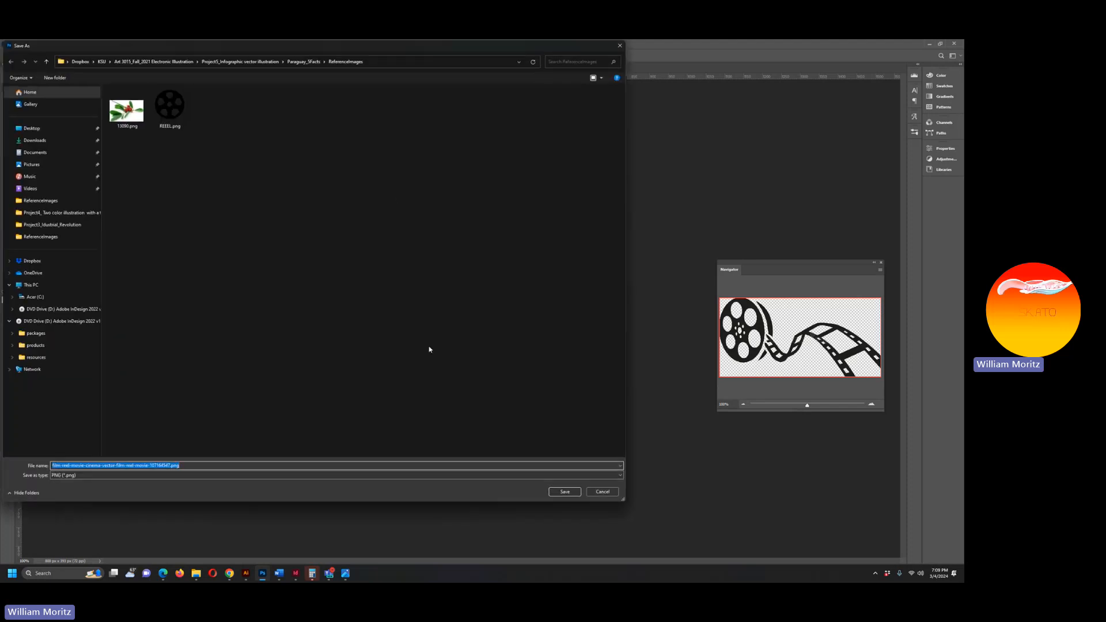
{"action": "type", "text": "REEL"}
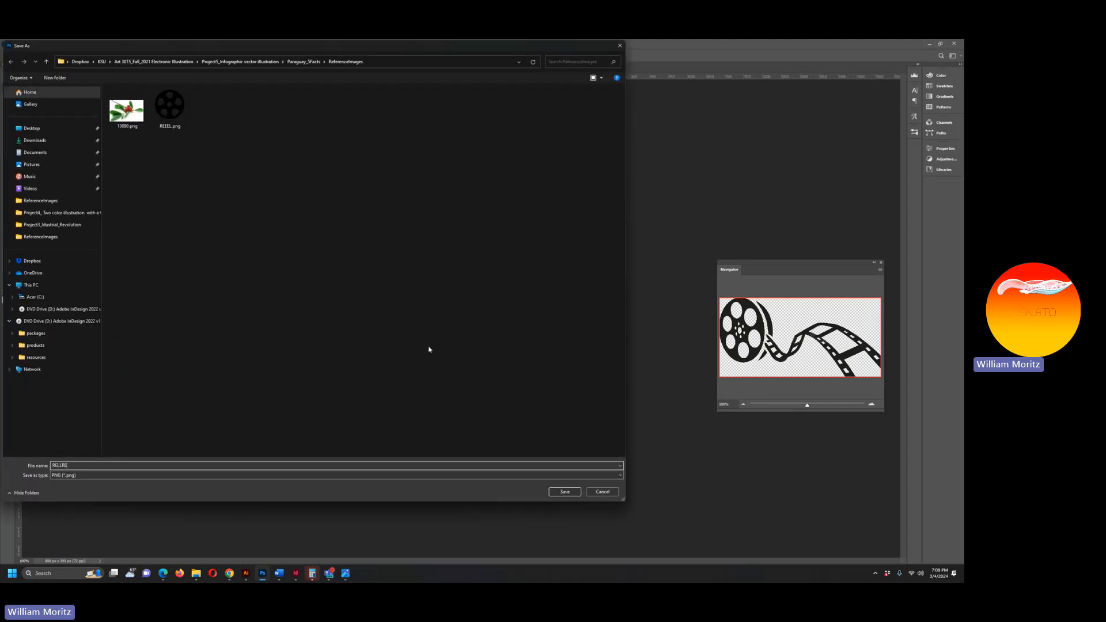
{"action": "key", "text": "Return"}
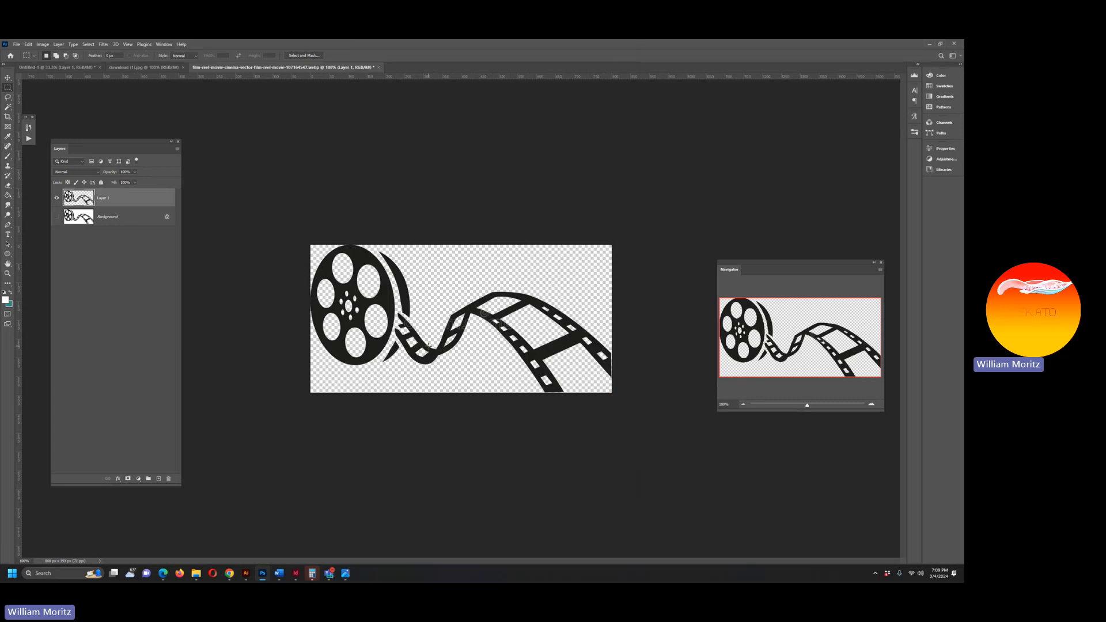
Look at the blank page in InDesign, then return to the Untitled-1 composition in Photoshop.
{"action": "left_click", "coordinate": [295, 573]}
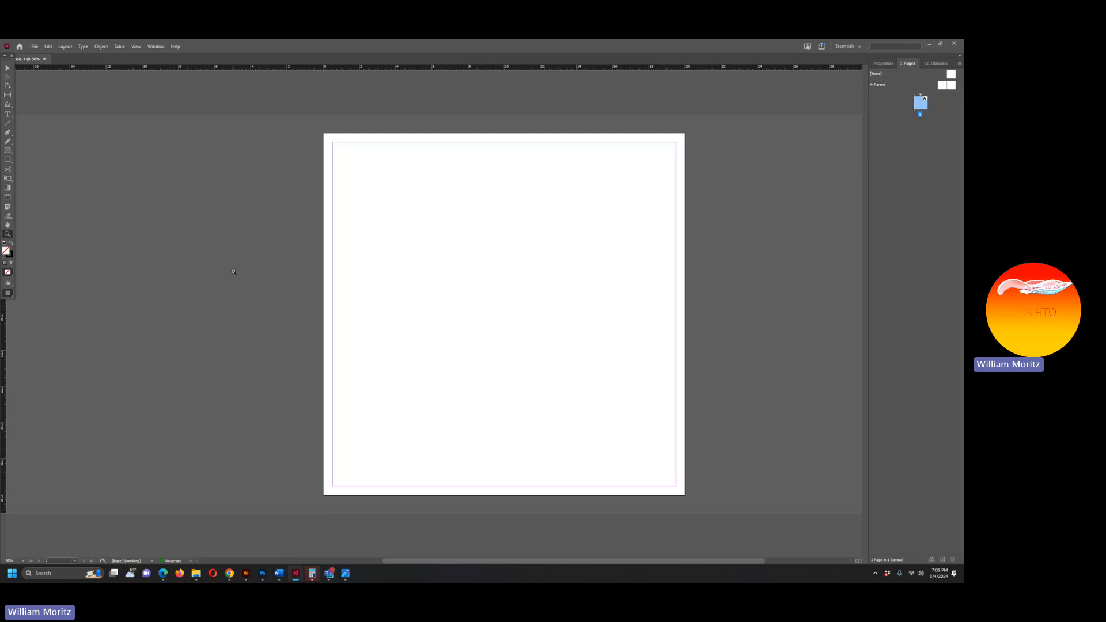
{"action": "left_click", "coordinate": [262, 574]}
{"action": "left_click", "coordinate": [47, 67]}
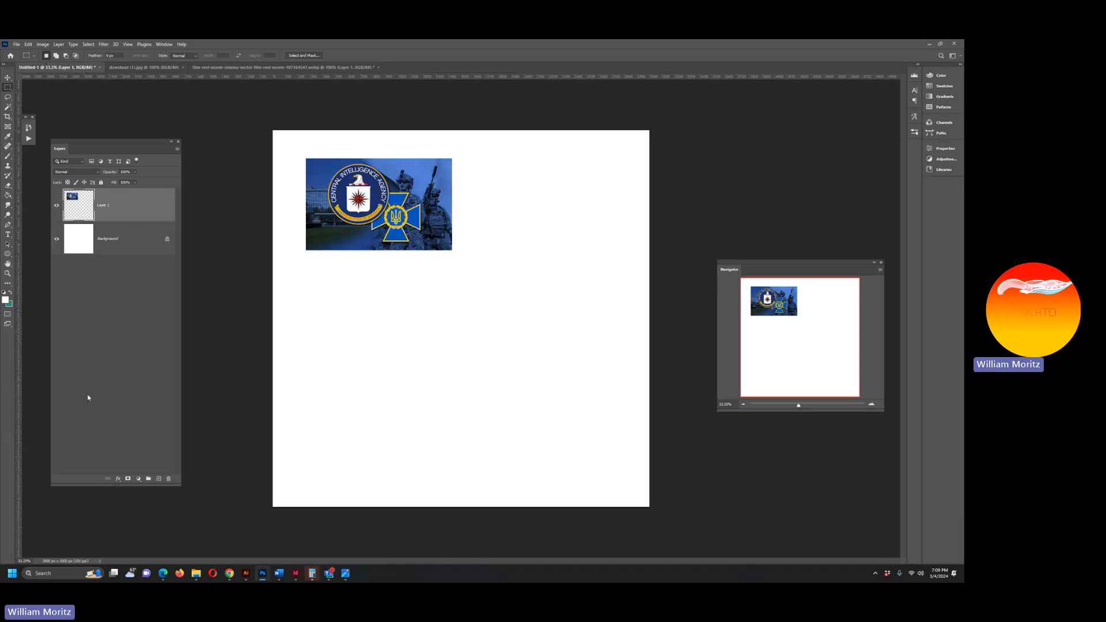
Switch to Chrome and examine the magazine spreads of the Revista CinePop project on Behance.
{"action": "left_click", "coordinate": [233, 573]}
{"action": "left_click", "coordinate": [800, 50]}
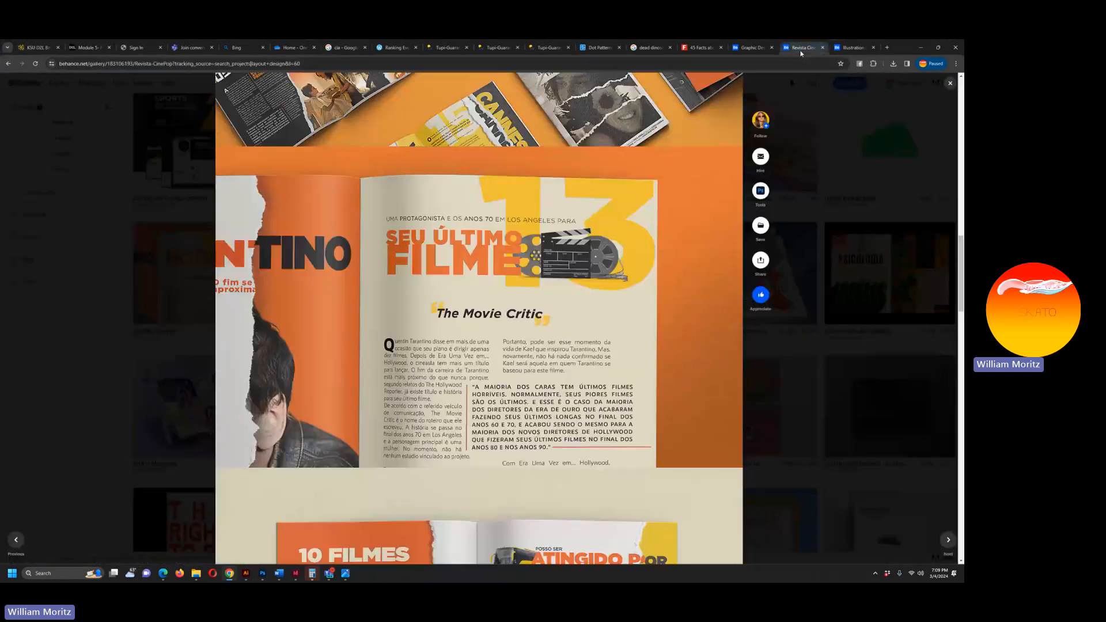
{"action": "scroll", "coordinate": [395, 300], "scroll_direction": "down", "scroll_amount": 6}
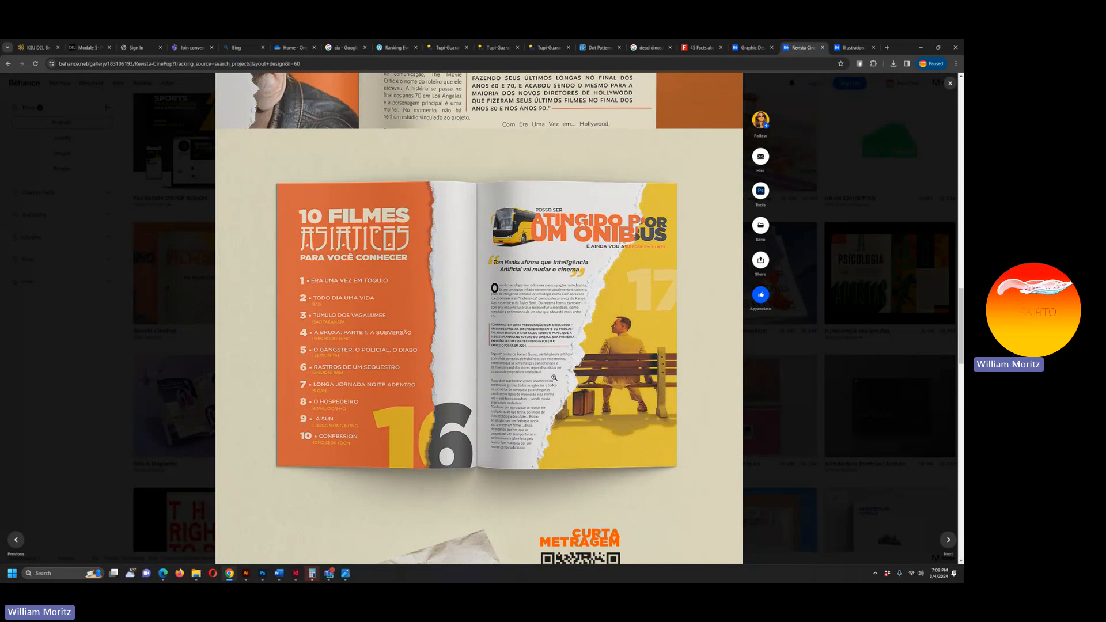
{"action": "scroll", "coordinate": [553, 378], "scroll_direction": "down", "scroll_amount": 6}
{"action": "scroll", "coordinate": [479, 346], "scroll_direction": "down", "scroll_amount": 9}
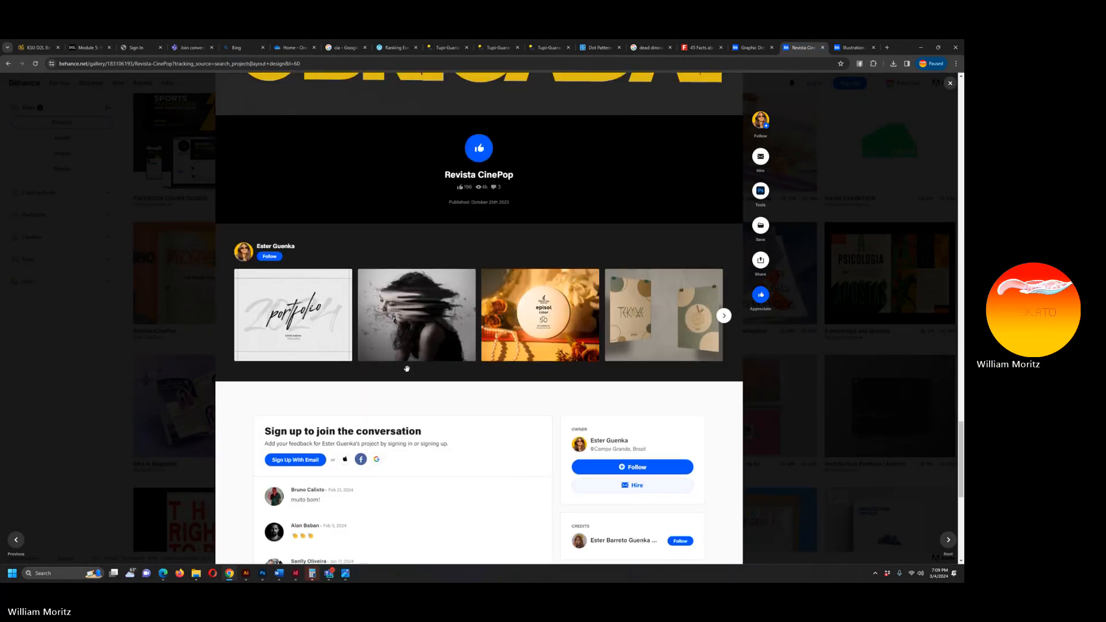
{"action": "scroll", "coordinate": [407, 369], "scroll_direction": "up", "scroll_amount": 12}
{"action": "scroll", "coordinate": [480, 256], "scroll_direction": "up", "scroll_amount": 5}
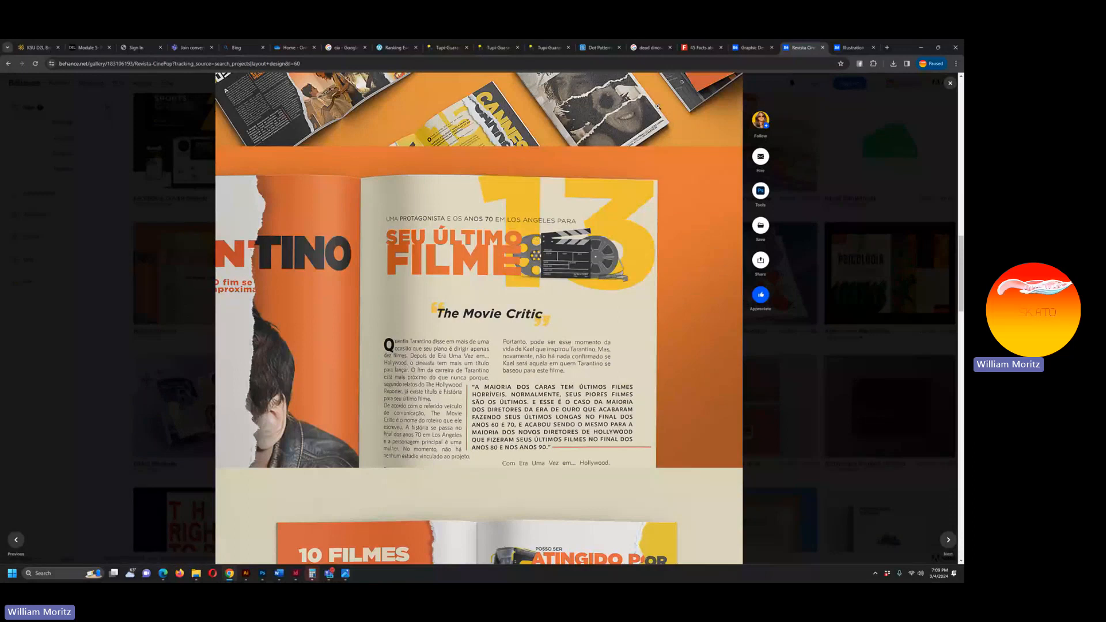
Browse Behance's graphic design gallery and examine the Geogrotesque Mono font project, returning to the gallery at the end.
{"action": "left_click", "coordinate": [752, 48]}
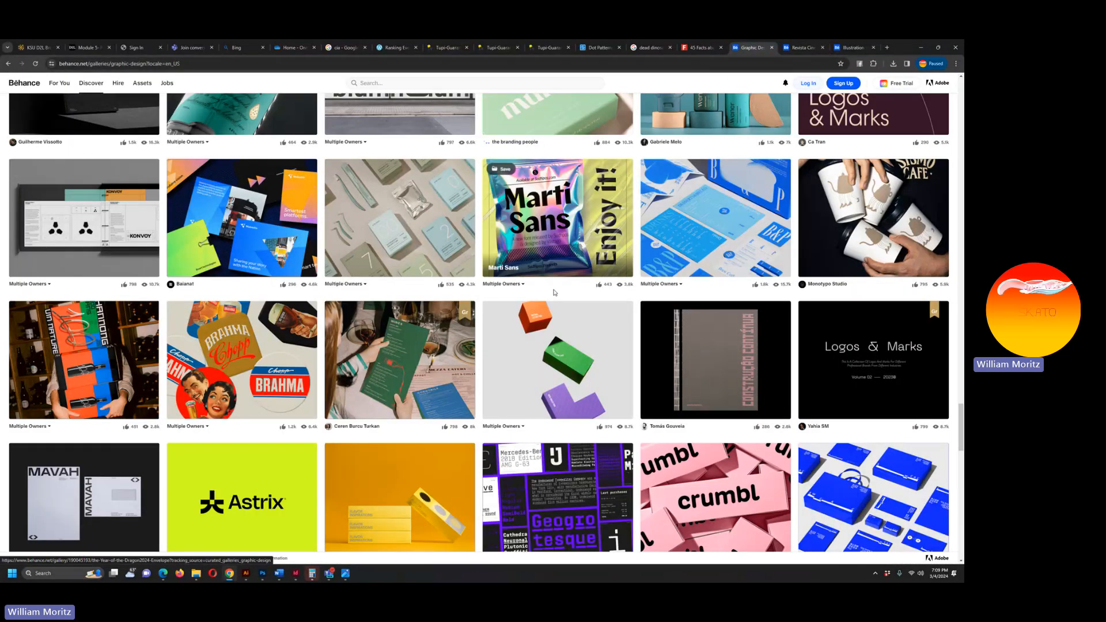
{"action": "scroll", "coordinate": [554, 292], "scroll_direction": "down", "scroll_amount": 4}
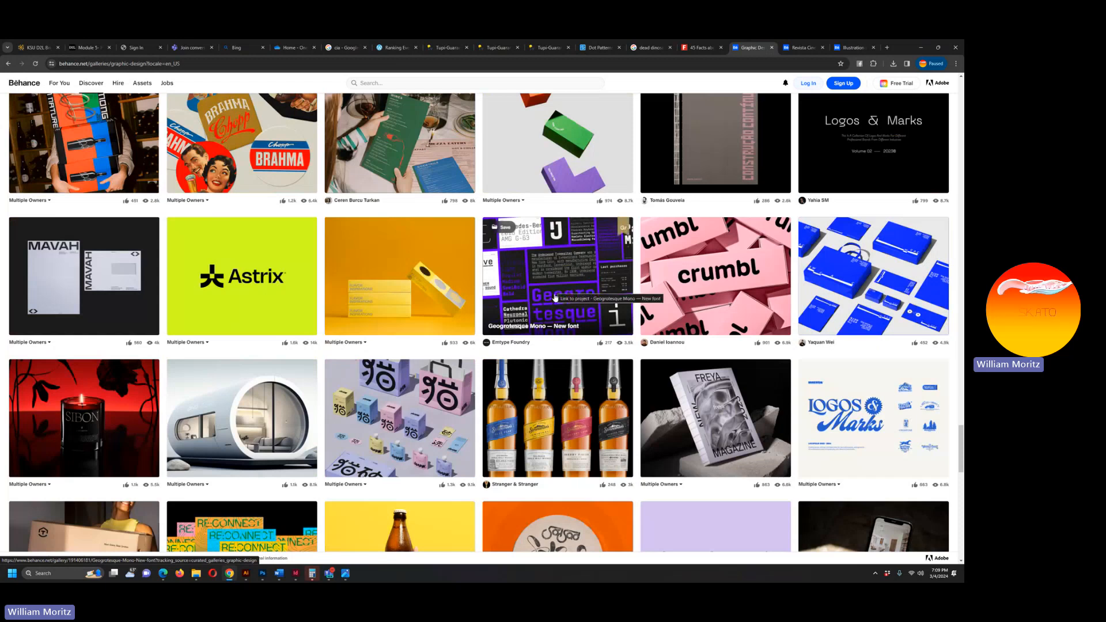
{"action": "left_click", "coordinate": [555, 298]}
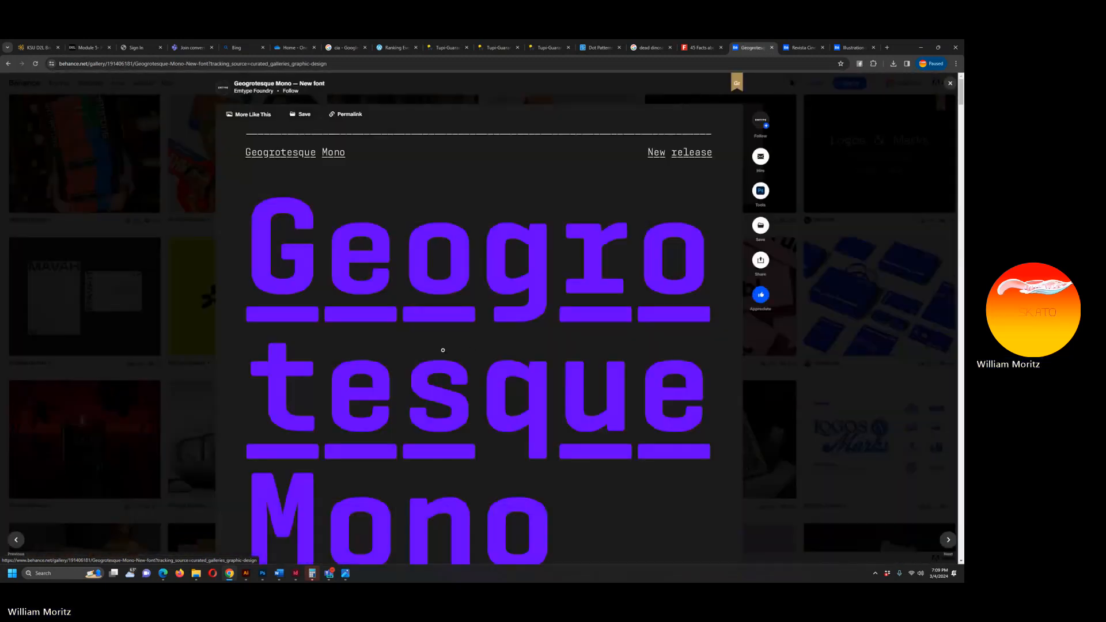
{"action": "scroll", "coordinate": [443, 349], "scroll_direction": "down", "scroll_amount": 20}
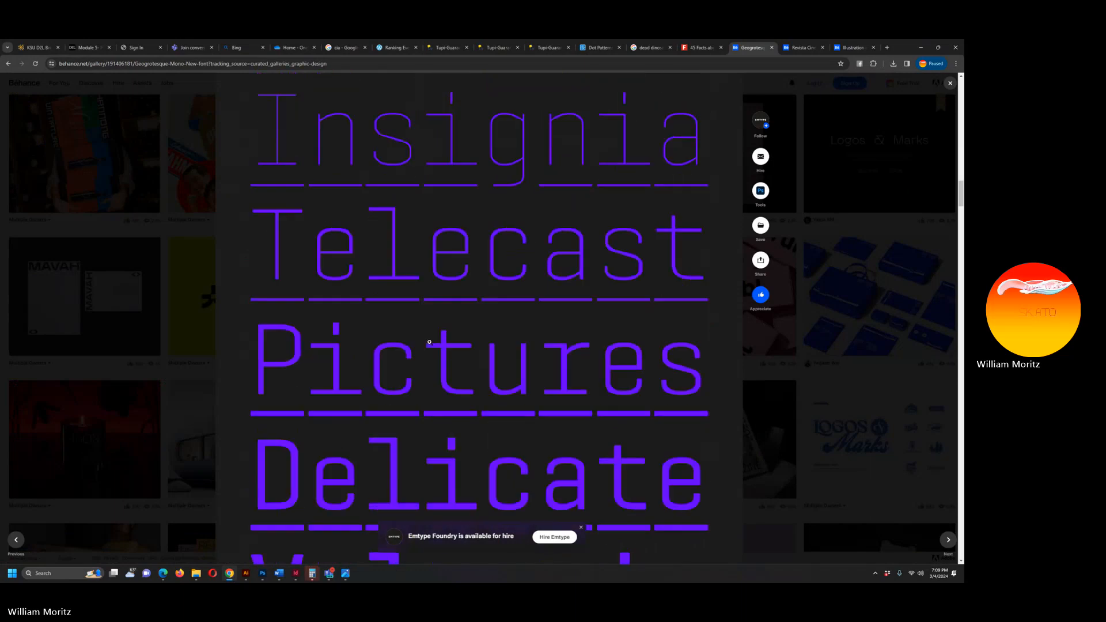
{"action": "scroll", "coordinate": [429, 342], "scroll_direction": "down", "scroll_amount": 20}
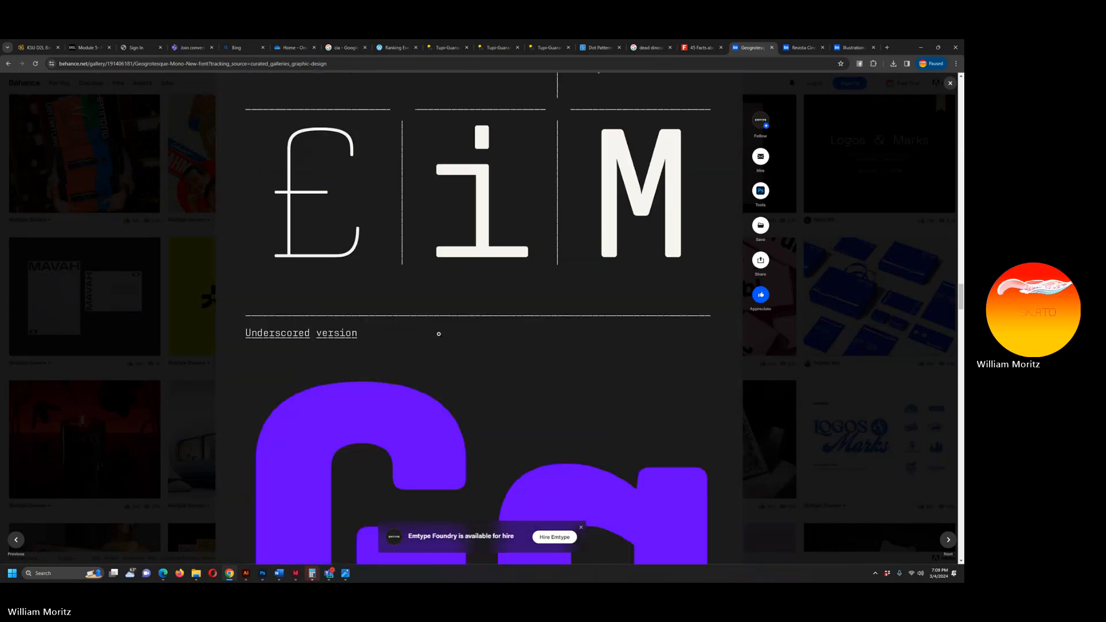
{"action": "scroll", "coordinate": [440, 333], "scroll_direction": "down", "scroll_amount": 20}
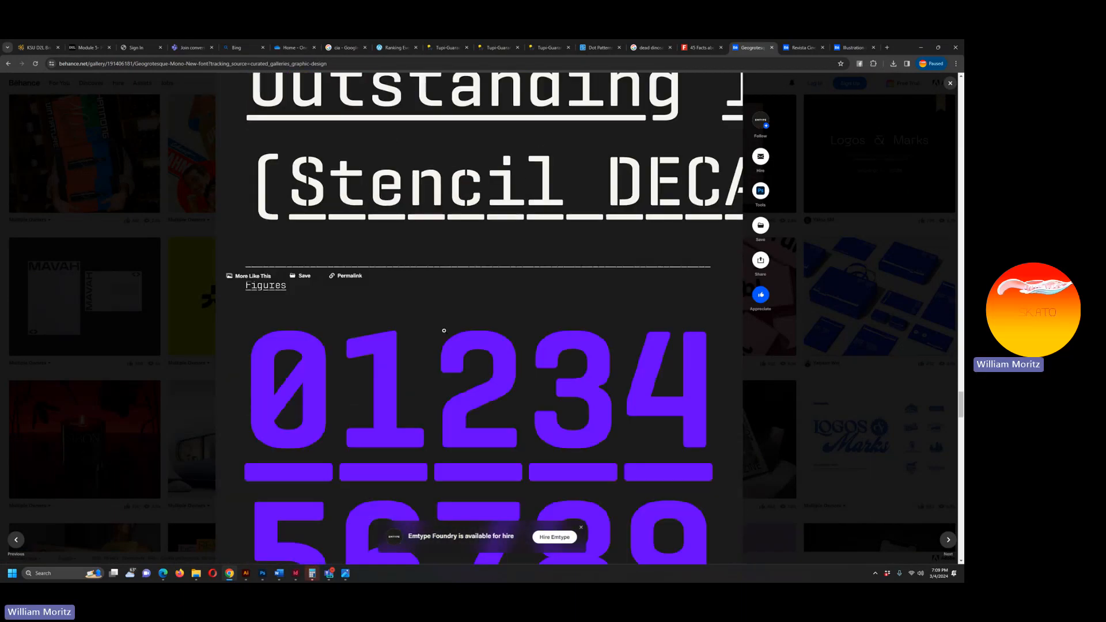
{"action": "scroll", "coordinate": [444, 330], "scroll_direction": "down", "scroll_amount": 20}
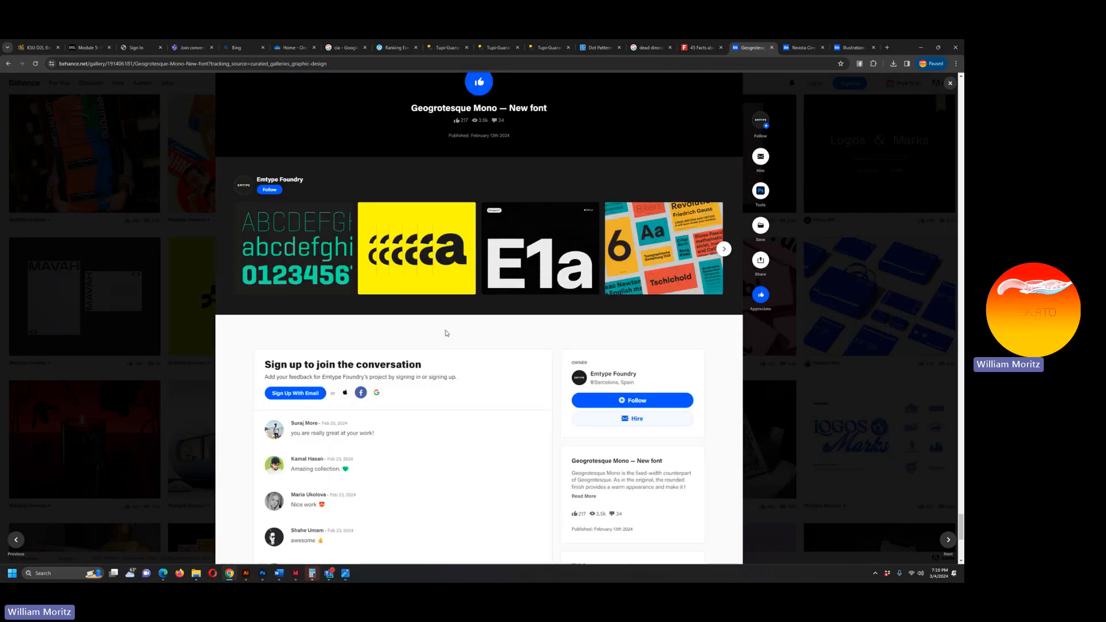
{"action": "scroll", "coordinate": [446, 333], "scroll_direction": "down", "scroll_amount": 5}
{"action": "left_click", "coordinate": [9, 64]}
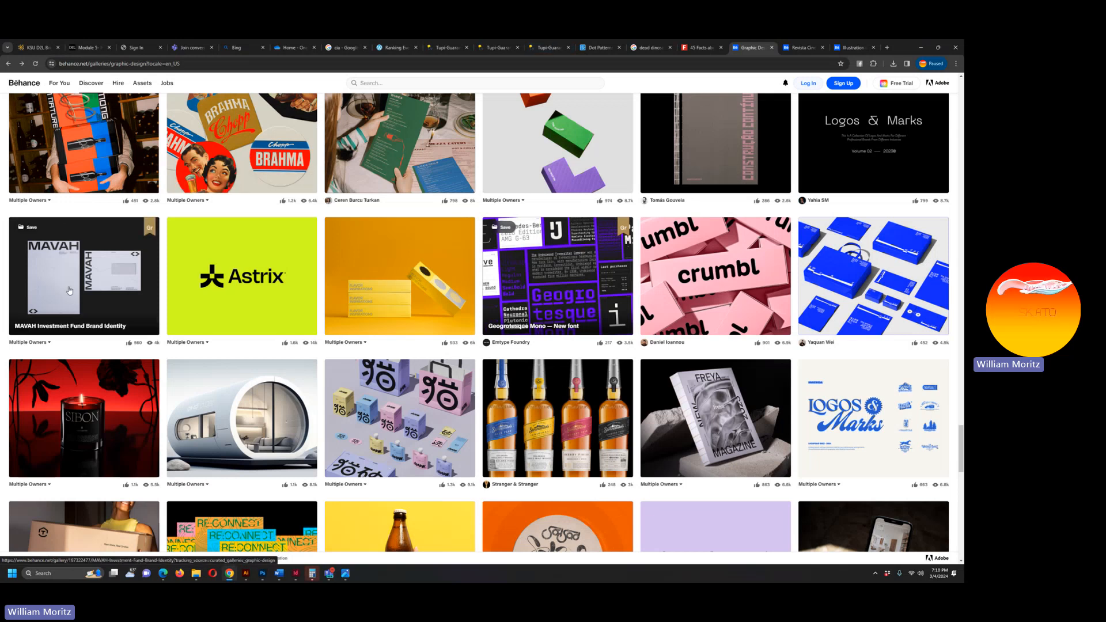
Return to Photoshop and move the CIA image layer into the canvas's lower-right corner.
{"action": "left_click", "coordinate": [922, 47]}
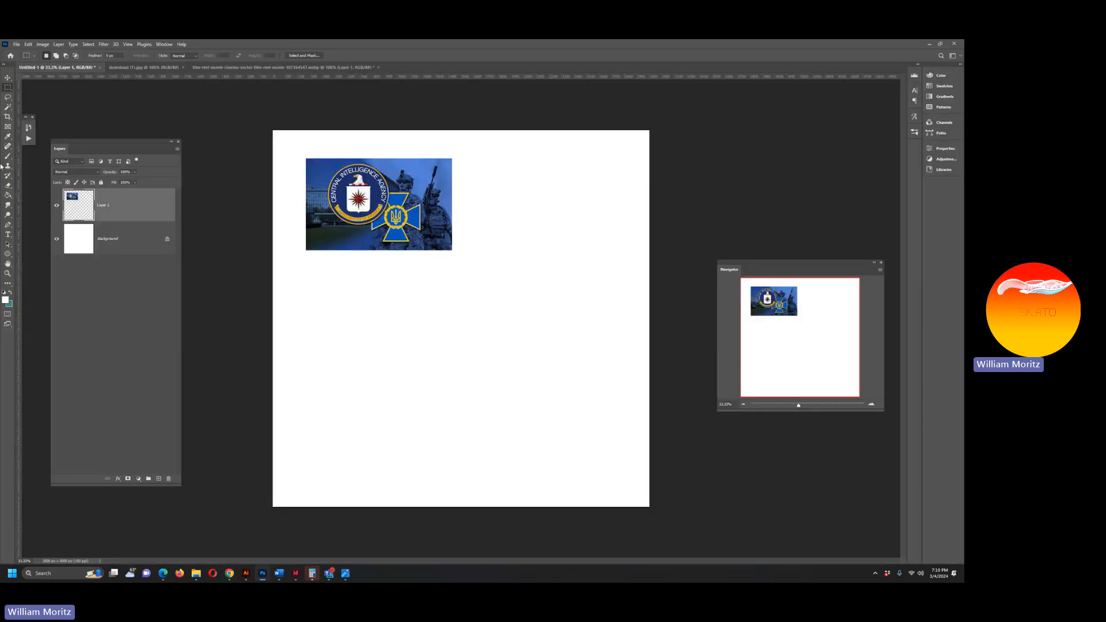
{"action": "key", "text": "v"}
{"action": "right_click", "coordinate": [300, 181]}
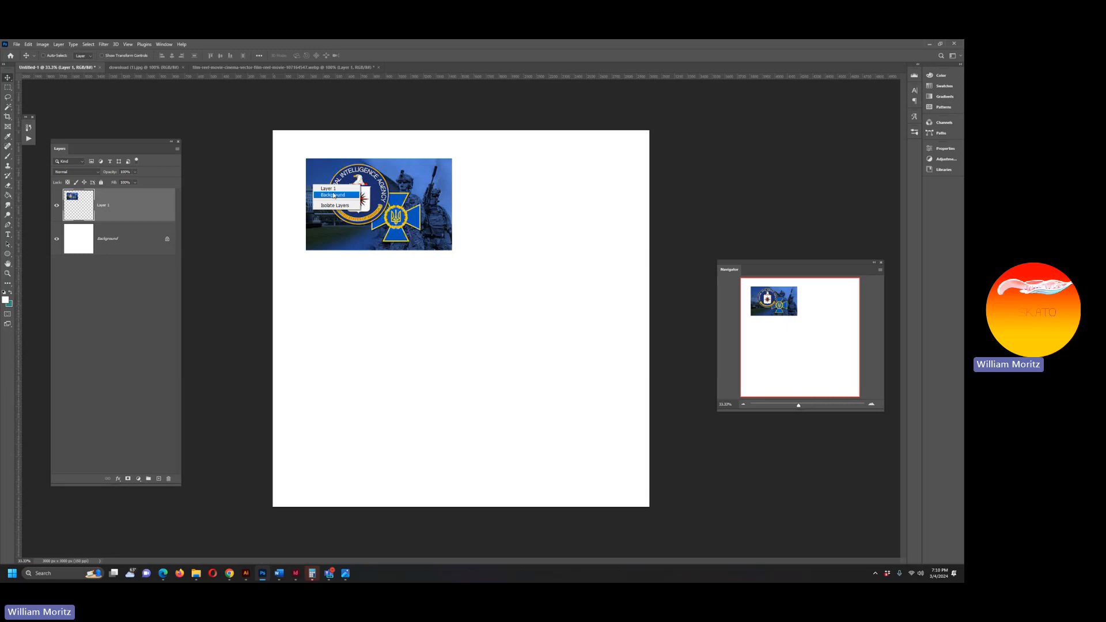
{"action": "left_click", "coordinate": [333, 194]}
{"action": "right_click", "coordinate": [333, 186]}
{"action": "left_click", "coordinate": [339, 190]}
{"action": "left_click_drag", "start_coordinate": [337, 187], "coordinate": [535, 429]}
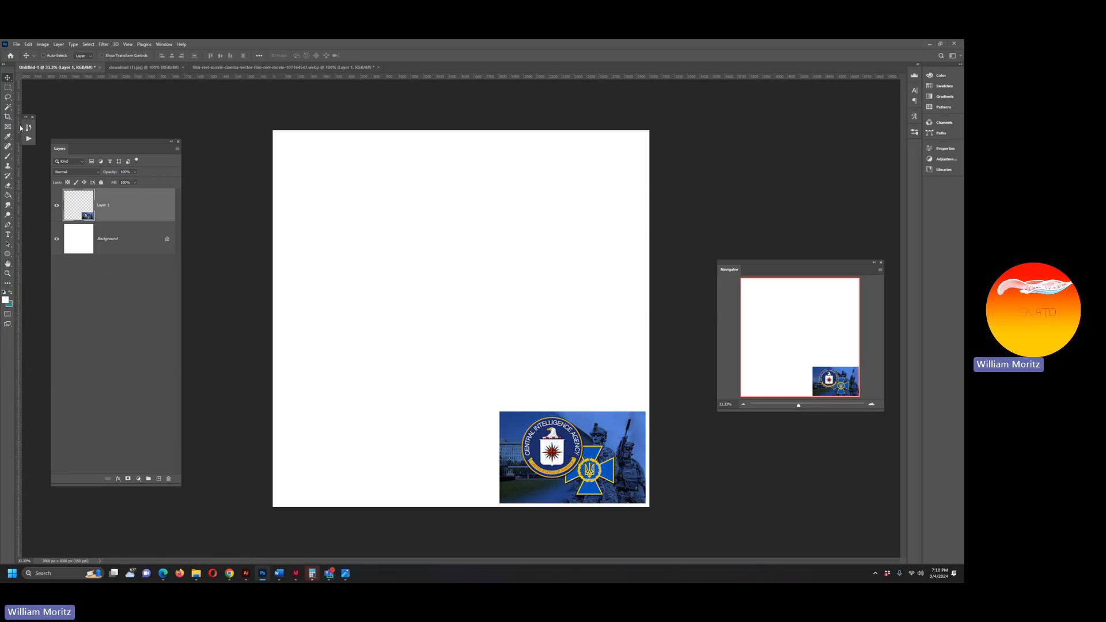
Outline the eagle and shield inside the CIA seal with the Lasso tool and copy the selection to its own layer.
{"action": "left_click", "coordinate": [10, 274]}
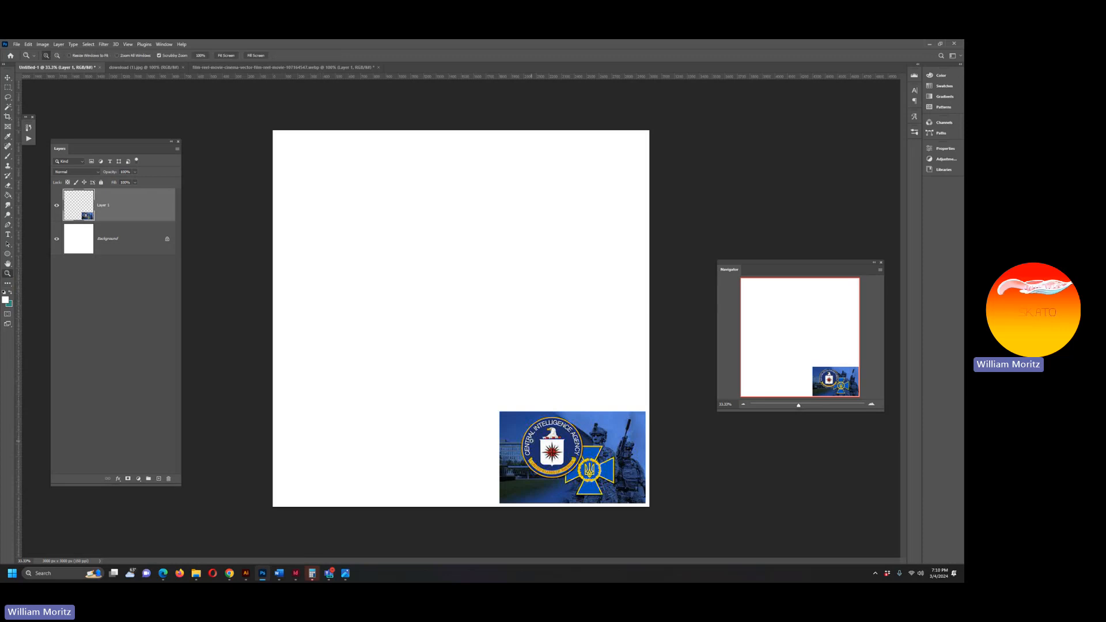
{"action": "left_click", "coordinate": [552, 457]}
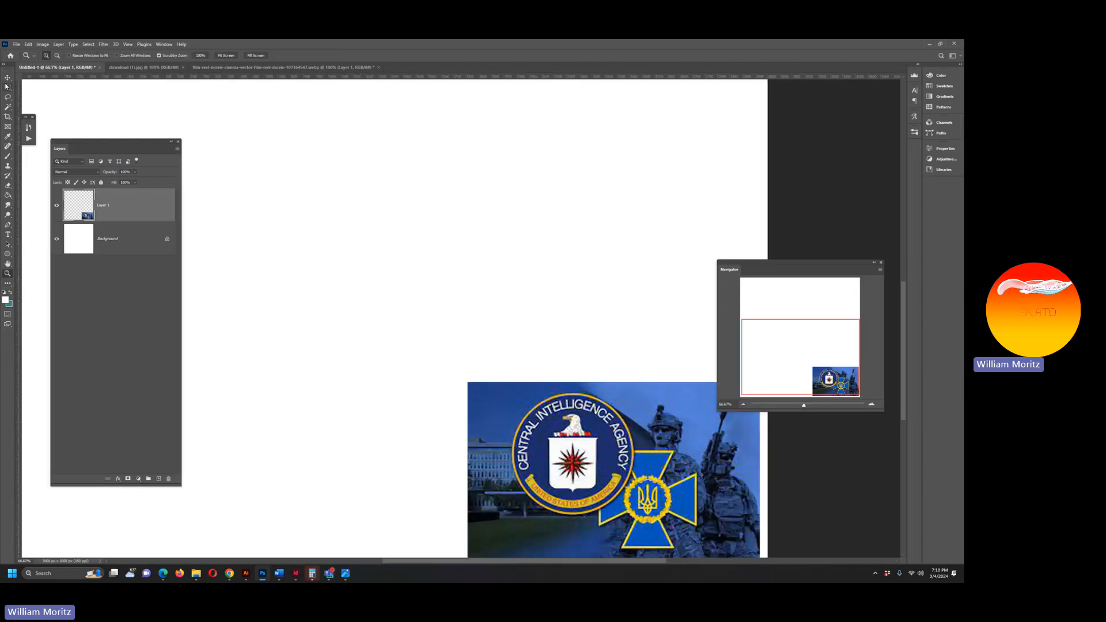
{"action": "left_click", "coordinate": [8, 87]}
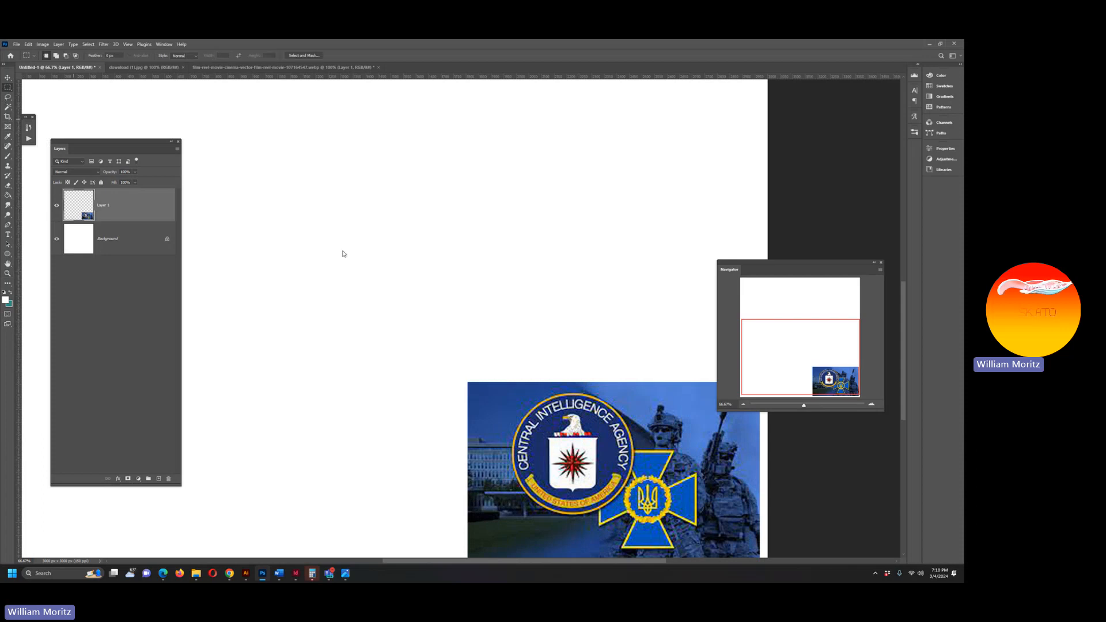
{"action": "left_click", "coordinate": [8, 98]}
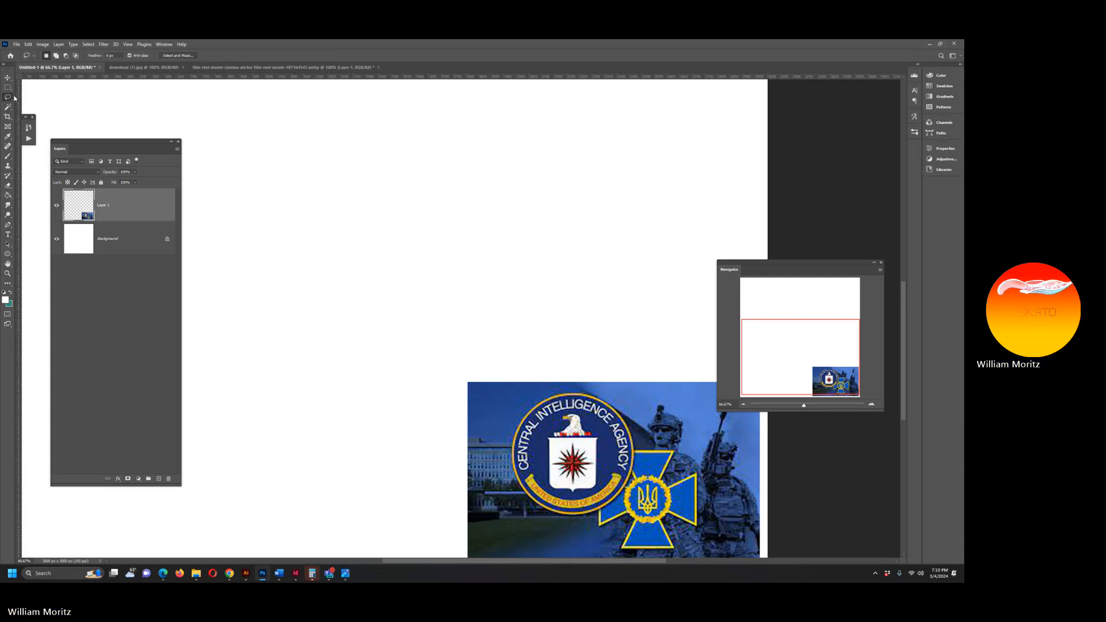
{"action": "mouse_move", "coordinate": [574, 415]}
{"action": "left_mouse_down"}
{"action": "mouse_move", "coordinate": [544, 477]}
{"action": "mouse_move", "coordinate": [589, 497]}
{"action": "mouse_move", "coordinate": [604, 485]}
{"action": "mouse_move", "coordinate": [604, 437]}
{"action": "mouse_move", "coordinate": [575, 415]}
{"action": "left_mouse_up"}
{"action": "key", "text": "ctrl+j"}
{"action": "key", "text": "v"}
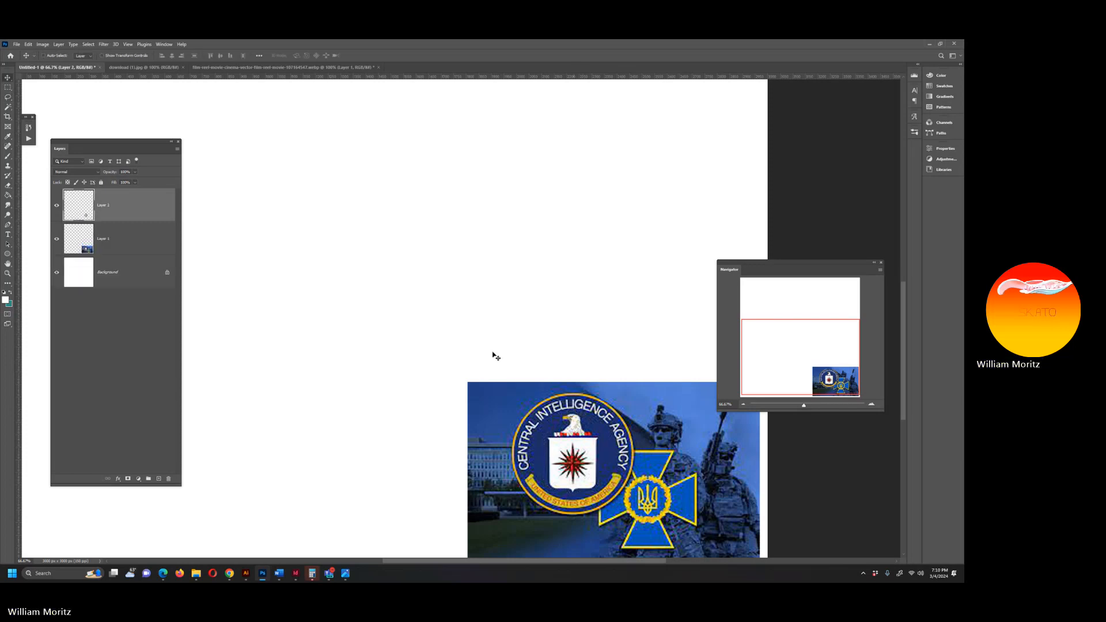
Move the eagle-and-shield cut-out onto the blank area above the CIA image and enlarge it proportionally.
{"action": "left_click_drag", "start_coordinate": [592, 465], "coordinate": [334, 172]}
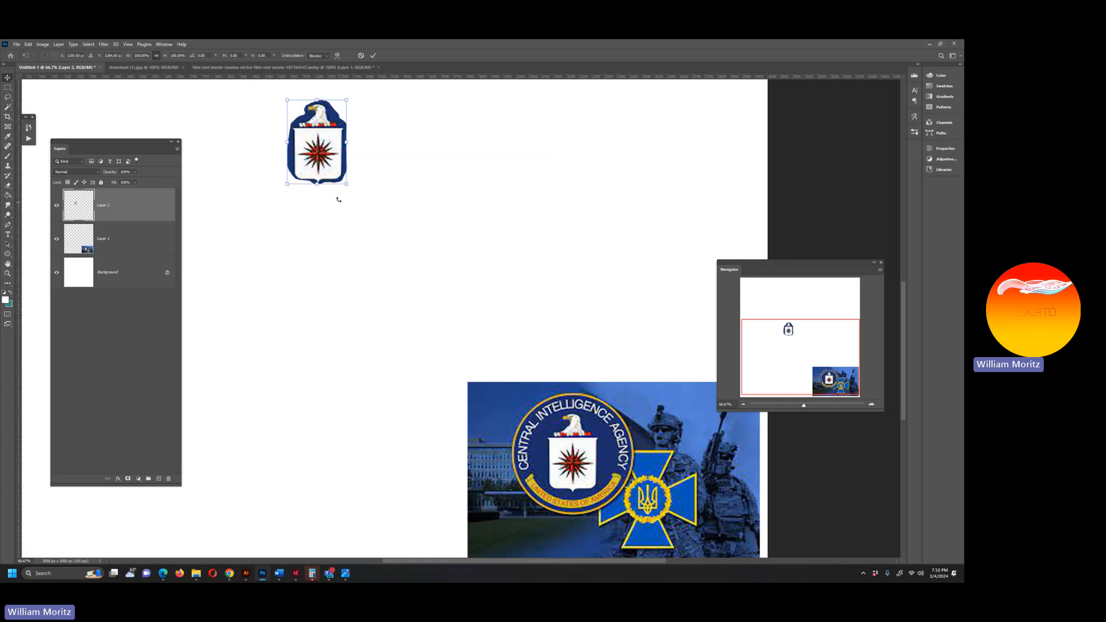
{"action": "key", "text": "ctrl+t"}
{"action": "left_click_drag", "start_coordinate": [346, 185], "coordinate": [390, 245]}
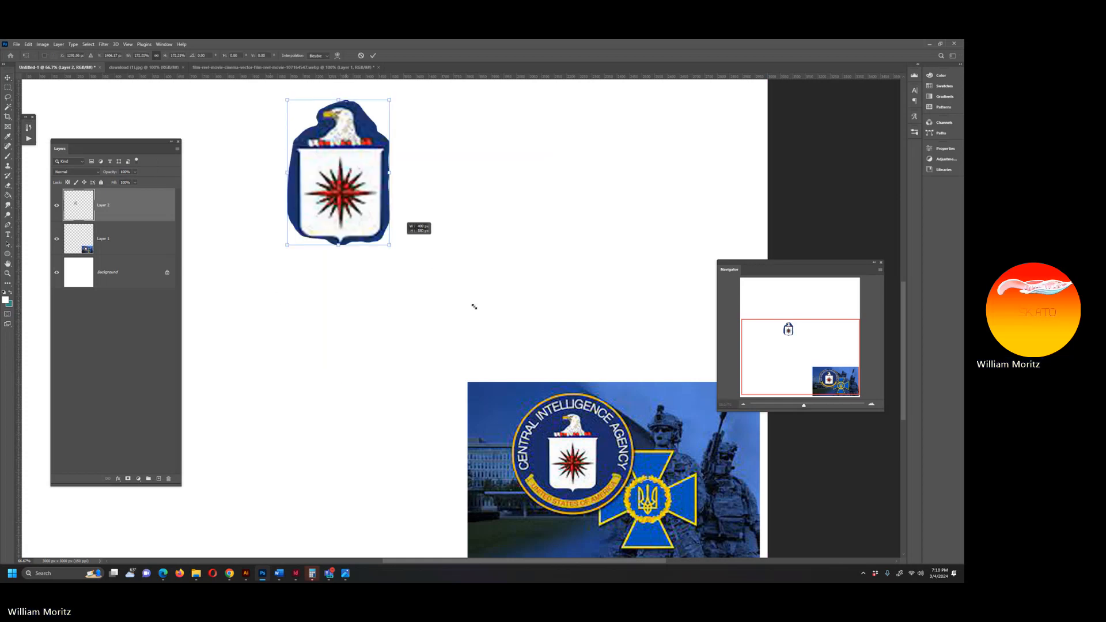
{"action": "left_click_drag", "start_coordinate": [474, 307], "coordinate": [473, 306]}
{"action": "key", "text": "Return"}
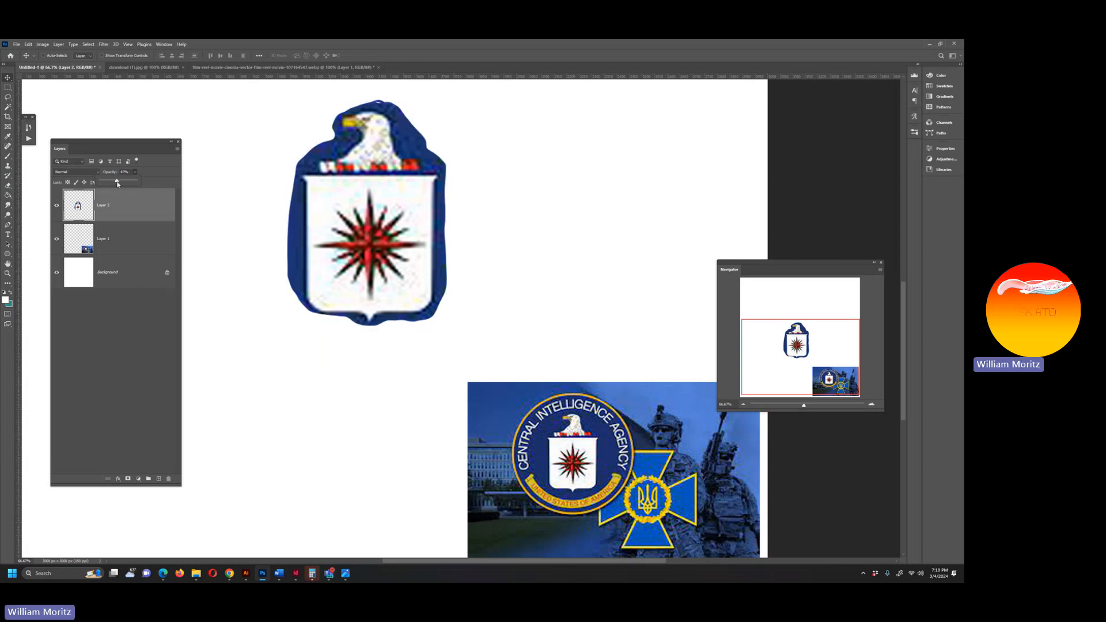
Lower the opacity of the eagle-and-shield layer for tracing and hide the original CIA image layer.
{"action": "left_click_drag", "start_coordinate": [117, 184], "coordinate": [105, 189]}
{"action": "left_click", "coordinate": [57, 240]}
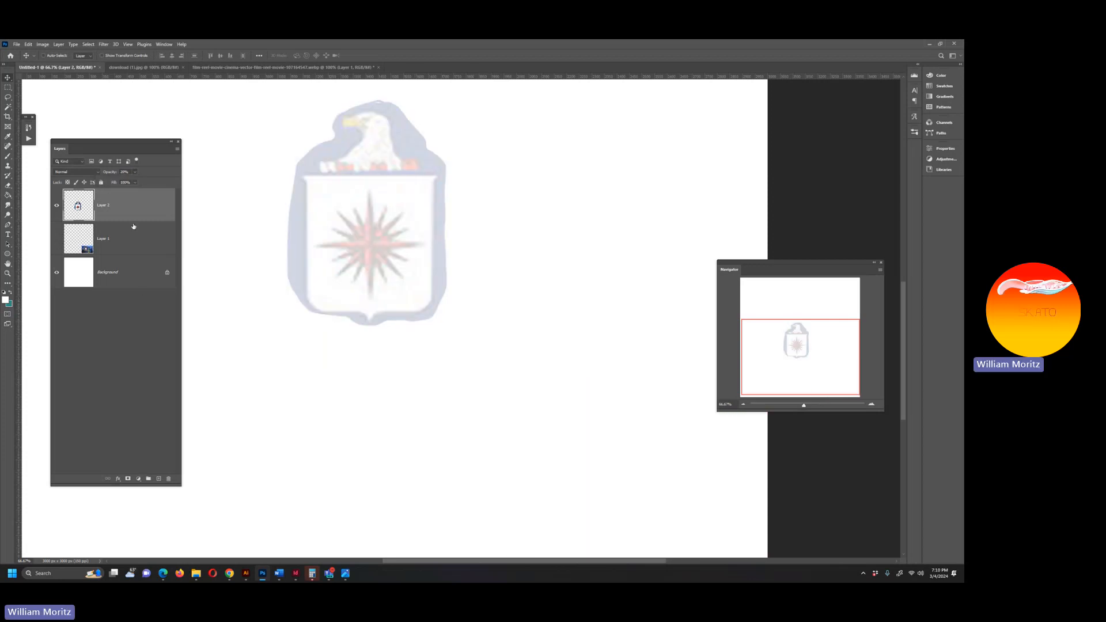
Add a new empty layer above the faded emblem and set the foreground colour to orange.
{"action": "left_click", "coordinate": [160, 478]}
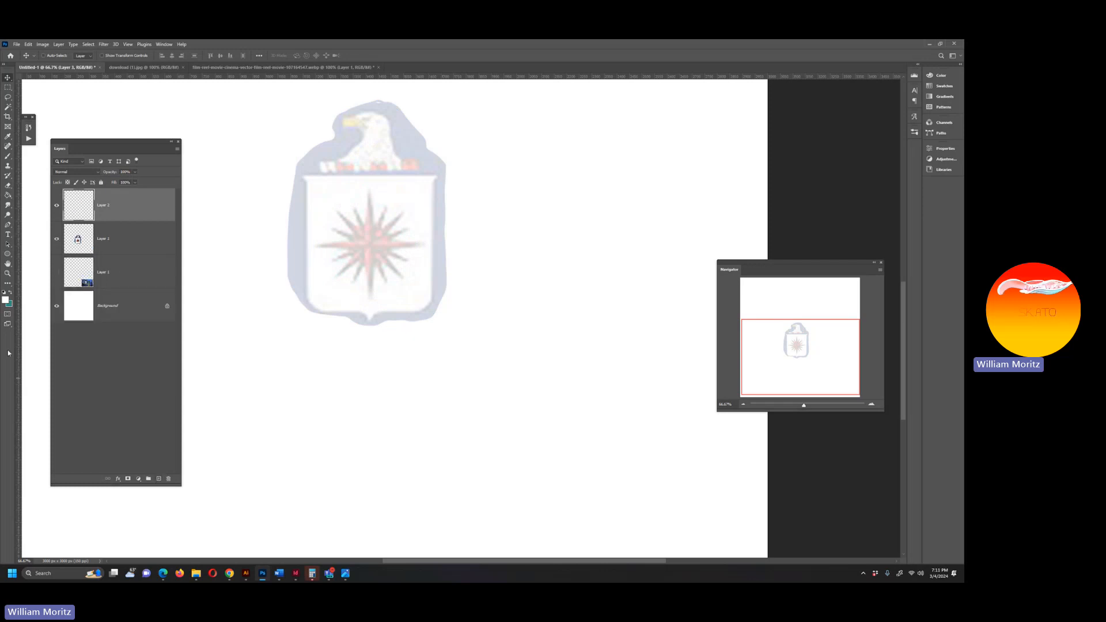
{"action": "left_click", "coordinate": [10, 293]}
{"action": "left_click", "coordinate": [6, 299]}
{"action": "left_click_drag", "start_coordinate": [476, 470], "coordinate": [475, 474]}
{"action": "left_click", "coordinate": [460, 392]}
{"action": "left_click", "coordinate": [543, 379]}
{"action": "scroll", "coordinate": [213, 352], "scroll_direction": "up", "scroll_amount": 1}
Choose the MB Lineart Rough brush for the Brush tool.
{"action": "key", "text": "b"}
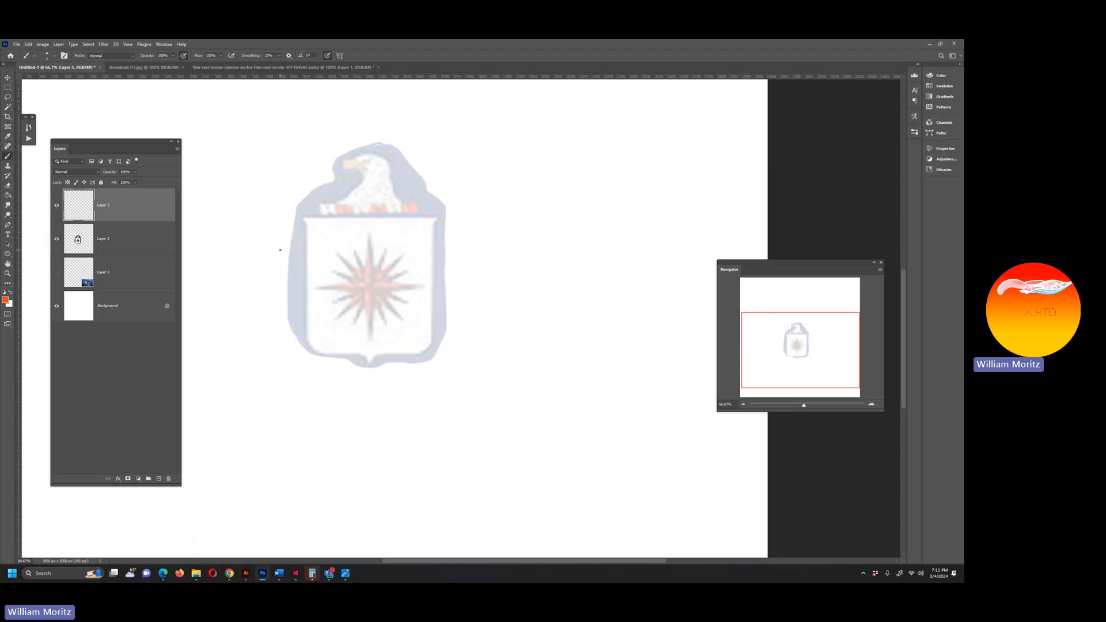
{"action": "left_click", "coordinate": [54, 57]}
{"action": "scroll", "coordinate": [97, 161], "scroll_direction": "down", "scroll_amount": 5}
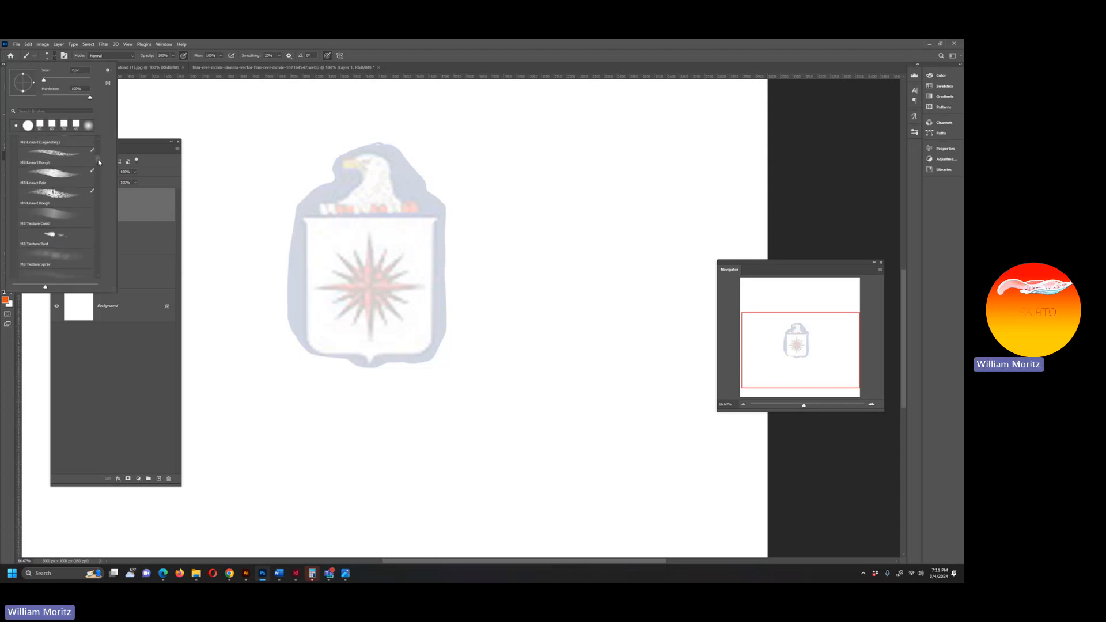
{"action": "scroll", "coordinate": [98, 162], "scroll_direction": "up", "scroll_amount": 1}
{"action": "left_click", "coordinate": [56, 202]}
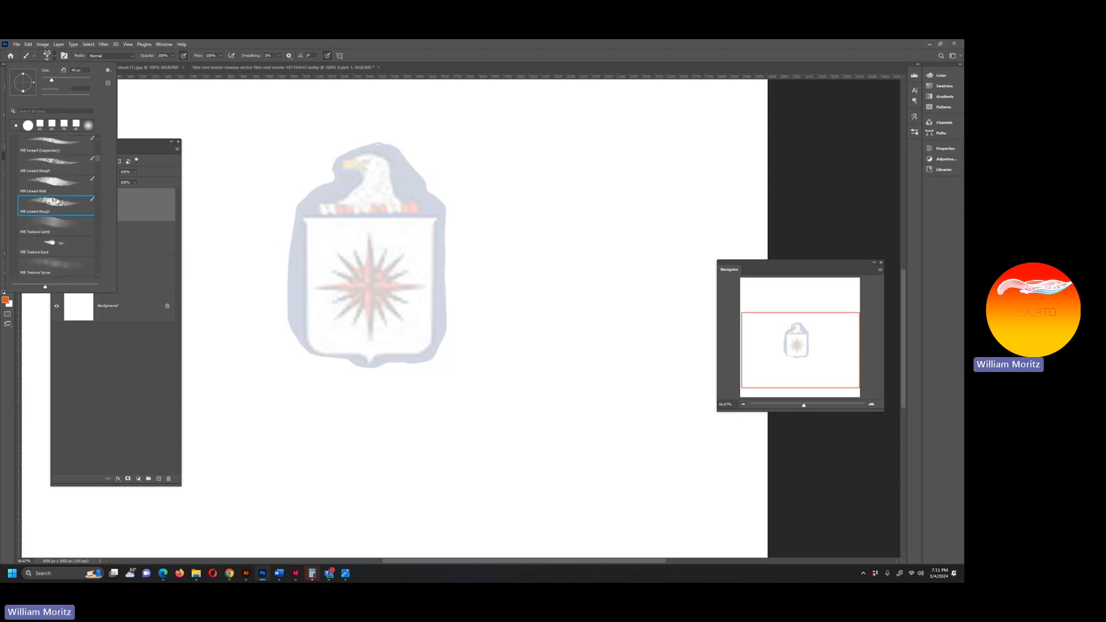
{"action": "left_click", "coordinate": [12, 412]}
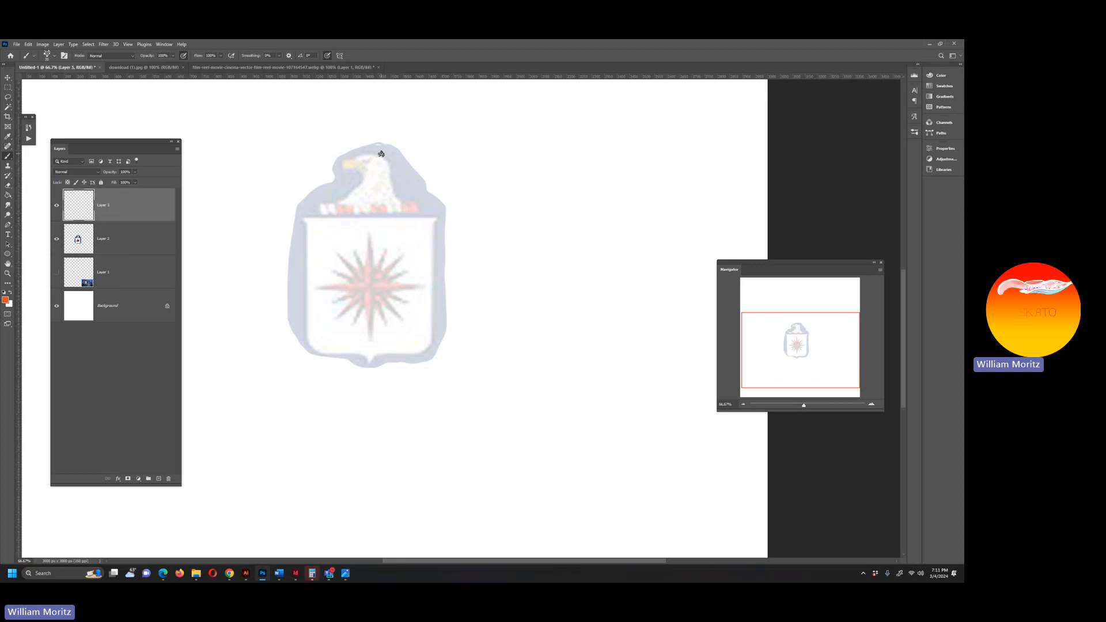
Trace the eagle's head, beak, neck and eye in orange with a thinner brush, replacing the first thick stroke.
{"action": "left_click_drag", "start_coordinate": [385, 157], "coordinate": [354, 155]}
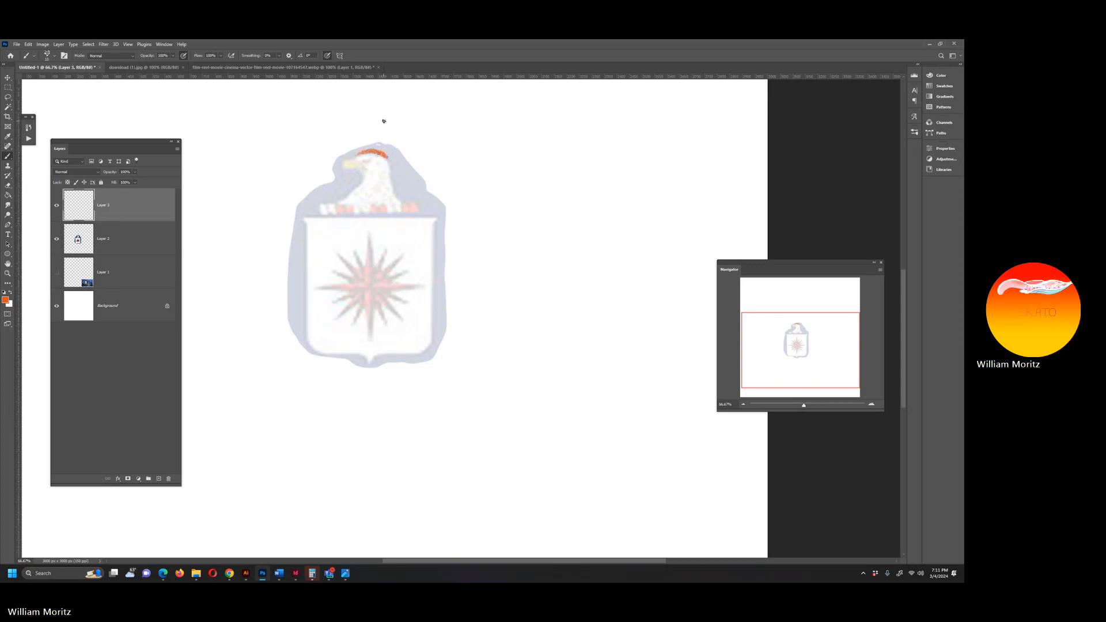
{"action": "key", "text": "ctrl+z"}
{"action": "mouse_move", "coordinate": [388, 159]}
{"action": "left_mouse_down"}
{"action": "mouse_move", "coordinate": [343, 160]}
{"action": "mouse_move", "coordinate": [341, 172]}
{"action": "mouse_move", "coordinate": [368, 166]}
{"action": "mouse_move", "coordinate": [346, 197]}
{"action": "left_mouse_up"}
{"action": "left_click_drag", "start_coordinate": [385, 156], "coordinate": [395, 189]}
{"action": "right_click", "coordinate": [397, 192]}
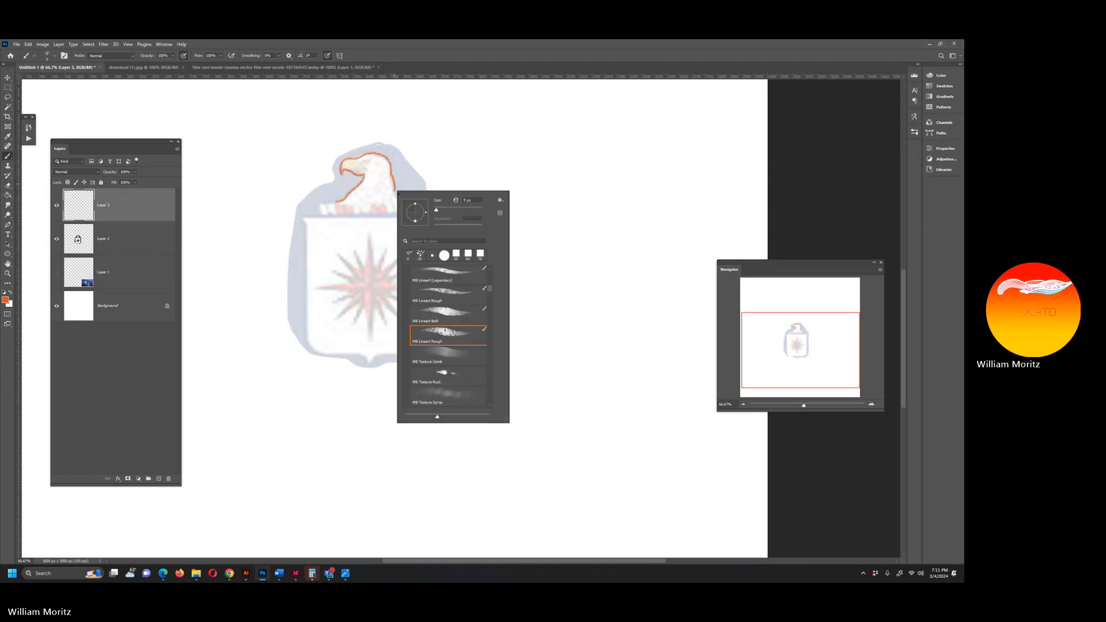
{"action": "left_click", "coordinate": [392, 166]}
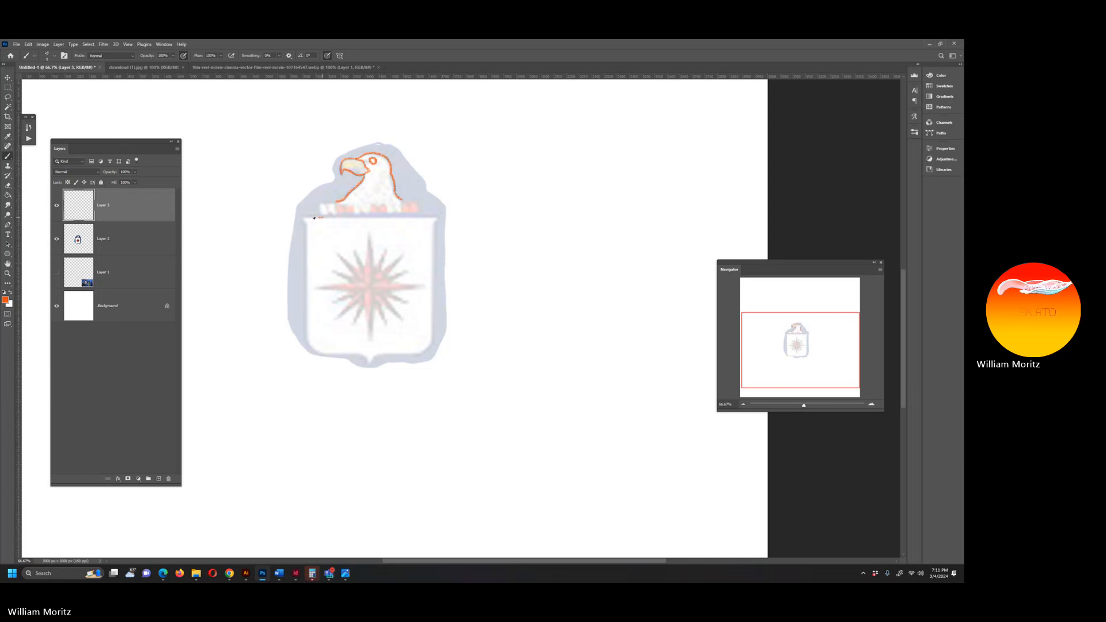
Trace the shield's outline and the twisted band beneath the eagle in orange.
{"action": "left_click_drag", "start_coordinate": [314, 218], "coordinate": [306, 225]}
{"action": "mouse_move", "coordinate": [435, 218]}
{"action": "left_mouse_down"}
{"action": "mouse_move", "coordinate": [323, 216]}
{"action": "mouse_move", "coordinate": [308, 318]}
{"action": "mouse_move", "coordinate": [330, 349]}
{"action": "left_mouse_up"}
{"action": "mouse_move", "coordinate": [433, 229]}
{"action": "left_mouse_down"}
{"action": "mouse_move", "coordinate": [427, 349]}
{"action": "mouse_move", "coordinate": [371, 363]}
{"action": "mouse_move", "coordinate": [324, 351]}
{"action": "left_mouse_up"}
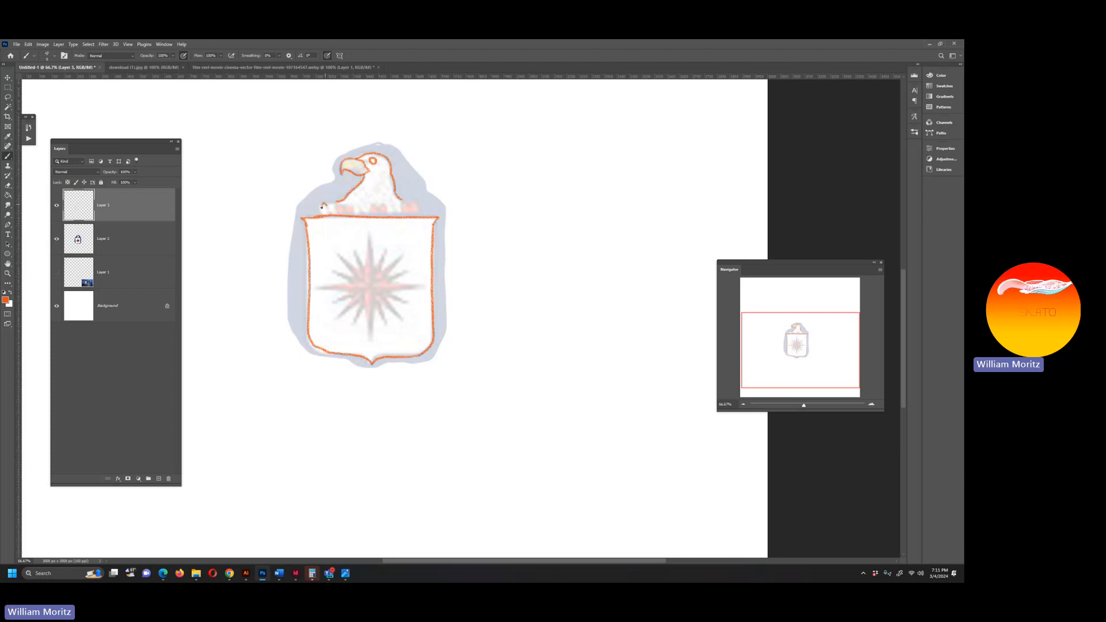
{"action": "left_click_drag", "start_coordinate": [322, 207], "coordinate": [411, 204]}
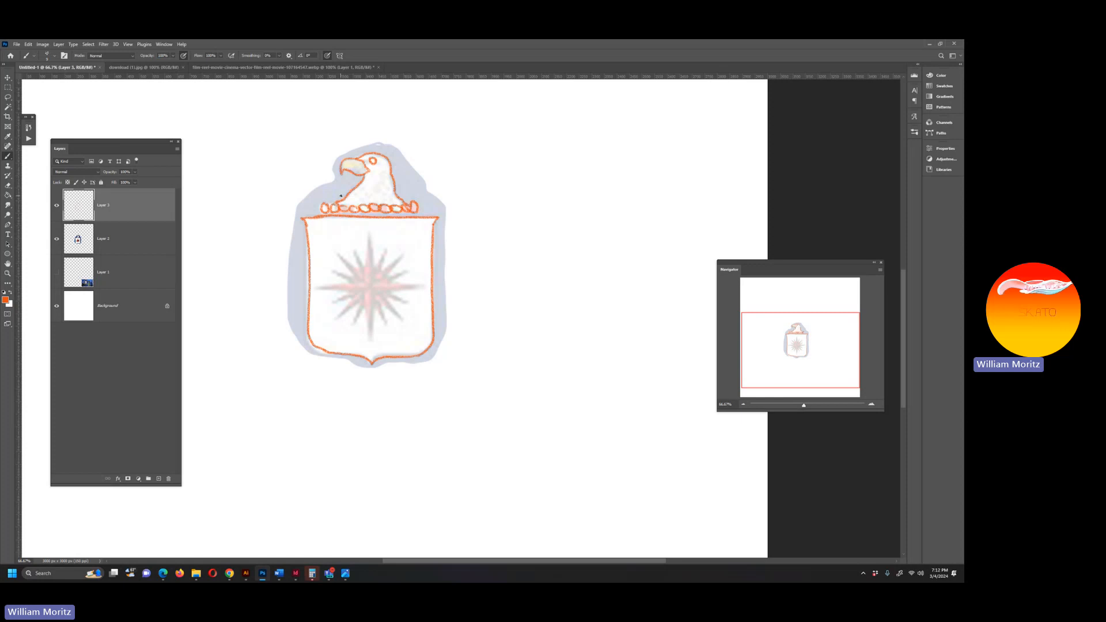
Place REEEL.png as an embedded image and scale it down to fit inside the shield.
{"action": "scroll", "coordinate": [341, 195], "scroll_direction": "up", "scroll_amount": 1}
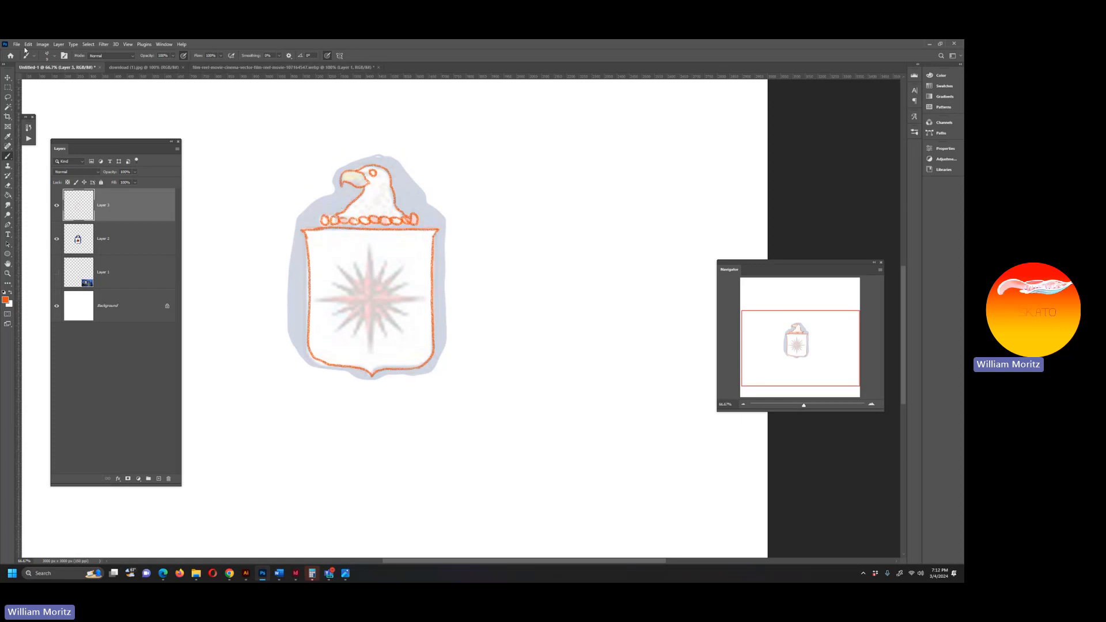
{"action": "left_click", "coordinate": [17, 44]}
{"action": "left_click", "coordinate": [35, 188]}
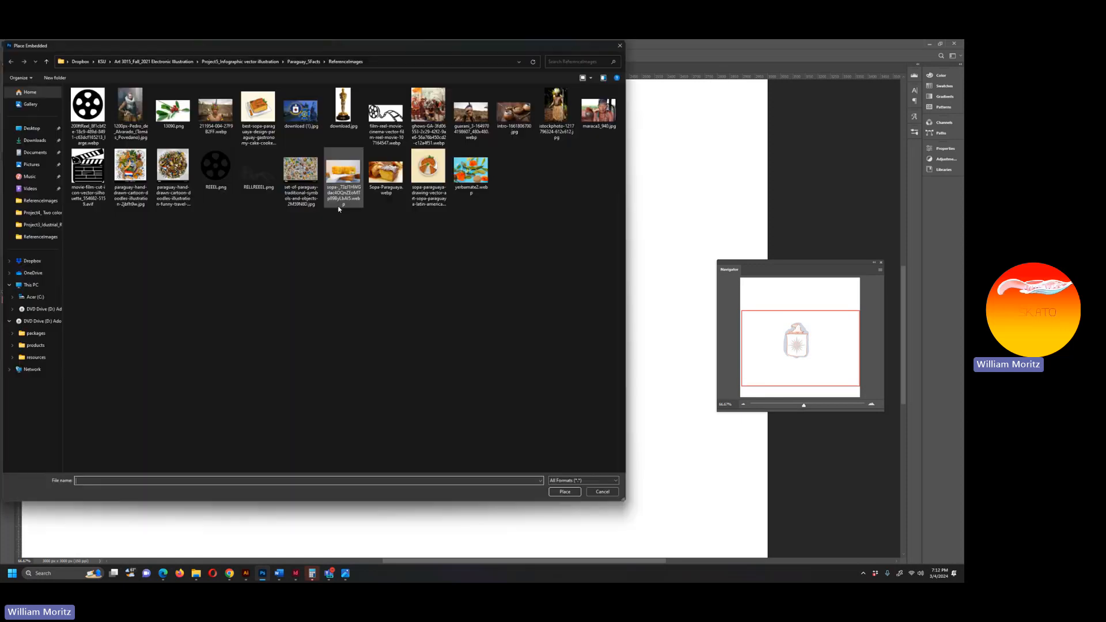
{"action": "left_click", "coordinate": [216, 170]}
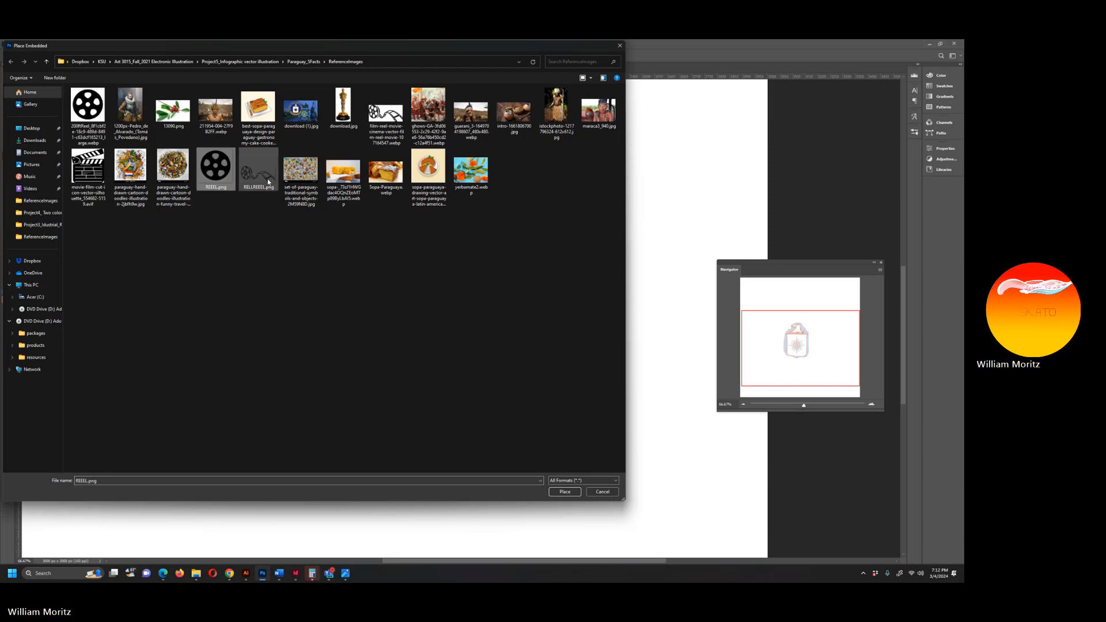
{"action": "left_click", "coordinate": [565, 491]}
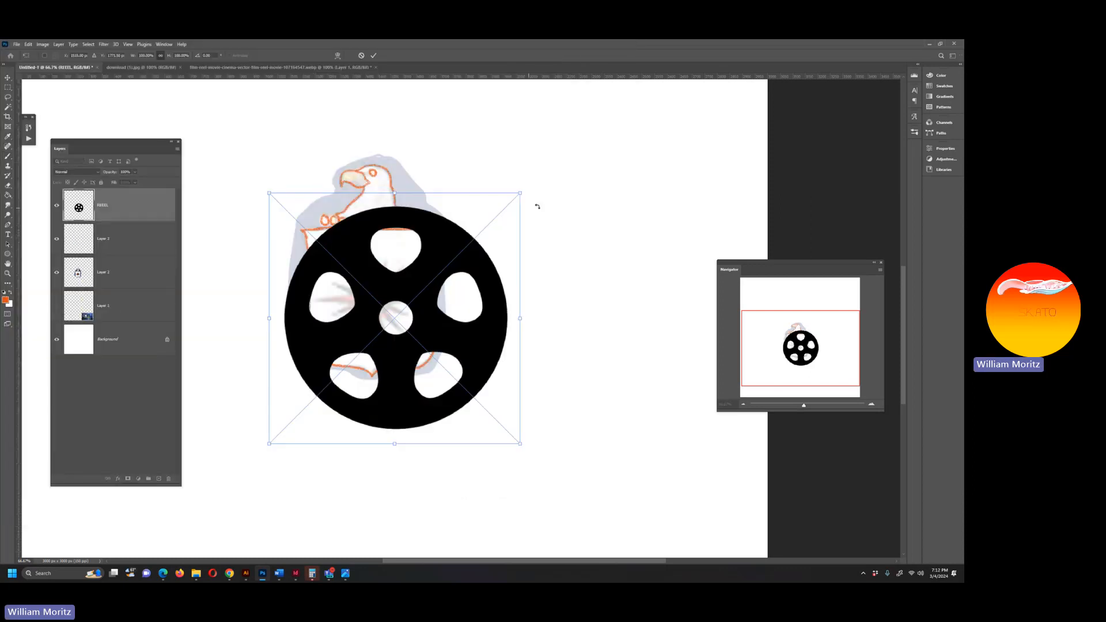
{"action": "left_click_drag", "start_coordinate": [520, 194], "coordinate": [356, 357]}
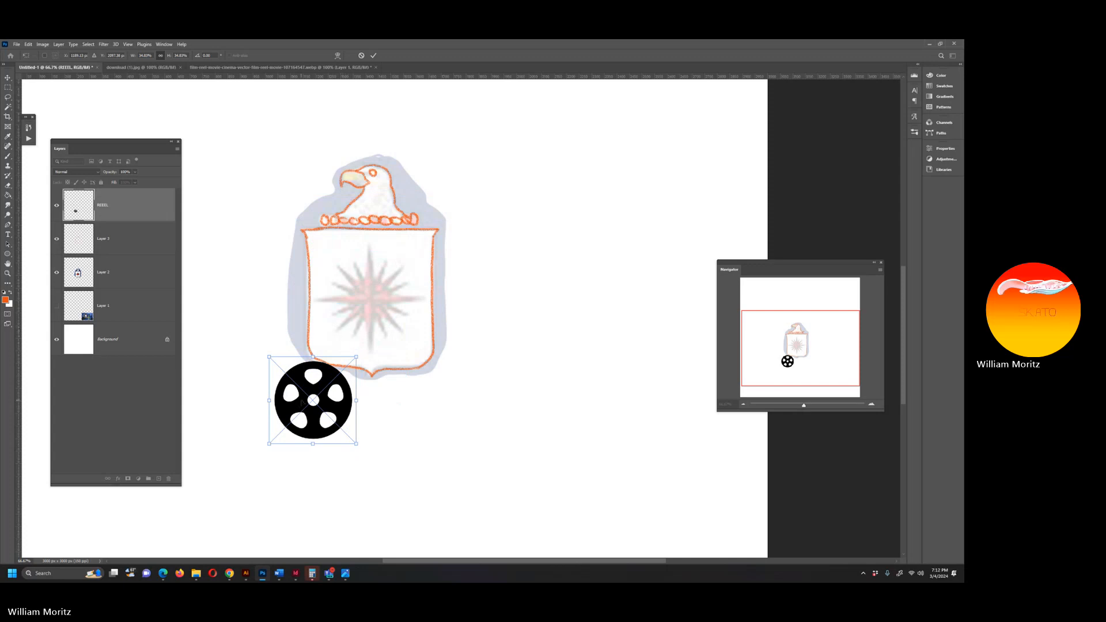
{"action": "key", "text": "Return"}
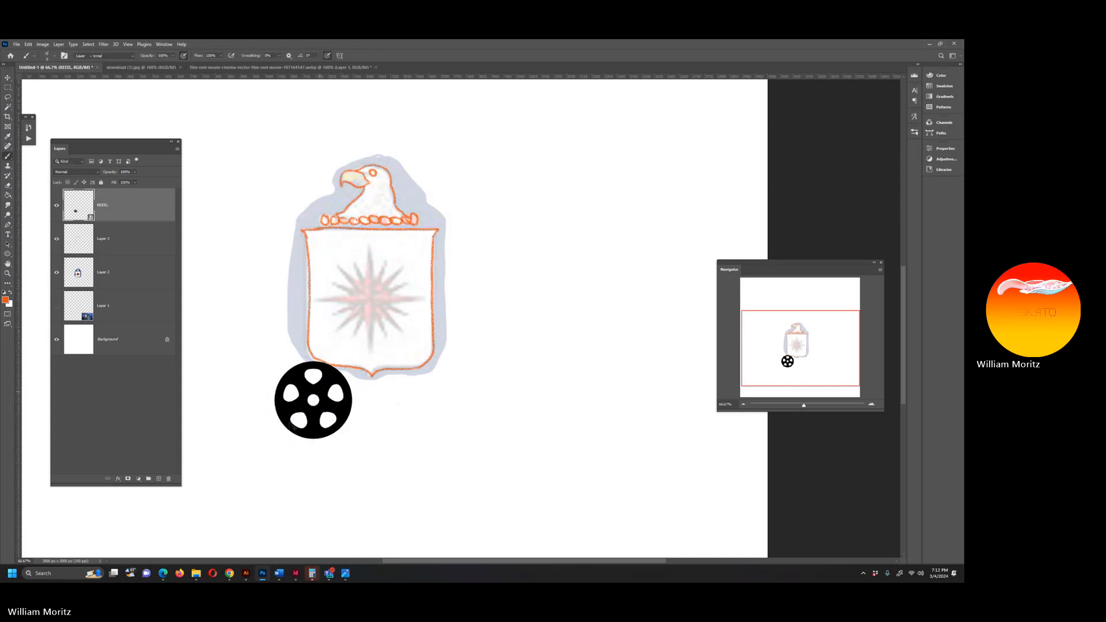
Center the film reel on the shield's star and fade its layer beneath the orange sketch layer.
{"action": "key", "text": "v"}
{"action": "mouse_move", "coordinate": [315, 421]}
{"action": "left_mouse_down"}
{"action": "mouse_move", "coordinate": [380, 310]}
{"action": "mouse_move", "coordinate": [371, 317]}
{"action": "left_mouse_up"}
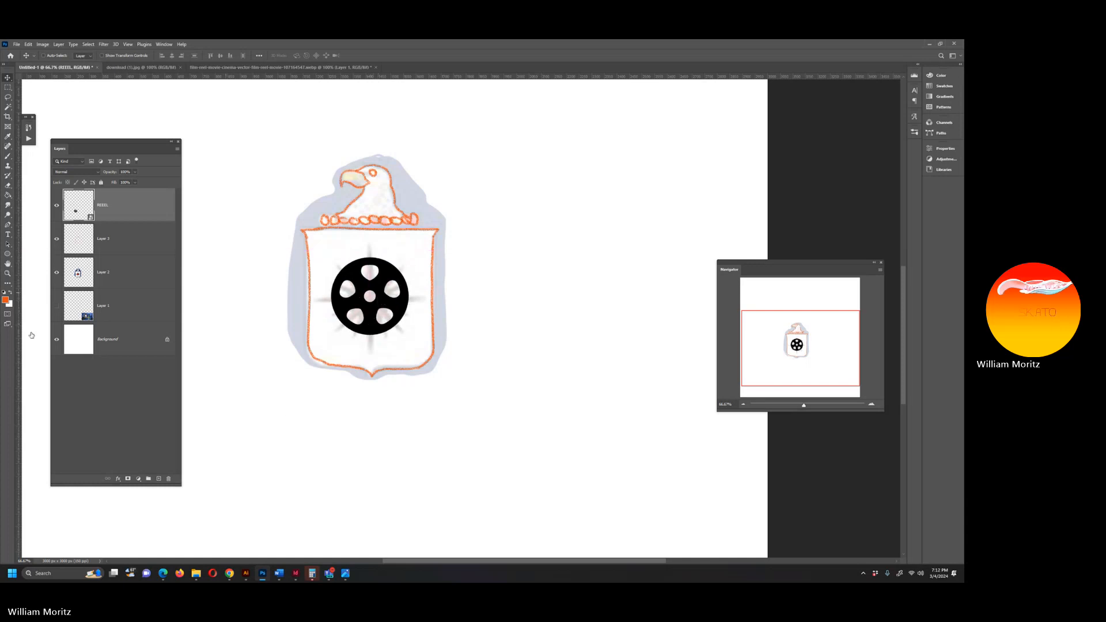
{"action": "left_click_drag", "start_coordinate": [113, 213], "coordinate": [115, 247]}
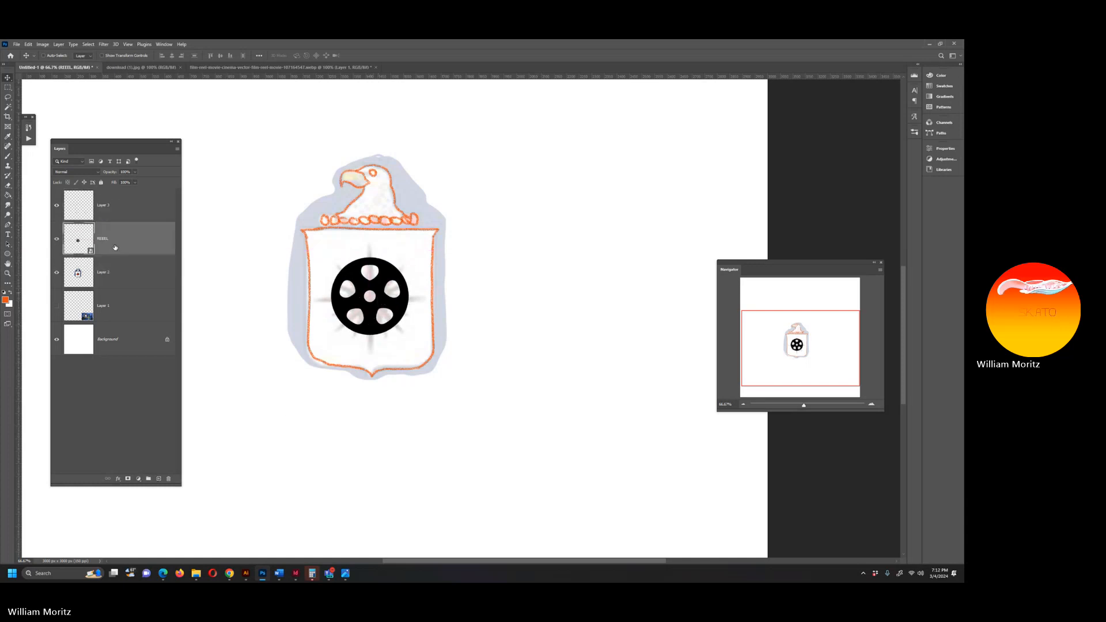
{"action": "left_click", "coordinate": [135, 172]}
{"action": "left_click_drag", "start_coordinate": [124, 181], "coordinate": [106, 182]}
Trace the film reel's rim and holes in orange on Layer 3 and hide the reel and emblem reference layers.
{"action": "left_click", "coordinate": [141, 221]}
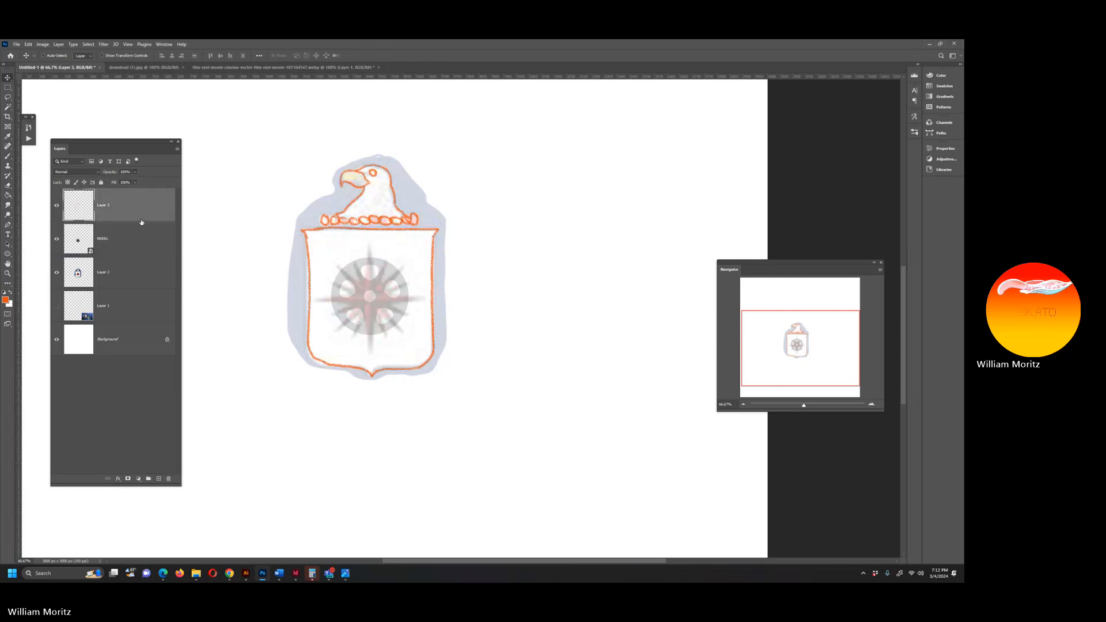
{"action": "key", "text": "b"}
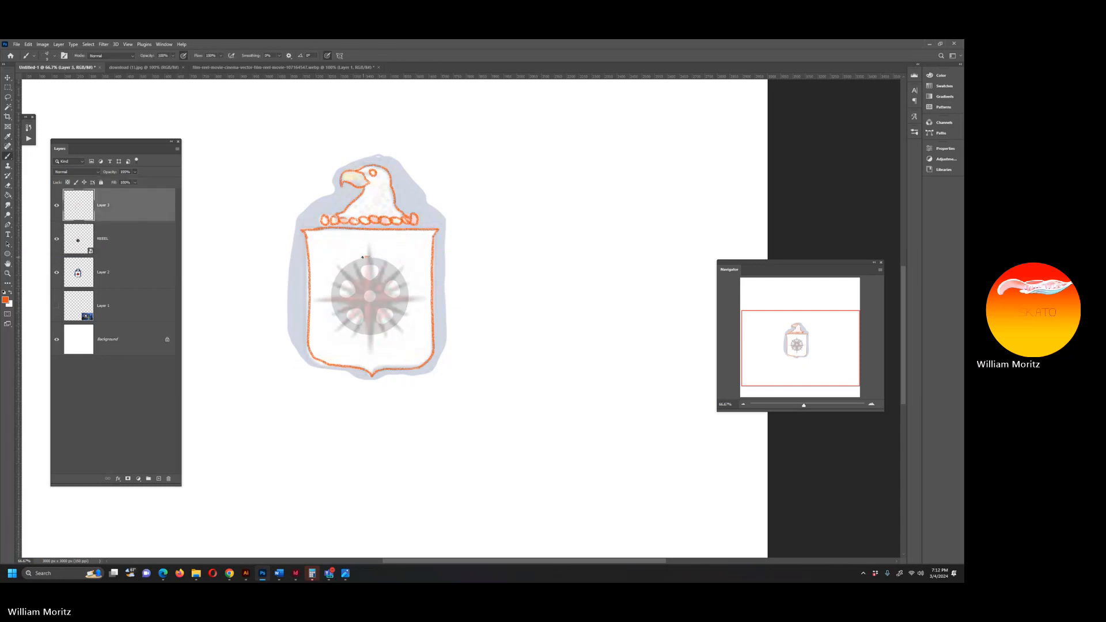
{"action": "mouse_move", "coordinate": [368, 257]}
{"action": "left_mouse_down"}
{"action": "mouse_move", "coordinate": [332, 286]}
{"action": "mouse_move", "coordinate": [341, 323]}
{"action": "mouse_move", "coordinate": [364, 335]}
{"action": "mouse_move", "coordinate": [396, 324]}
{"action": "mouse_move", "coordinate": [408, 287]}
{"action": "mouse_move", "coordinate": [388, 259]}
{"action": "mouse_move", "coordinate": [360, 258]}
{"action": "mouse_move", "coordinate": [376, 267]}
{"action": "mouse_move", "coordinate": [362, 270]}
{"action": "mouse_move", "coordinate": [369, 280]}
{"action": "mouse_move", "coordinate": [377, 265]}
{"action": "mouse_move", "coordinate": [352, 282]}
{"action": "left_mouse_up"}
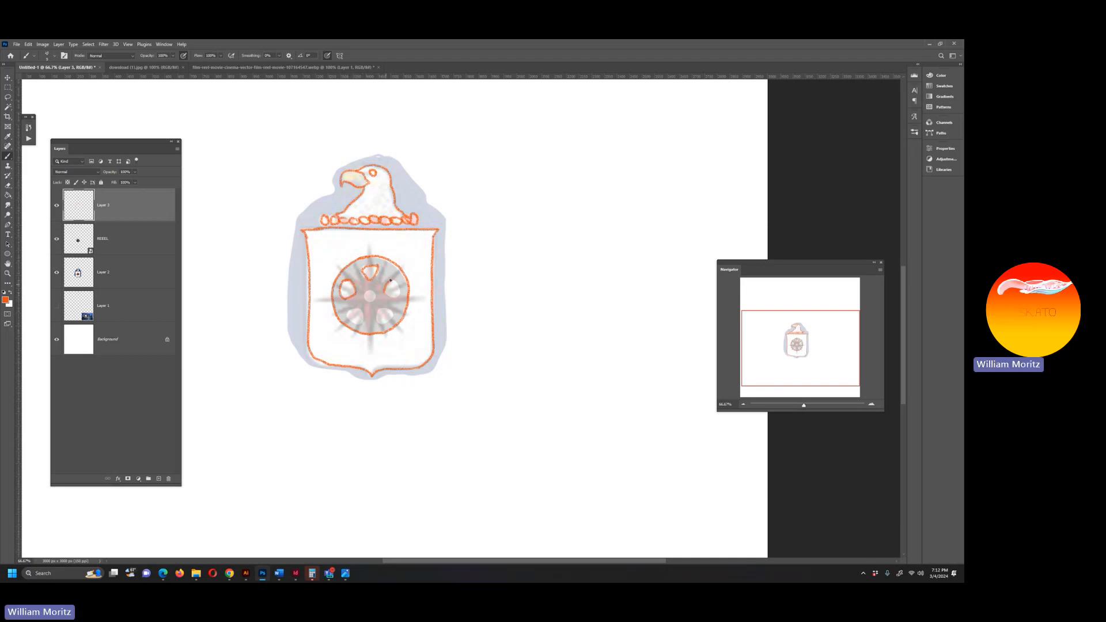
{"action": "mouse_move", "coordinate": [399, 293]}
{"action": "left_mouse_down"}
{"action": "mouse_move", "coordinate": [383, 325]}
{"action": "mouse_move", "coordinate": [392, 311]}
{"action": "mouse_move", "coordinate": [355, 309]}
{"action": "mouse_move", "coordinate": [350, 320]}
{"action": "mouse_move", "coordinate": [366, 319]}
{"action": "mouse_move", "coordinate": [378, 291]}
{"action": "left_mouse_up"}
{"action": "left_click", "coordinate": [55, 240]}
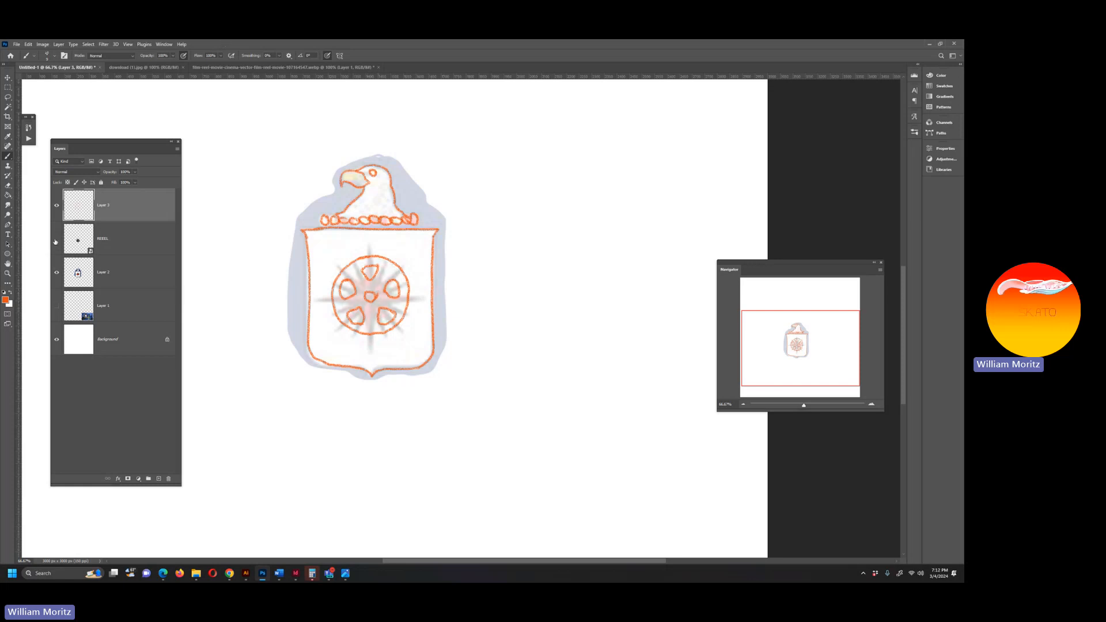
{"action": "left_click", "coordinate": [57, 275]}
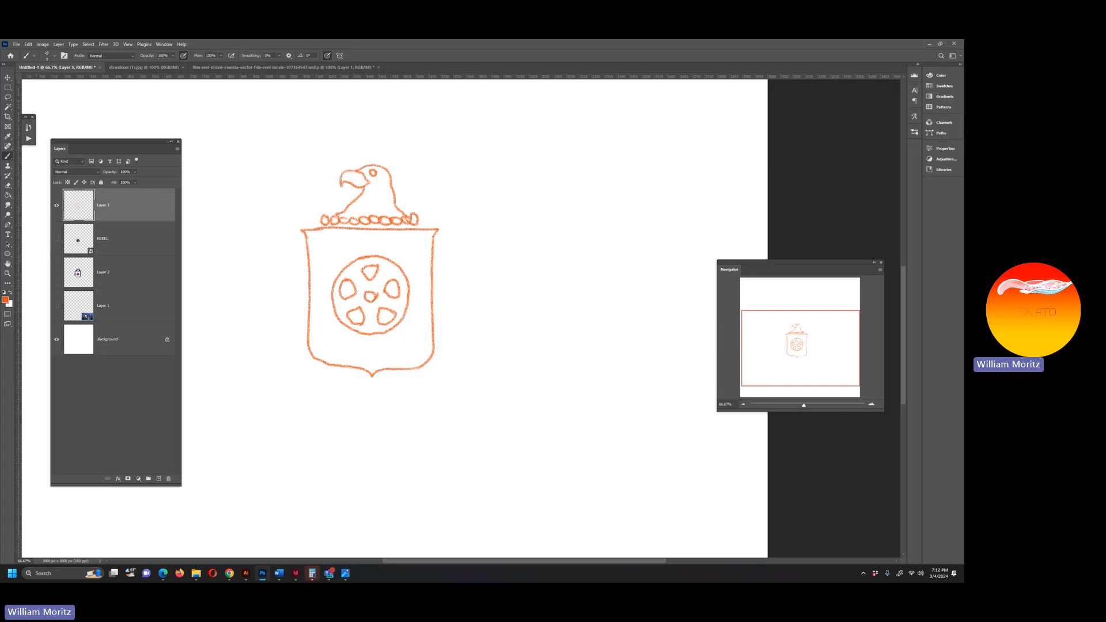
Switch to Chrome, open google.com over the dinosaur image page and search Google Images for "argo movie".
{"action": "left_click", "coordinate": [229, 573]}
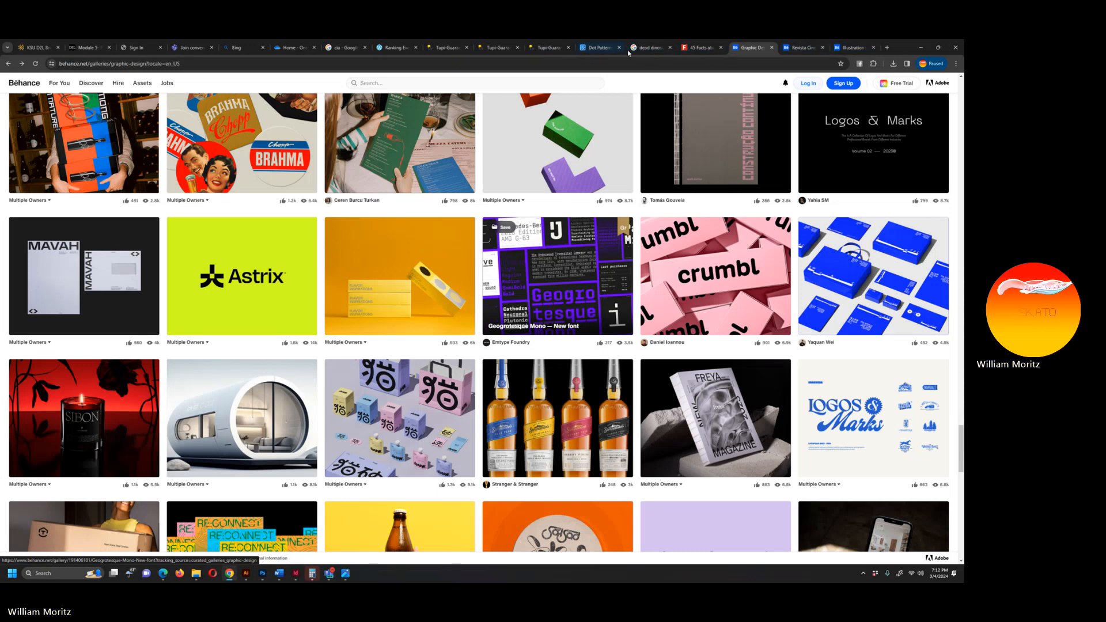
{"action": "left_click", "coordinate": [655, 48]}
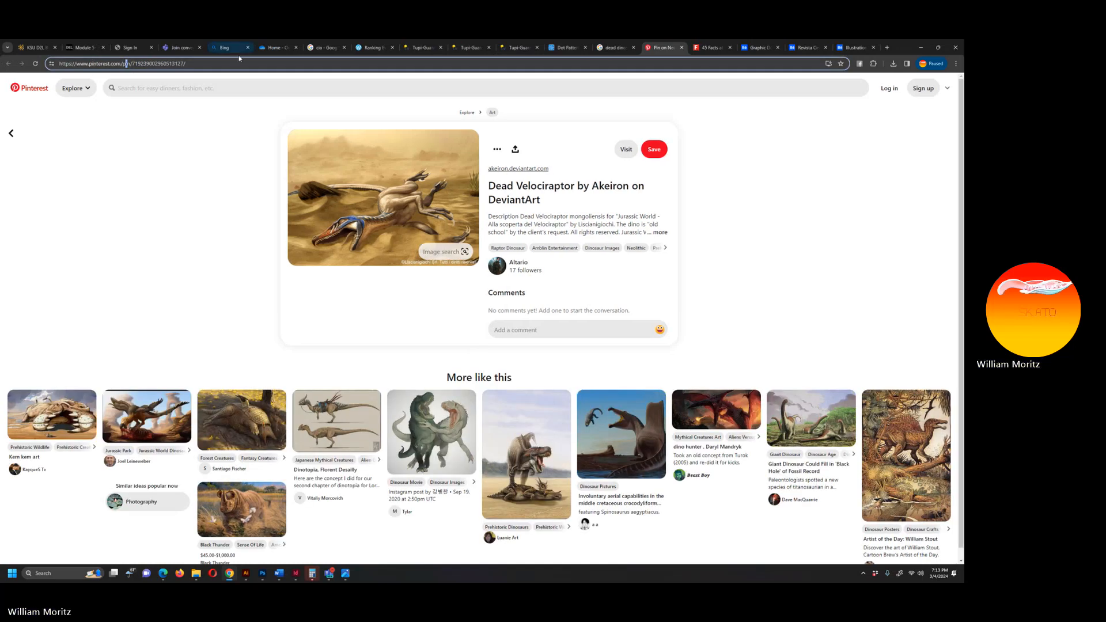
{"action": "key", "text": "ctrl+l"}
{"action": "type", "text": "google.com"}
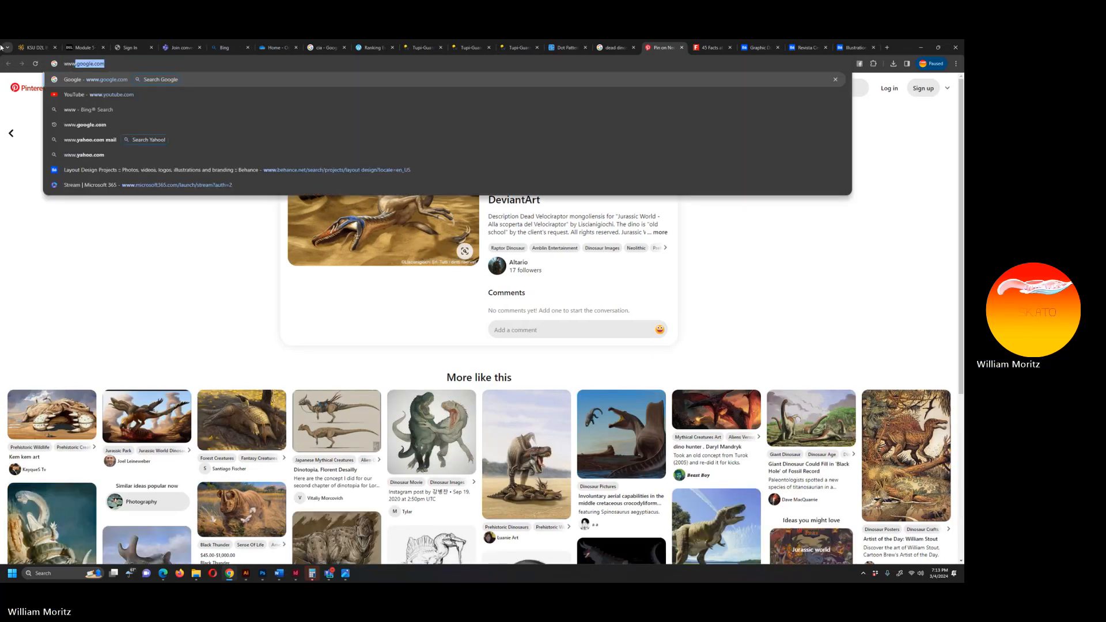
{"action": "key", "text": "Return"}
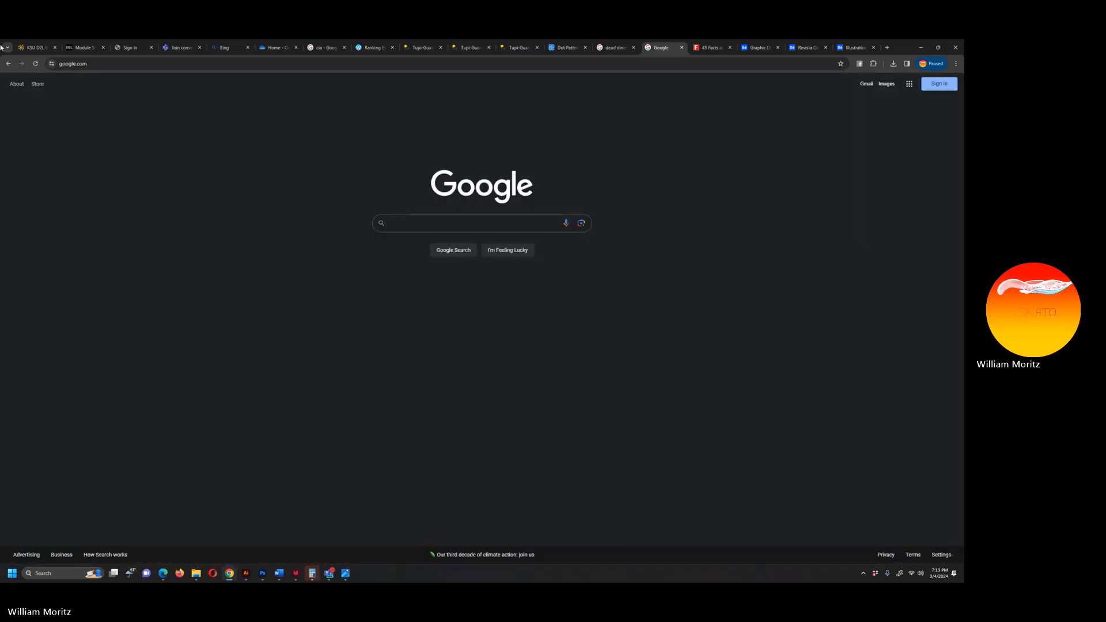
{"action": "type", "text": "argo moviw"}
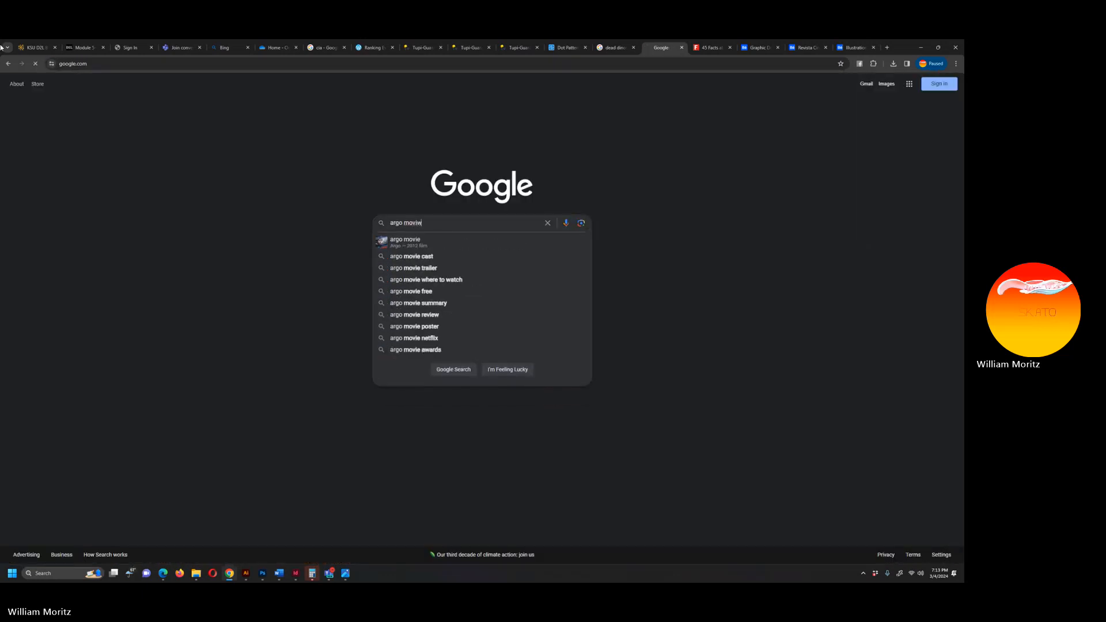
{"action": "key", "text": "Return"}
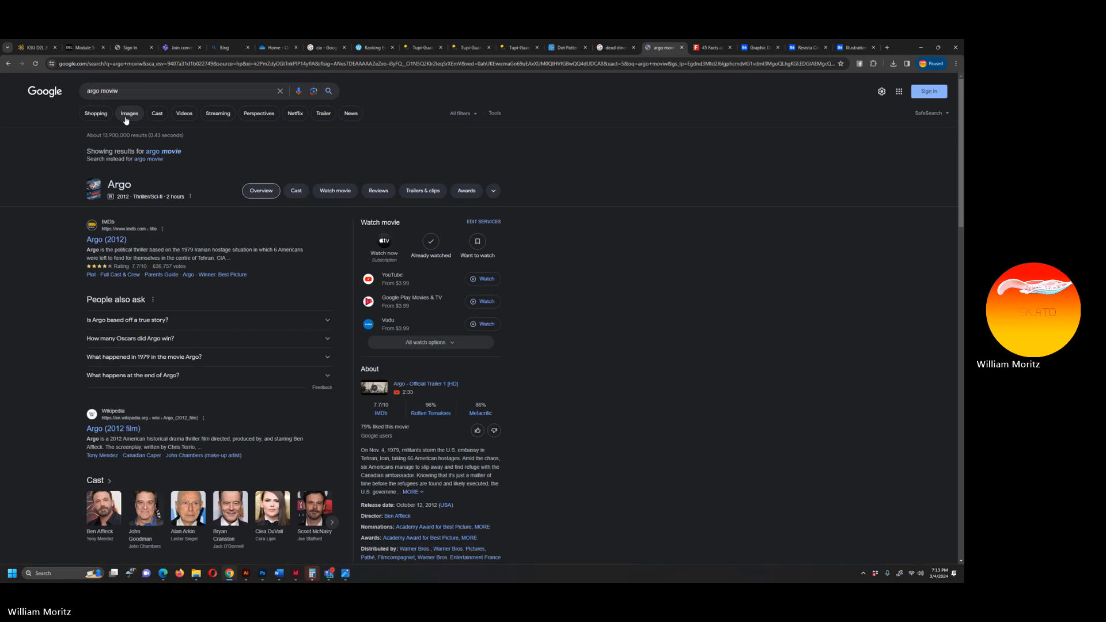
{"action": "left_click", "coordinate": [129, 116]}
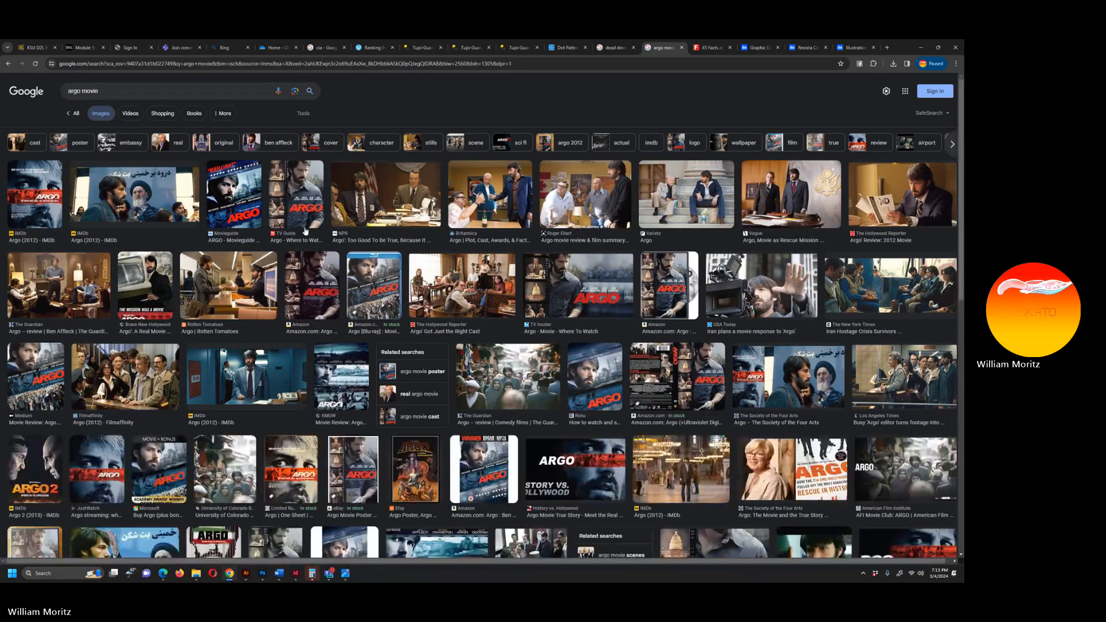
Preview the Argo book cover image from The Society of the Four Arts, then return to Photoshop.
{"action": "scroll", "coordinate": [700, 318], "scroll_direction": "down", "scroll_amount": 3}
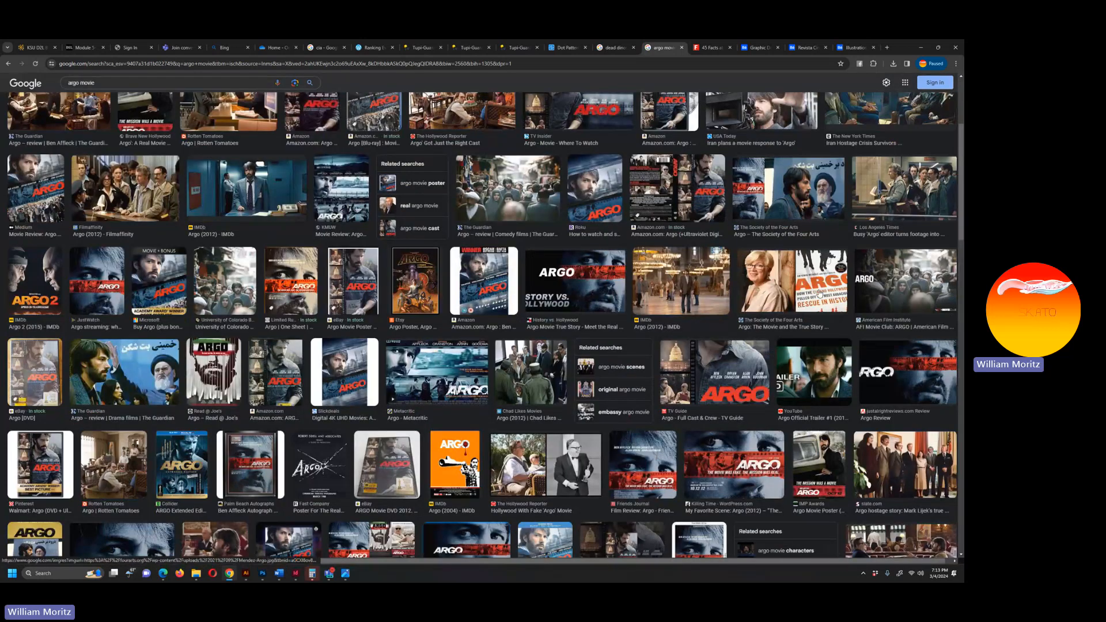
{"action": "left_click", "coordinate": [789, 285]}
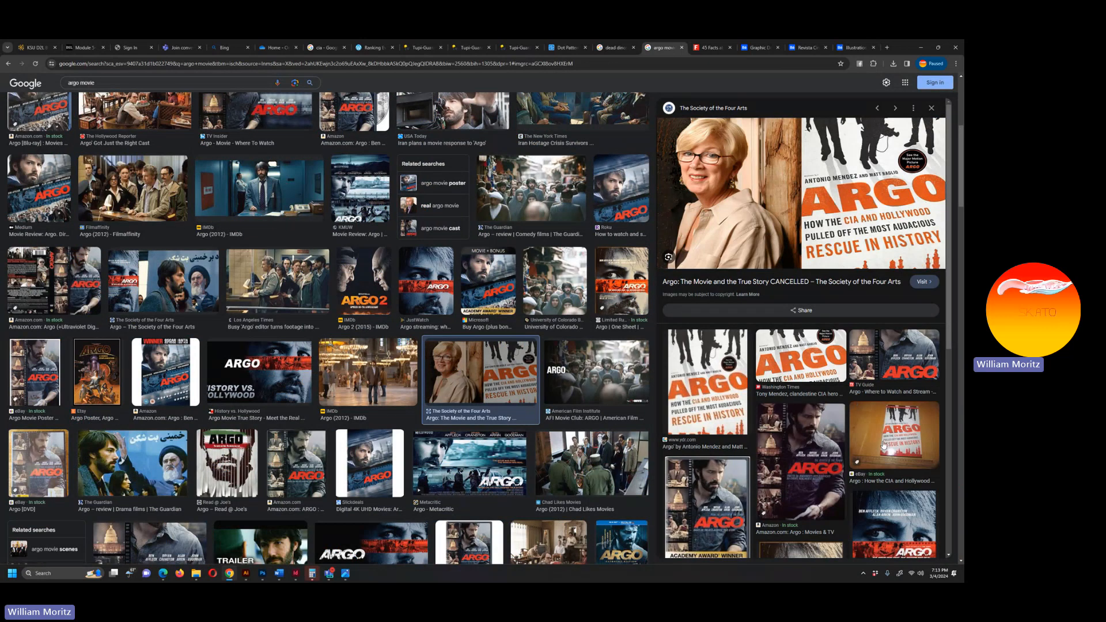
{"action": "left_click", "coordinate": [920, 49]}
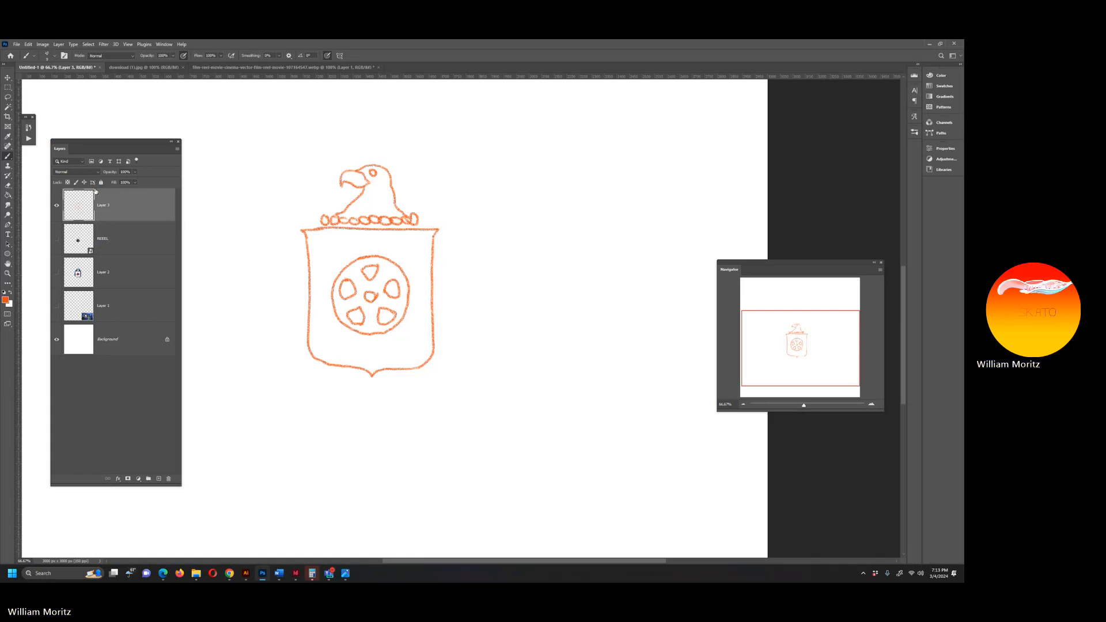
{"action": "left_click", "coordinate": [8, 88]}
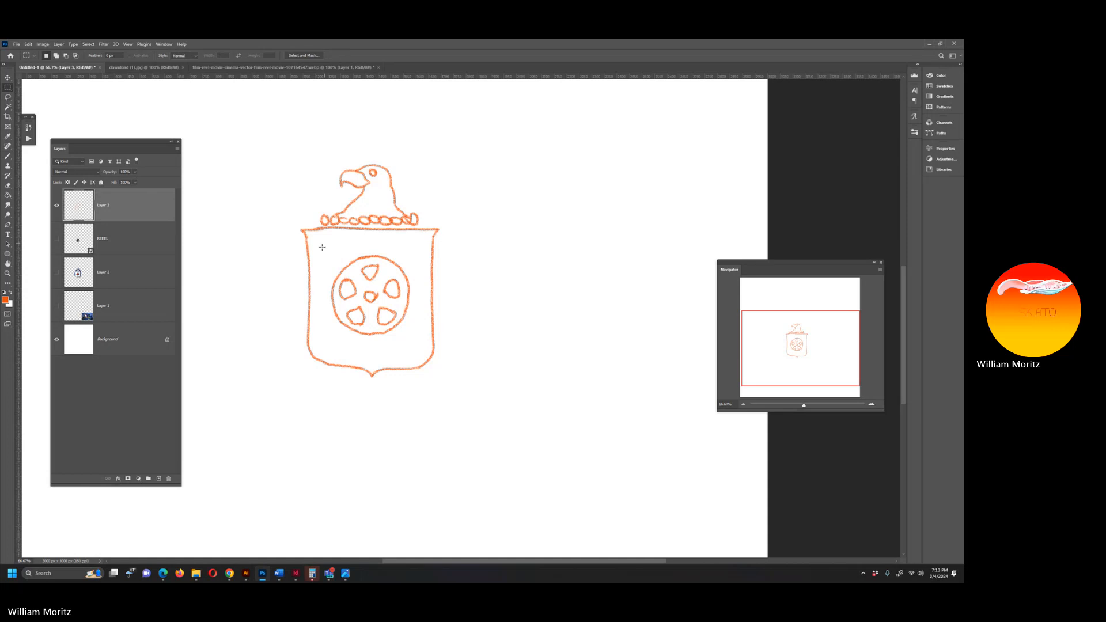
{"action": "left_click_drag", "start_coordinate": [324, 245], "coordinate": [415, 341]}
{"action": "left_click", "coordinate": [459, 286]}
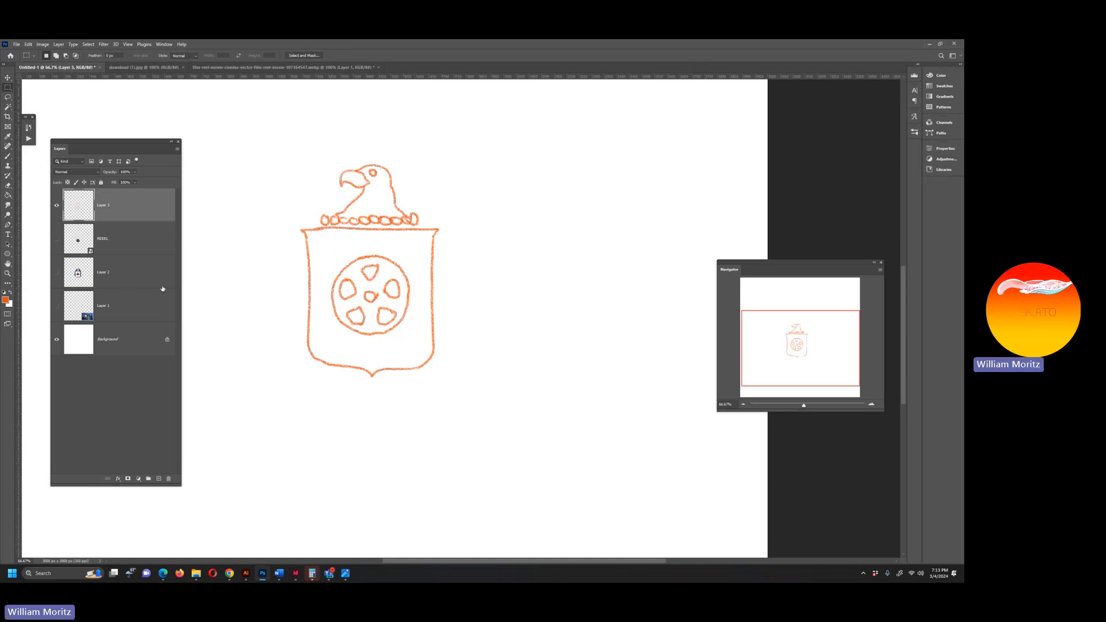
Select the shield's interior around the film reel with the Magic Wand and expand the selection by 2 pixels.
{"action": "left_click", "coordinate": [7, 107]}
{"action": "left_click", "coordinate": [321, 255]}
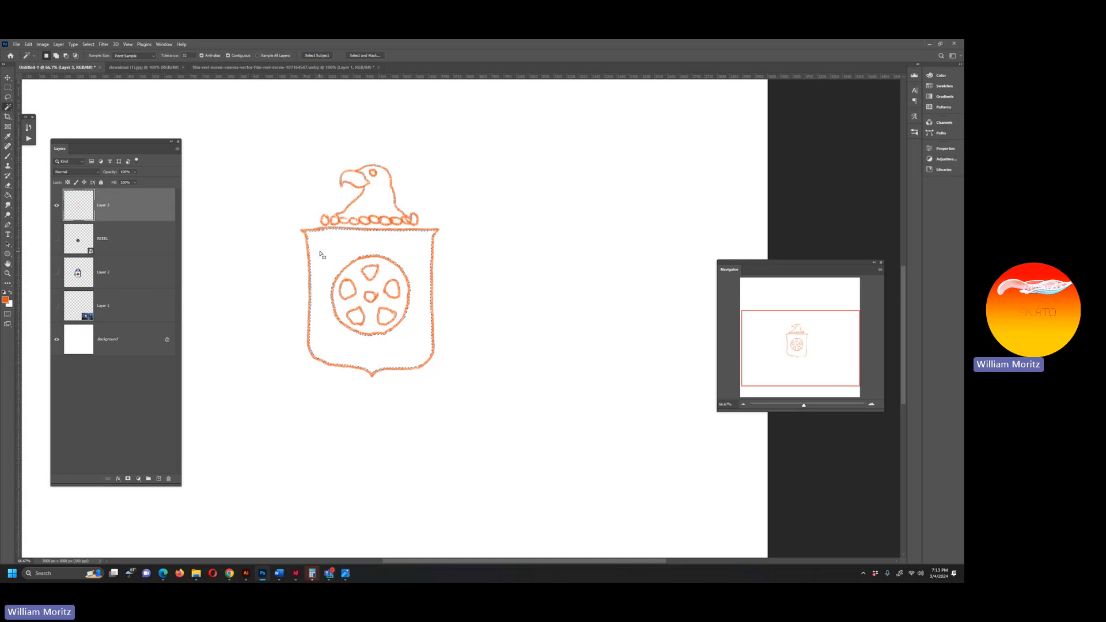
{"action": "left_click", "coordinate": [89, 45]}
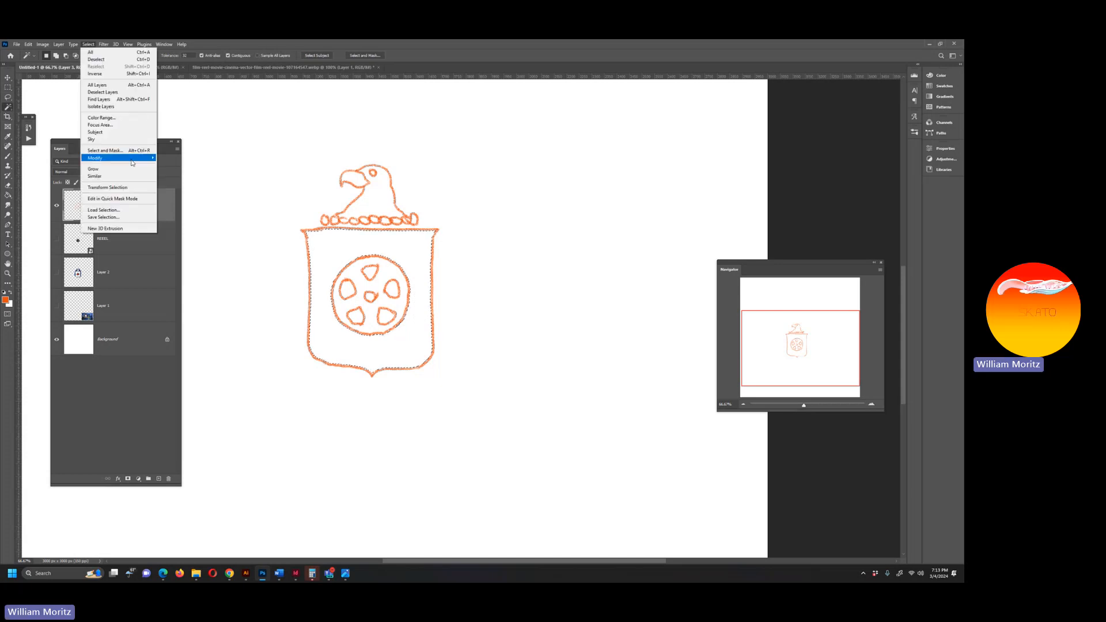
{"action": "mouse_move", "coordinate": [132, 161]}
{"action": "left_click", "coordinate": [179, 172]}
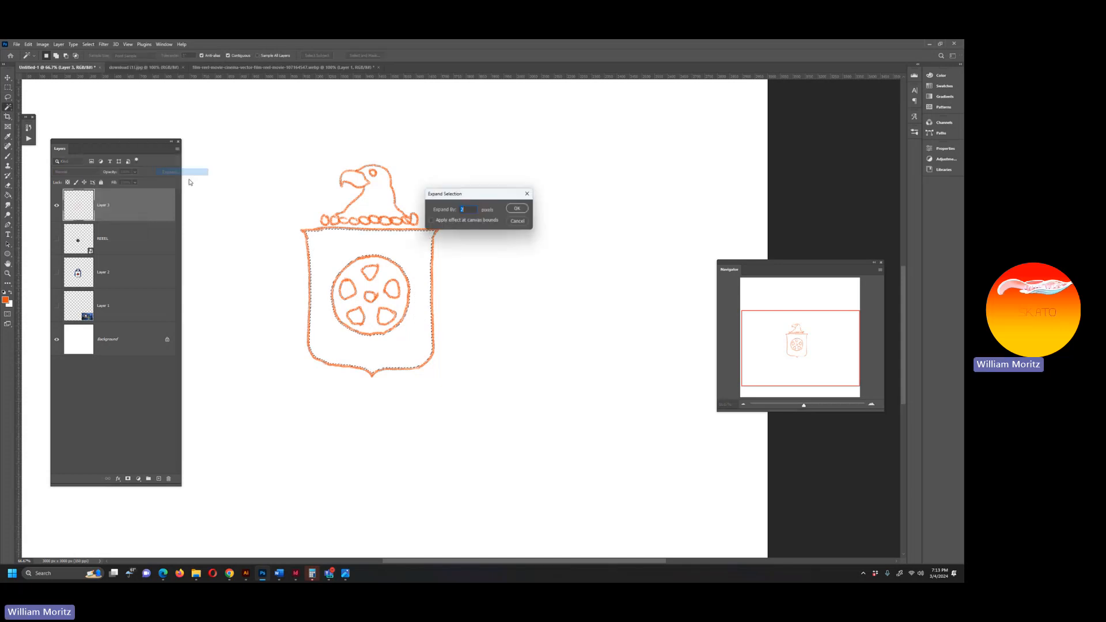
{"action": "left_click", "coordinate": [516, 208]}
Add a layer beneath the orange sketch, fill the shield selection with dark gray (RGB 46, 46, 46) and deselect it.
{"action": "left_click", "coordinate": [133, 245]}
{"action": "left_click", "coordinate": [158, 479]}
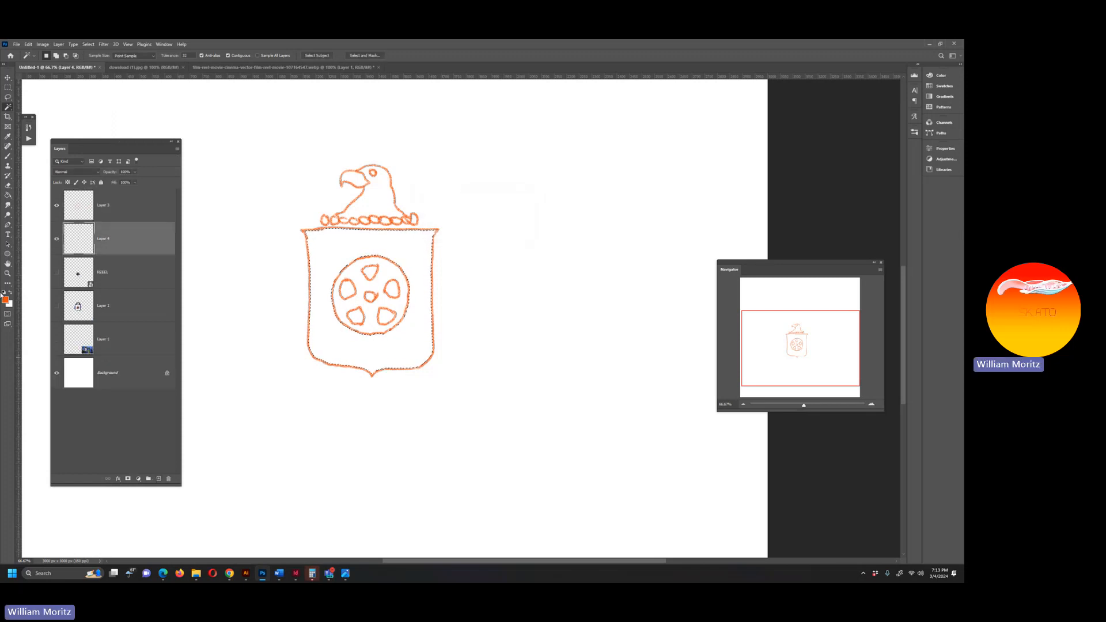
{"action": "left_click", "coordinate": [5, 299]}
{"action": "left_click", "coordinate": [370, 457]}
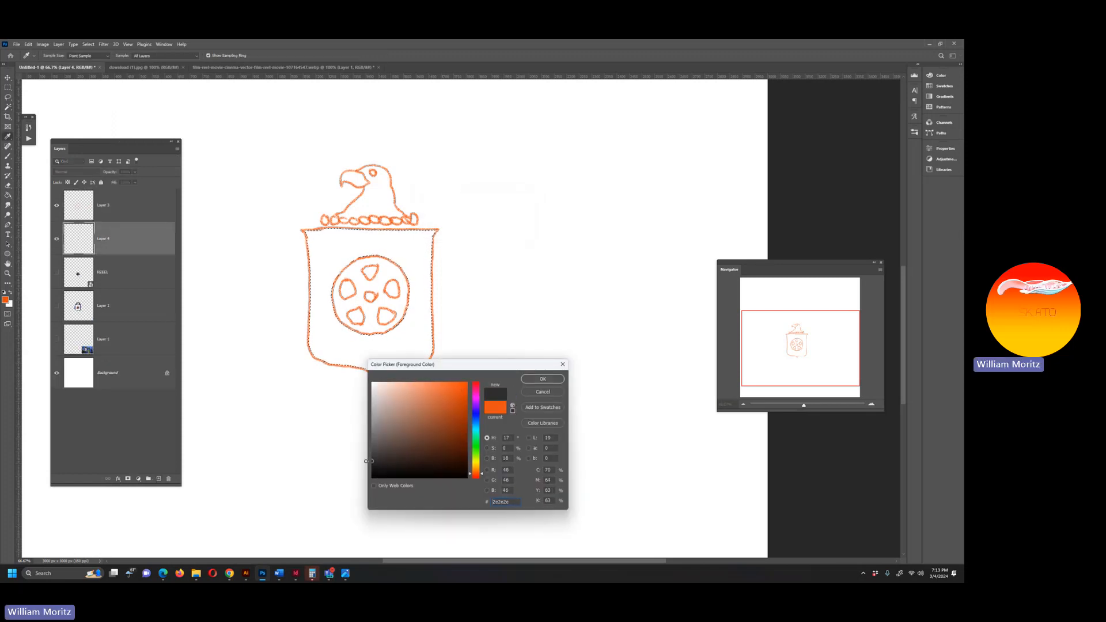
{"action": "left_click", "coordinate": [542, 378]}
{"action": "key", "text": "w"}
{"action": "left_click", "coordinate": [8, 196]}
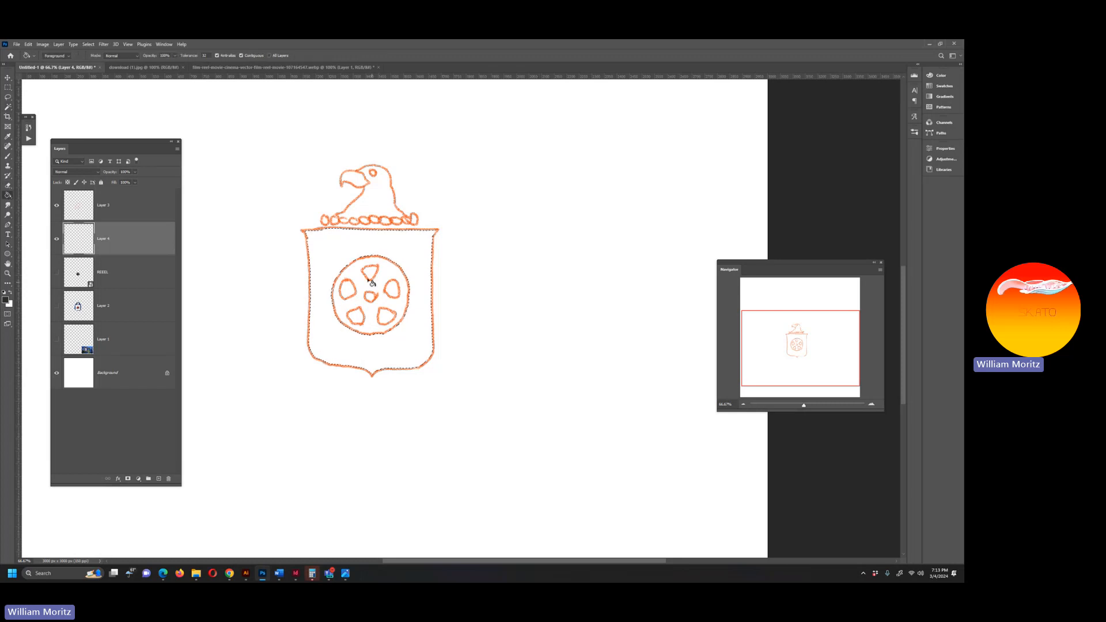
{"action": "left_click", "coordinate": [326, 240]}
{"action": "left_click", "coordinate": [8, 97]}
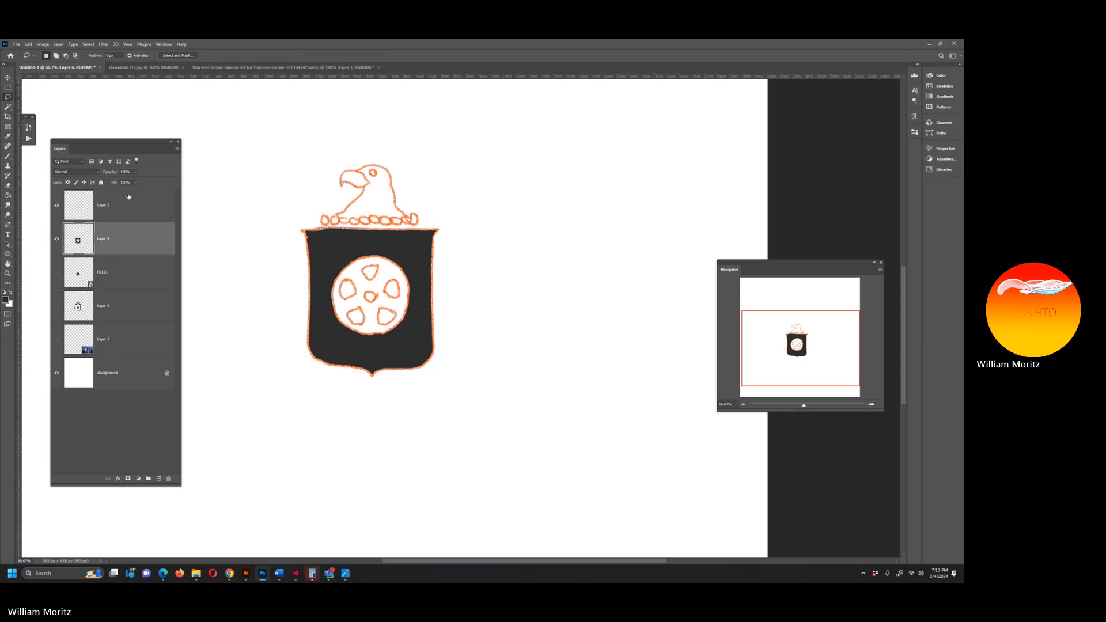
Paint the film reel's five holes and its center hub dark gray on Layer 4.
{"action": "key", "text": "b"}
{"action": "mouse_move", "coordinate": [394, 290]}
{"action": "left_mouse_down"}
{"action": "mouse_move", "coordinate": [386, 321]}
{"action": "mouse_move", "coordinate": [386, 312]}
{"action": "mouse_move", "coordinate": [360, 322]}
{"action": "mouse_move", "coordinate": [346, 291]}
{"action": "mouse_move", "coordinate": [372, 295]}
{"action": "left_mouse_up"}
{"action": "key", "text": "bracketright"}
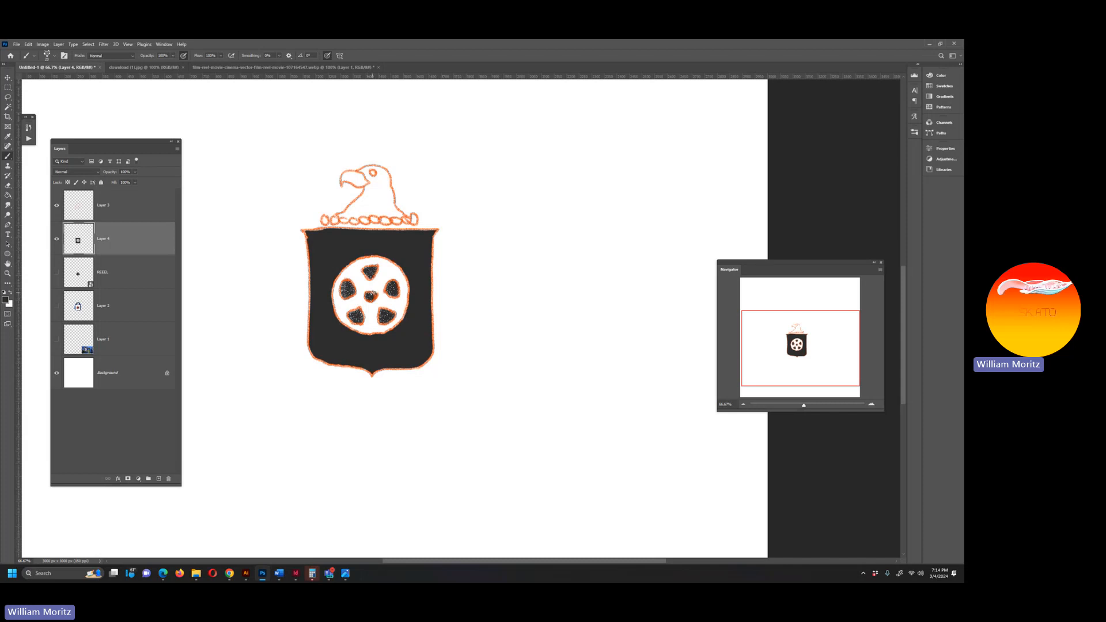
Sample the sketch outline's orange as the brush color and load Layer 4's painted area as a selection.
{"action": "key", "text": "v"}
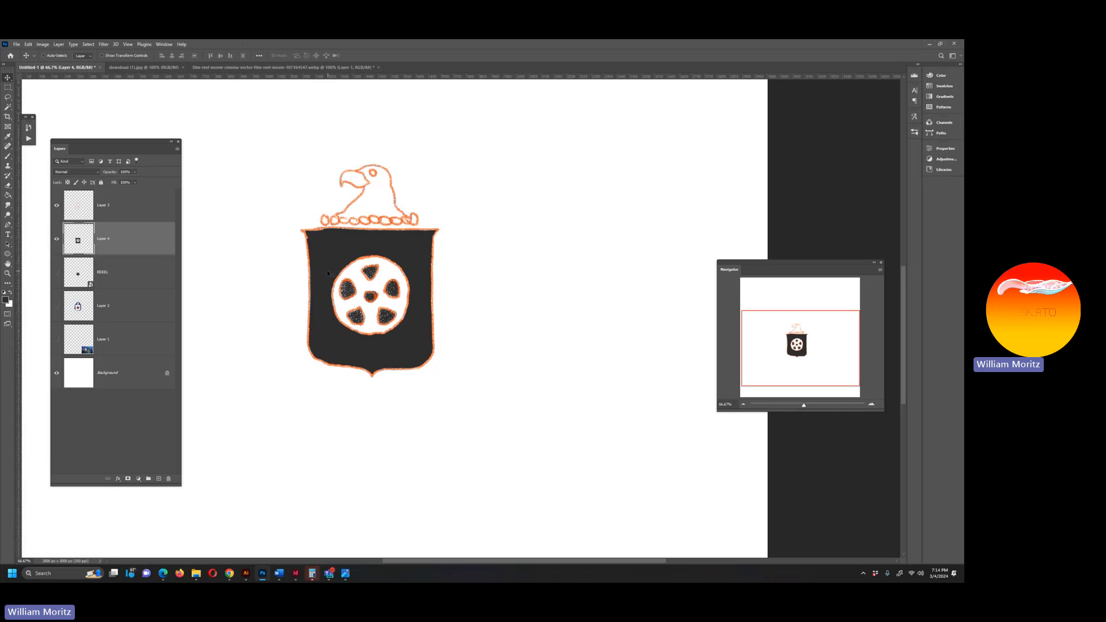
{"action": "key", "text": "i"}
{"action": "left_click", "coordinate": [348, 325]}
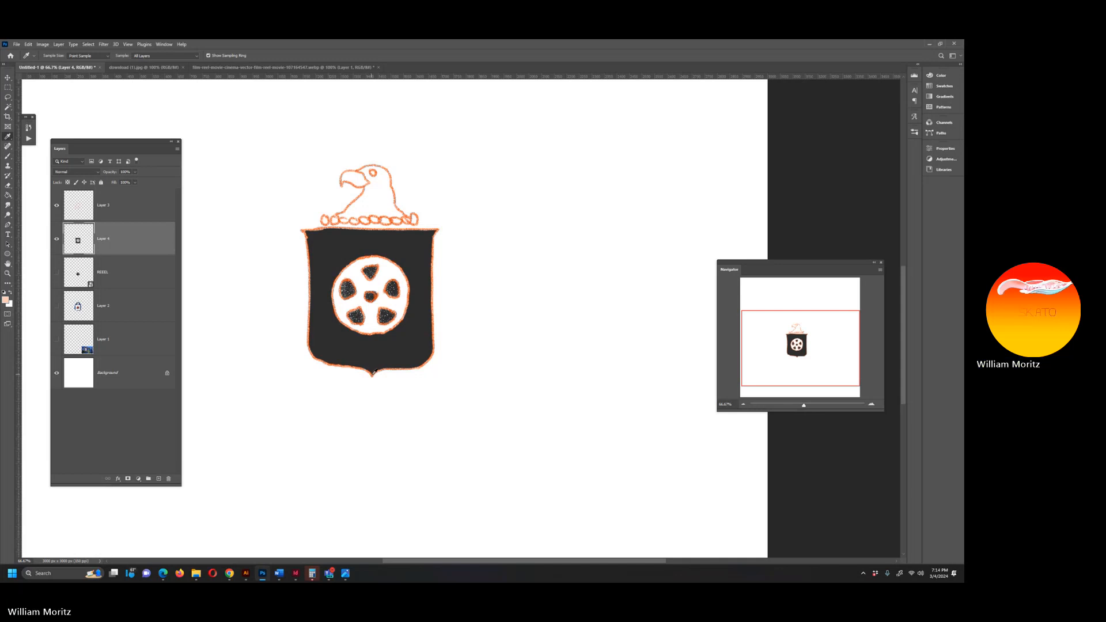
{"action": "left_click", "coordinate": [372, 373]}
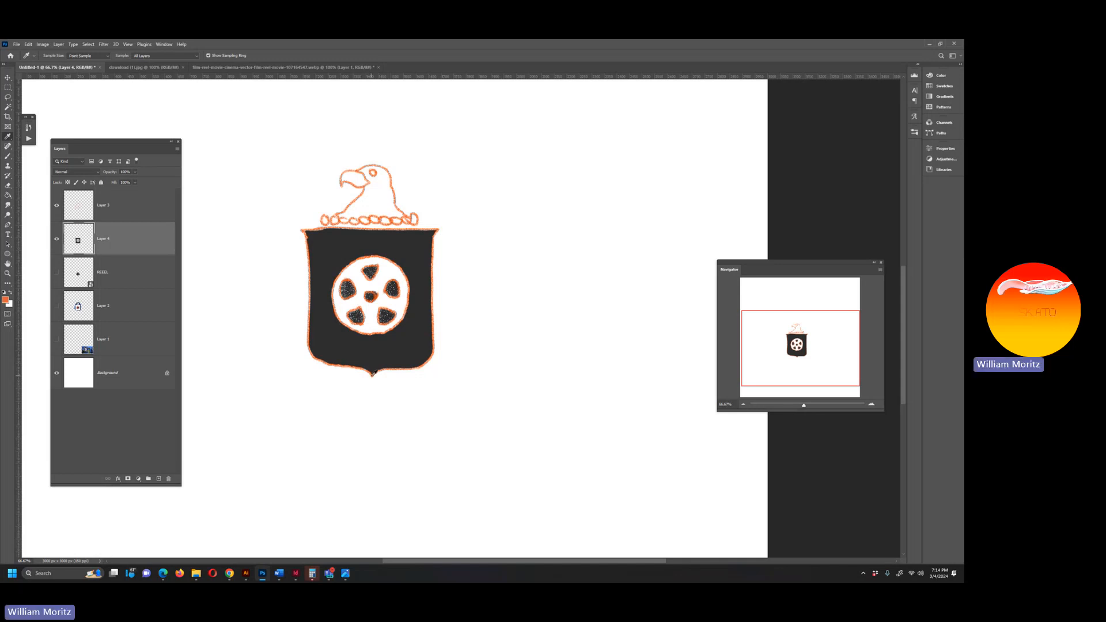
{"action": "key", "text": "b"}
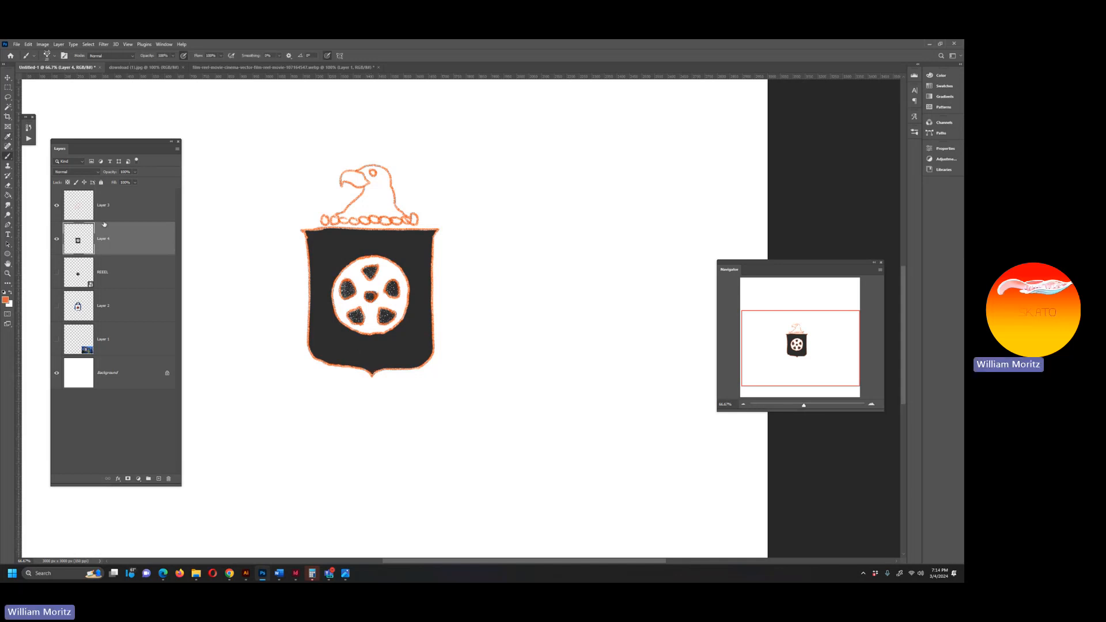
{"action": "left_click", "coordinate": [58, 240]}
{"action": "left_click", "coordinate": [57, 241]}
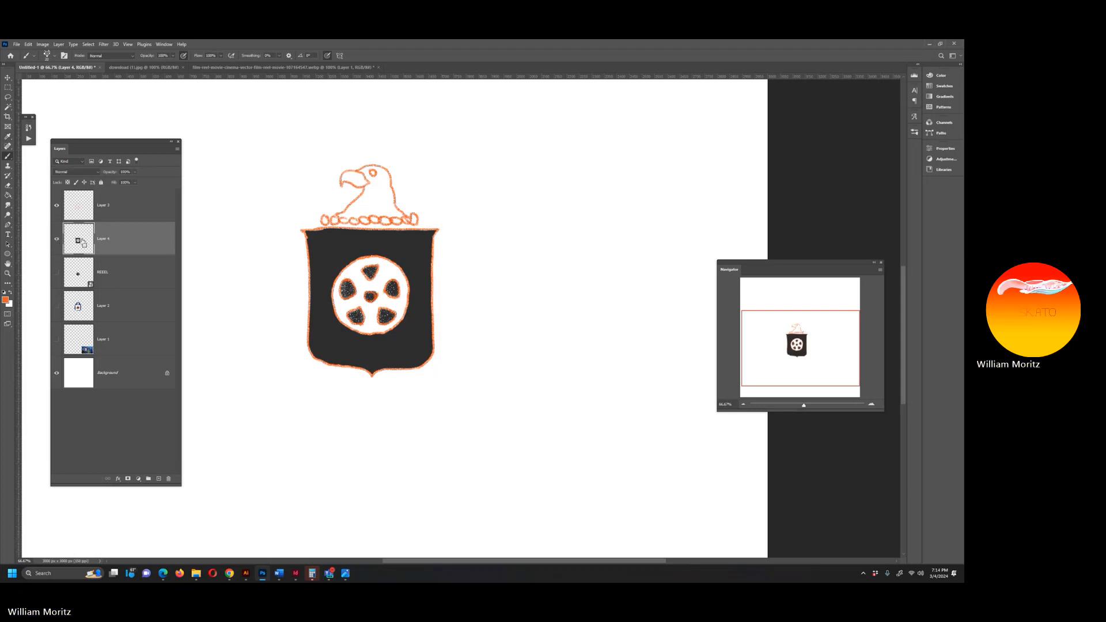
{"action": "left_click", "coordinate": [82, 242], "text": "ctrl"}
Brush mottled orange texture across the shield inside the selection, enlarging the brush for broader patches.
{"action": "mouse_move", "coordinate": [433, 326]}
{"action": "left_mouse_down"}
{"action": "mouse_move", "coordinate": [403, 369]}
{"action": "mouse_move", "coordinate": [423, 349]}
{"action": "mouse_move", "coordinate": [426, 357]}
{"action": "left_mouse_up"}
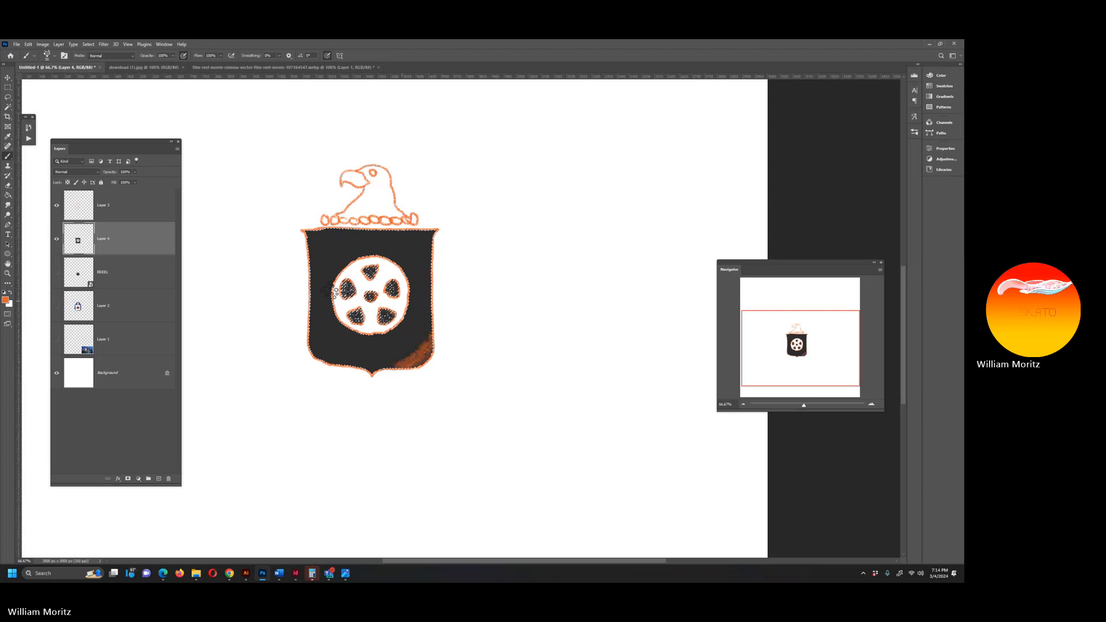
{"action": "mouse_move", "coordinate": [323, 225]}
{"action": "left_mouse_down"}
{"action": "mouse_move", "coordinate": [307, 240]}
{"action": "mouse_move", "coordinate": [347, 225]}
{"action": "mouse_move", "coordinate": [352, 248]}
{"action": "mouse_move", "coordinate": [339, 260]}
{"action": "left_mouse_up"}
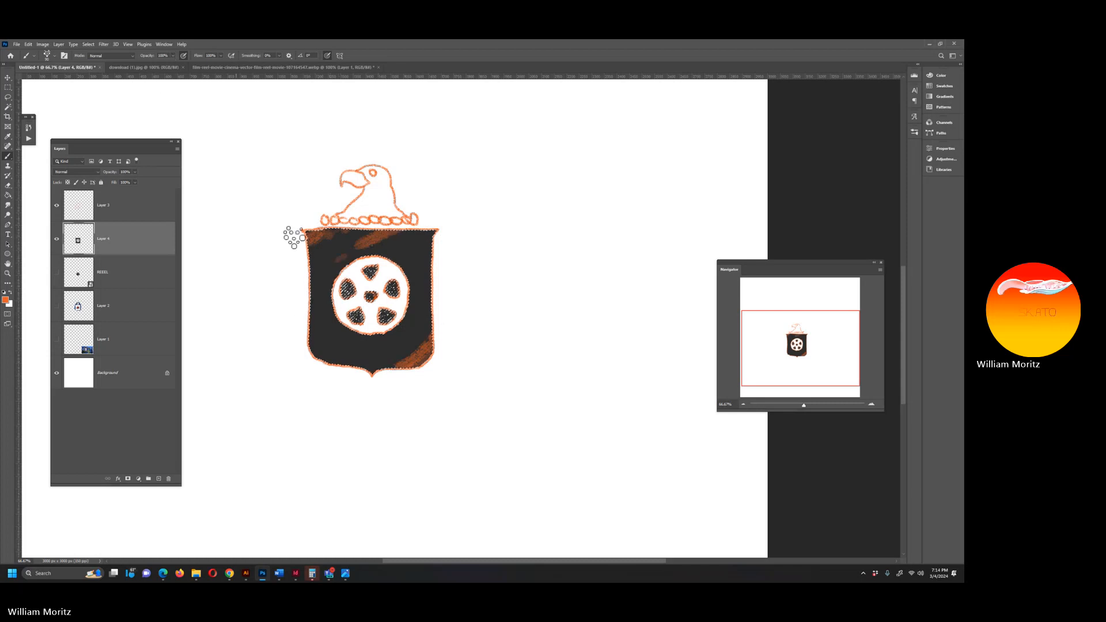
{"action": "key", "text": "bracketright"}
{"action": "key", "text": "bracketright"}
{"action": "key", "text": "bracketright"}
{"action": "key", "text": "bracketright"}
{"action": "key", "text": "bracketright"}
{"action": "key", "text": "bracketright"}
{"action": "key", "text": "bracketright"}
{"action": "key", "text": "bracketright"}
{"action": "key", "text": "bracketright"}
{"action": "key", "text": "bracketright"}
{"action": "left_click_drag", "start_coordinate": [305, 236], "coordinate": [292, 266]}
{"action": "key", "text": "bracketleft"}
{"action": "key", "text": "bracketleft"}
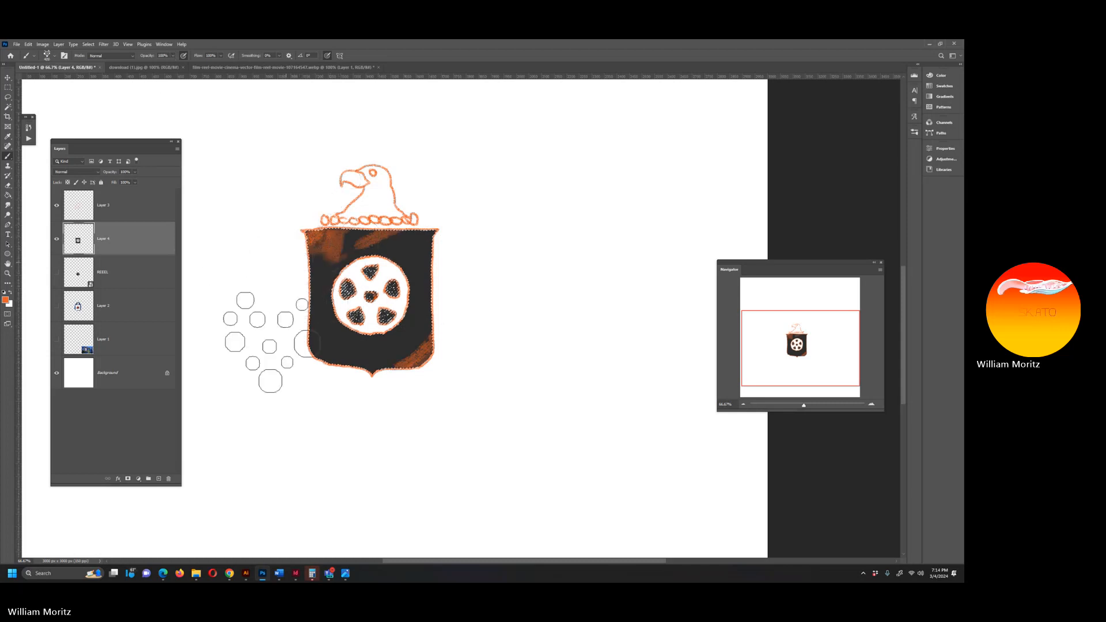
{"action": "mouse_move", "coordinate": [271, 343]}
{"action": "left_mouse_down"}
{"action": "mouse_move", "coordinate": [285, 319]}
{"action": "mouse_move", "coordinate": [311, 384]}
{"action": "mouse_move", "coordinate": [354, 384]}
{"action": "mouse_move", "coordinate": [395, 352]}
{"action": "mouse_move", "coordinate": [427, 265]}
{"action": "mouse_move", "coordinate": [429, 206]}
{"action": "left_mouse_up"}
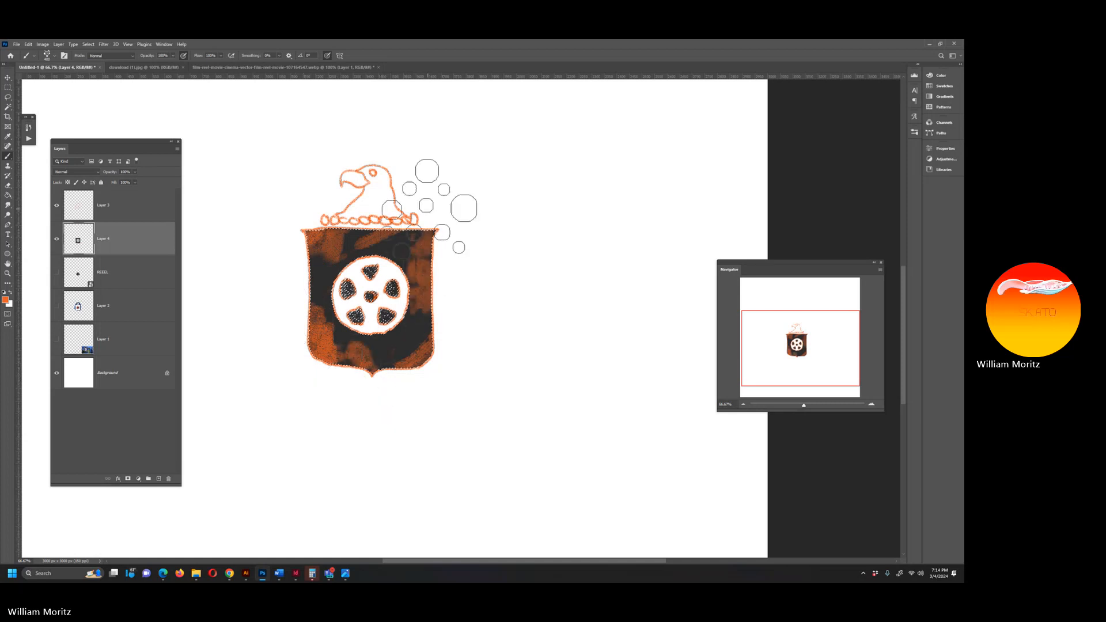
Sample the shield's dark gray, paint over the orange patches at reduced brush opacity to subdue them, and deselect.
{"action": "left_click", "coordinate": [319, 302], "text": "alt"}
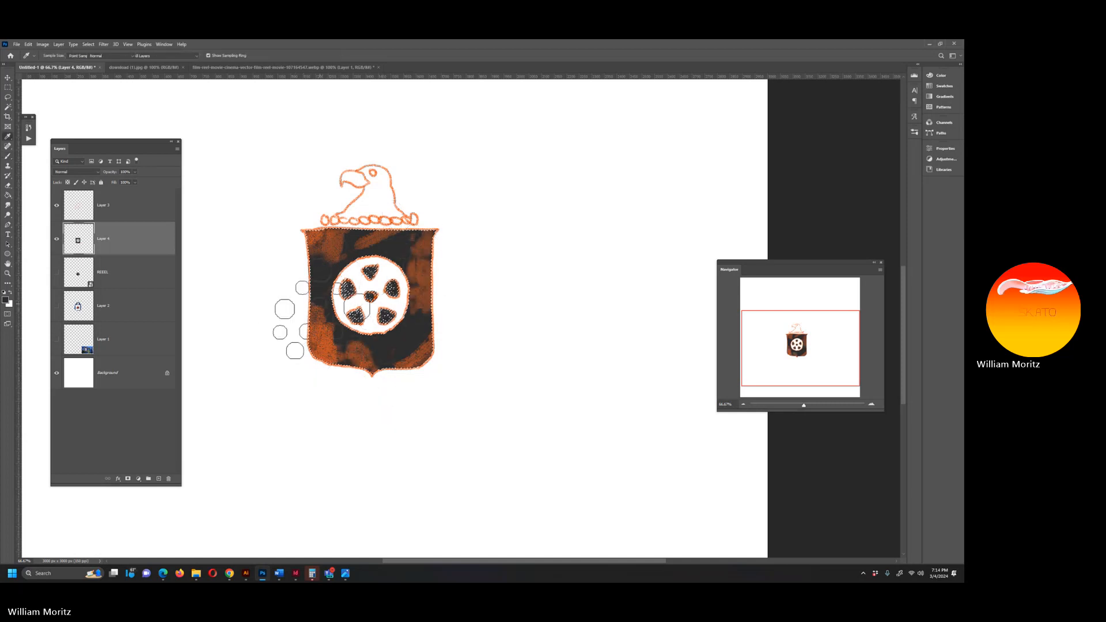
{"action": "left_click", "coordinate": [172, 56]}
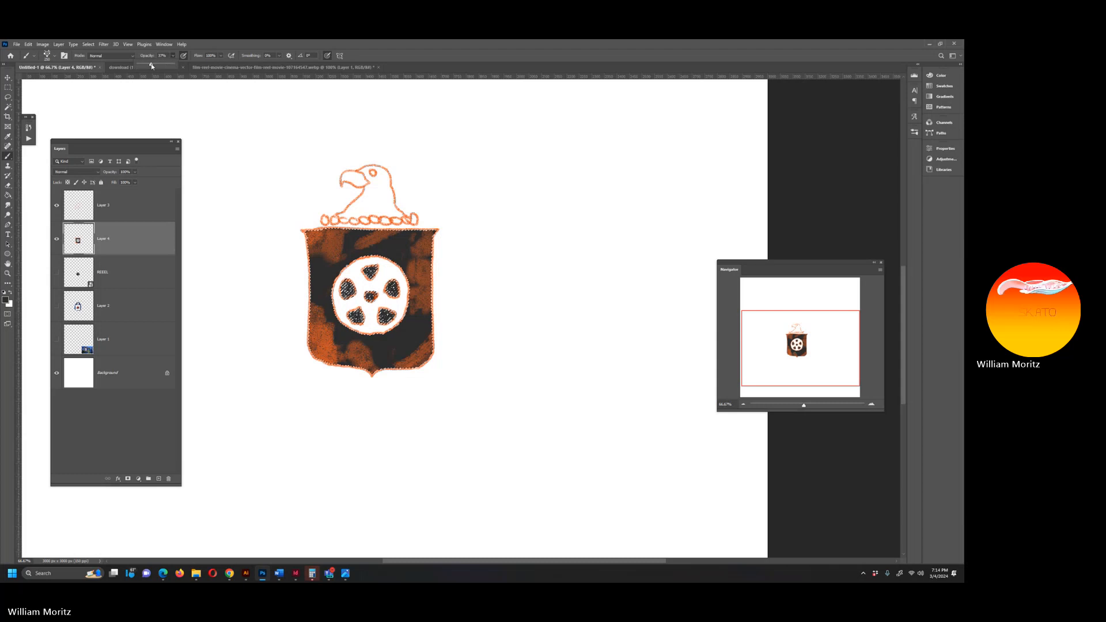
{"action": "left_click", "coordinate": [317, 314]}
{"action": "key", "text": "bracketleft"}
{"action": "mouse_move", "coordinate": [317, 320]}
{"action": "left_mouse_down"}
{"action": "mouse_move", "coordinate": [321, 296]}
{"action": "mouse_move", "coordinate": [353, 335]}
{"action": "mouse_move", "coordinate": [327, 311]}
{"action": "mouse_move", "coordinate": [412, 346]}
{"action": "mouse_move", "coordinate": [421, 314]}
{"action": "mouse_move", "coordinate": [403, 269]}
{"action": "mouse_move", "coordinate": [416, 241]}
{"action": "left_mouse_up"}
{"action": "key", "text": "bracketleft"}
{"action": "key", "text": "bracketleft"}
{"action": "key", "text": "bracketleft"}
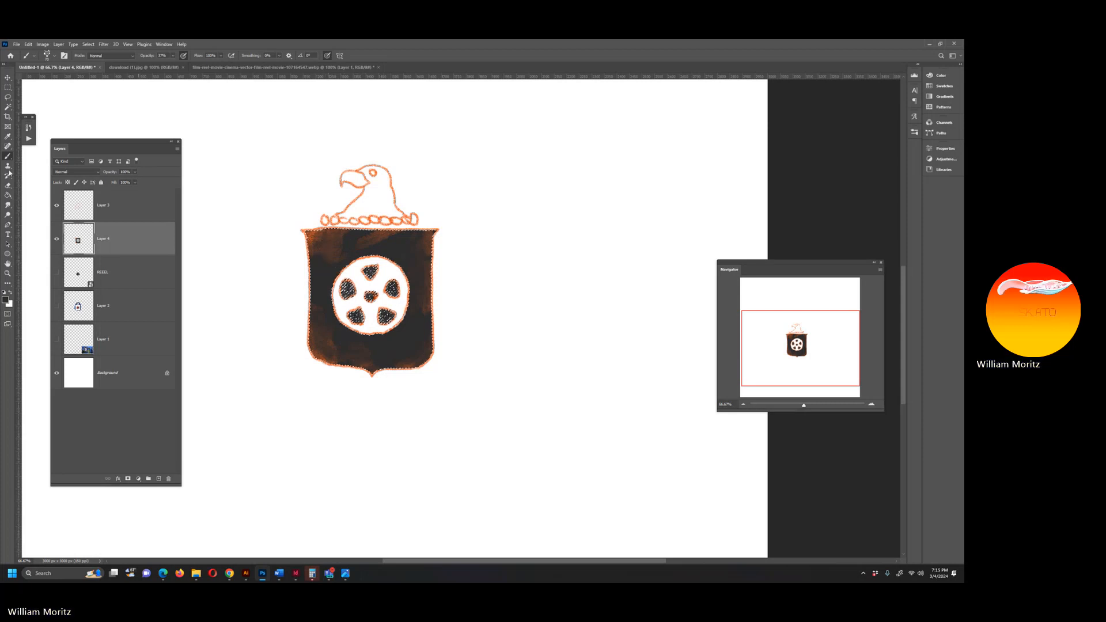
{"action": "left_click", "coordinate": [8, 97]}
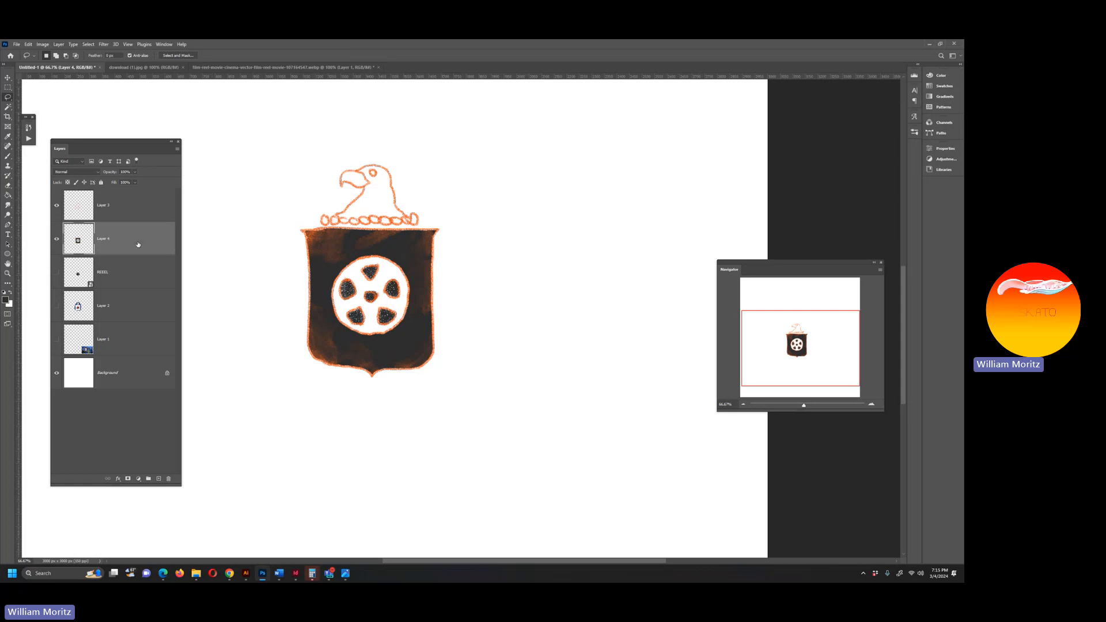
Add a layer above Layer 4 and fill the rope beads beneath the eagle with the sketch outline's orange at 100% brush opacity.
{"action": "left_click", "coordinate": [159, 478]}
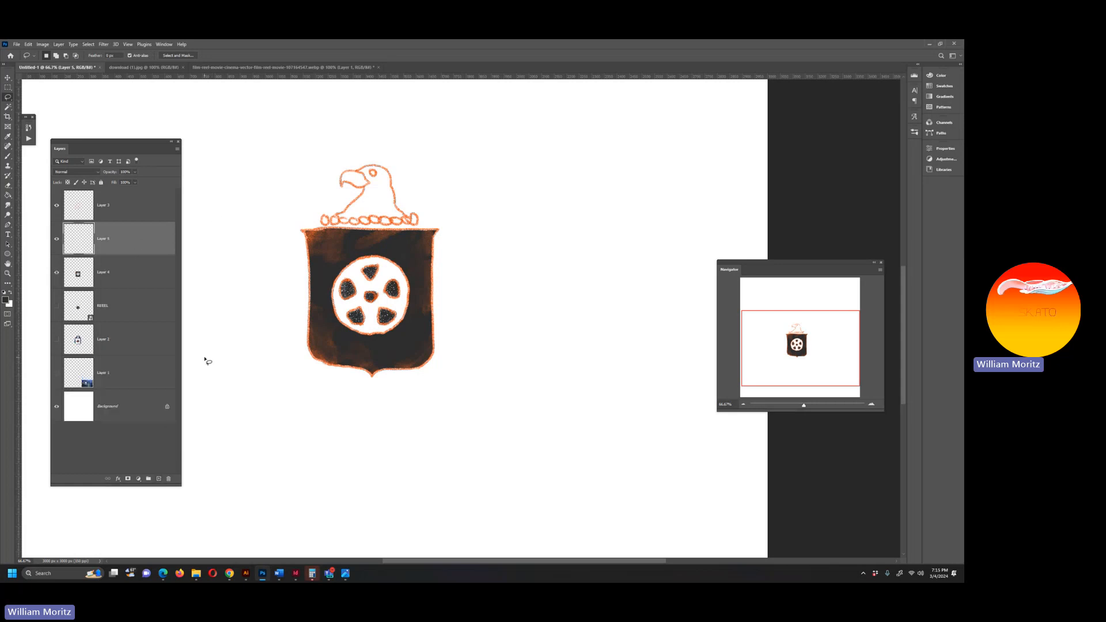
{"action": "key", "text": "i"}
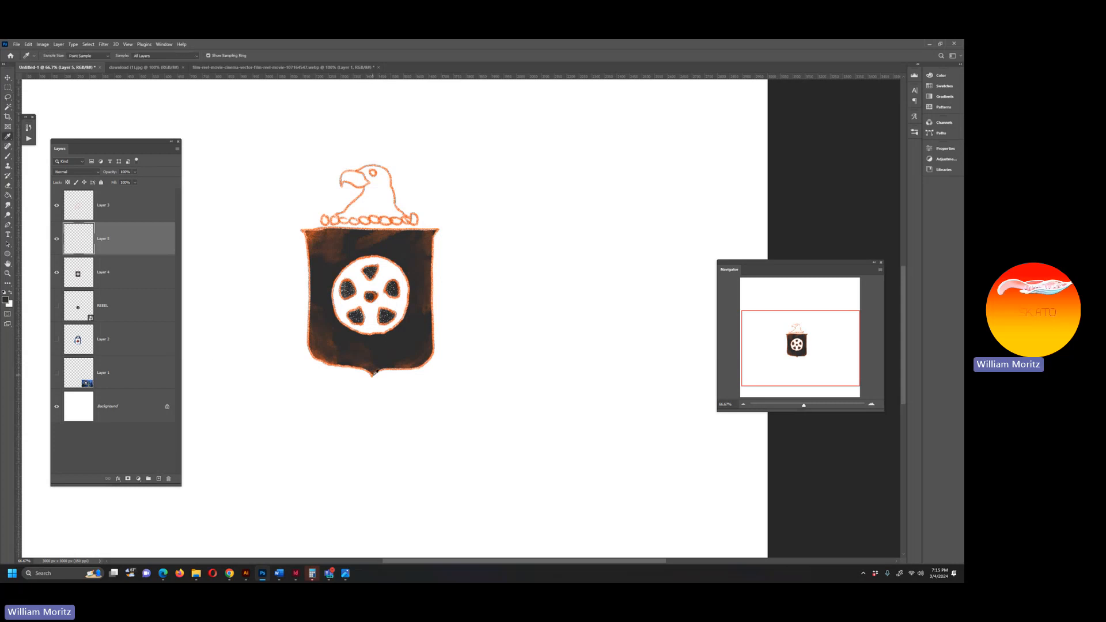
{"action": "left_click", "coordinate": [375, 371]}
{"action": "key", "text": "b"}
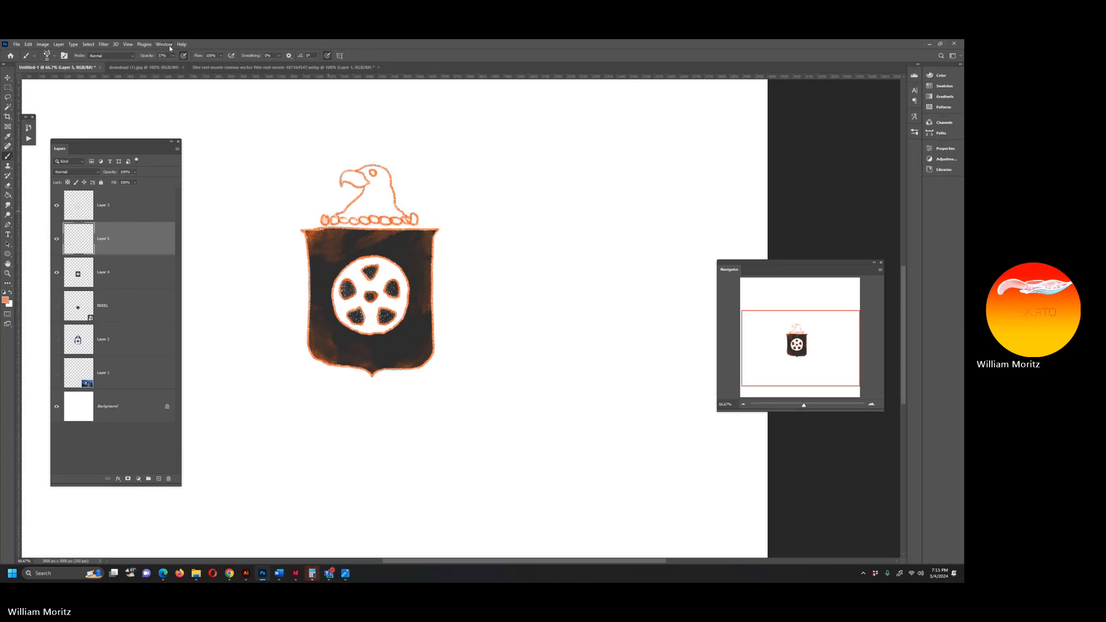
{"action": "key", "text": "0"}
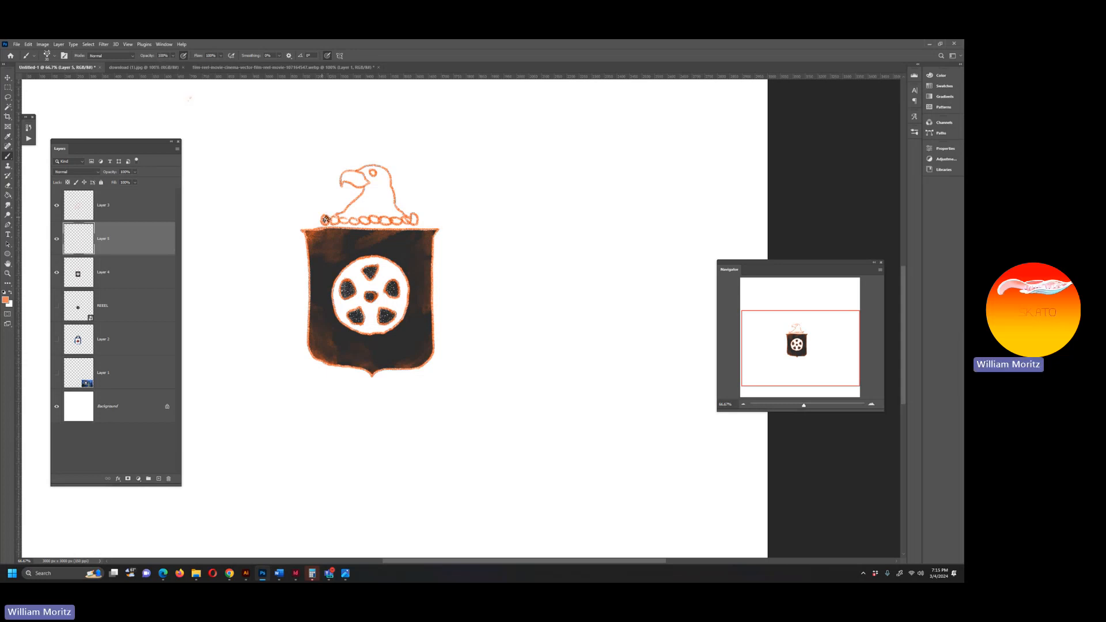
{"action": "left_click_drag", "start_coordinate": [324, 220], "coordinate": [417, 211]}
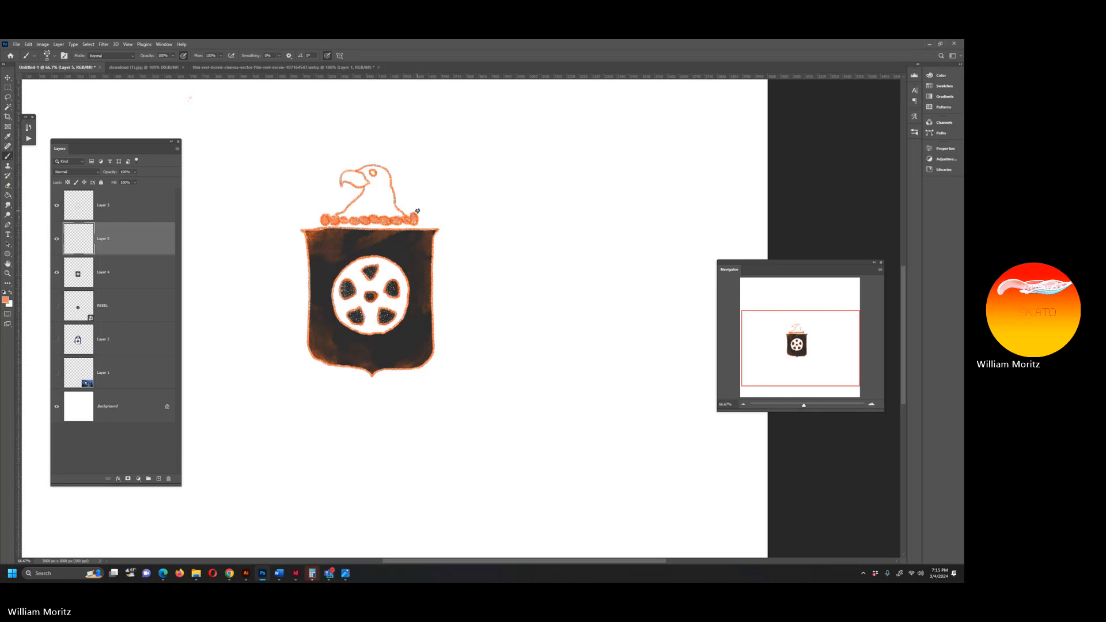
Sample the shield's dark gray and trace the eagle's head and neck outline on another new layer directly above Layer 4.
{"action": "key", "text": "i"}
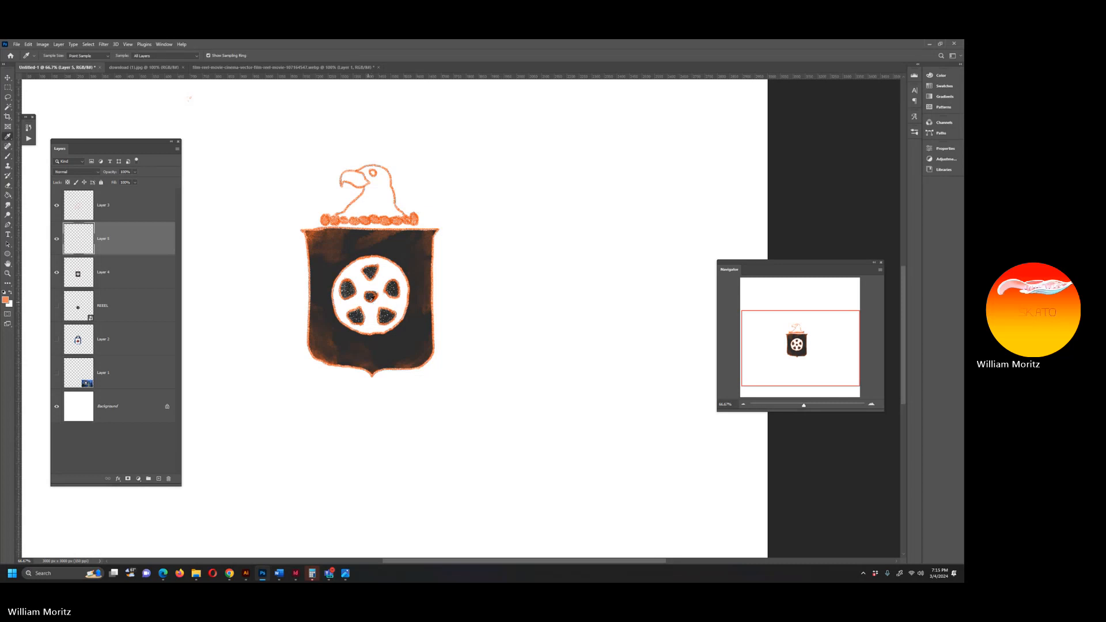
{"action": "left_click", "coordinate": [377, 338]}
{"action": "key", "text": "b"}
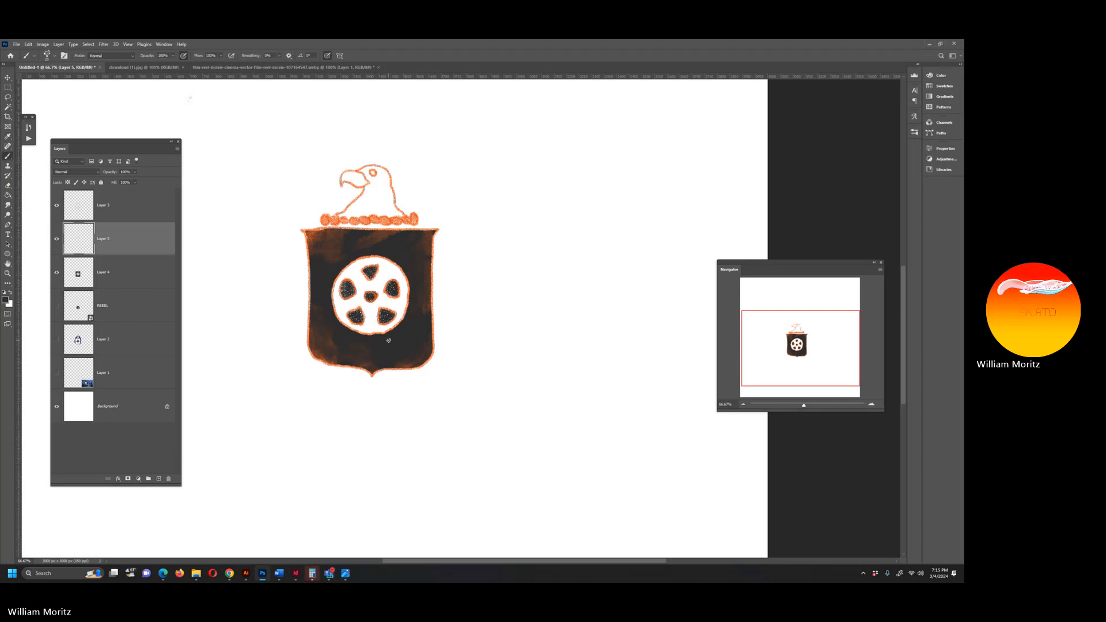
{"action": "left_click", "coordinate": [133, 272]}
{"action": "left_click", "coordinate": [159, 479]}
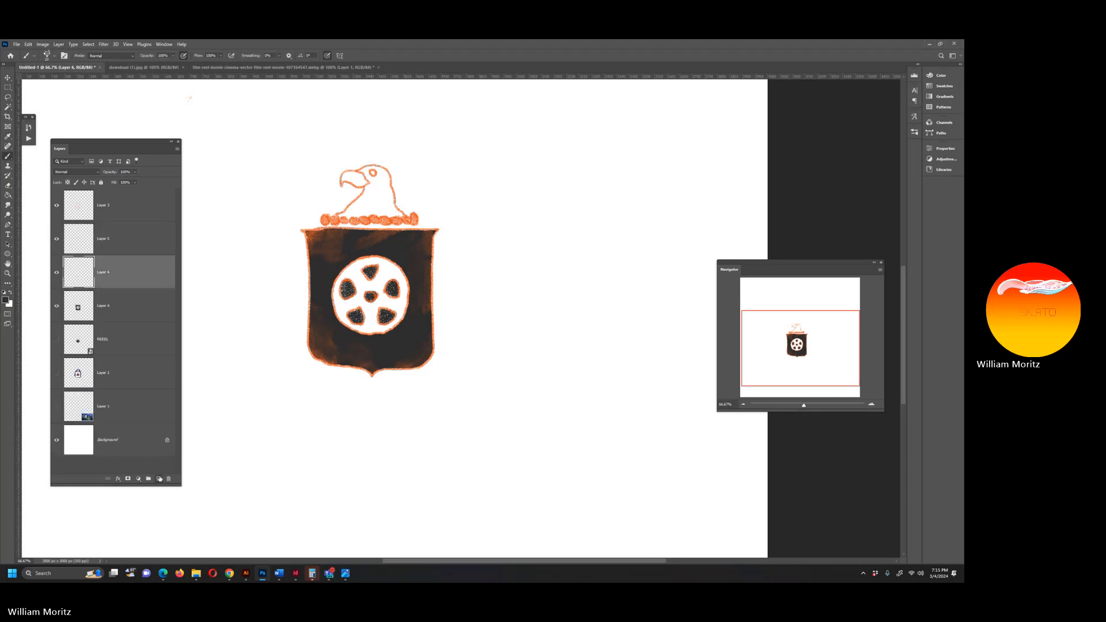
{"action": "mouse_move", "coordinate": [362, 185]}
{"action": "left_mouse_down"}
{"action": "mouse_move", "coordinate": [337, 217]}
{"action": "mouse_move", "coordinate": [367, 183]}
{"action": "mouse_move", "coordinate": [342, 187]}
{"action": "mouse_move", "coordinate": [345, 170]}
{"action": "mouse_move", "coordinate": [374, 164]}
{"action": "mouse_move", "coordinate": [396, 177]}
{"action": "mouse_move", "coordinate": [392, 194]}
{"action": "mouse_move", "coordinate": [420, 224]}
{"action": "left_mouse_up"}
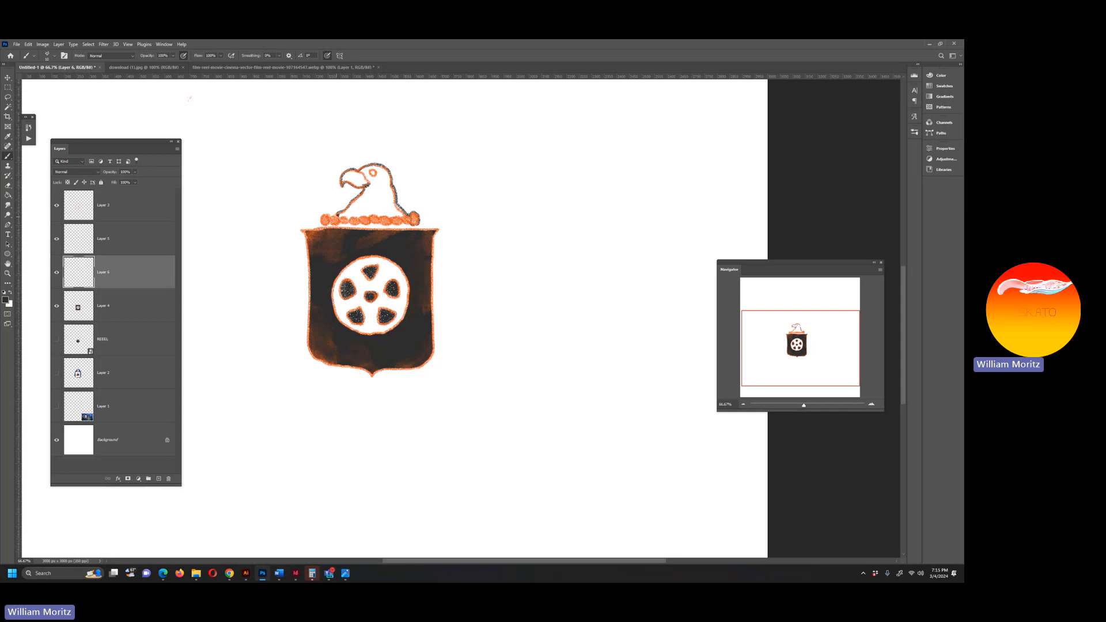
Brush dark gray lines under the rope beads and along the shield's top edge out to both corners, reducing the brush size.
{"action": "mouse_move", "coordinate": [330, 214]}
{"action": "left_mouse_down"}
{"action": "mouse_move", "coordinate": [324, 225]}
{"action": "mouse_move", "coordinate": [417, 226]}
{"action": "left_mouse_up"}
{"action": "right_click", "coordinate": [366, 224]}
{"action": "mouse_move", "coordinate": [334, 227]}
{"action": "left_mouse_down"}
{"action": "mouse_move", "coordinate": [304, 229]}
{"action": "mouse_move", "coordinate": [317, 228]}
{"action": "left_mouse_up"}
{"action": "key", "text": "["}
{"action": "left_click_drag", "start_coordinate": [413, 226], "coordinate": [442, 227]}
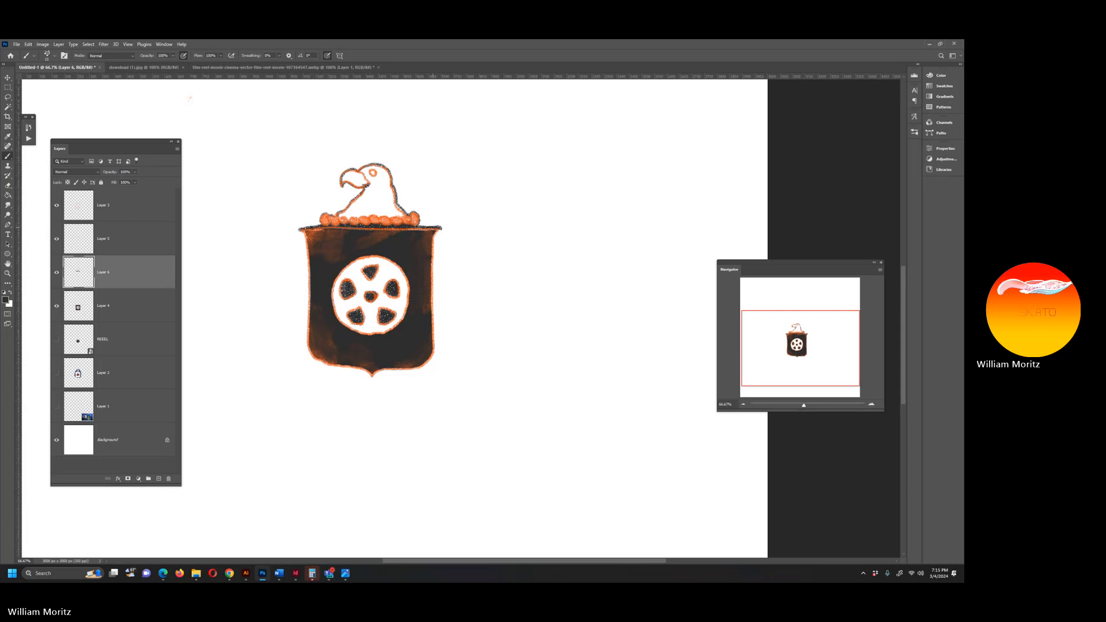
Add rough dark gray contour strokes along the shield's sides and lower corners and around the film reel's rim and hub.
{"action": "mouse_move", "coordinate": [307, 312]}
{"action": "left_mouse_down"}
{"action": "mouse_move", "coordinate": [305, 351]}
{"action": "mouse_move", "coordinate": [335, 367]}
{"action": "mouse_move", "coordinate": [314, 360]}
{"action": "mouse_move", "coordinate": [305, 338]}
{"action": "left_mouse_up"}
{"action": "mouse_move", "coordinate": [383, 372]}
{"action": "left_mouse_down"}
{"action": "mouse_move", "coordinate": [433, 359]}
{"action": "mouse_move", "coordinate": [433, 328]}
{"action": "left_mouse_up"}
{"action": "mouse_move", "coordinate": [434, 288]}
{"action": "left_mouse_down"}
{"action": "mouse_move", "coordinate": [434, 253]}
{"action": "mouse_move", "coordinate": [438, 334]}
{"action": "left_mouse_up"}
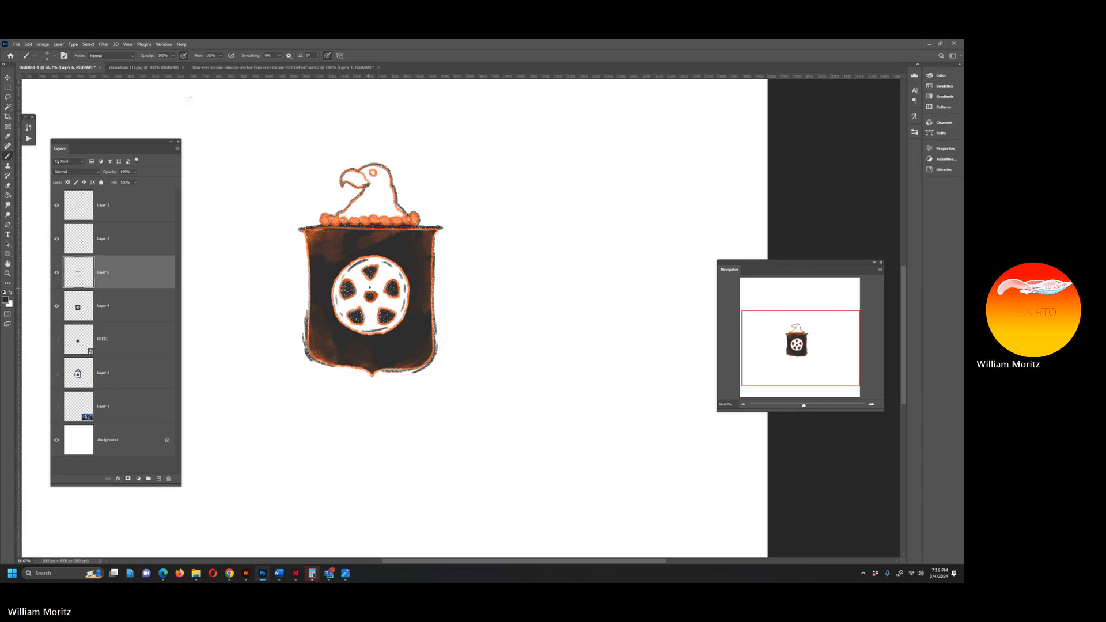
{"action": "left_click_drag", "start_coordinate": [370, 288], "coordinate": [363, 290]}
Draw dark gray details on the eagle: the beak line, the eye and feather strokes across the neck.
{"action": "left_click_drag", "start_coordinate": [346, 178], "coordinate": [361, 181]}
{"action": "left_click_drag", "start_coordinate": [351, 171], "coordinate": [370, 207]}
{"action": "left_click_drag", "start_coordinate": [368, 216], "coordinate": [359, 217]}
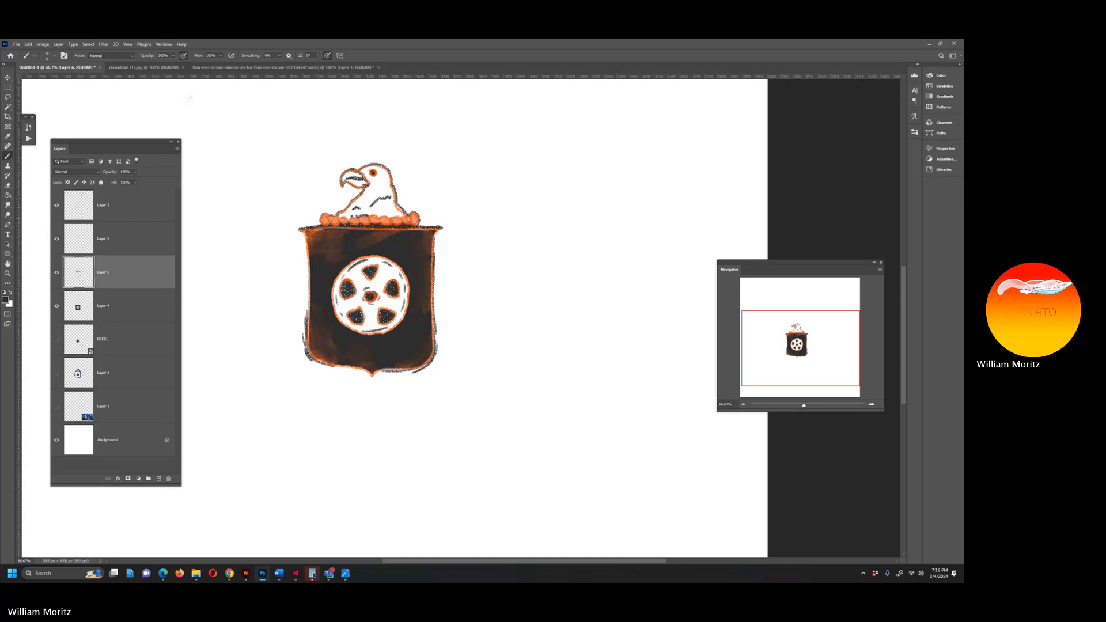
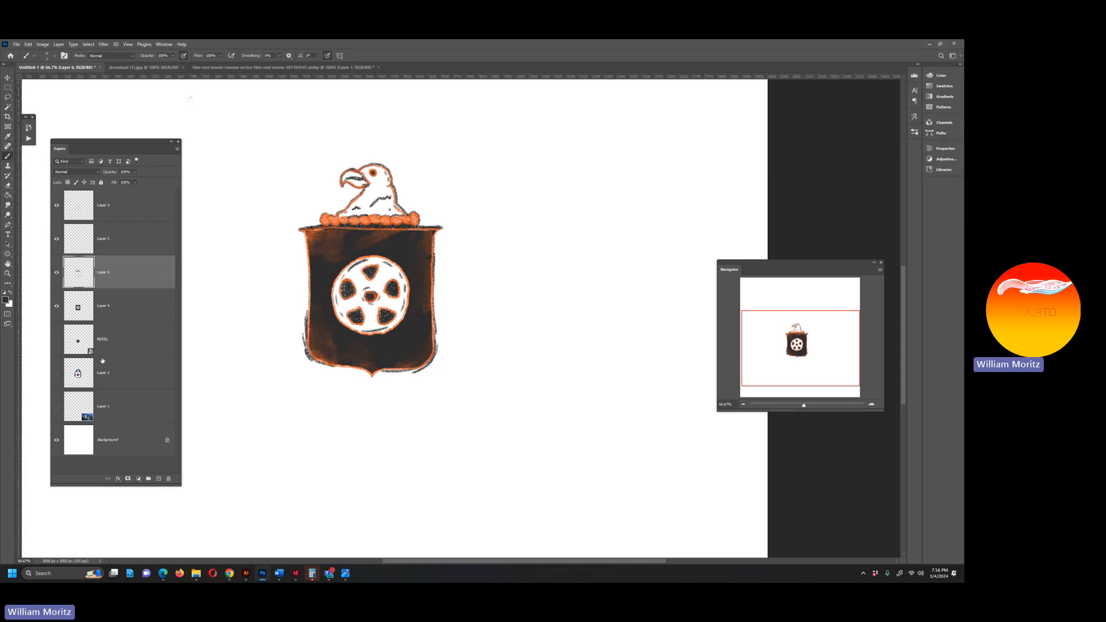
Sample the orange of the shield's outline and add a new layer directly above the shield layer for brush painting.
{"action": "left_click", "coordinate": [8, 273]}
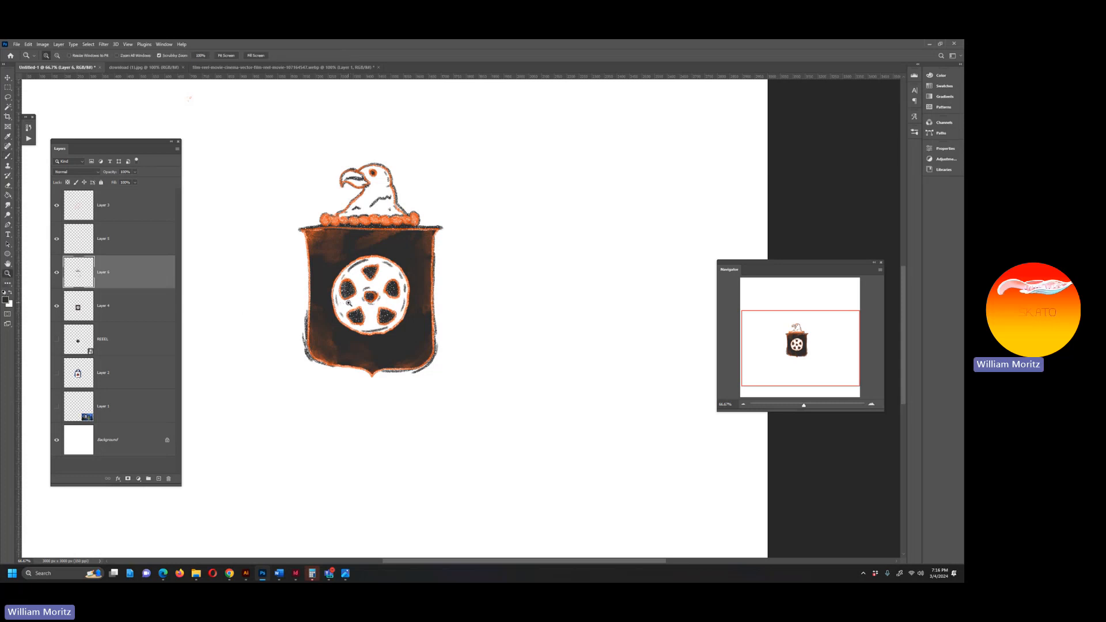
{"action": "key", "text": "i"}
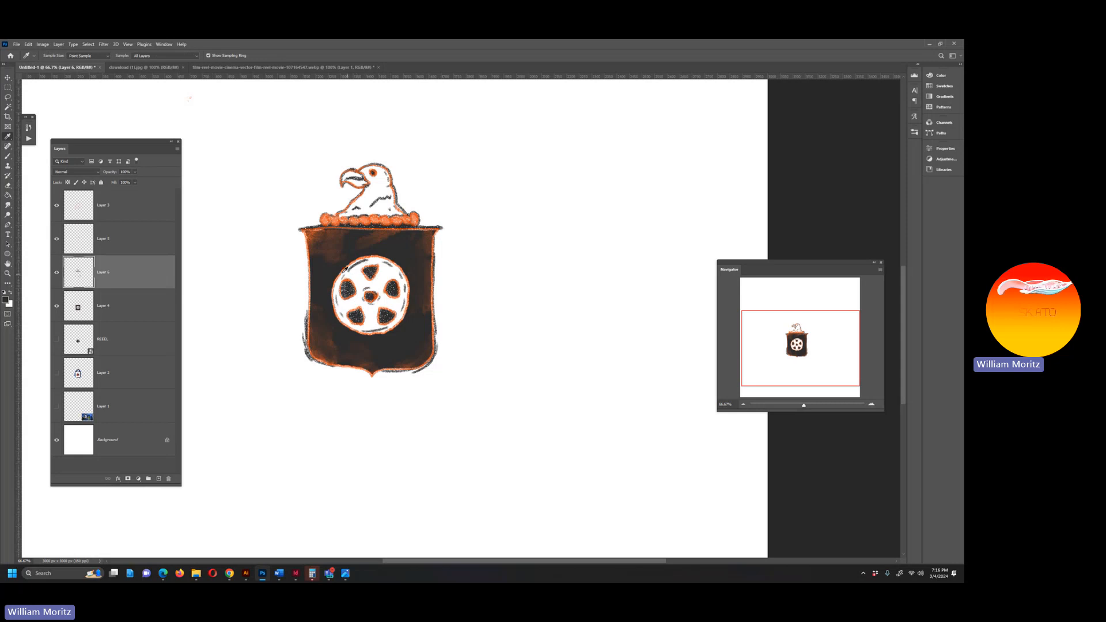
{"action": "left_click", "coordinate": [301, 307]}
{"action": "left_click", "coordinate": [132, 305]}
{"action": "left_click", "coordinate": [159, 479]}
{"action": "key", "text": "b"}
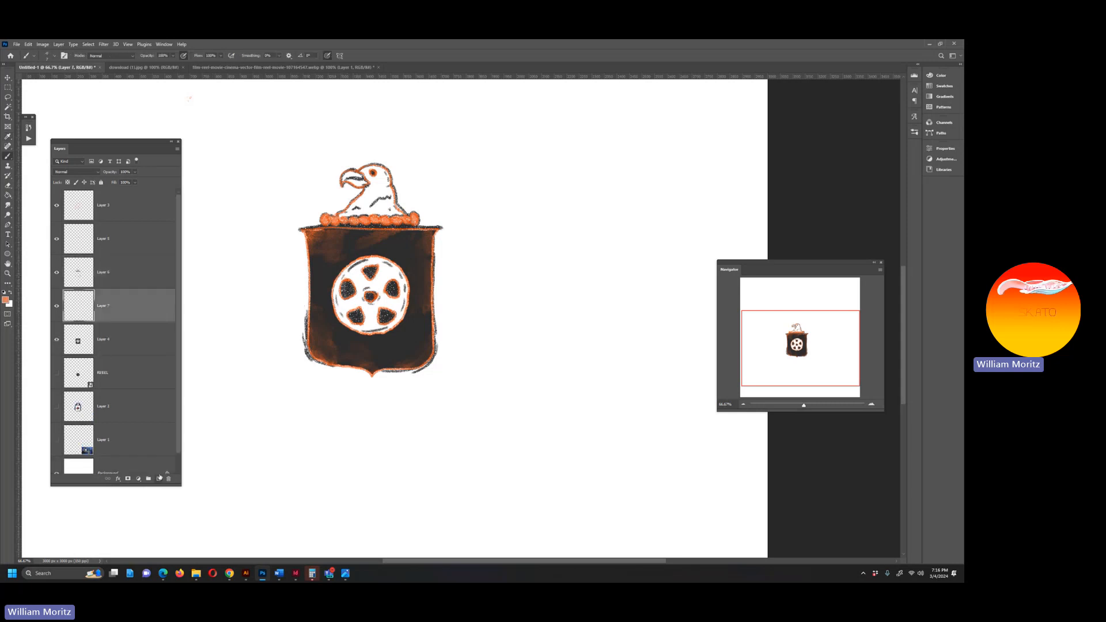
Paint orange shading over the lower neck of the eagle with an enlarged brush.
{"action": "key", "text": "]"}
{"action": "key", "text": "]"}
{"action": "key", "text": "]"}
{"action": "key", "text": "]"}
{"action": "key", "text": "]"}
{"action": "mouse_move", "coordinate": [389, 200]}
{"action": "left_mouse_down"}
{"action": "mouse_move", "coordinate": [380, 207]}
{"action": "mouse_move", "coordinate": [397, 212]}
{"action": "mouse_move", "coordinate": [360, 214]}
{"action": "mouse_move", "coordinate": [345, 179]}
{"action": "mouse_move", "coordinate": [362, 178]}
{"action": "mouse_move", "coordinate": [366, 192]}
{"action": "mouse_move", "coordinate": [340, 215]}
{"action": "left_mouse_up"}
Add finer orange shading along the top of the eagle's head with a smaller brush.
{"action": "key", "text": "["}
{"action": "key", "text": "["}
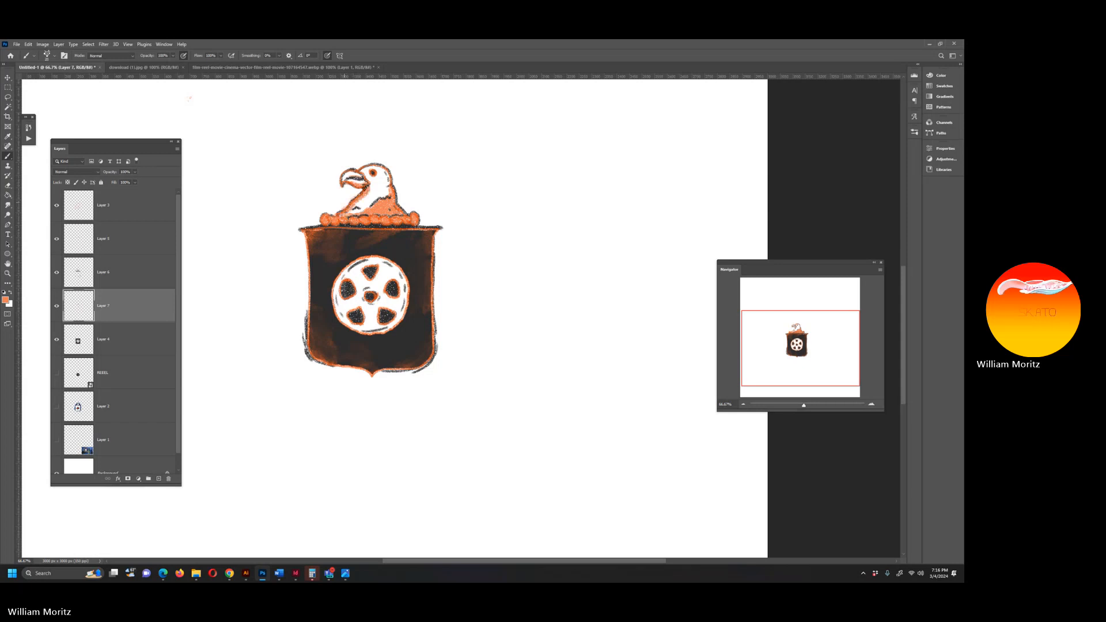
{"action": "key", "text": "["}
{"action": "key", "text": "["}
{"action": "key", "text": "["}
{"action": "mouse_move", "coordinate": [363, 172]}
{"action": "left_mouse_down"}
{"action": "mouse_move", "coordinate": [373, 163]}
{"action": "mouse_move", "coordinate": [378, 187]}
{"action": "mouse_move", "coordinate": [368, 173]}
{"action": "left_mouse_up"}
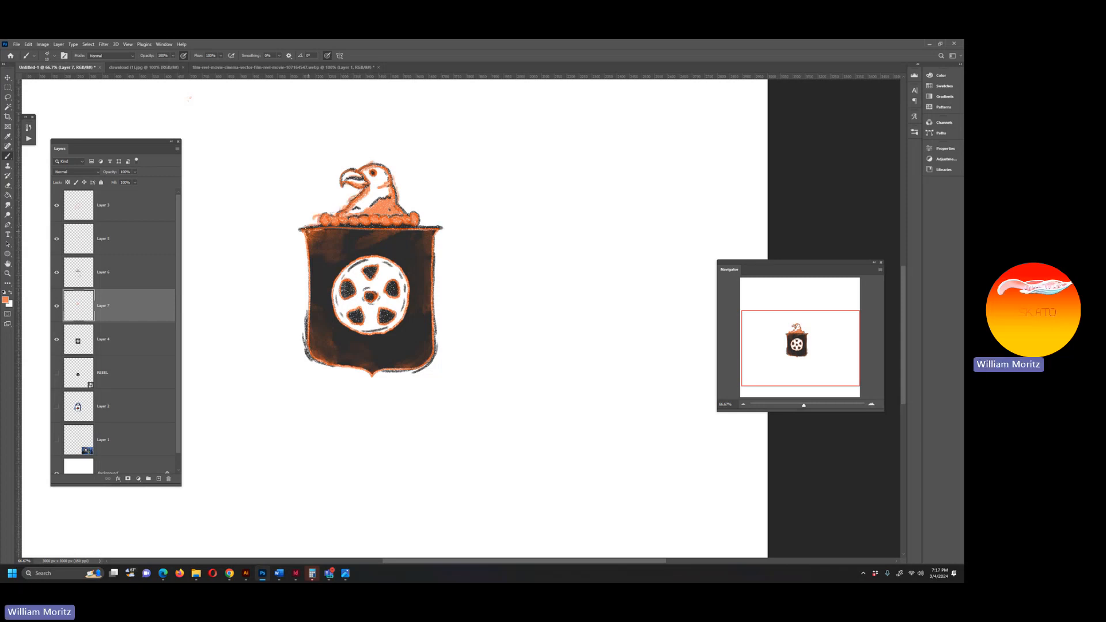
{"action": "left_click", "coordinate": [72, 171]}
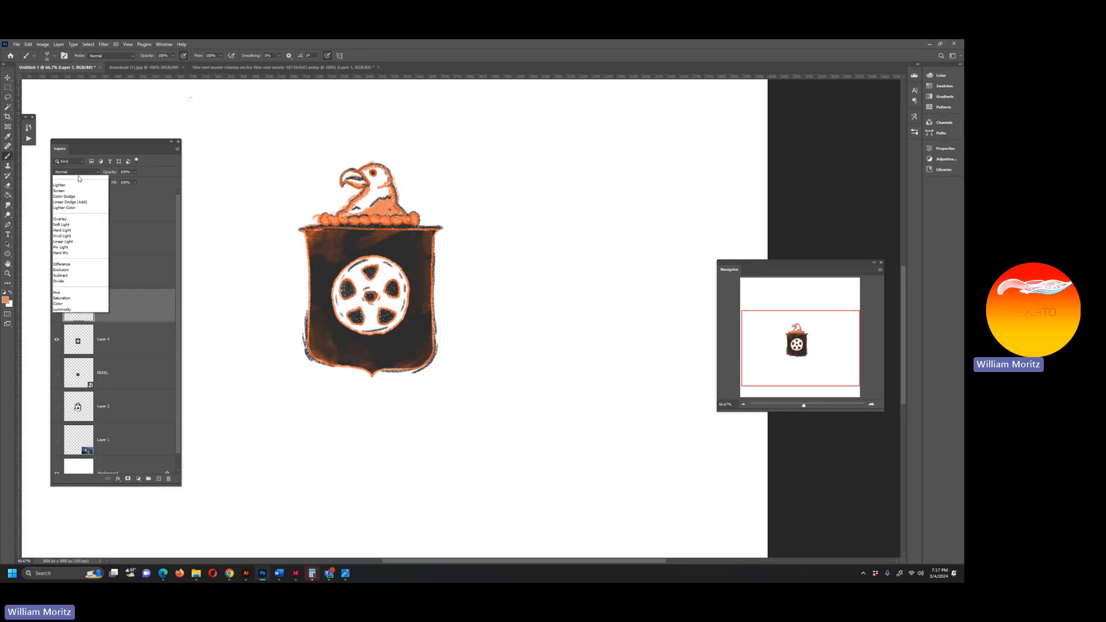
{"action": "left_click", "coordinate": [135, 173]}
{"action": "left_click_drag", "start_coordinate": [127, 182], "coordinate": [197, 189]}
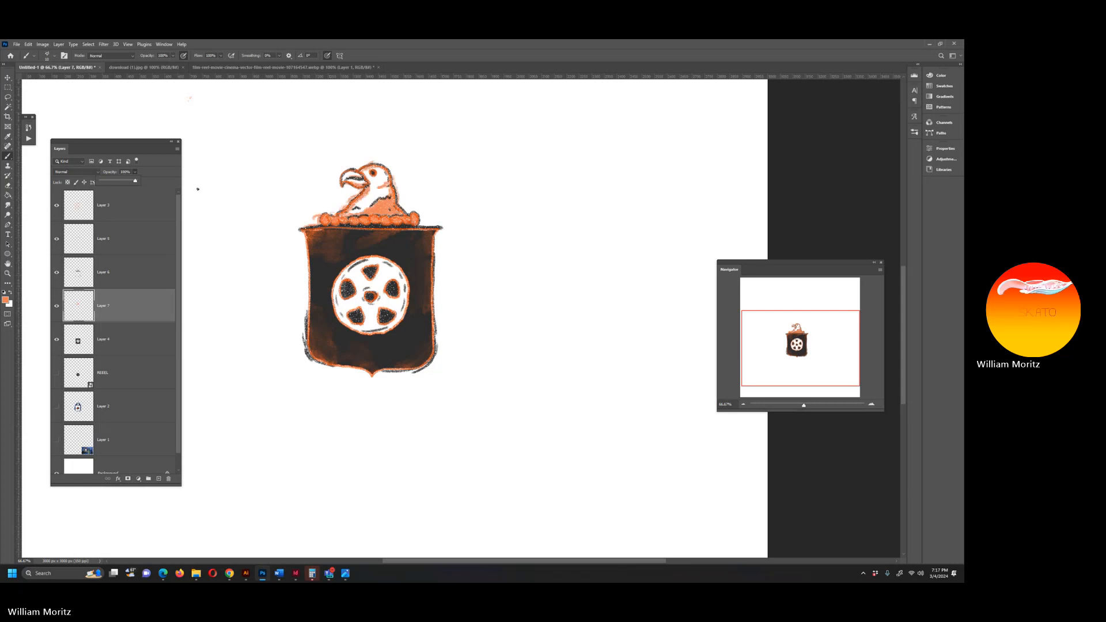
Turn the eagle's shading layer black with a Hue/Saturation adjustment, setting Lightness to -100.
{"action": "left_click", "coordinate": [43, 44]}
{"action": "mouse_move", "coordinate": [87, 64]}
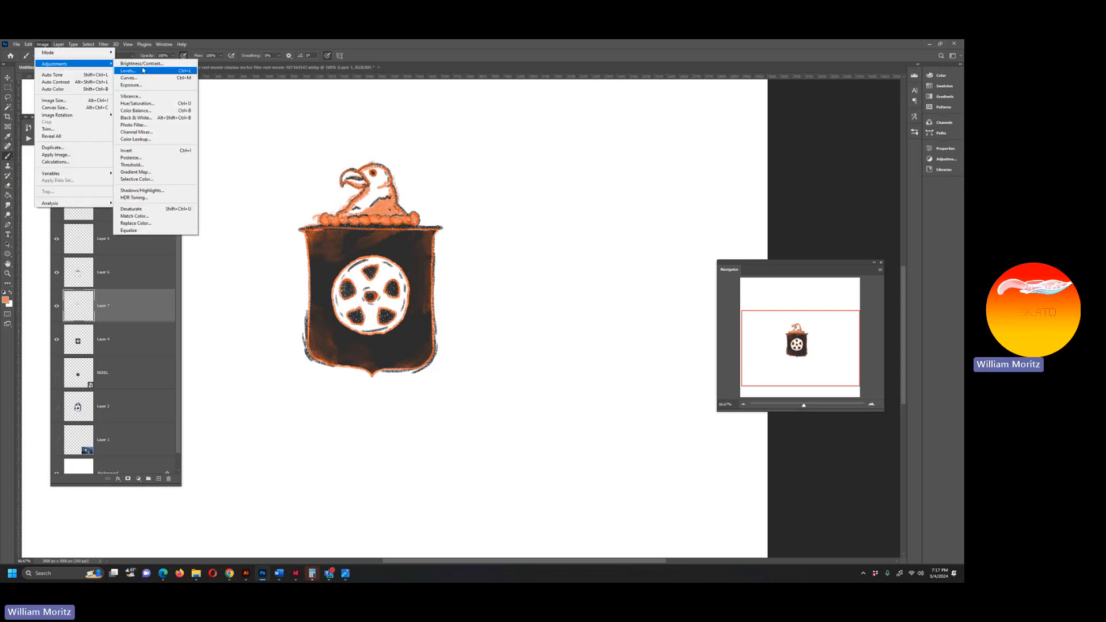
{"action": "left_click", "coordinate": [137, 103]}
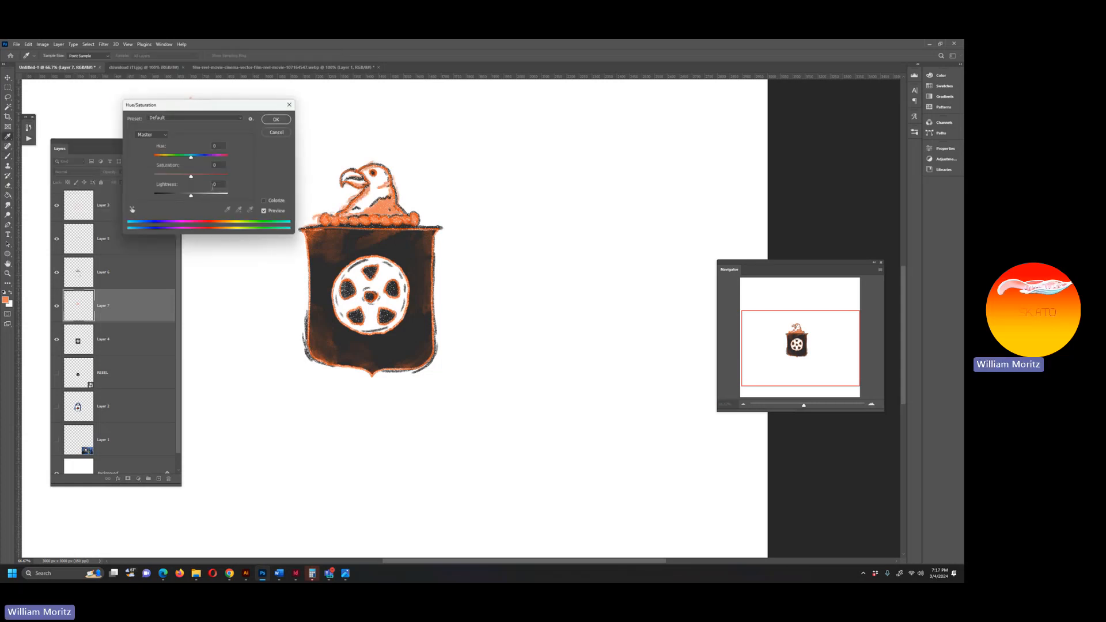
{"action": "left_click_drag", "start_coordinate": [191, 197], "coordinate": [154, 197]}
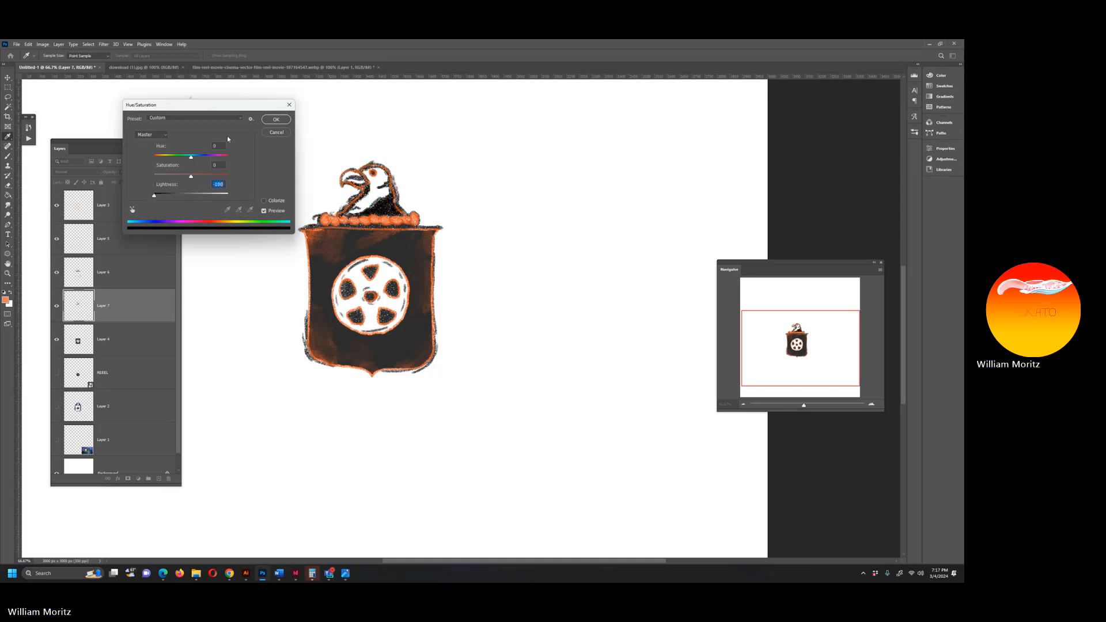
{"action": "left_click", "coordinate": [275, 121]}
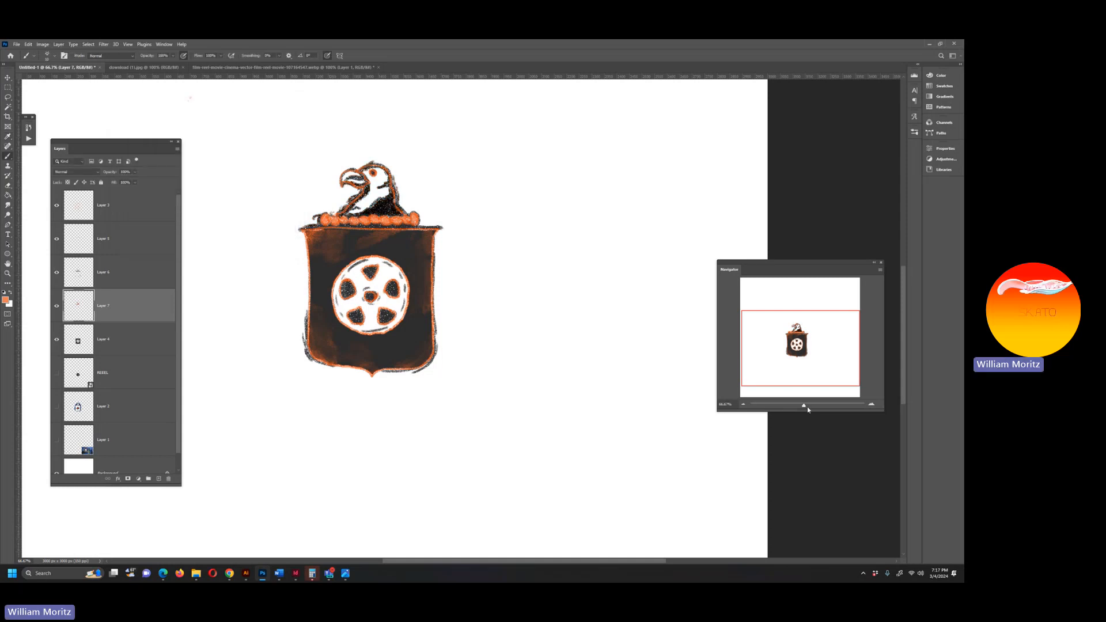
Hide the white background layer and quick-export the emblem as a PNG into the ReferenceImages folder.
{"action": "left_click_drag", "start_coordinate": [804, 406], "coordinate": [801, 405]}
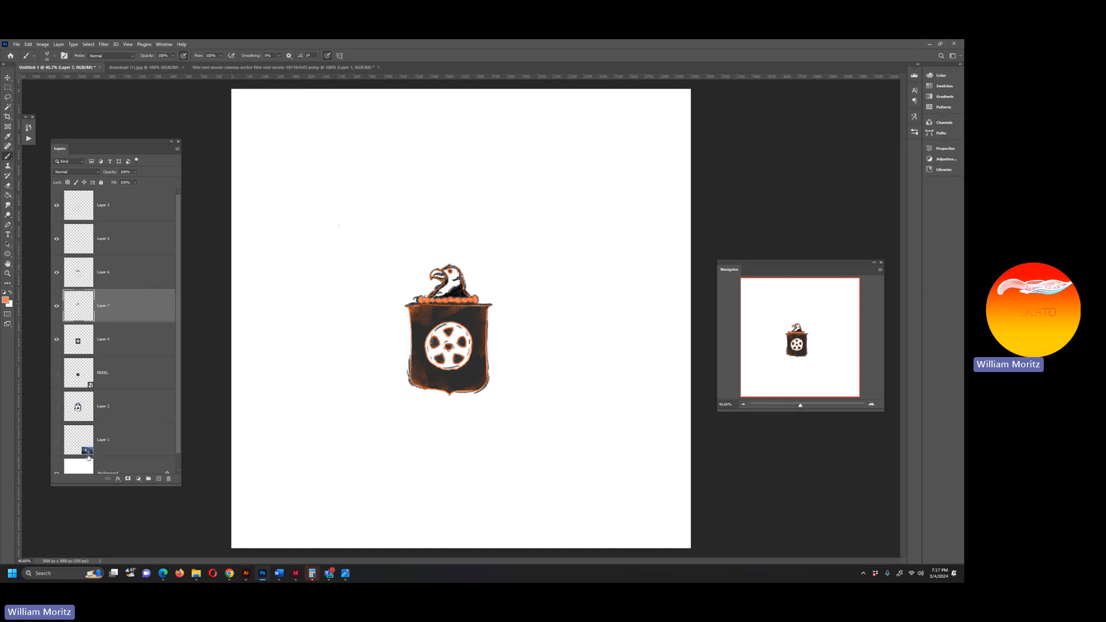
{"action": "scroll", "coordinate": [89, 457], "scroll_direction": "down", "scroll_amount": 1}
{"action": "left_click", "coordinate": [57, 461]}
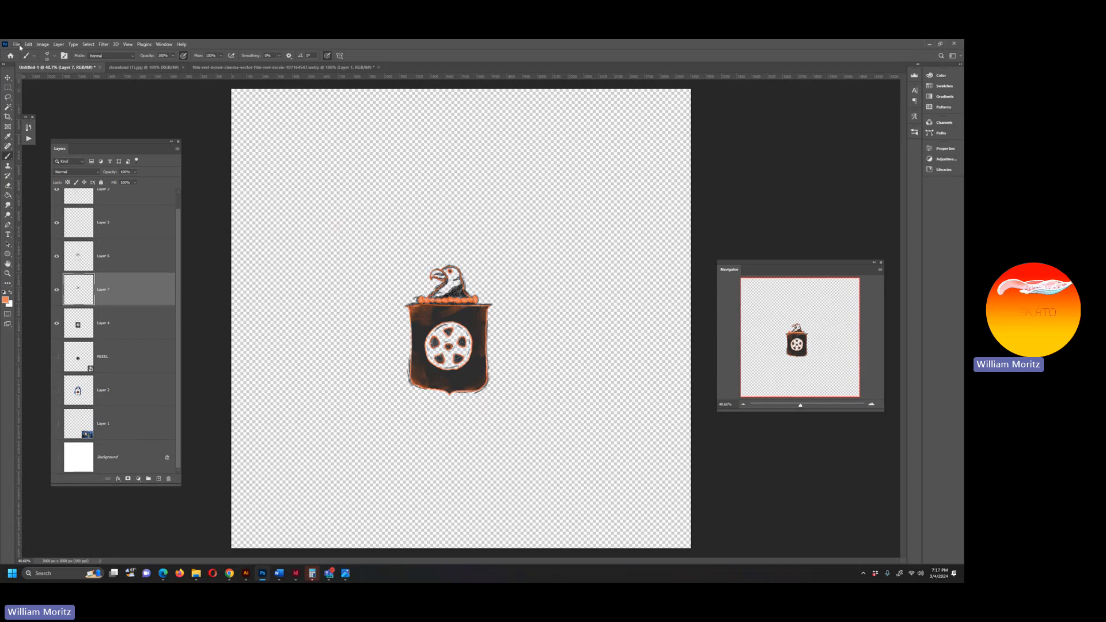
{"action": "left_click", "coordinate": [18, 44]}
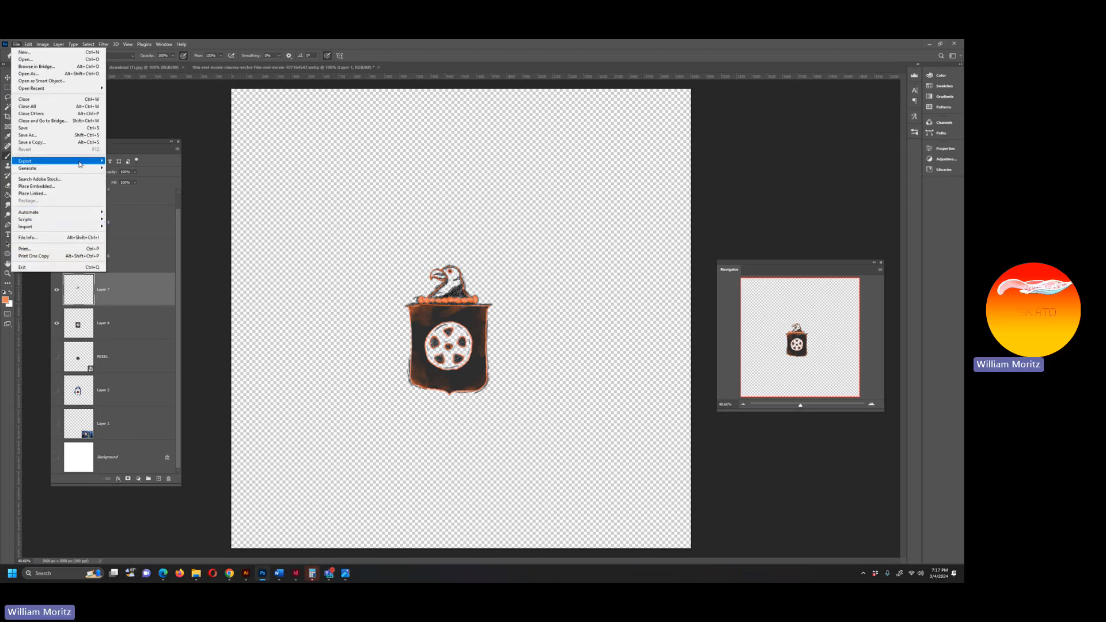
{"action": "mouse_move", "coordinate": [80, 165]}
{"action": "left_click", "coordinate": [163, 161]}
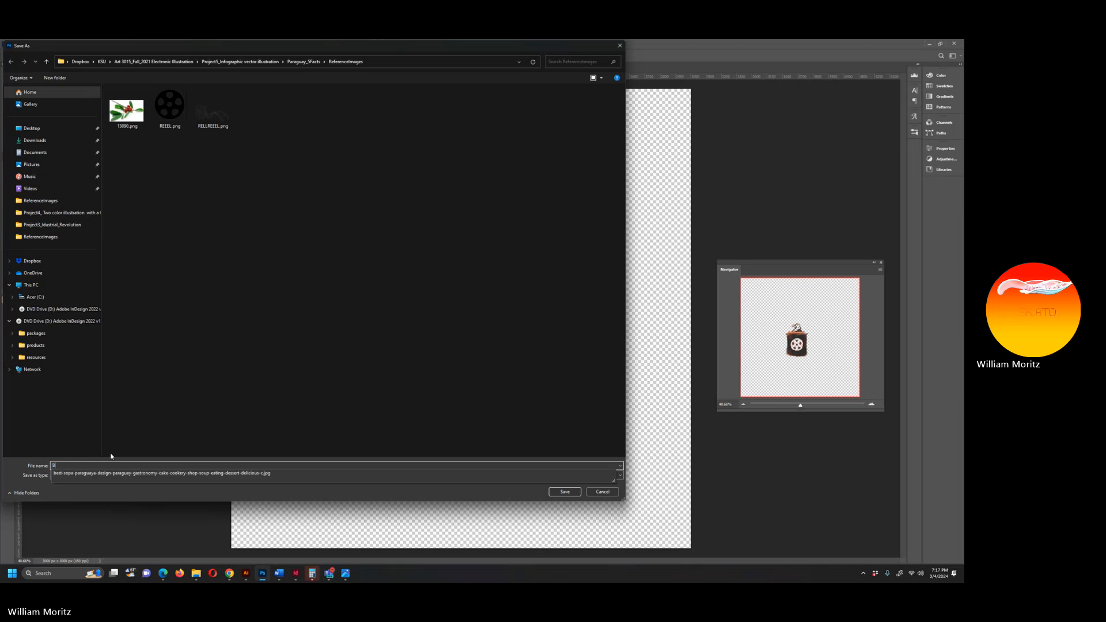
{"action": "key", "text": "Return"}
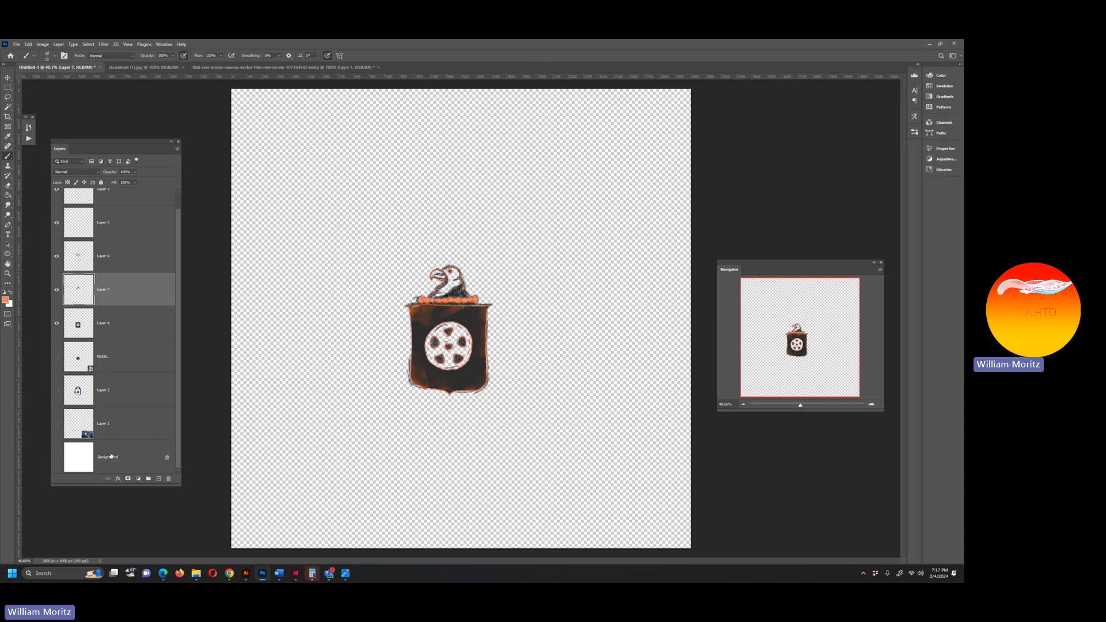
Show the white background layer again.
{"action": "scroll", "coordinate": [125, 243], "scroll_direction": "up", "scroll_amount": 2}
{"action": "scroll", "coordinate": [77, 403], "scroll_direction": "down", "scroll_amount": 2}
{"action": "left_click", "coordinate": [58, 464]}
{"action": "scroll", "coordinate": [115, 288], "scroll_direction": "up", "scroll_amount": 1}
Add a new layer at the top of the stack and reset the foreground and background colours to default.
{"action": "left_click", "coordinate": [133, 207]}
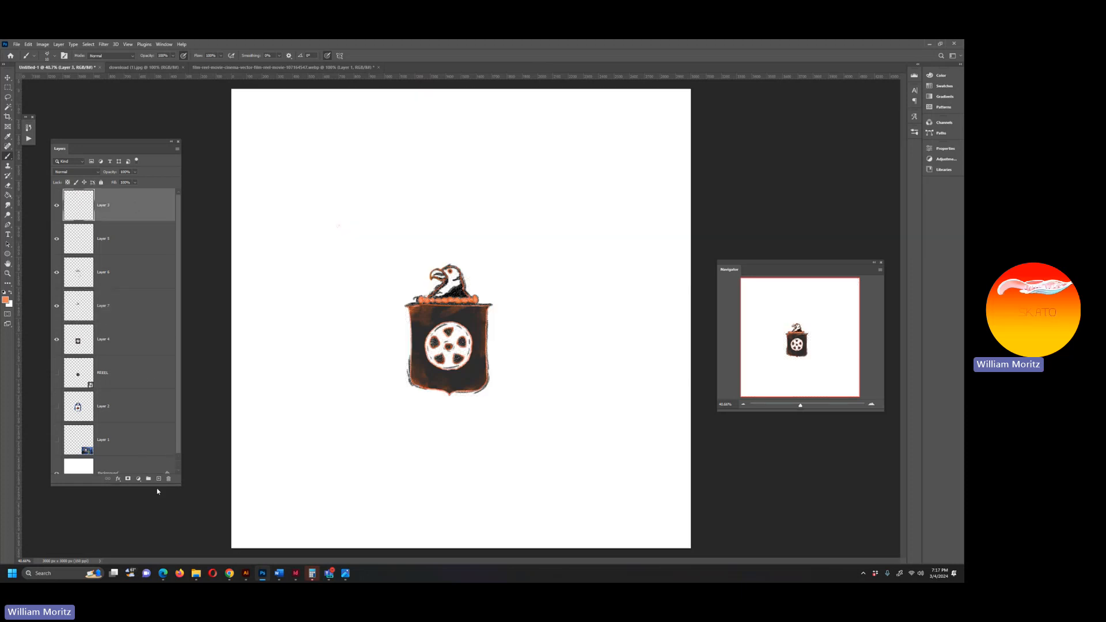
{"action": "left_click", "coordinate": [159, 479]}
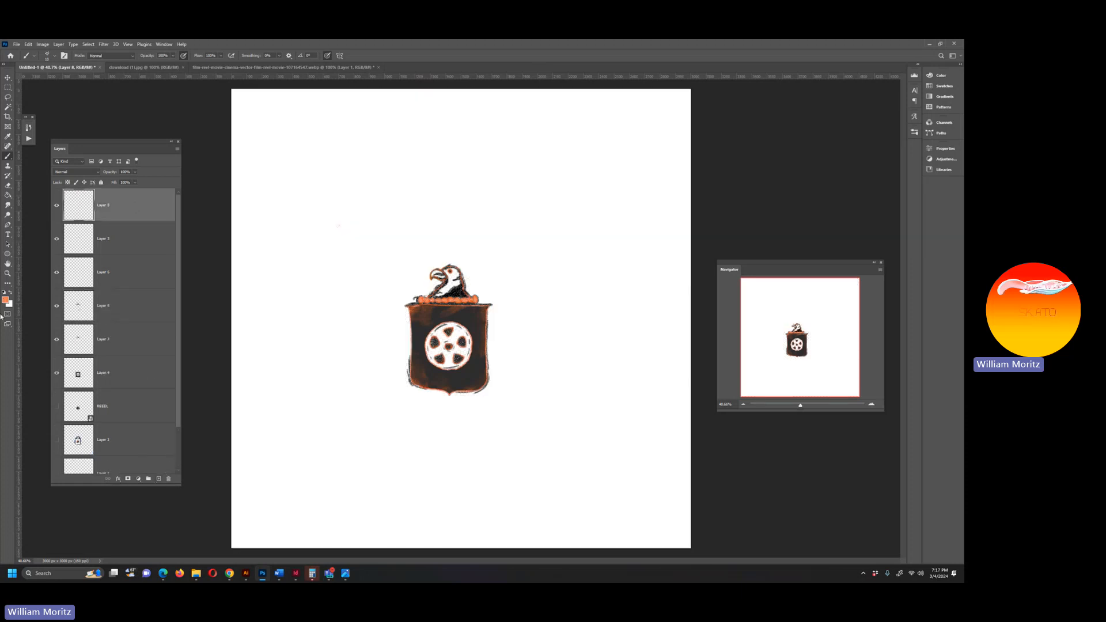
{"action": "key", "text": "d"}
Switch to Chrome to look through the Behance graphic design gallery for layout references, and return to Photoshop.
{"action": "left_click", "coordinate": [230, 574]}
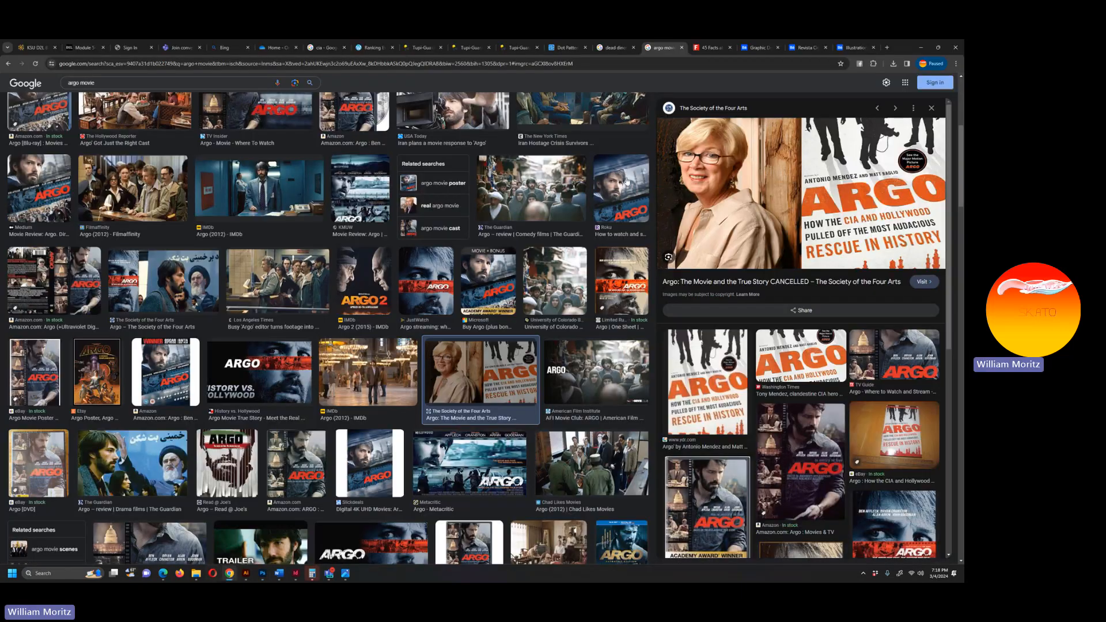
{"action": "left_click", "coordinate": [757, 48]}
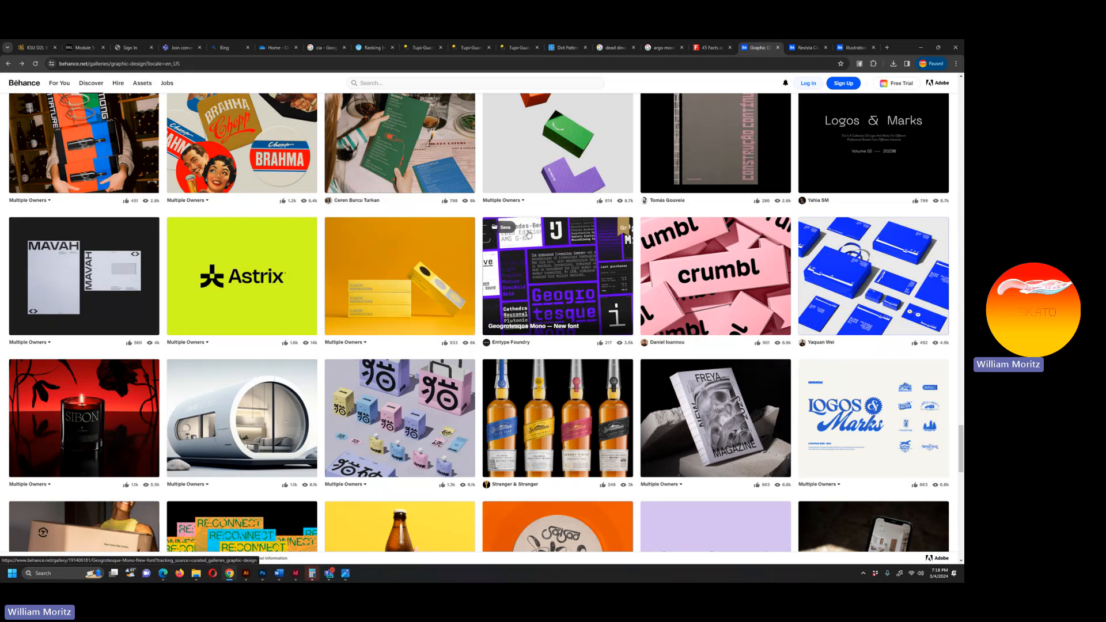
{"action": "left_click", "coordinate": [920, 47]}
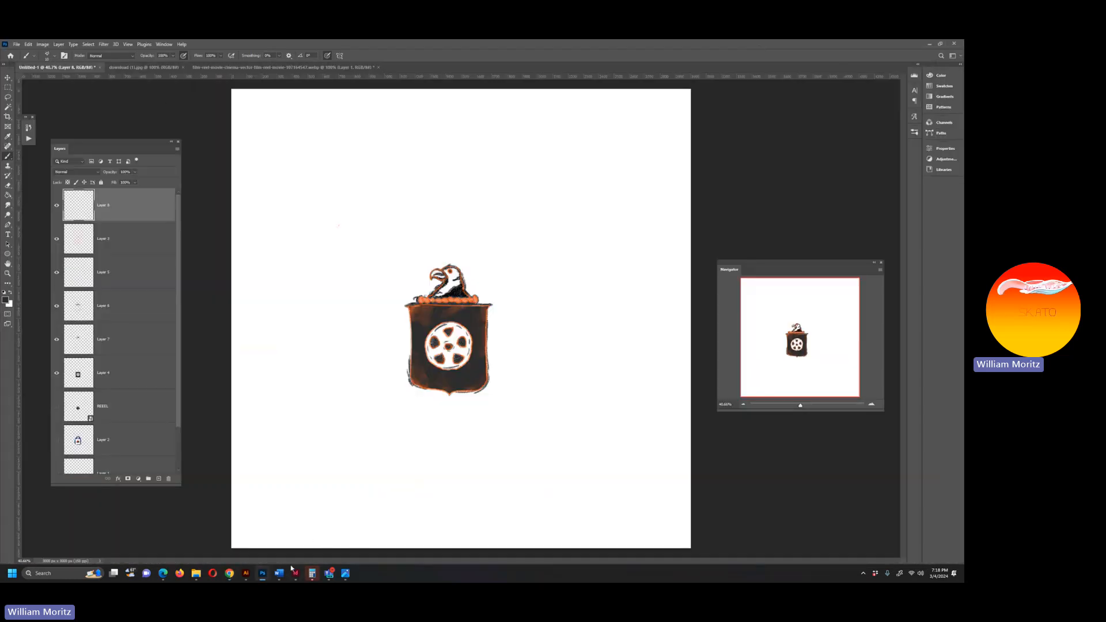
{"action": "mouse_move", "coordinate": [247, 577]}
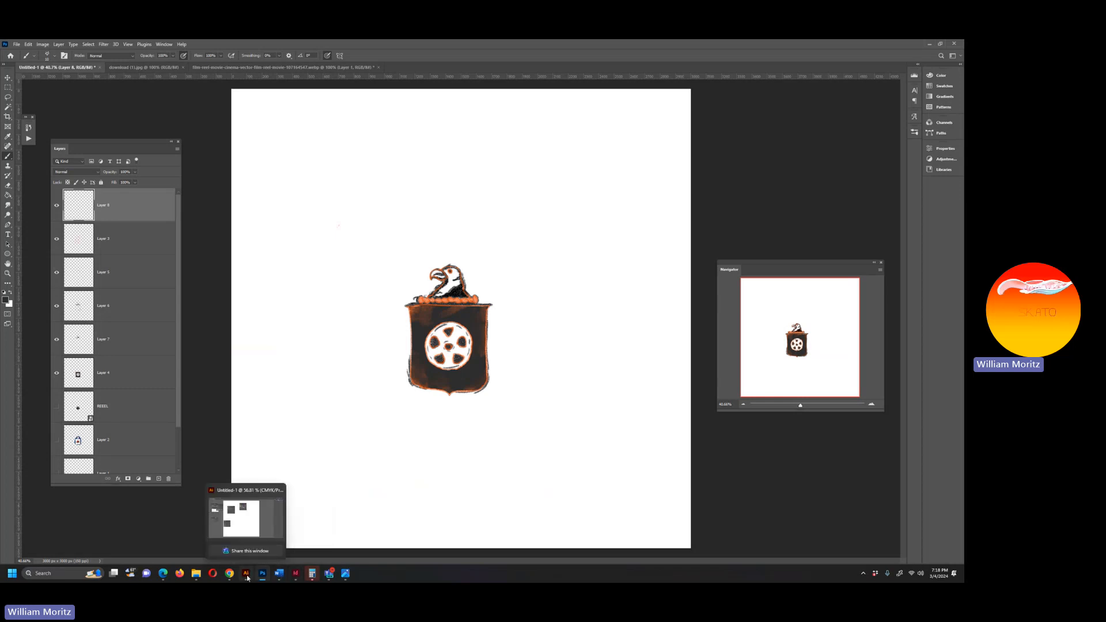
{"action": "mouse_move", "coordinate": [296, 578]}
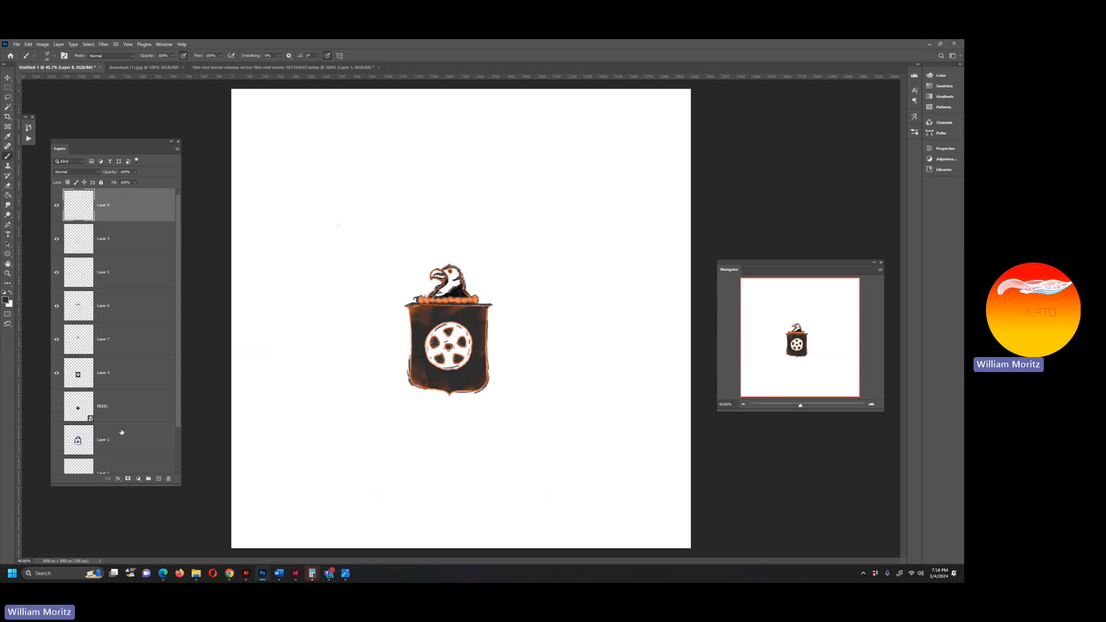
Group all emblem layers from Layer 2 up to the topmost layer, leaving Layer 1 and the background outside.
{"action": "left_click", "coordinate": [138, 444]}
{"action": "key", "text": "Caps_Lock"}
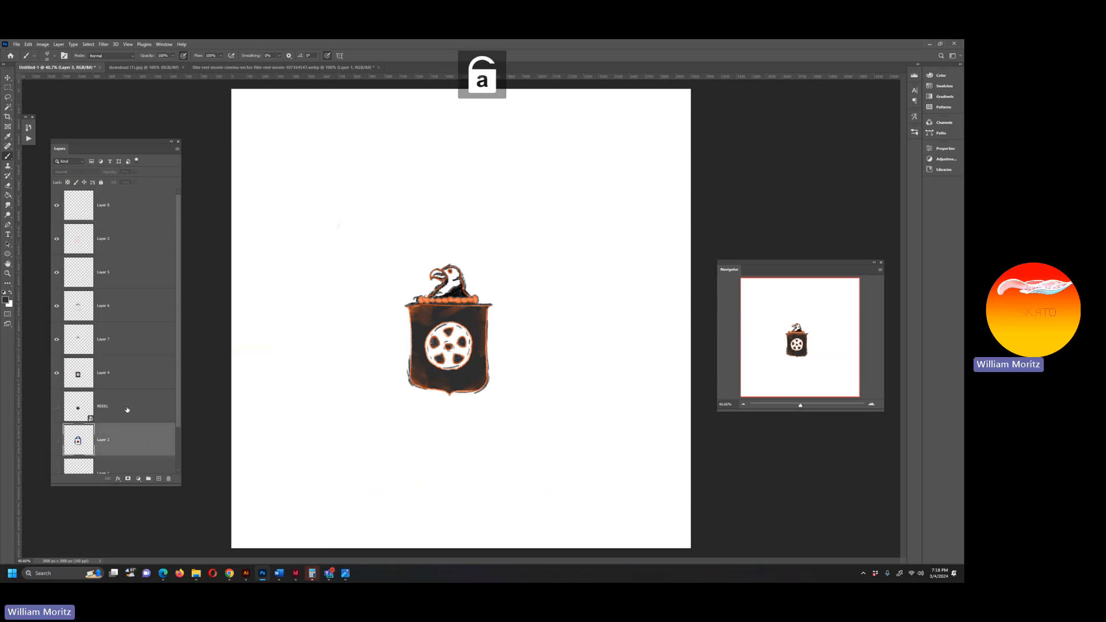
{"action": "key", "text": "ctrl+alt+a"}
{"action": "left_click", "coordinate": [149, 479]}
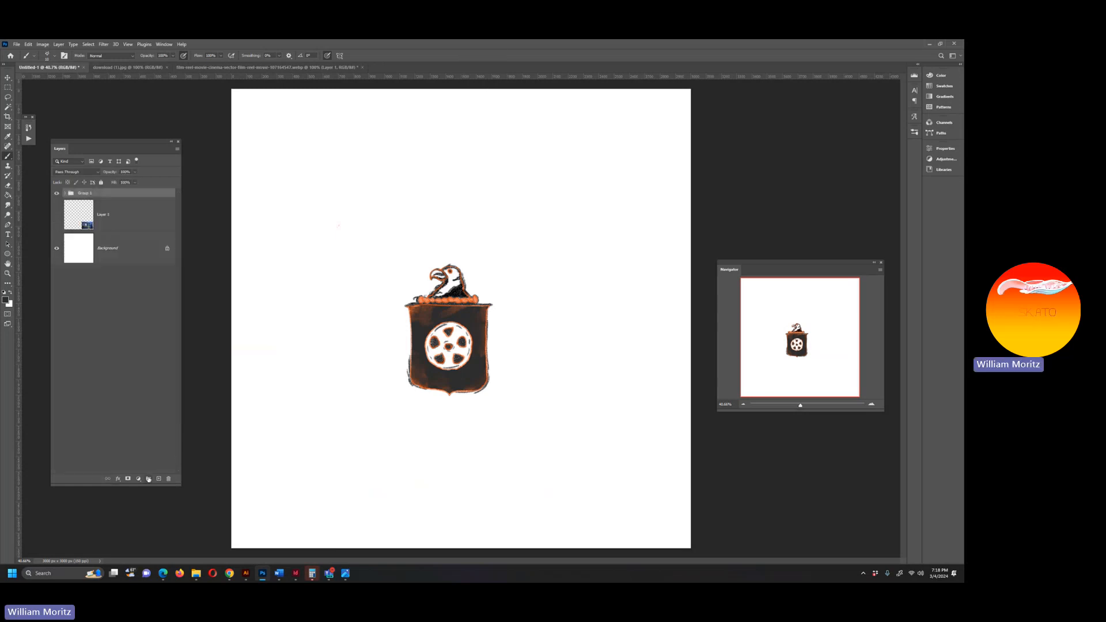
Move the emblem group towards the left edge of the canvas, slightly above the middle.
{"action": "left_click", "coordinate": [58, 195]}
{"action": "left_click", "coordinate": [58, 194]}
{"action": "key", "text": "v"}
{"action": "mouse_move", "coordinate": [435, 326]}
{"action": "left_mouse_down"}
{"action": "mouse_move", "coordinate": [344, 201]}
{"action": "mouse_move", "coordinate": [295, 174]}
{"action": "mouse_move", "coordinate": [294, 289]}
{"action": "left_mouse_up"}
Add a new layer below the emblem group and marquee-select a thin full-width strip near the canvas top plus a full-height strip through the centre.
{"action": "left_click", "coordinate": [125, 222]}
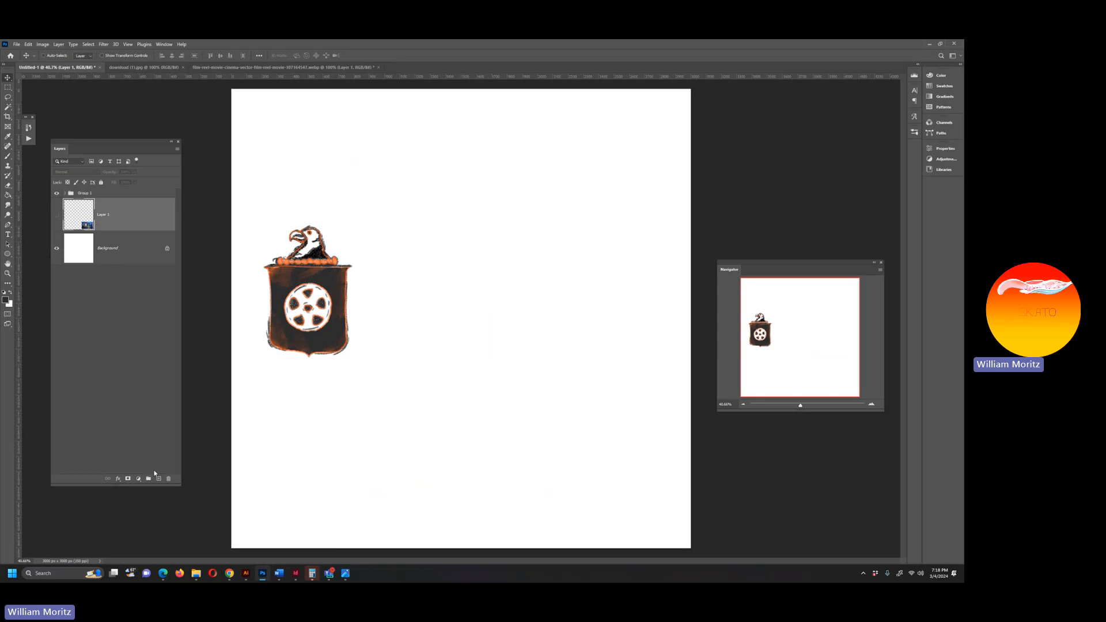
{"action": "left_click", "coordinate": [160, 479]}
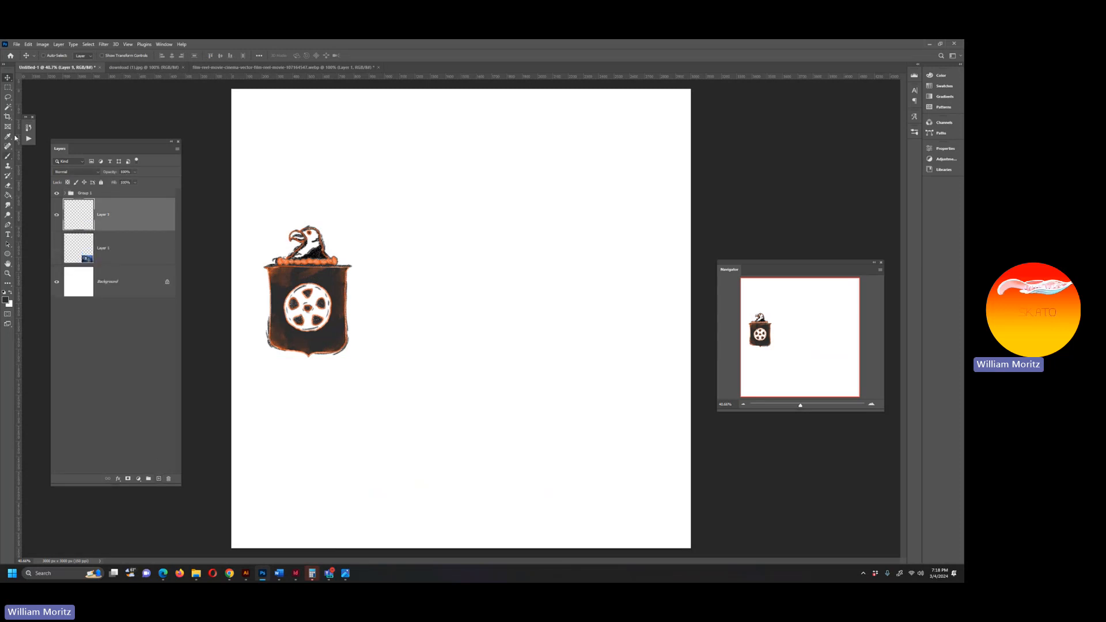
{"action": "left_click", "coordinate": [8, 87]}
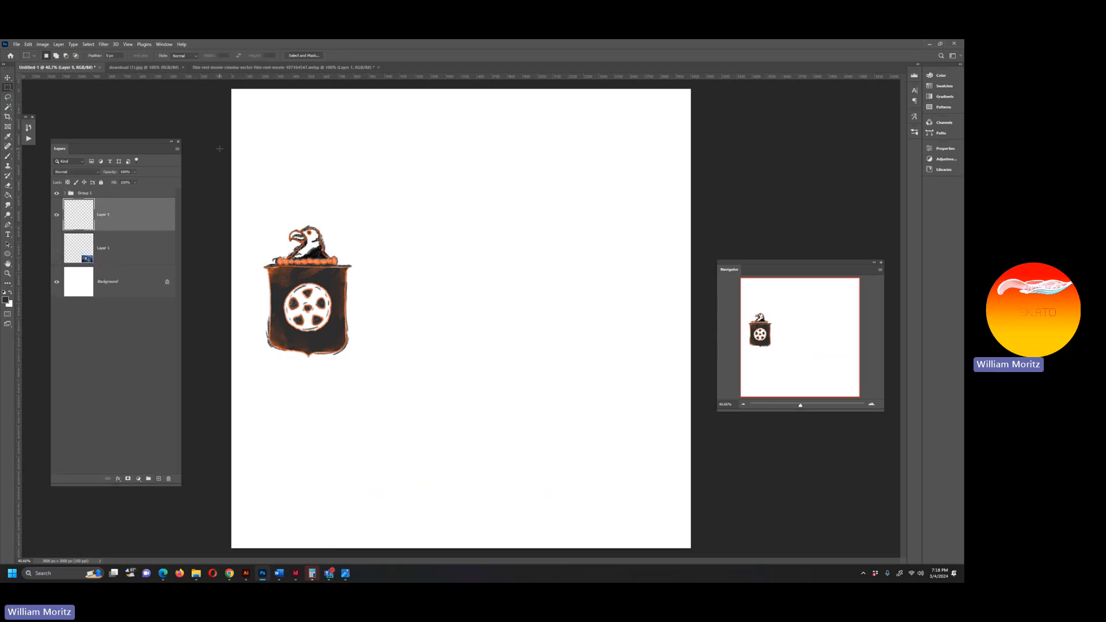
{"action": "left_click_drag", "start_coordinate": [219, 148], "coordinate": [716, 152]}
{"action": "left_click", "coordinate": [471, 175]}
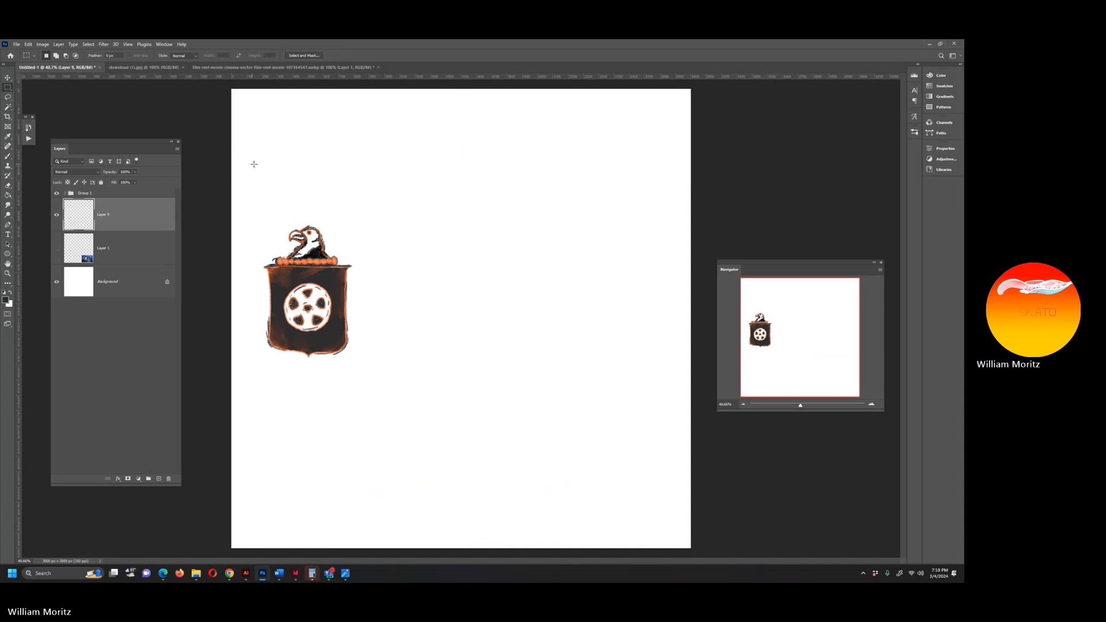
{"action": "left_click_drag", "start_coordinate": [216, 164], "coordinate": [719, 177]}
{"action": "key", "text": "shift"}
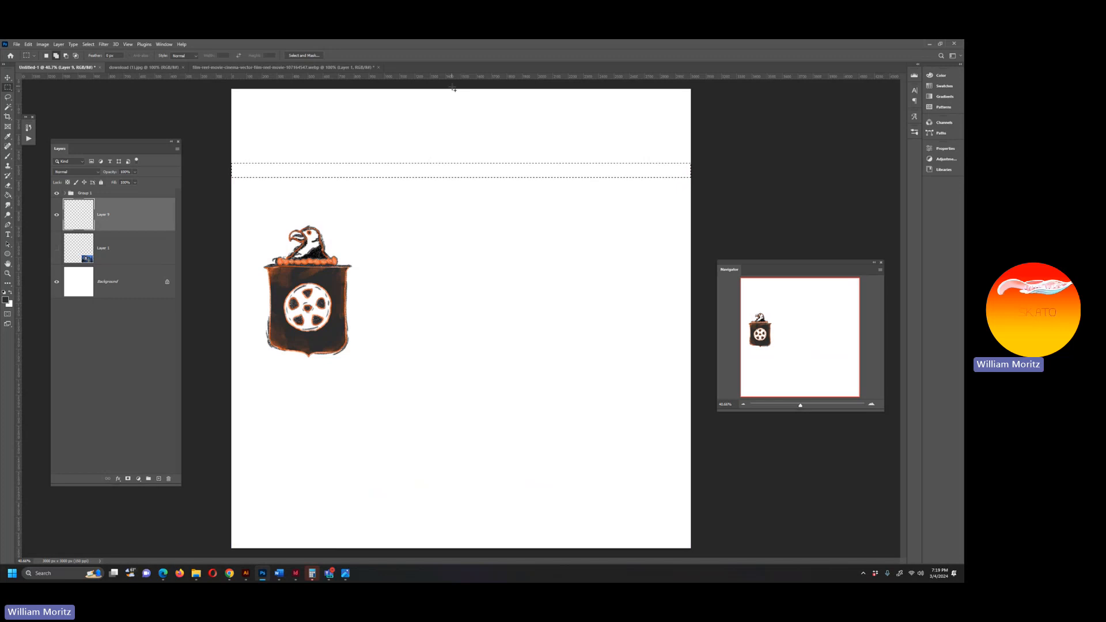
{"action": "left_click_drag", "start_coordinate": [459, 86], "coordinate": [473, 571]}
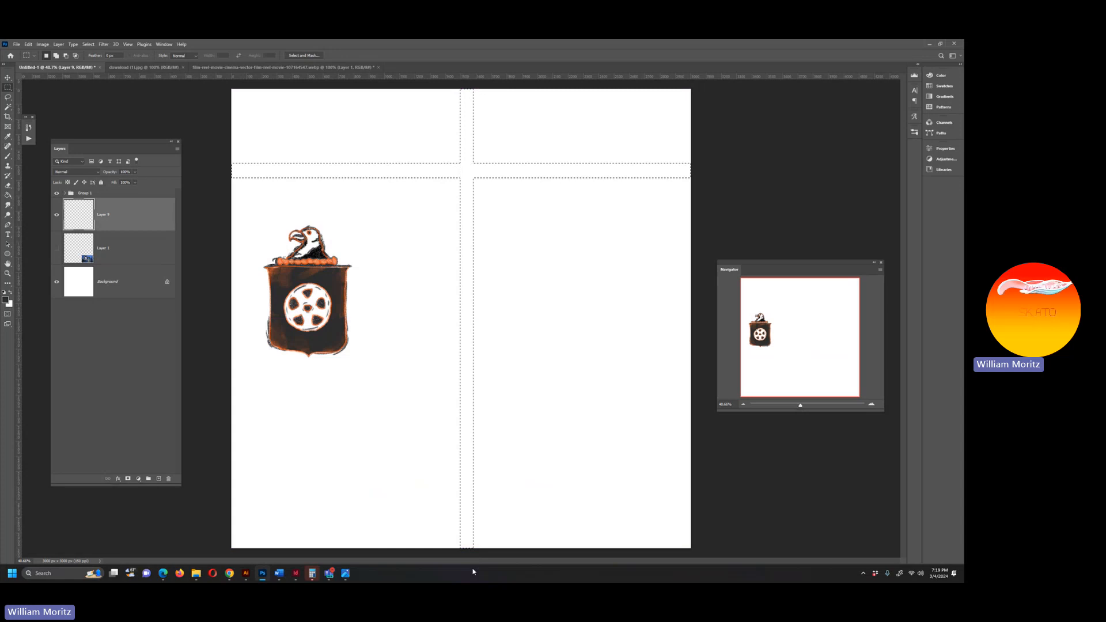
Fill the cross-shaped selection with the dark foreground colour using the Paint Bucket, and deselect it.
{"action": "left_click", "coordinate": [231, 575]}
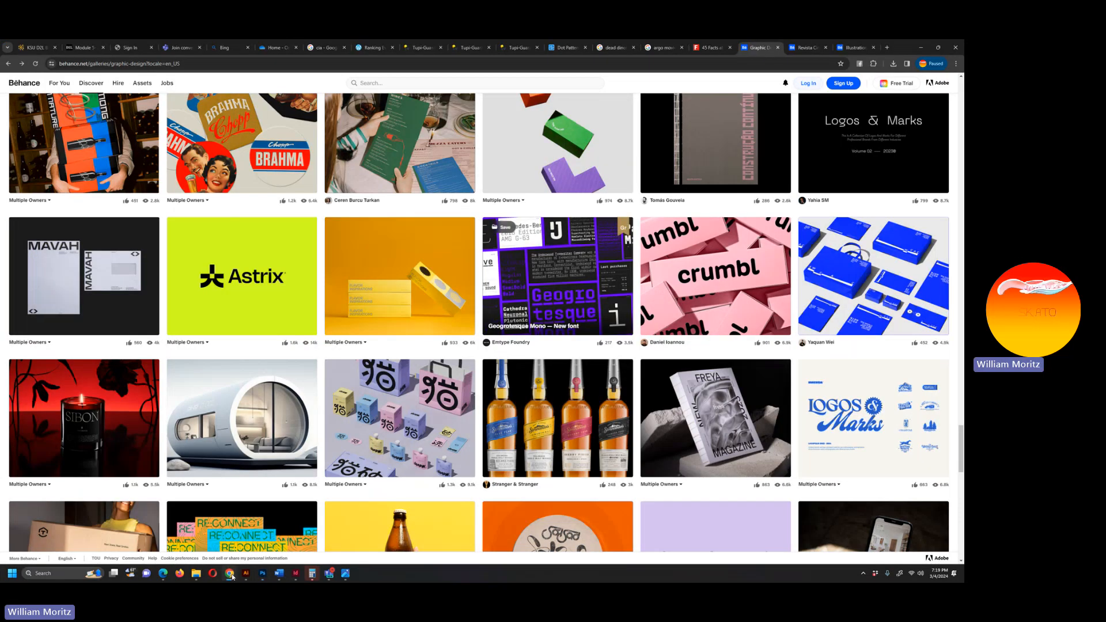
{"action": "left_click", "coordinate": [231, 574]}
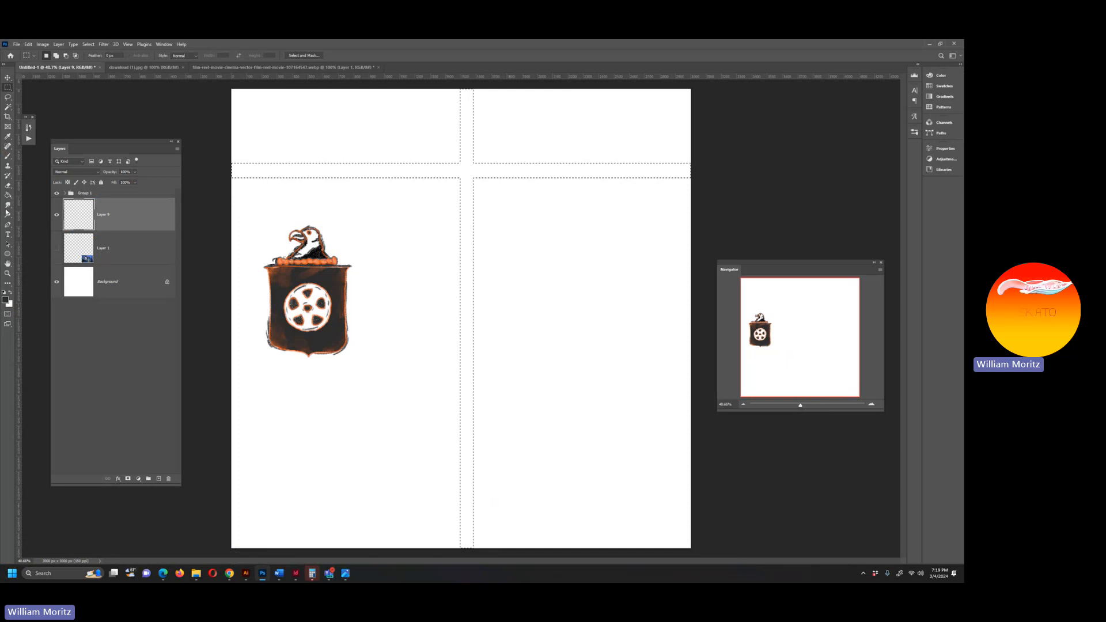
{"action": "left_click", "coordinate": [7, 194]}
{"action": "left_click", "coordinate": [479, 172]}
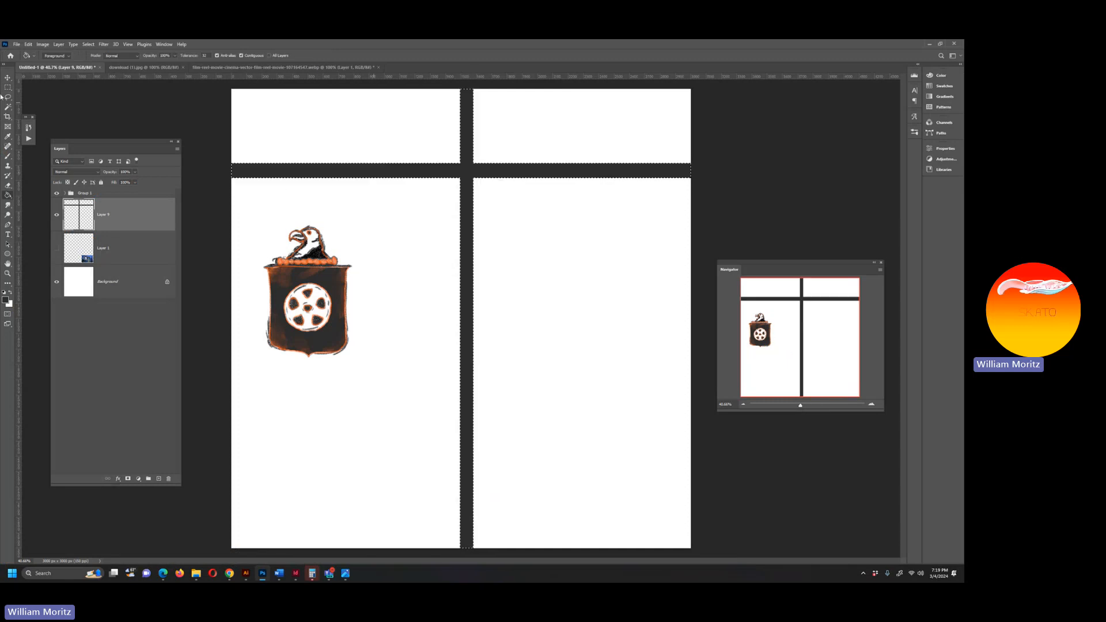
{"action": "left_click", "coordinate": [8, 87]}
{"action": "left_click", "coordinate": [60, 90]}
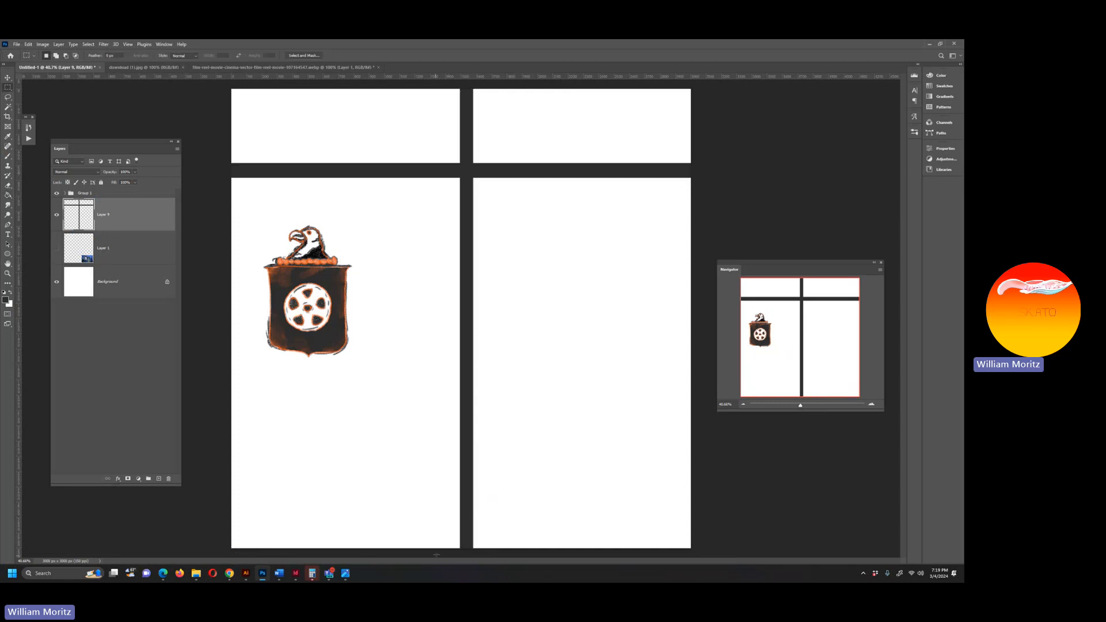
Delete the lower half of the central vertical bar, from the canvas middle down to its bottom edge, and clear the selection.
{"action": "left_click_drag", "start_coordinate": [436, 550], "coordinate": [561, 316]}
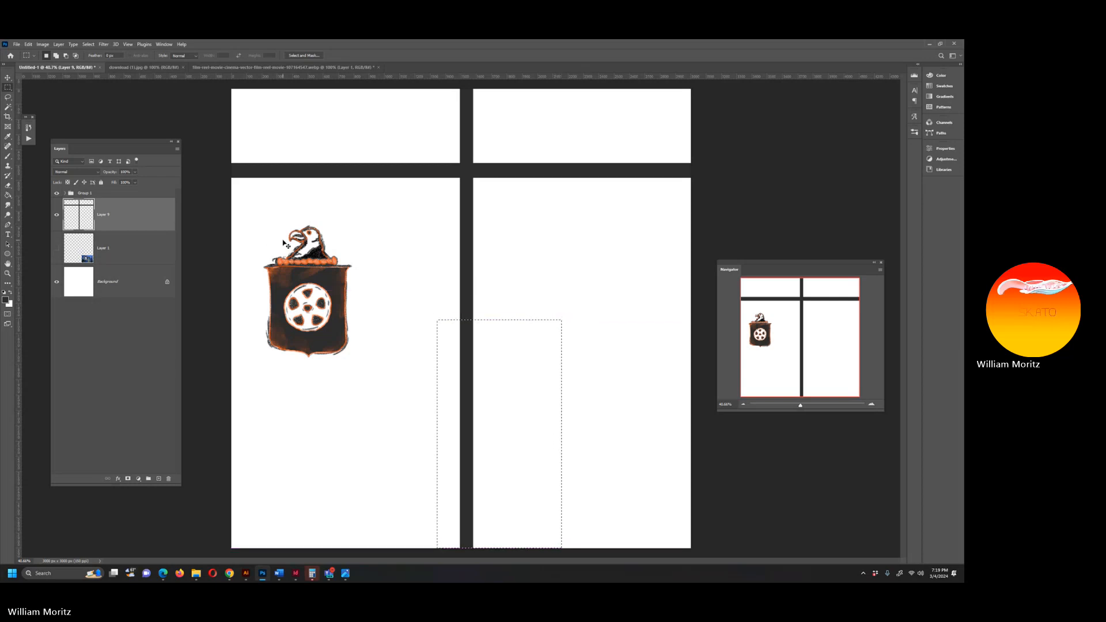
{"action": "key", "text": "Delete"}
{"action": "key", "text": "ctrl+d"}
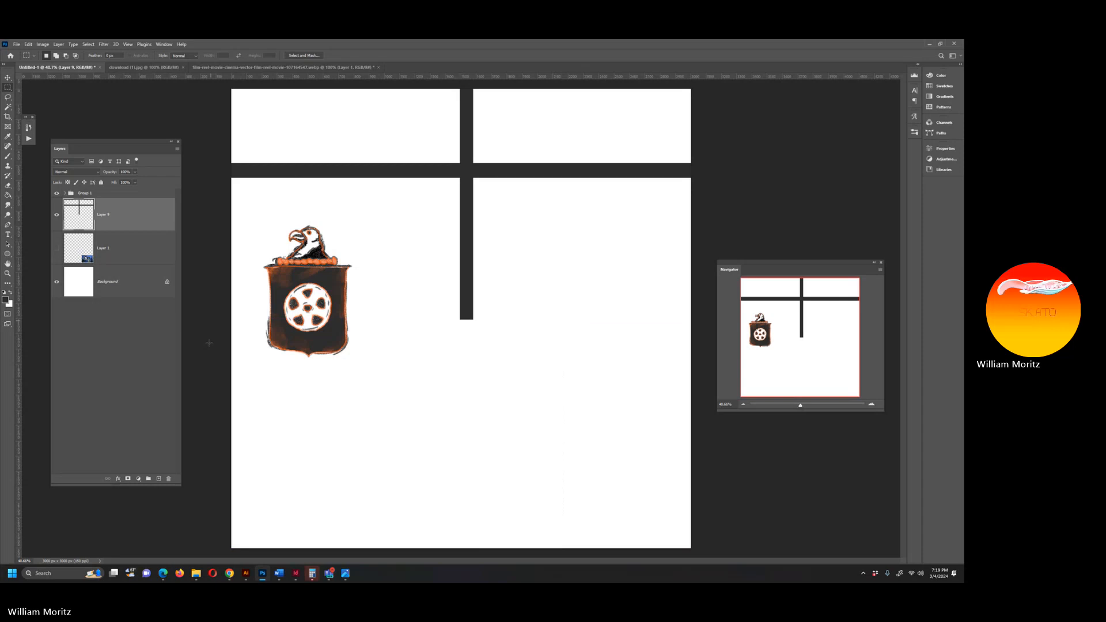
Marquee-select a thin full-width strip across the canvas middle, fill it with the dark foreground colour, and deselect it.
{"action": "left_click_drag", "start_coordinate": [209, 349], "coordinate": [697, 320]}
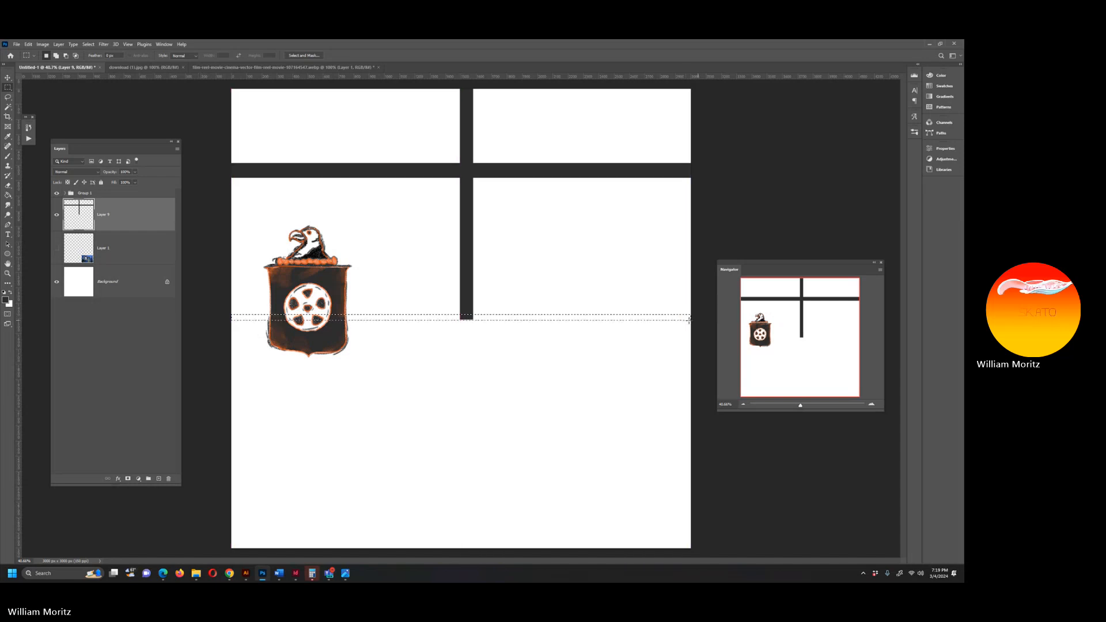
{"action": "left_click", "coordinate": [8, 197]}
{"action": "left_click", "coordinate": [424, 318]}
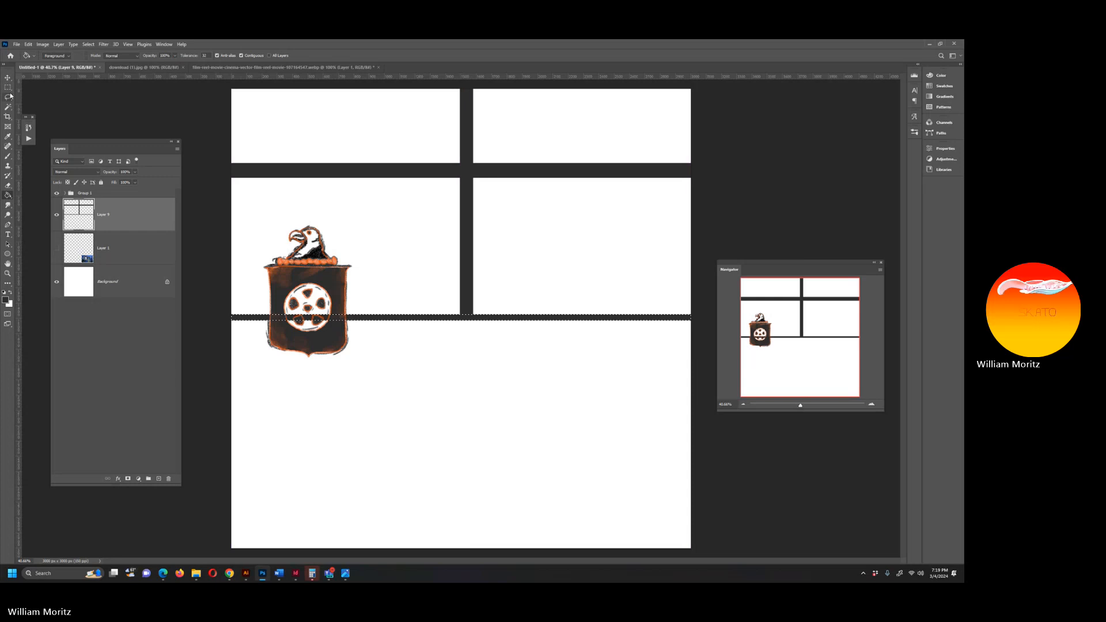
{"action": "left_click", "coordinate": [8, 88]}
{"action": "left_click", "coordinate": [86, 96]}
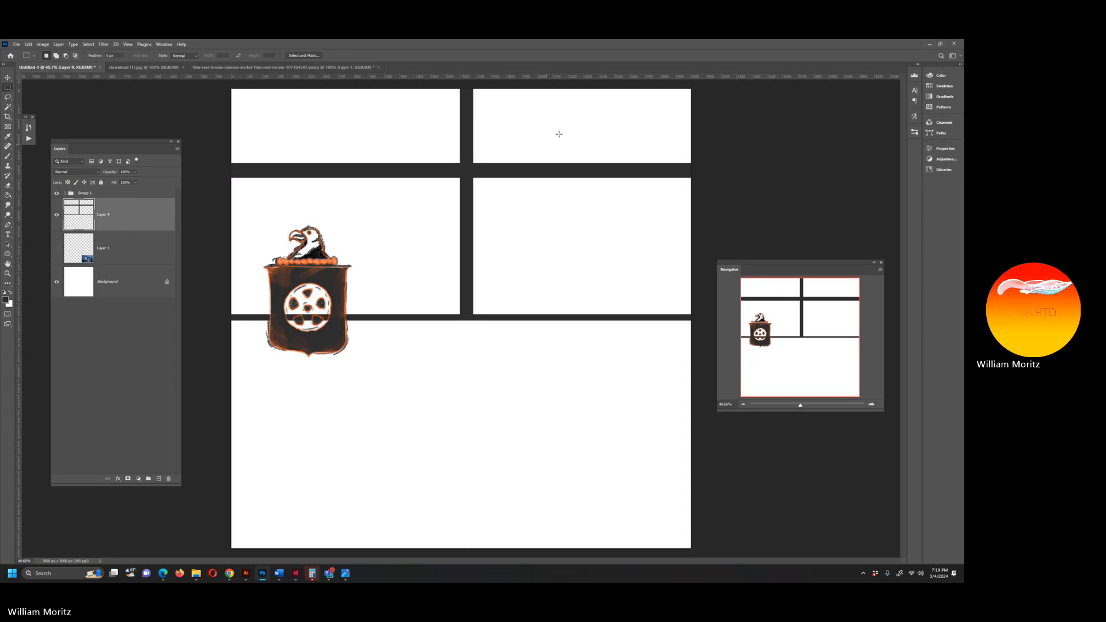
Add a thin dark vertical bar dividing the right middle-row panel, running from the upper horizontal bar to the middle one.
{"action": "mouse_move", "coordinate": [580, 163]}
{"action": "left_mouse_down"}
{"action": "mouse_move", "coordinate": [595, 253]}
{"action": "mouse_move", "coordinate": [588, 318]}
{"action": "left_mouse_up"}
{"action": "left_click", "coordinate": [7, 197]}
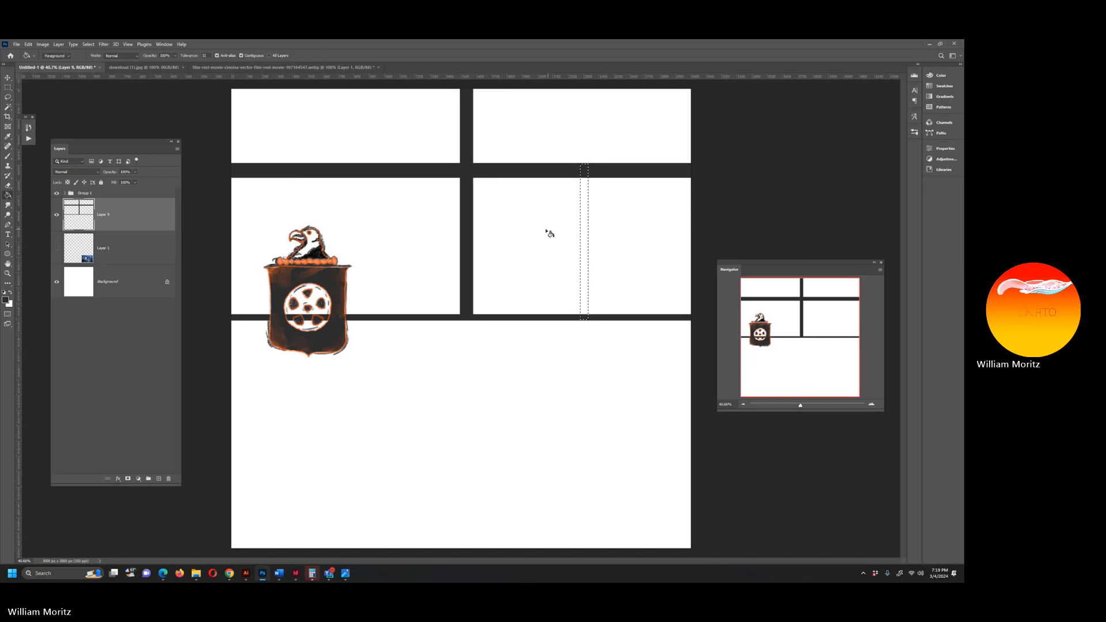
{"action": "left_click", "coordinate": [583, 235]}
{"action": "left_click", "coordinate": [8, 87]}
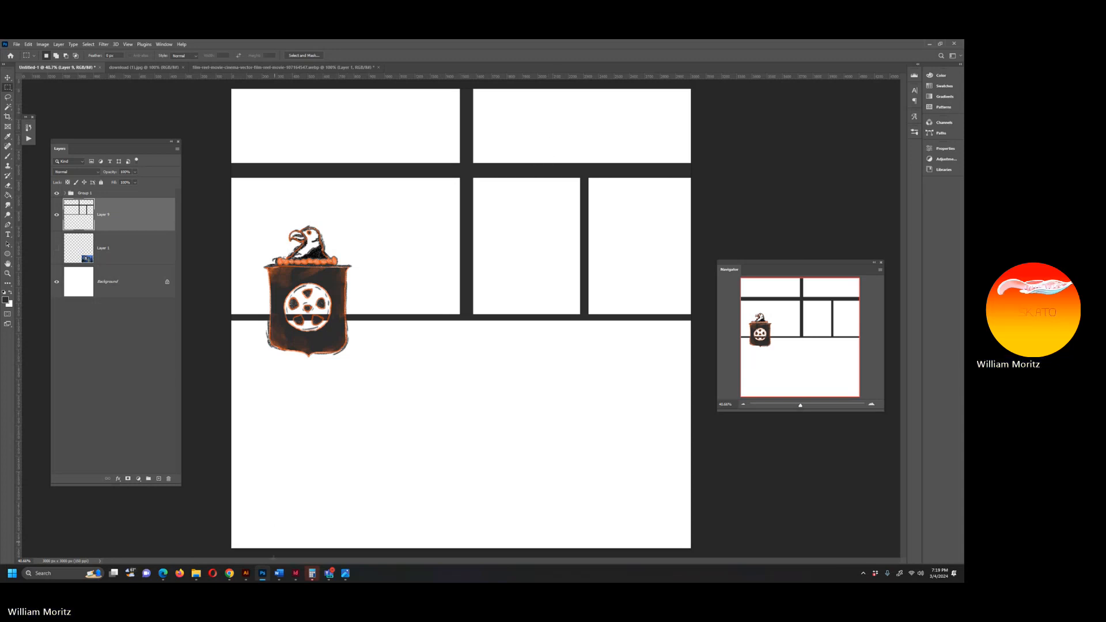
Switch to Chrome to look at the Behance graphic design gallery, and return to Photoshop.
{"action": "left_click", "coordinate": [231, 577]}
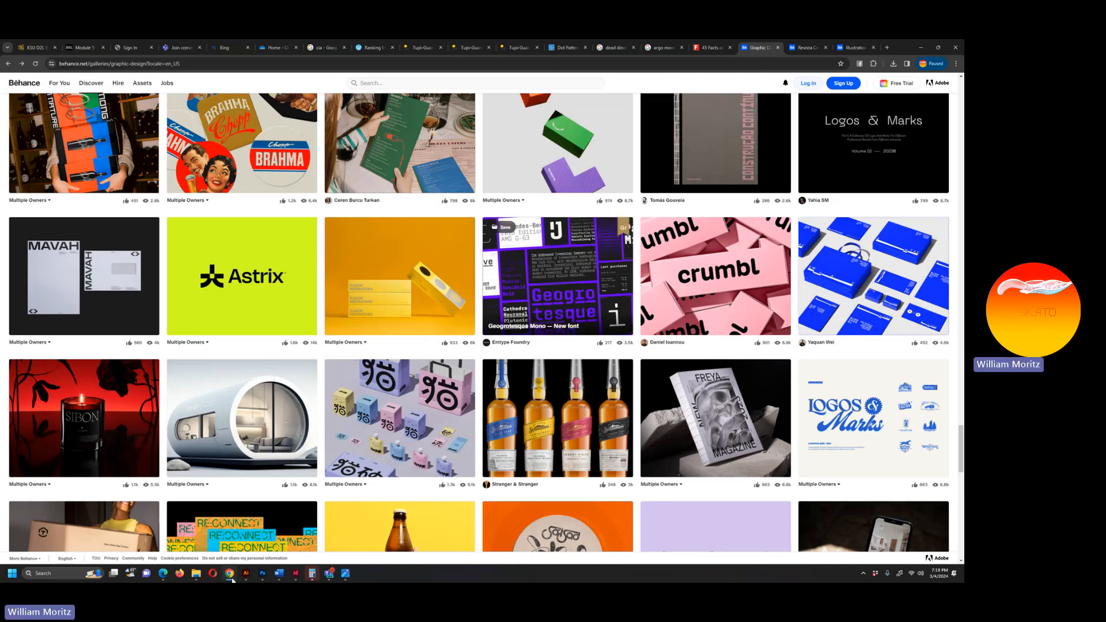
{"action": "left_click", "coordinate": [231, 578]}
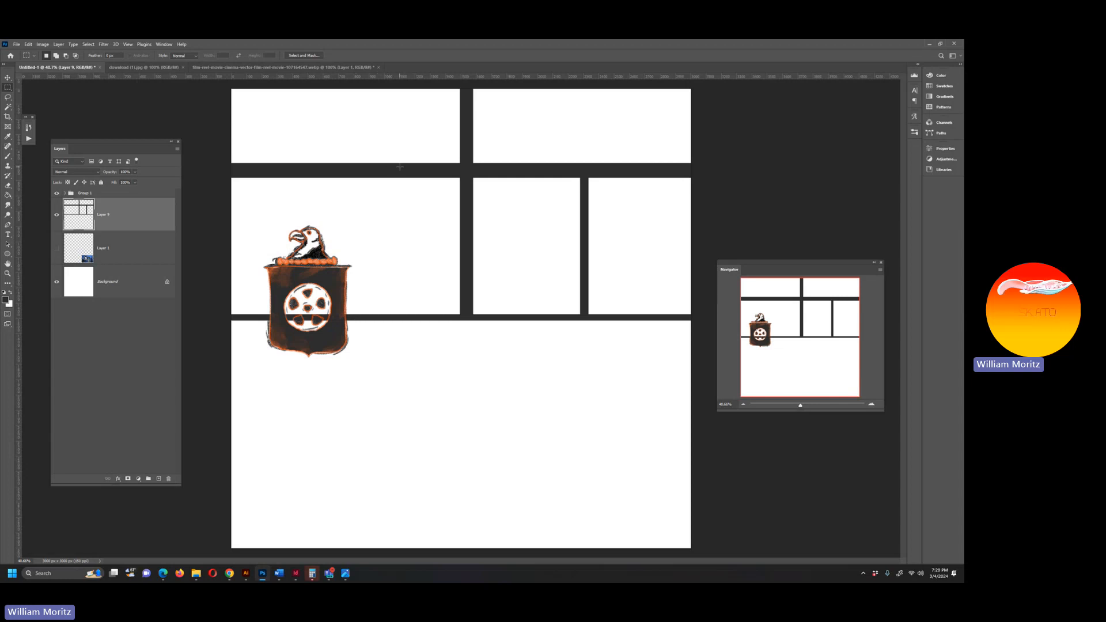
Add a very thin dark vertical bar near the right end of the top-left panel, from the canvas top to the upper horizontal bar.
{"action": "left_click_drag", "start_coordinate": [401, 84], "coordinate": [405, 166]}
{"action": "left_click", "coordinate": [8, 195]}
{"action": "left_click", "coordinate": [405, 132]}
{"action": "left_click", "coordinate": [8, 98]}
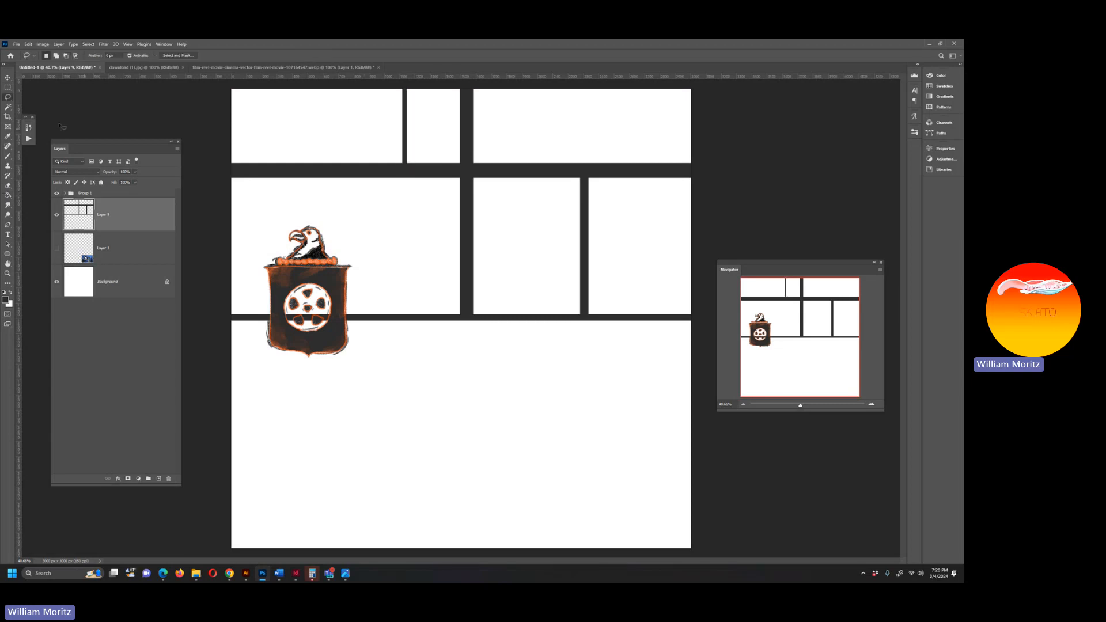
{"action": "left_click", "coordinate": [8, 88]}
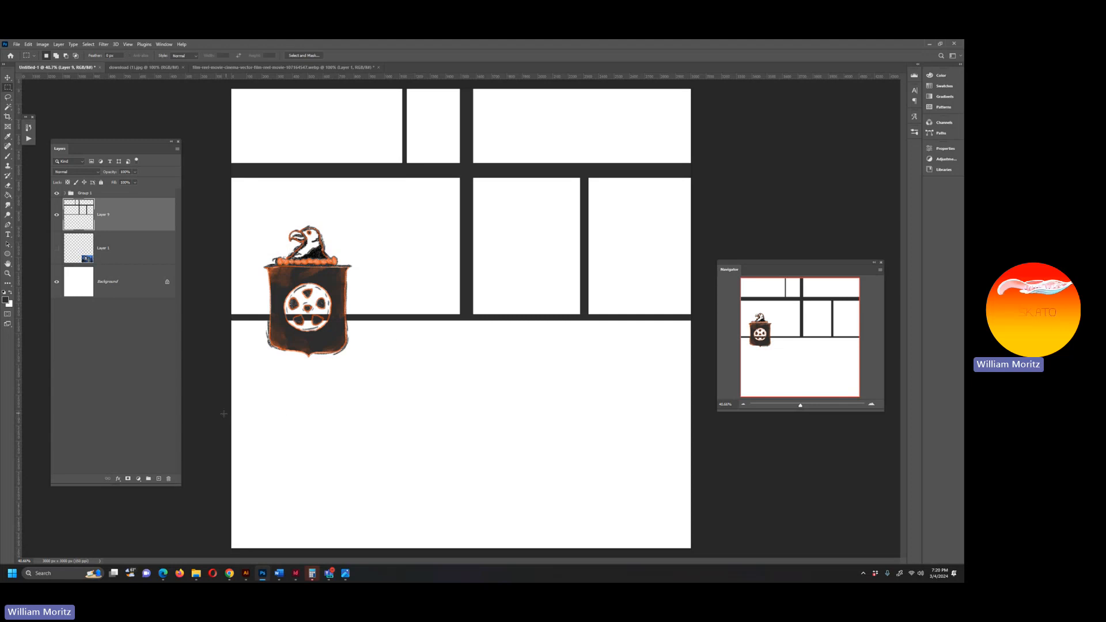
Add a thin full-width dark horizontal bar about midway through the empty lower area, using a filled marquee selection.
{"action": "left_click_drag", "start_coordinate": [224, 414], "coordinate": [700, 406]}
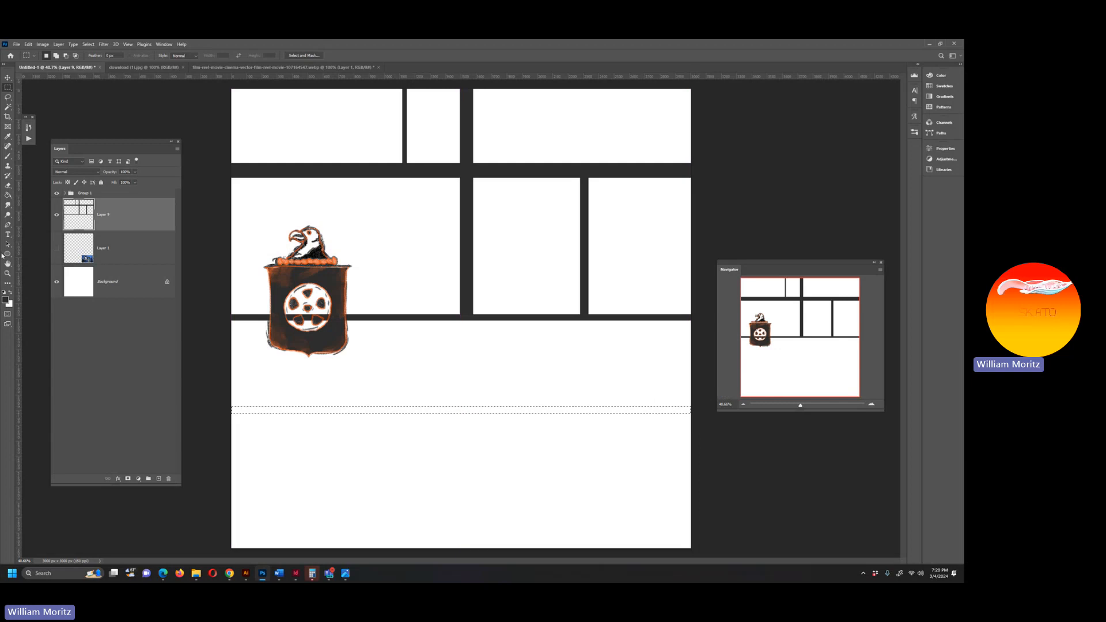
{"action": "left_click", "coordinate": [8, 194]}
{"action": "left_click", "coordinate": [306, 411]}
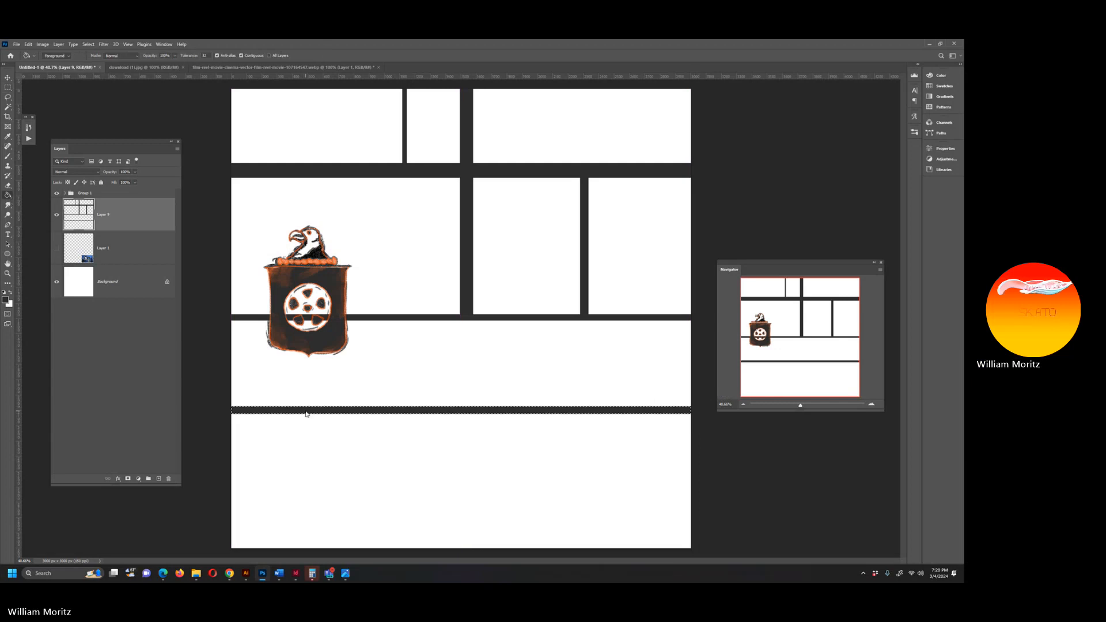
{"action": "left_click", "coordinate": [7, 97]}
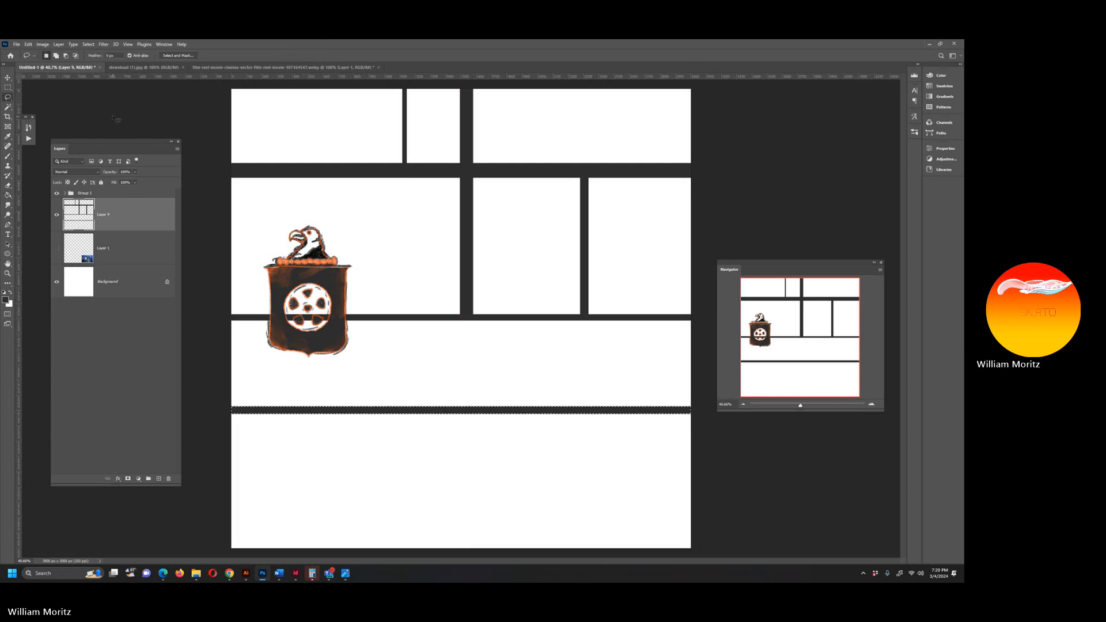
{"action": "left_click", "coordinate": [7, 87]}
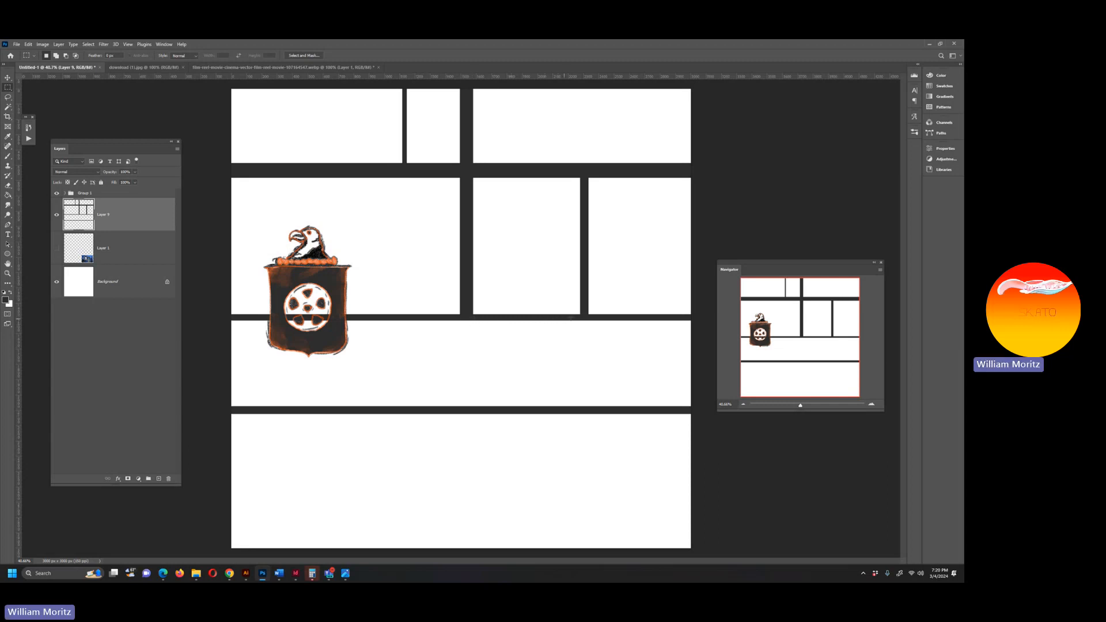
Add a dark vertical bar between the two lower horizontal bars, aligned with the thin divider in the right panels above.
{"action": "left_click_drag", "start_coordinate": [581, 314], "coordinate": [597, 416]}
{"action": "left_click", "coordinate": [576, 305]}
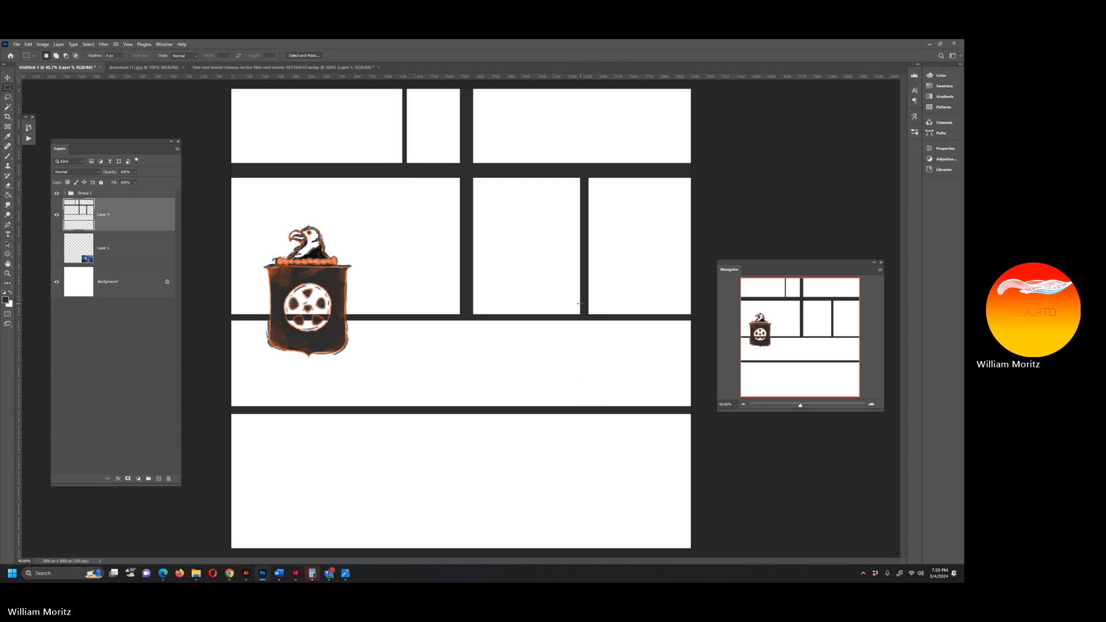
{"action": "left_click_drag", "start_coordinate": [580, 303], "coordinate": [588, 413]}
{"action": "left_click", "coordinate": [10, 197]}
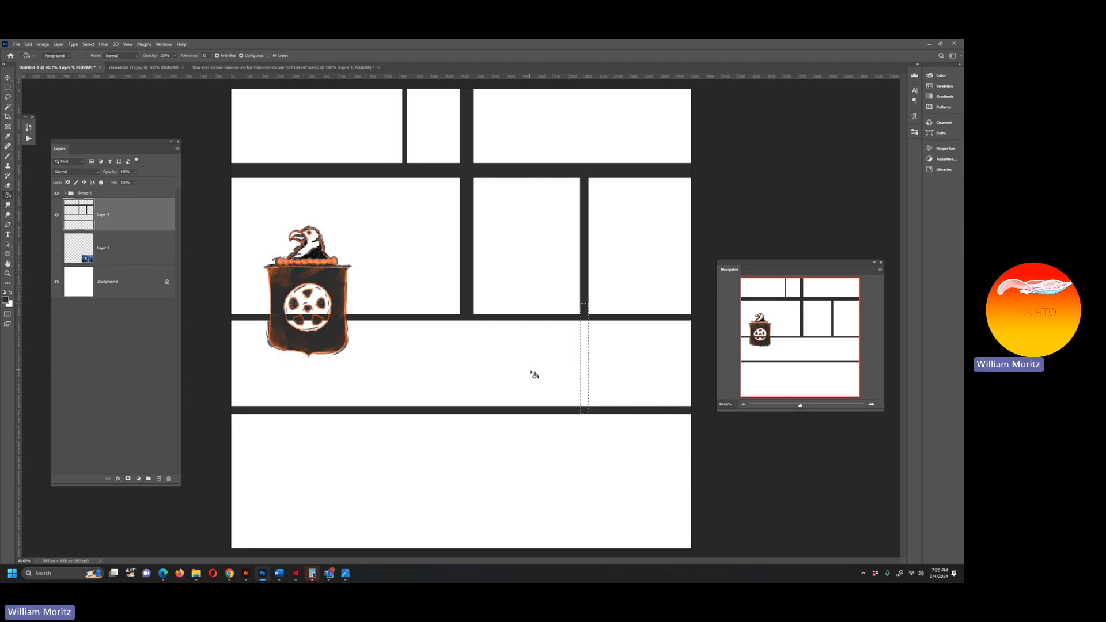
{"action": "left_click", "coordinate": [584, 345]}
{"action": "key", "text": "ctrl+d"}
{"action": "left_click", "coordinate": [7, 96]}
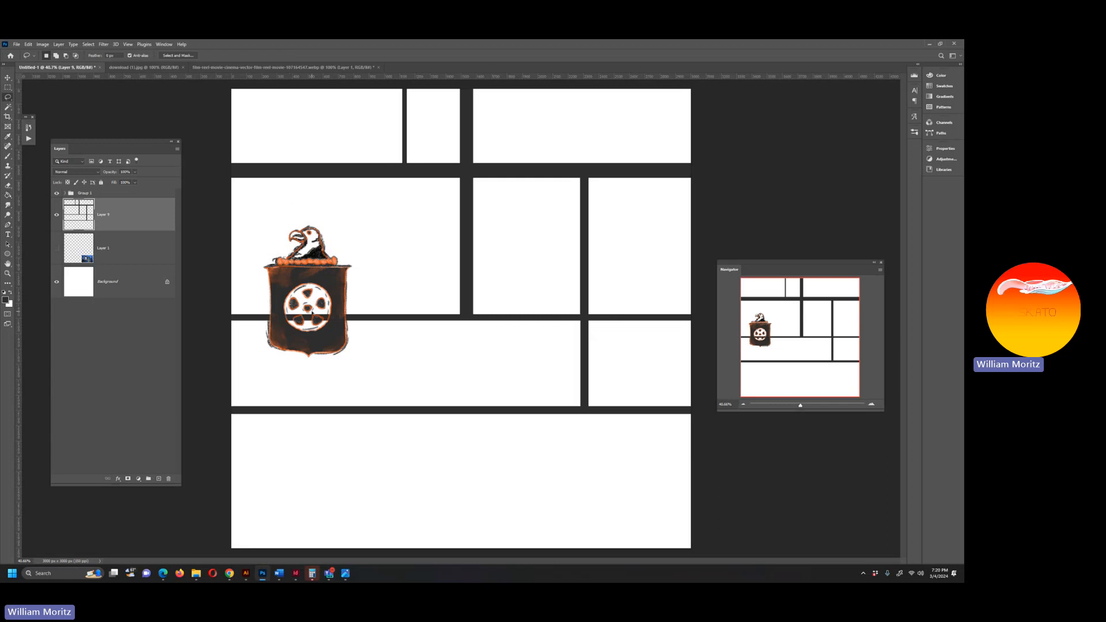
{"action": "left_click", "coordinate": [8, 86]}
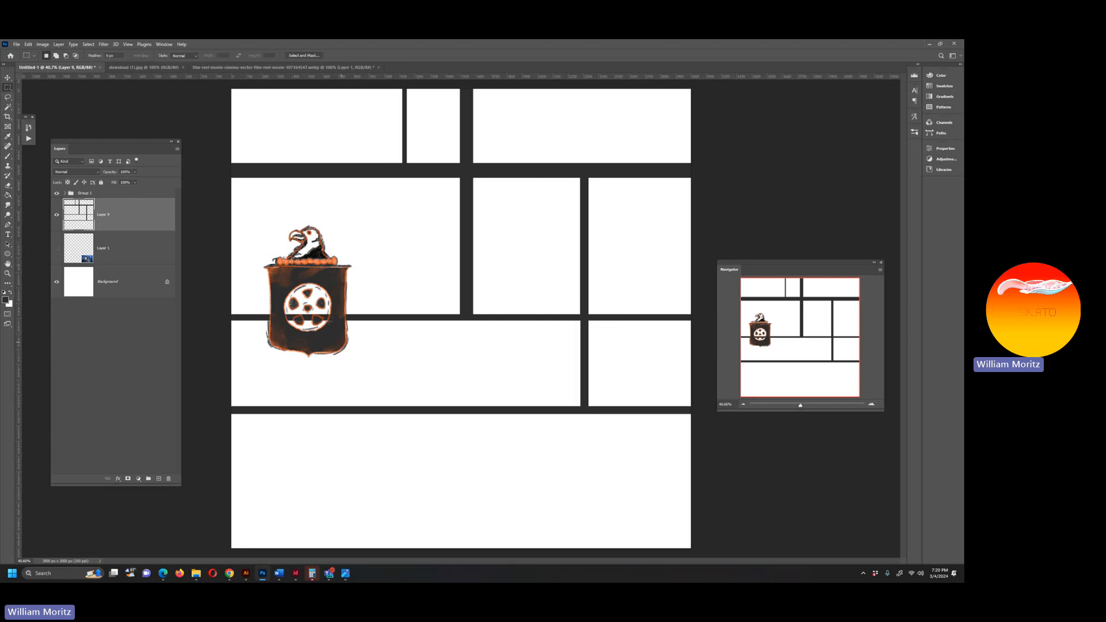
Add a dark vertical bar beneath the emblem, filling both sections from the middle horizontal bar to the canvas bottom.
{"action": "left_click_drag", "start_coordinate": [332, 316], "coordinate": [339, 548]}
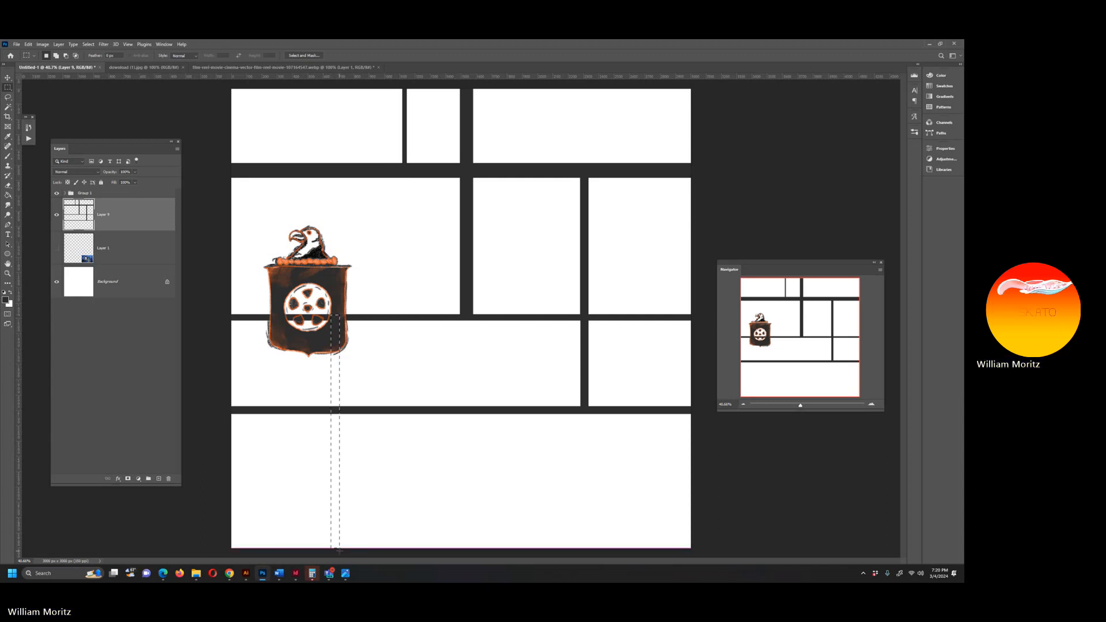
{"action": "left_click", "coordinate": [7, 196]}
{"action": "left_click", "coordinate": [339, 375]}
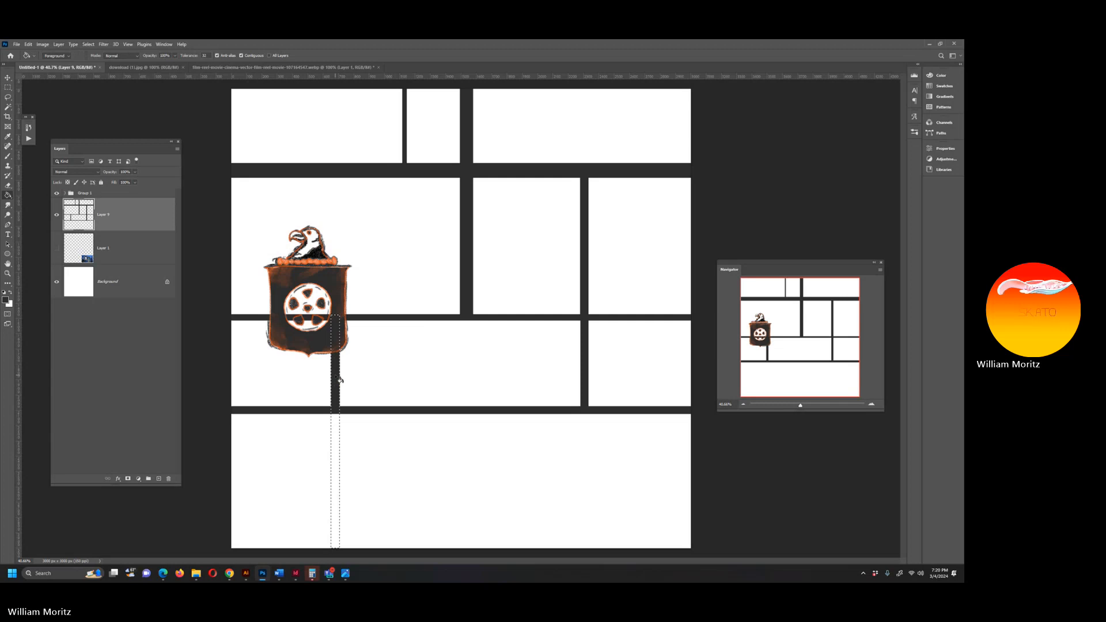
{"action": "left_click", "coordinate": [338, 433]}
{"action": "left_click", "coordinate": [8, 87]}
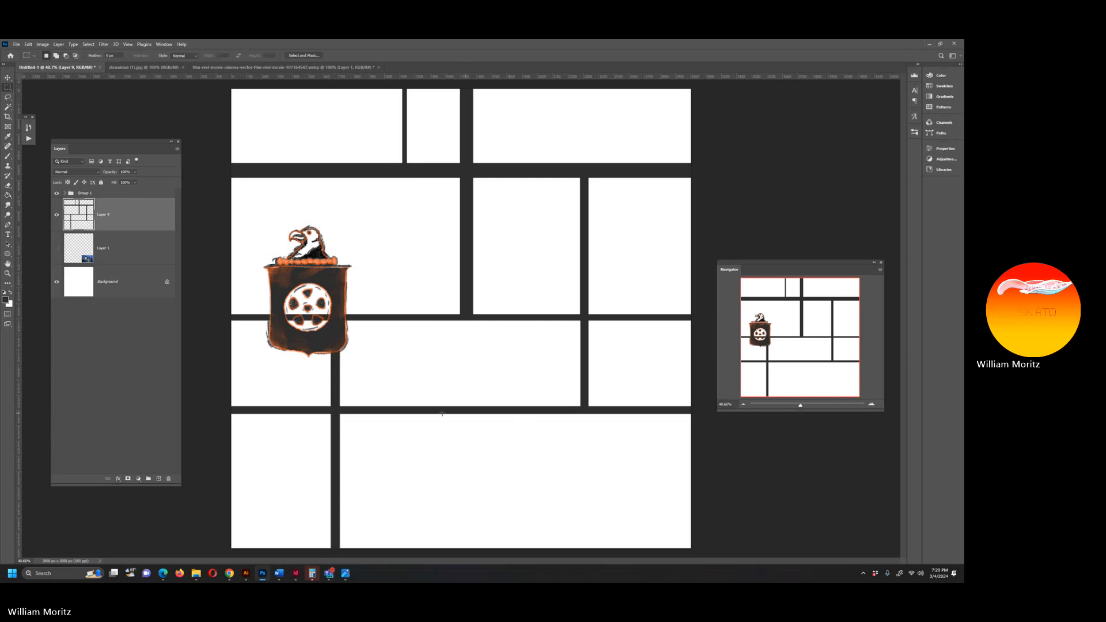
Add a wider dark vertical bar near the centre of the bottom row, from the lowest horizontal bar to the canvas bottom.
{"action": "left_click_drag", "start_coordinate": [464, 409], "coordinate": [475, 553]}
{"action": "left_click", "coordinate": [9, 196]}
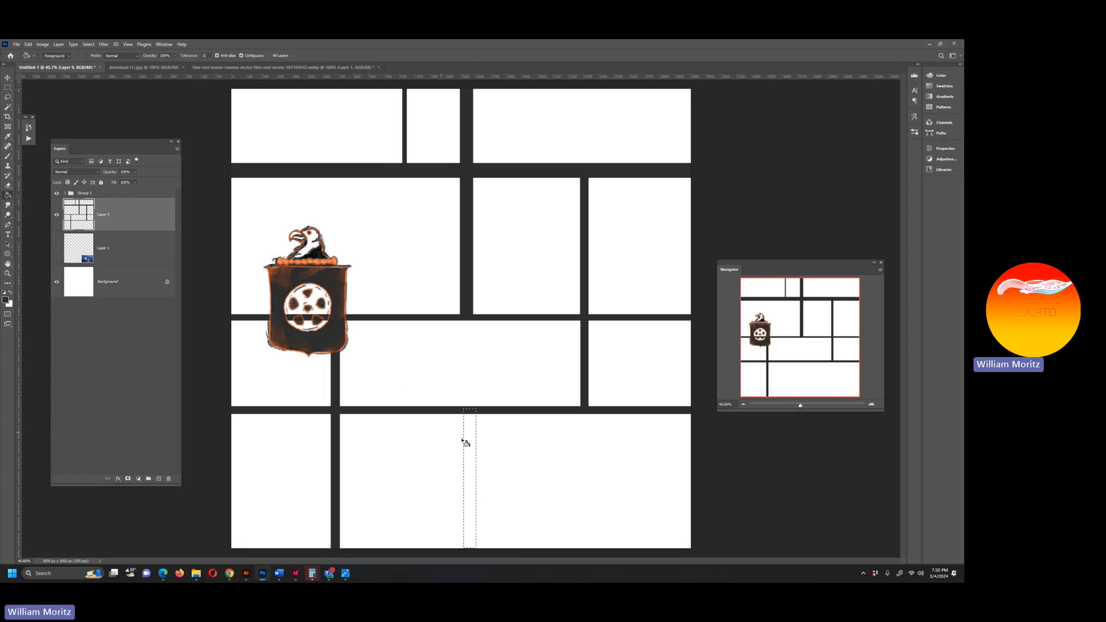
{"action": "left_click", "coordinate": [472, 445]}
{"action": "left_click", "coordinate": [8, 88]}
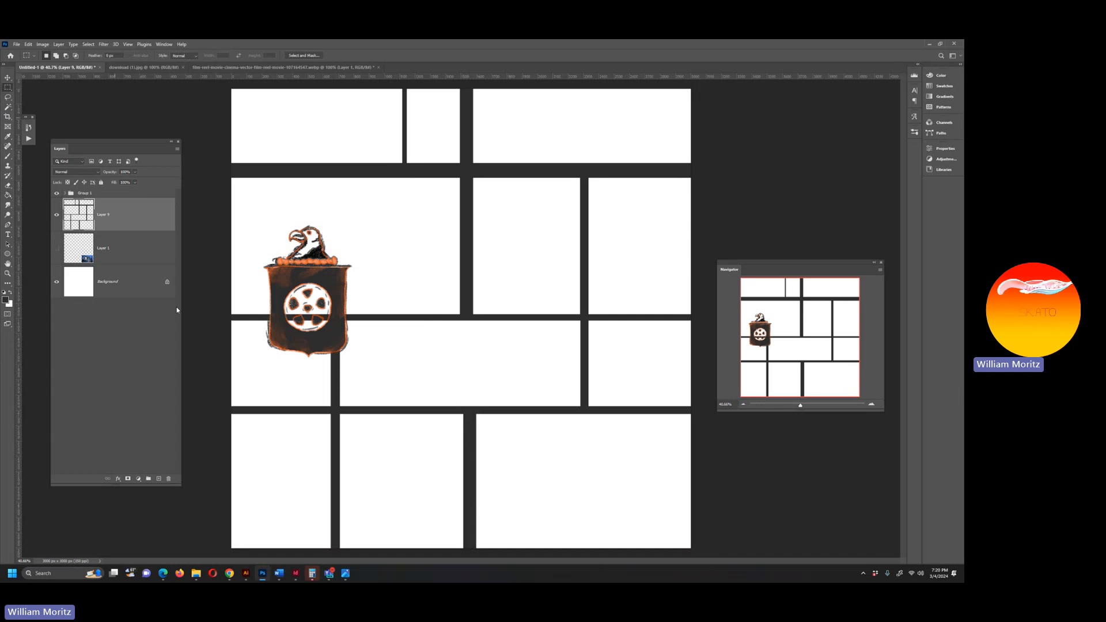
Check the Behance gallery in Chrome again, and minimise the browser to return to the panel layout.
{"action": "left_click", "coordinate": [230, 573]}
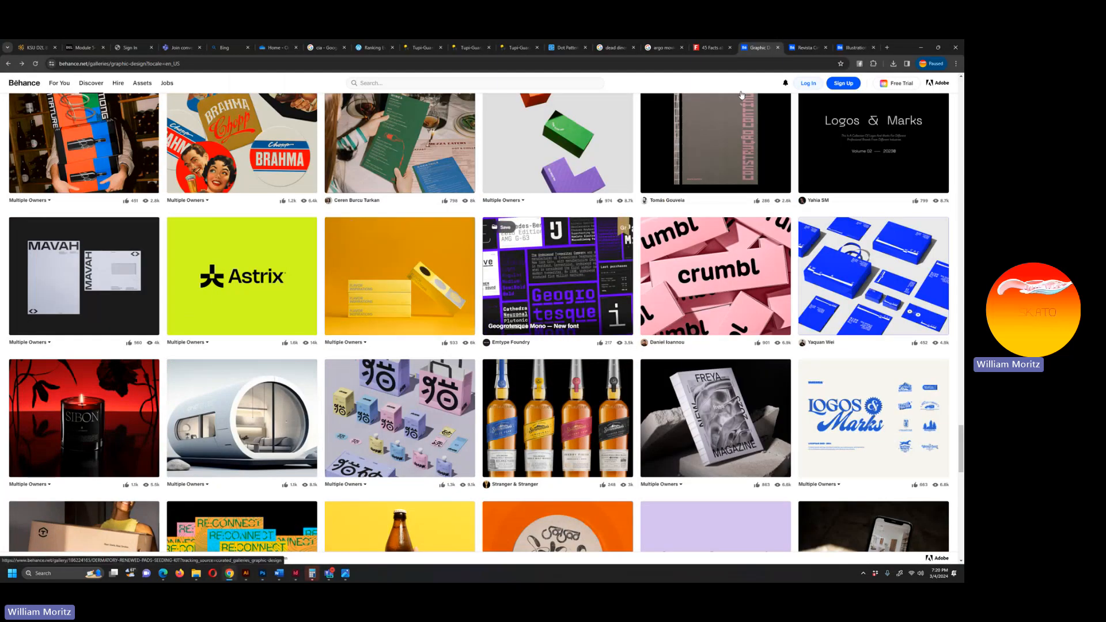
{"action": "left_click", "coordinate": [921, 47]}
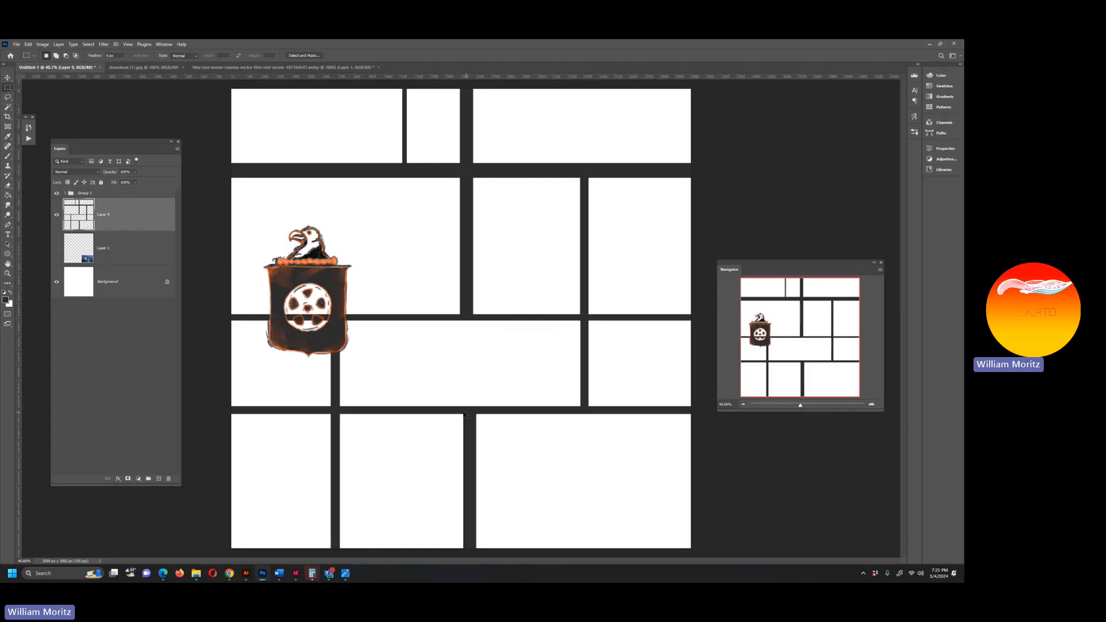
Free-transform the bar layer, rotating the whole grid slightly counterclockwise and enlarging it so the bars still span the canvas.
{"action": "key", "text": "ctrl+t"}
{"action": "mouse_move", "coordinate": [703, 557]}
{"action": "left_mouse_down"}
{"action": "mouse_move", "coordinate": [708, 539]}
{"action": "mouse_move", "coordinate": [718, 555]}
{"action": "left_mouse_up"}
{"action": "left_click_drag", "start_coordinate": [219, 102], "coordinate": [205, 91]}
{"action": "key", "text": "Return"}
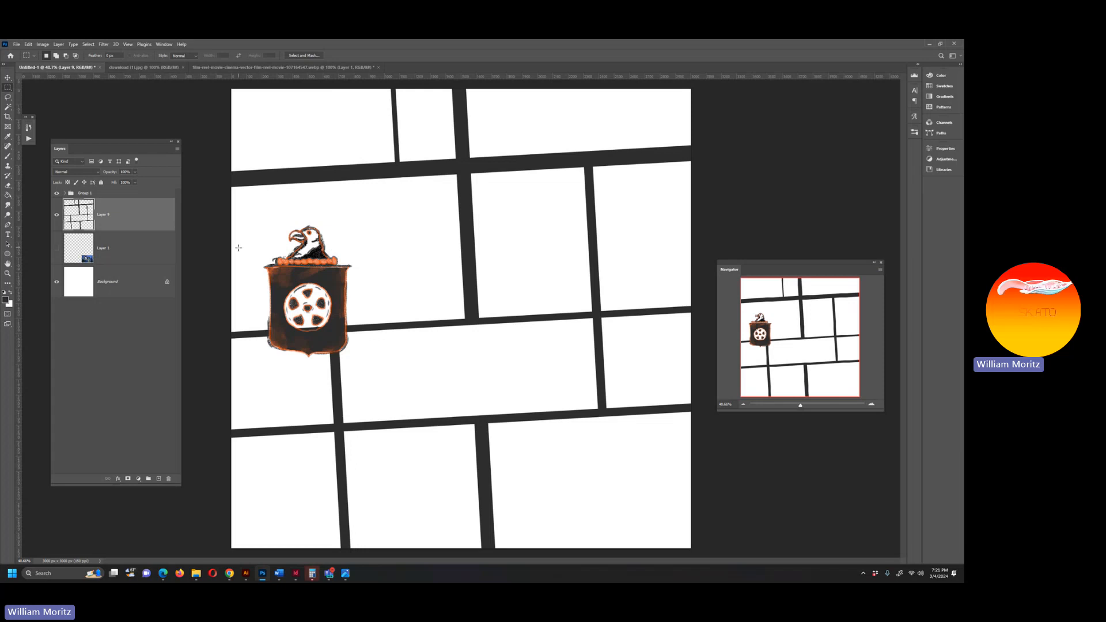
Select the emblem group and move it up so it sits inside the large left panel of the second row.
{"action": "key", "text": "v"}
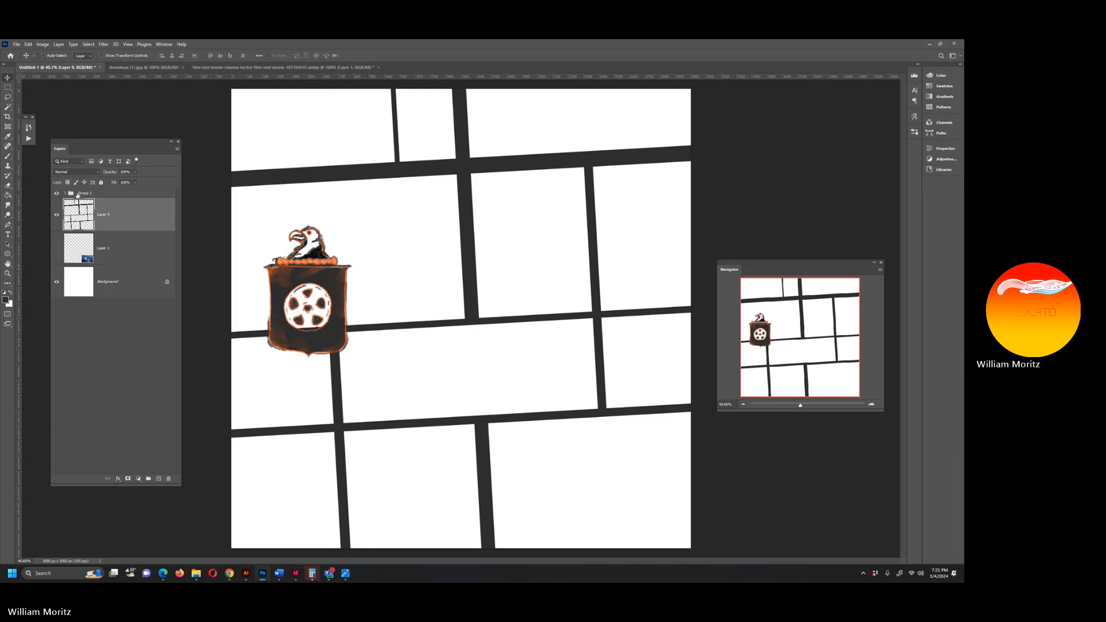
{"action": "left_click", "coordinate": [78, 194]}
{"action": "left_click_drag", "start_coordinate": [322, 333], "coordinate": [317, 300]}
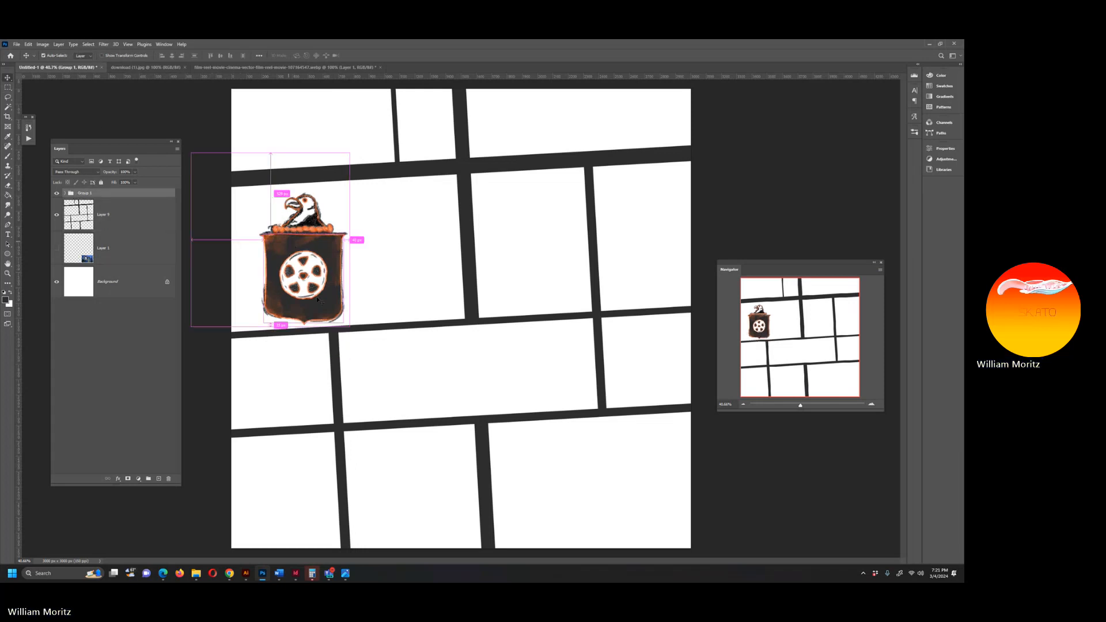
Scale the emblem group down, tilt it slightly counterclockwise to match the grid, and place it at the panel's left end.
{"action": "key", "text": "ctrl+t"}
{"action": "left_click_drag", "start_coordinate": [349, 153], "coordinate": [305, 178]}
{"action": "key", "text": "ctrl+z"}
{"action": "left_click_drag", "start_coordinate": [269, 266], "coordinate": [266, 259]}
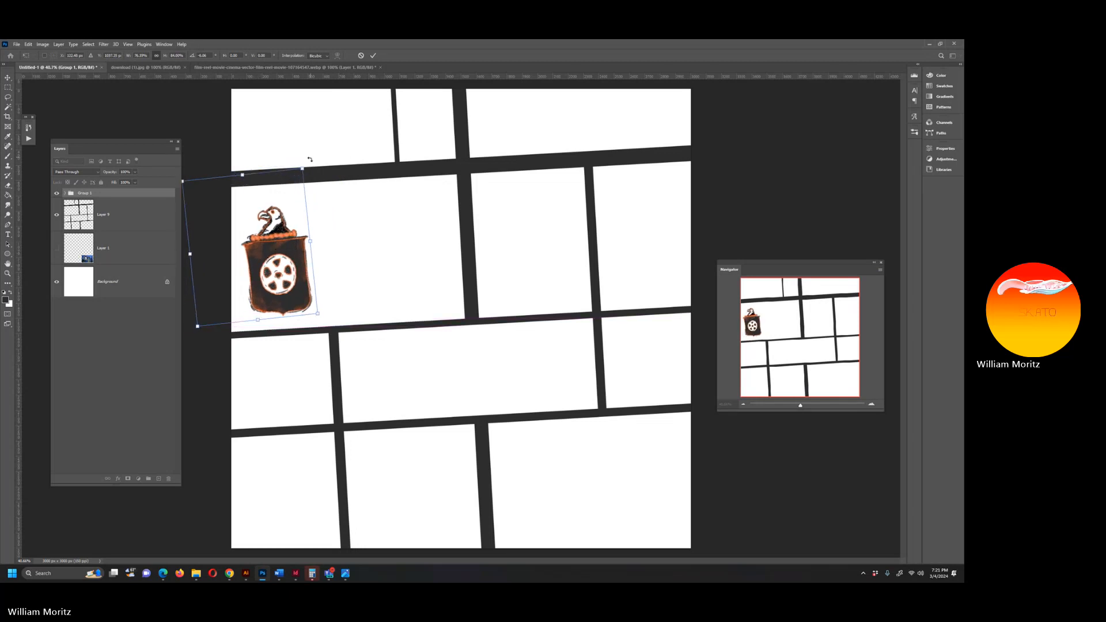
{"action": "key", "text": "Return"}
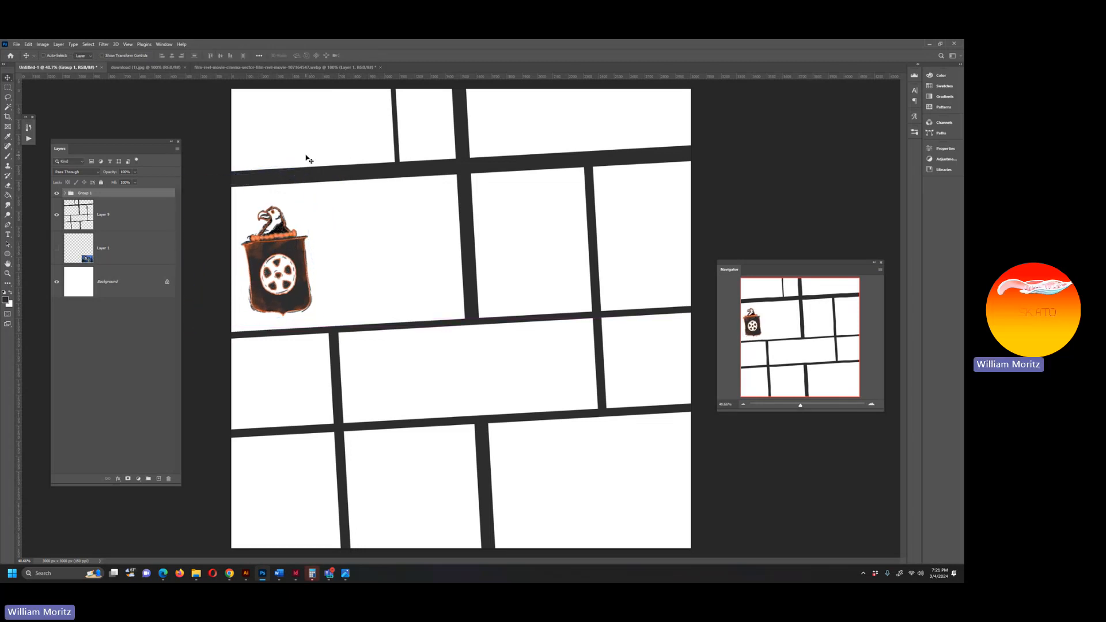
Look over the Argo text in the Word document and the Behance gallery in Chrome, and return to Photoshop.
{"action": "left_click", "coordinate": [296, 573]}
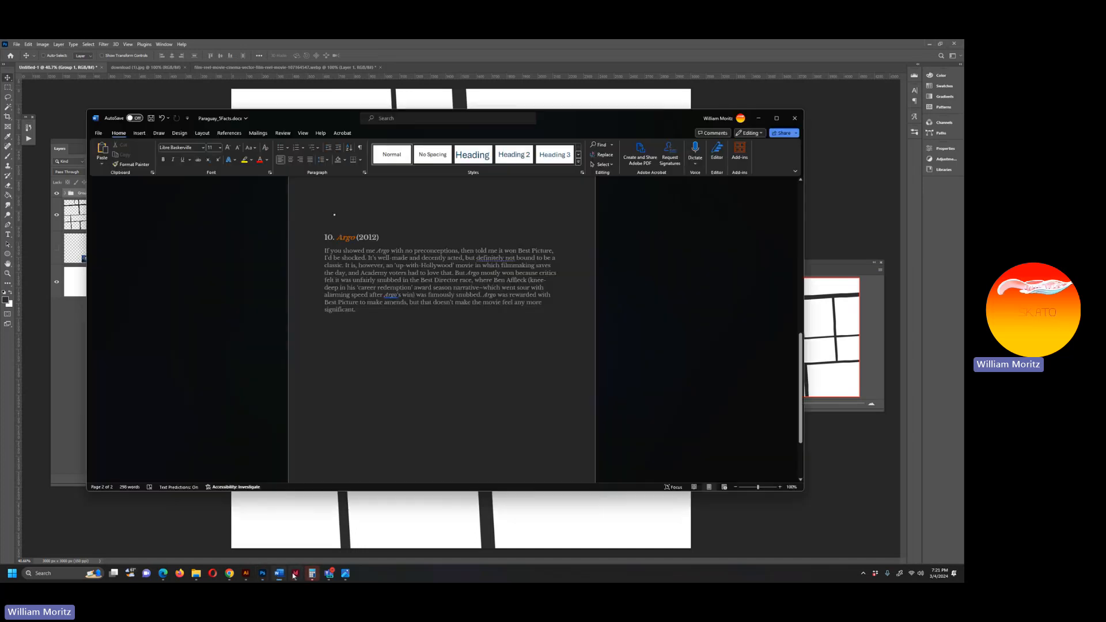
{"action": "left_click", "coordinate": [295, 573]}
{"action": "left_click", "coordinate": [230, 573]}
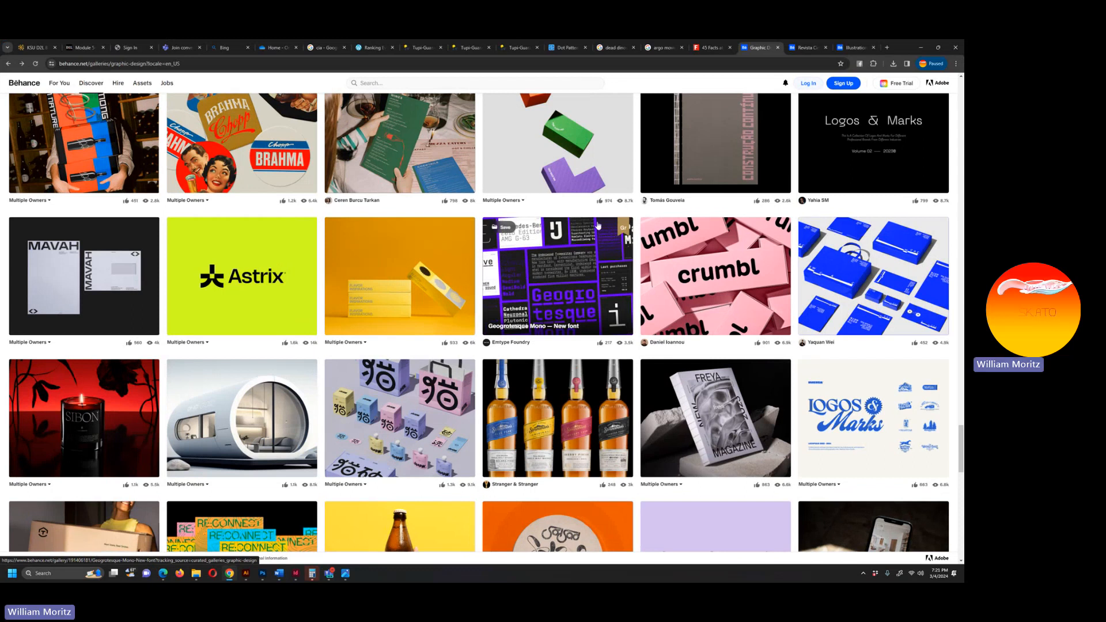
{"action": "left_click", "coordinate": [923, 51]}
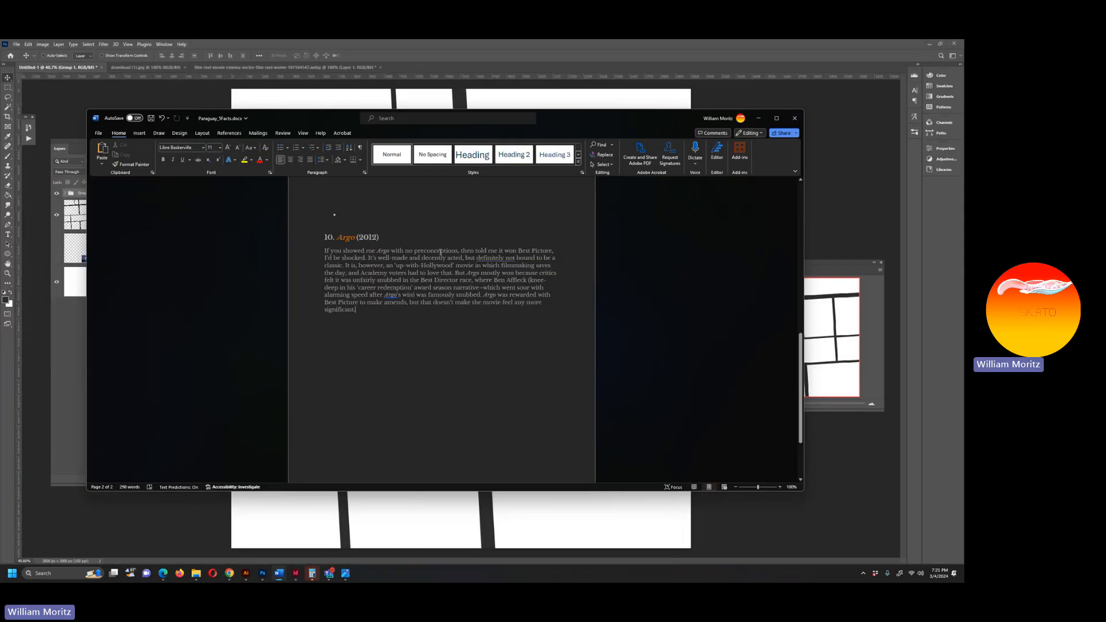
{"action": "left_click", "coordinate": [262, 573]}
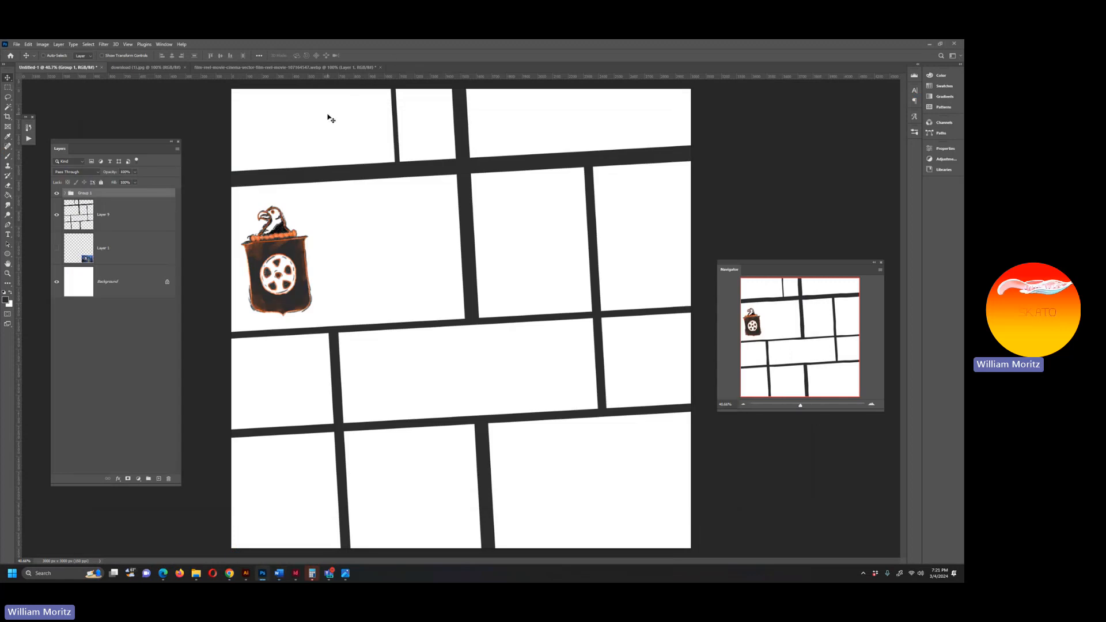
Add a layer above the bar grid and brush rough dark edges along the emblem panel's right side and the bar below it.
{"action": "key", "text": "i"}
{"action": "key", "text": "b"}
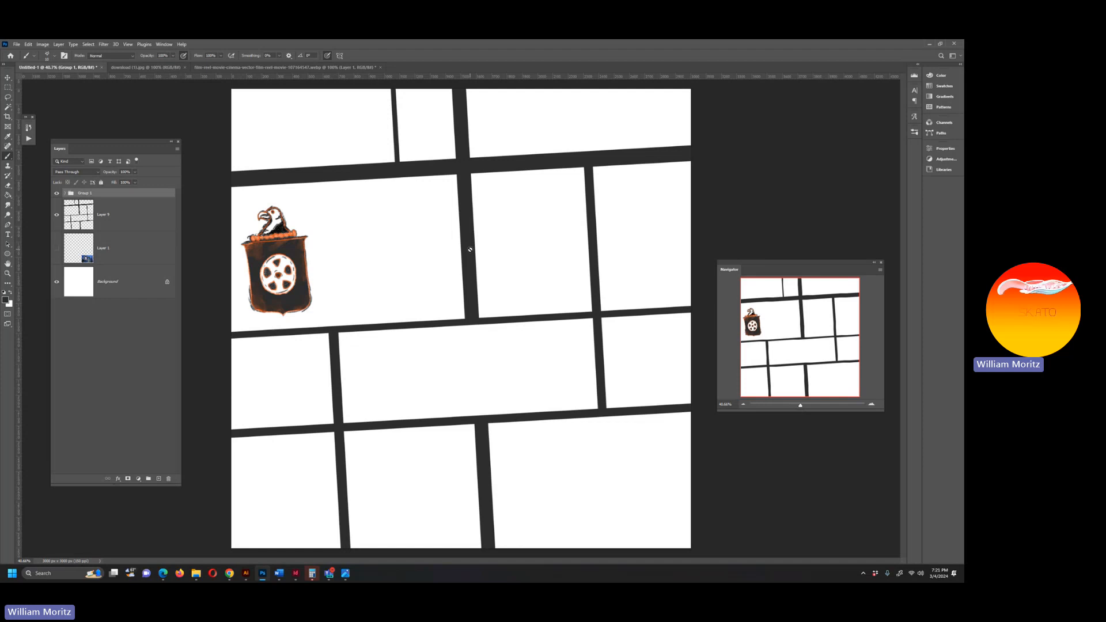
{"action": "left_click", "coordinate": [158, 479]}
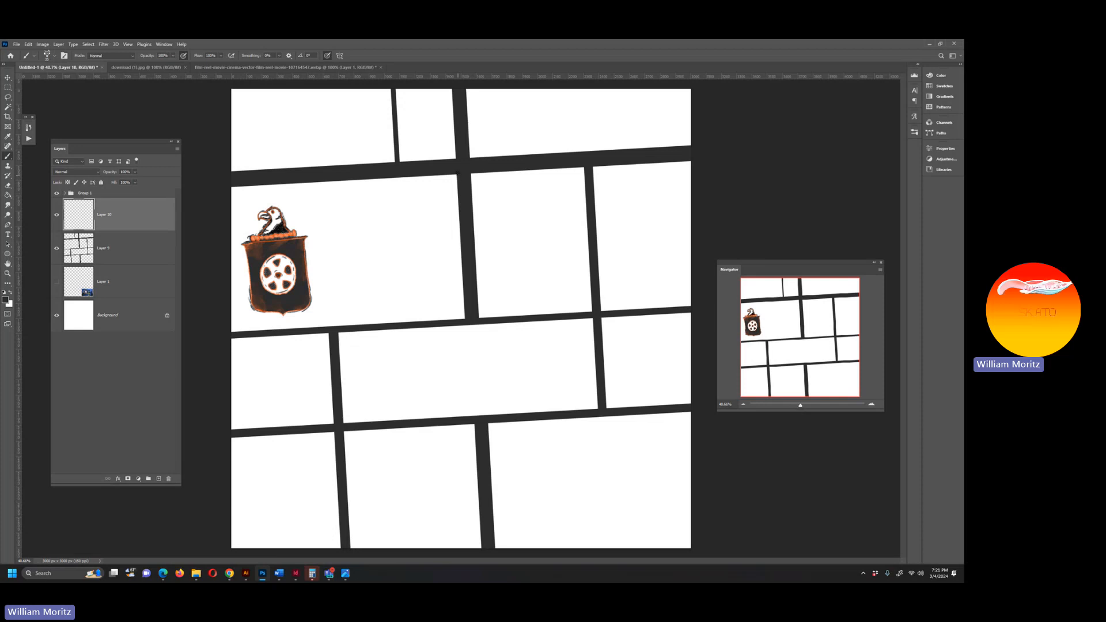
{"action": "mouse_move", "coordinate": [457, 175]}
{"action": "left_mouse_down"}
{"action": "mouse_move", "coordinate": [466, 316]}
{"action": "mouse_move", "coordinate": [237, 331]}
{"action": "left_mouse_up"}
{"action": "mouse_move", "coordinate": [329, 335]}
{"action": "left_mouse_down"}
{"action": "mouse_move", "coordinate": [232, 338]}
{"action": "mouse_move", "coordinate": [266, 338]}
{"action": "left_mouse_up"}
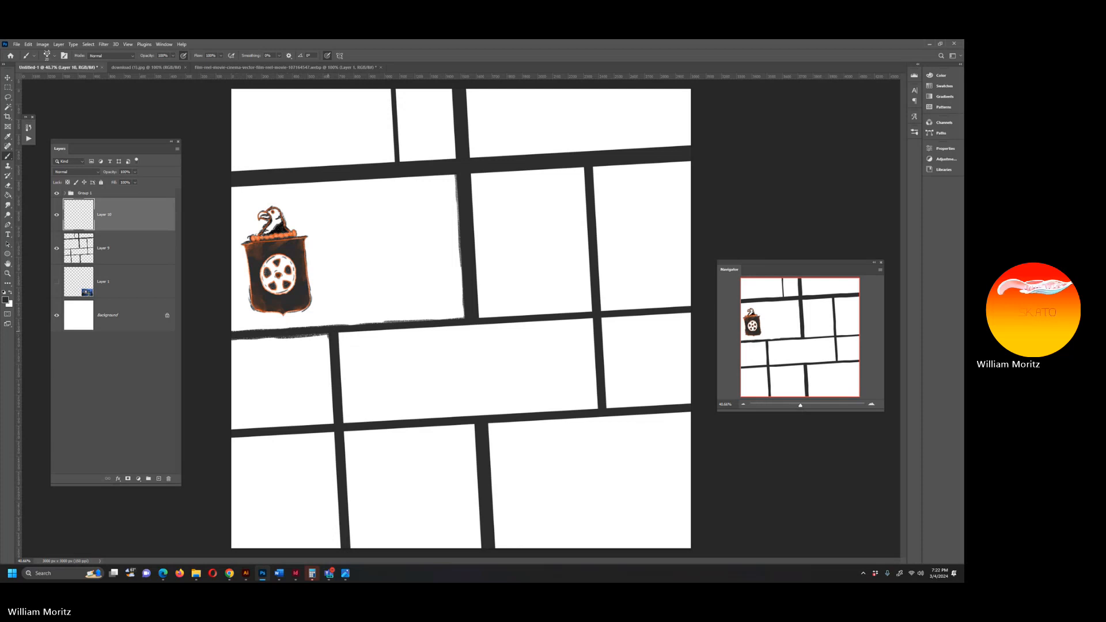
Brush rough dark edges along the bars to the right of and below the small panel at the third row's left end.
{"action": "mouse_move", "coordinate": [334, 397]}
{"action": "left_mouse_down"}
{"action": "mouse_move", "coordinate": [333, 423]}
{"action": "mouse_move", "coordinate": [329, 336]}
{"action": "mouse_move", "coordinate": [332, 380]}
{"action": "left_mouse_up"}
{"action": "key", "text": "bracketleft"}
{"action": "left_click_drag", "start_coordinate": [327, 425], "coordinate": [239, 429]}
{"action": "left_click_drag", "start_coordinate": [287, 426], "coordinate": [232, 429]}
{"action": "key", "text": "bracketright"}
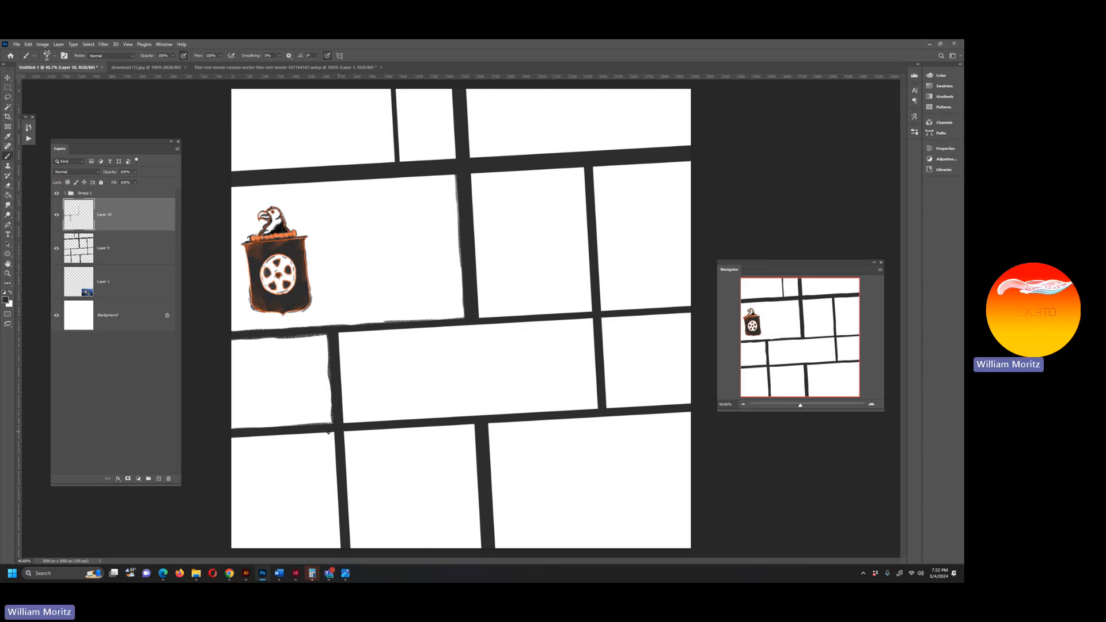
{"action": "left_click_drag", "start_coordinate": [334, 433], "coordinate": [231, 440]}
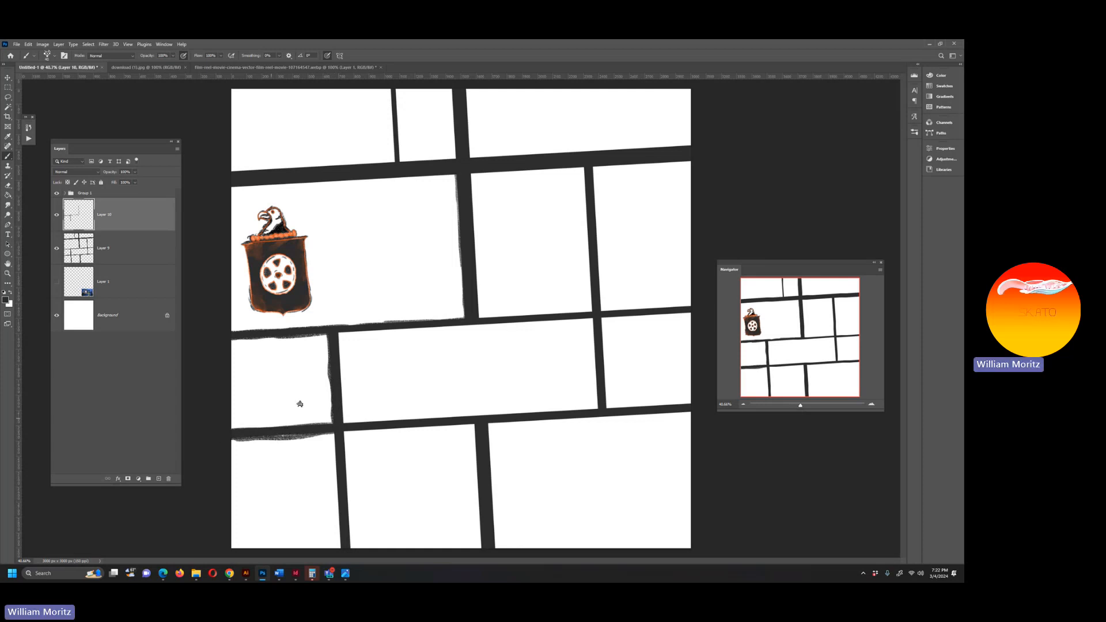
Roughen both sides of the bottom row's vertical bars and the lower edge of the horizontal bar above that row.
{"action": "left_click_drag", "start_coordinate": [334, 436], "coordinate": [340, 547]}
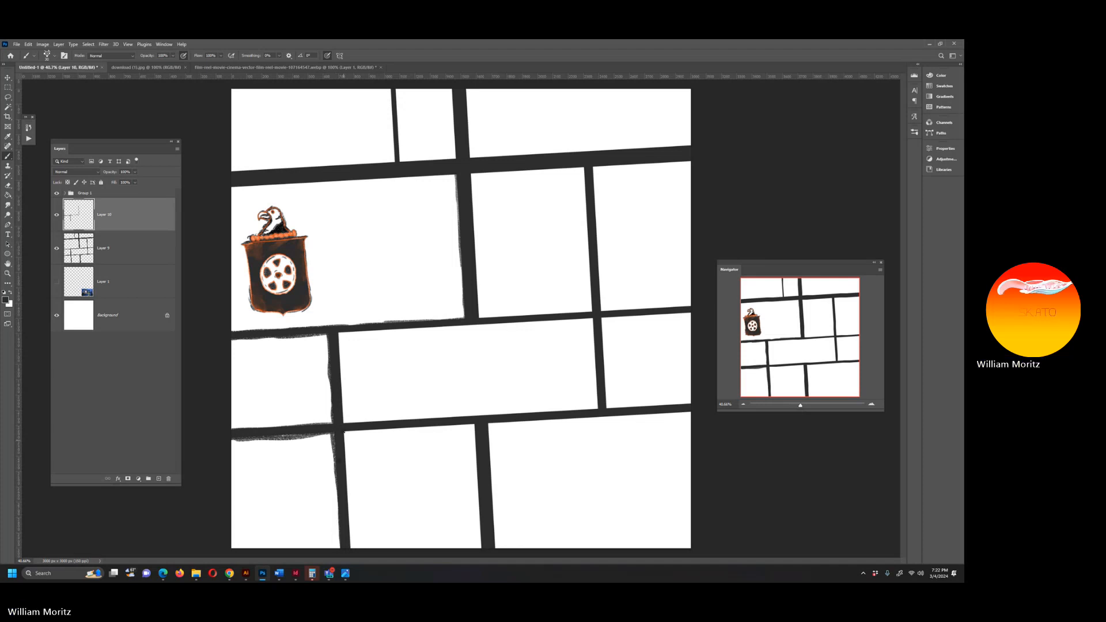
{"action": "left_click_drag", "start_coordinate": [345, 433], "coordinate": [352, 550]}
{"action": "left_click_drag", "start_coordinate": [475, 425], "coordinate": [481, 548]}
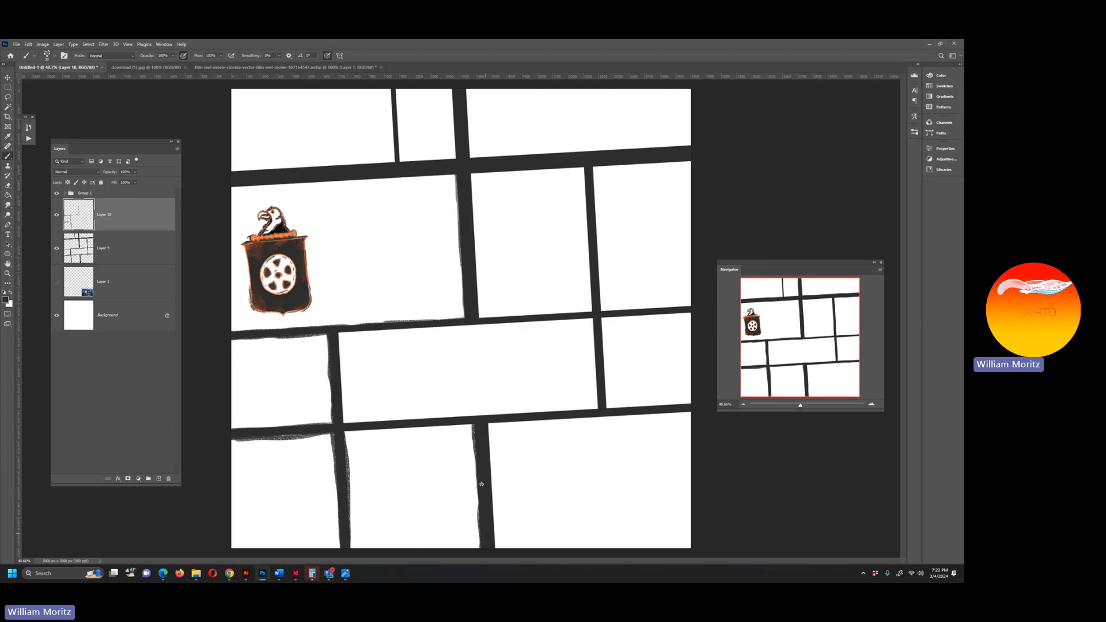
{"action": "left_click_drag", "start_coordinate": [487, 425], "coordinate": [494, 548]}
{"action": "left_click_drag", "start_coordinate": [679, 416], "coordinate": [336, 435]}
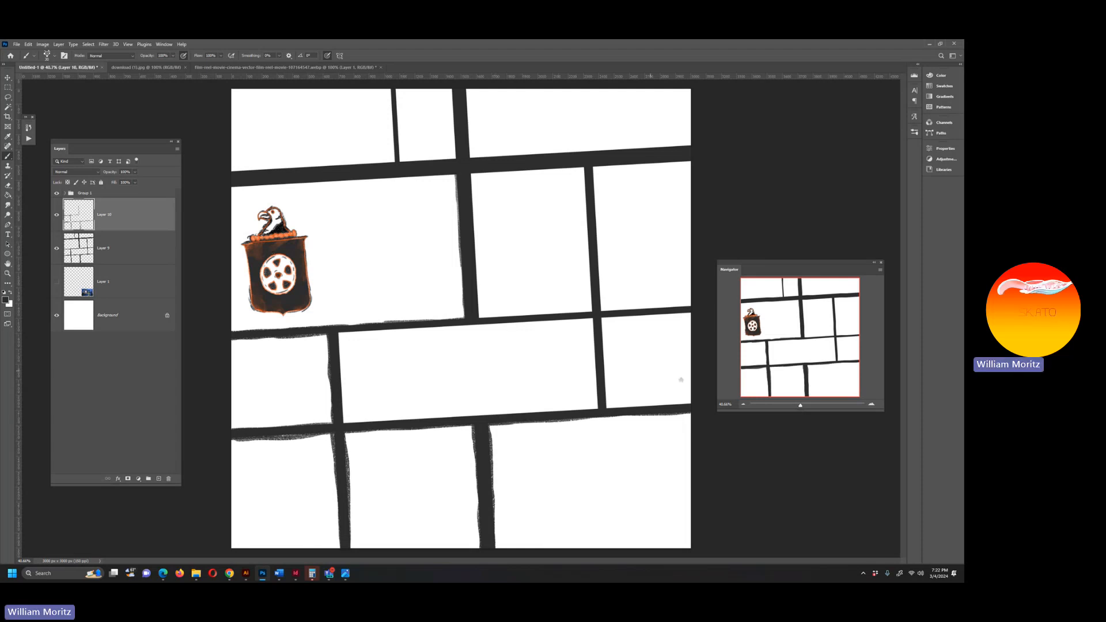
Brush rough dark edges around the right-end panels of the third and second rows and along the top row's bars.
{"action": "mouse_move", "coordinate": [672, 404]}
{"action": "left_mouse_down"}
{"action": "mouse_move", "coordinate": [615, 405]}
{"action": "mouse_move", "coordinate": [641, 406]}
{"action": "left_mouse_up"}
{"action": "left_click_drag", "start_coordinate": [602, 318], "coordinate": [609, 405]}
{"action": "mouse_move", "coordinate": [603, 319]}
{"action": "left_mouse_down"}
{"action": "mouse_move", "coordinate": [691, 313]}
{"action": "mouse_move", "coordinate": [602, 310]}
{"action": "left_mouse_up"}
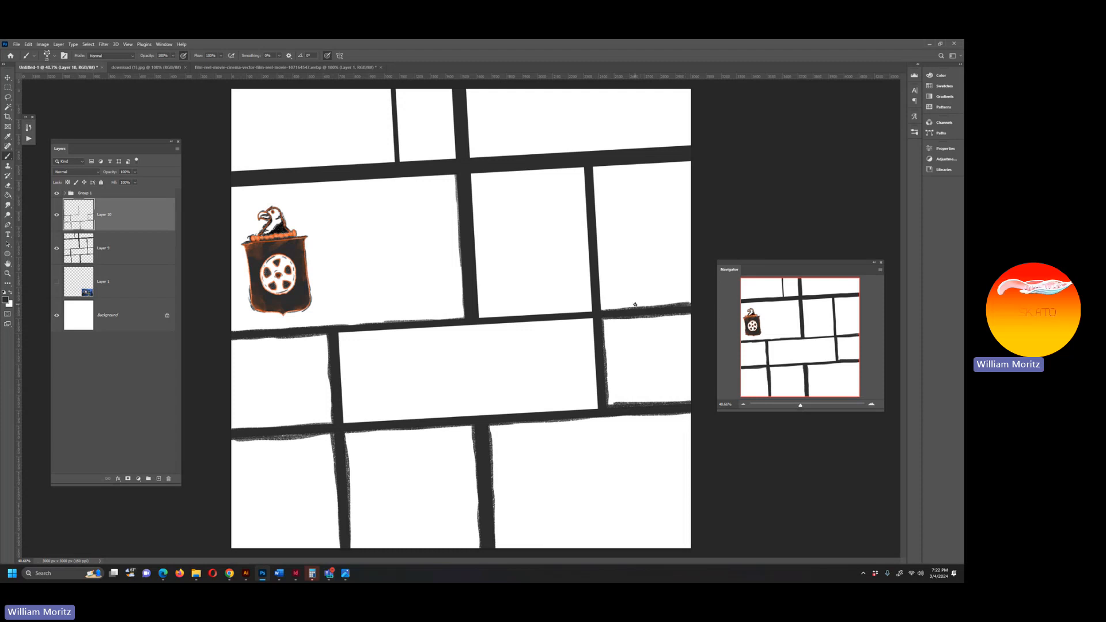
{"action": "left_click_drag", "start_coordinate": [594, 171], "coordinate": [603, 312]}
{"action": "mouse_move", "coordinate": [591, 167]}
{"action": "left_mouse_down"}
{"action": "mouse_move", "coordinate": [692, 160]}
{"action": "mouse_move", "coordinate": [662, 154]}
{"action": "mouse_move", "coordinate": [696, 146]}
{"action": "mouse_move", "coordinate": [466, 159]}
{"action": "mouse_move", "coordinate": [554, 150]}
{"action": "left_mouse_up"}
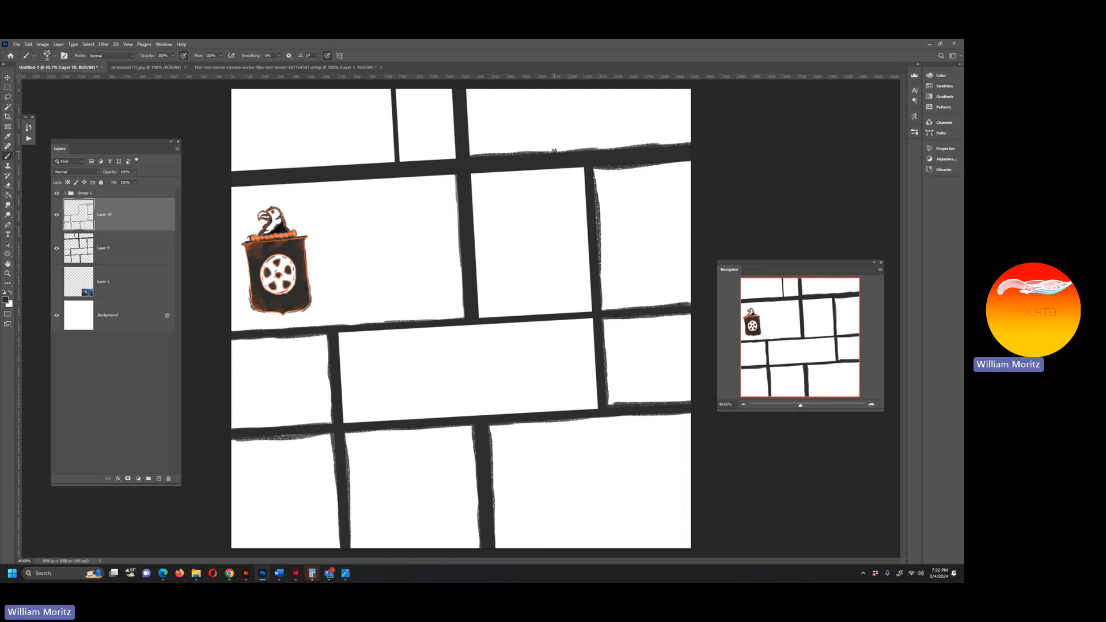
{"action": "mouse_move", "coordinate": [455, 156]}
{"action": "left_mouse_down"}
{"action": "mouse_move", "coordinate": [455, 77]}
{"action": "mouse_move", "coordinate": [469, 157]}
{"action": "mouse_move", "coordinate": [466, 107]}
{"action": "left_mouse_up"}
{"action": "mouse_move", "coordinate": [396, 91]}
{"action": "left_mouse_down"}
{"action": "mouse_move", "coordinate": [399, 155]}
{"action": "mouse_move", "coordinate": [456, 158]}
{"action": "mouse_move", "coordinate": [243, 173]}
{"action": "left_mouse_up"}
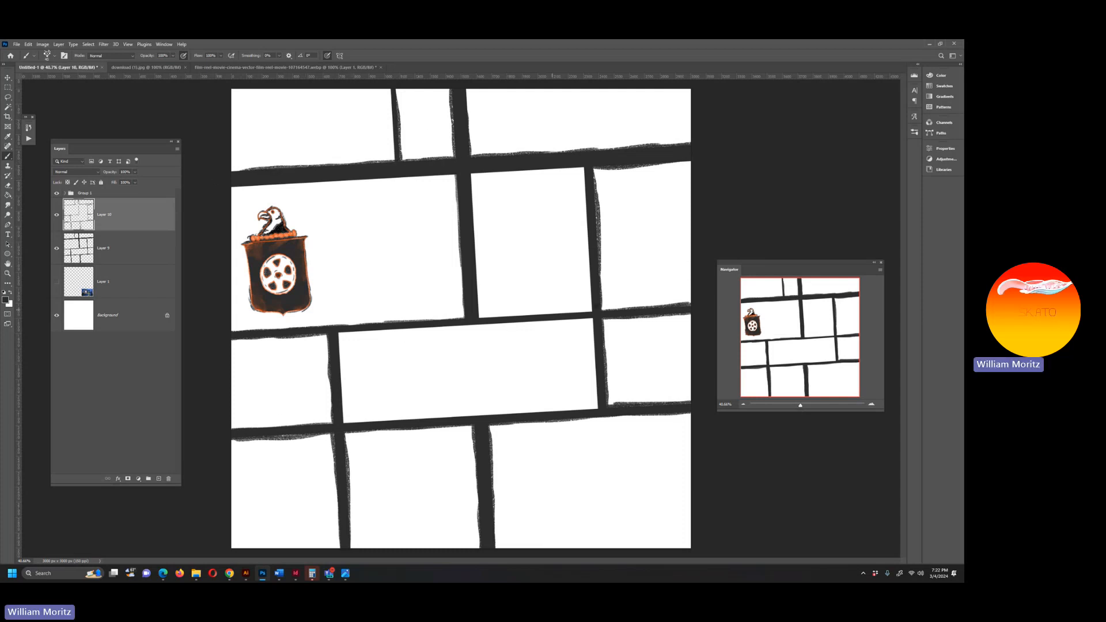
Roughen the edges around the wide middle panel of the third row and the middle panel of the second row.
{"action": "mouse_move", "coordinate": [597, 317]}
{"action": "left_mouse_down"}
{"action": "mouse_move", "coordinate": [334, 333]}
{"action": "mouse_move", "coordinate": [342, 407]}
{"action": "left_mouse_up"}
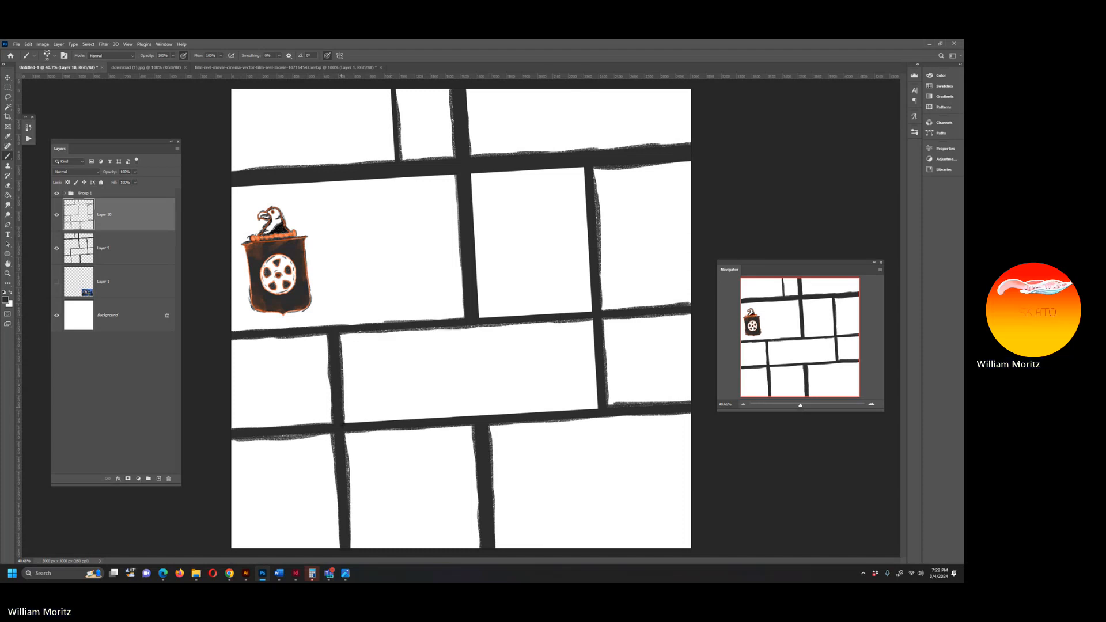
{"action": "left_click_drag", "start_coordinate": [595, 407], "coordinate": [346, 421]}
{"action": "key", "text": "bracketleft"}
{"action": "left_click_drag", "start_coordinate": [594, 320], "coordinate": [598, 403]}
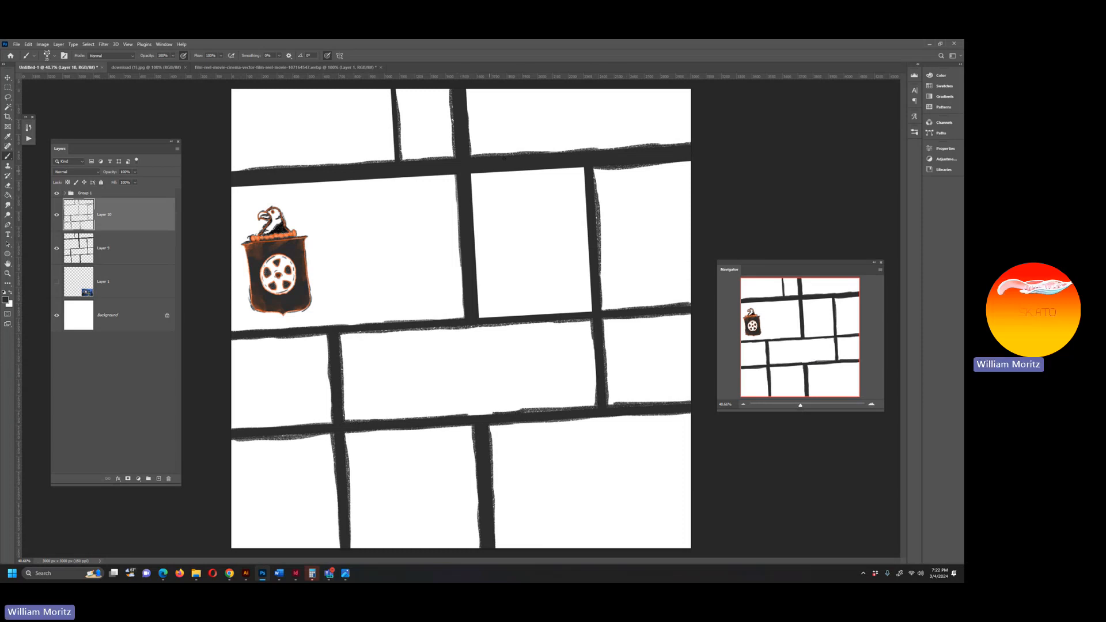
{"action": "mouse_move", "coordinate": [585, 168]}
{"action": "left_mouse_down"}
{"action": "mouse_move", "coordinate": [473, 175]}
{"action": "mouse_move", "coordinate": [536, 164]}
{"action": "mouse_move", "coordinate": [485, 169]}
{"action": "mouse_move", "coordinate": [472, 200]}
{"action": "mouse_move", "coordinate": [480, 321]}
{"action": "left_mouse_up"}
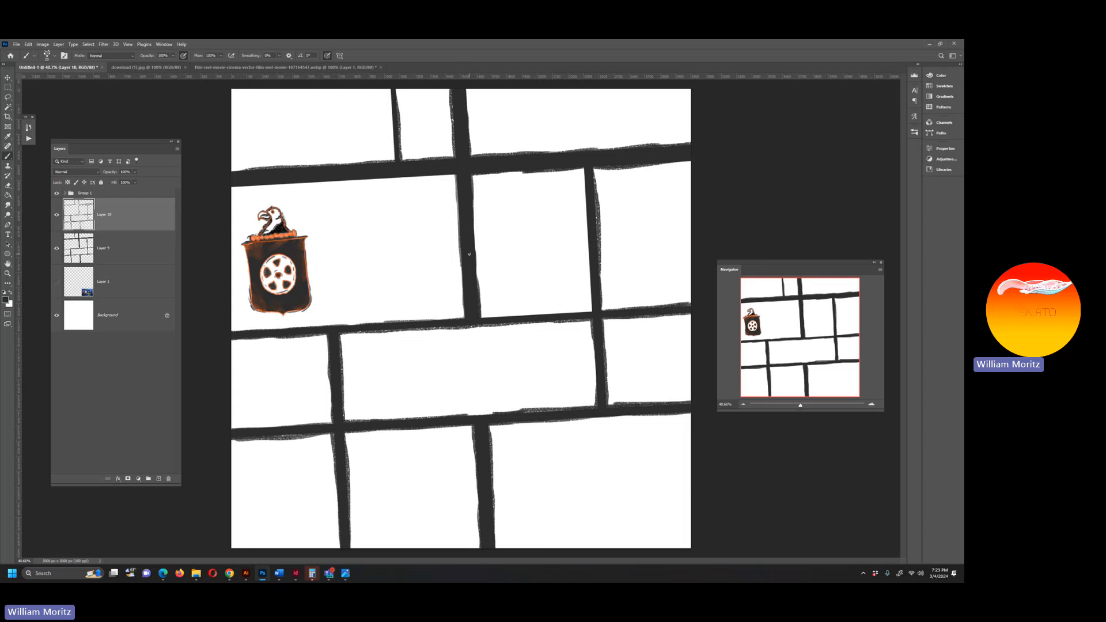
Apply a Color Overlay to the original bar layer in the light orange sampled from the emblem.
{"action": "left_click", "coordinate": [138, 257]}
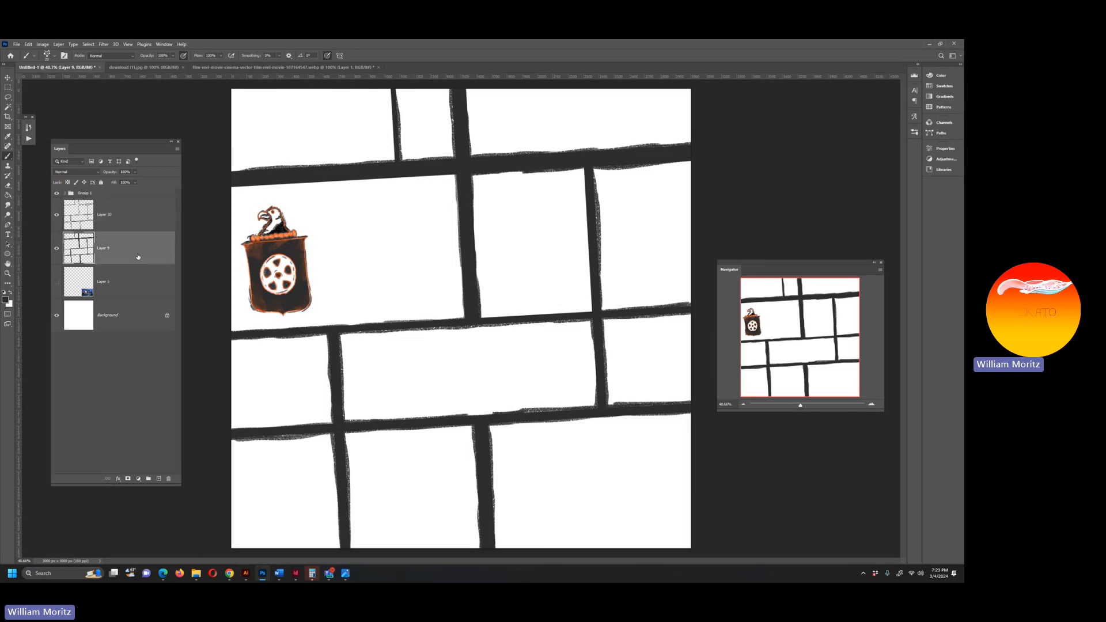
{"action": "double_click", "coordinate": [152, 253]}
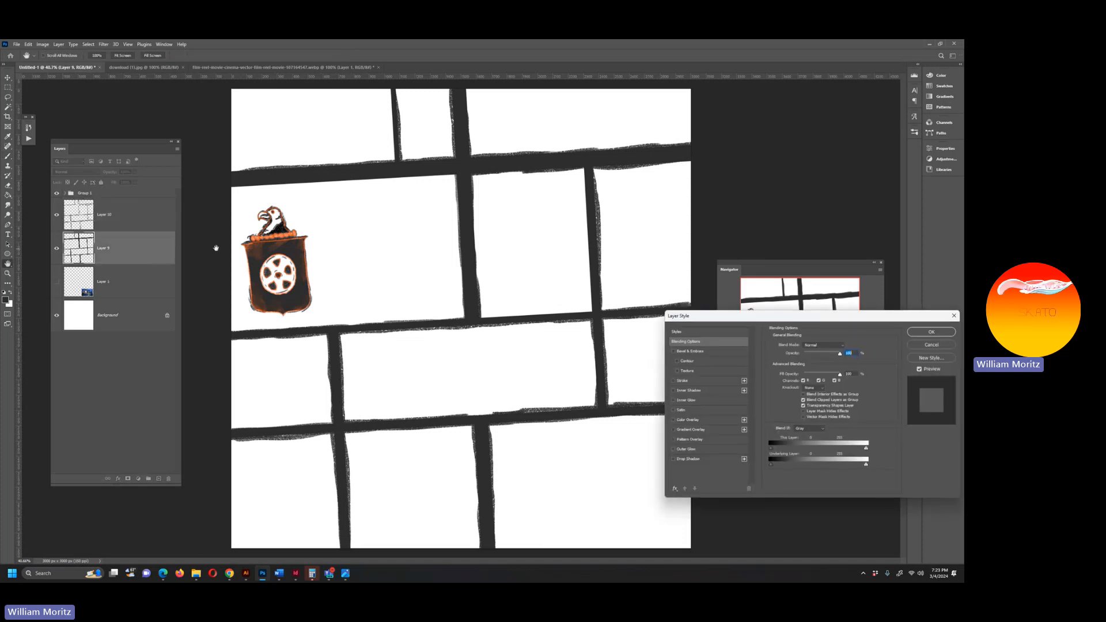
{"action": "left_click", "coordinate": [719, 421]}
{"action": "left_click", "coordinate": [847, 346]}
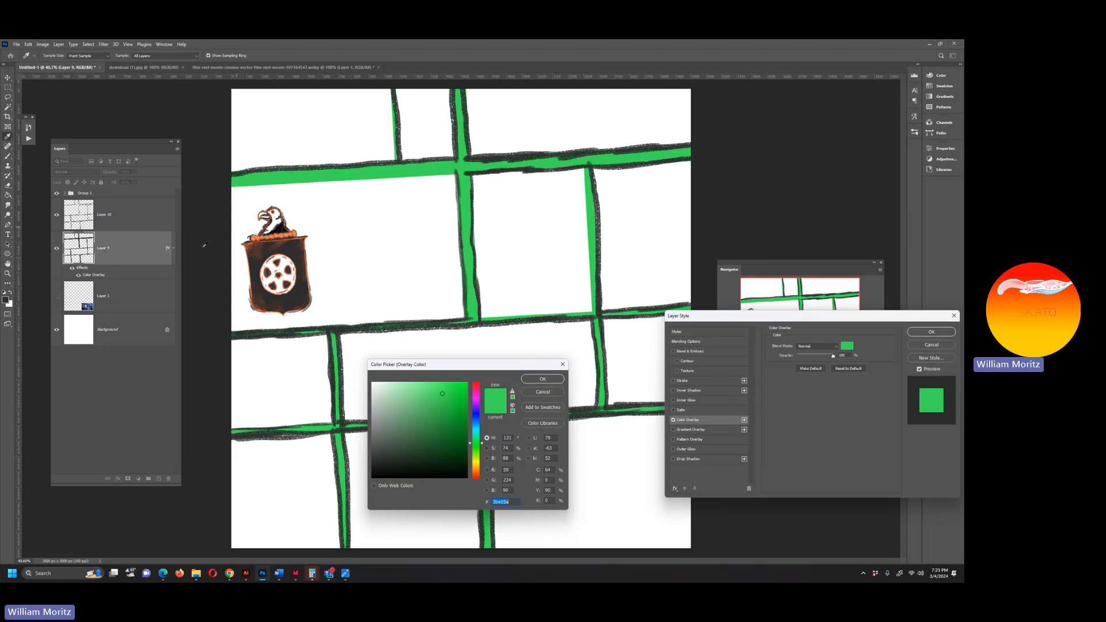
{"action": "left_click", "coordinate": [253, 238]}
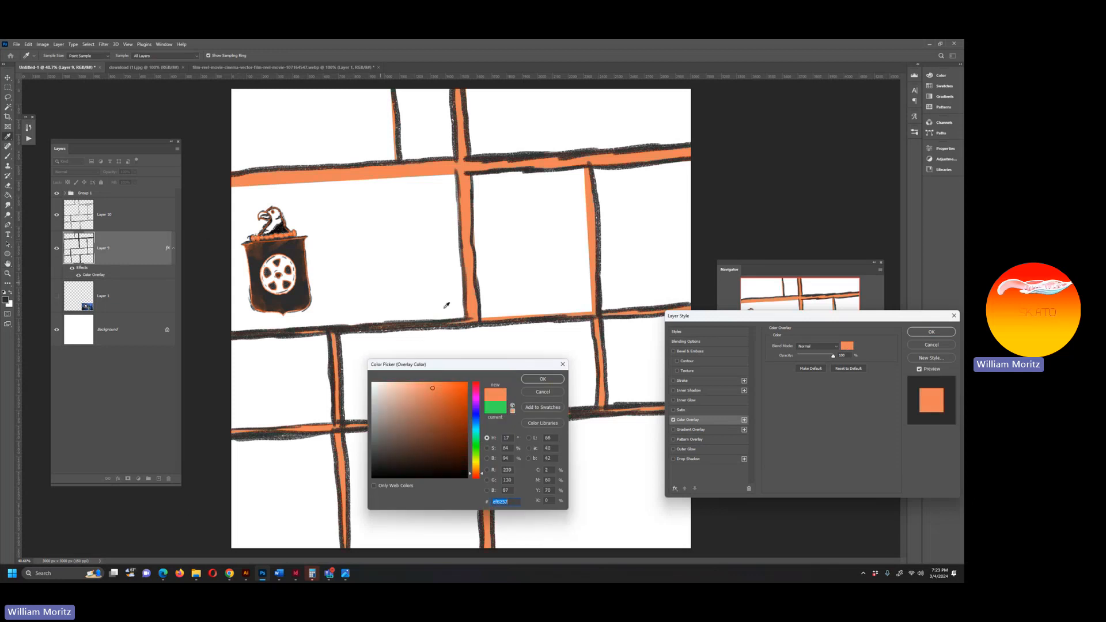
{"action": "left_click", "coordinate": [541, 379]}
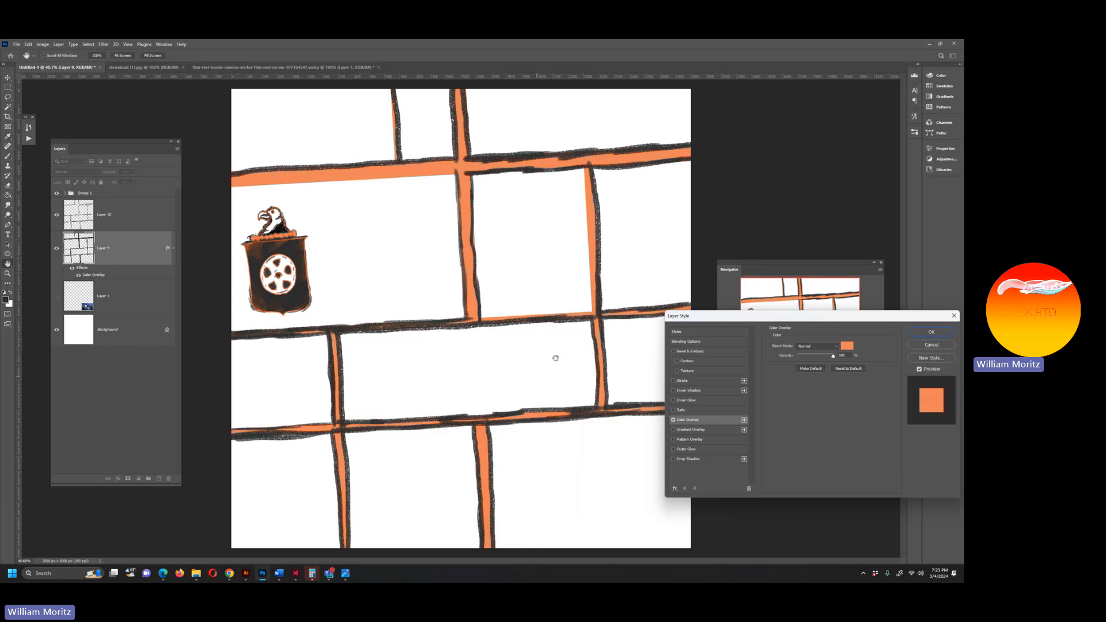
{"action": "left_click", "coordinate": [931, 332]}
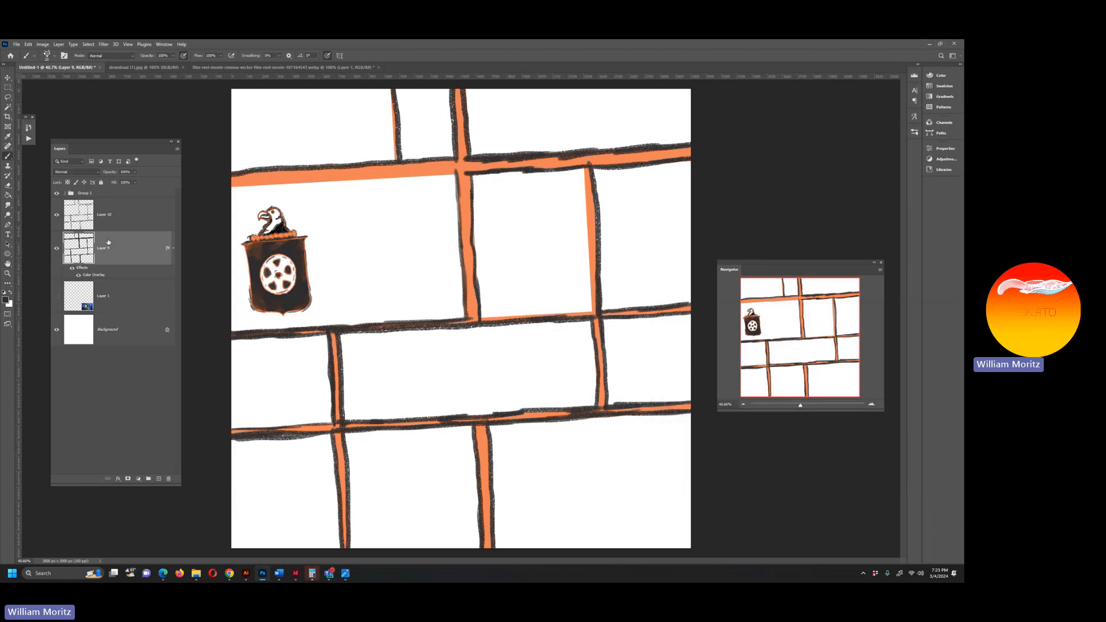
Duplicate the brushed outline layer, Layer 10, under the default copy name.
{"action": "left_click", "coordinate": [133, 215]}
{"action": "right_click", "coordinate": [150, 215]}
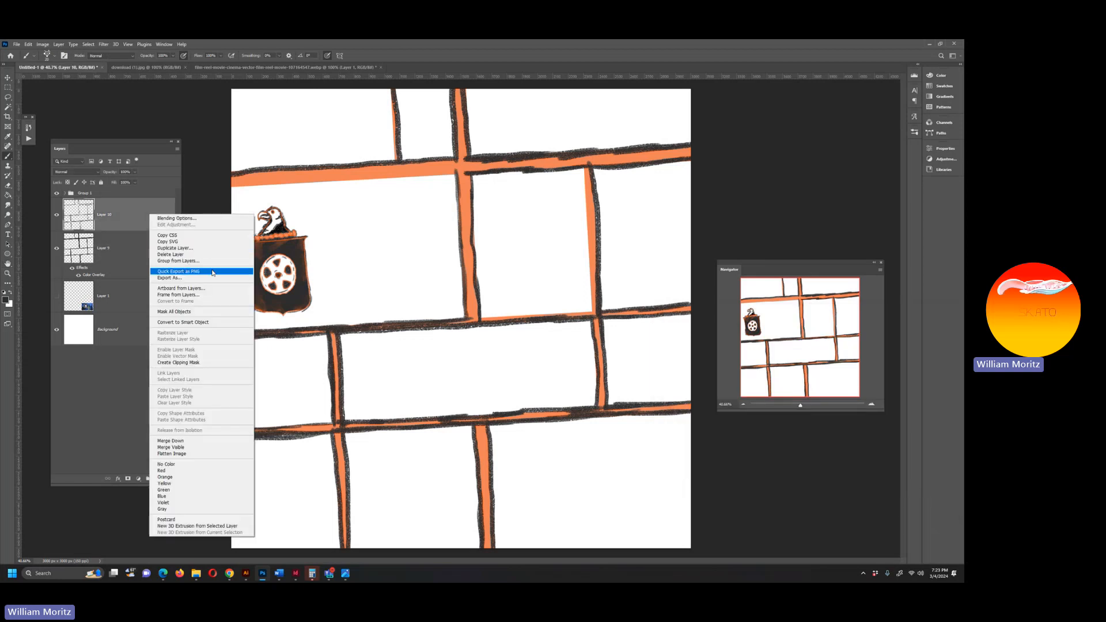
{"action": "left_click", "coordinate": [175, 248]}
{"action": "key", "text": "Return"}
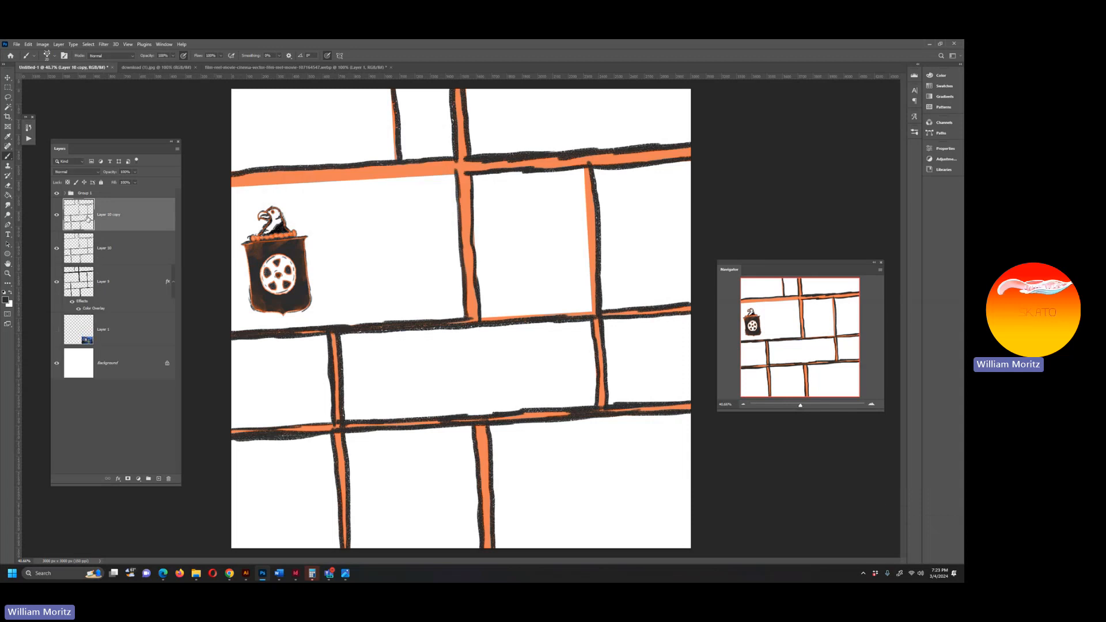
Apply a Color Overlay to the outline copy in a dark burnt orange based on a color sampled from the emblem.
{"action": "double_click", "coordinate": [138, 214]}
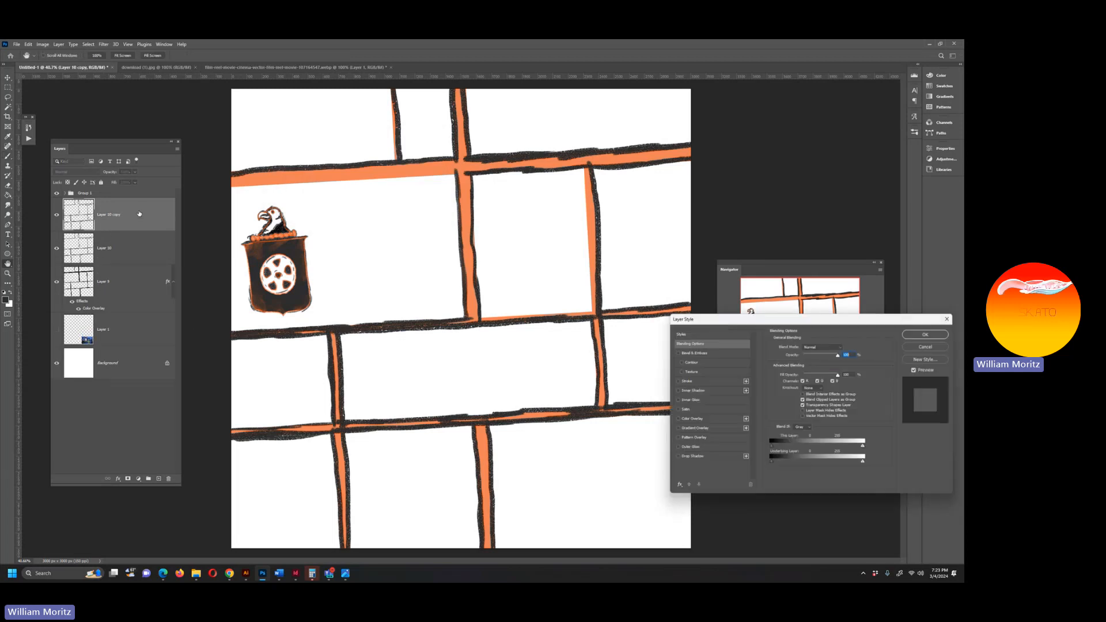
{"action": "left_click", "coordinate": [689, 419]}
{"action": "left_click", "coordinate": [847, 346]}
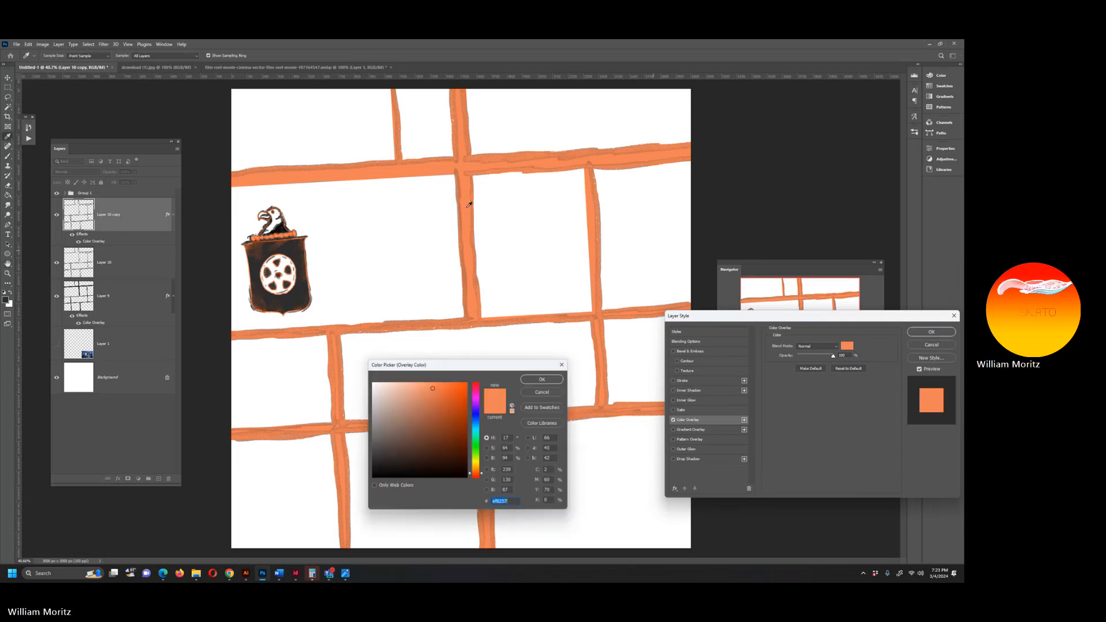
{"action": "left_click", "coordinate": [288, 248]}
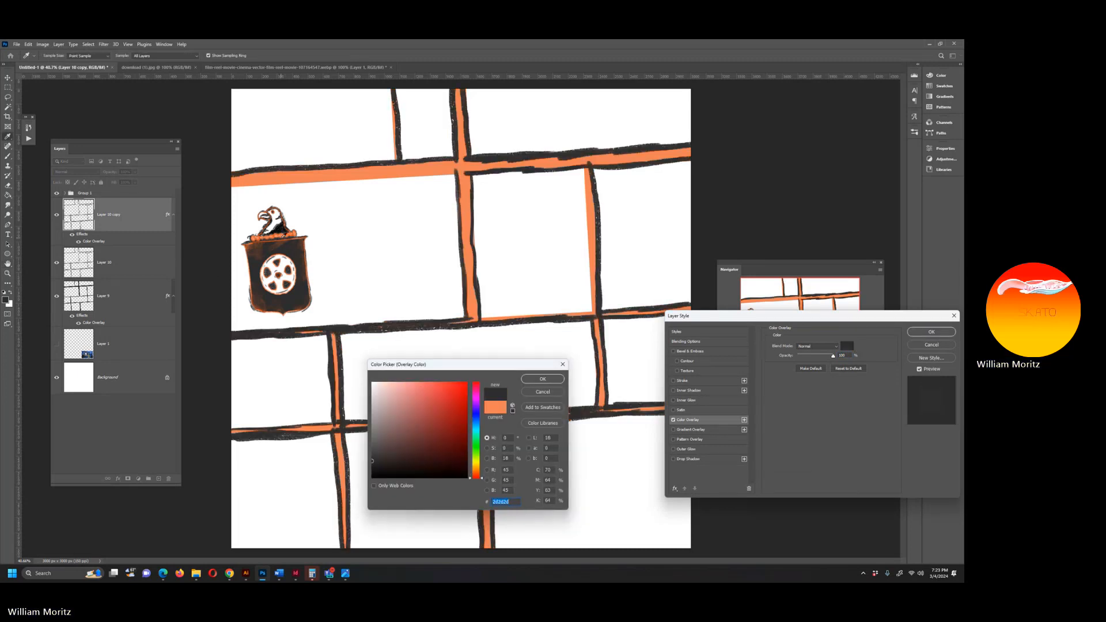
{"action": "left_click", "coordinate": [284, 312]}
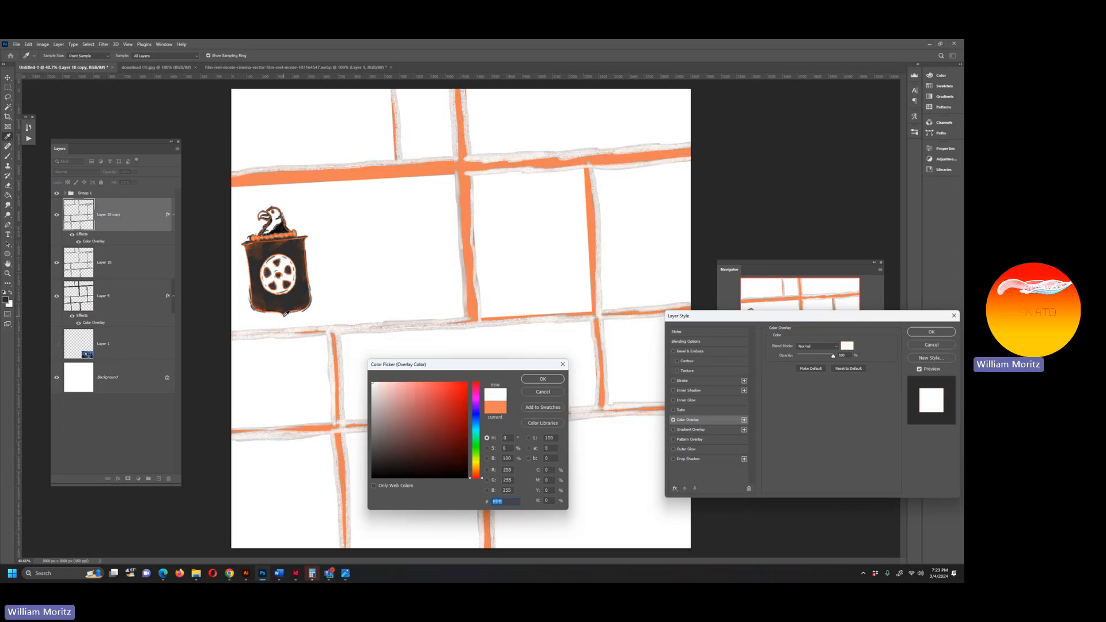
{"action": "left_click", "coordinate": [284, 315]}
{"action": "left_click", "coordinate": [282, 314]}
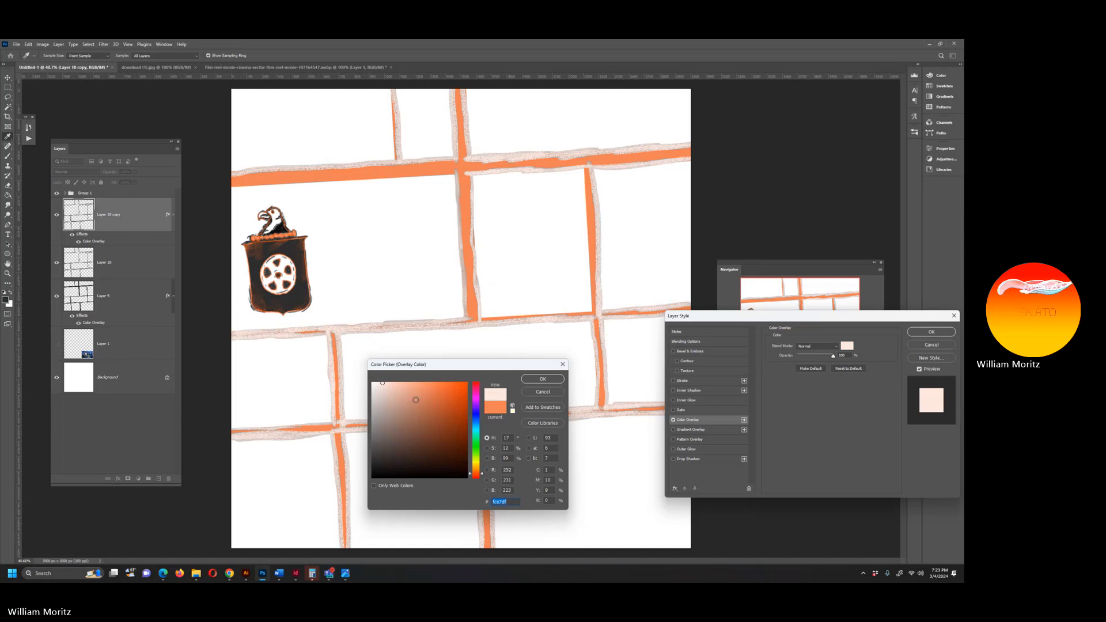
{"action": "left_click_drag", "start_coordinate": [415, 400], "coordinate": [445, 412]}
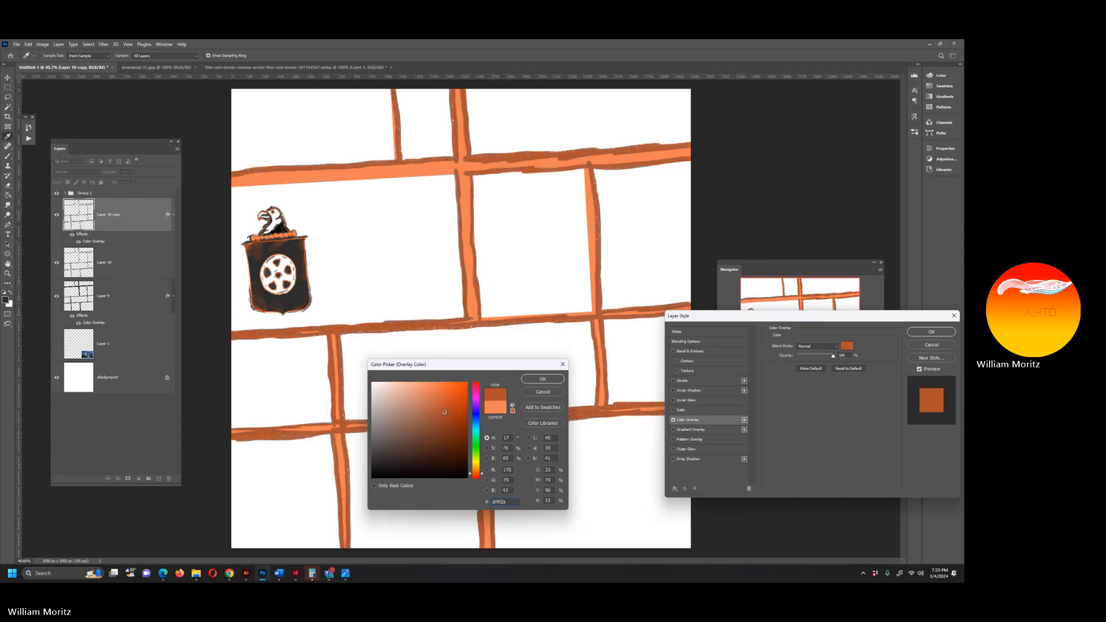
{"action": "left_click", "coordinate": [542, 379]}
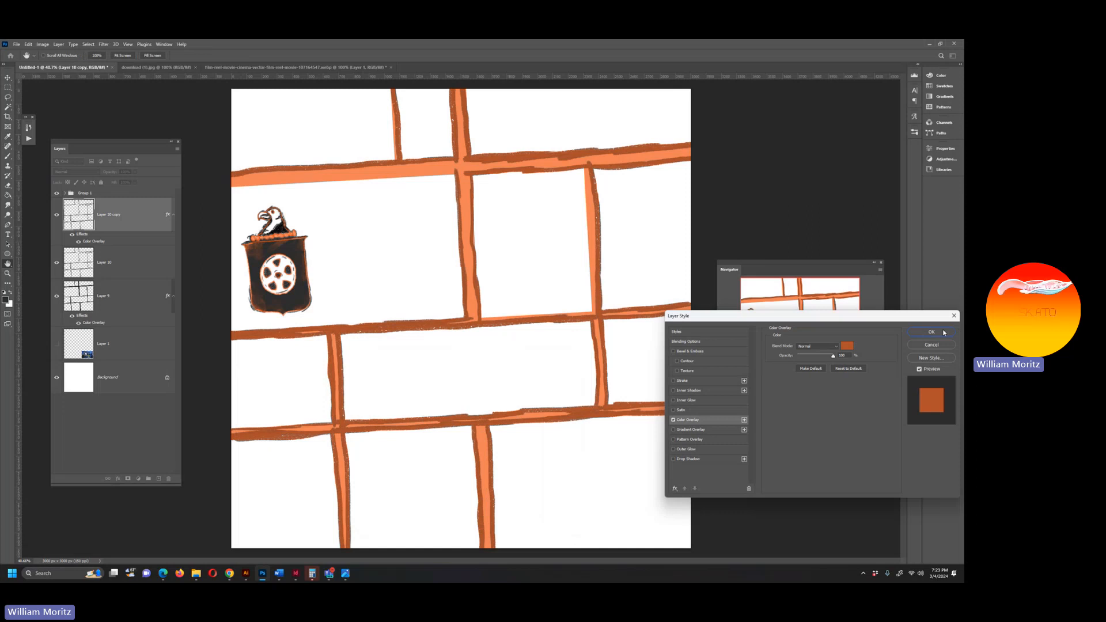
{"action": "left_click", "coordinate": [945, 332]}
Offset the burnt-orange outline copy slightly from the dark outline beneath it, moving it down and nudging it back up.
{"action": "key", "text": "v"}
{"action": "left_click_drag", "start_coordinate": [435, 172], "coordinate": [437, 176]}
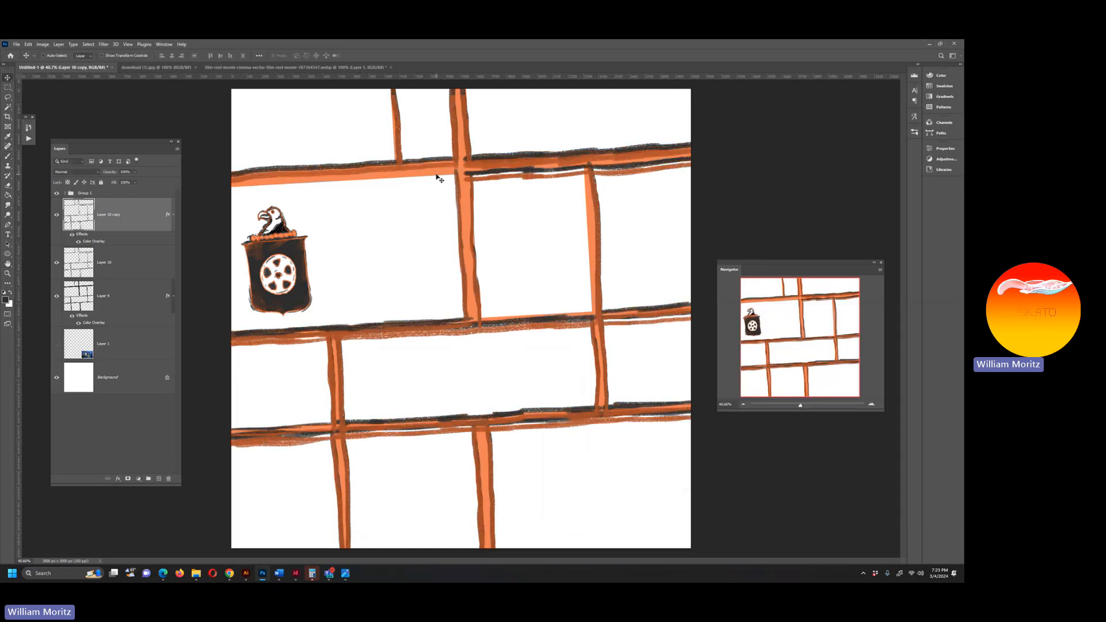
{"action": "key", "text": "shift+Up"}
{"action": "key", "text": "shift+Up"}
{"action": "key", "text": "shift+Up"}
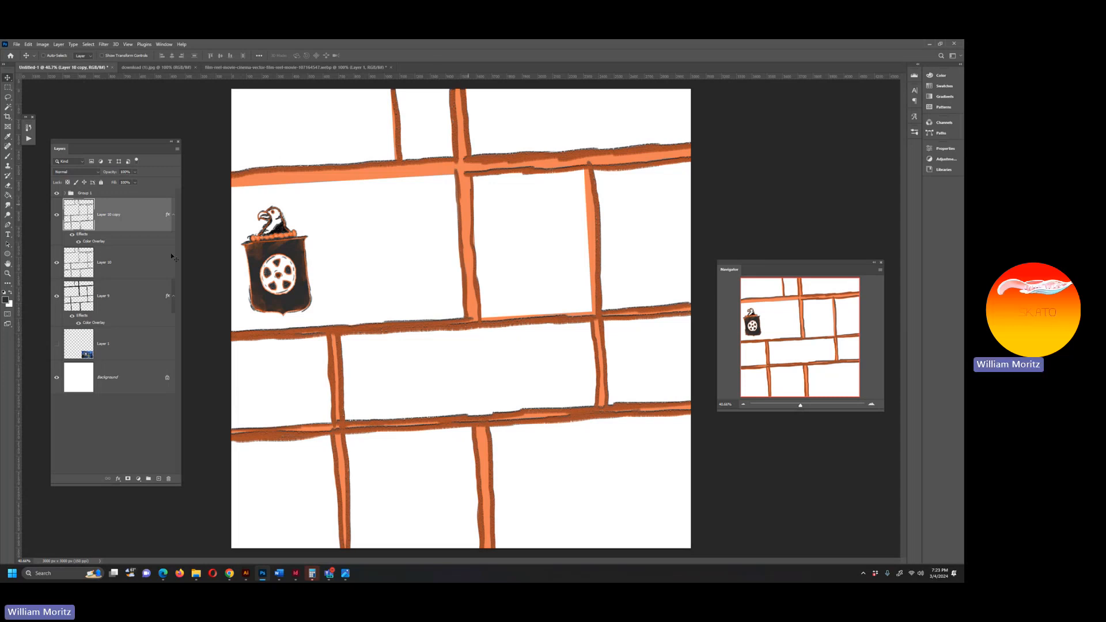
Try successive blend modes on the original outline layer, Layer 10, and set it to Lighter Color.
{"action": "left_click", "coordinate": [121, 262]}
{"action": "left_click", "coordinate": [97, 172]}
{"action": "left_click", "coordinate": [18, 215]}
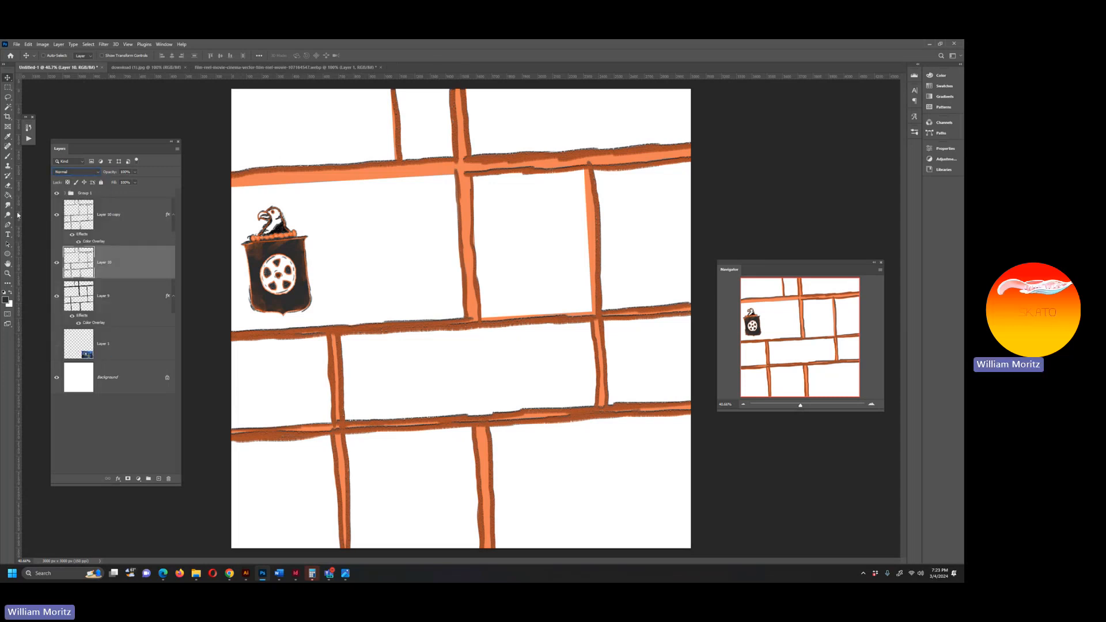
{"action": "key", "text": "Down"}
{"action": "key", "text": "Down"}
{"action": "key", "text": "Down"}
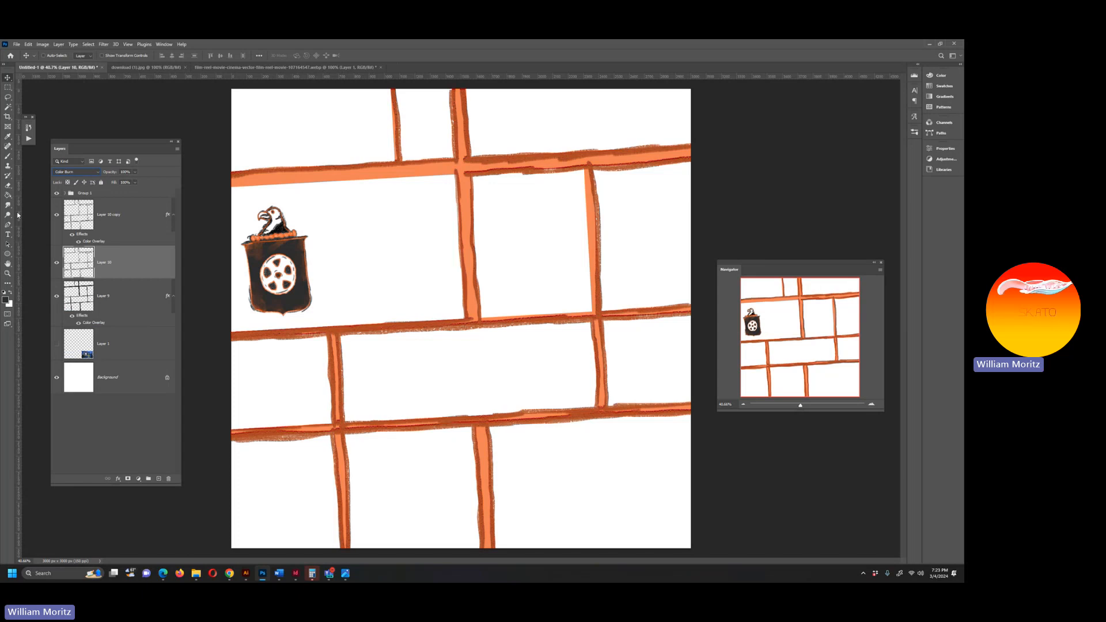
{"action": "key", "text": "Down"}
{"action": "key", "text": "Down"}
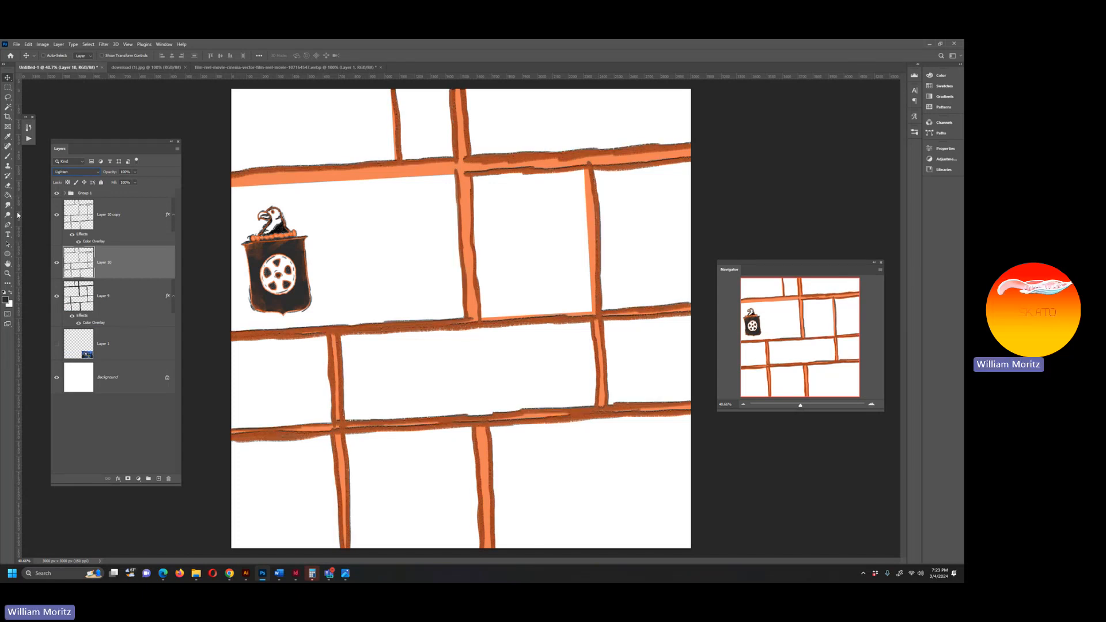
{"action": "key", "text": "Down"}
{"action": "key", "text": "Down"}
{"action": "key", "text": "Down"}
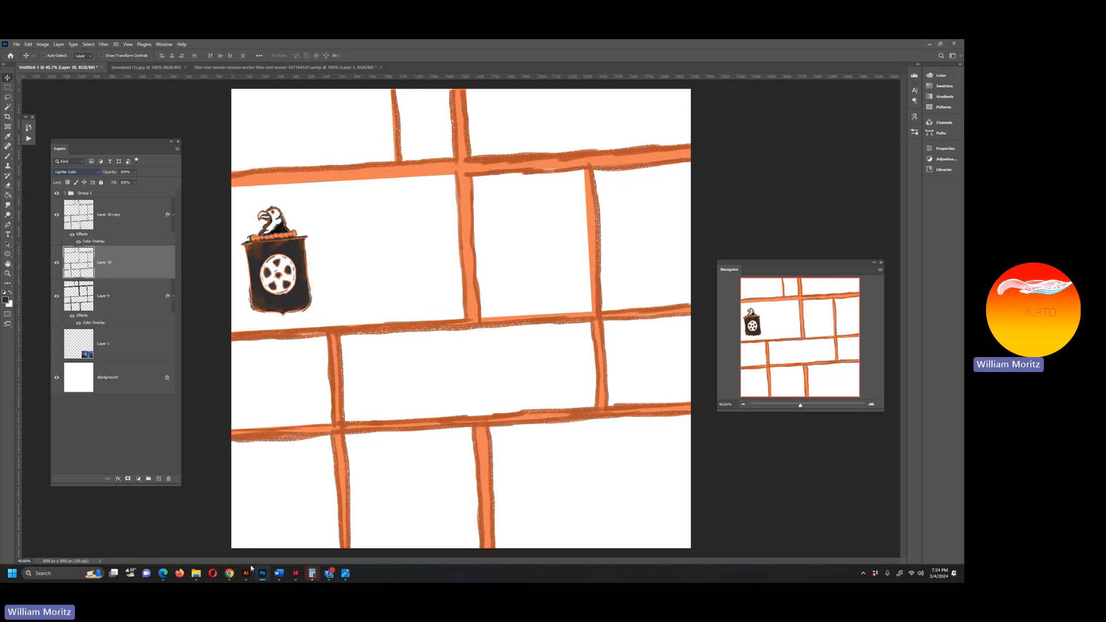
{"action": "left_click", "coordinate": [231, 577]}
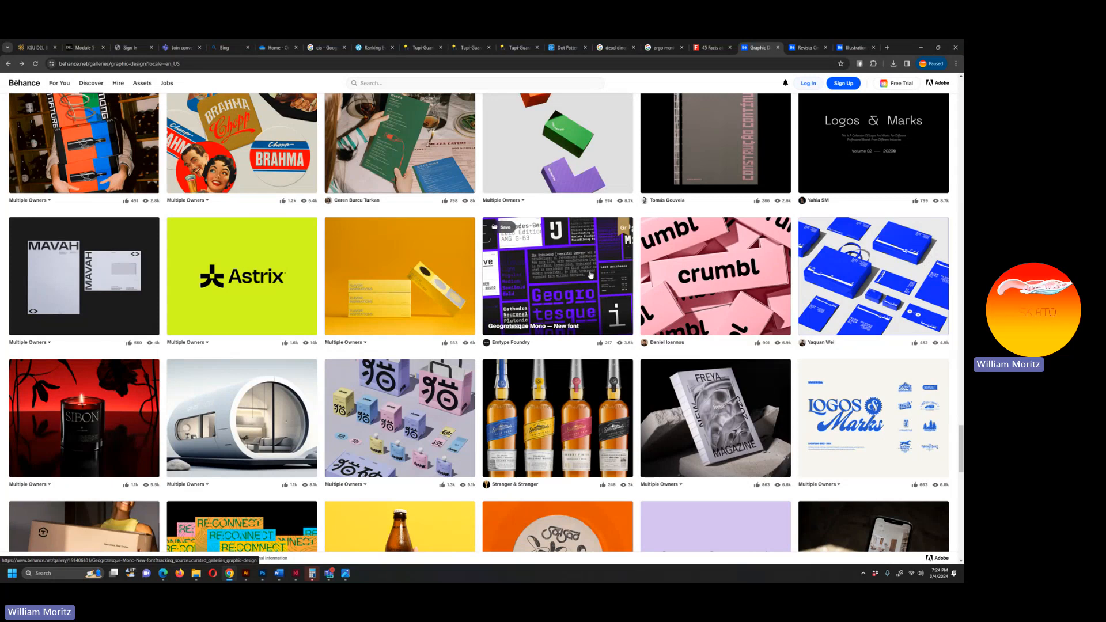
{"action": "key", "text": "alt+Tab"}
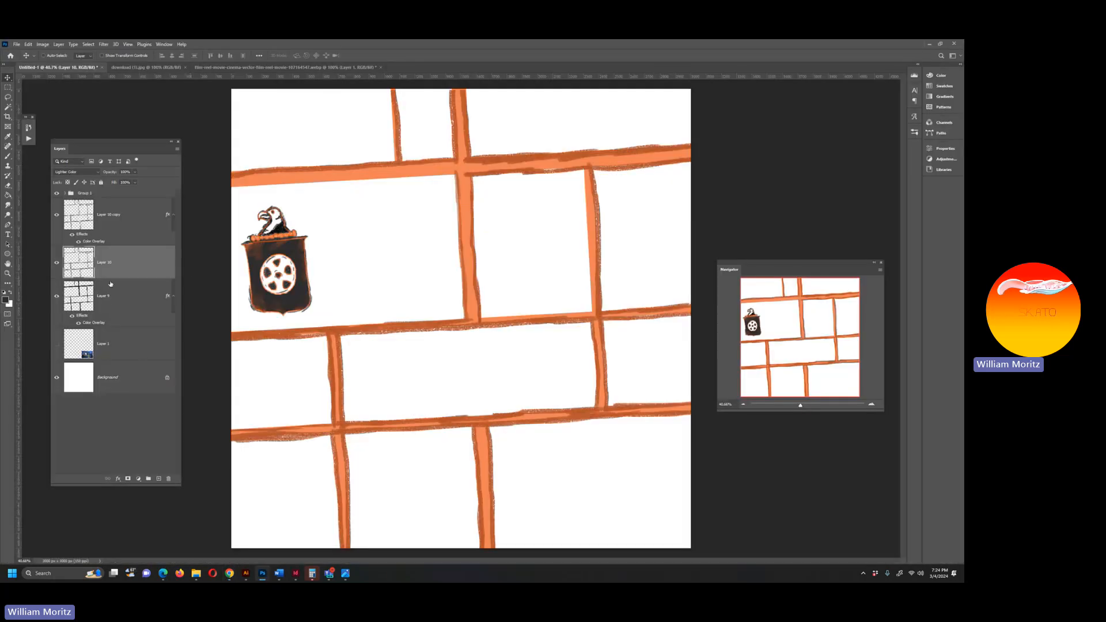
Add a new layer beneath the panel bars and fill it with a dark charcoal sampled from the emblem.
{"action": "left_click", "coordinate": [159, 479]}
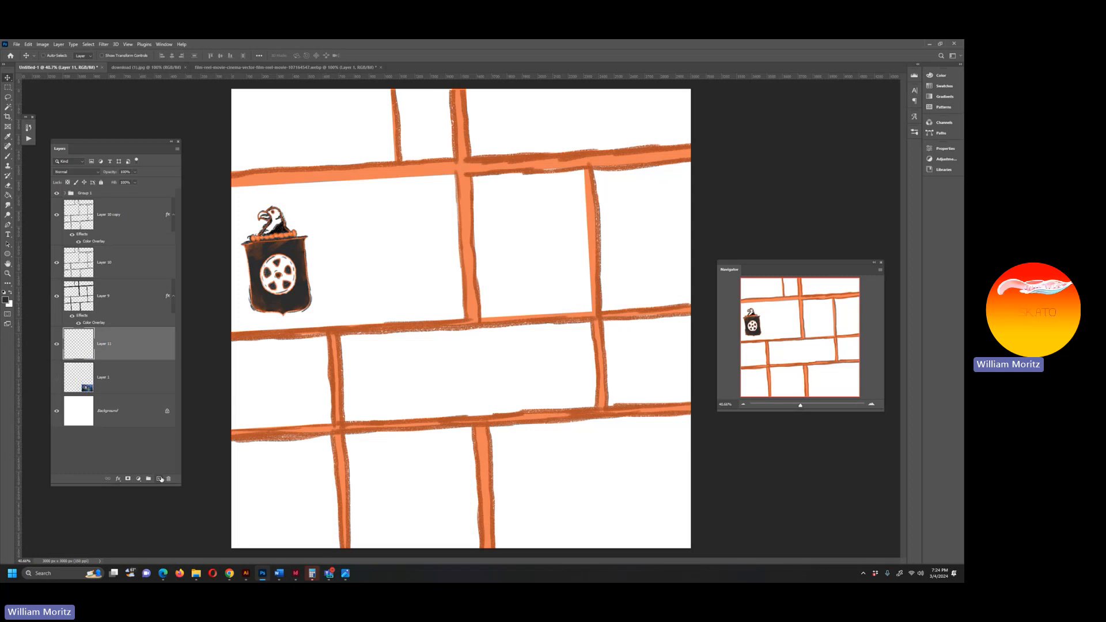
{"action": "key", "text": "i"}
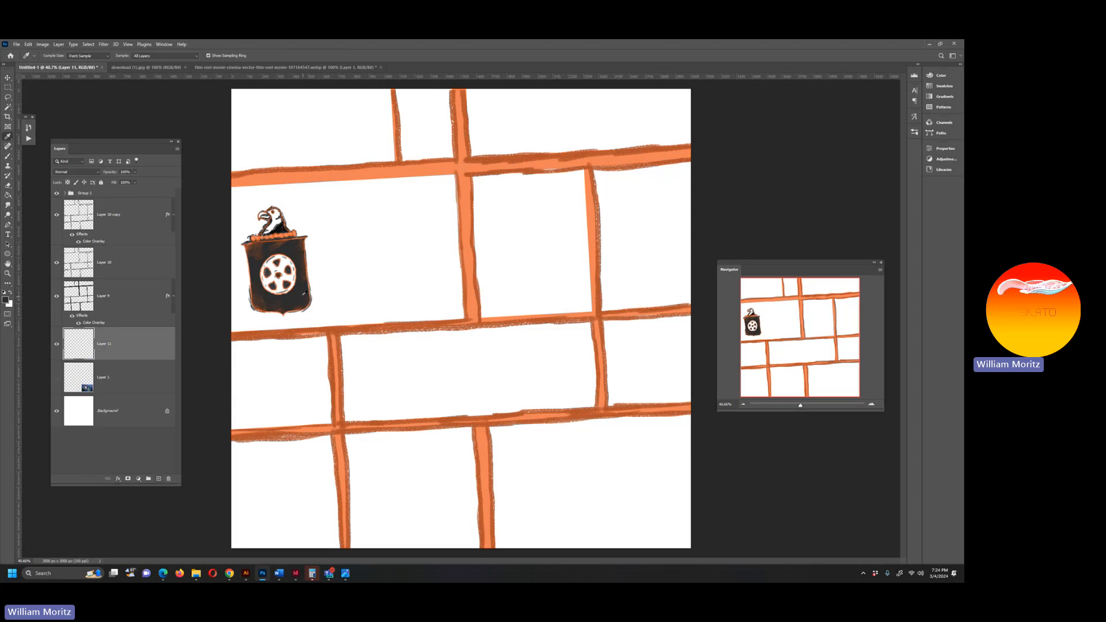
{"action": "left_click", "coordinate": [6, 299]}
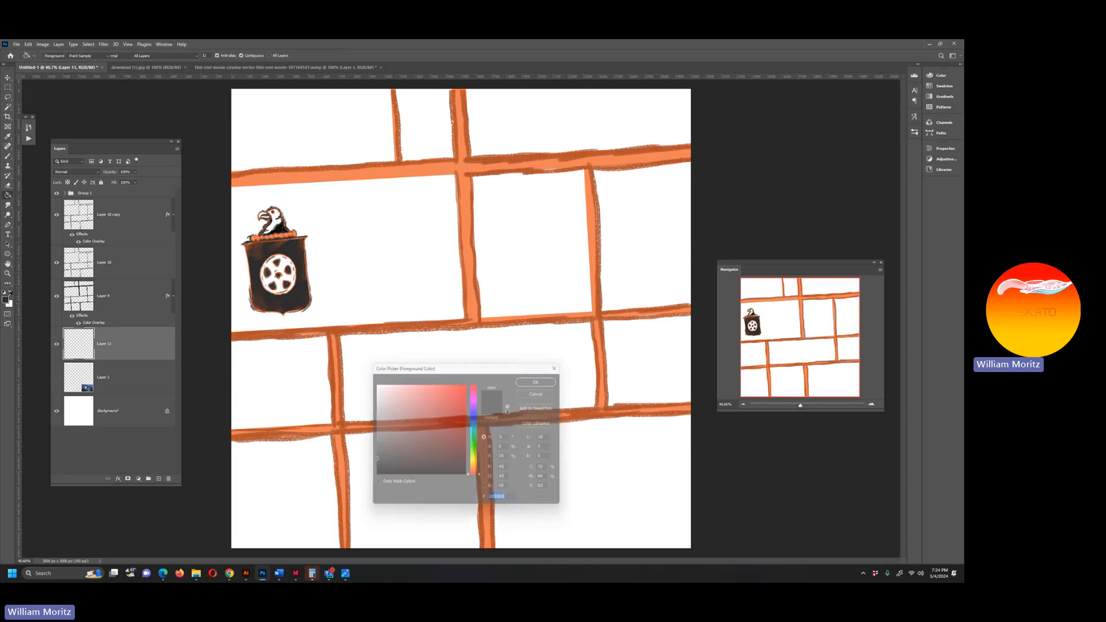
{"action": "left_click", "coordinate": [542, 378]}
{"action": "key", "text": "g"}
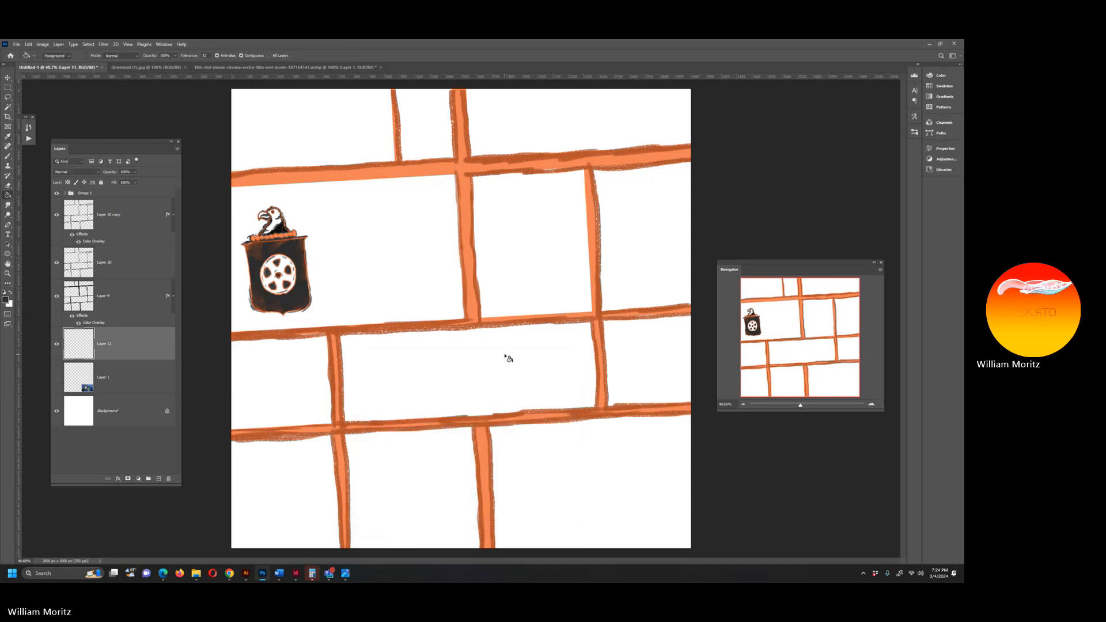
{"action": "left_click", "coordinate": [495, 363]}
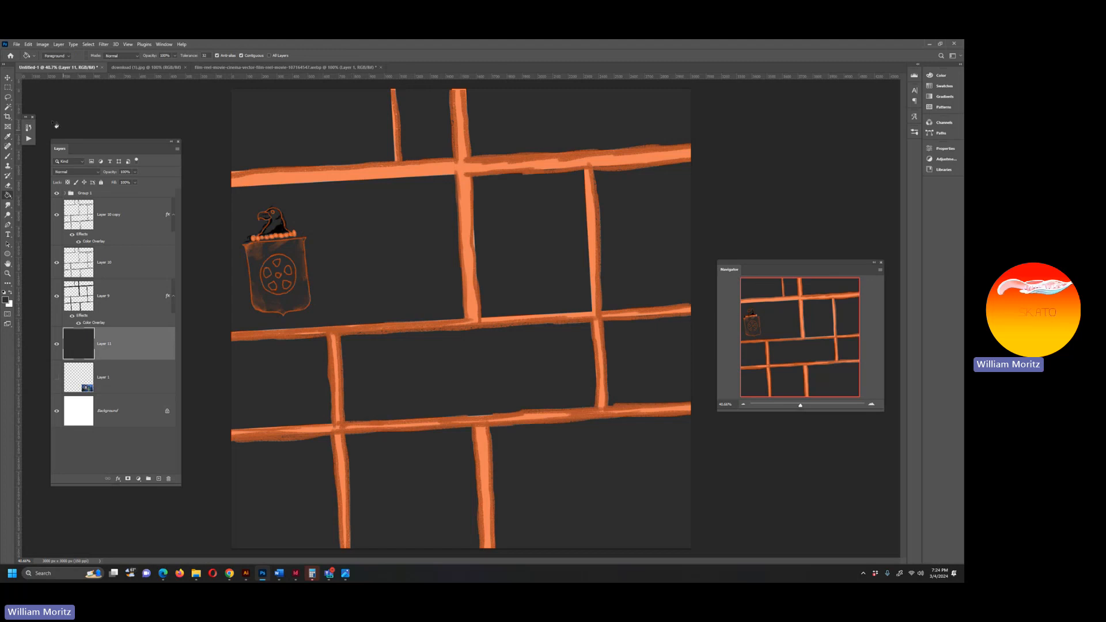
On a new layer above the charcoal fill, paint the emblem's panel white with the textured brush, using smaller sizes near the bars.
{"action": "left_click", "coordinate": [159, 479]}
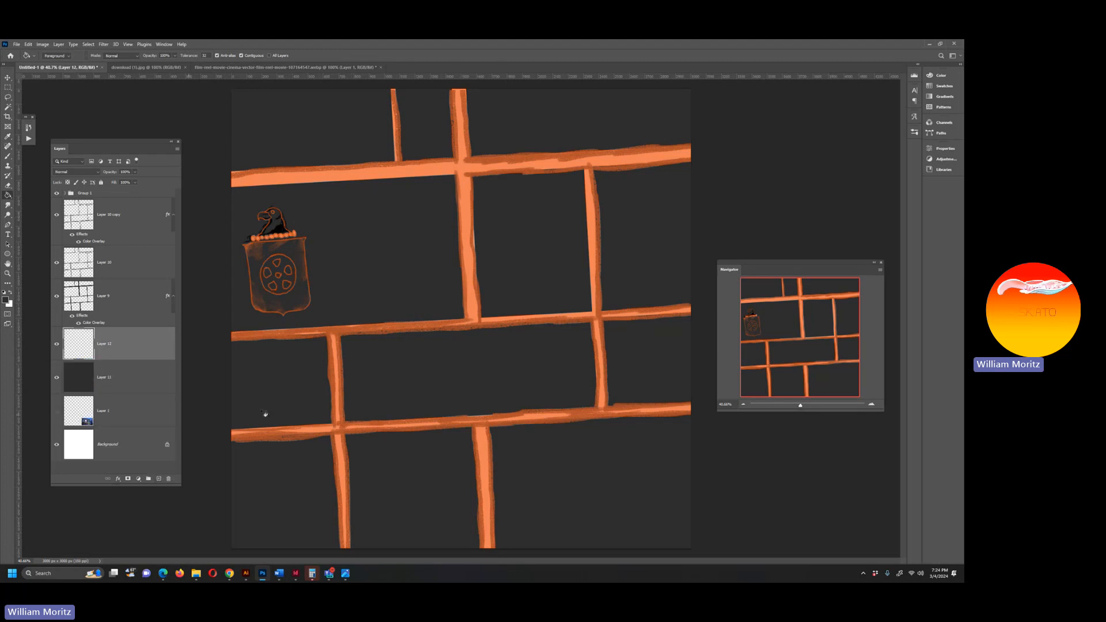
{"action": "key", "text": "i"}
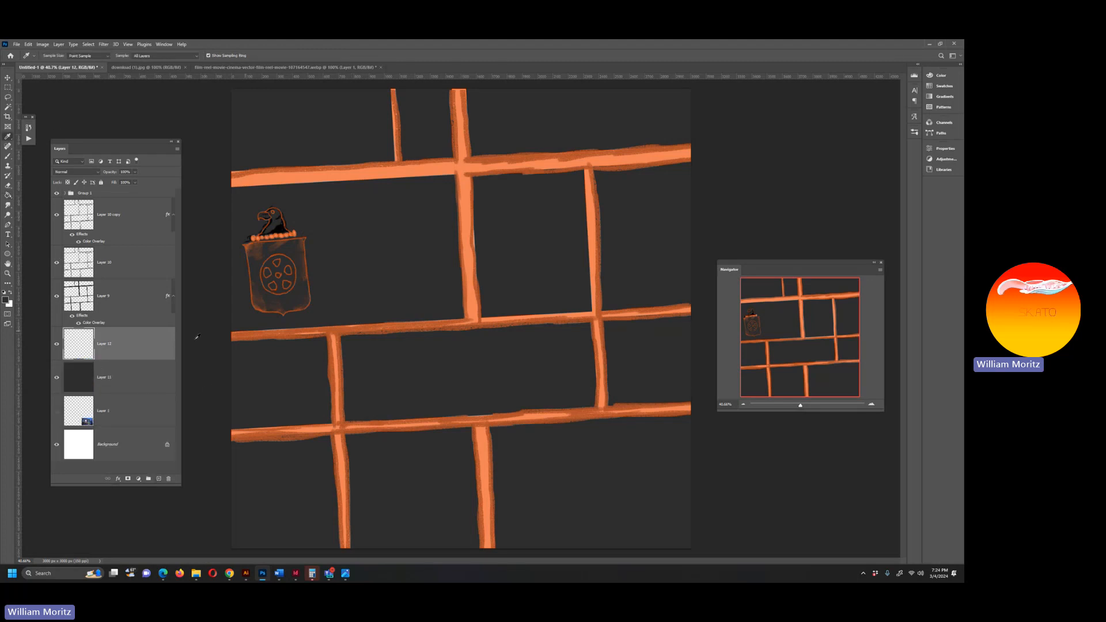
{"action": "left_click", "coordinate": [11, 292]}
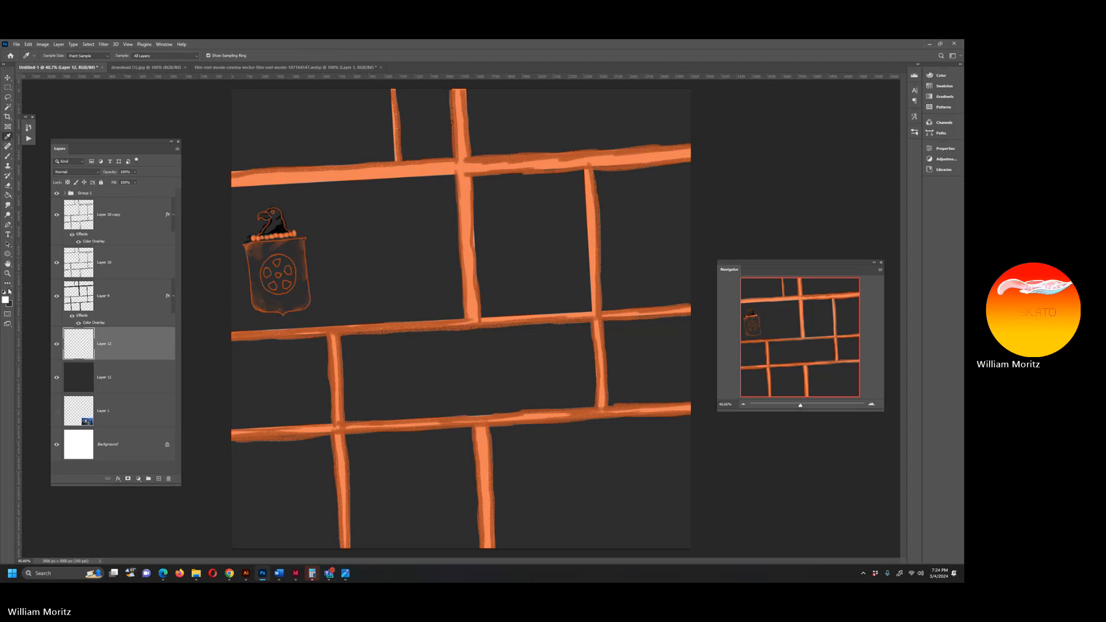
{"action": "key", "text": "b"}
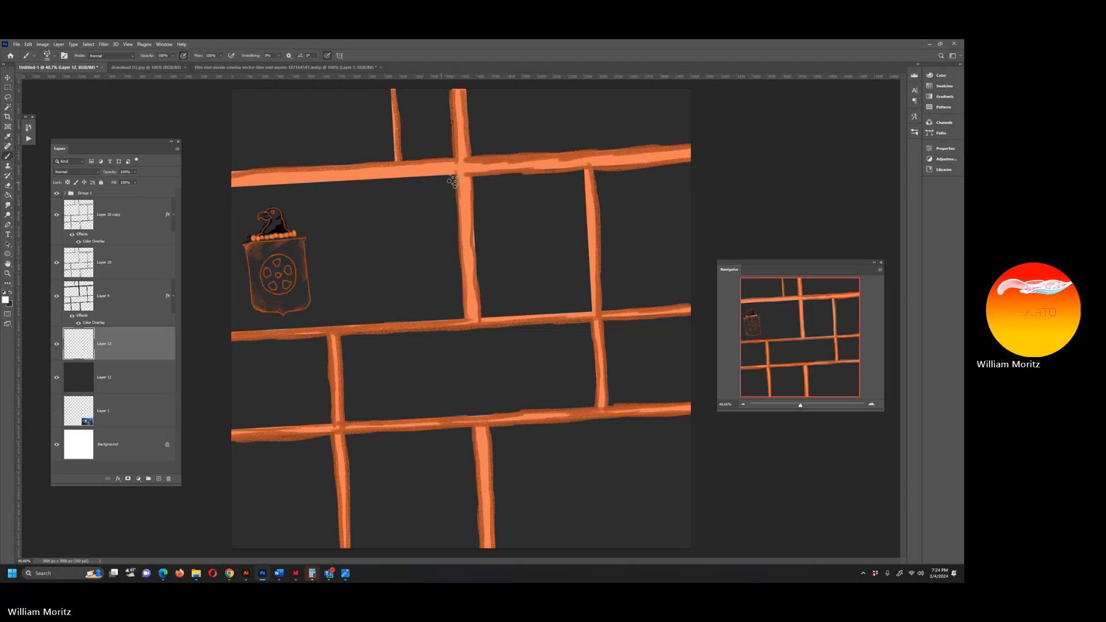
{"action": "left_click_drag", "start_coordinate": [454, 181], "coordinate": [272, 202]}
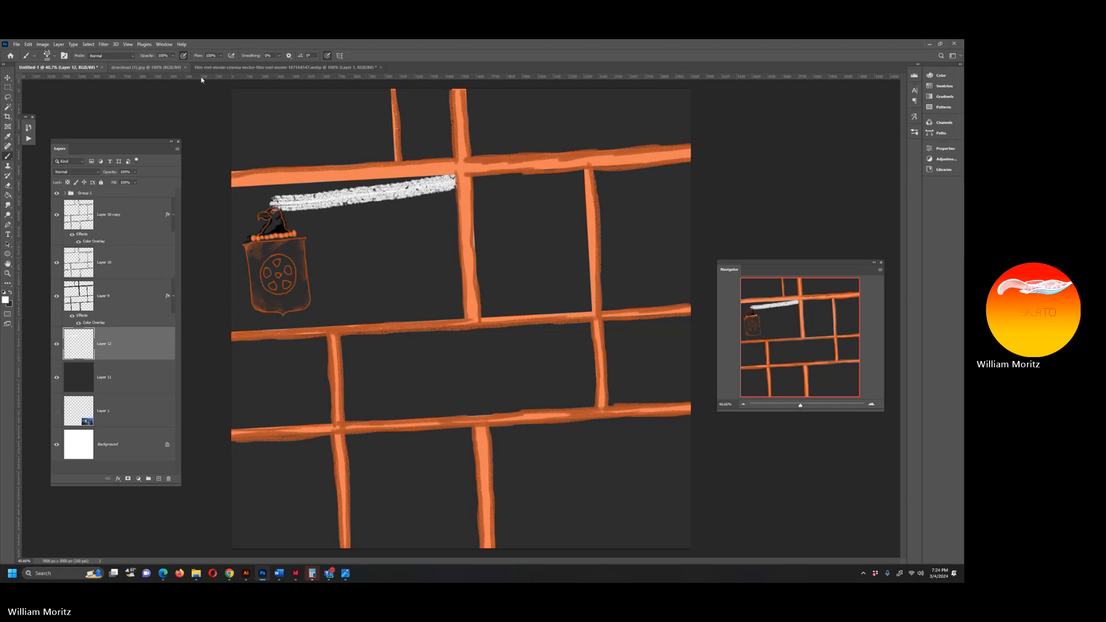
{"action": "mouse_move", "coordinate": [452, 173]}
{"action": "left_mouse_down"}
{"action": "mouse_move", "coordinate": [451, 295]}
{"action": "mouse_move", "coordinate": [463, 318]}
{"action": "mouse_move", "coordinate": [240, 323]}
{"action": "mouse_move", "coordinate": [387, 303]}
{"action": "mouse_move", "coordinate": [408, 285]}
{"action": "mouse_move", "coordinate": [219, 302]}
{"action": "mouse_move", "coordinate": [386, 268]}
{"action": "mouse_move", "coordinate": [224, 292]}
{"action": "mouse_move", "coordinate": [444, 225]}
{"action": "mouse_move", "coordinate": [232, 283]}
{"action": "mouse_move", "coordinate": [337, 237]}
{"action": "mouse_move", "coordinate": [215, 262]}
{"action": "mouse_move", "coordinate": [417, 187]}
{"action": "mouse_move", "coordinate": [210, 238]}
{"action": "mouse_move", "coordinate": [301, 208]}
{"action": "mouse_move", "coordinate": [229, 200]}
{"action": "mouse_move", "coordinate": [274, 188]}
{"action": "mouse_move", "coordinate": [210, 204]}
{"action": "mouse_move", "coordinate": [238, 208]}
{"action": "left_mouse_up"}
{"action": "mouse_move", "coordinate": [442, 273]}
{"action": "left_mouse_down"}
{"action": "mouse_move", "coordinate": [362, 294]}
{"action": "mouse_move", "coordinate": [432, 281]}
{"action": "mouse_move", "coordinate": [416, 232]}
{"action": "mouse_move", "coordinate": [395, 257]}
{"action": "mouse_move", "coordinate": [449, 220]}
{"action": "mouse_move", "coordinate": [454, 306]}
{"action": "mouse_move", "coordinate": [288, 322]}
{"action": "left_mouse_up"}
{"action": "key", "text": "bracketleft"}
{"action": "key", "text": "bracketleft"}
{"action": "key", "text": "bracketleft"}
{"action": "key", "text": "bracketleft"}
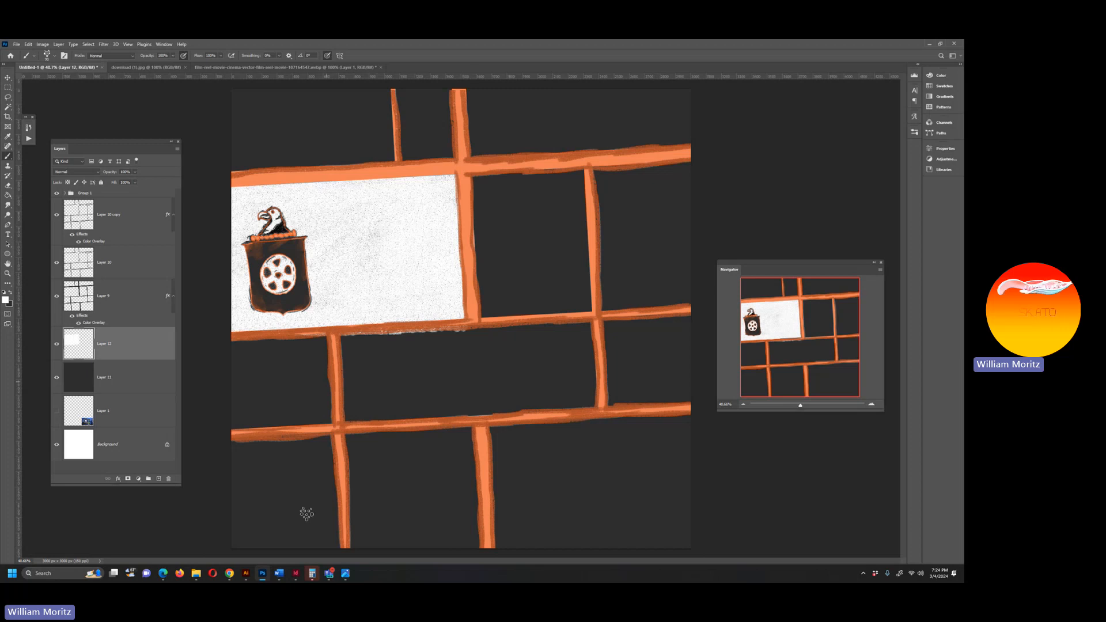
{"action": "left_click", "coordinate": [278, 576]}
{"action": "left_click", "coordinate": [279, 576]}
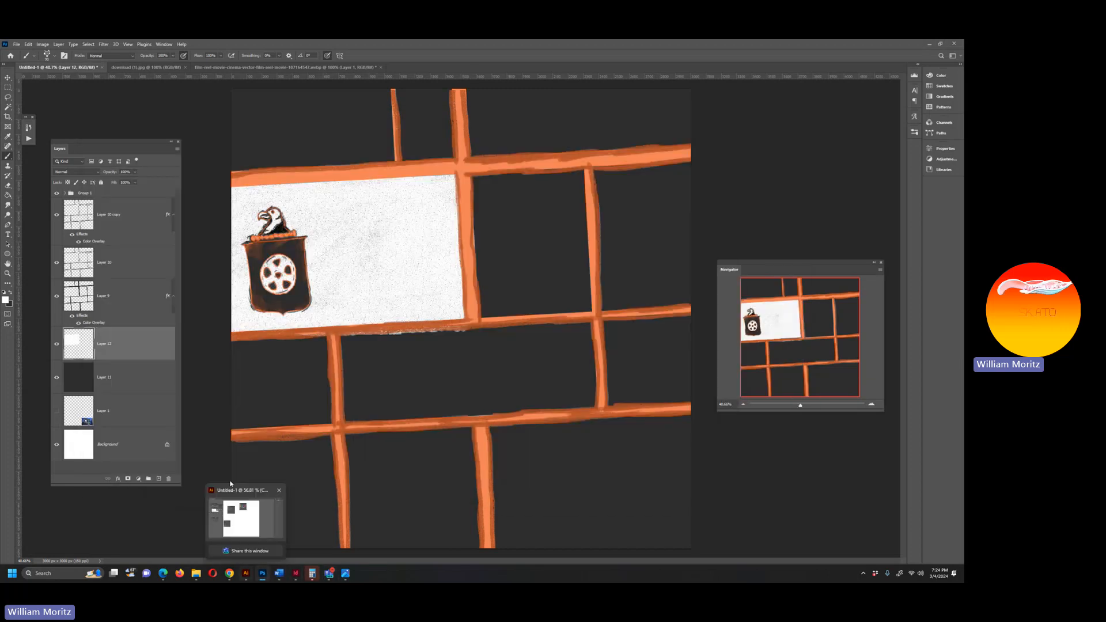
{"action": "left_click", "coordinate": [250, 575]}
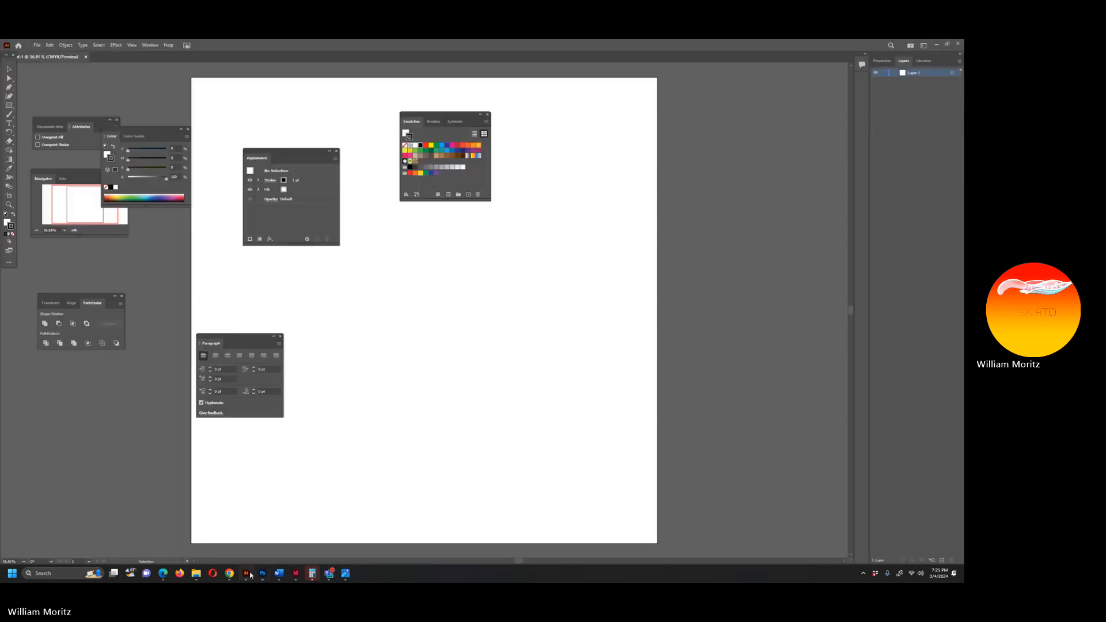
{"action": "left_click", "coordinate": [249, 574]}
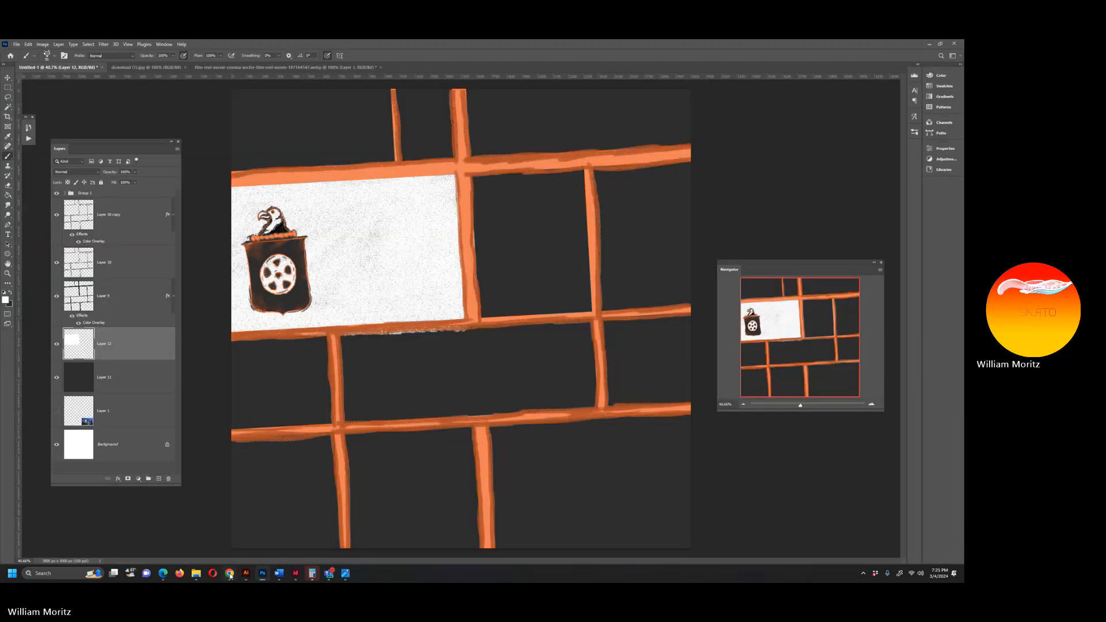
{"action": "left_click", "coordinate": [230, 574]}
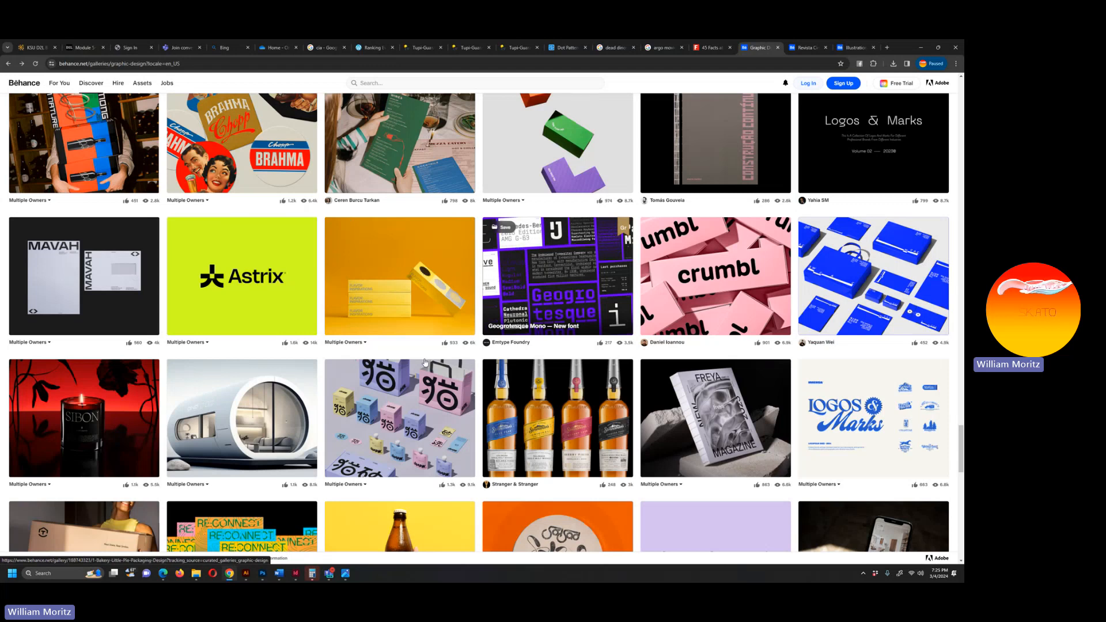
{"action": "left_click", "coordinate": [230, 575]}
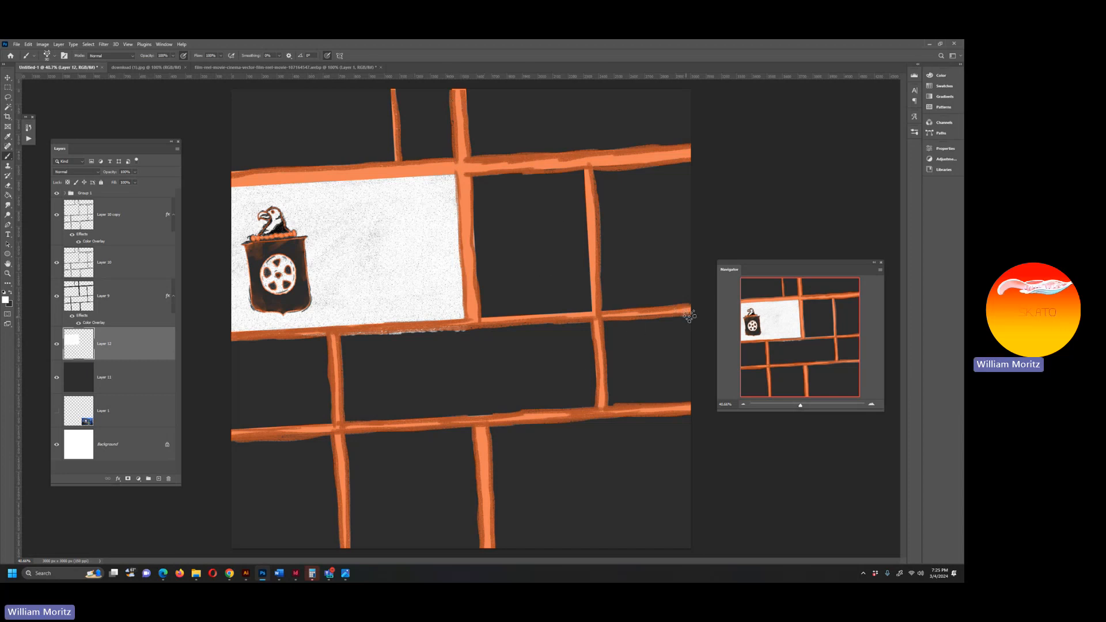
Paint the small panel at the page's right edge, below the center, with the same textured white.
{"action": "mouse_move", "coordinate": [689, 316]}
{"action": "left_mouse_down"}
{"action": "mouse_move", "coordinate": [606, 320]}
{"action": "mouse_move", "coordinate": [611, 396]}
{"action": "mouse_move", "coordinate": [686, 397]}
{"action": "mouse_move", "coordinate": [670, 388]}
{"action": "mouse_move", "coordinate": [694, 378]}
{"action": "mouse_move", "coordinate": [628, 357]}
{"action": "mouse_move", "coordinate": [685, 346]}
{"action": "mouse_move", "coordinate": [622, 330]}
{"action": "mouse_move", "coordinate": [694, 321]}
{"action": "mouse_move", "coordinate": [688, 369]}
{"action": "left_mouse_up"}
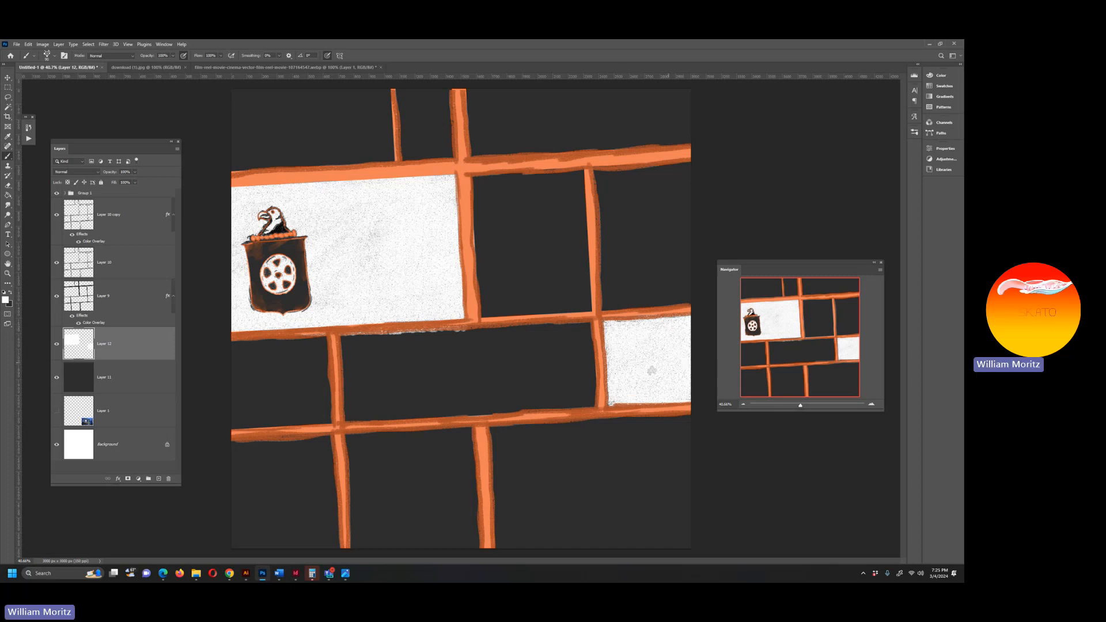
On a new layer above the charcoal fill, brush brown shading sampled from the emblem into the two dark middle-row panels and the bottom-right panel.
{"action": "key", "text": "i"}
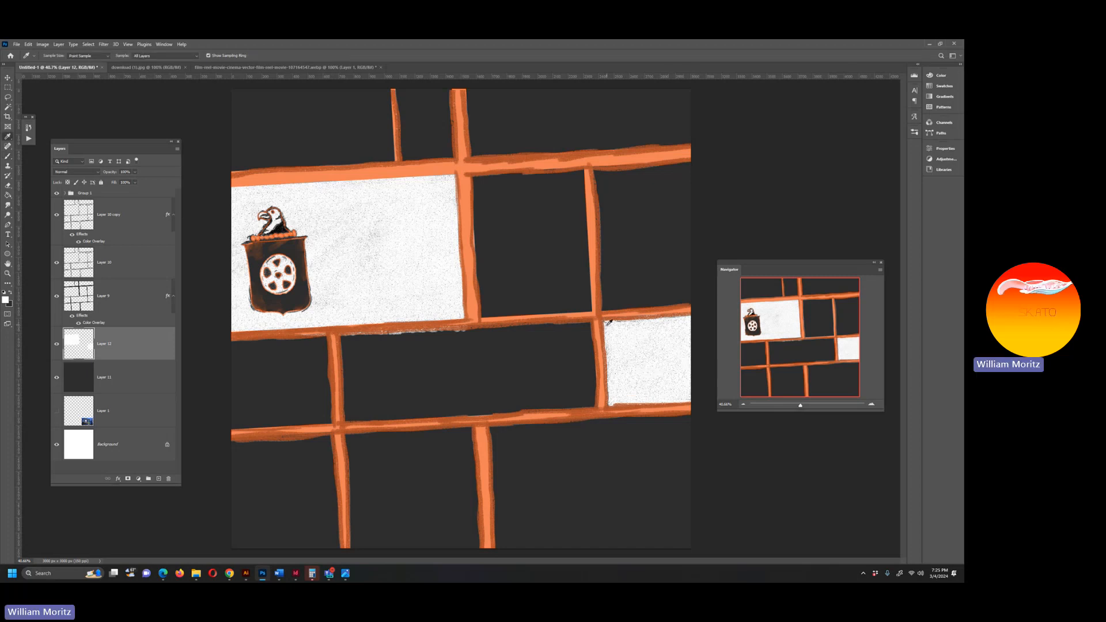
{"action": "key", "text": "b"}
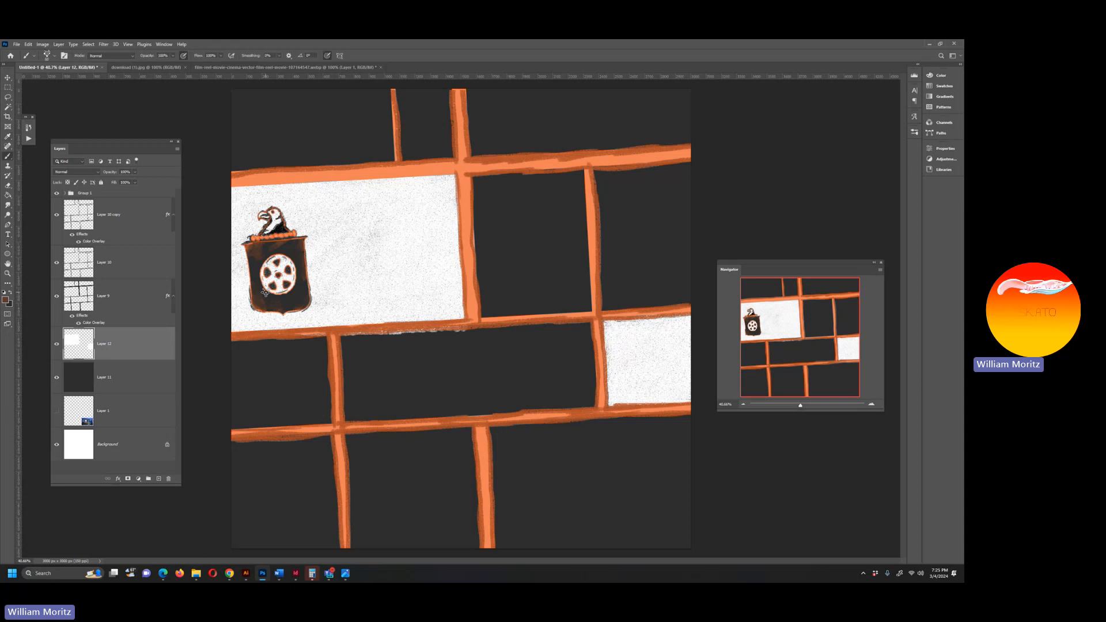
{"action": "left_click", "coordinate": [145, 374]}
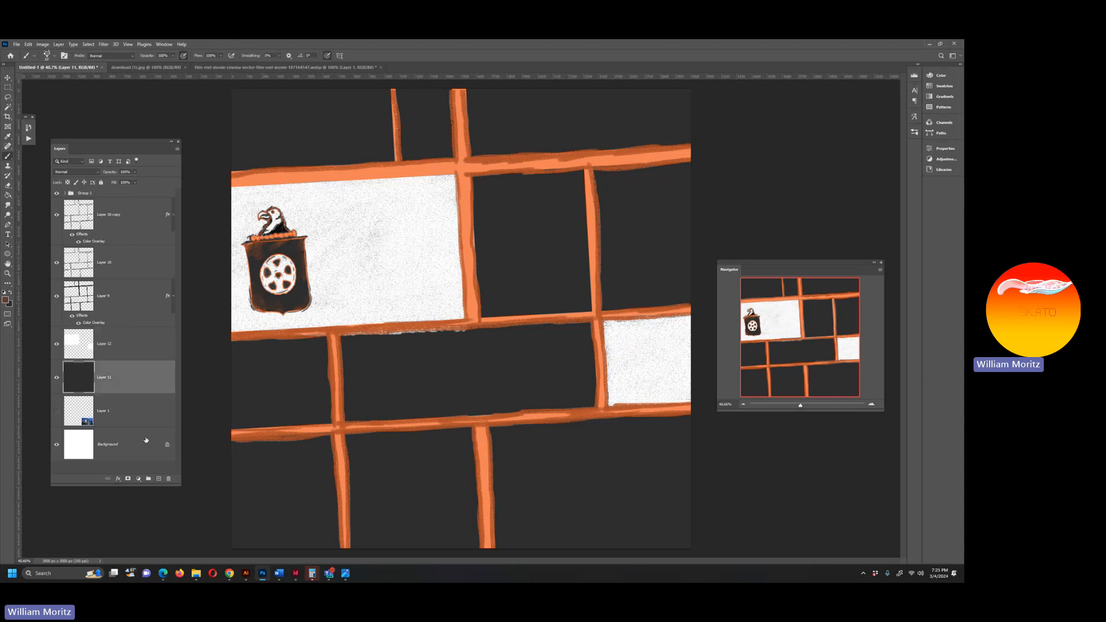
{"action": "left_click", "coordinate": [158, 479]}
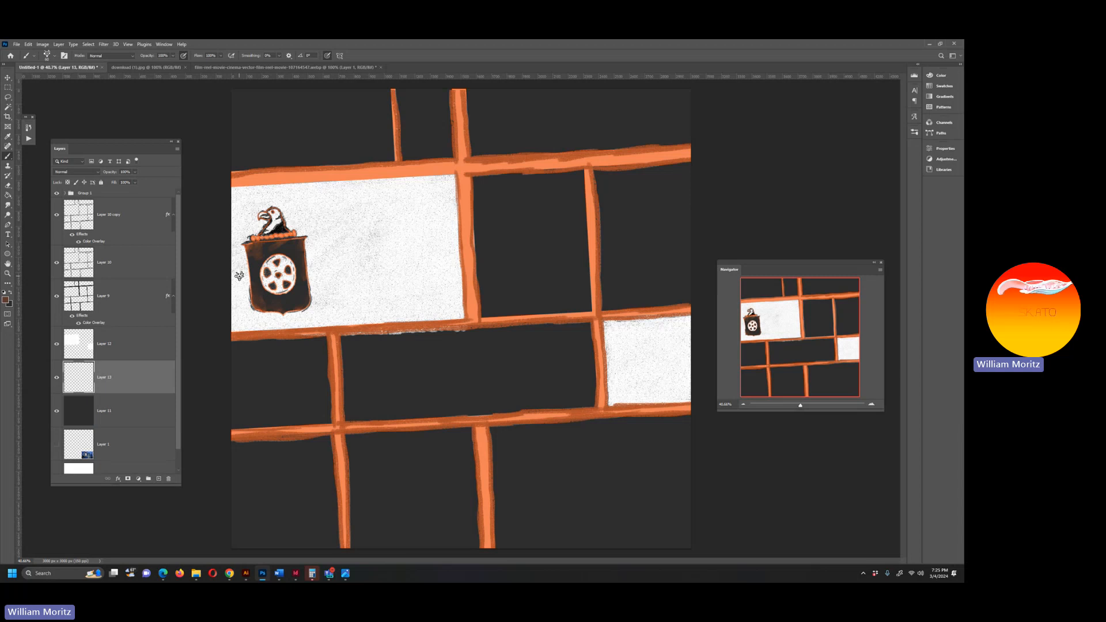
{"action": "mouse_move", "coordinate": [323, 342]}
{"action": "left_mouse_down"}
{"action": "mouse_move", "coordinate": [323, 423]}
{"action": "mouse_move", "coordinate": [329, 403]}
{"action": "mouse_move", "coordinate": [263, 429]}
{"action": "mouse_move", "coordinate": [233, 428]}
{"action": "left_mouse_up"}
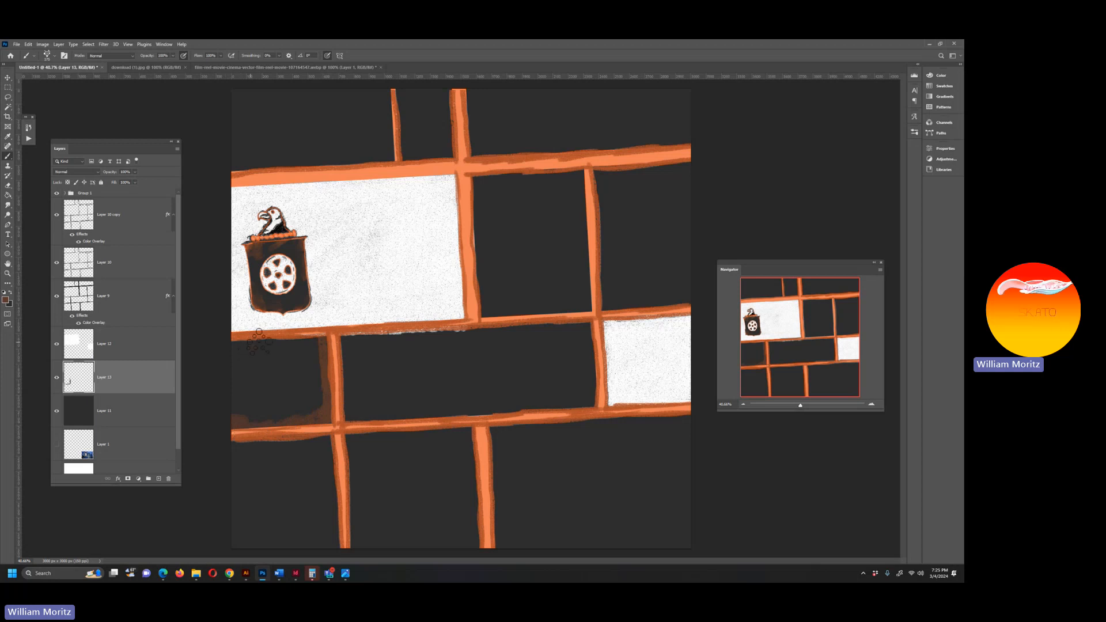
{"action": "mouse_move", "coordinate": [237, 350]}
{"action": "left_mouse_down"}
{"action": "mouse_move", "coordinate": [281, 341]}
{"action": "mouse_move", "coordinate": [249, 384]}
{"action": "mouse_move", "coordinate": [366, 337]}
{"action": "mouse_move", "coordinate": [504, 339]}
{"action": "mouse_move", "coordinate": [596, 325]}
{"action": "mouse_move", "coordinate": [576, 331]}
{"action": "mouse_move", "coordinate": [603, 415]}
{"action": "mouse_move", "coordinate": [503, 464]}
{"action": "mouse_move", "coordinate": [500, 536]}
{"action": "mouse_move", "coordinate": [547, 519]}
{"action": "mouse_move", "coordinate": [501, 521]}
{"action": "mouse_move", "coordinate": [495, 464]}
{"action": "mouse_move", "coordinate": [514, 431]}
{"action": "mouse_move", "coordinate": [682, 422]}
{"action": "mouse_move", "coordinate": [682, 459]}
{"action": "mouse_move", "coordinate": [683, 420]}
{"action": "left_mouse_up"}
{"action": "key", "text": "bracketright"}
{"action": "key", "text": "bracketright"}
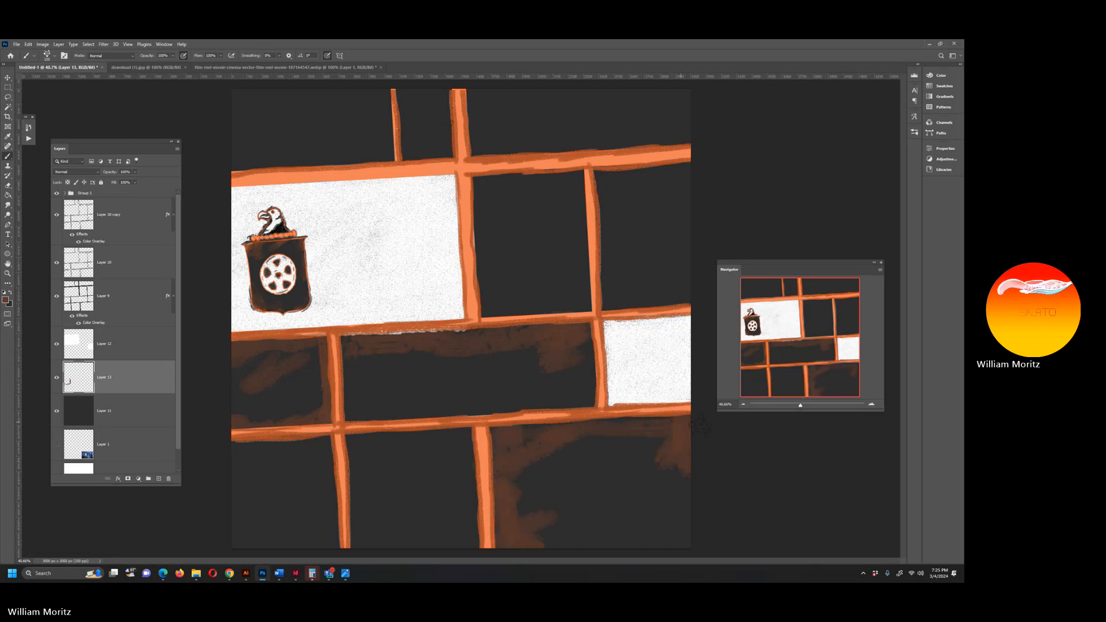
Brush rough brown shading along the bars in the remaining dark panels of the upper rows and the bottom row.
{"action": "mouse_move", "coordinate": [614, 307]}
{"action": "left_mouse_down"}
{"action": "mouse_move", "coordinate": [698, 297]}
{"action": "mouse_move", "coordinate": [614, 304]}
{"action": "left_mouse_up"}
{"action": "key", "text": "bracketleft"}
{"action": "mouse_move", "coordinate": [604, 195]}
{"action": "left_mouse_down"}
{"action": "mouse_move", "coordinate": [701, 160]}
{"action": "mouse_move", "coordinate": [672, 184]}
{"action": "mouse_move", "coordinate": [692, 133]}
{"action": "mouse_move", "coordinate": [628, 130]}
{"action": "mouse_move", "coordinate": [603, 145]}
{"action": "mouse_move", "coordinate": [544, 144]}
{"action": "mouse_move", "coordinate": [487, 160]}
{"action": "mouse_move", "coordinate": [521, 151]}
{"action": "mouse_move", "coordinate": [508, 151]}
{"action": "mouse_move", "coordinate": [466, 76]}
{"action": "mouse_move", "coordinate": [446, 150]}
{"action": "left_mouse_up"}
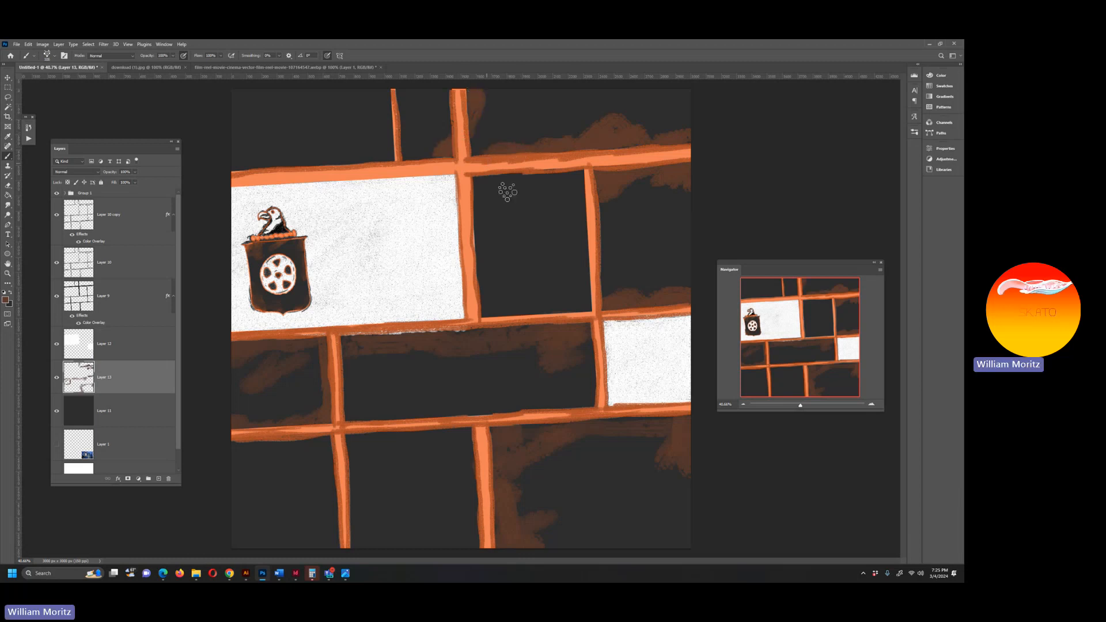
{"action": "mouse_move", "coordinate": [507, 192]}
{"action": "left_mouse_down"}
{"action": "mouse_move", "coordinate": [483, 183]}
{"action": "mouse_move", "coordinate": [524, 180]}
{"action": "mouse_move", "coordinate": [503, 210]}
{"action": "mouse_move", "coordinate": [491, 311]}
{"action": "mouse_move", "coordinate": [512, 312]}
{"action": "left_mouse_up"}
{"action": "mouse_move", "coordinate": [397, 434]}
{"action": "left_mouse_down"}
{"action": "mouse_move", "coordinate": [370, 472]}
{"action": "mouse_move", "coordinate": [353, 431]}
{"action": "mouse_move", "coordinate": [386, 435]}
{"action": "mouse_move", "coordinate": [355, 443]}
{"action": "mouse_move", "coordinate": [341, 501]}
{"action": "mouse_move", "coordinate": [352, 493]}
{"action": "mouse_move", "coordinate": [350, 440]}
{"action": "left_mouse_up"}
{"action": "left_click_drag", "start_coordinate": [465, 501], "coordinate": [474, 555]}
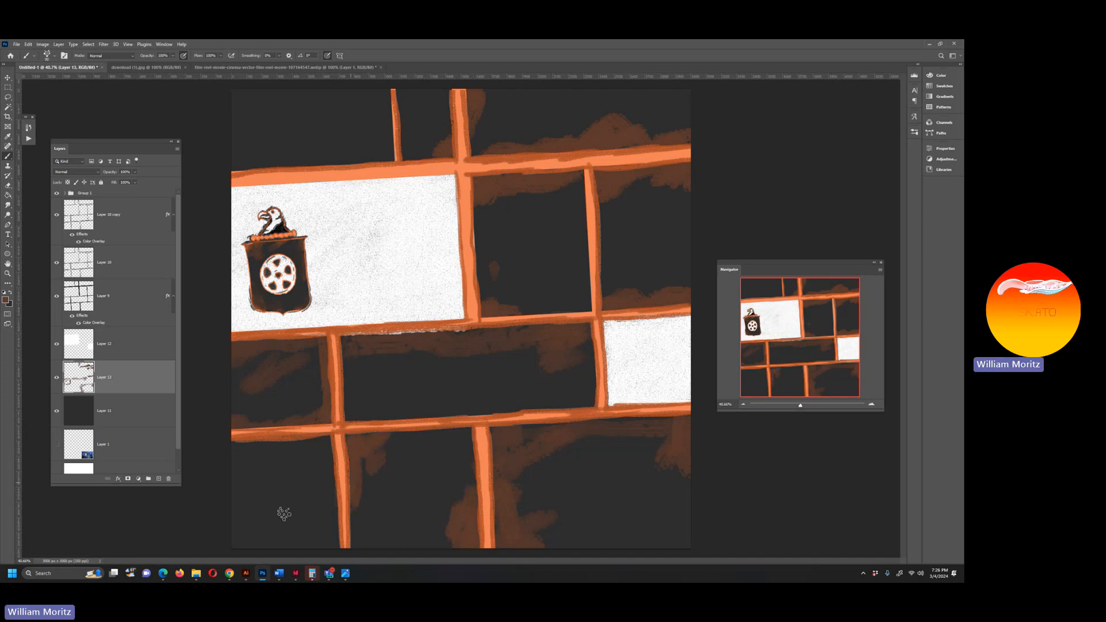
{"action": "mouse_move", "coordinate": [284, 514]}
{"action": "left_mouse_down"}
{"action": "mouse_move", "coordinate": [320, 536]}
{"action": "mouse_move", "coordinate": [315, 556]}
{"action": "mouse_move", "coordinate": [334, 547]}
{"action": "mouse_move", "coordinate": [276, 548]}
{"action": "left_mouse_up"}
{"action": "left_click_drag", "start_coordinate": [301, 444], "coordinate": [333, 460]}
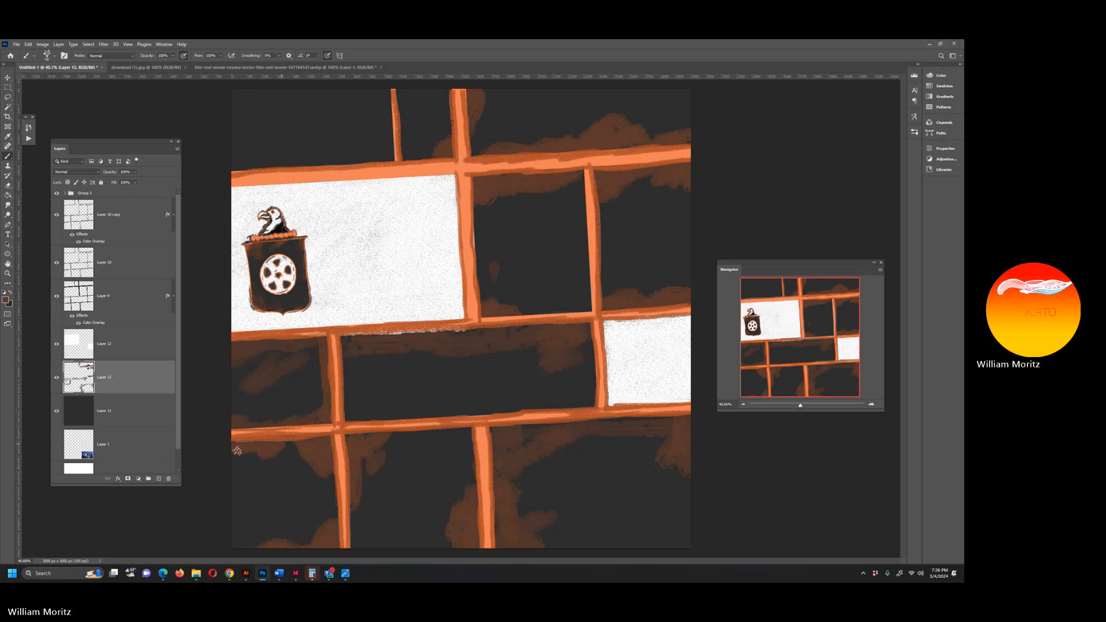
{"action": "left_click_drag", "start_coordinate": [380, 156], "coordinate": [393, 142]}
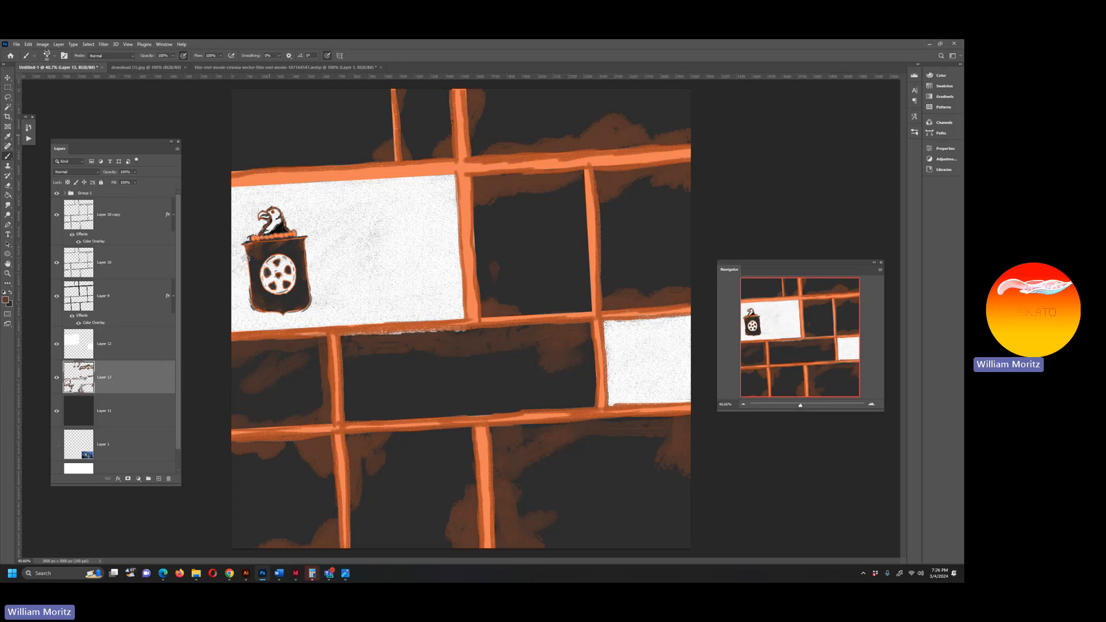
Try lowering the brown shading layer's opacity to about 34%, and restore it to 100%.
{"action": "left_click_drag", "start_coordinate": [120, 183], "coordinate": [117, 182]}
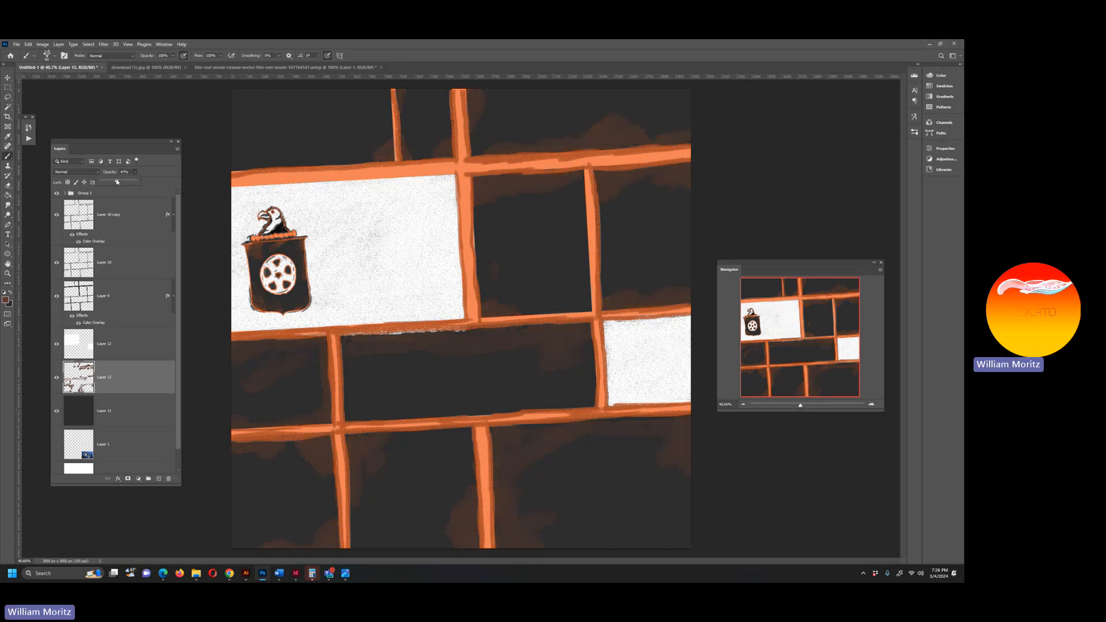
{"action": "left_click", "coordinate": [78, 171]}
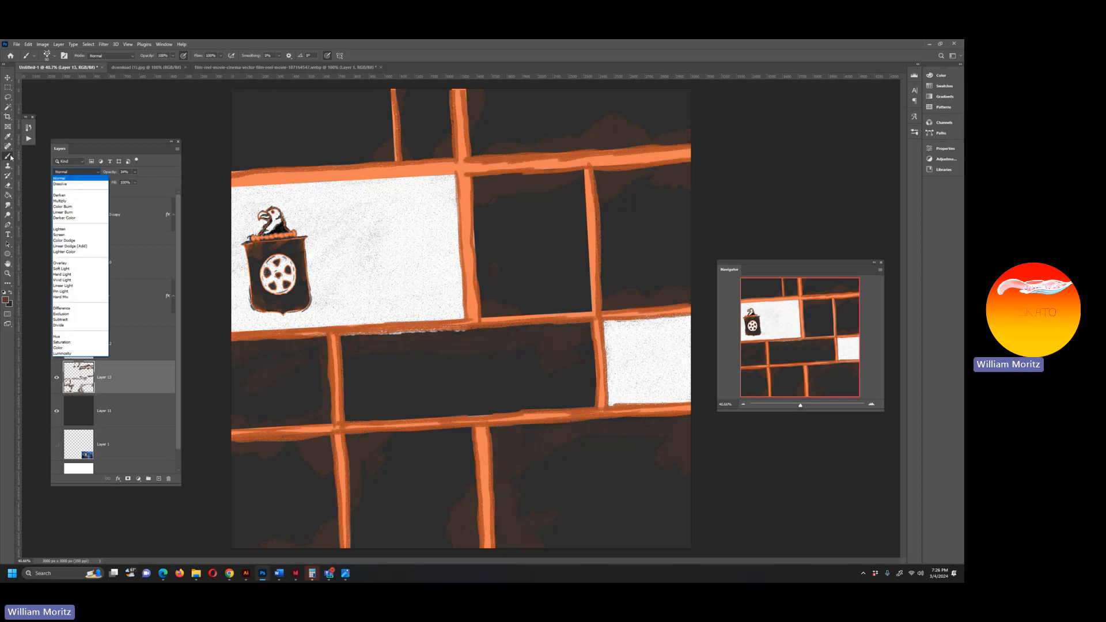
{"action": "left_click", "coordinate": [132, 171]}
{"action": "left_click_drag", "start_coordinate": [134, 172], "coordinate": [274, 197]}
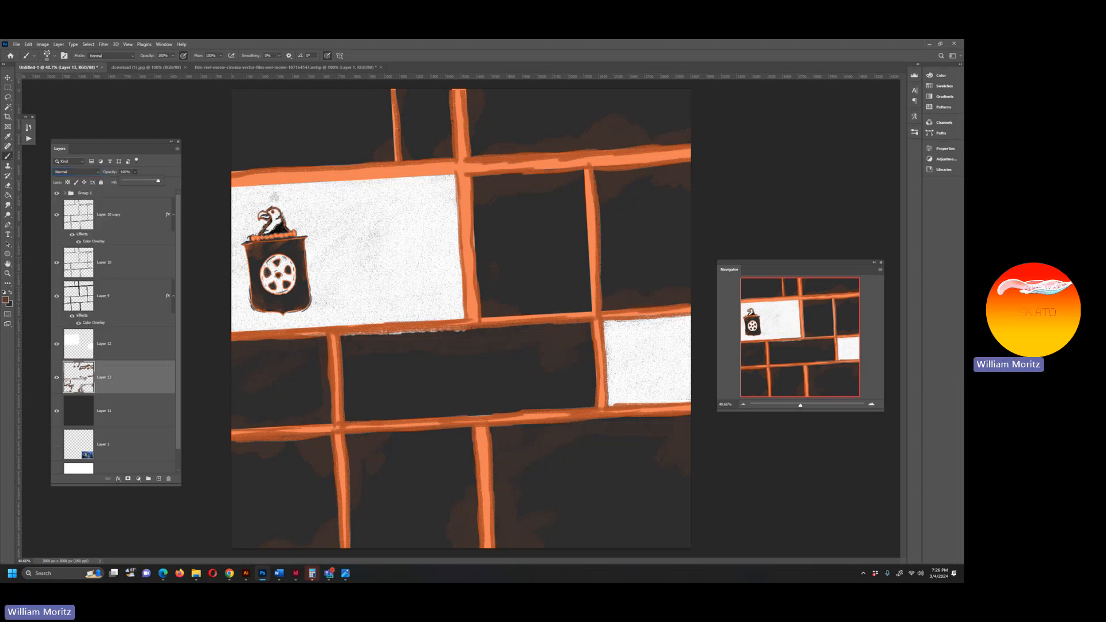
Try successive blend modes on the brown shading layer, starting from Normal, and set it to Lighten.
{"action": "left_click", "coordinate": [87, 172]}
{"action": "left_click", "coordinate": [89, 179]}
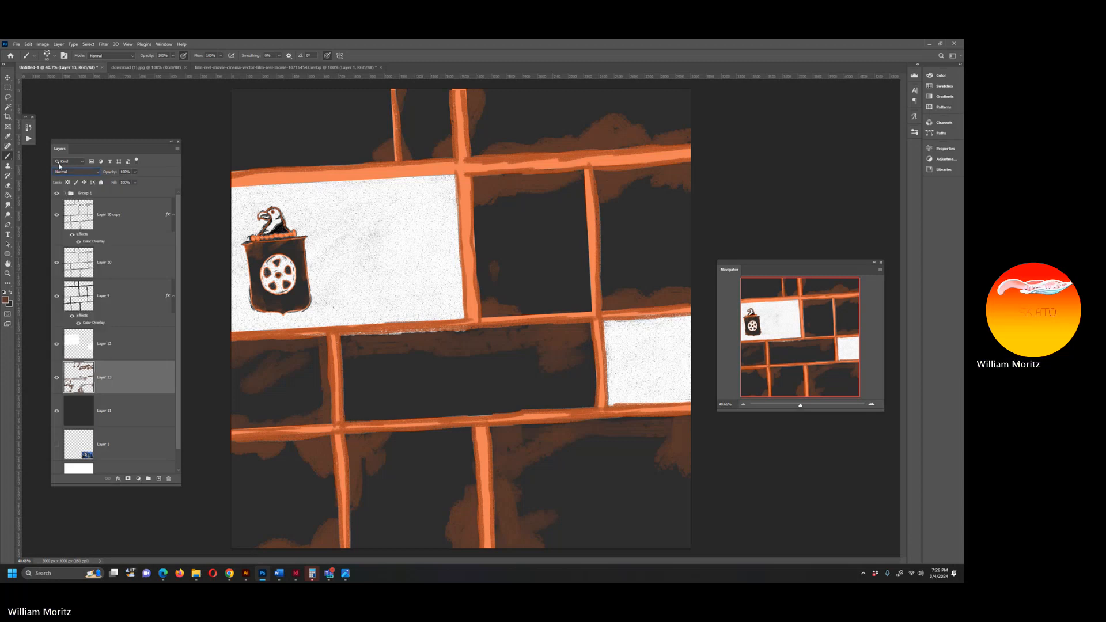
{"action": "key", "text": "Down"}
{"action": "key", "text": "Down"}
{"action": "key", "text": "Down"}
{"action": "key", "text": "Down"}
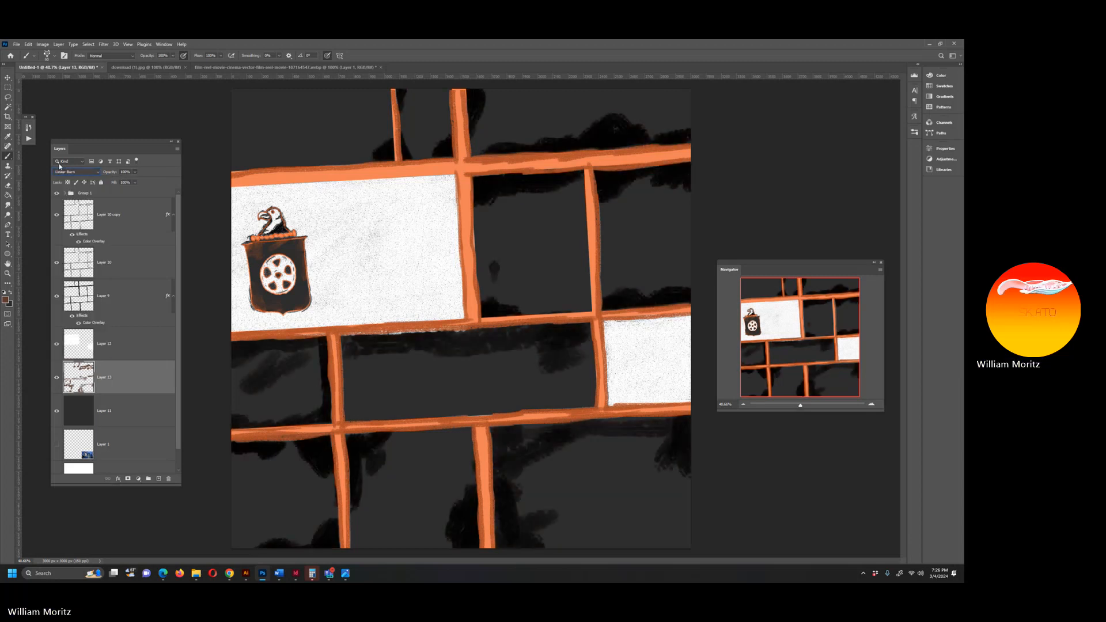
{"action": "key", "text": "Down"}
{"action": "key", "text": "Down"}
{"action": "key", "text": "Down"}
{"action": "key", "text": "Up"}
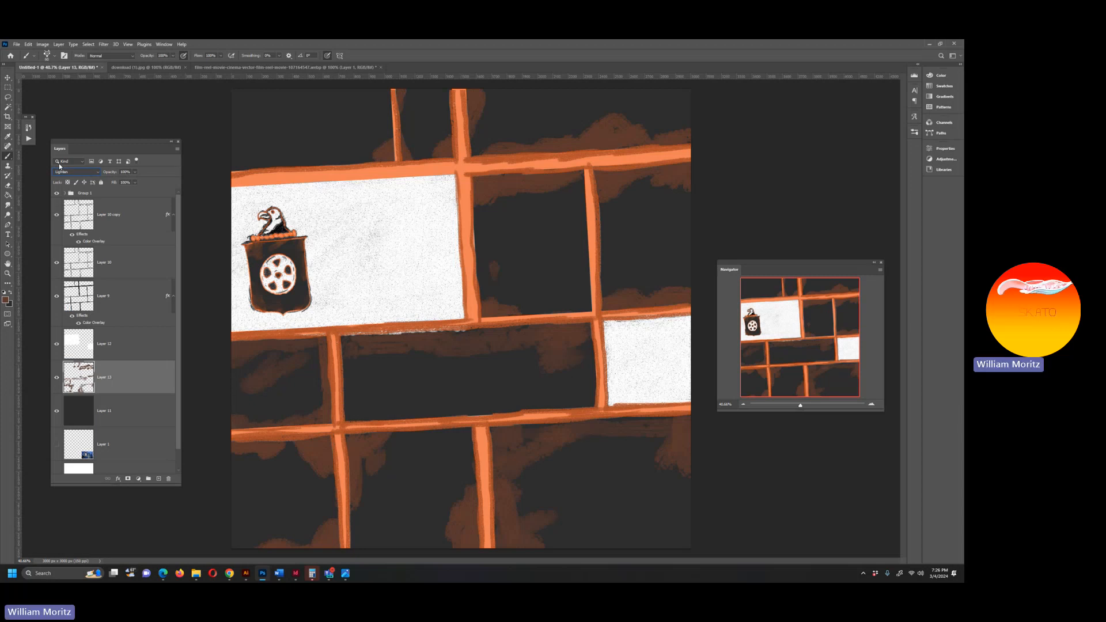
Sample the emblem's near-black and brush it over the brown shading in the bottom-row panels, leaving faint traces along the bars.
{"action": "left_click", "coordinate": [256, 266], "text": "alt"}
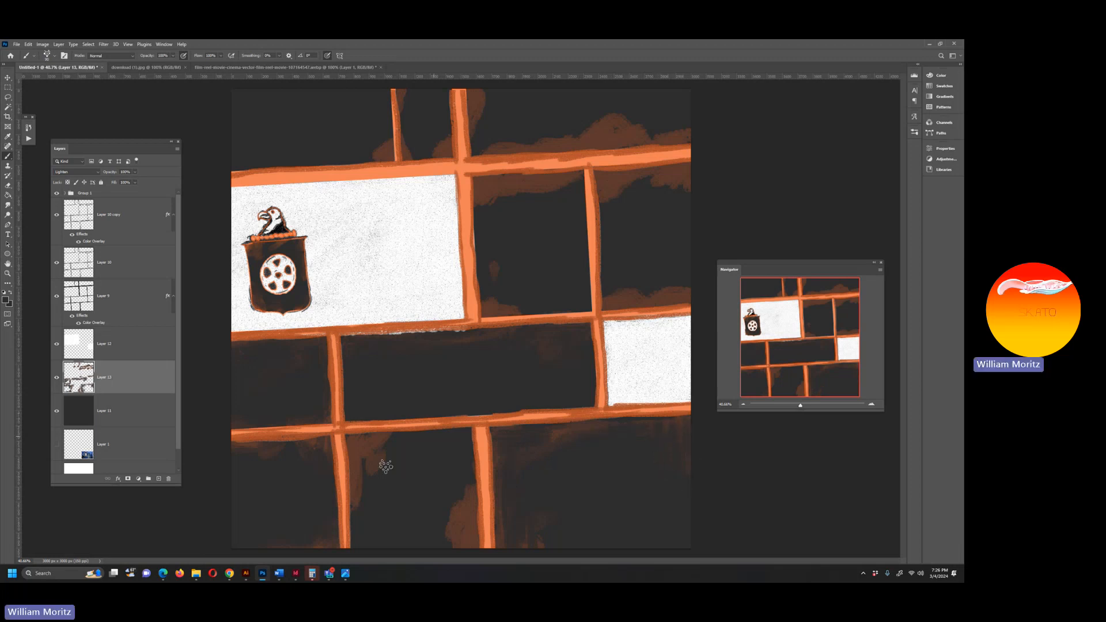
{"action": "key", "text": "bracketright"}
{"action": "key", "text": "bracketright"}
{"action": "key", "text": "bracketright"}
{"action": "mouse_move", "coordinate": [383, 449]}
{"action": "left_mouse_down"}
{"action": "mouse_move", "coordinate": [353, 446]}
{"action": "mouse_move", "coordinate": [365, 481]}
{"action": "mouse_move", "coordinate": [381, 480]}
{"action": "mouse_move", "coordinate": [365, 442]}
{"action": "left_mouse_up"}
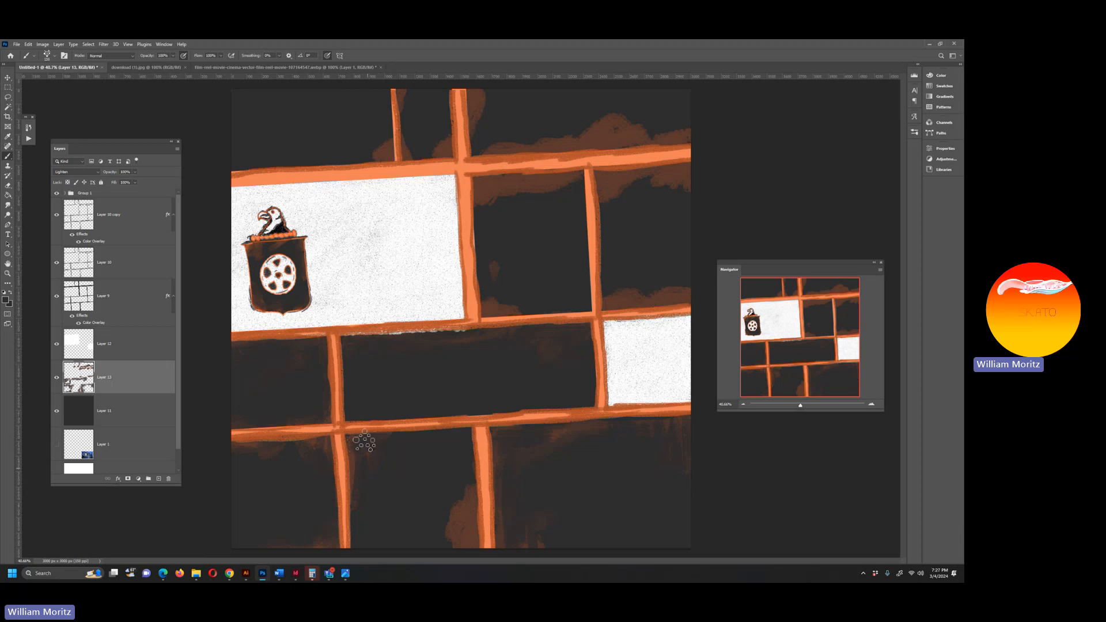
{"action": "key", "text": "bracketright"}
{"action": "mouse_move", "coordinate": [458, 485]}
{"action": "left_mouse_down"}
{"action": "mouse_move", "coordinate": [466, 548]}
{"action": "mouse_move", "coordinate": [473, 535]}
{"action": "left_mouse_up"}
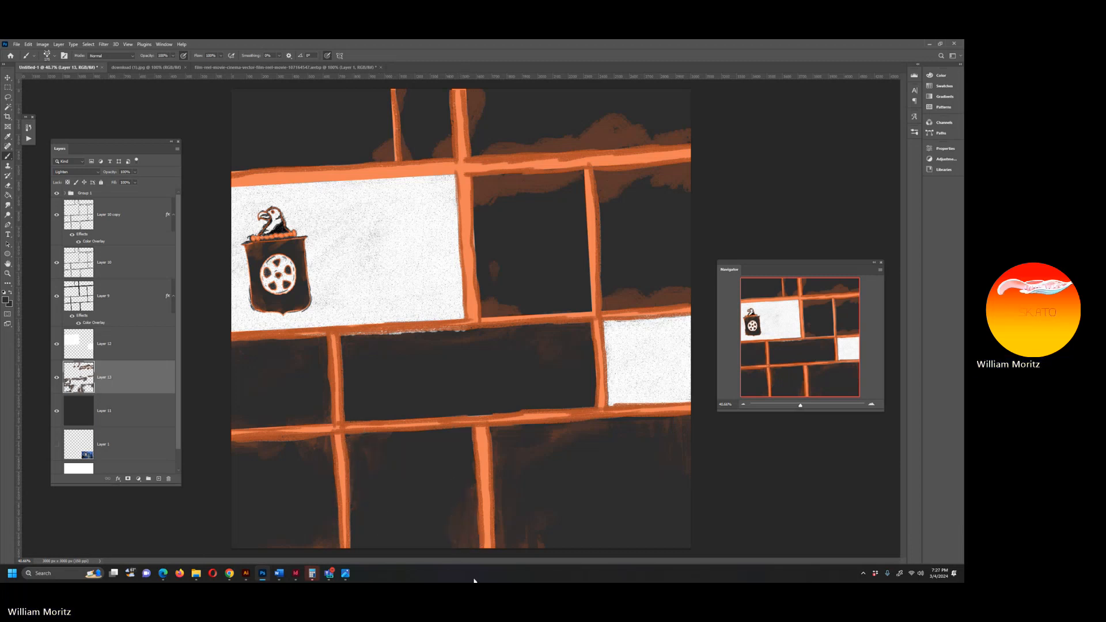
Brush the near-black over the brown shading in the dark panels of the two upper rows, leaving thin rough edges.
{"action": "key", "text": "bracketleft"}
{"action": "key", "text": "bracketleft"}
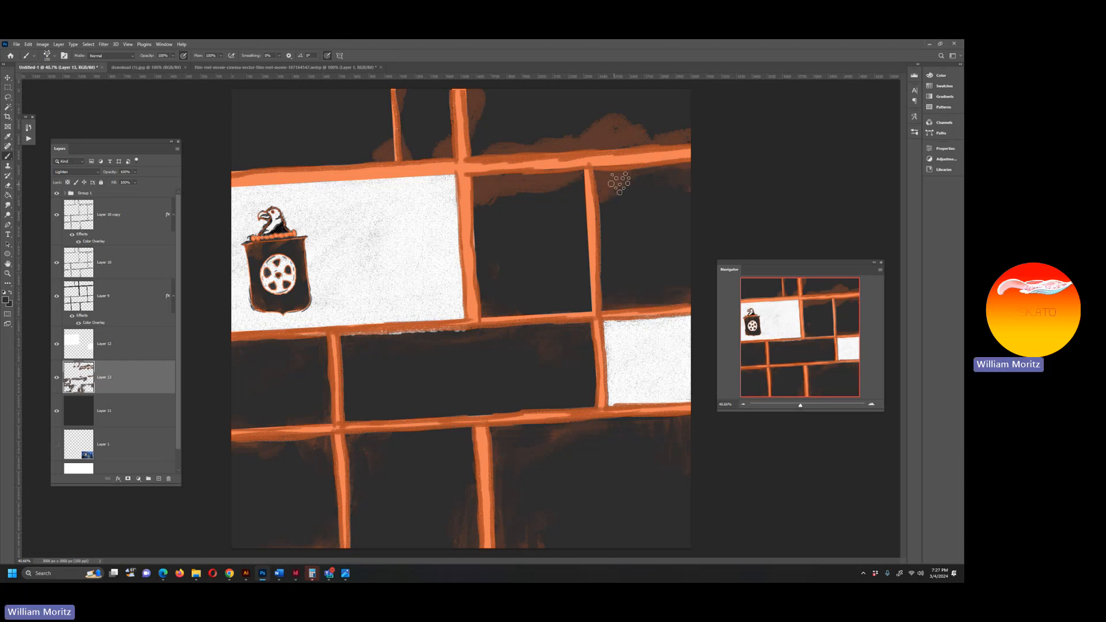
{"action": "key", "text": "bracketright"}
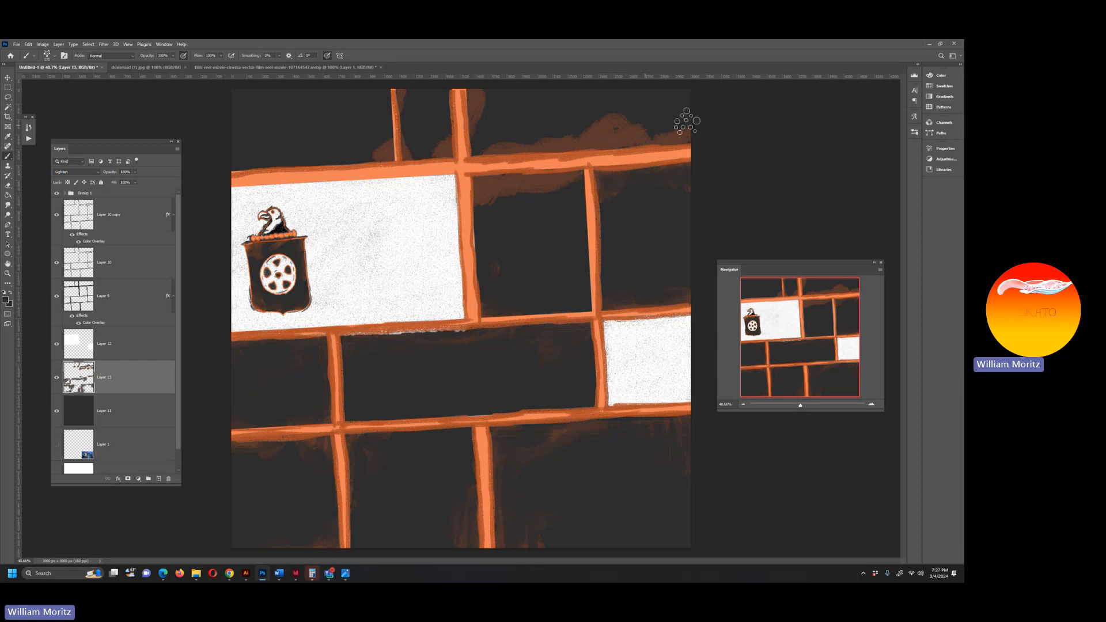
{"action": "mouse_move", "coordinate": [688, 121]}
{"action": "left_mouse_down"}
{"action": "mouse_move", "coordinate": [653, 132]}
{"action": "mouse_move", "coordinate": [650, 121]}
{"action": "mouse_move", "coordinate": [622, 119]}
{"action": "mouse_move", "coordinate": [631, 124]}
{"action": "mouse_move", "coordinate": [538, 144]}
{"action": "left_mouse_up"}
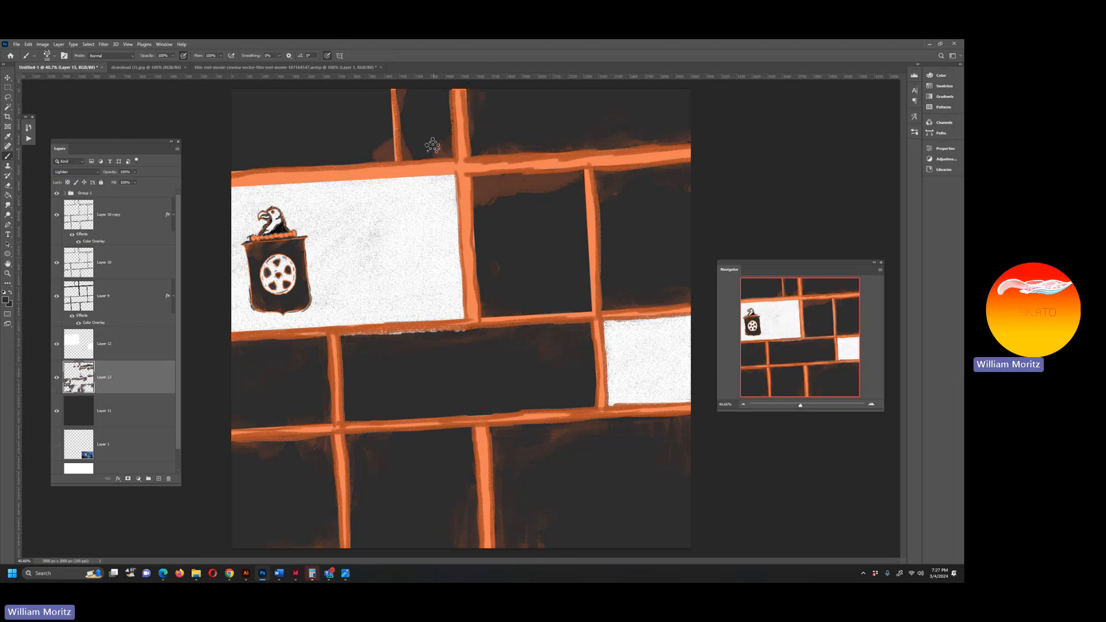
{"action": "mouse_move", "coordinate": [557, 184]}
{"action": "left_mouse_down"}
{"action": "mouse_move", "coordinate": [489, 190]}
{"action": "mouse_move", "coordinate": [478, 209]}
{"action": "mouse_move", "coordinate": [483, 186]}
{"action": "mouse_move", "coordinate": [485, 219]}
{"action": "left_mouse_up"}
{"action": "key", "text": "bracketleft"}
{"action": "mouse_move", "coordinate": [411, 146]}
{"action": "left_mouse_down"}
{"action": "mouse_move", "coordinate": [406, 123]}
{"action": "mouse_move", "coordinate": [372, 149]}
{"action": "left_mouse_up"}
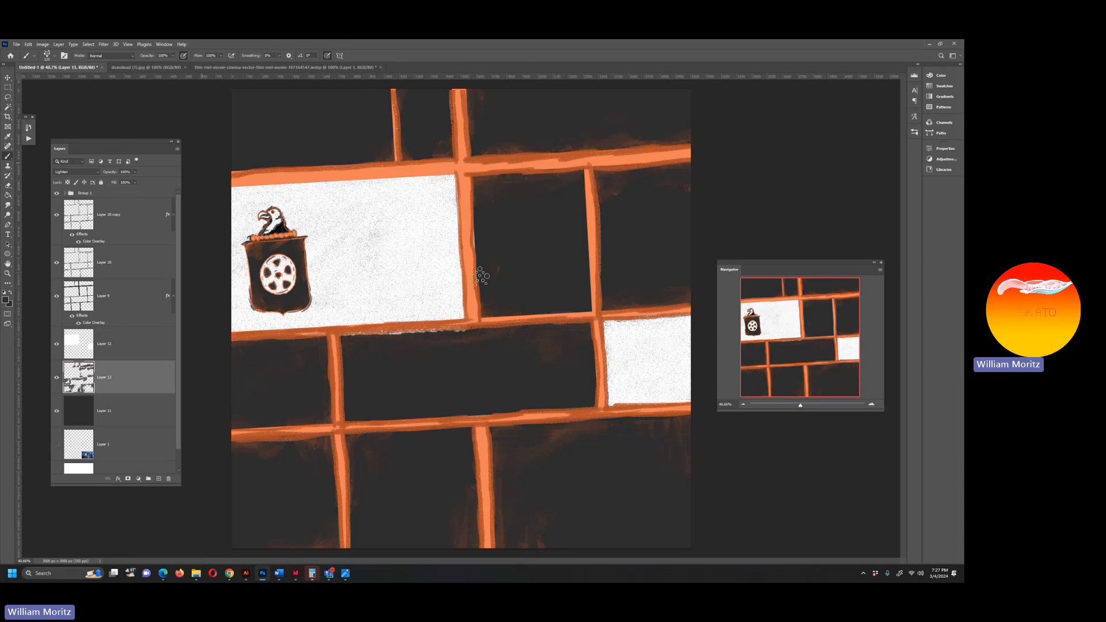
Place the statuette image download.jpg as an embedded object on the page at its original size.
{"action": "left_click", "coordinate": [16, 44]}
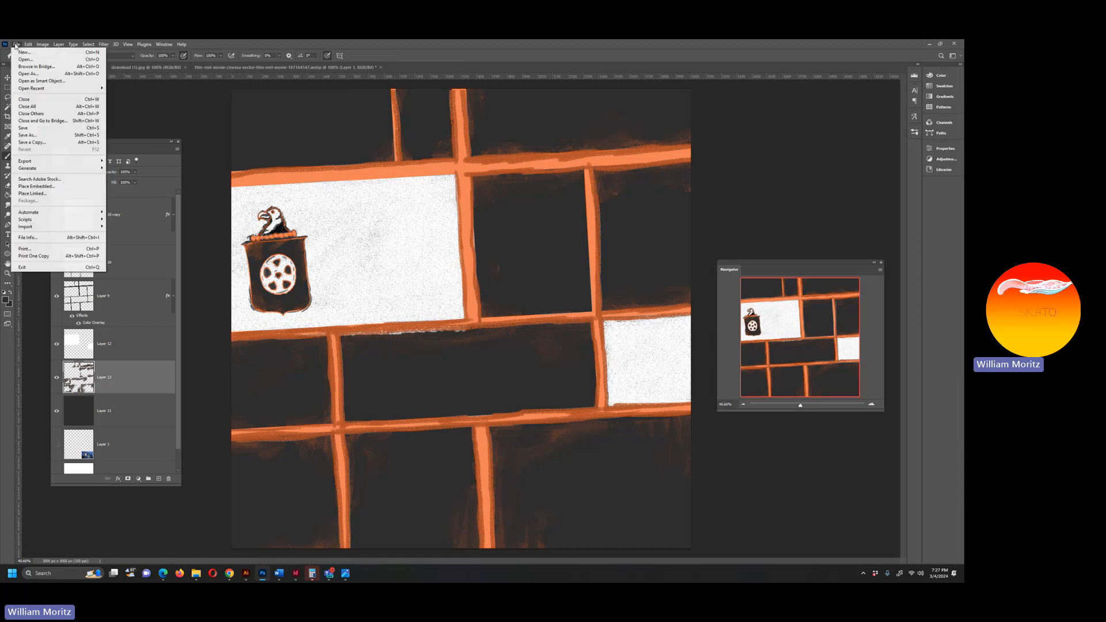
{"action": "mouse_move", "coordinate": [64, 222]}
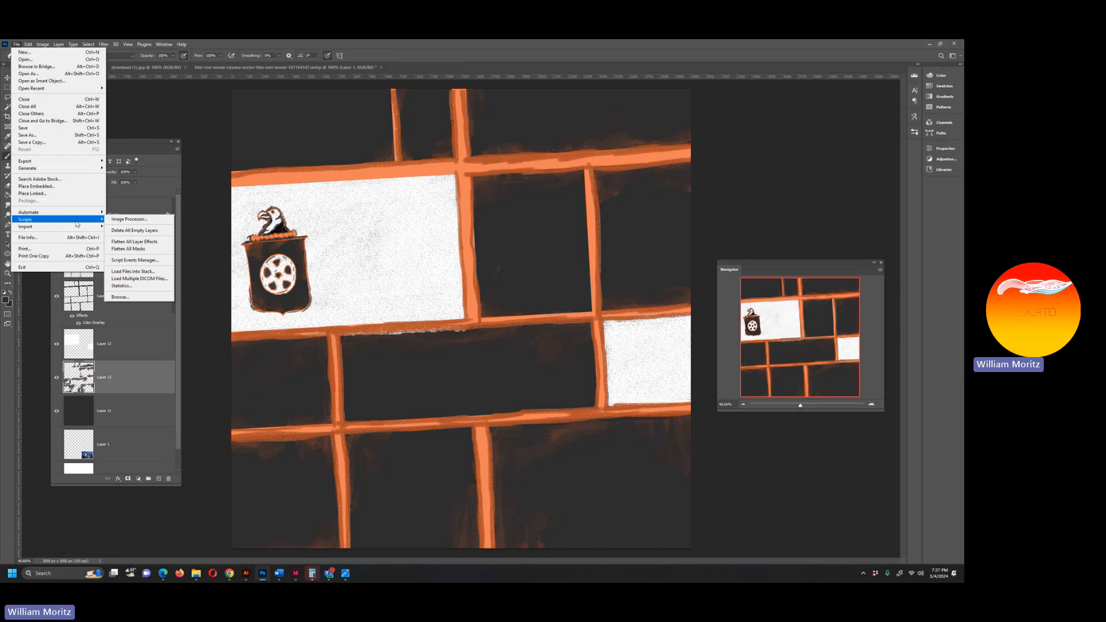
{"action": "left_click", "coordinate": [80, 188]}
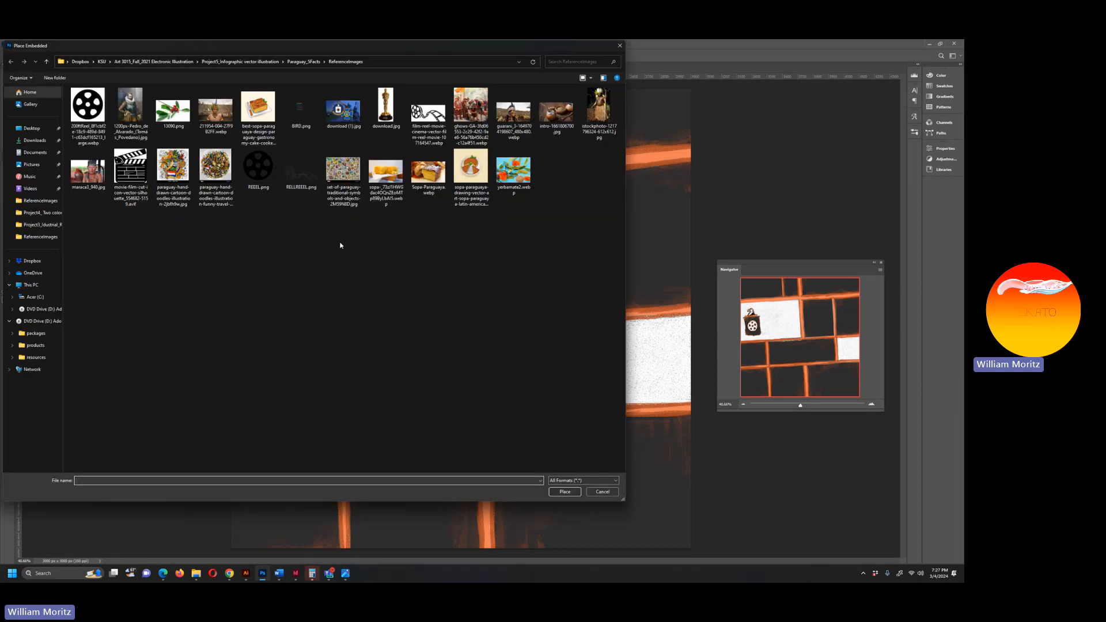
{"action": "left_click", "coordinate": [385, 109]}
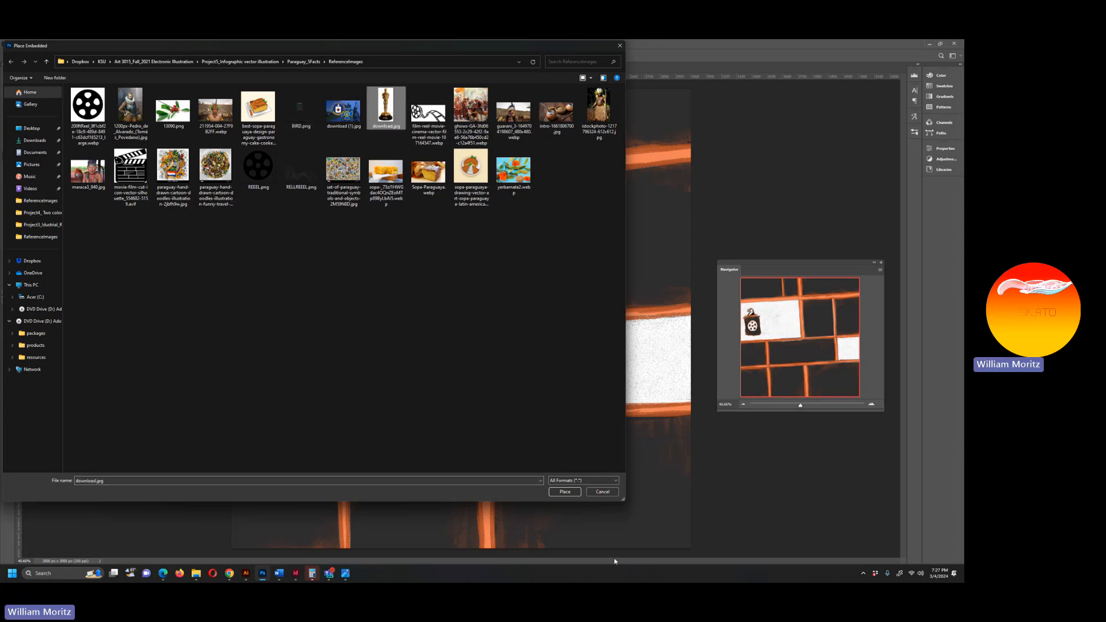
{"action": "left_click", "coordinate": [571, 491]}
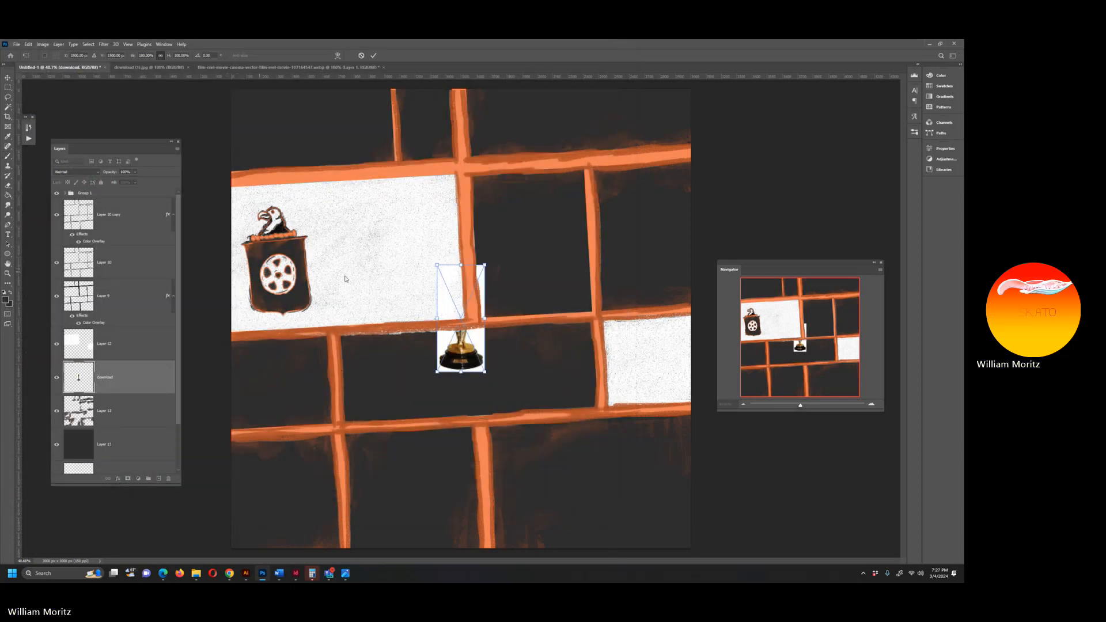
{"action": "key", "text": "Return"}
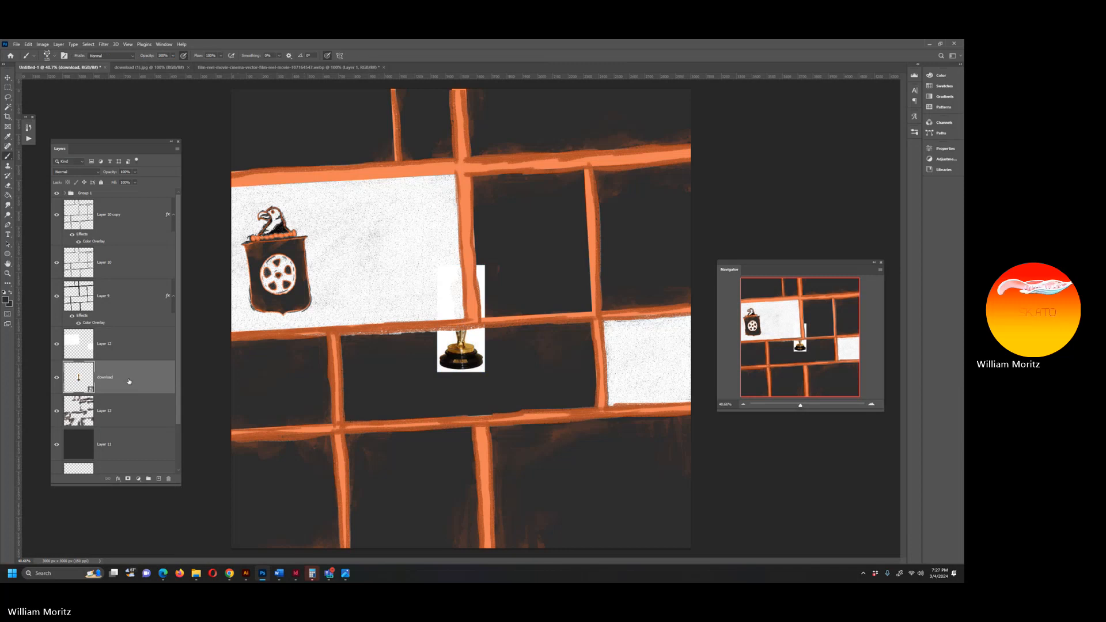
Move the statuette layer directly below Group 1, position it in the dark panel above the small white one, and tilt it slightly.
{"action": "mouse_move", "coordinate": [115, 377]}
{"action": "left_mouse_down"}
{"action": "mouse_move", "coordinate": [158, 171]}
{"action": "mouse_move", "coordinate": [130, 201]}
{"action": "left_mouse_up"}
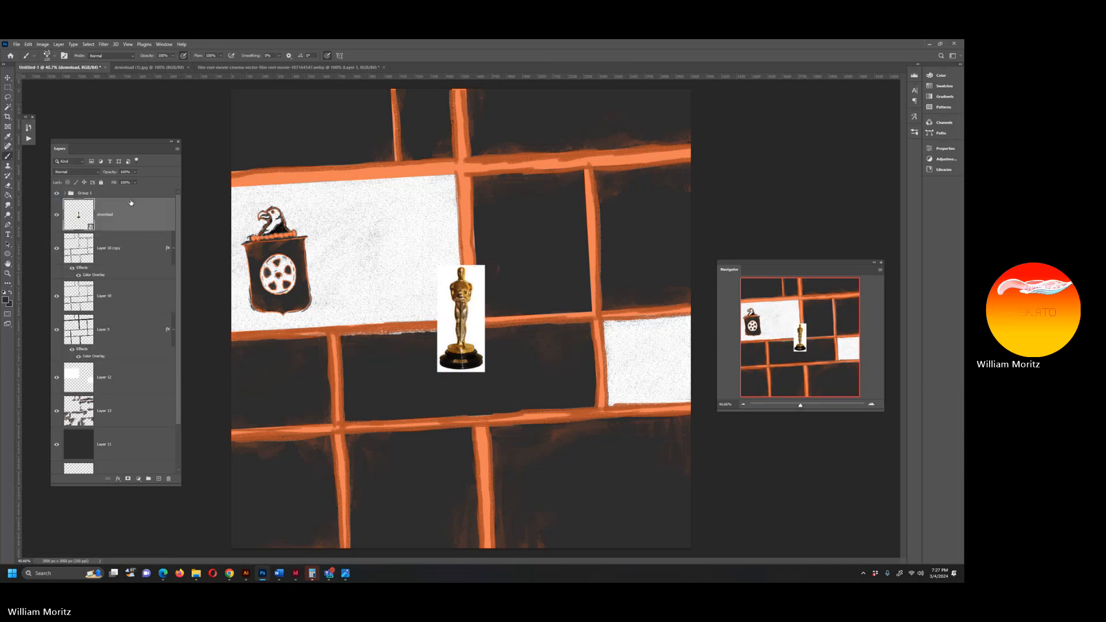
{"action": "key", "text": "v"}
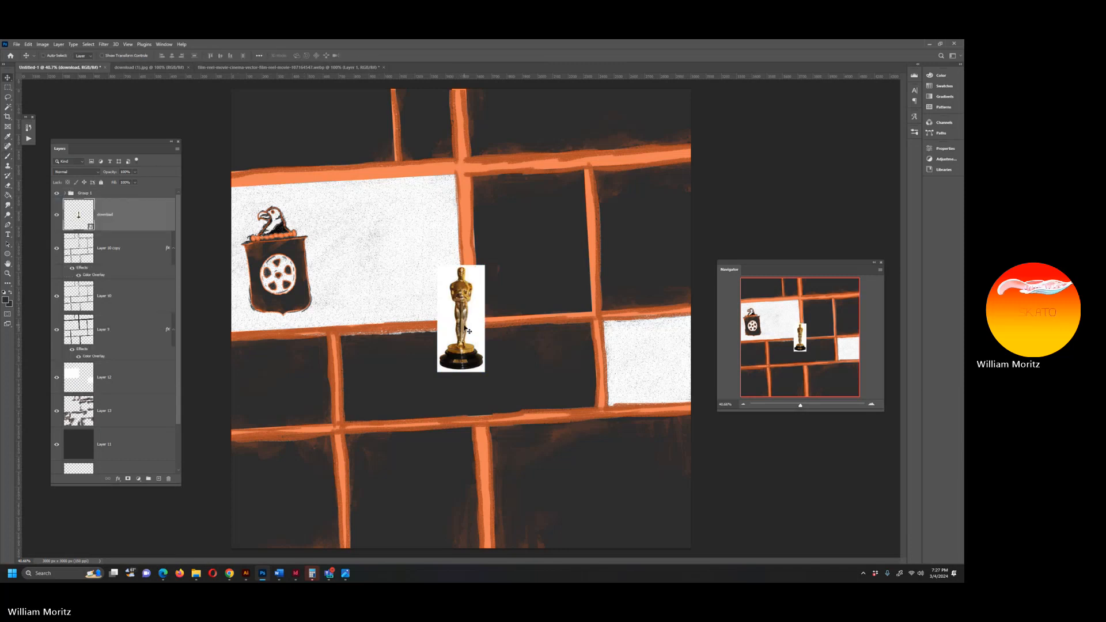
{"action": "mouse_move", "coordinate": [468, 321]}
{"action": "left_mouse_down"}
{"action": "mouse_move", "coordinate": [635, 235]}
{"action": "mouse_move", "coordinate": [646, 244]}
{"action": "left_mouse_up"}
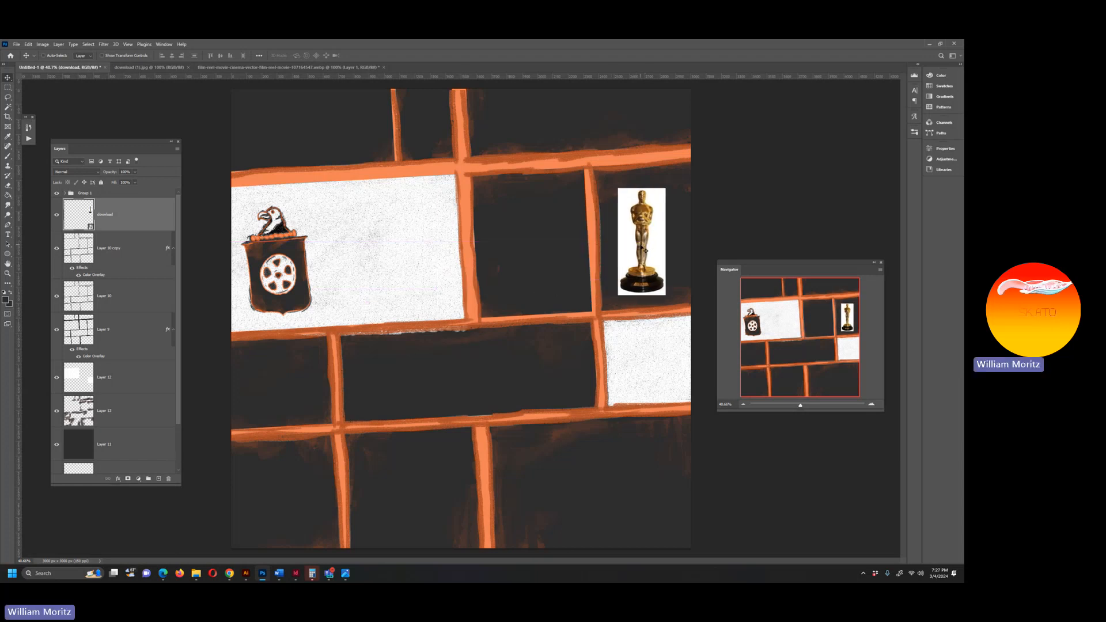
{"action": "key", "text": "ctrl+t"}
{"action": "left_click_drag", "start_coordinate": [675, 306], "coordinate": [661, 271]}
{"action": "key", "text": "Return"}
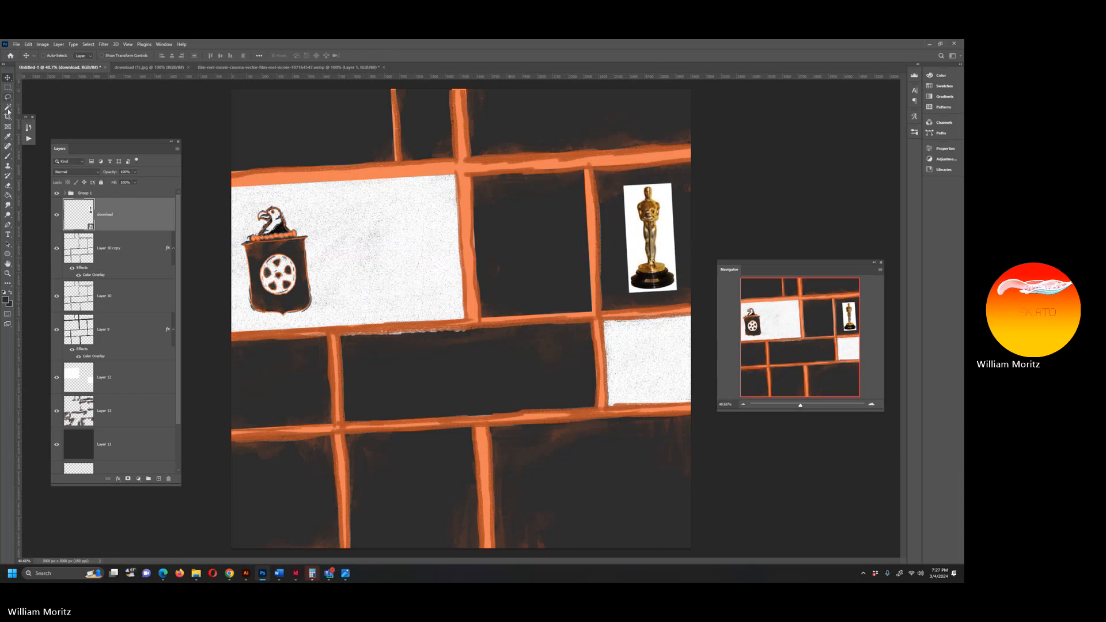
Rasterize the statuette layer and delete its white background using a Magic Wand selection.
{"action": "left_click", "coordinate": [8, 107]}
{"action": "left_click", "coordinate": [632, 242]}
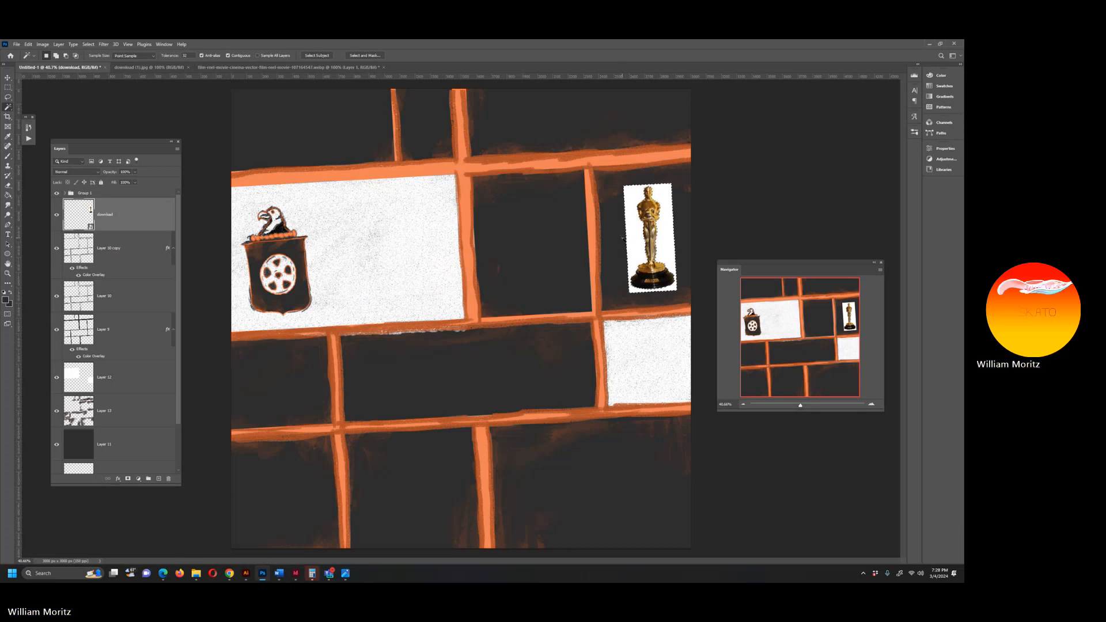
{"action": "right_click", "coordinate": [144, 216]}
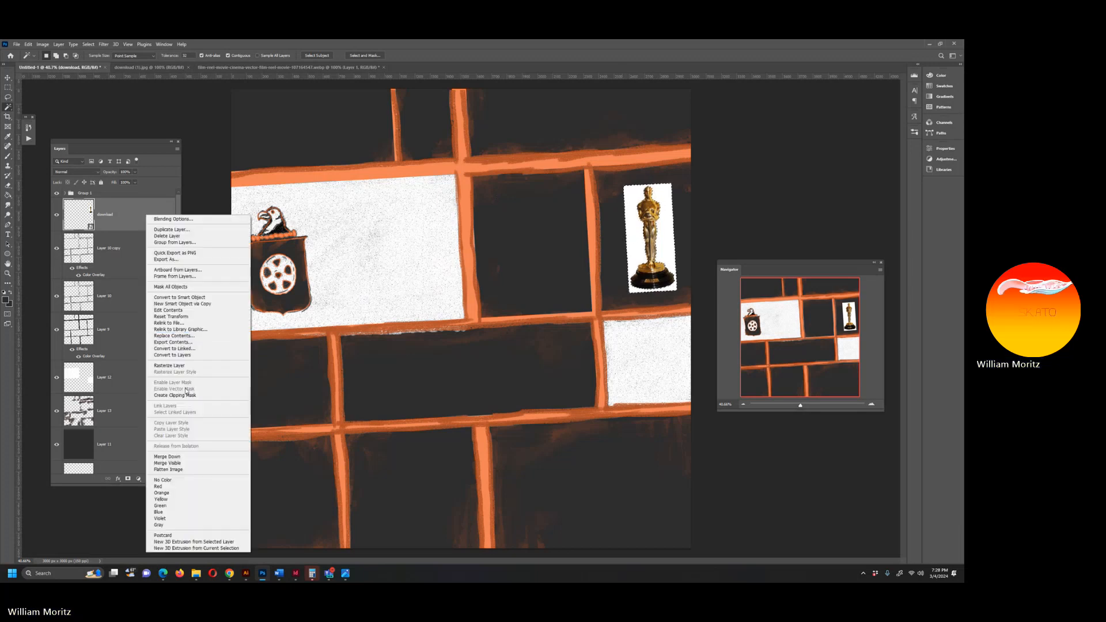
{"action": "left_click", "coordinate": [196, 365]}
{"action": "key", "text": "Delete"}
{"action": "key", "text": "ctrl+d"}
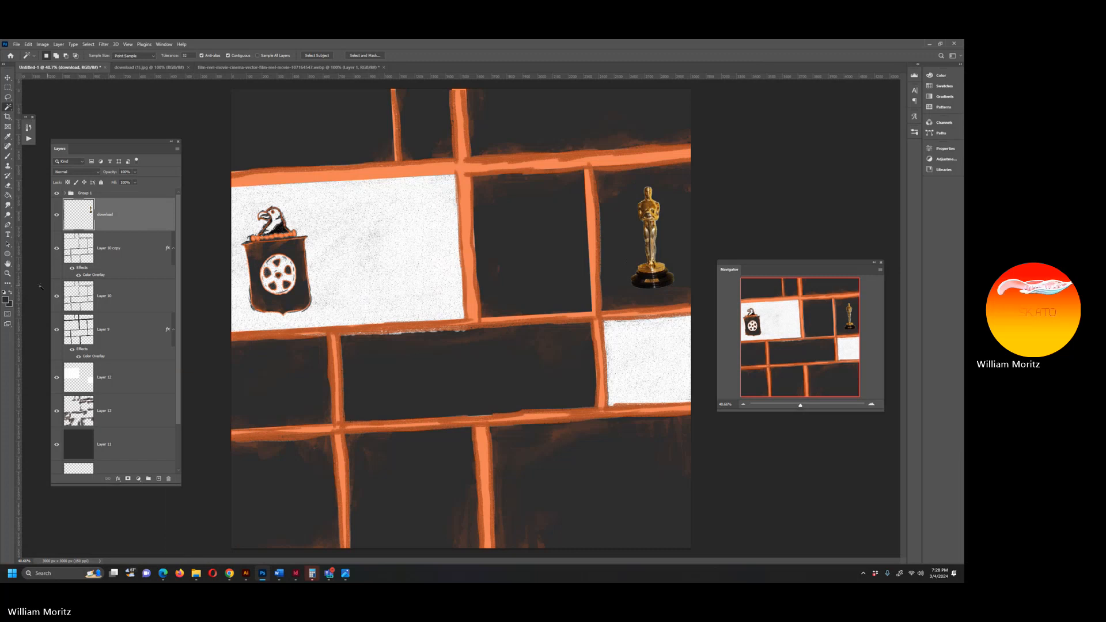
Add an orange Color Overlay to the statuette layer, trying successive blend modes from Normal and settling on Overlay.
{"action": "double_click", "coordinate": [146, 219]}
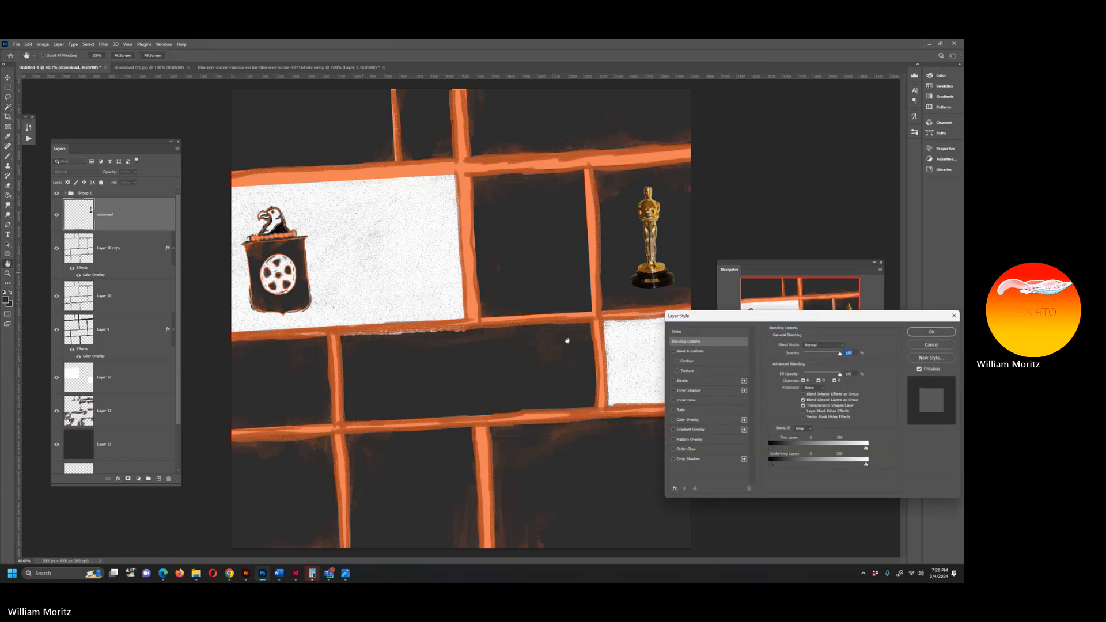
{"action": "left_click", "coordinate": [694, 419]}
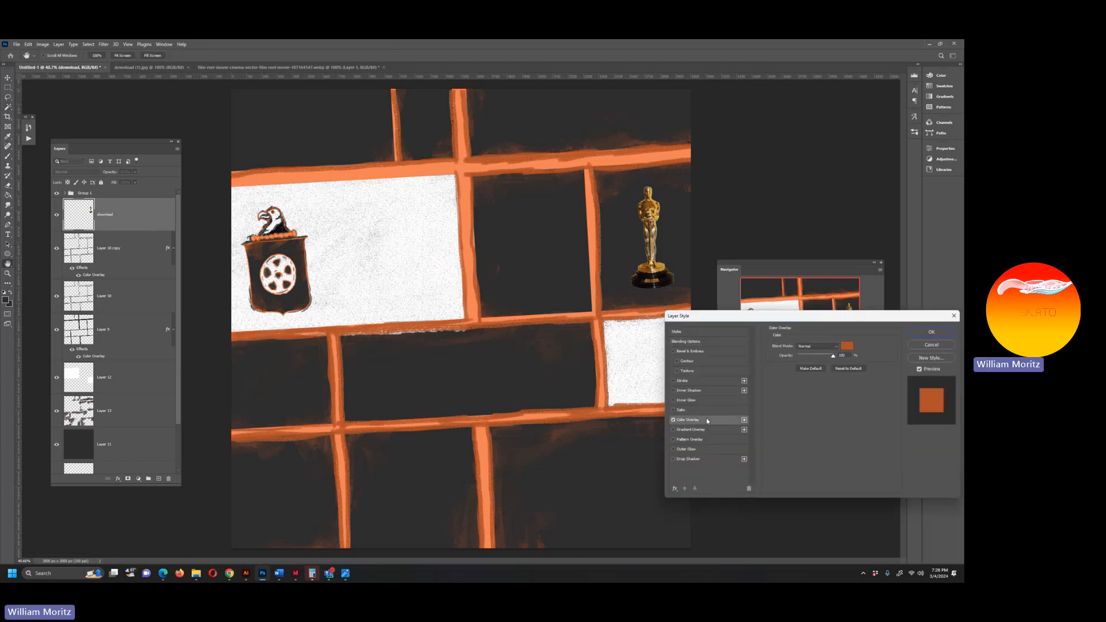
{"action": "left_click", "coordinate": [809, 348]}
{"action": "left_click", "coordinate": [810, 348]}
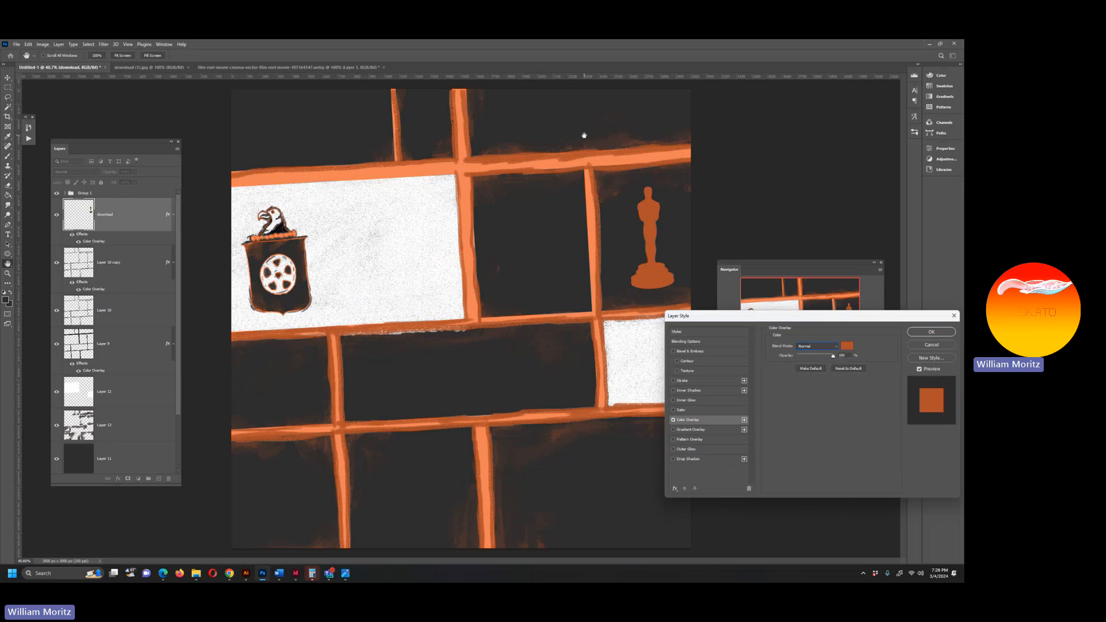
{"action": "key", "text": "Down"}
{"action": "key", "text": "Down"}
{"action": "key", "text": "Down"}
{"action": "key", "text": "Down"}
{"action": "key", "text": "Down"}
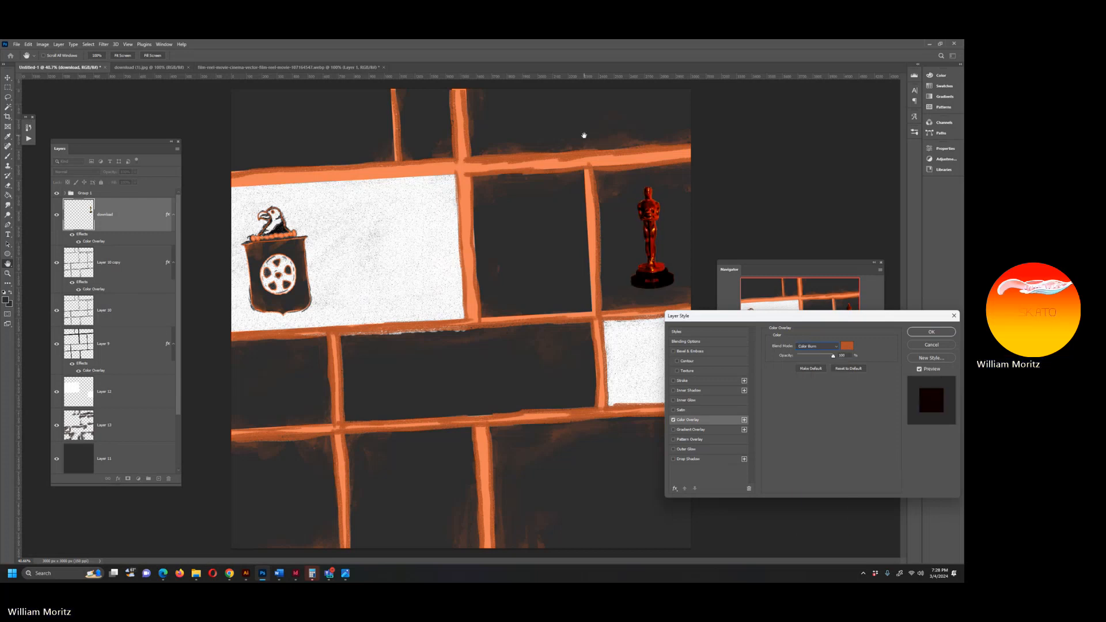
{"action": "key", "text": "Down"}
{"action": "key", "text": "Down"}
{"action": "key", "text": "Down"}
{"action": "key", "text": "Down"}
{"action": "key", "text": "Down"}
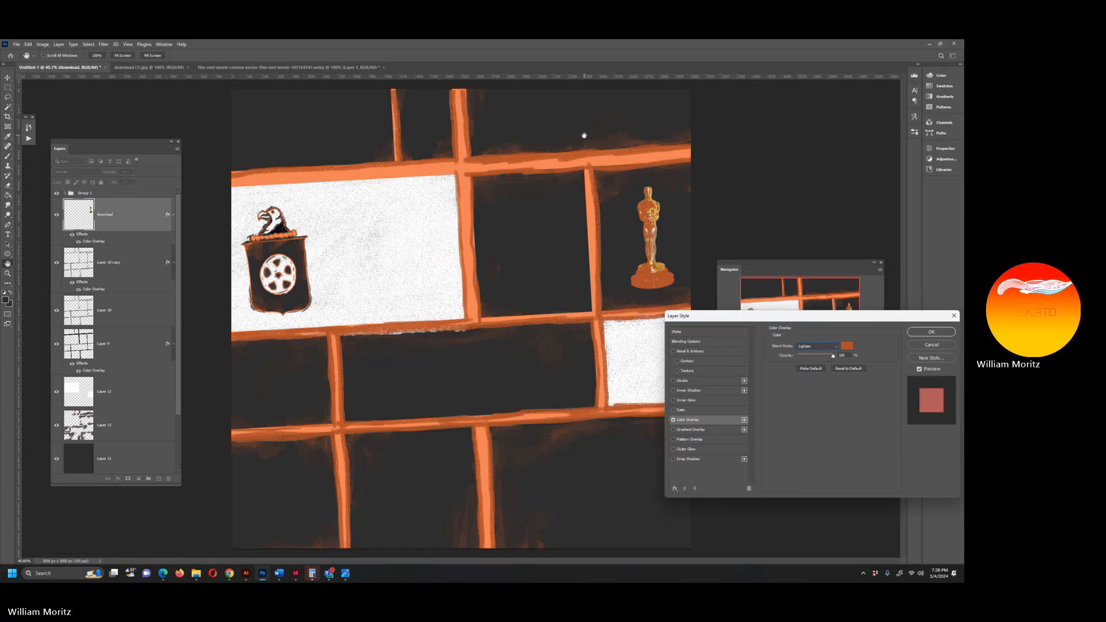
{"action": "key", "text": "Down"}
{"action": "key", "text": "Down"}
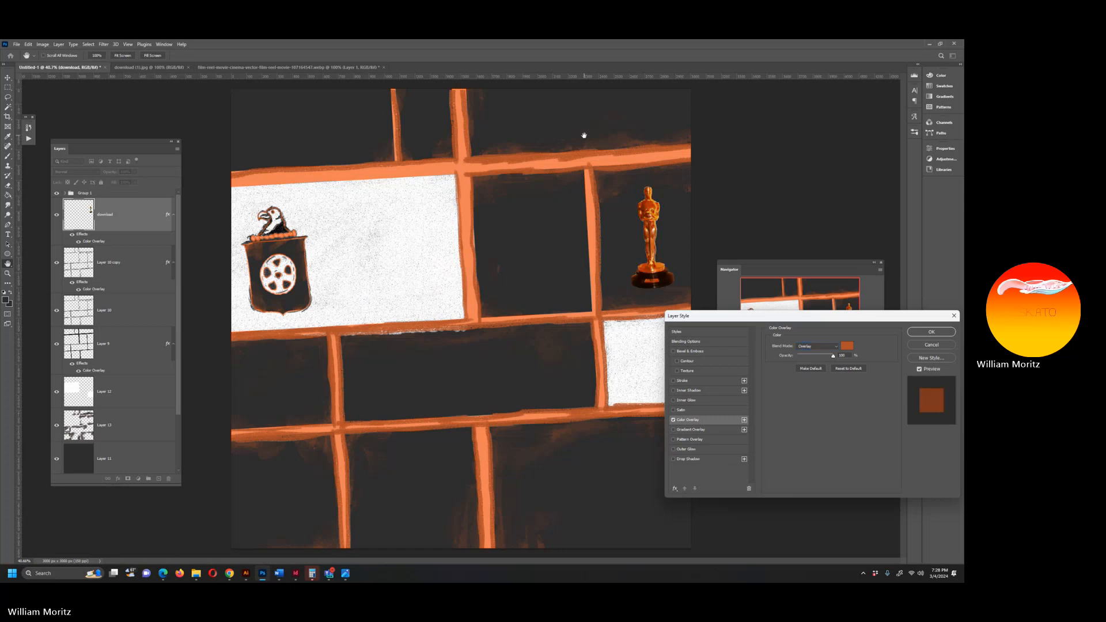
{"action": "key", "text": "Return"}
Apply a Threshold adjustment to the statuette with the level at about 101.
{"action": "left_click", "coordinate": [42, 45]}
{"action": "mouse_move", "coordinate": [75, 63]}
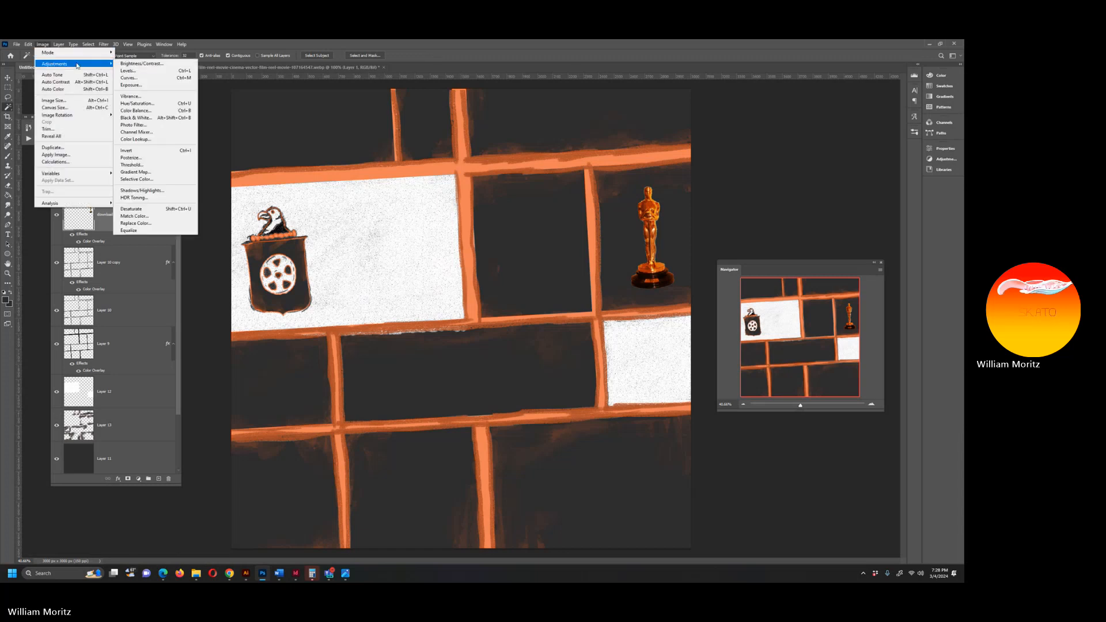
{"action": "left_click", "coordinate": [160, 165]}
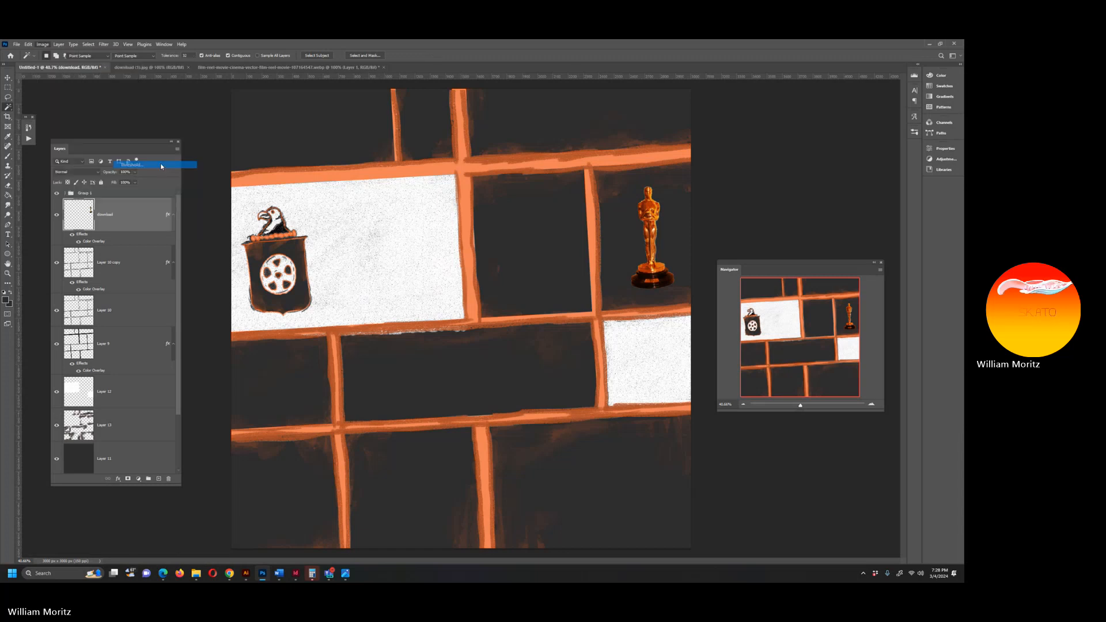
{"action": "left_click_drag", "start_coordinate": [189, 225], "coordinate": [181, 229]}
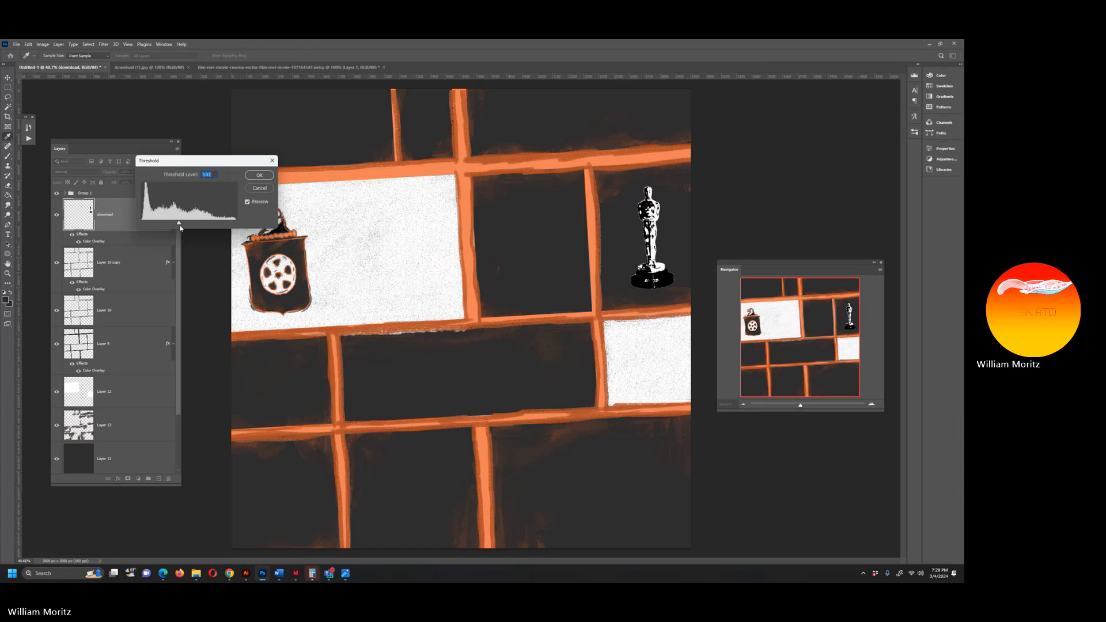
{"action": "left_click", "coordinate": [267, 177]}
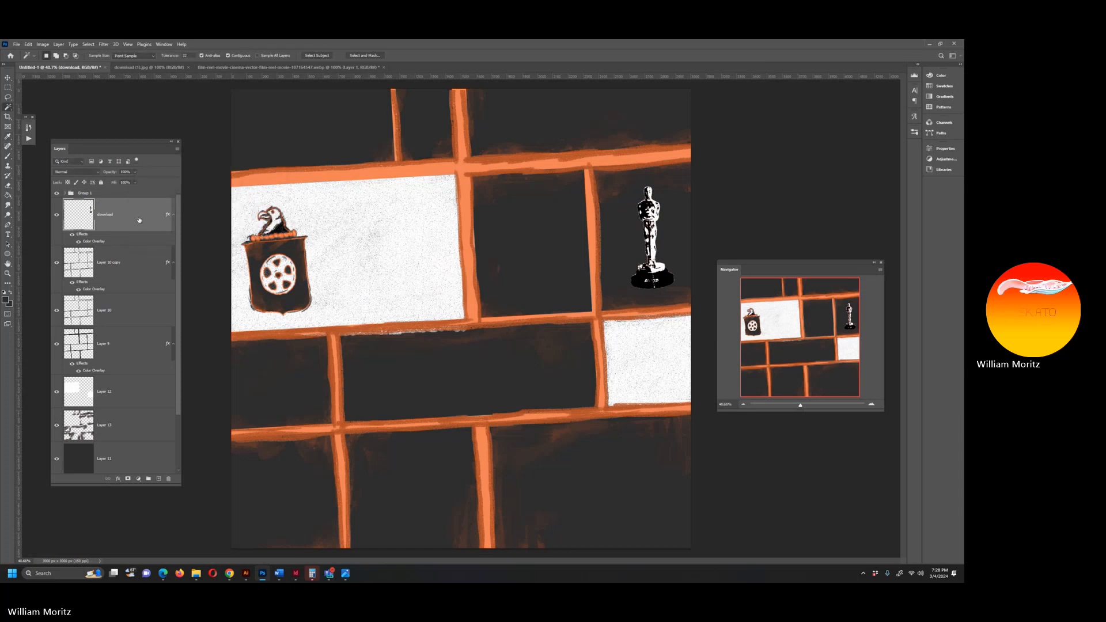
Change the statuette's Color Overlay blend mode, trying the modes from Luminosity back through Linear Burn and settling on Multiply.
{"action": "right_click", "coordinate": [140, 220]}
{"action": "left_click", "coordinate": [131, 224]}
{"action": "double_click", "coordinate": [132, 227]}
{"action": "left_click", "coordinate": [728, 422]}
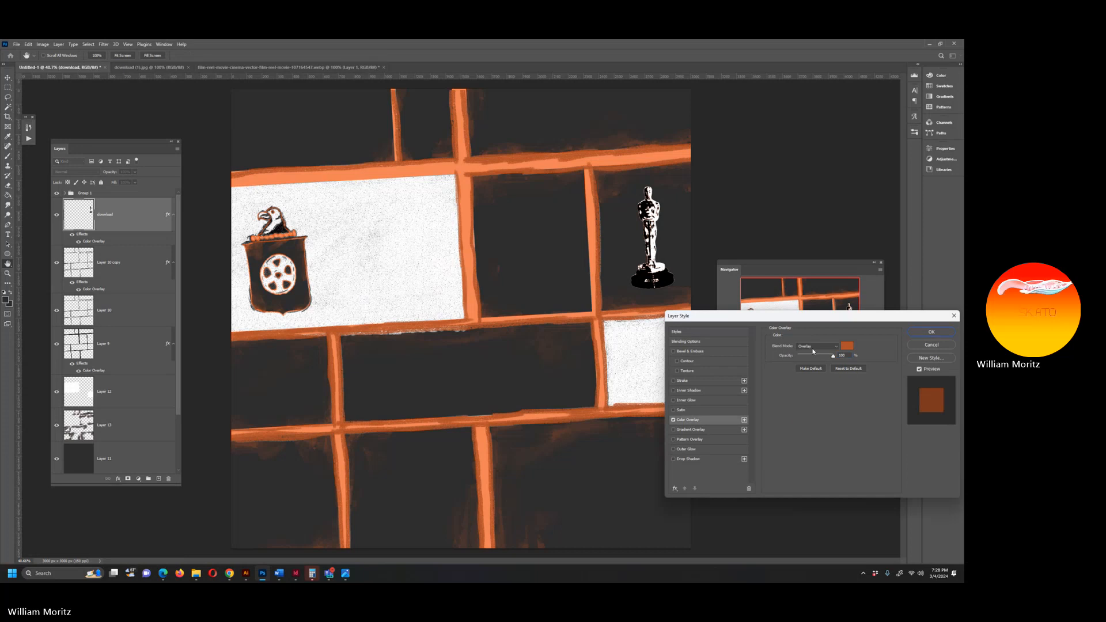
{"action": "left_click", "coordinate": [817, 346]}
{"action": "left_click", "coordinate": [822, 526]}
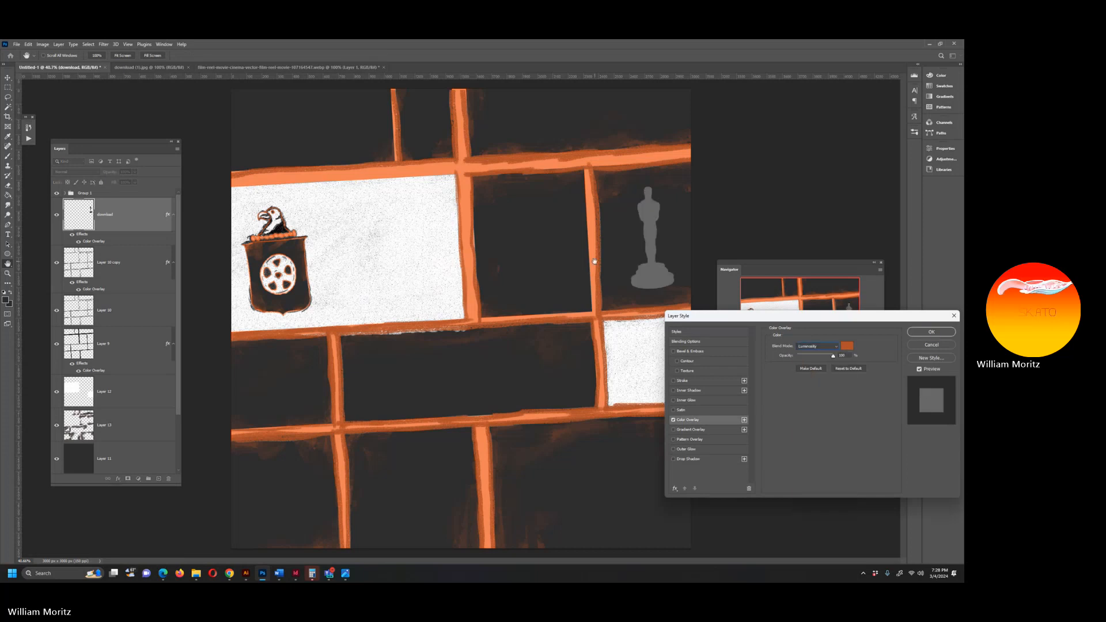
{"action": "key", "text": "Up"}
{"action": "key", "text": "Up"}
{"action": "key", "text": "Up"}
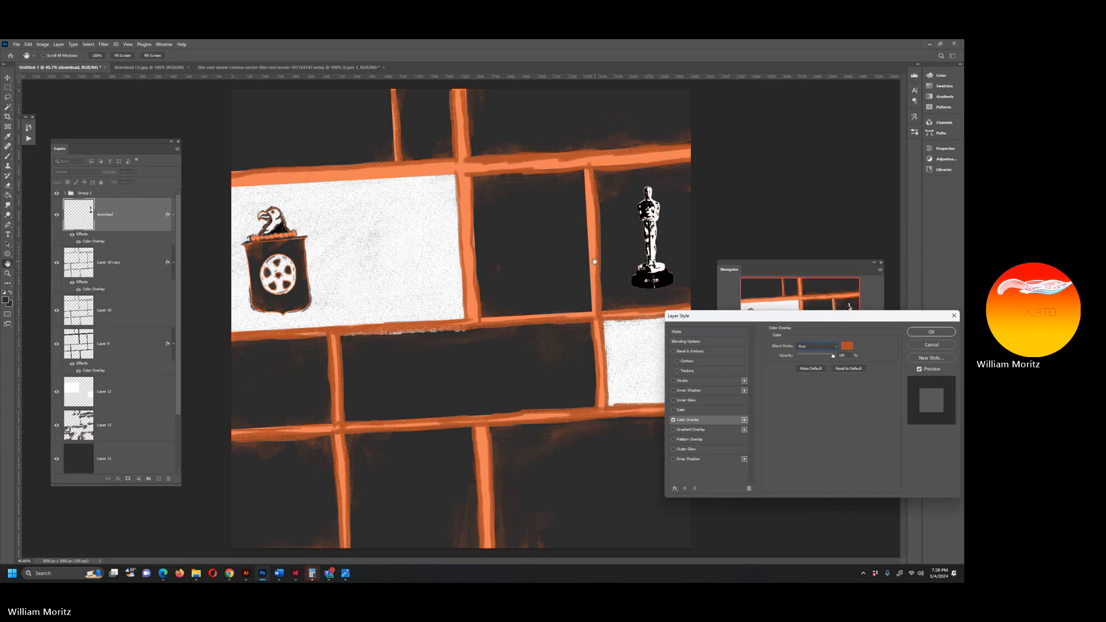
{"action": "key", "text": "Up"}
{"action": "key", "text": "Up"}
{"action": "key", "text": "Up"}
{"action": "key", "text": "Up"}
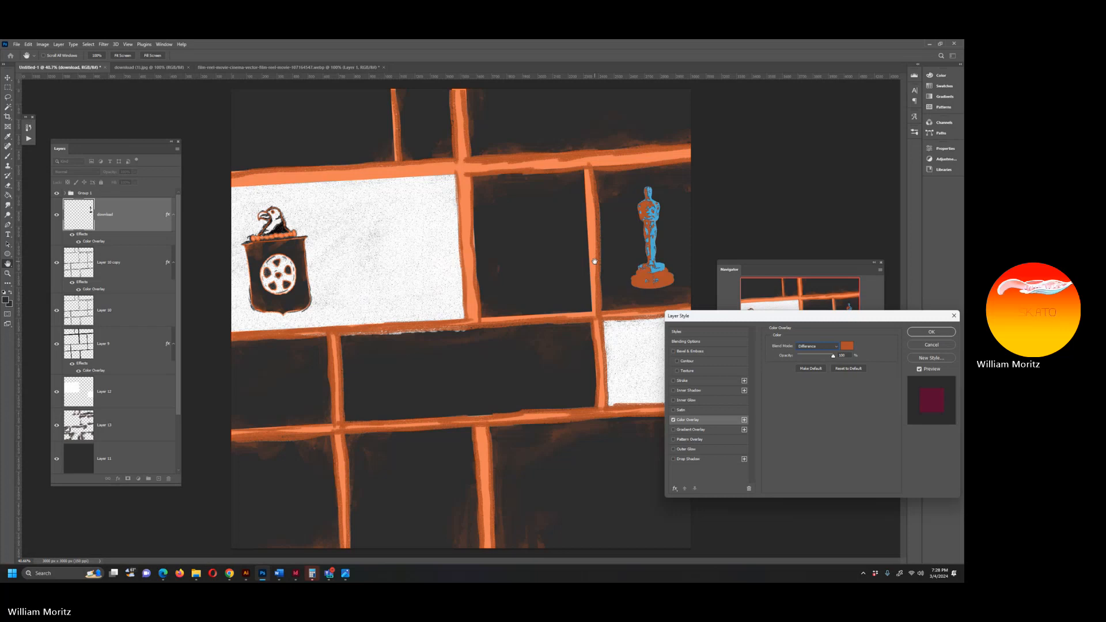
{"action": "key", "text": "Up"}
{"action": "key", "text": "Up"}
{"action": "key", "text": "Up"}
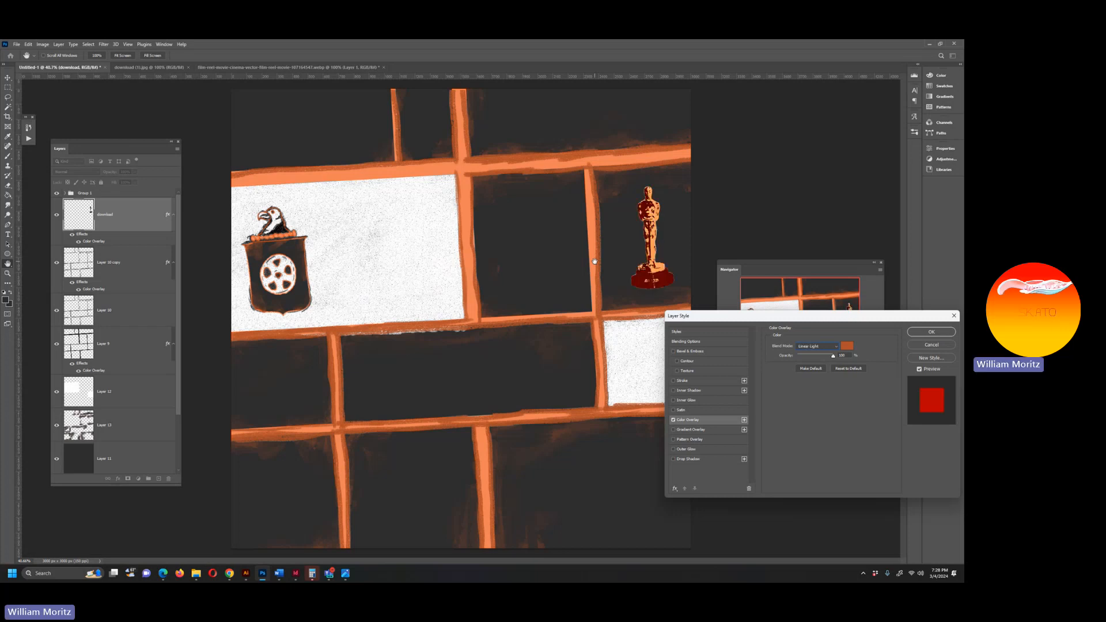
{"action": "key", "text": "Up"}
{"action": "key", "text": "Up"}
{"action": "key", "text": "Up"}
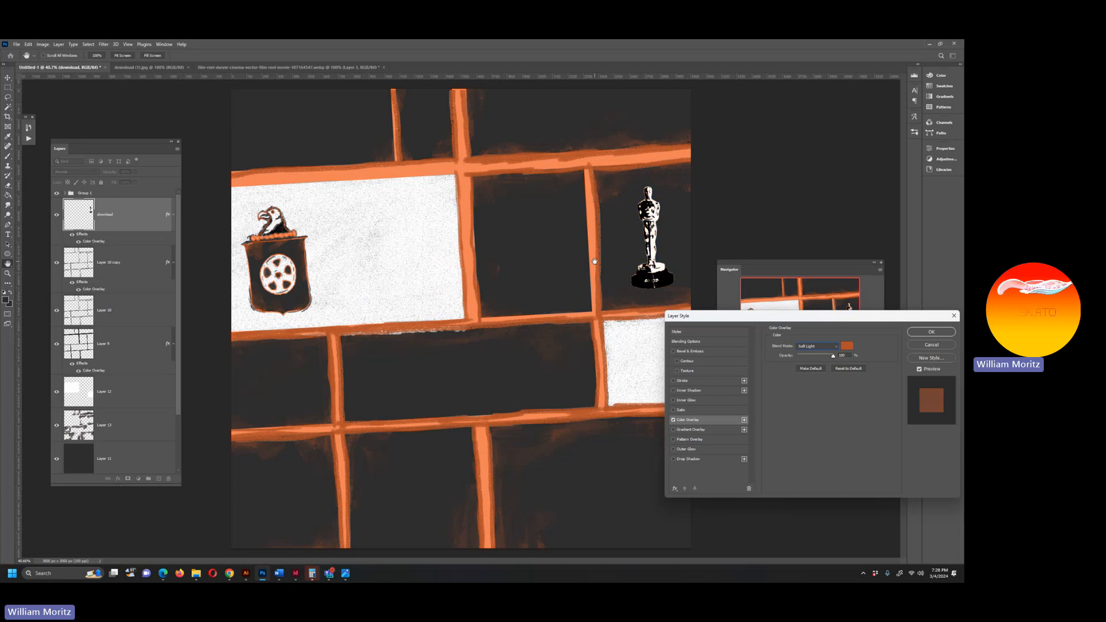
{"action": "key", "text": "Up"}
{"action": "key", "text": "Up"}
{"action": "key", "text": "Up"}
{"action": "key", "text": "Up"}
{"action": "key", "text": "Up"}
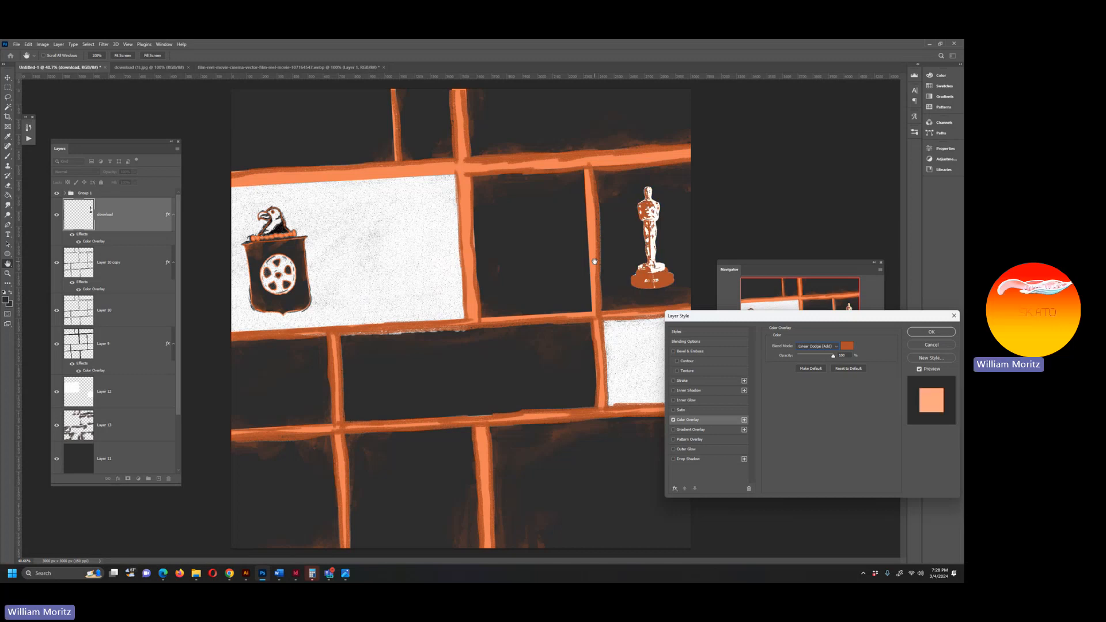
{"action": "key", "text": "Up"}
{"action": "key", "text": "Up"}
{"action": "key", "text": "Up"}
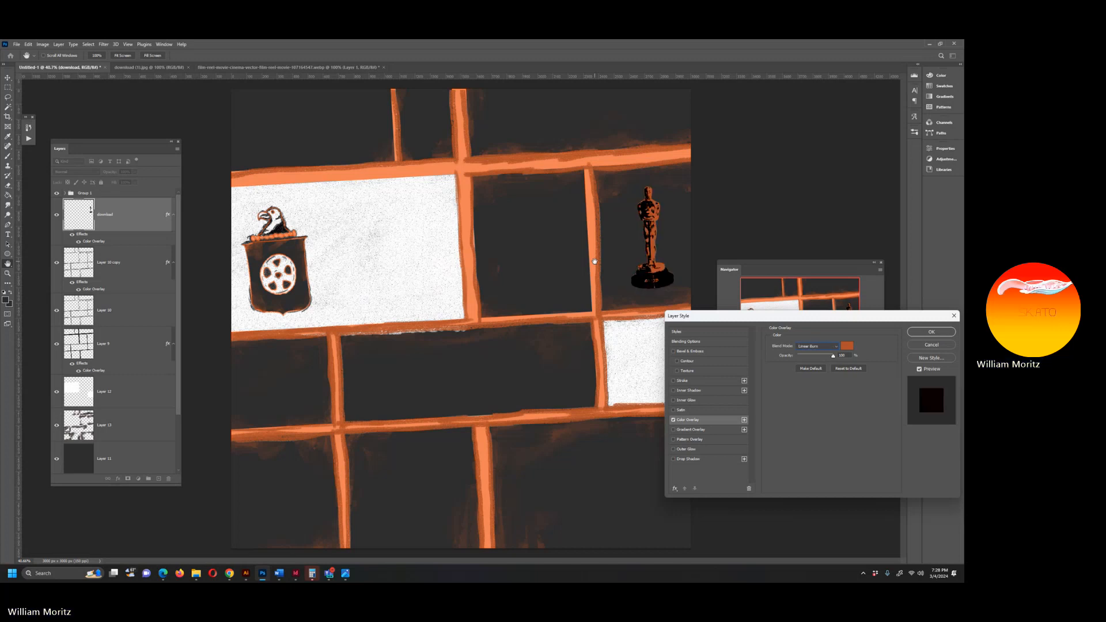
{"action": "key", "text": "Up"}
{"action": "key", "text": "Up"}
{"action": "key", "text": "Return"}
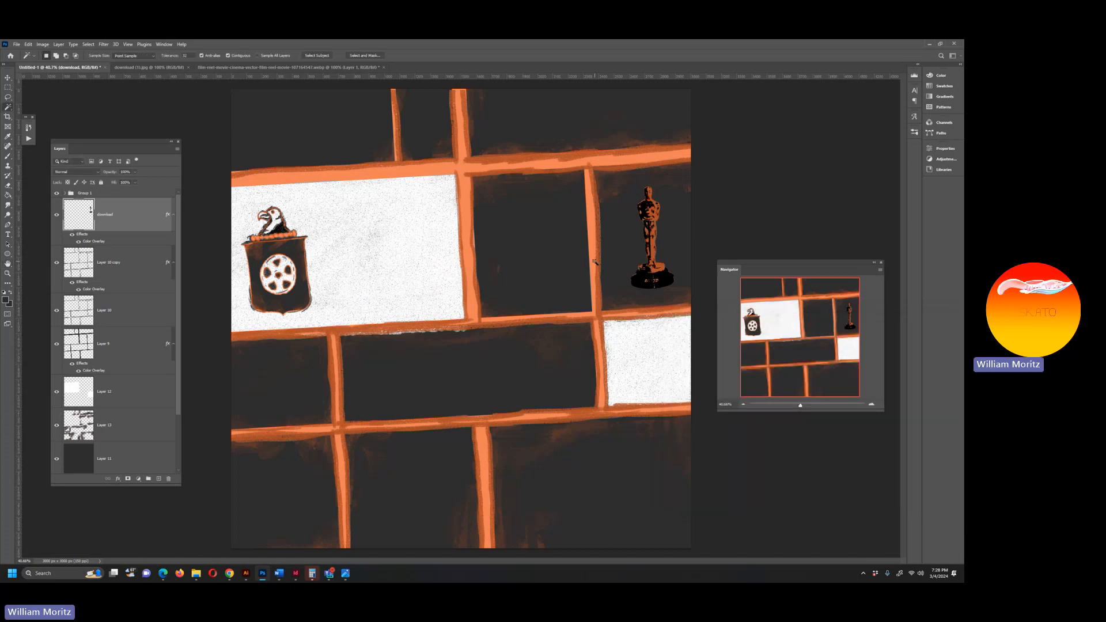
Add a new layer above the statuette and brush white highlights onto the figure and its base.
{"action": "left_click", "coordinate": [158, 479]}
{"action": "key", "text": "i"}
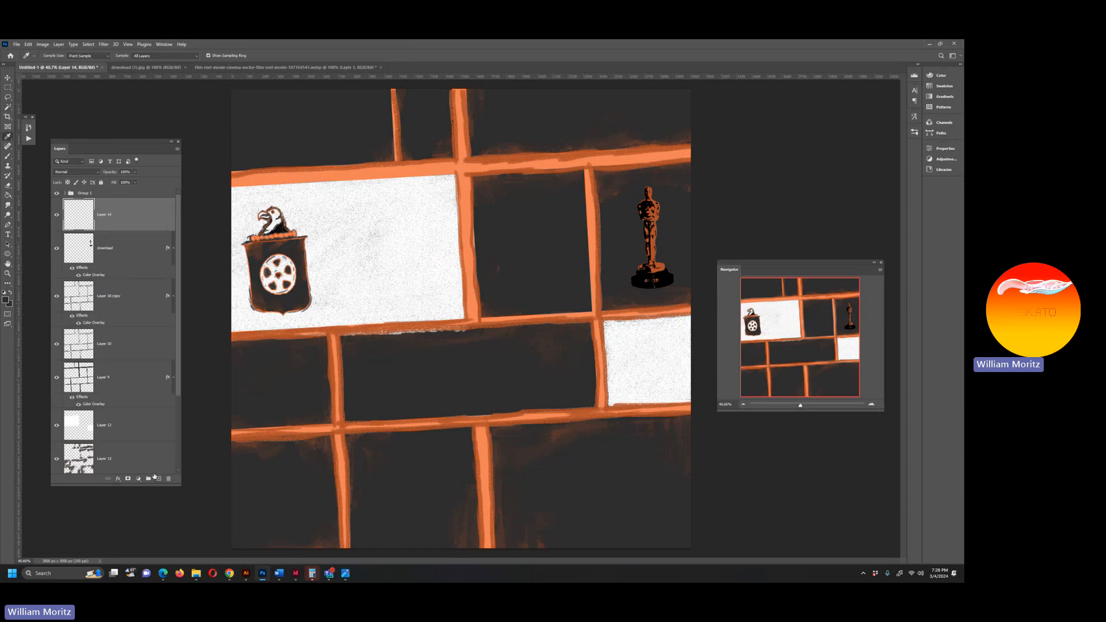
{"action": "key", "text": "x"}
{"action": "key", "text": "b"}
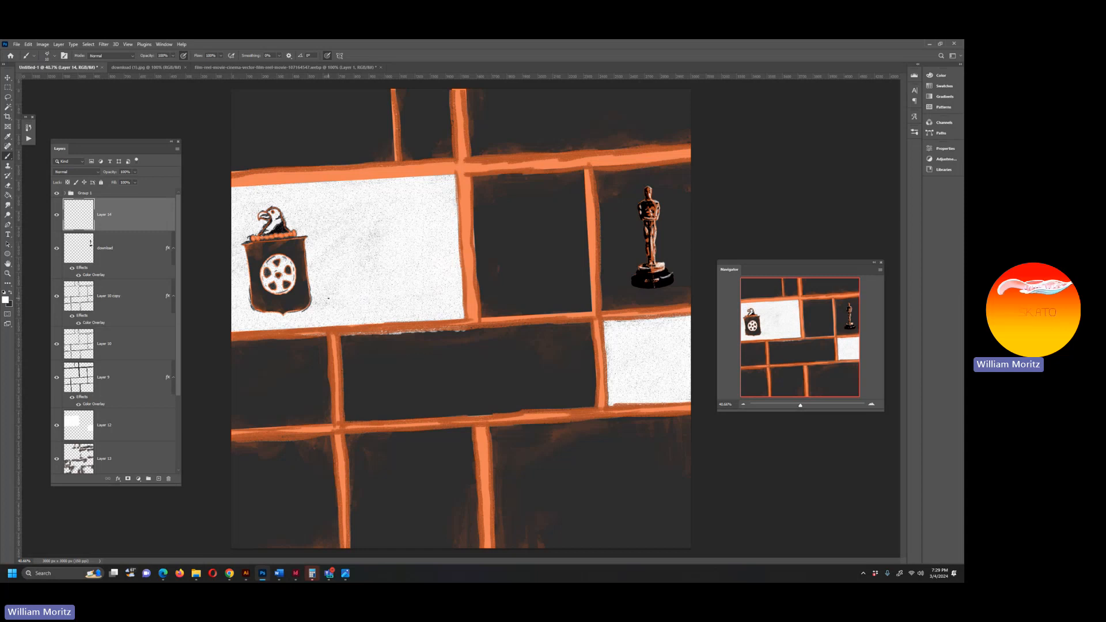
Try to place the clapperboard silhouette AVIF from the ReferenceImages folder as an embedded image.
{"action": "left_click", "coordinate": [16, 44]}
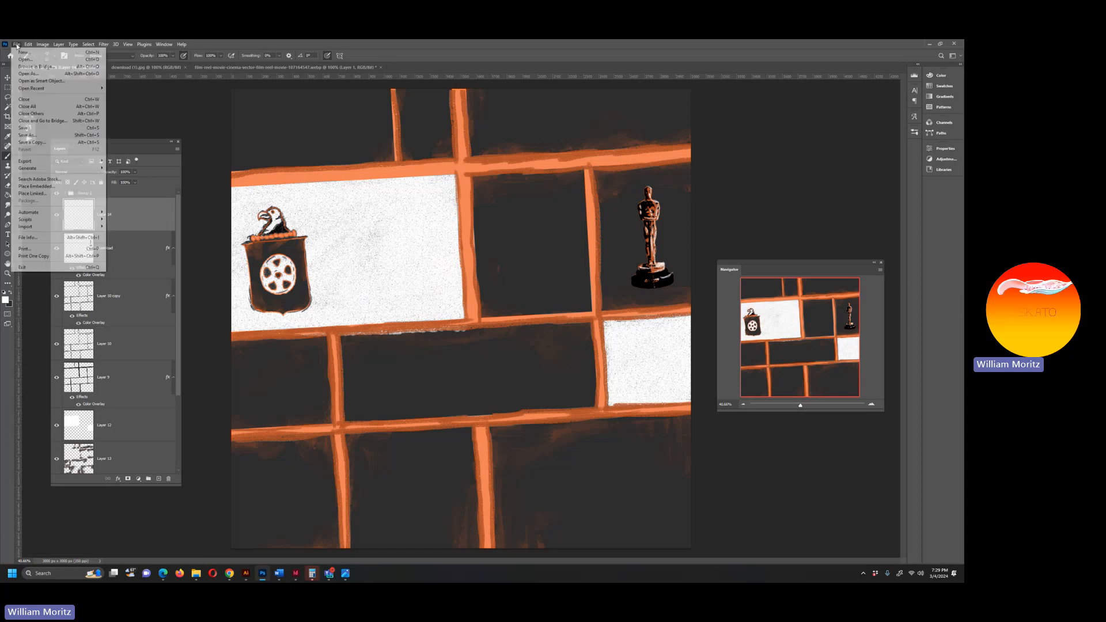
{"action": "left_click", "coordinate": [85, 187]}
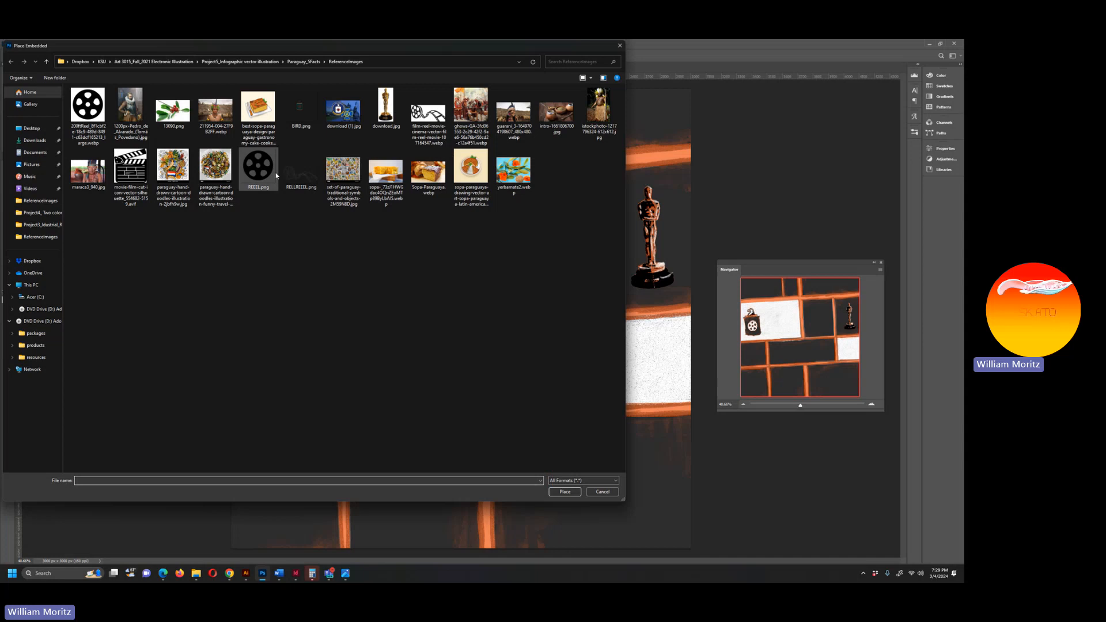
{"action": "left_click", "coordinate": [258, 167]}
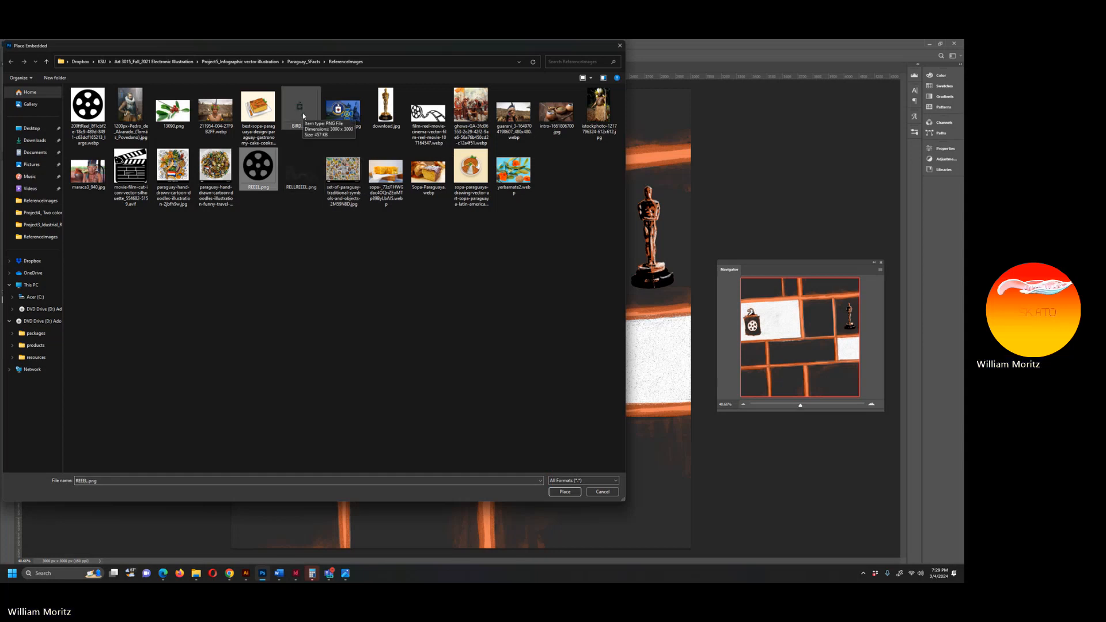
{"action": "left_click", "coordinate": [141, 170]}
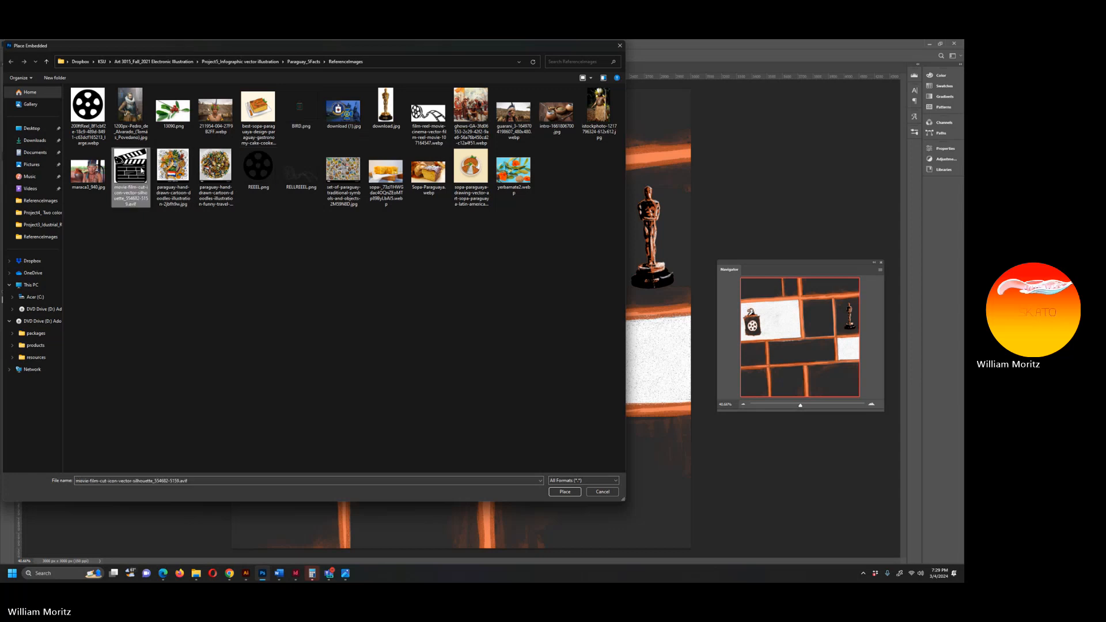
{"action": "left_click", "coordinate": [563, 491]}
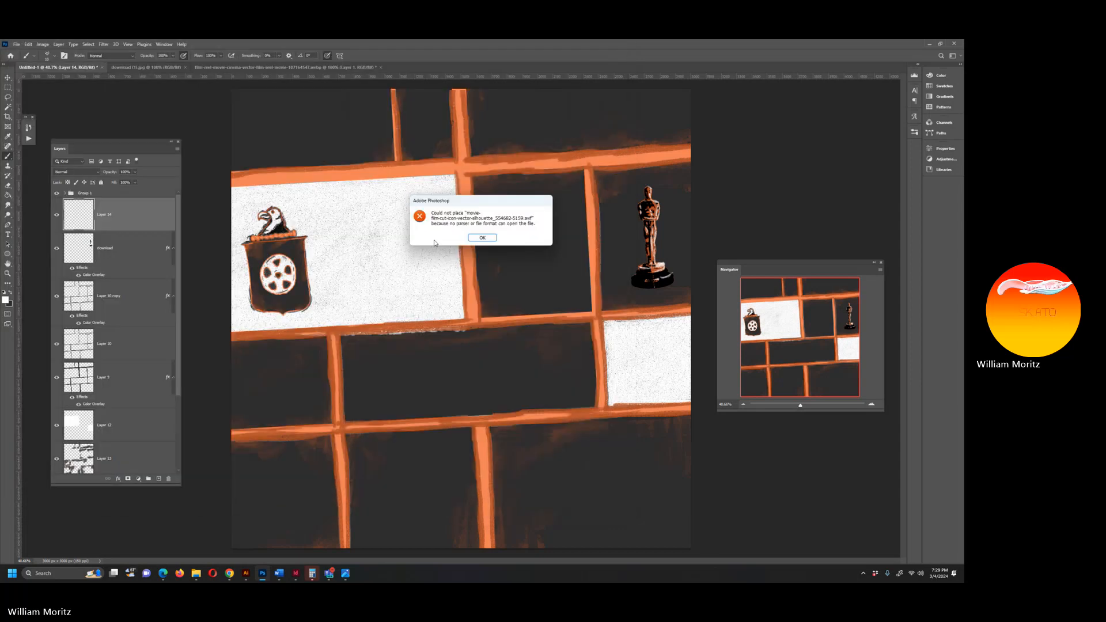
{"action": "left_click", "coordinate": [482, 237]}
Place REEEL.png from the ReferenceImages folder into the page as an embedded image.
{"action": "left_click", "coordinate": [16, 44]}
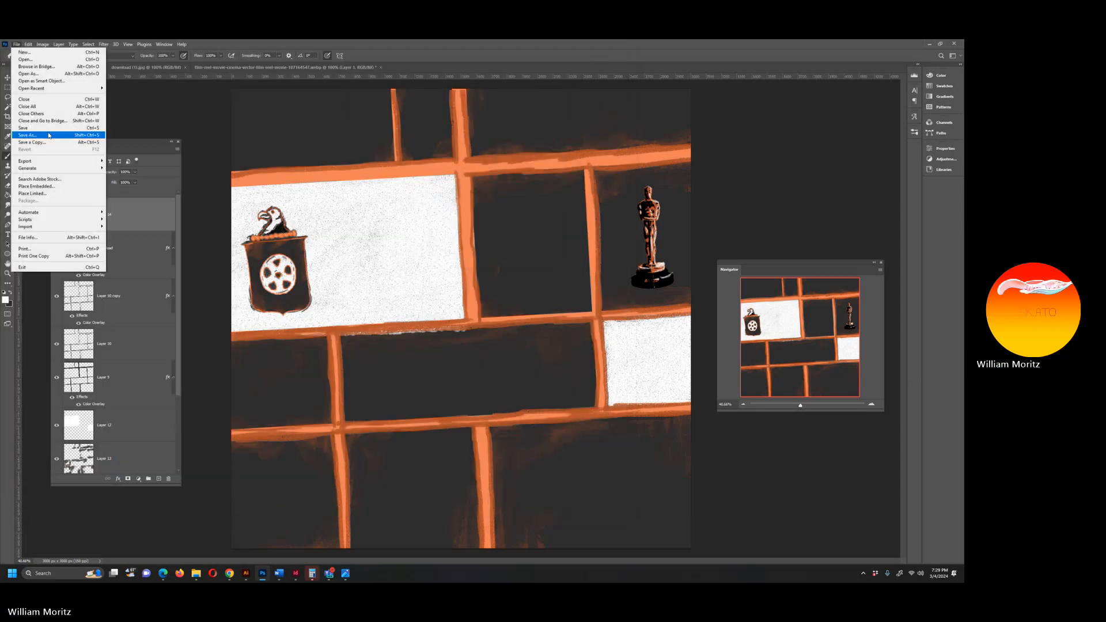
{"action": "left_click", "coordinate": [36, 186]}
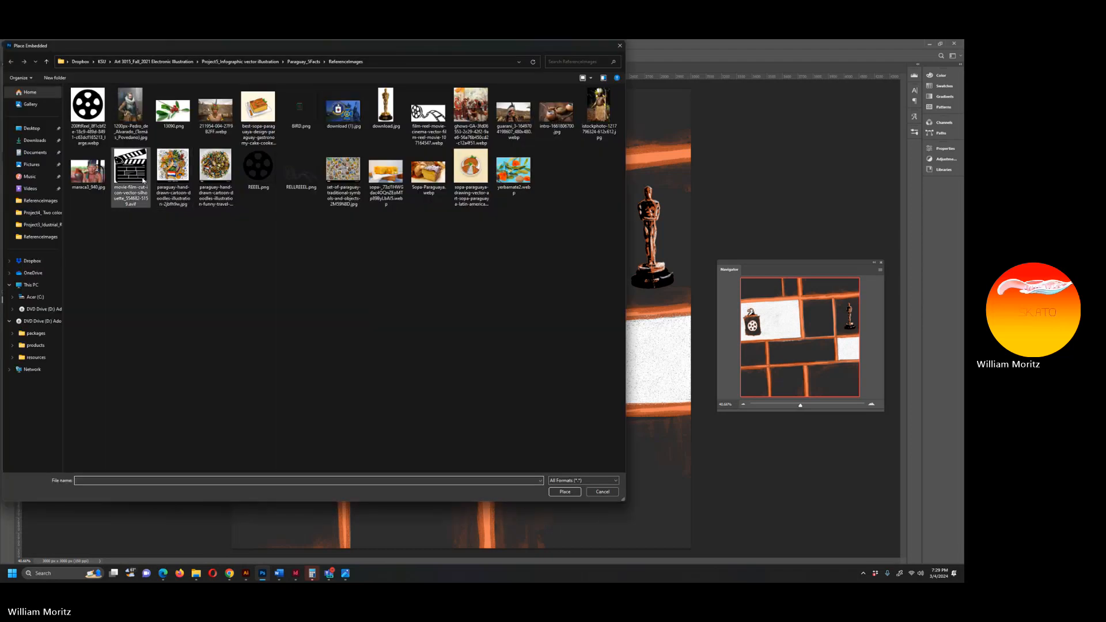
{"action": "left_click", "coordinate": [258, 167]}
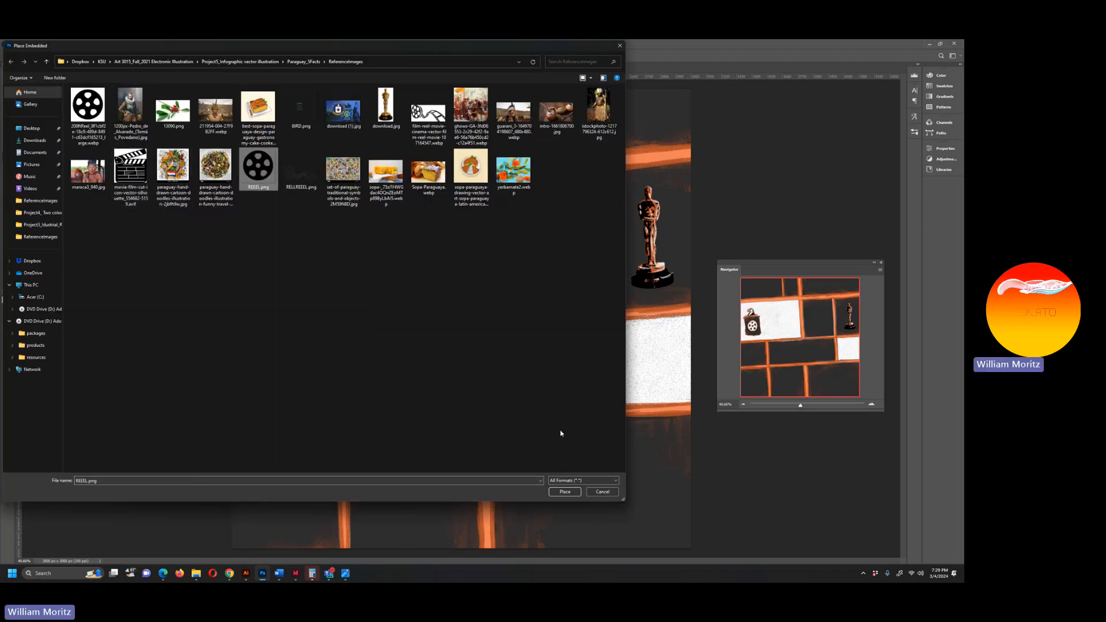
{"action": "left_click", "coordinate": [564, 491]}
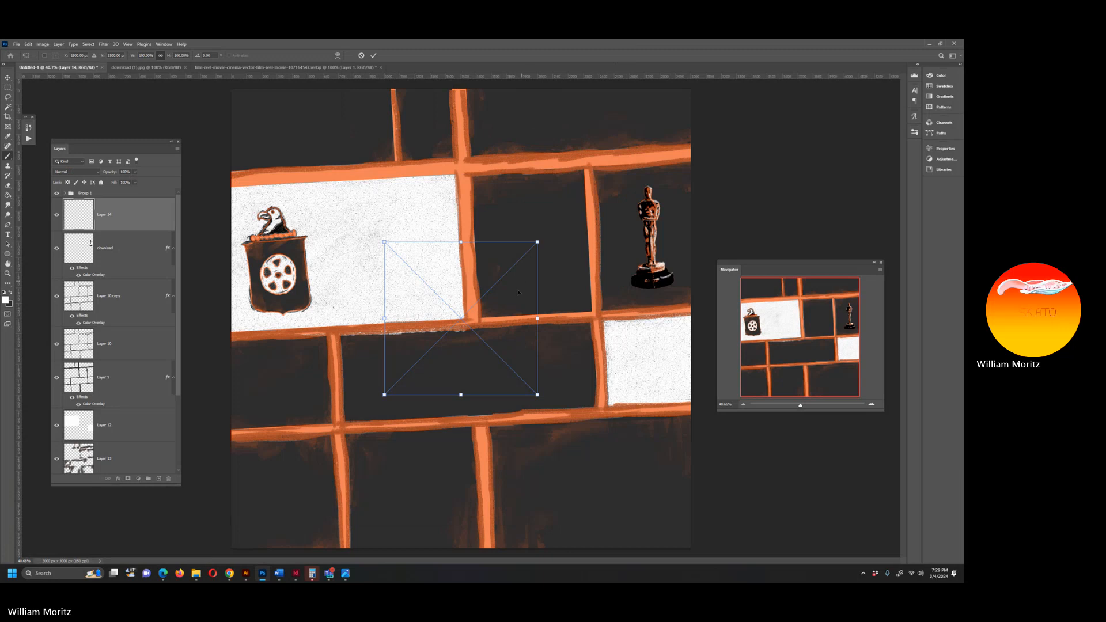
Scale the film reel down and position it in the narrow dark panel above the large white one.
{"action": "left_click_drag", "start_coordinate": [518, 293], "coordinate": [567, 234]}
{"action": "left_click_drag", "start_coordinate": [587, 179], "coordinate": [523, 238]}
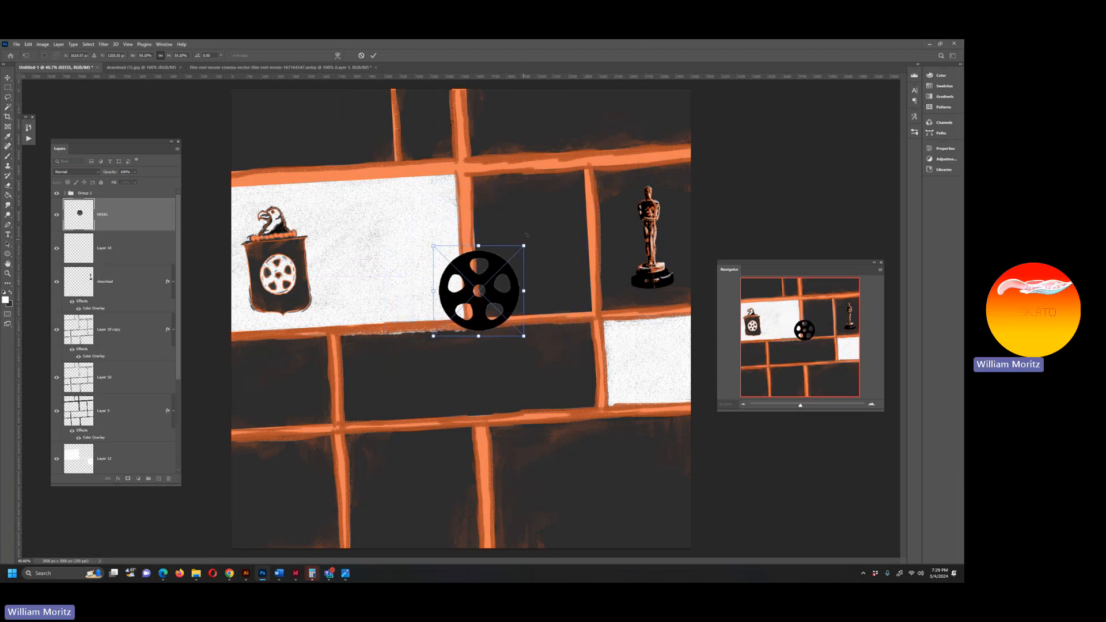
{"action": "left_click_drag", "start_coordinate": [479, 288], "coordinate": [270, 375]}
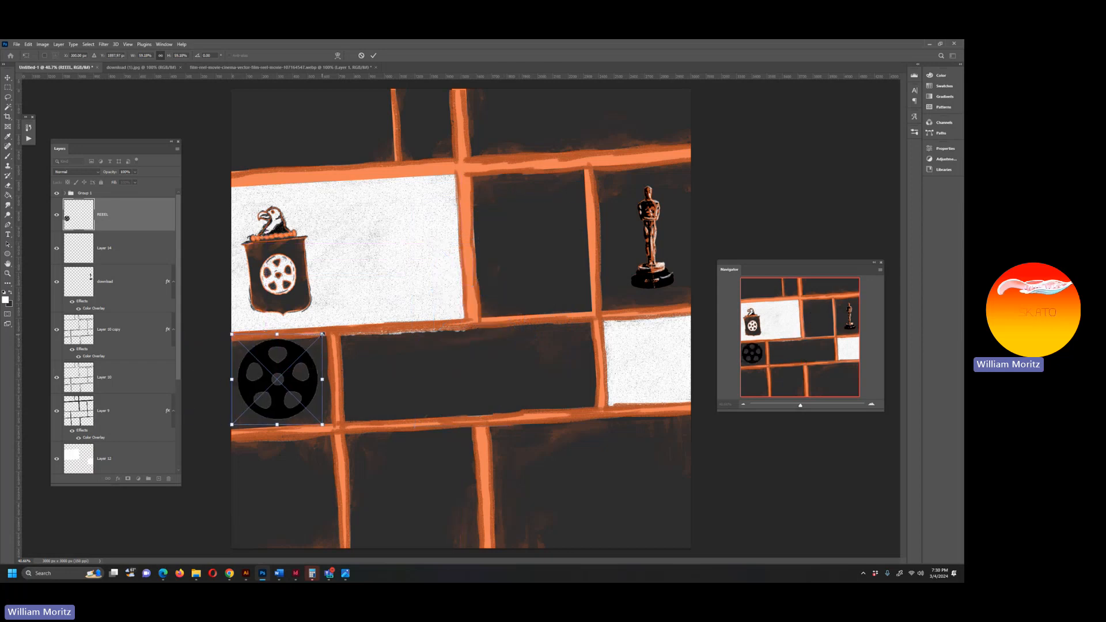
{"action": "left_click_drag", "start_coordinate": [321, 336], "coordinate": [292, 364]}
{"action": "left_click_drag", "start_coordinate": [274, 409], "coordinate": [441, 134]}
{"action": "left_click_drag", "start_coordinate": [430, 117], "coordinate": [438, 123]}
{"action": "key", "text": "Return"}
{"action": "key", "text": "b"}
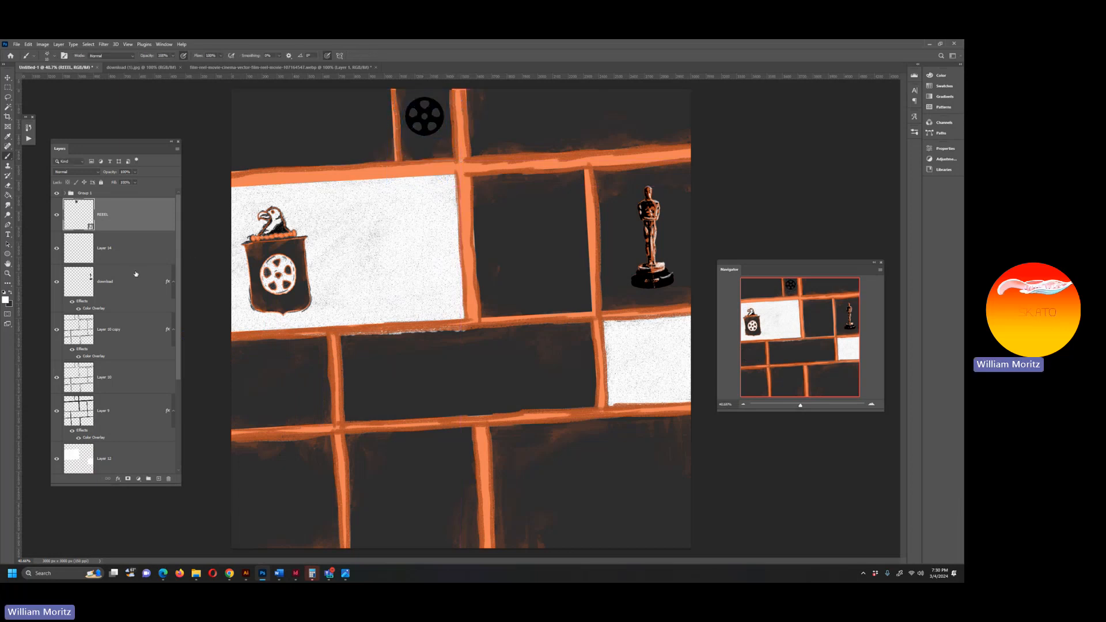
Add a Color Overlay to the film reel with Normal blend mode and white sampled from the large white panel.
{"action": "double_click", "coordinate": [140, 213]}
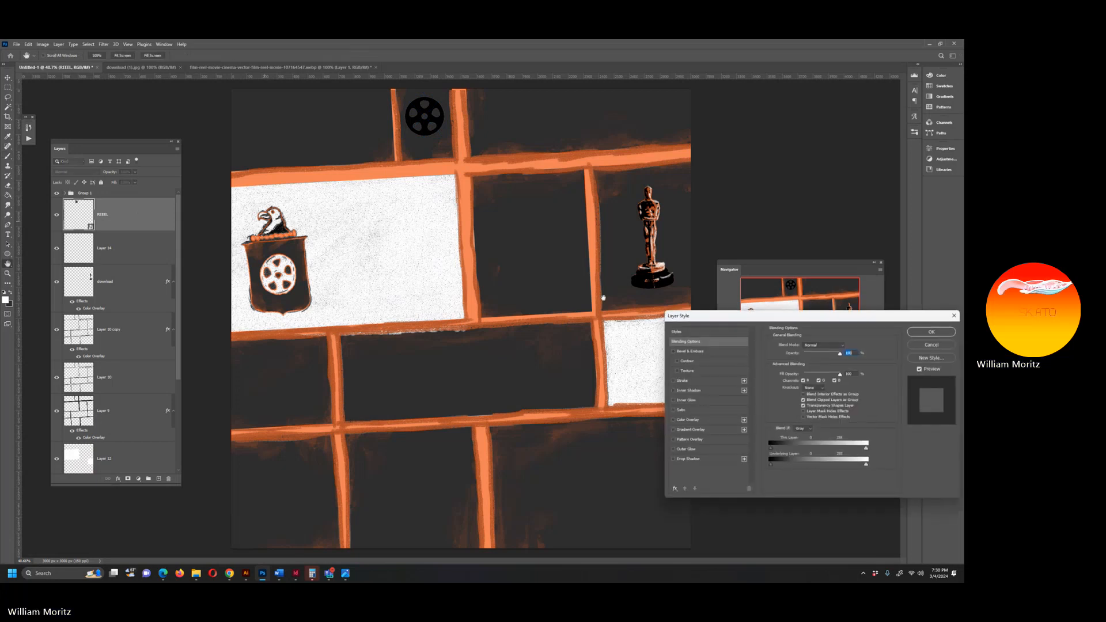
{"action": "left_click", "coordinate": [702, 421]}
{"action": "left_click", "coordinate": [818, 346]}
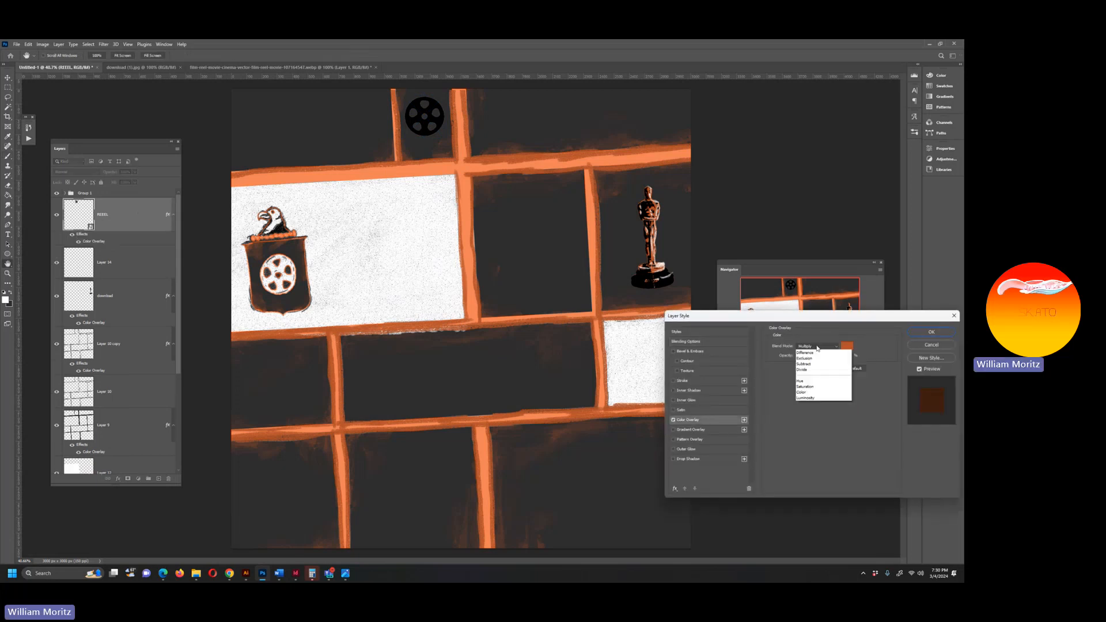
{"action": "left_click", "coordinate": [813, 345]}
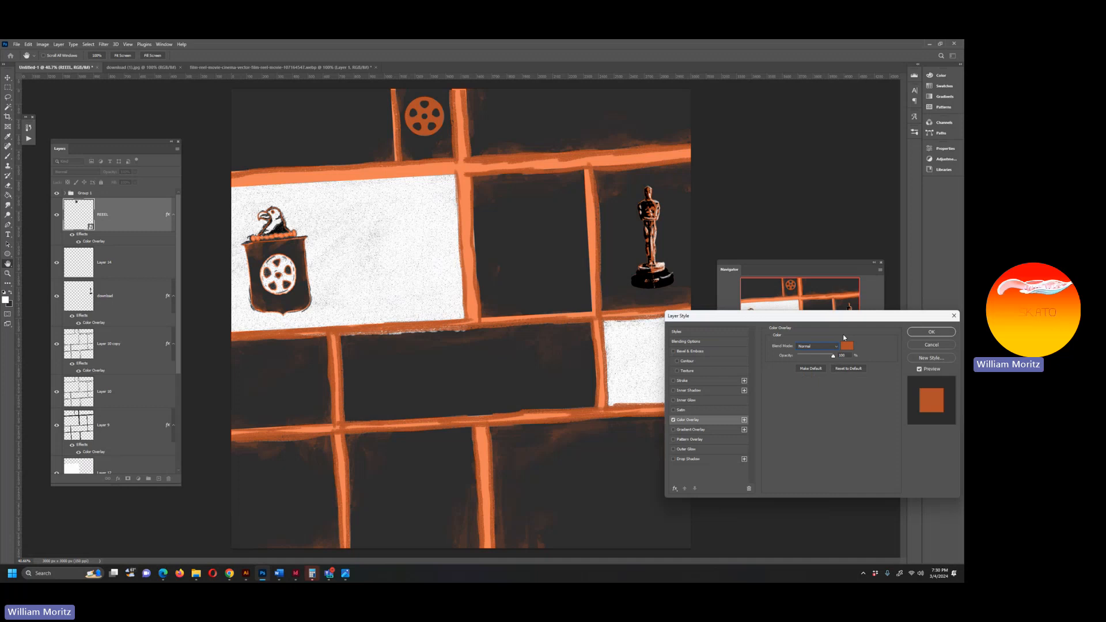
{"action": "left_click", "coordinate": [817, 346]}
{"action": "left_click", "coordinate": [818, 353]}
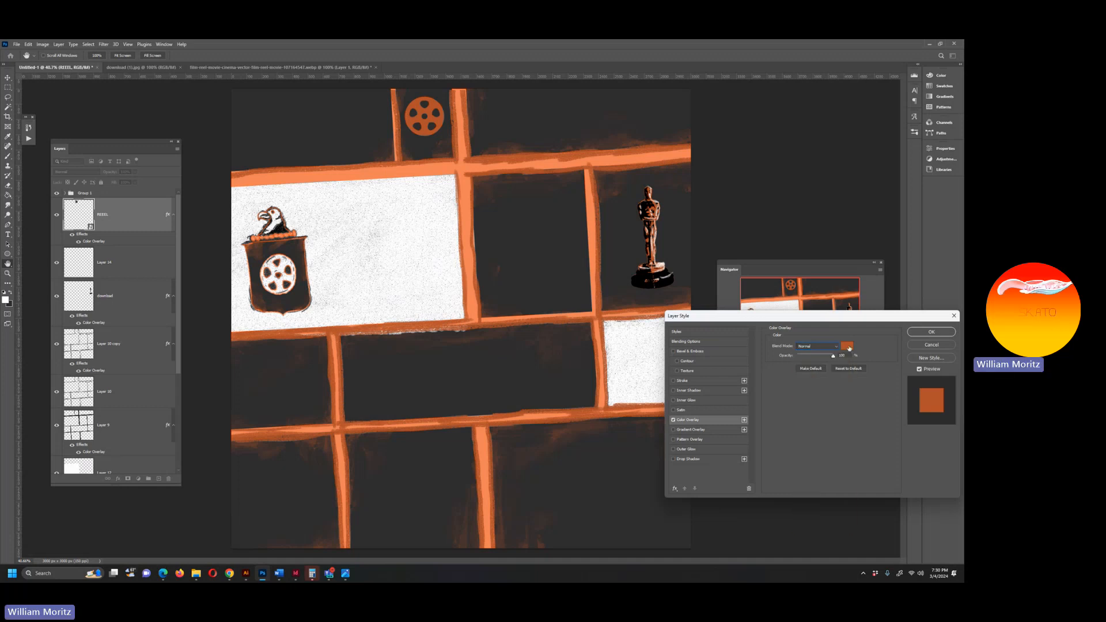
{"action": "left_click", "coordinate": [853, 349]}
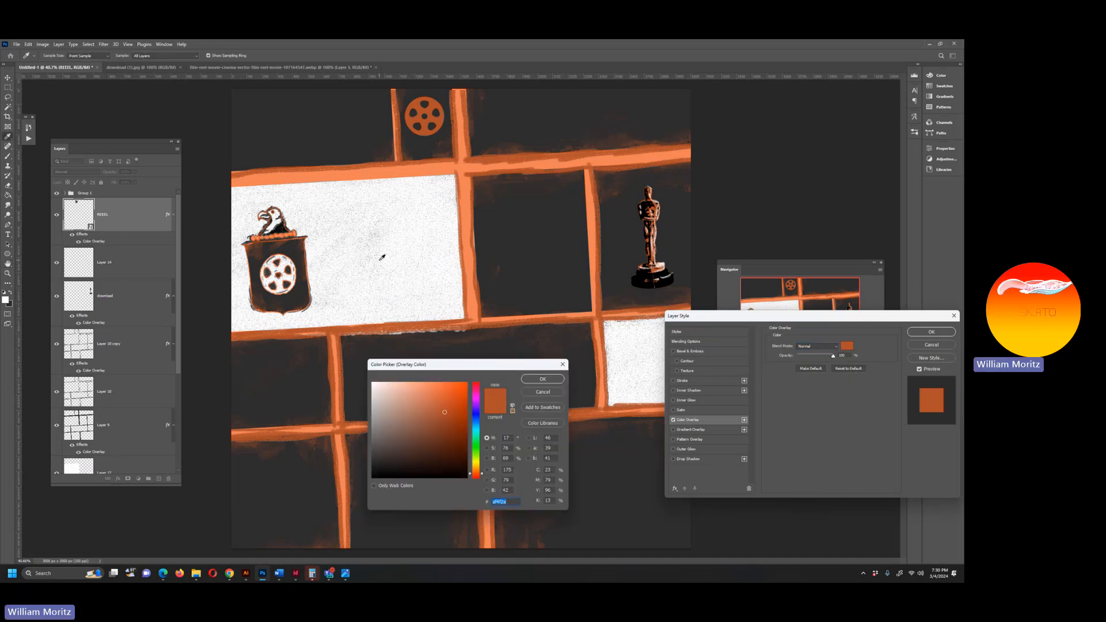
{"action": "left_click", "coordinate": [395, 243]}
{"action": "left_click", "coordinate": [543, 379]}
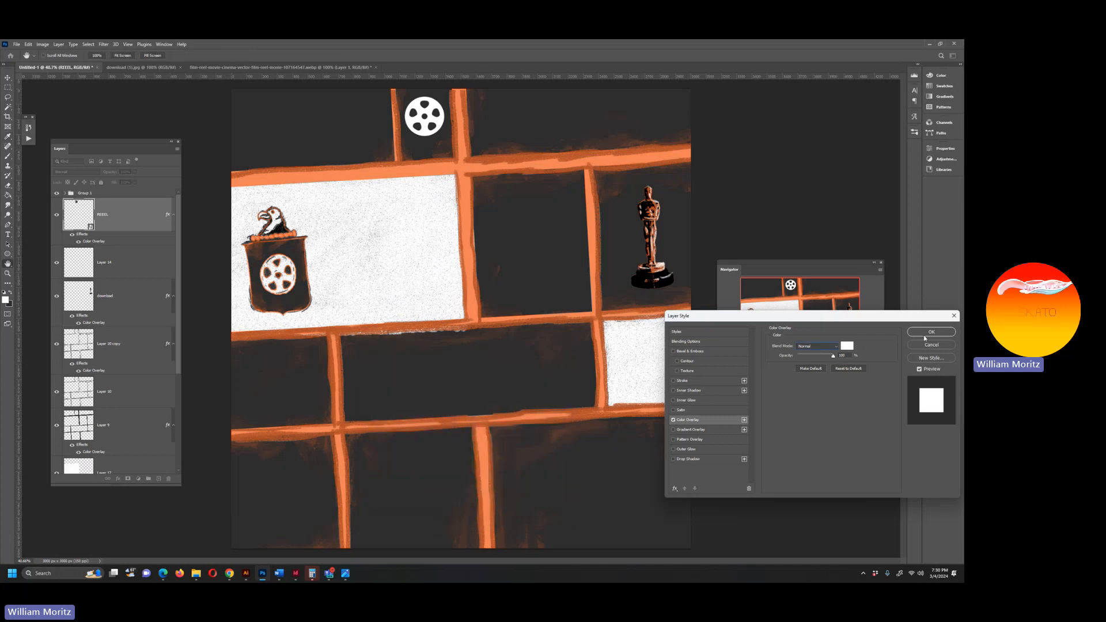
{"action": "left_click", "coordinate": [932, 332]}
Add a new layer above the film reel and brush shading over it with charcoal sampled from a dark panel.
{"action": "left_click", "coordinate": [160, 479]}
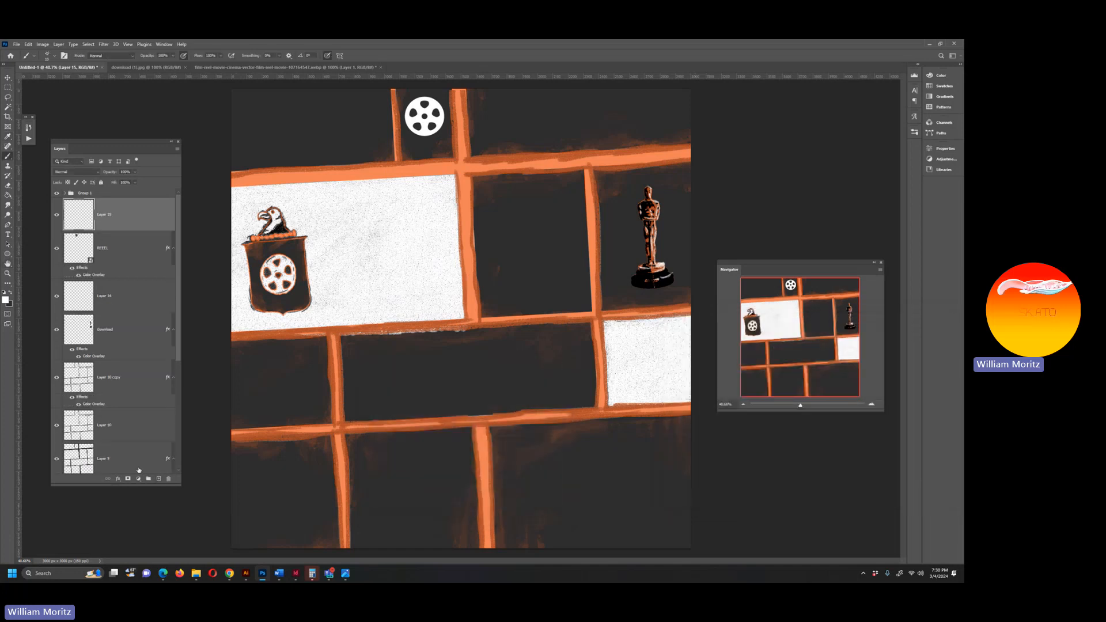
{"action": "left_click", "coordinate": [304, 381], "text": "alt"}
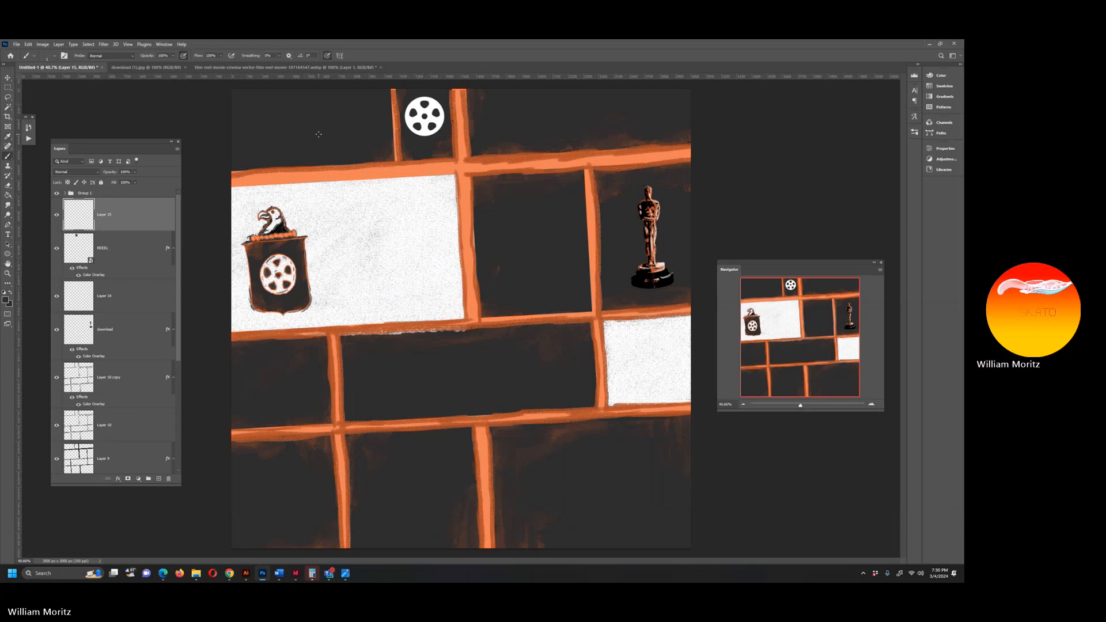
{"action": "mouse_move", "coordinate": [426, 122]}
{"action": "left_mouse_down"}
{"action": "mouse_move", "coordinate": [443, 110]}
{"action": "mouse_move", "coordinate": [418, 139]}
{"action": "mouse_move", "coordinate": [444, 108]}
{"action": "mouse_move", "coordinate": [410, 127]}
{"action": "mouse_move", "coordinate": [435, 99]}
{"action": "mouse_move", "coordinate": [404, 116]}
{"action": "mouse_move", "coordinate": [425, 116]}
{"action": "left_mouse_up"}
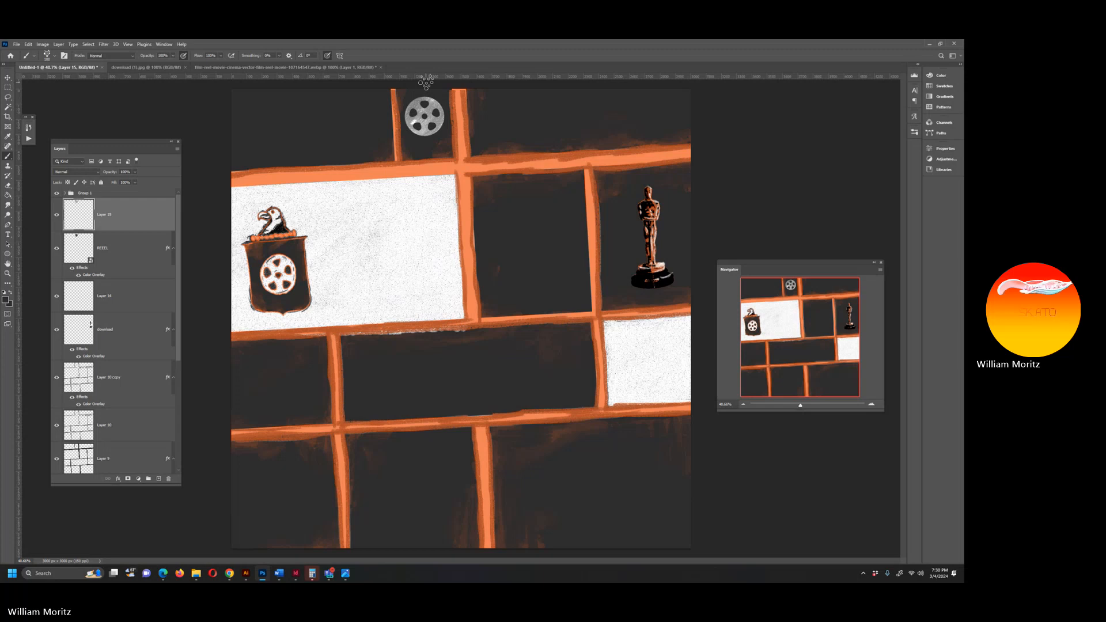
Sample white from the large white panel and brush rough highlights over the shaded film reel.
{"action": "key", "text": "i"}
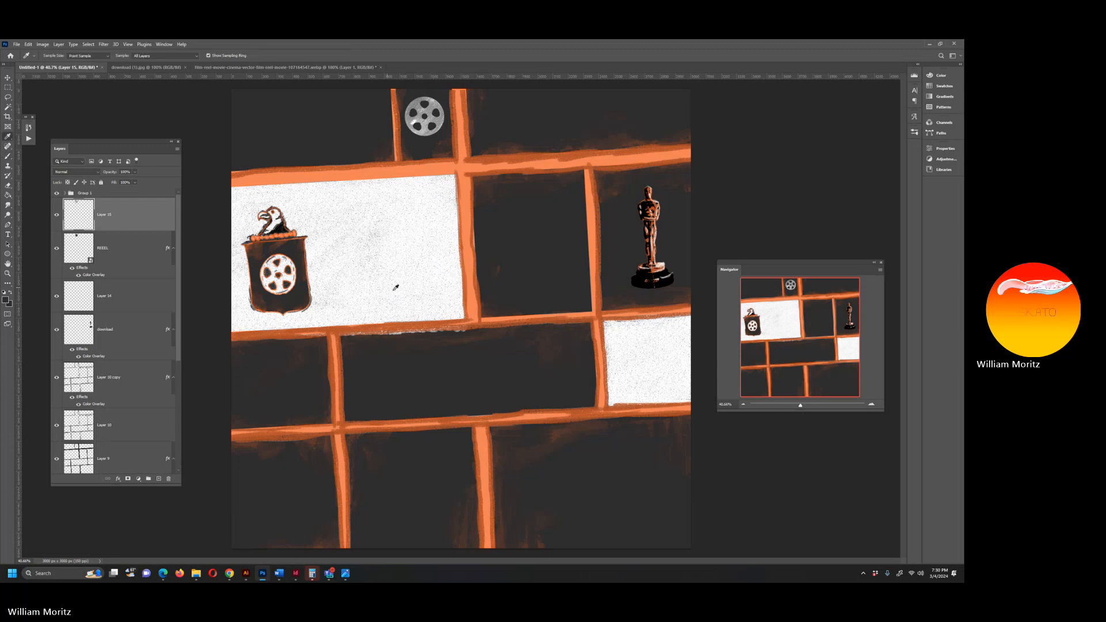
{"action": "left_click", "coordinate": [389, 294]}
{"action": "key", "text": "b"}
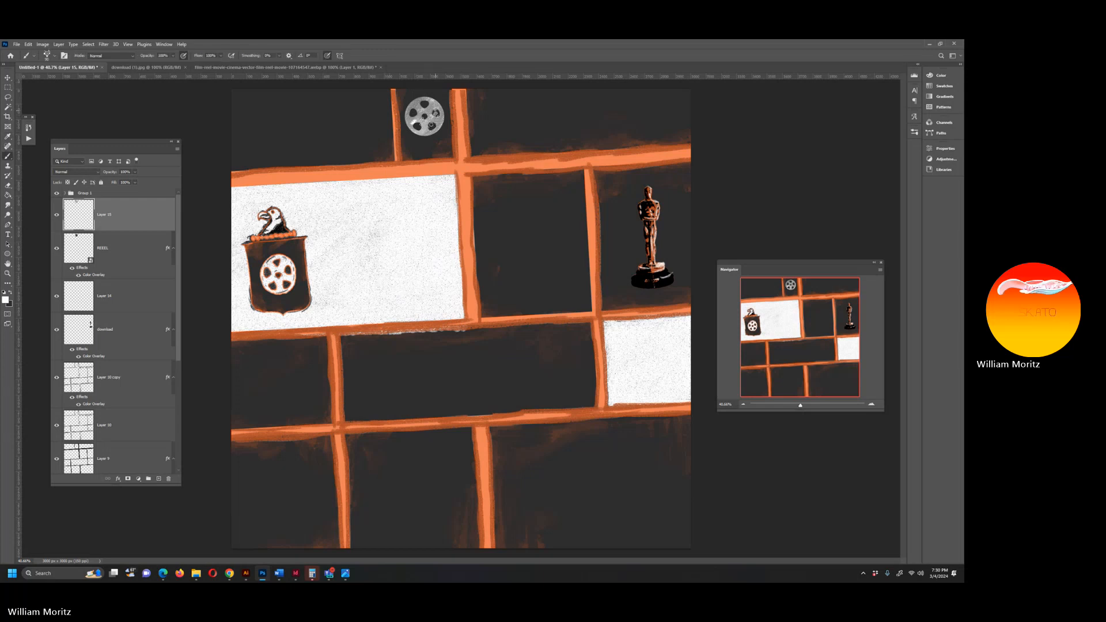
{"action": "mouse_move", "coordinate": [436, 114]}
{"action": "left_mouse_down"}
{"action": "mouse_move", "coordinate": [423, 126]}
{"action": "mouse_move", "coordinate": [438, 118]}
{"action": "mouse_move", "coordinate": [422, 105]}
{"action": "mouse_move", "coordinate": [412, 119]}
{"action": "mouse_move", "coordinate": [430, 129]}
{"action": "mouse_move", "coordinate": [422, 105]}
{"action": "mouse_move", "coordinate": [413, 122]}
{"action": "mouse_move", "coordinate": [420, 101]}
{"action": "mouse_move", "coordinate": [431, 125]}
{"action": "mouse_move", "coordinate": [416, 132]}
{"action": "left_mouse_up"}
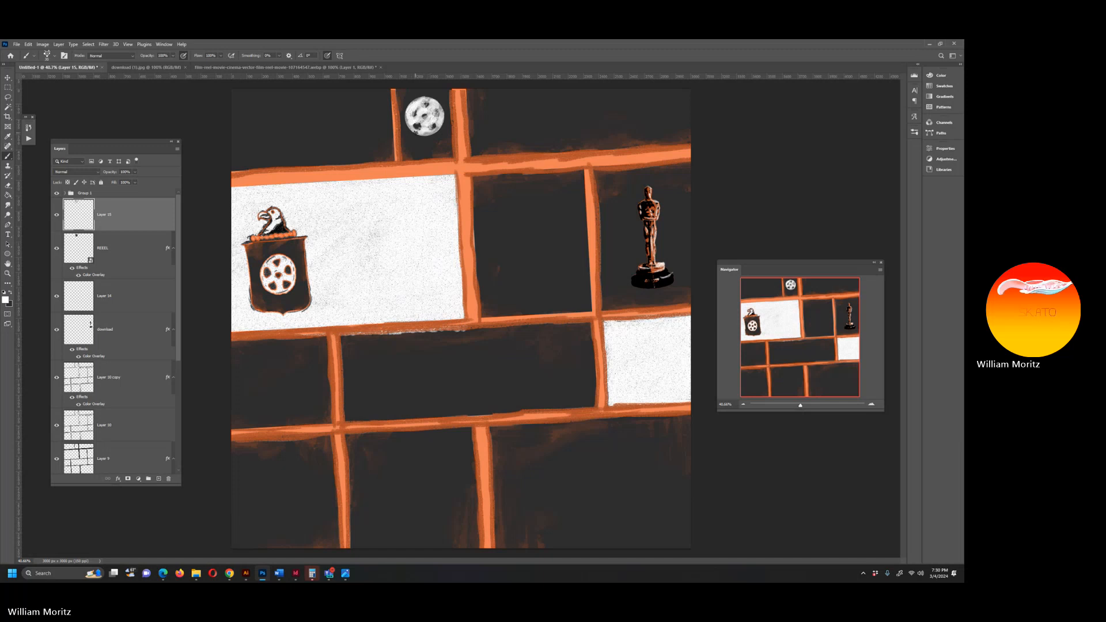
Clear the stray brush shading from the paint layer above the film reel, using a Magic Wand selection made from the reel layer.
{"action": "left_click", "coordinate": [70, 242]}
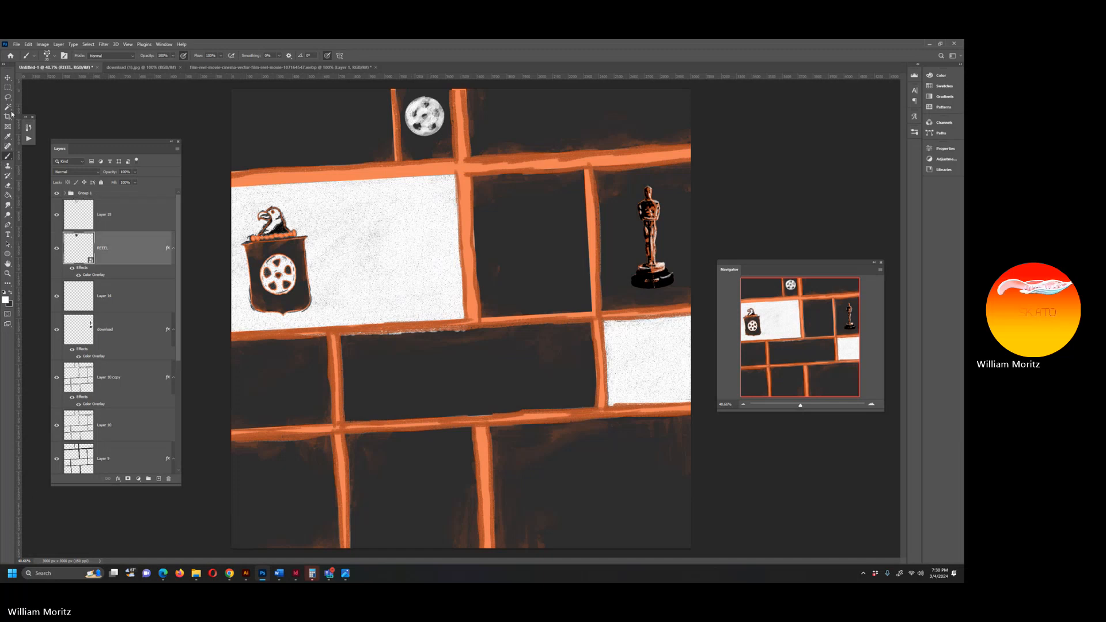
{"action": "left_click", "coordinate": [9, 108]}
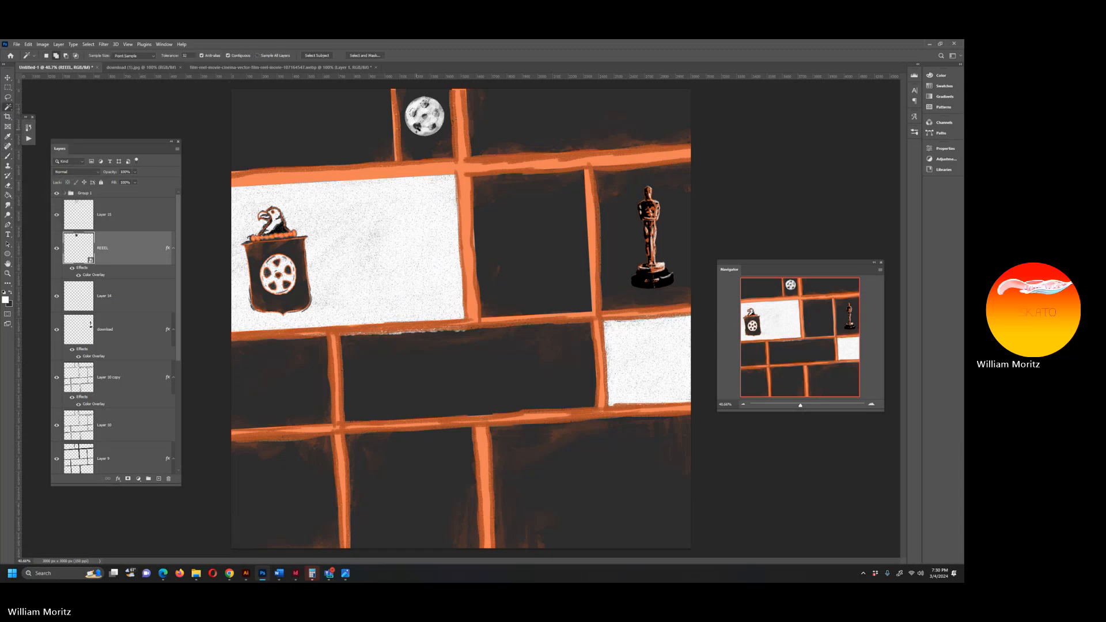
{"action": "left_click", "coordinate": [425, 116], "text": "shift"}
{"action": "left_click", "coordinate": [120, 212]}
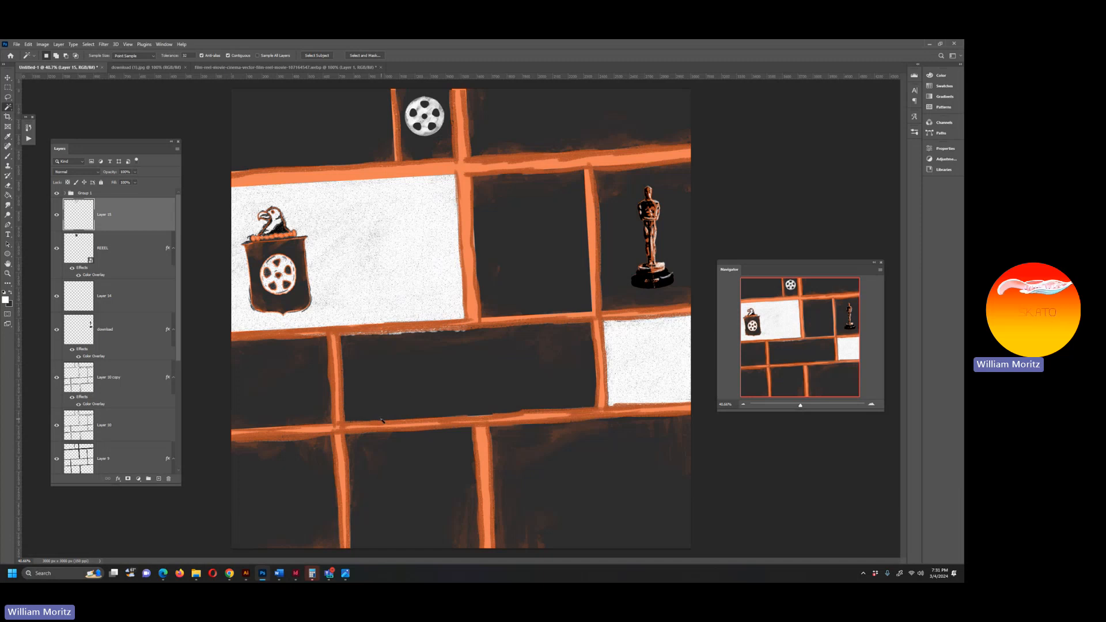
Export the page as a JPG at 3000 x 3000 px and 100% scale.
{"action": "left_click", "coordinate": [17, 45]}
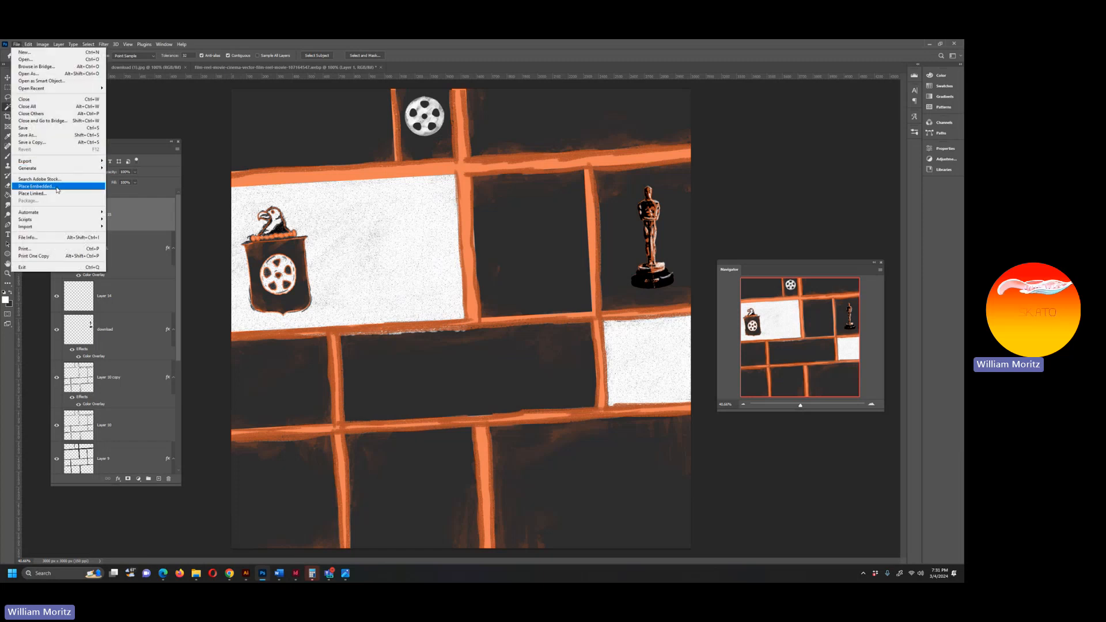
{"action": "mouse_move", "coordinate": [77, 164]}
{"action": "left_click", "coordinate": [136, 168]}
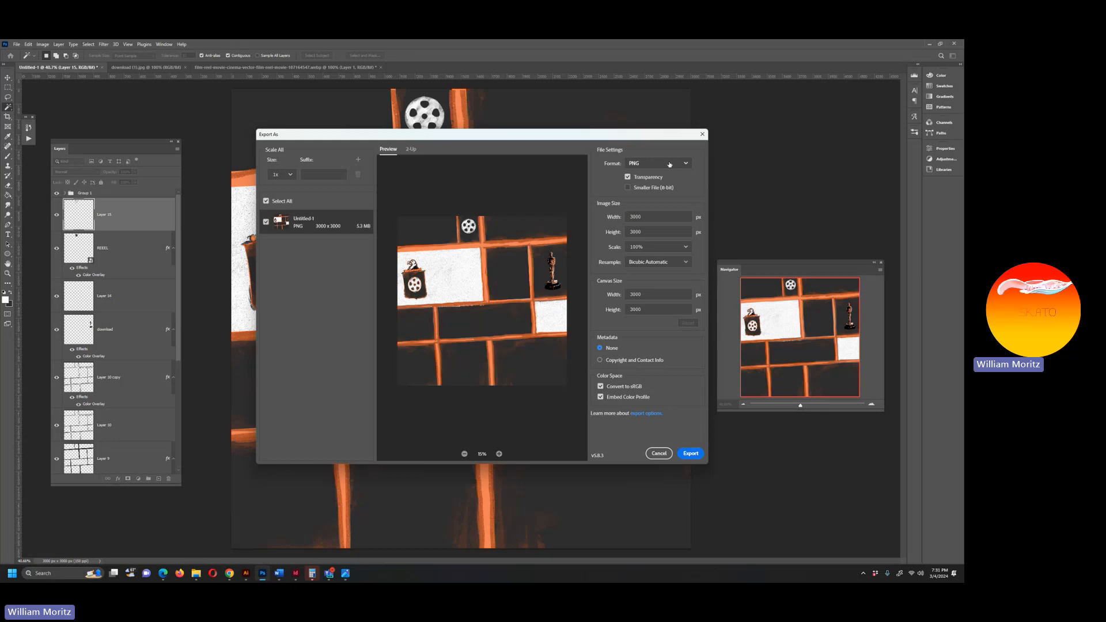
{"action": "left_click", "coordinate": [669, 164]}
{"action": "left_click", "coordinate": [657, 183]}
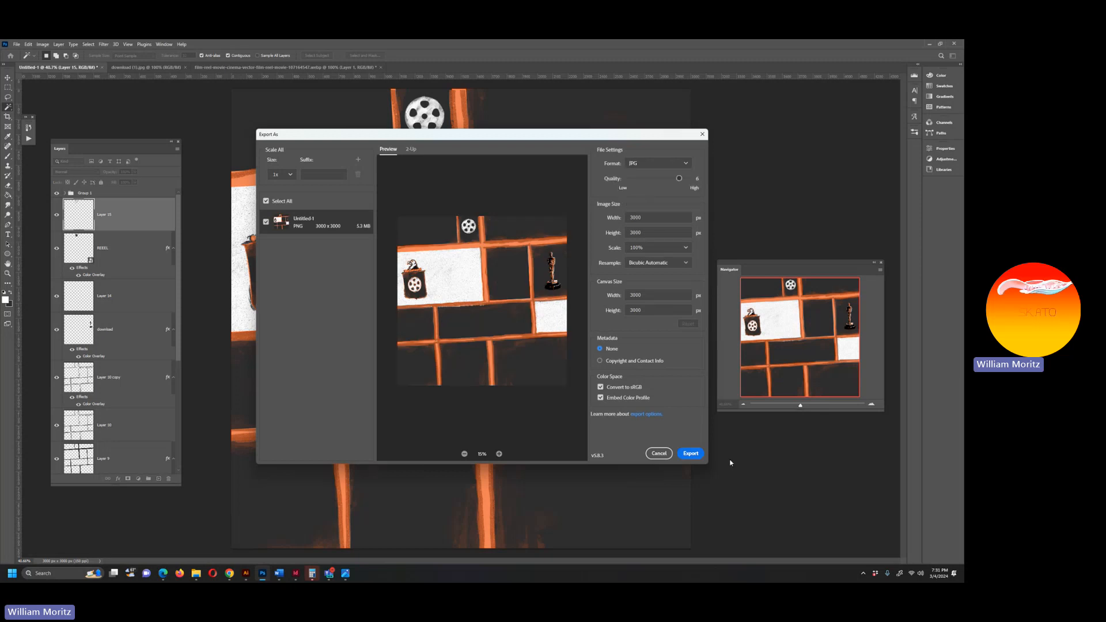
{"action": "left_click", "coordinate": [691, 453]}
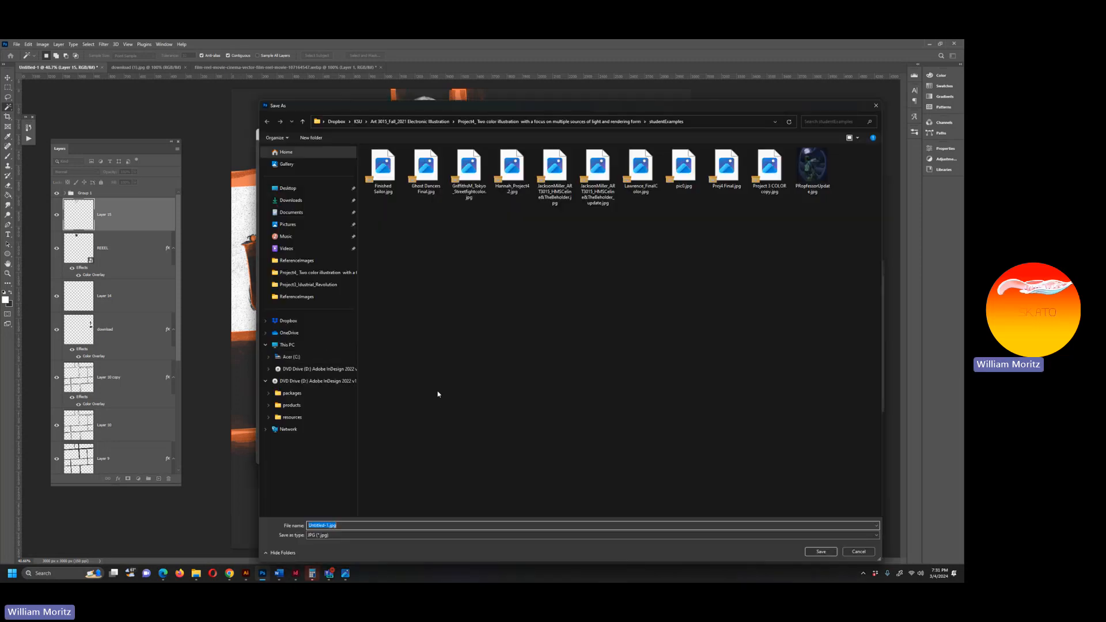
Save the exported JPG as Top10_Movies in the Paraguay_5Facts folder within Project5_Infographic vector illustration.
{"action": "type", "text": "Top"}
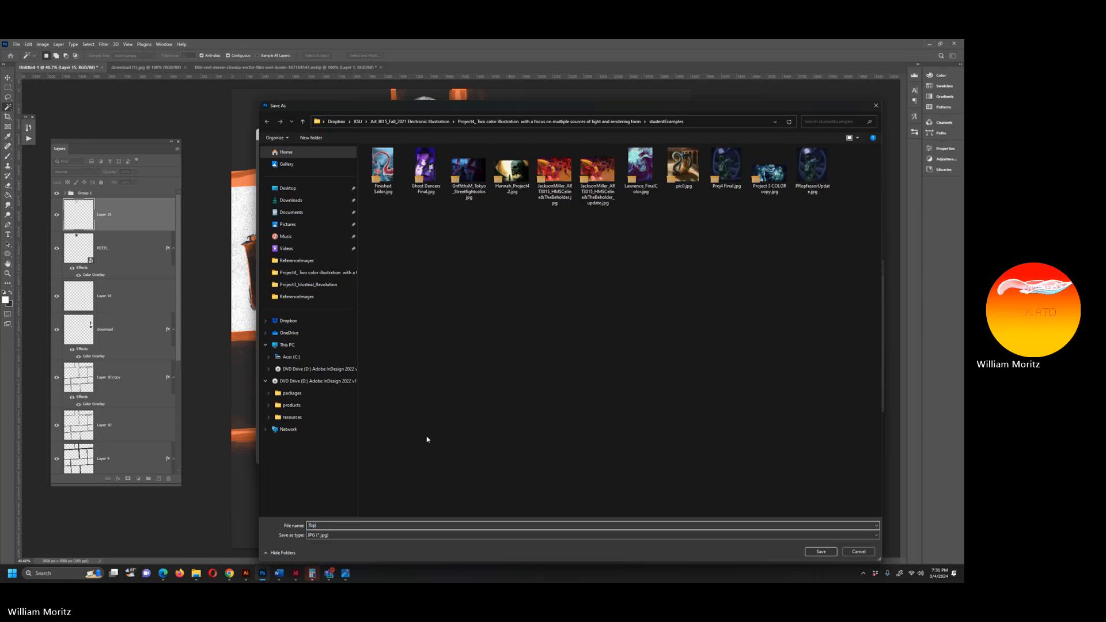
{"action": "type", "text": "10_Movies"}
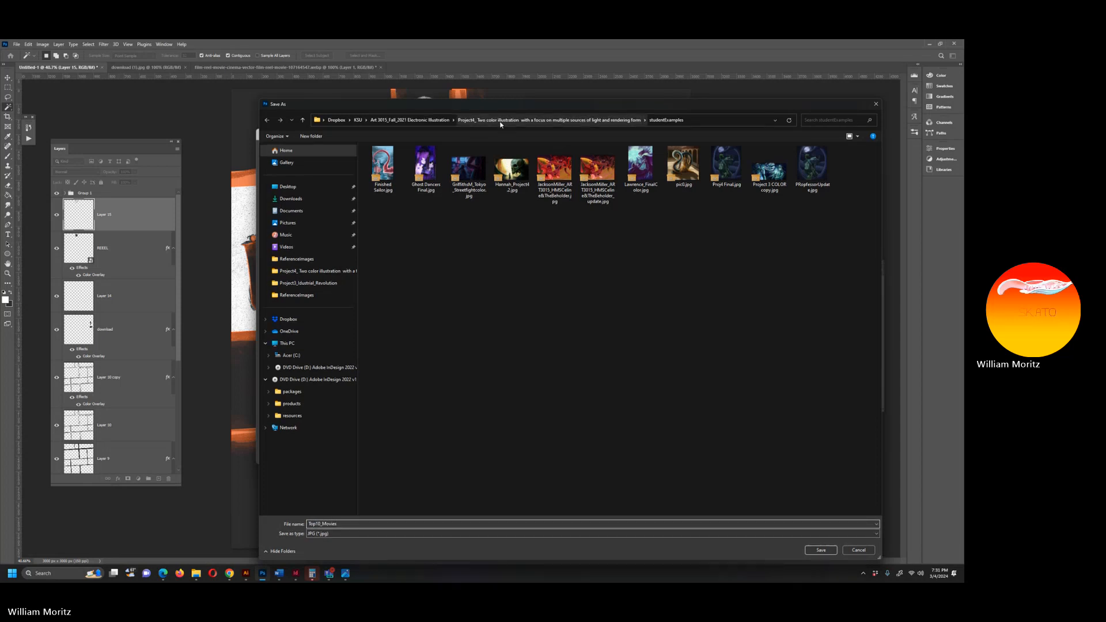
{"action": "left_click", "coordinate": [481, 122]}
{"action": "left_click", "coordinate": [409, 120]}
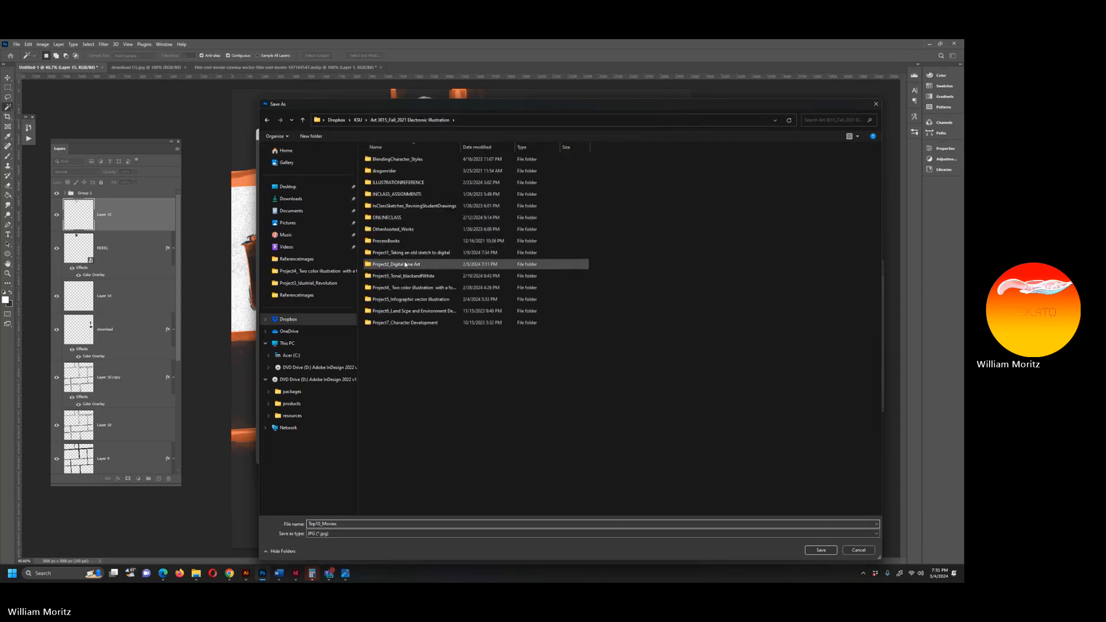
{"action": "double_click", "coordinate": [416, 300]}
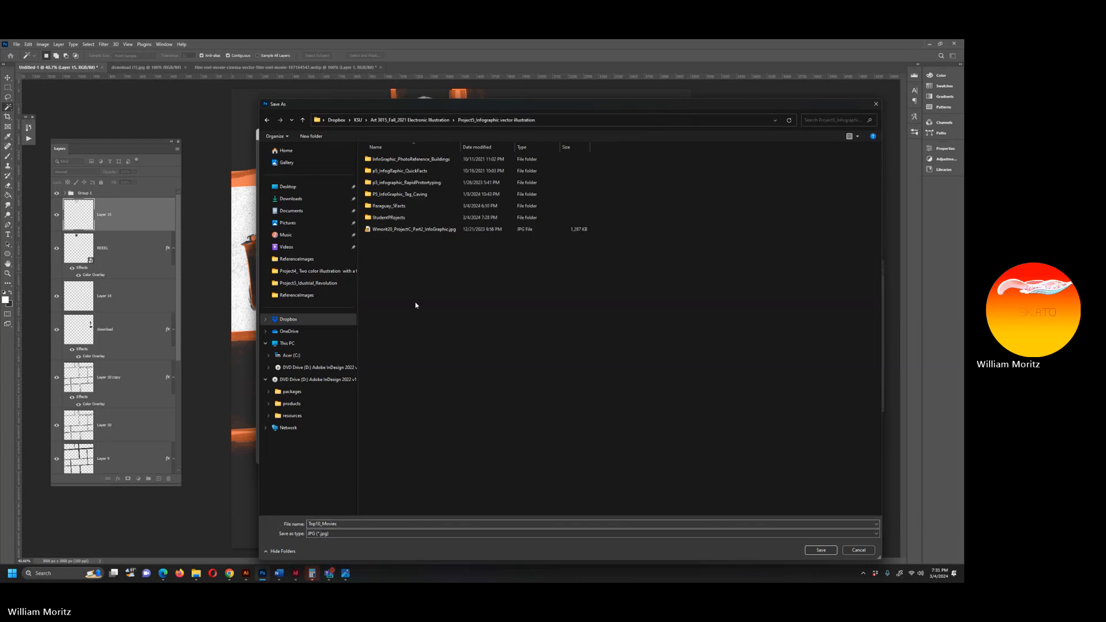
{"action": "double_click", "coordinate": [420, 205]}
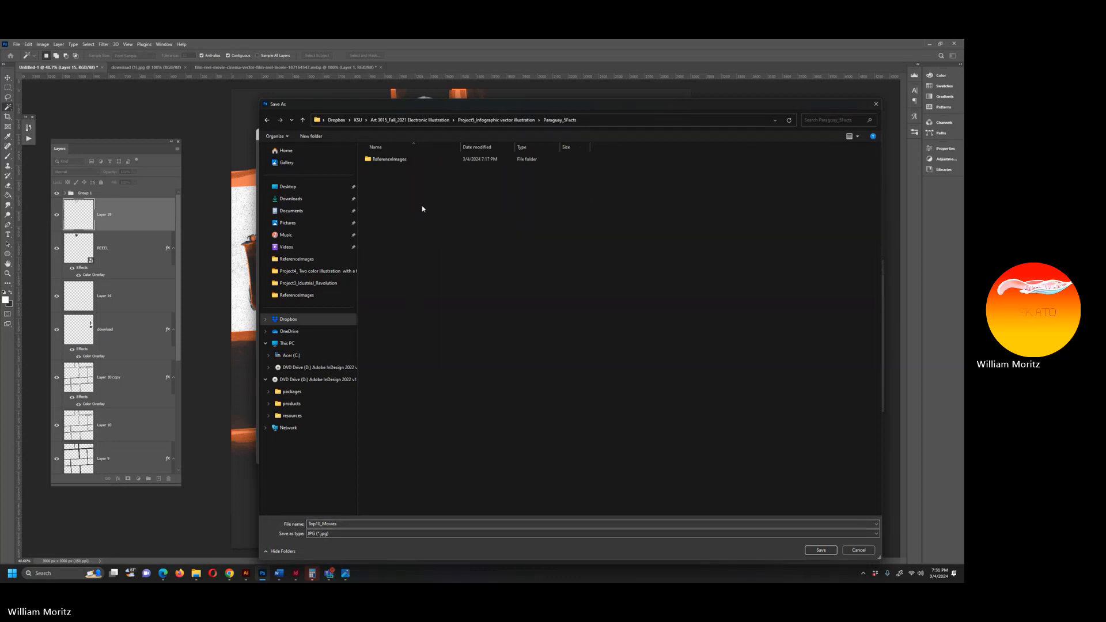
{"action": "left_click", "coordinate": [821, 550]}
{"action": "key", "text": "Return"}
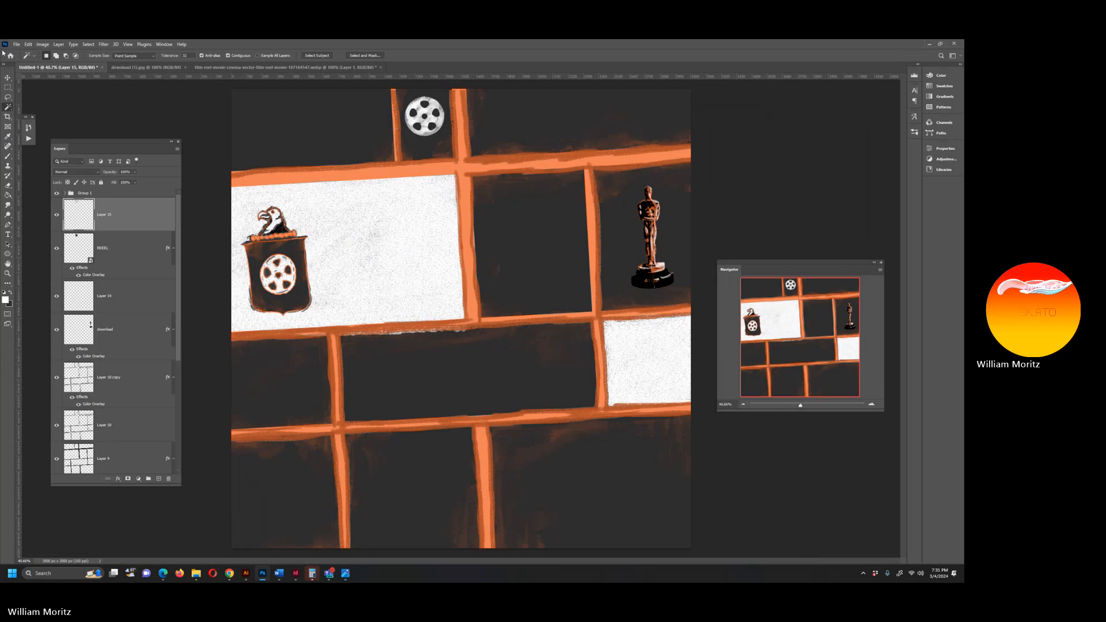
Save the layered document as Top10Movies in Photoshop format in the ReferenceImages folder.
{"action": "left_click", "coordinate": [16, 45]}
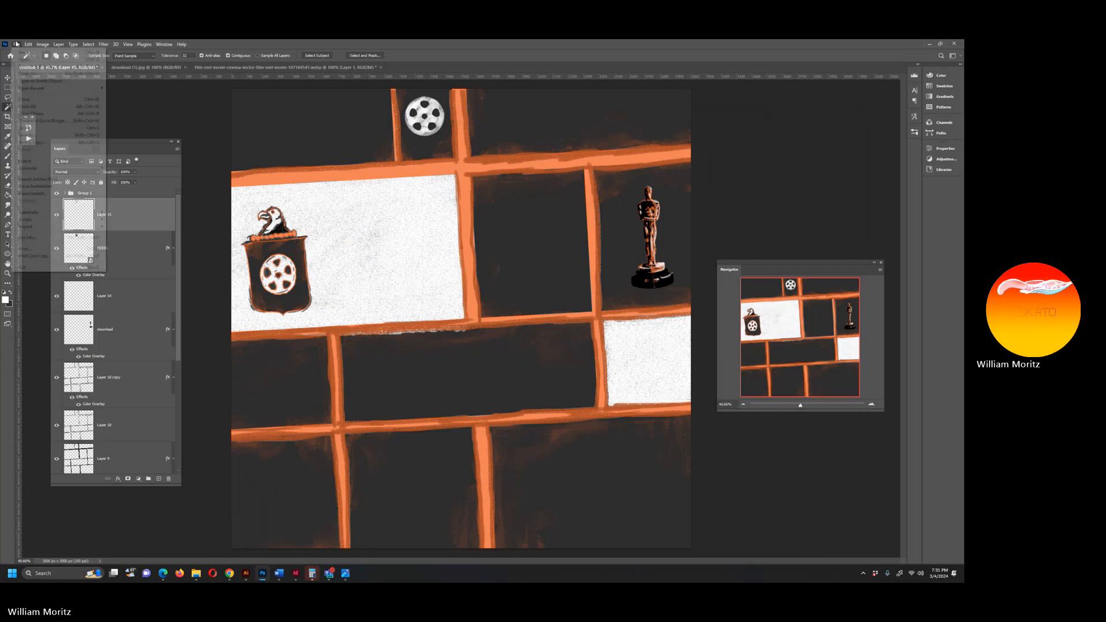
{"action": "left_click", "coordinate": [70, 136]}
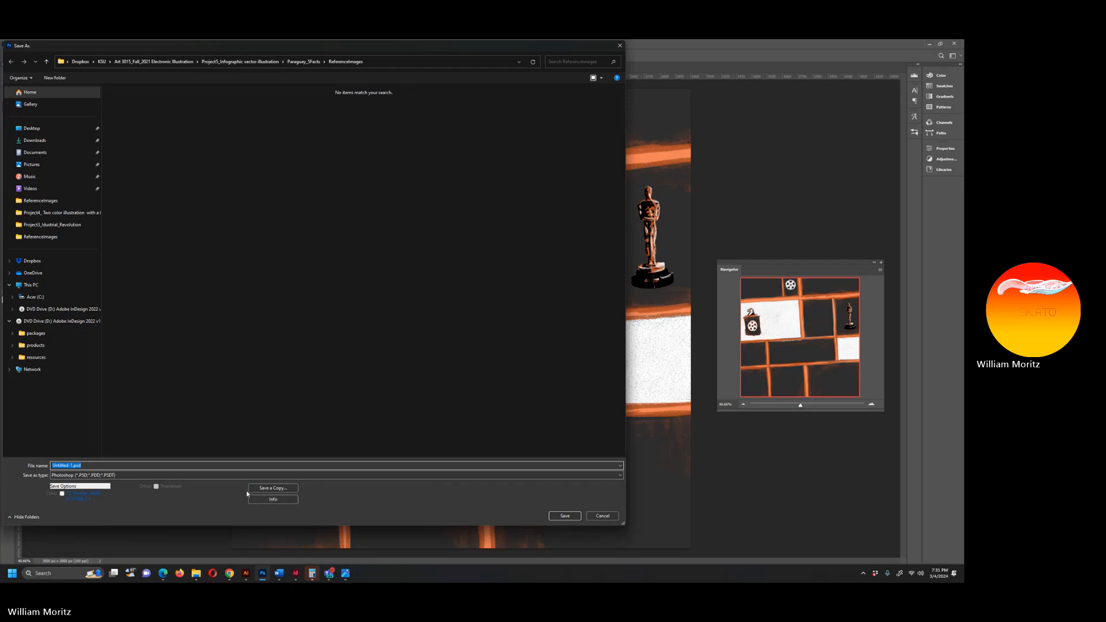
{"action": "type", "text": "Top10Movies"}
{"action": "key", "text": "Return"}
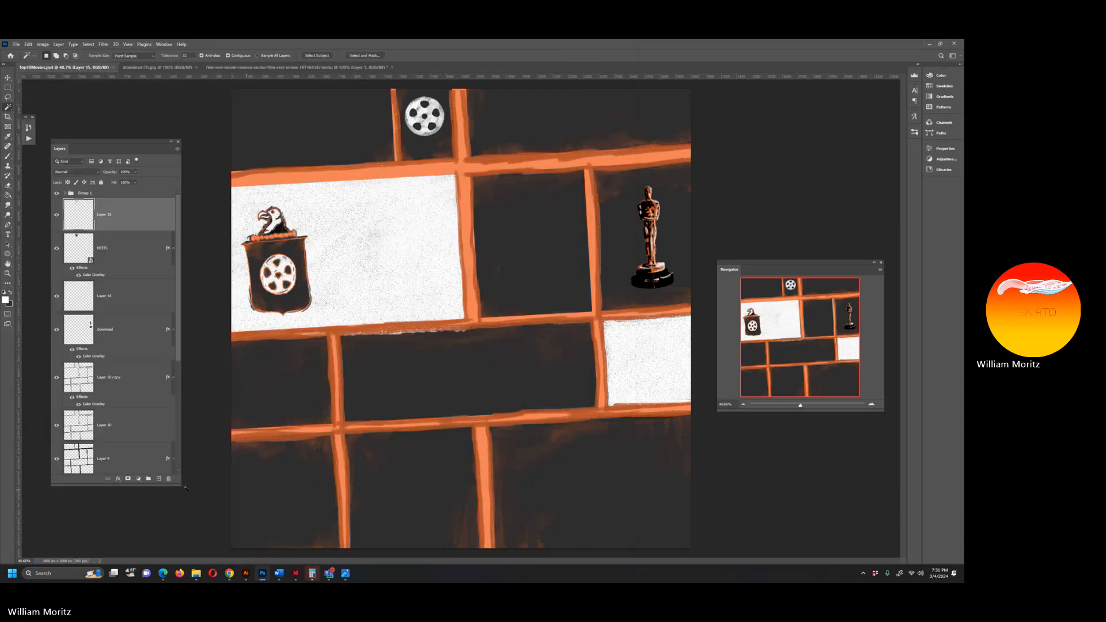
Switch to InDesign with its blank square document.
{"action": "left_click", "coordinate": [296, 574]}
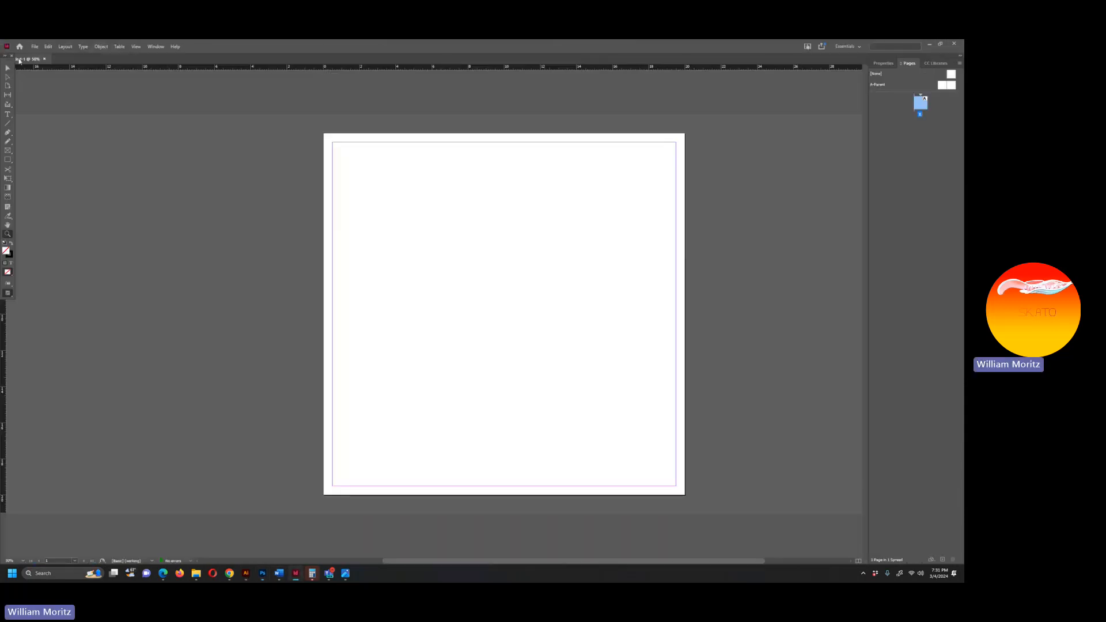
{"action": "left_click", "coordinate": [268, 576]}
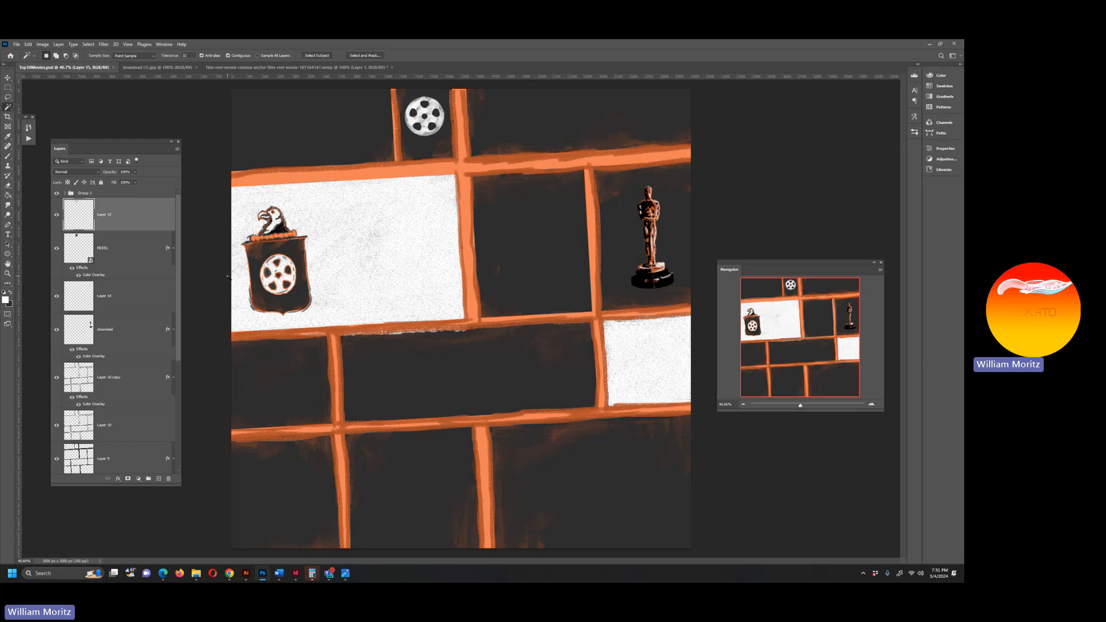
{"action": "left_click", "coordinate": [296, 573]}
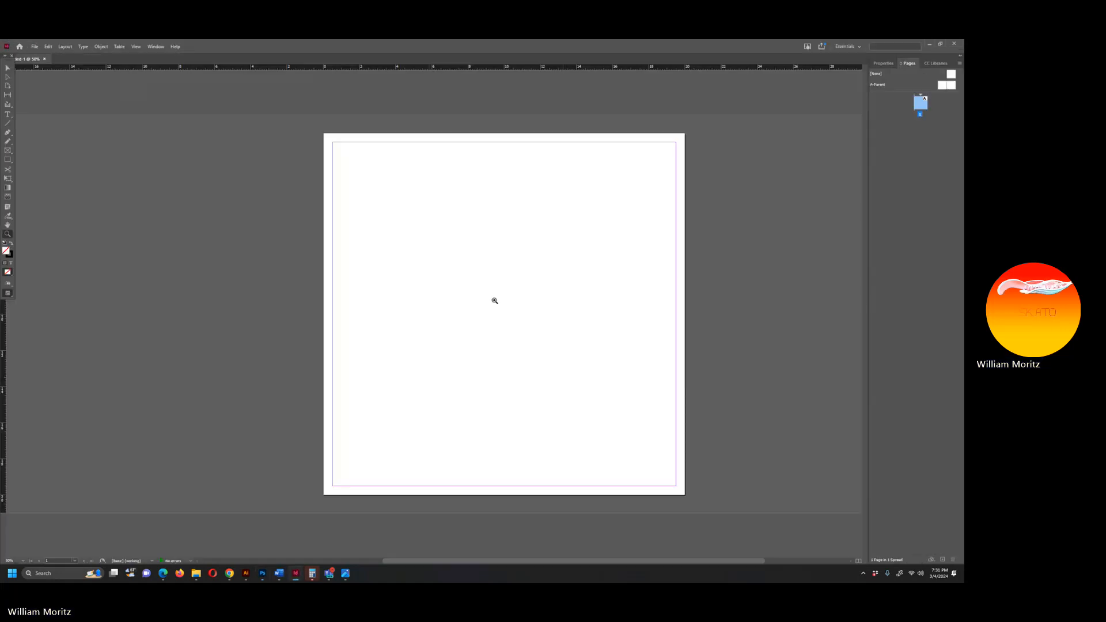
Create a trial single-page document measuring 20 x 20 in with inches as its units, and close it again.
{"action": "left_click", "coordinate": [35, 47]}
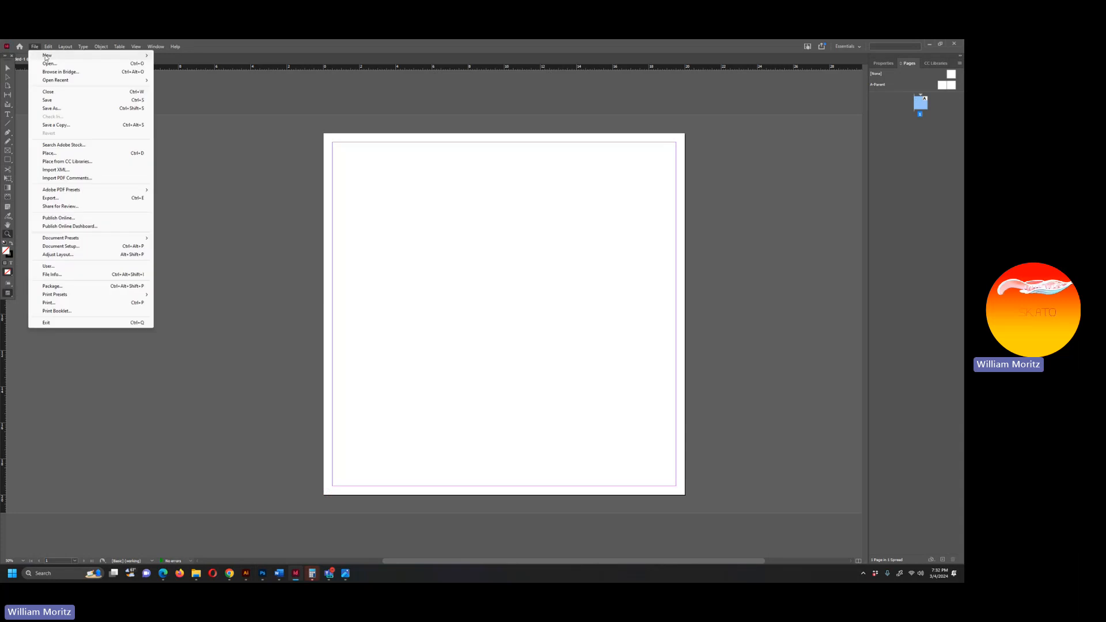
{"action": "mouse_move", "coordinate": [39, 55]}
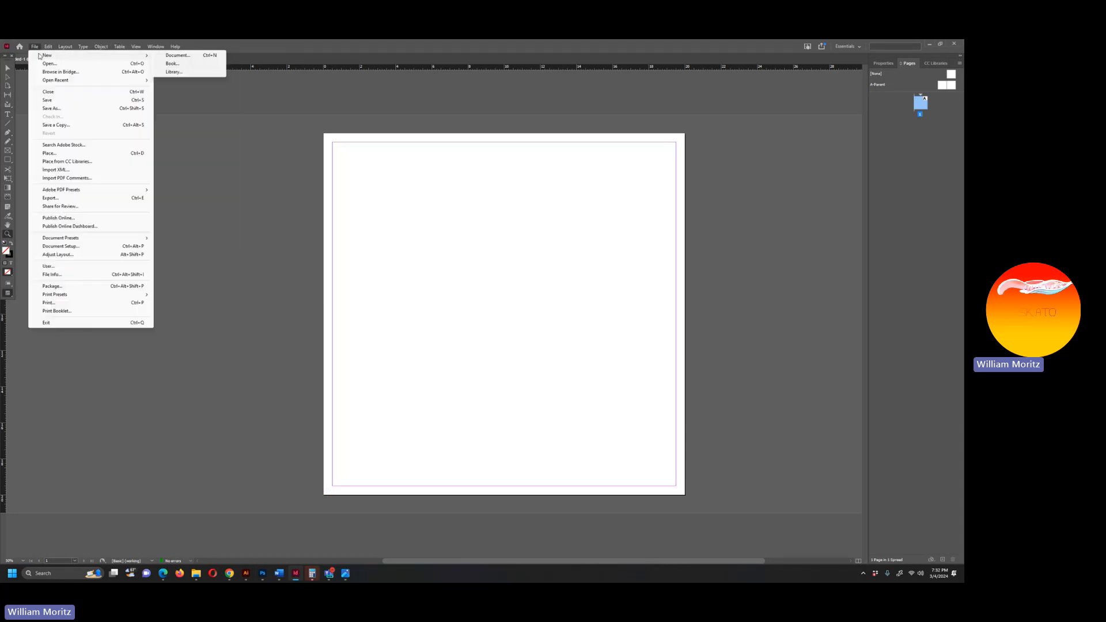
{"action": "left_click", "coordinate": [203, 57]}
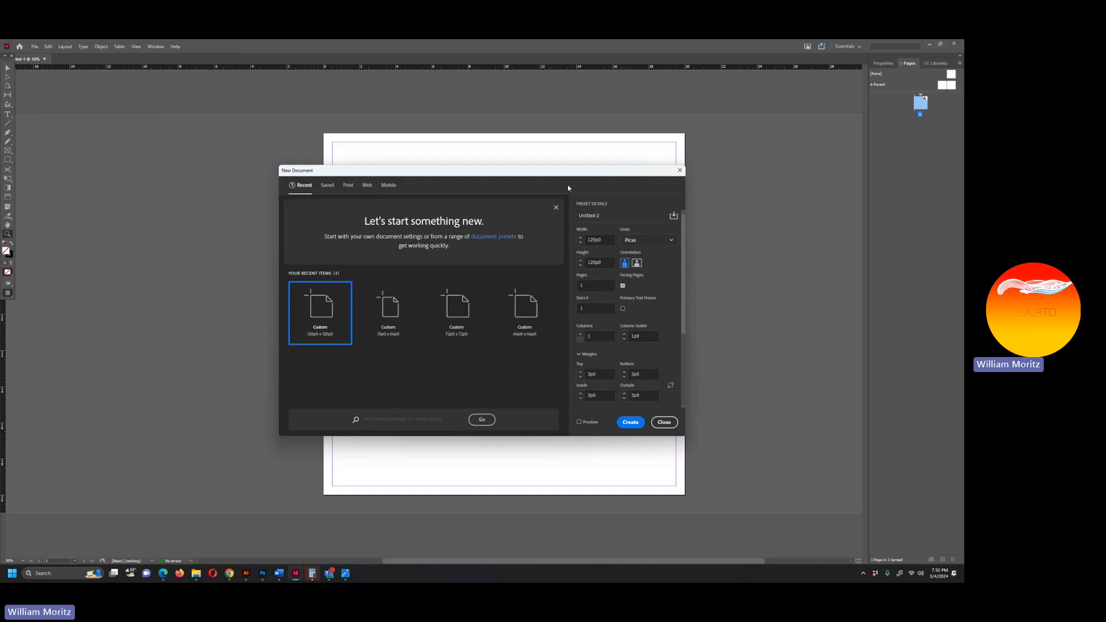
{"action": "left_click", "coordinate": [649, 242]}
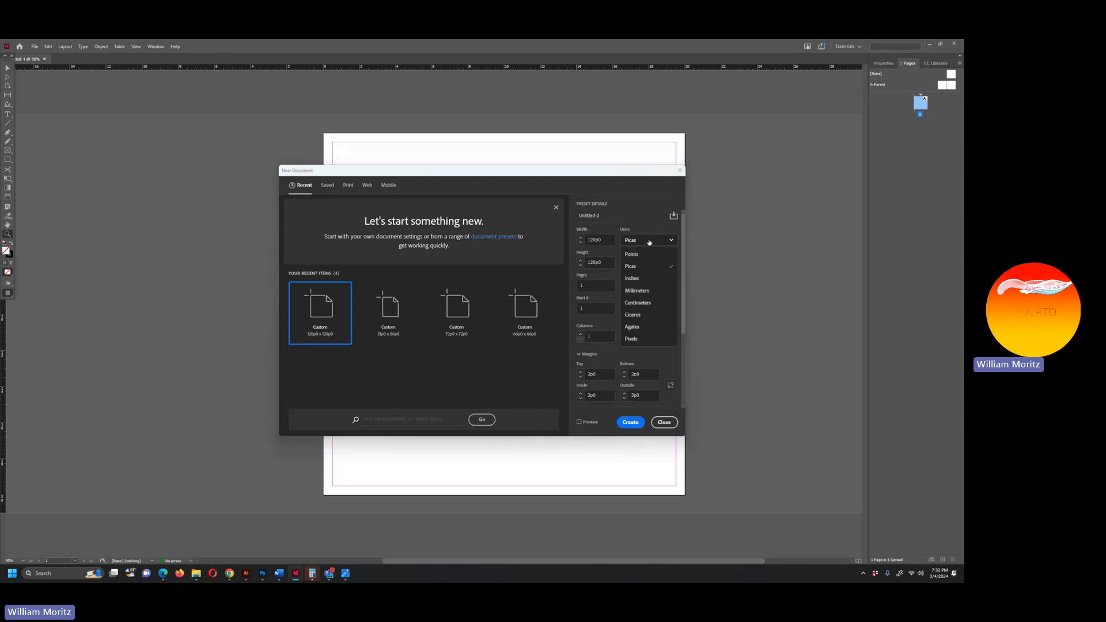
{"action": "left_click", "coordinate": [648, 280]}
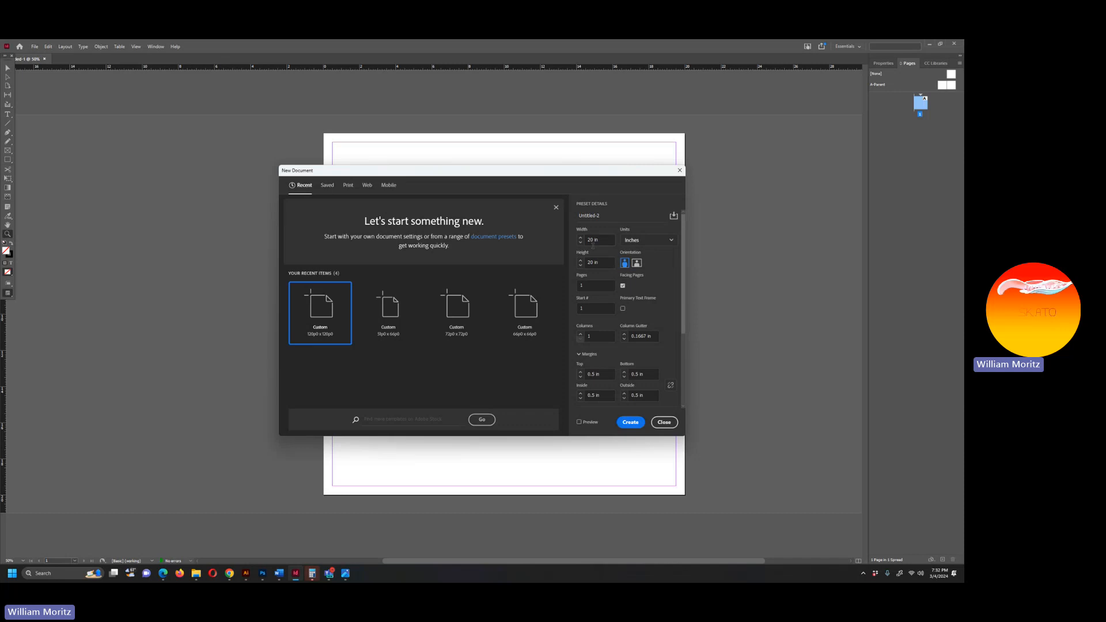
{"action": "left_click", "coordinate": [646, 240]}
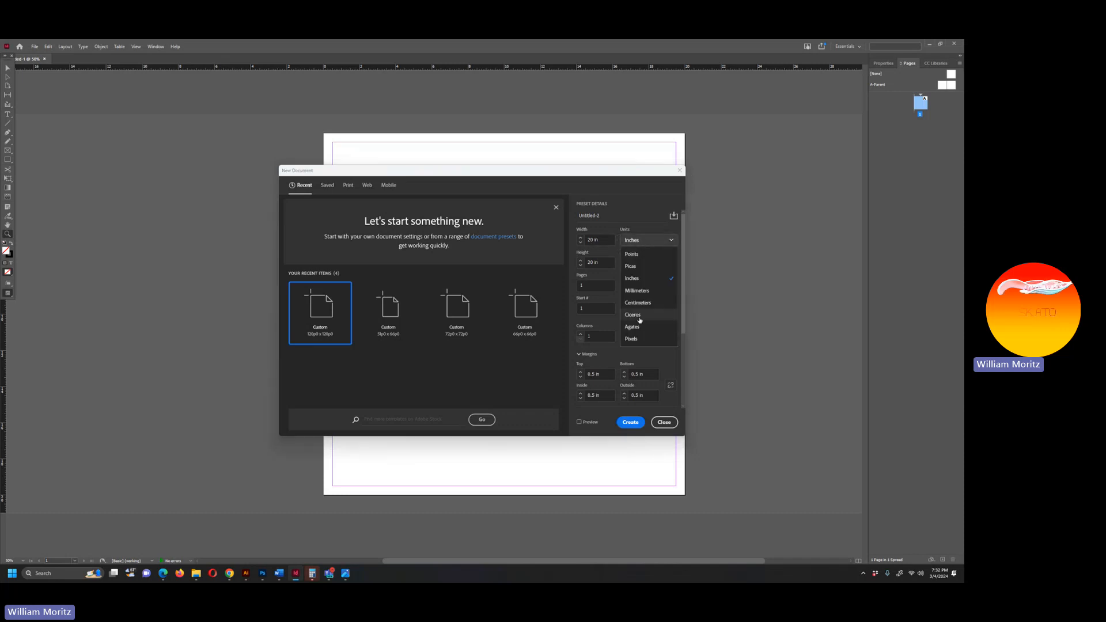
{"action": "left_click", "coordinate": [636, 211]}
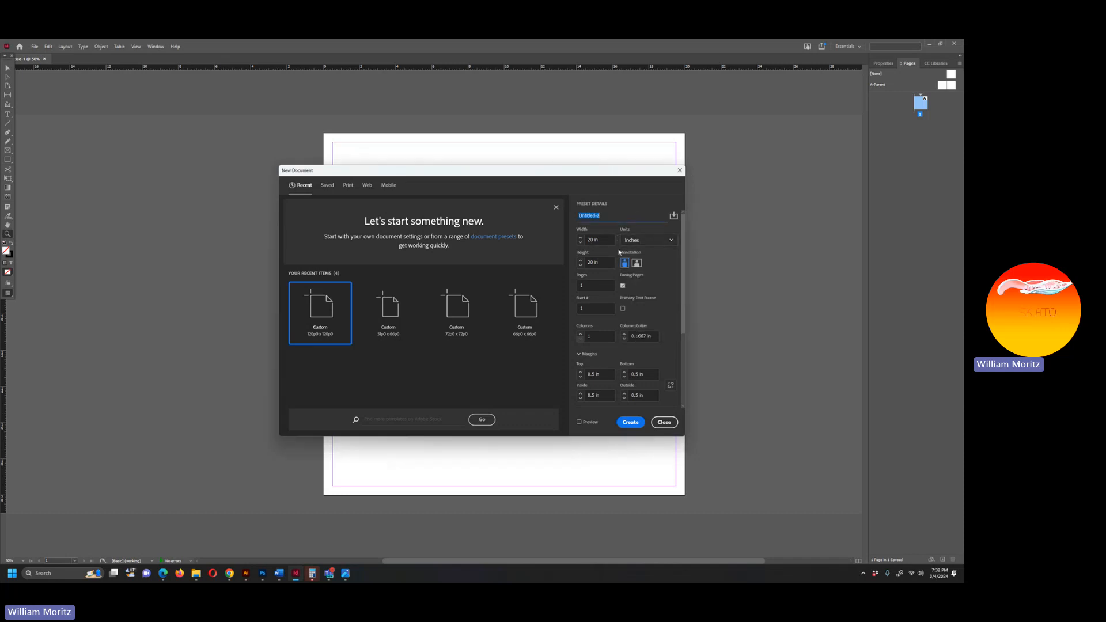
{"action": "left_click", "coordinate": [630, 422]}
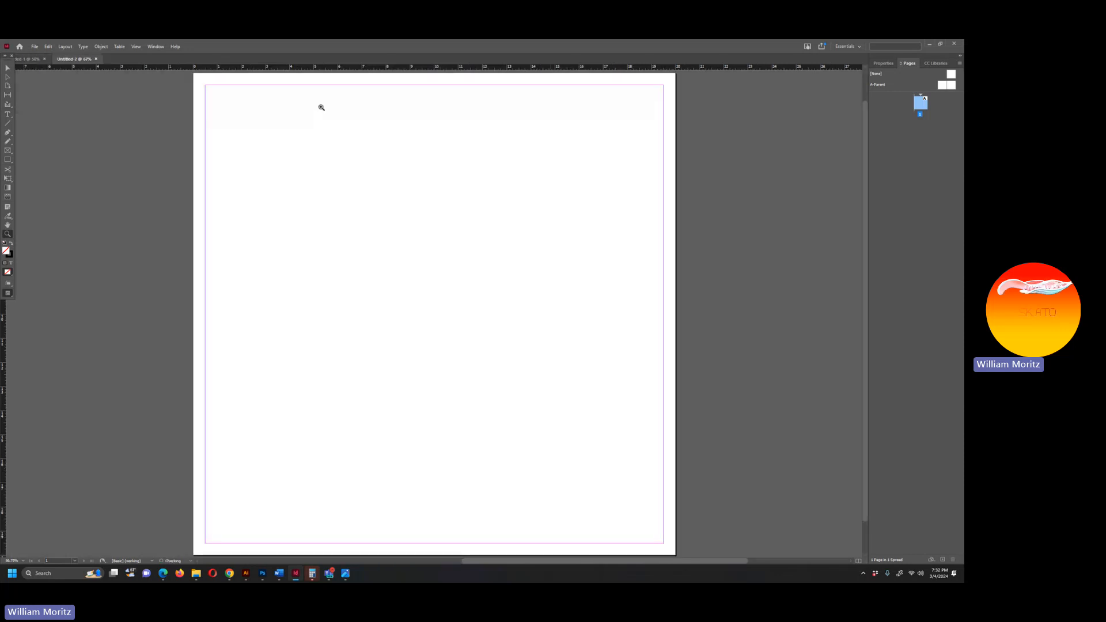
{"action": "left_click", "coordinate": [95, 59]}
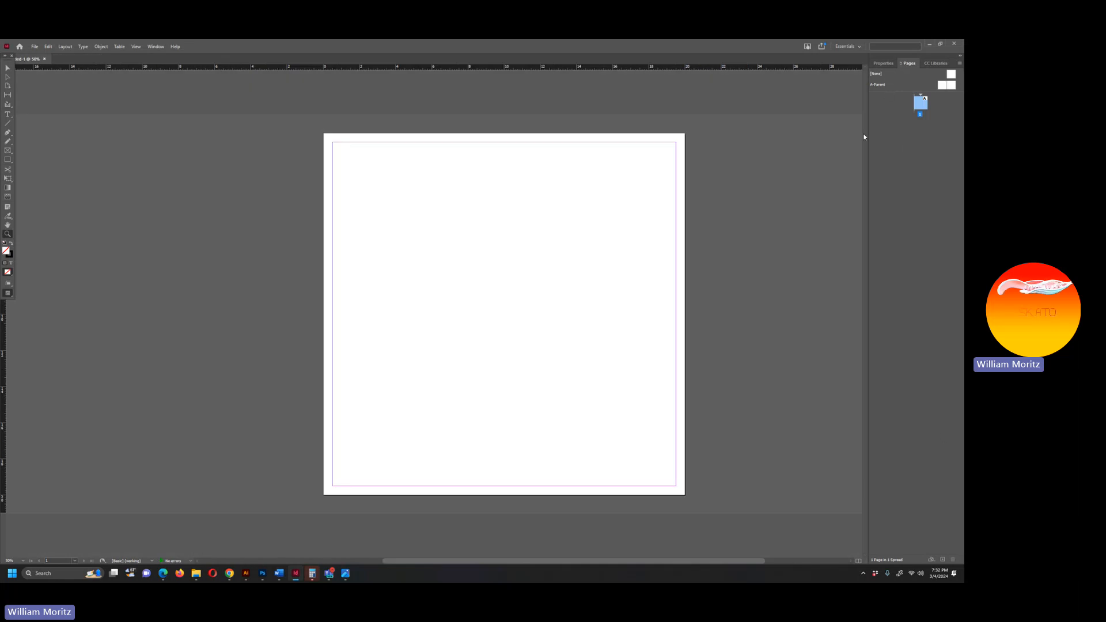
Float Pages and Properties as one shortened group beside the page and reduce CC Libraries to a narrow icon strip.
{"action": "left_click_drag", "start_coordinate": [910, 65], "coordinate": [744, 51]}
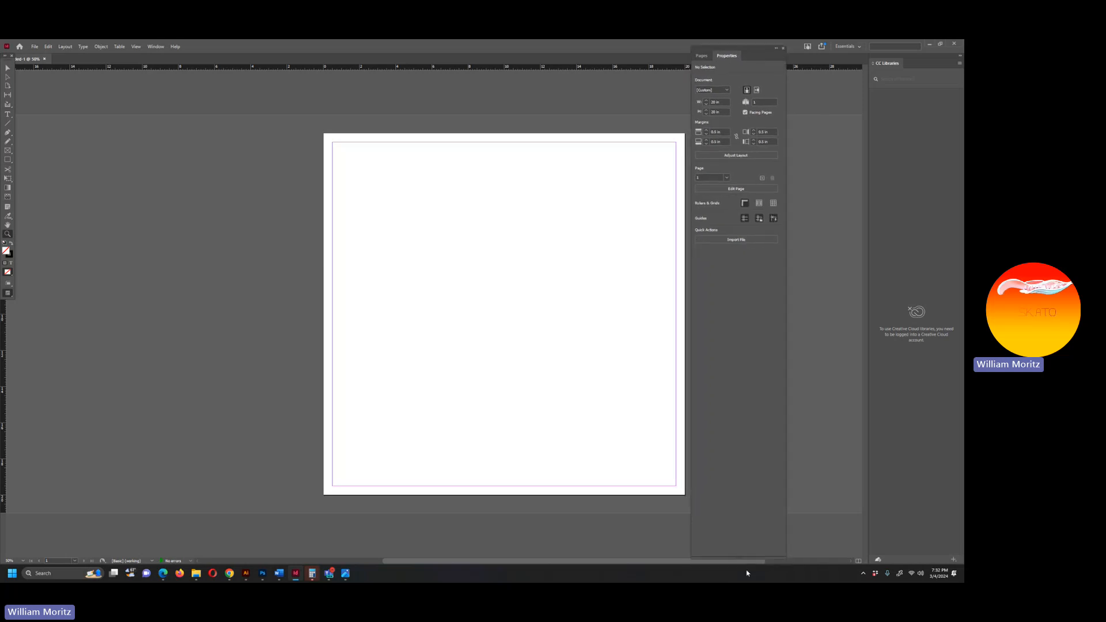
{"action": "left_click_drag", "start_coordinate": [745, 559], "coordinate": [735, 279]}
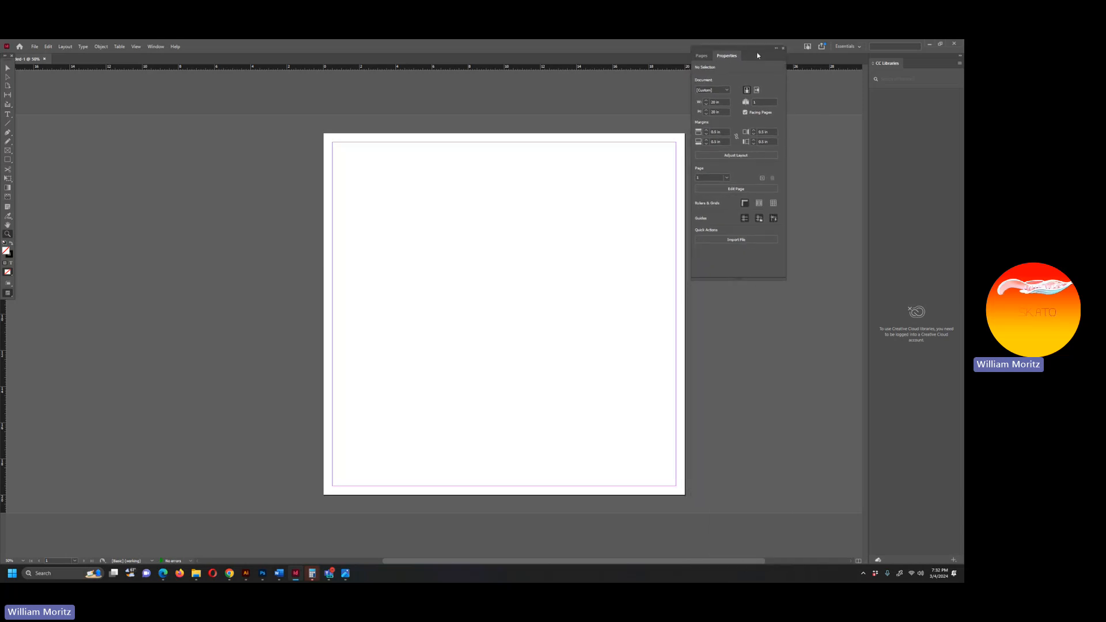
{"action": "left_click_drag", "start_coordinate": [758, 55], "coordinate": [808, 139]}
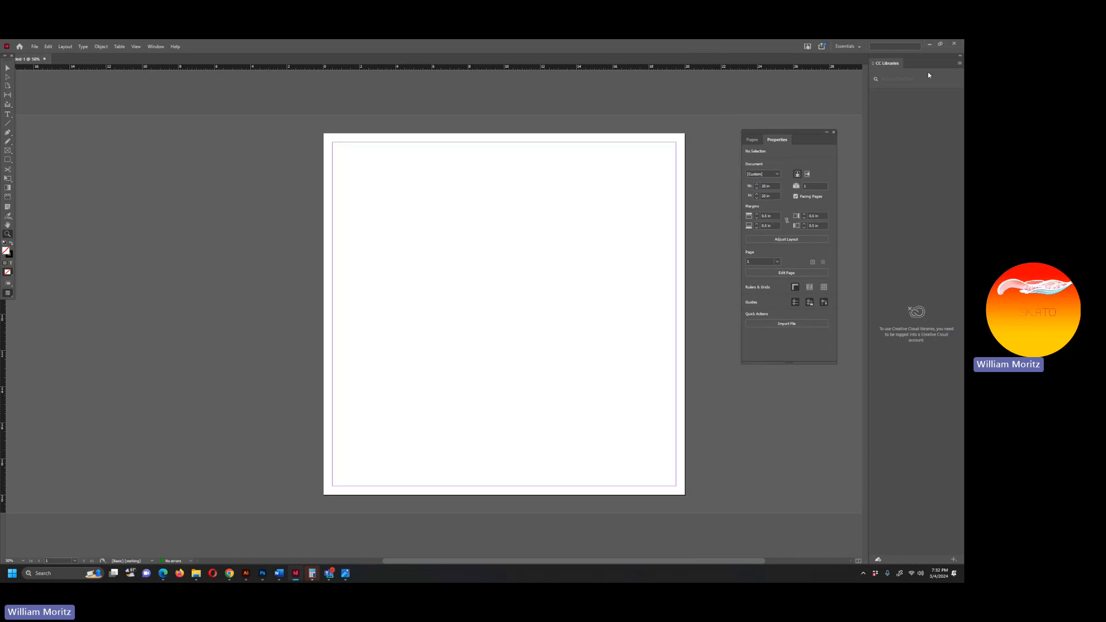
{"action": "left_click", "coordinate": [960, 56]}
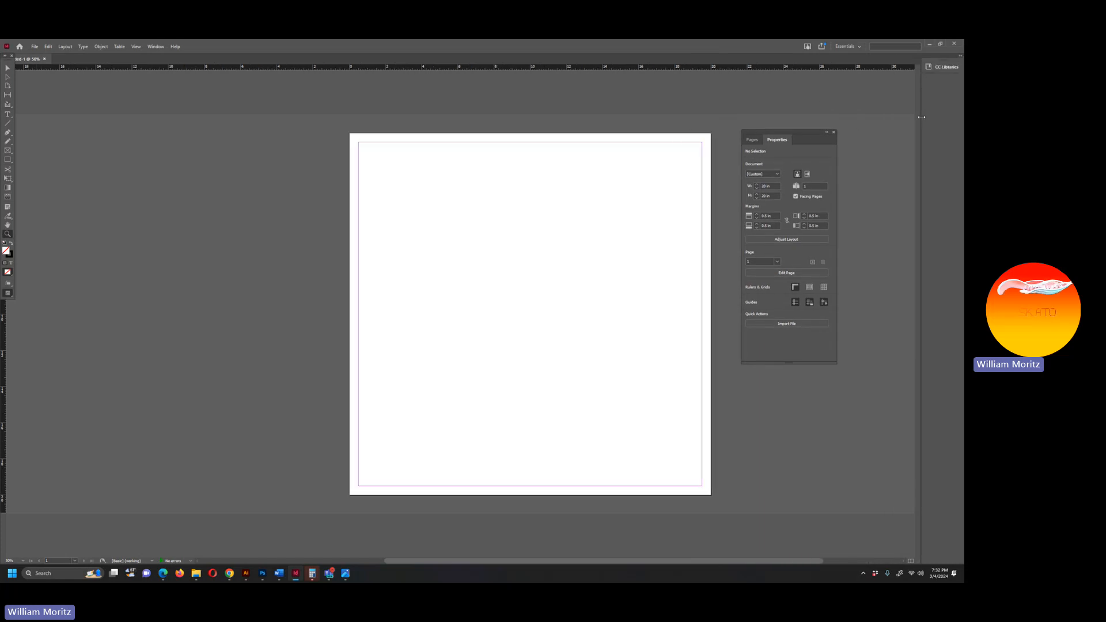
{"action": "left_click_drag", "start_coordinate": [921, 117], "coordinate": [951, 116]}
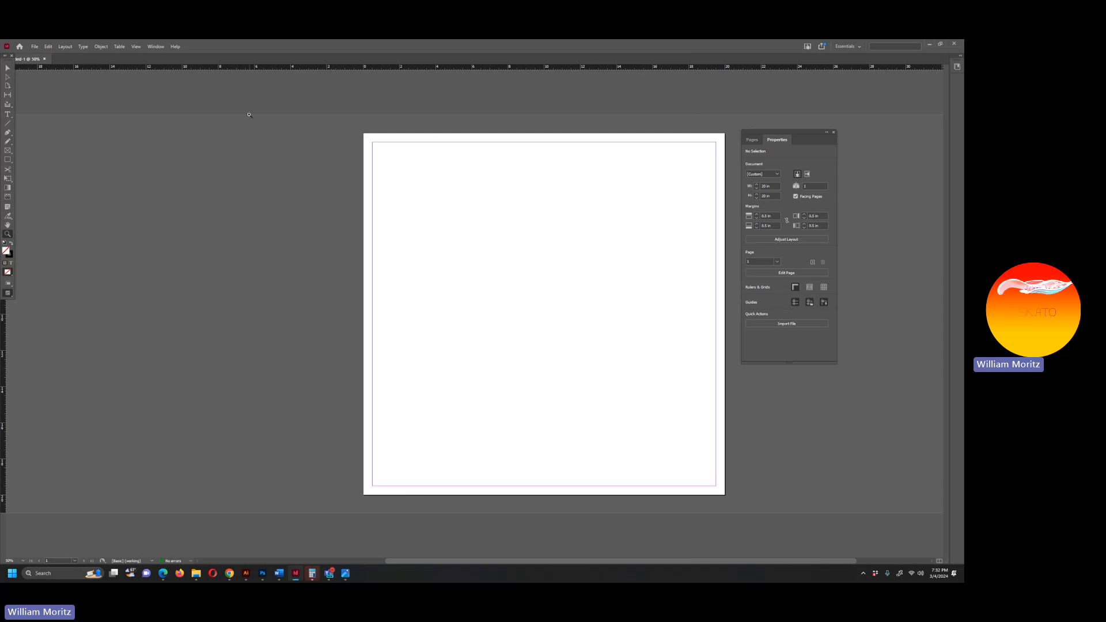
{"action": "key", "text": "w"}
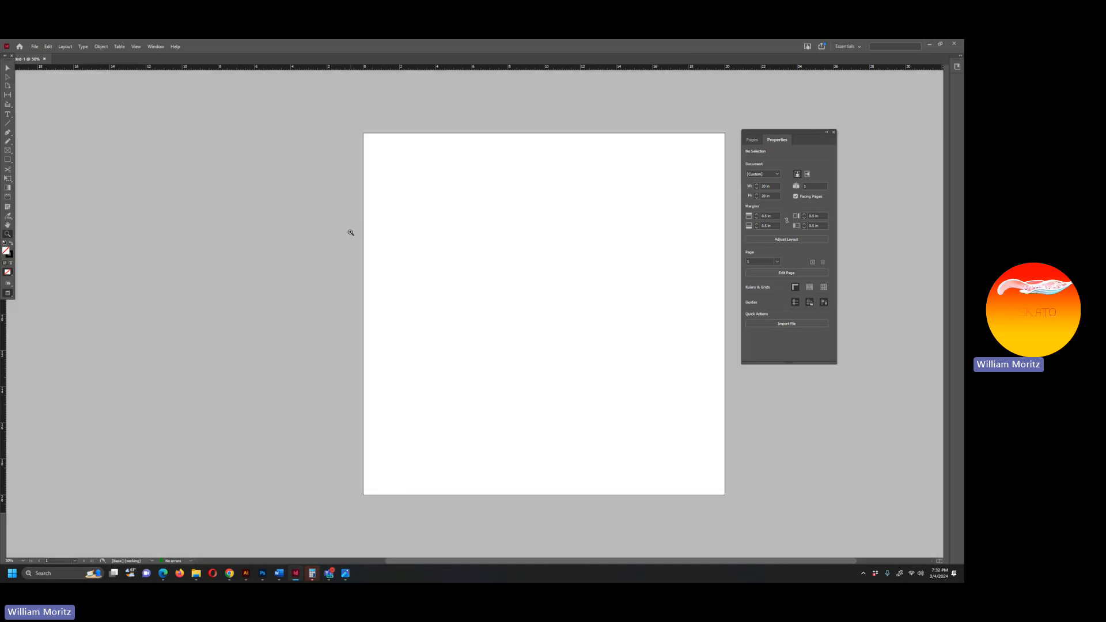
{"action": "key", "text": "w"}
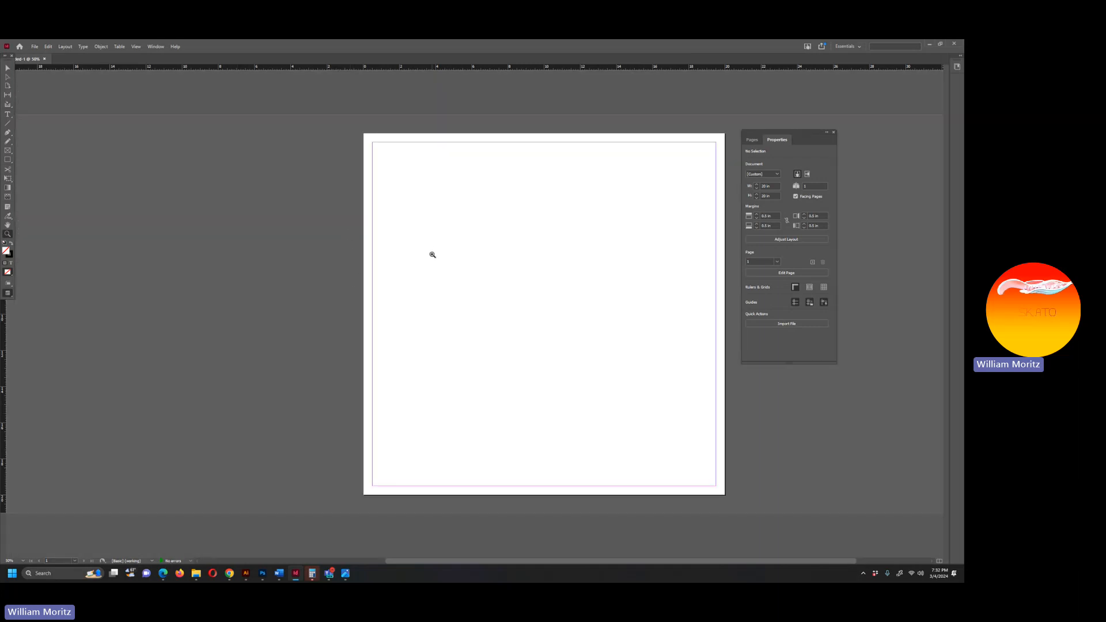
Change the workspace from Essentials to Typography.
{"action": "key", "text": "w"}
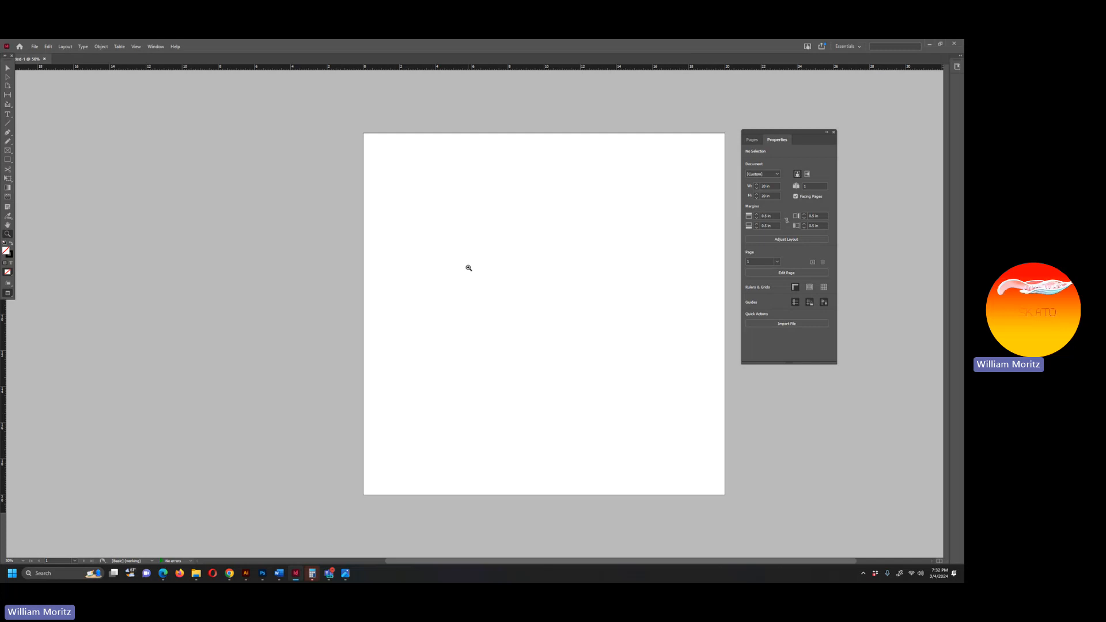
{"action": "key", "text": "w"}
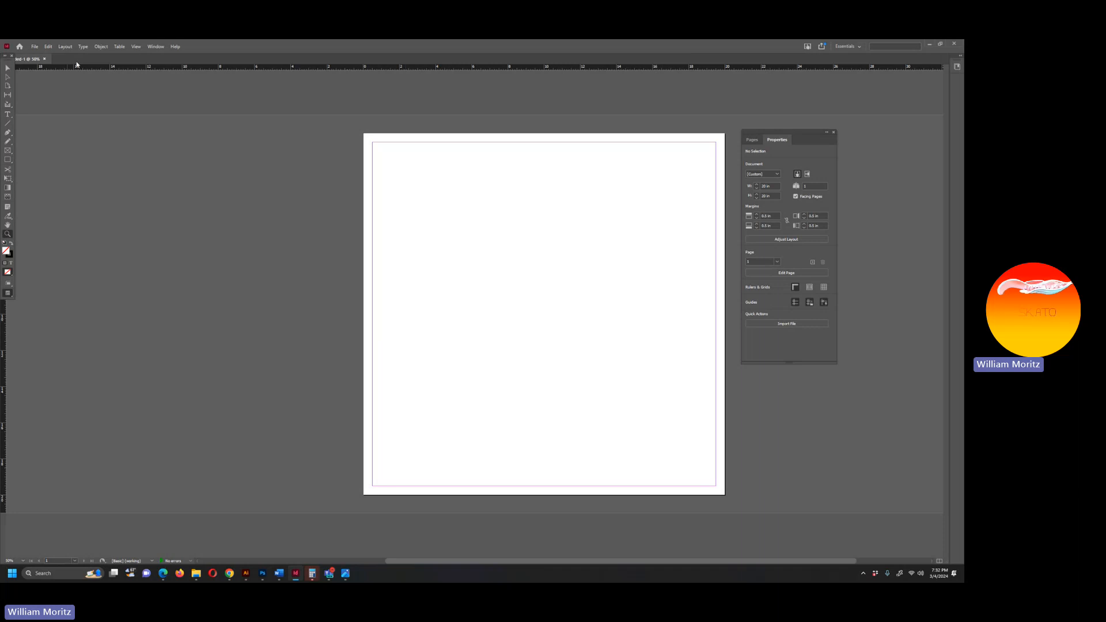
{"action": "left_click", "coordinate": [157, 49]}
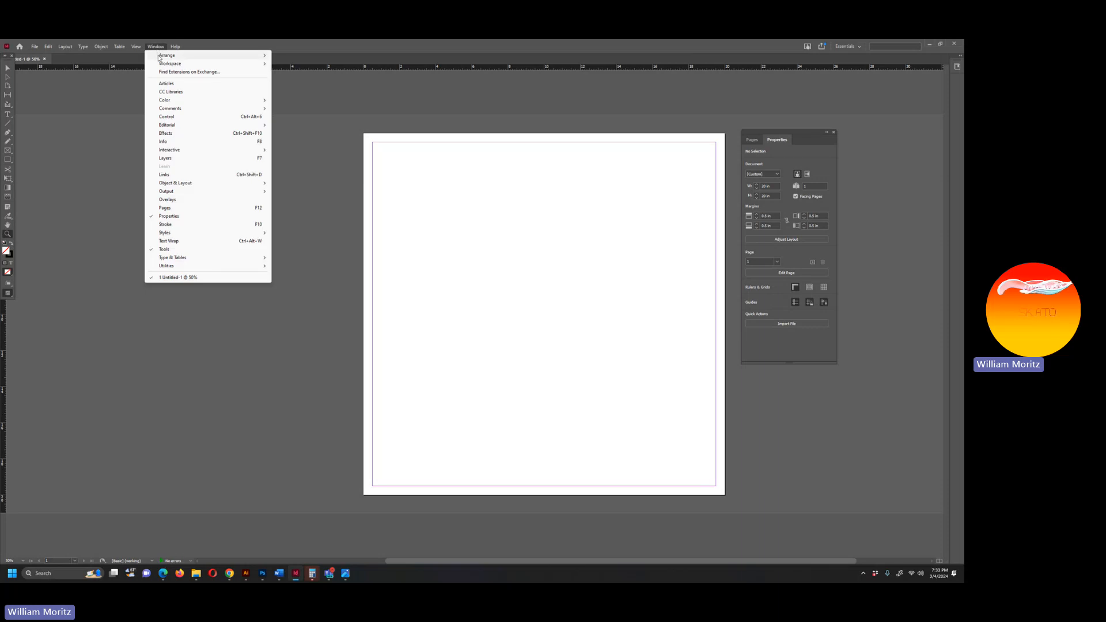
{"action": "mouse_move", "coordinate": [173, 56]}
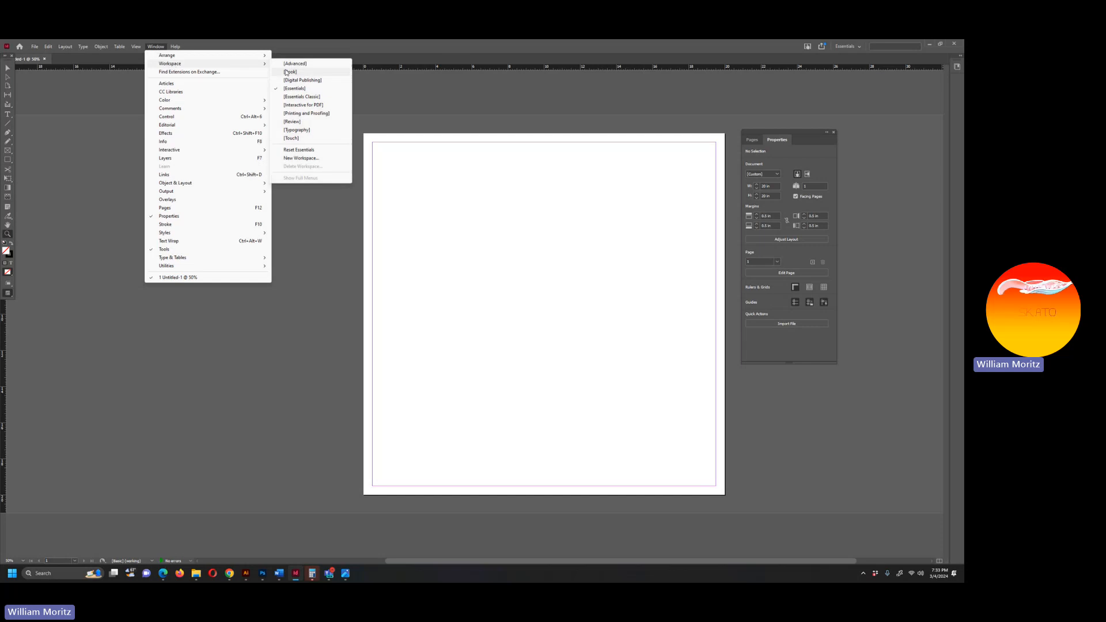
{"action": "left_click", "coordinate": [307, 132]}
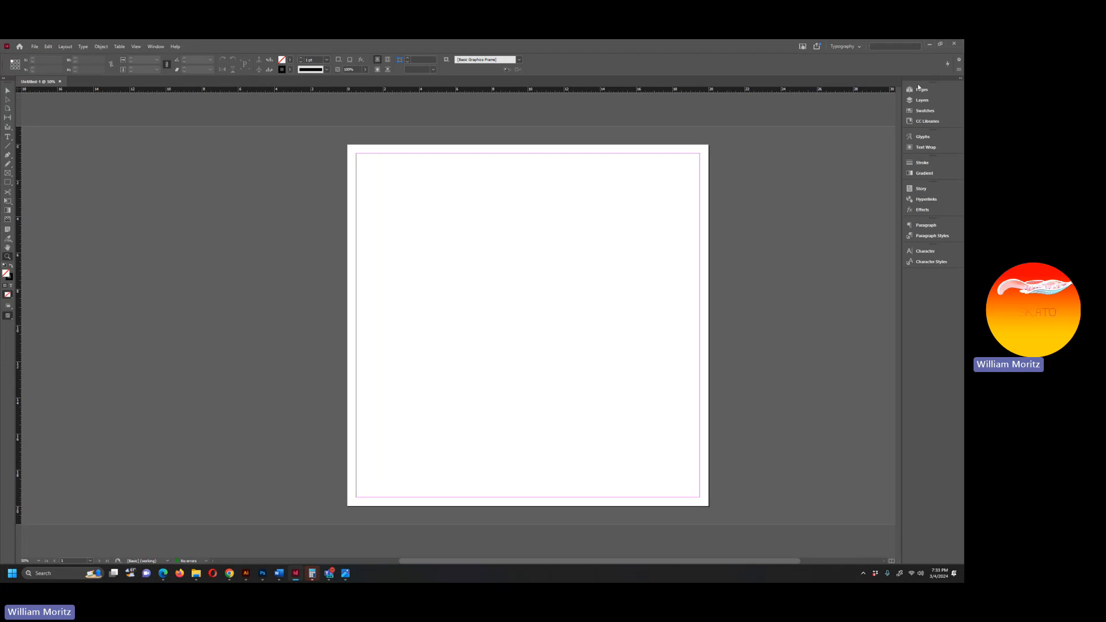
Float Pages and Layers as one group beside the page, with Layers in front and the whole page in view.
{"action": "left_click", "coordinate": [920, 89]}
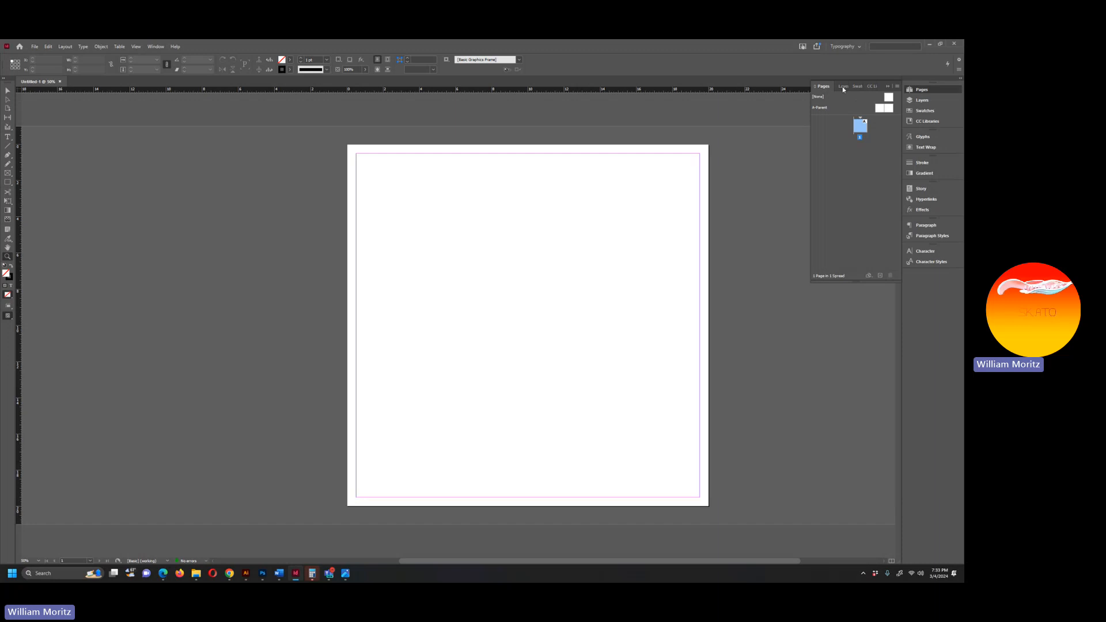
{"action": "left_click", "coordinate": [897, 86]}
{"action": "left_click", "coordinate": [674, 125]}
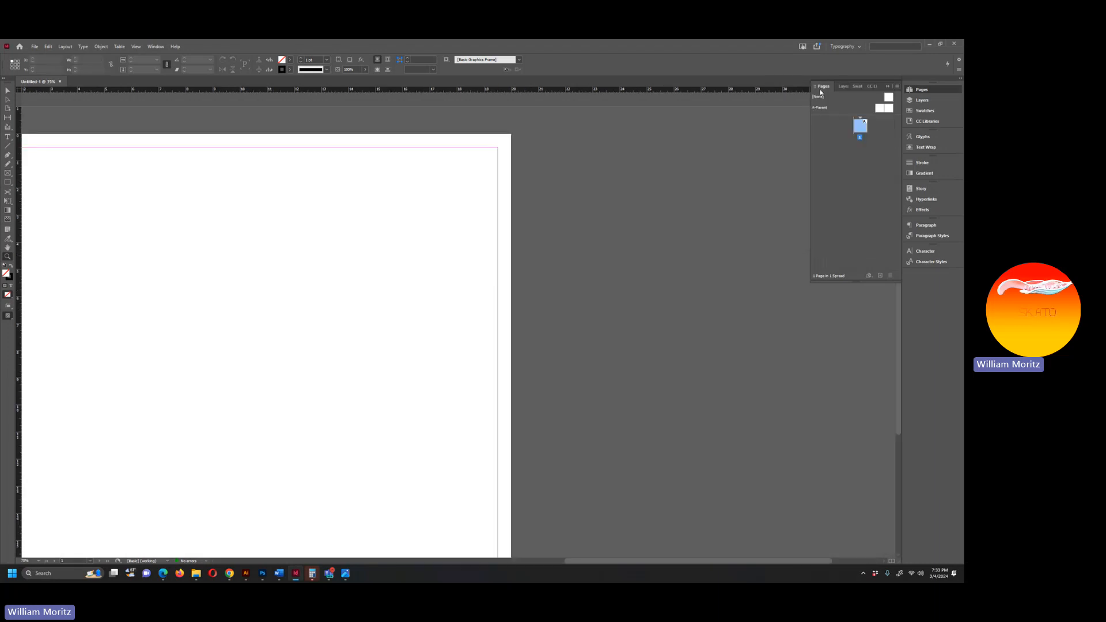
{"action": "left_click_drag", "start_coordinate": [823, 85], "coordinate": [658, 149]}
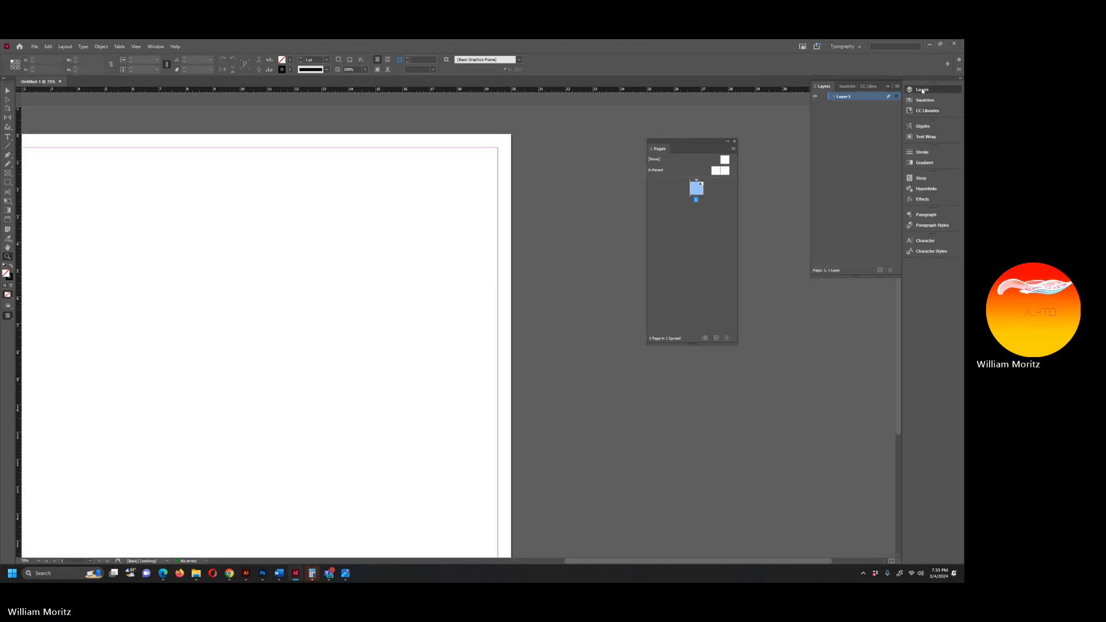
{"action": "left_click_drag", "start_coordinate": [922, 90], "coordinate": [671, 159]}
{"action": "left_click_drag", "start_coordinate": [676, 347], "coordinate": [813, 106]}
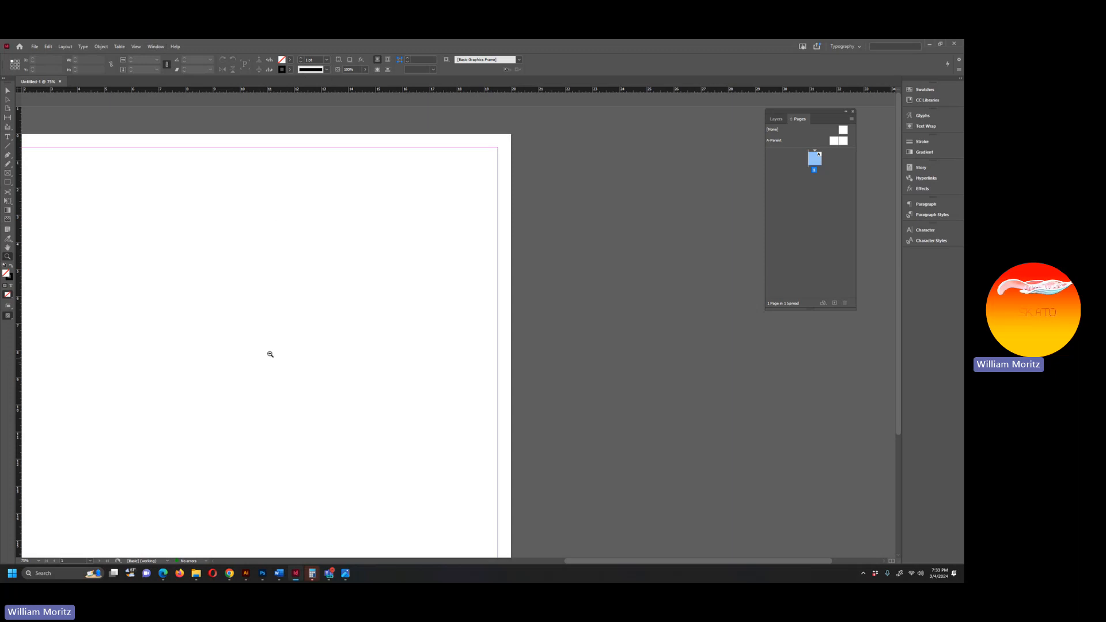
{"action": "left_click", "coordinate": [270, 354], "text": "alt"}
{"action": "key", "text": "v"}
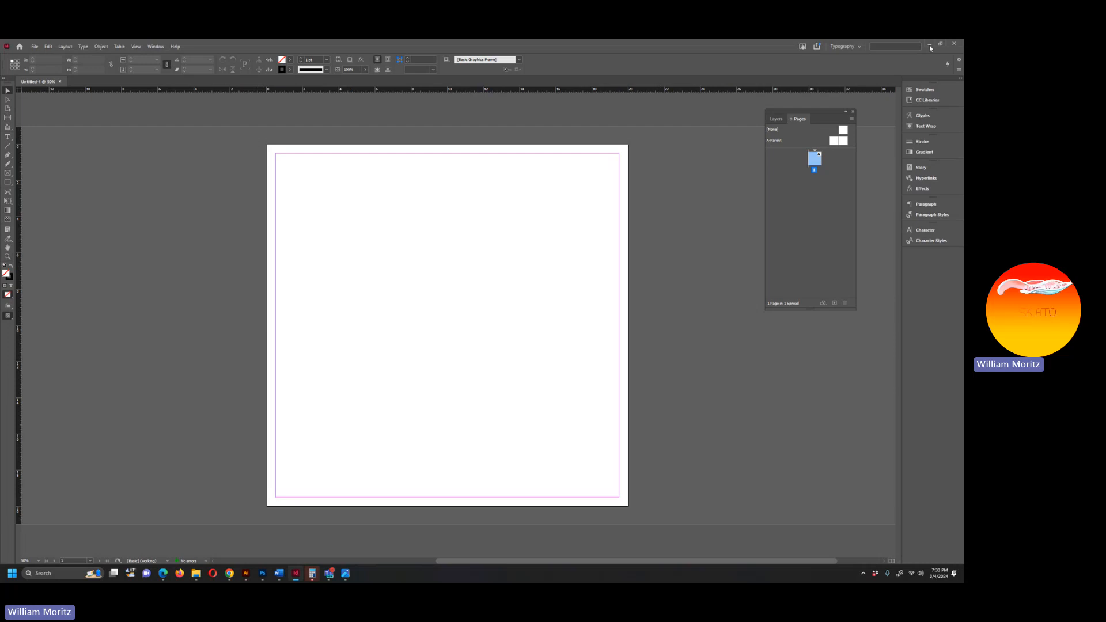
{"action": "left_click_drag", "start_coordinate": [818, 118], "coordinate": [796, 125]}
{"action": "left_click", "coordinate": [756, 126]}
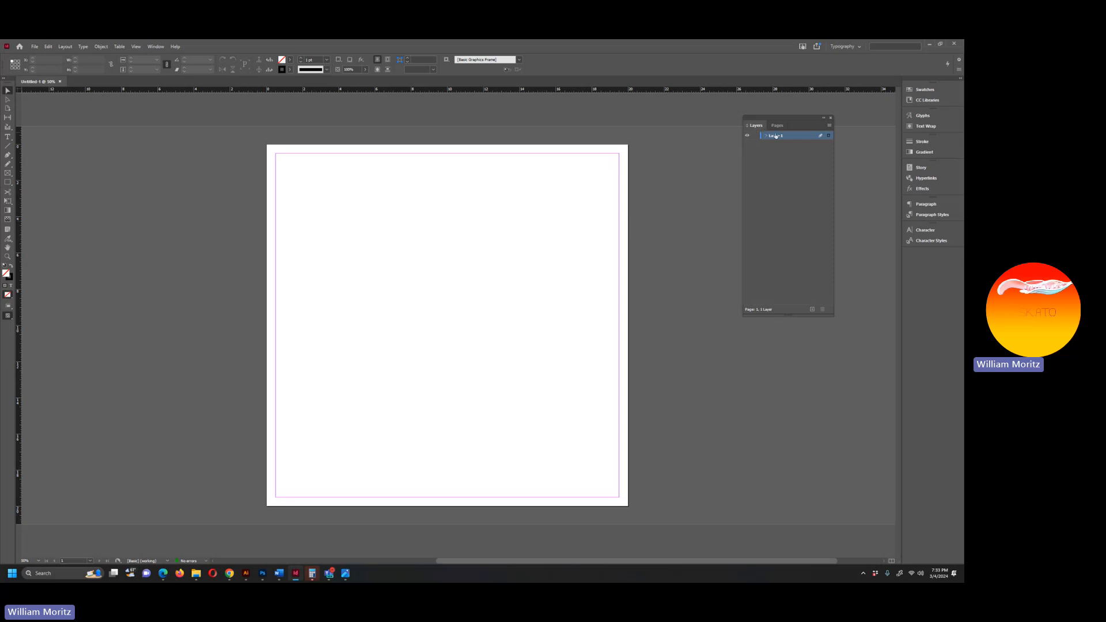
Place Top10_Movies.jpg from the Paraguay_5Facts folder on the page and scale it down to about 34.5 in wide.
{"action": "left_click", "coordinate": [34, 47]}
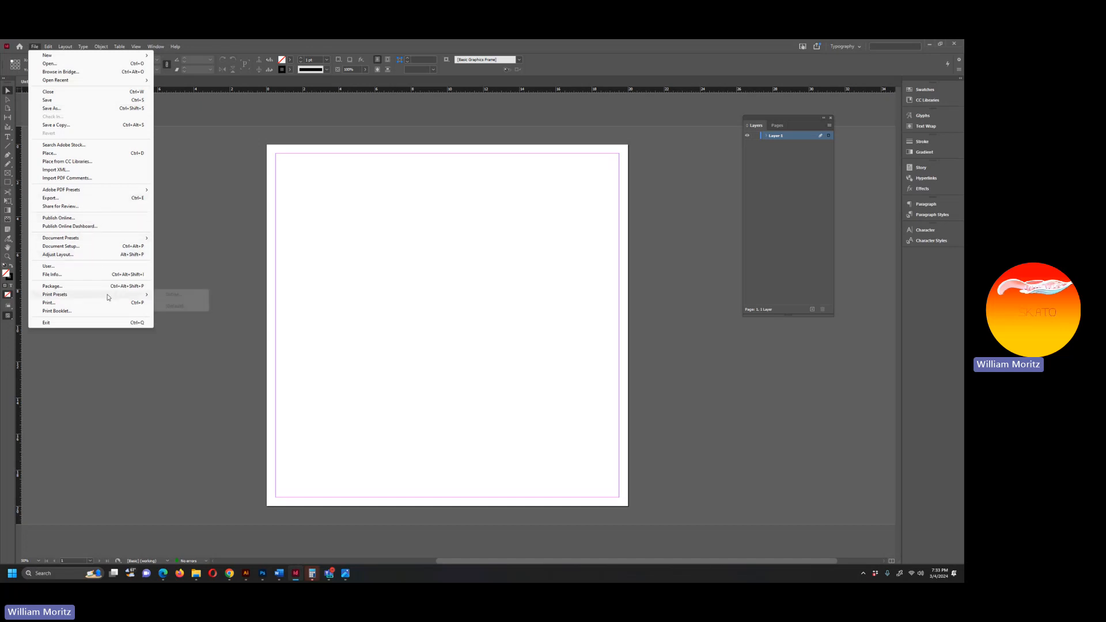
{"action": "left_click", "coordinate": [103, 152]}
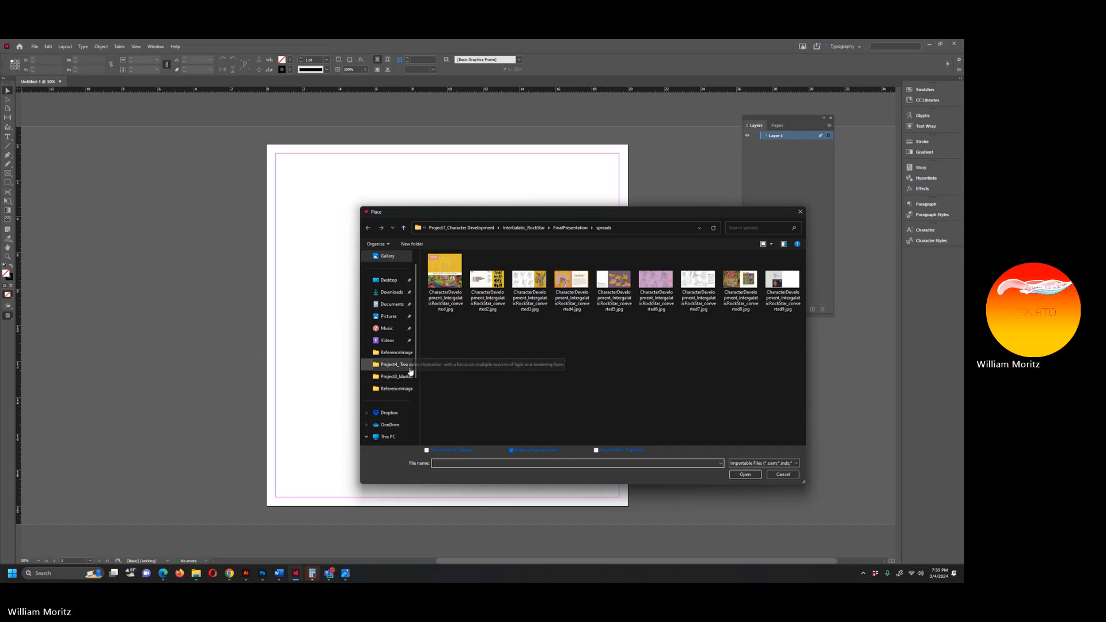
{"action": "left_click", "coordinate": [407, 389]}
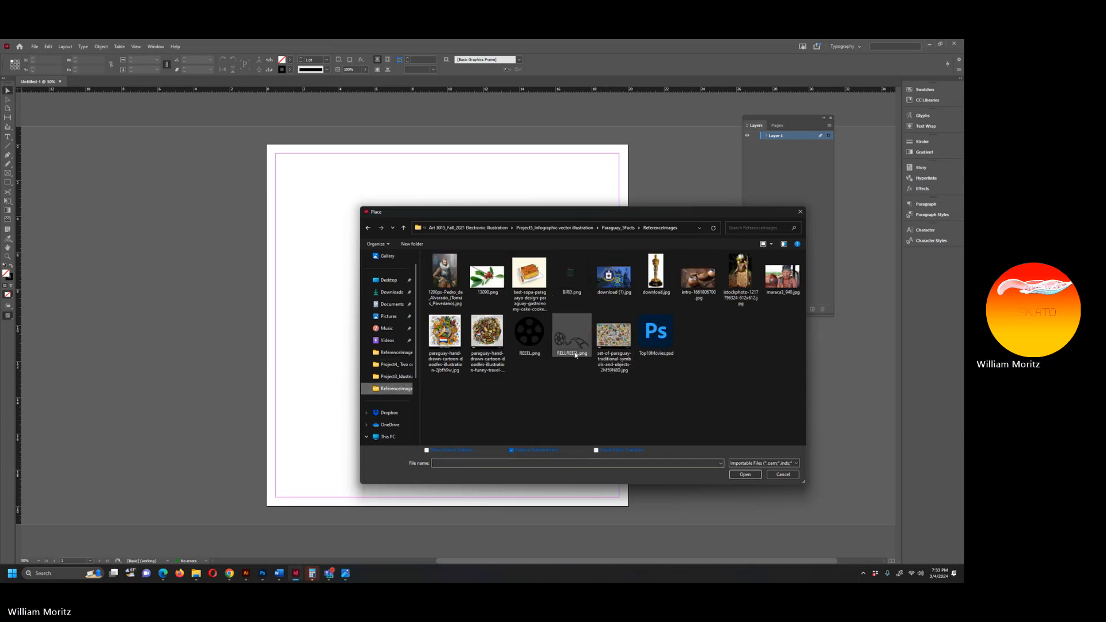
{"action": "left_click", "coordinate": [620, 228]}
{"action": "left_click", "coordinate": [461, 302]}
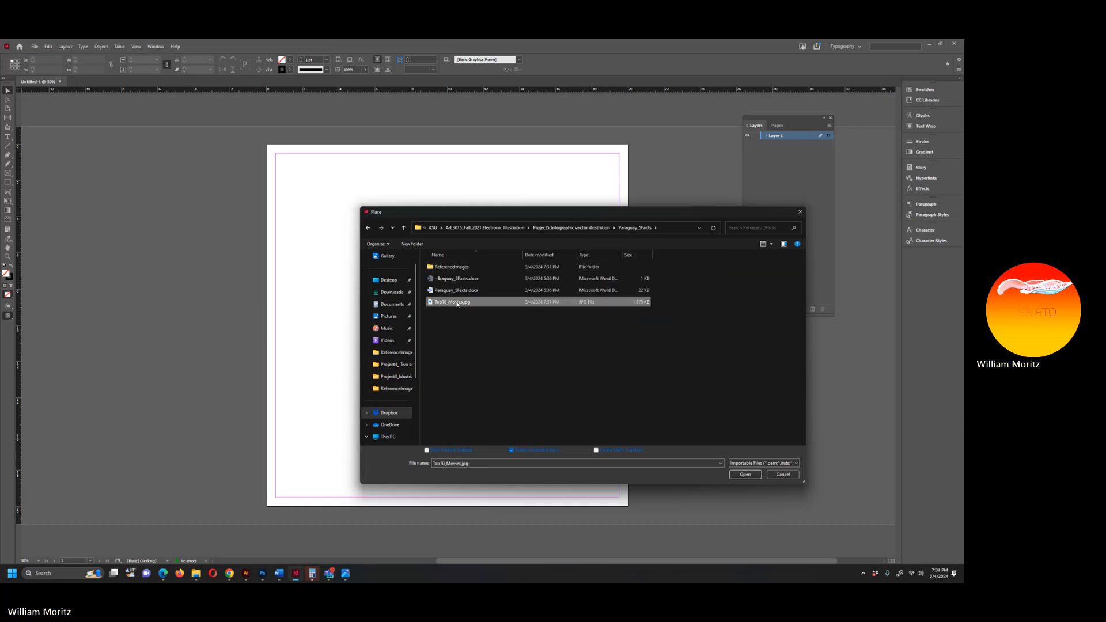
{"action": "left_click", "coordinate": [754, 476]}
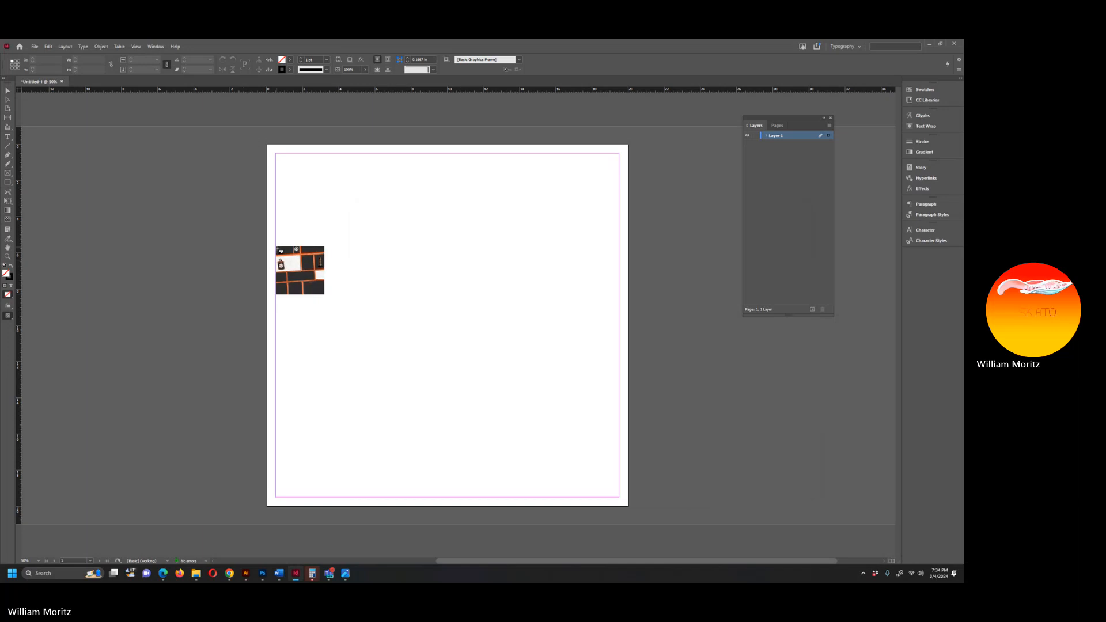
{"action": "left_click", "coordinate": [275, 246]}
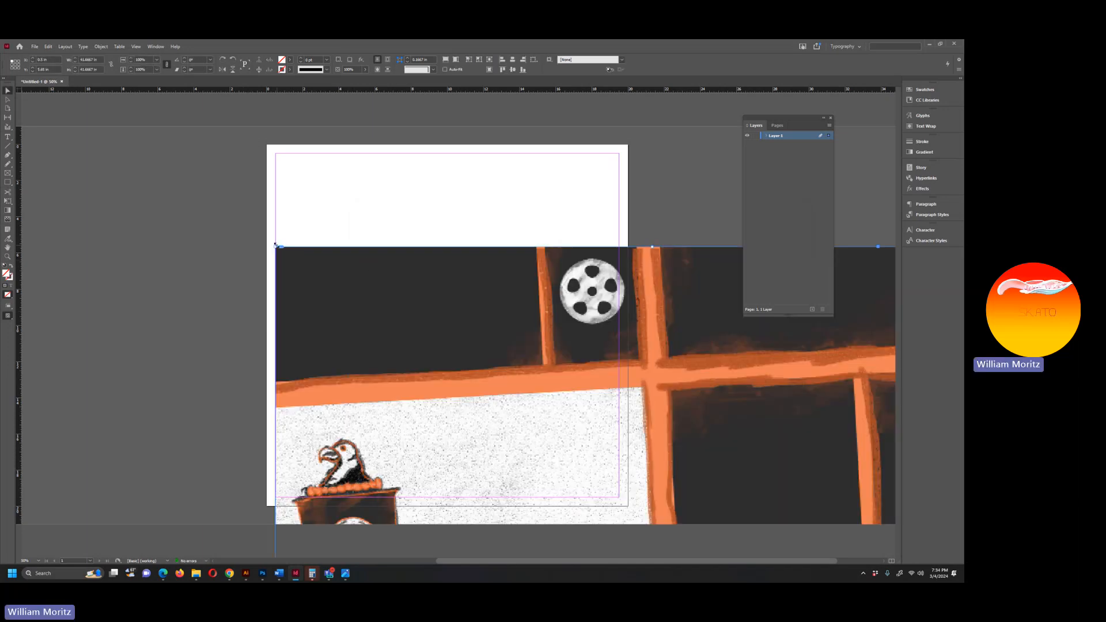
{"action": "left_click_drag", "start_coordinate": [275, 247], "coordinate": [387, 197]}
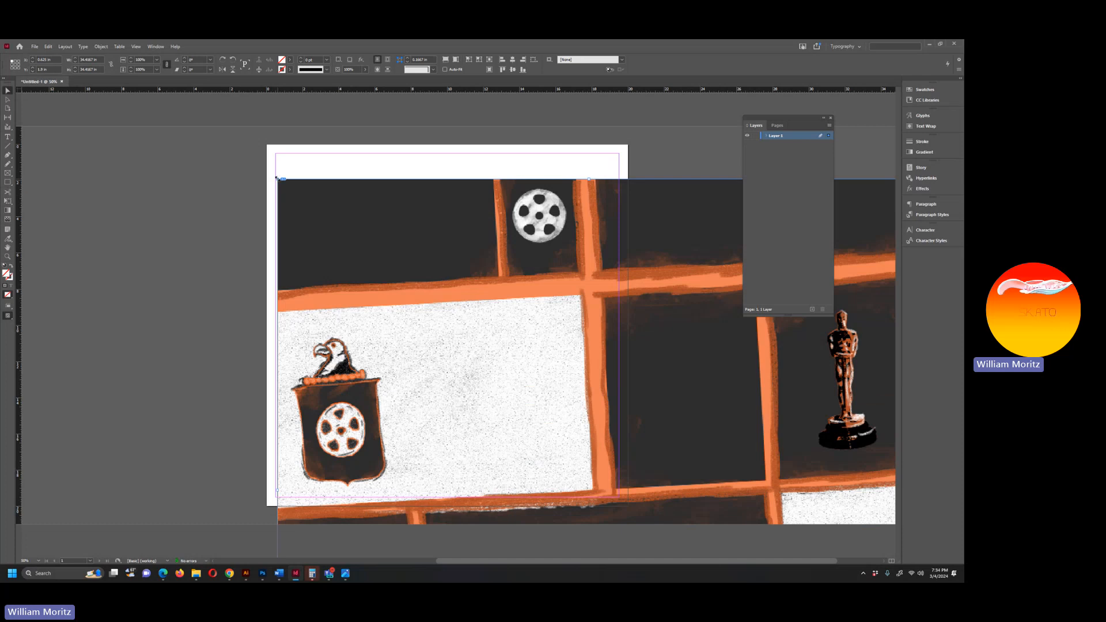
{"action": "left_click_drag", "start_coordinate": [277, 179], "coordinate": [589, 369]}
{"action": "left_click_drag", "start_coordinate": [569, 389], "coordinate": [333, 148]}
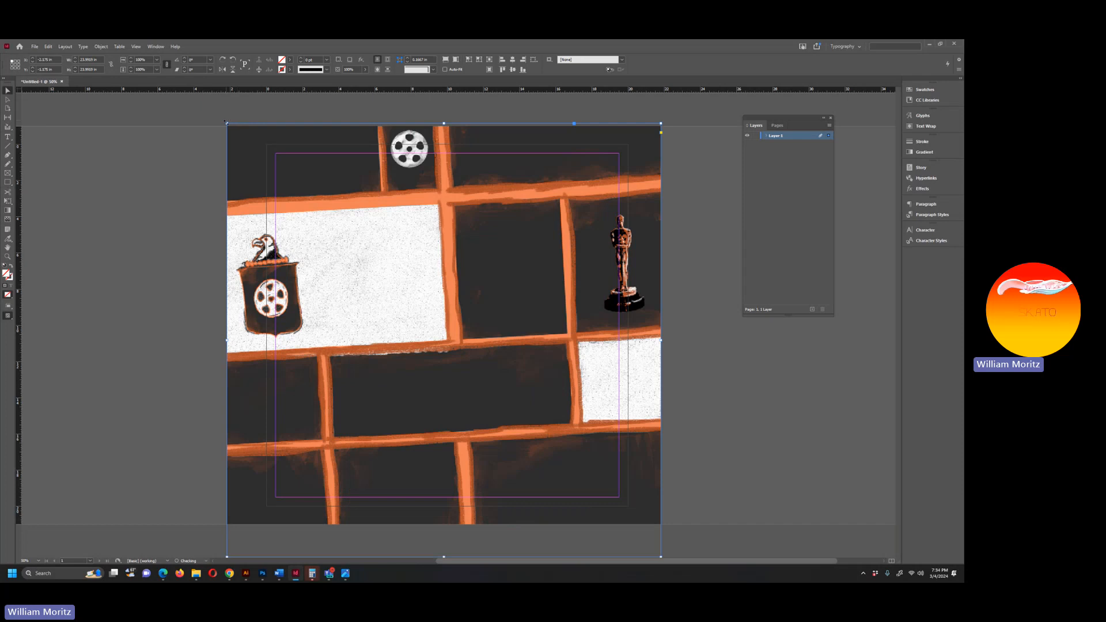
{"action": "left_click_drag", "start_coordinate": [227, 123], "coordinate": [536, 251]}
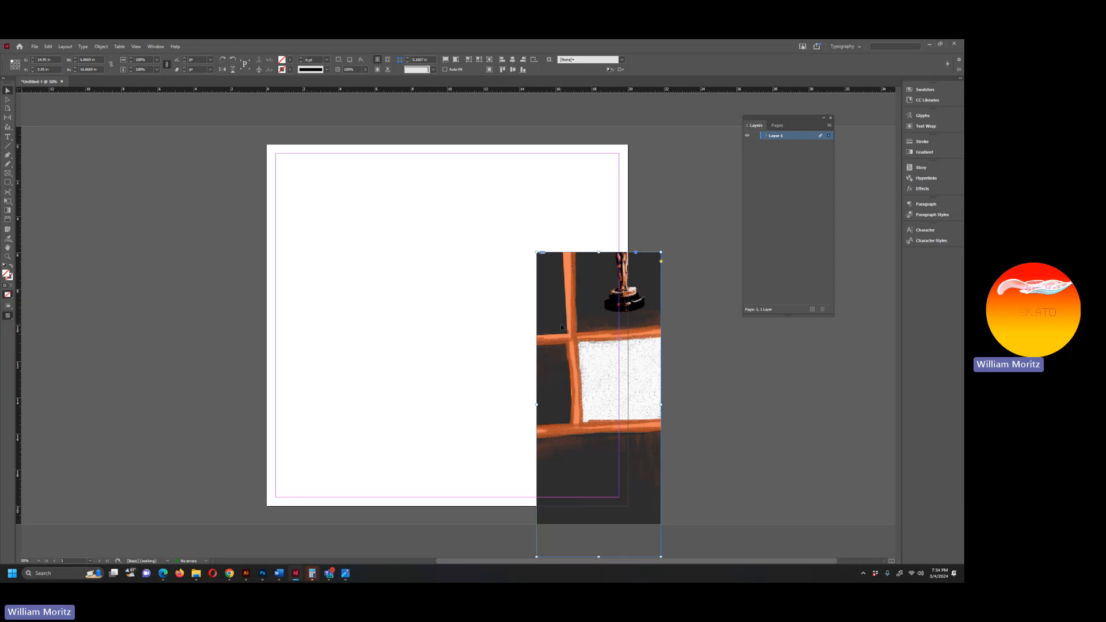
{"action": "key", "text": "ctrl+z"}
{"action": "left_click_drag", "start_coordinate": [444, 323], "coordinate": [524, 339]}
{"action": "left_click_drag", "start_coordinate": [303, 362], "coordinate": [528, 359]}
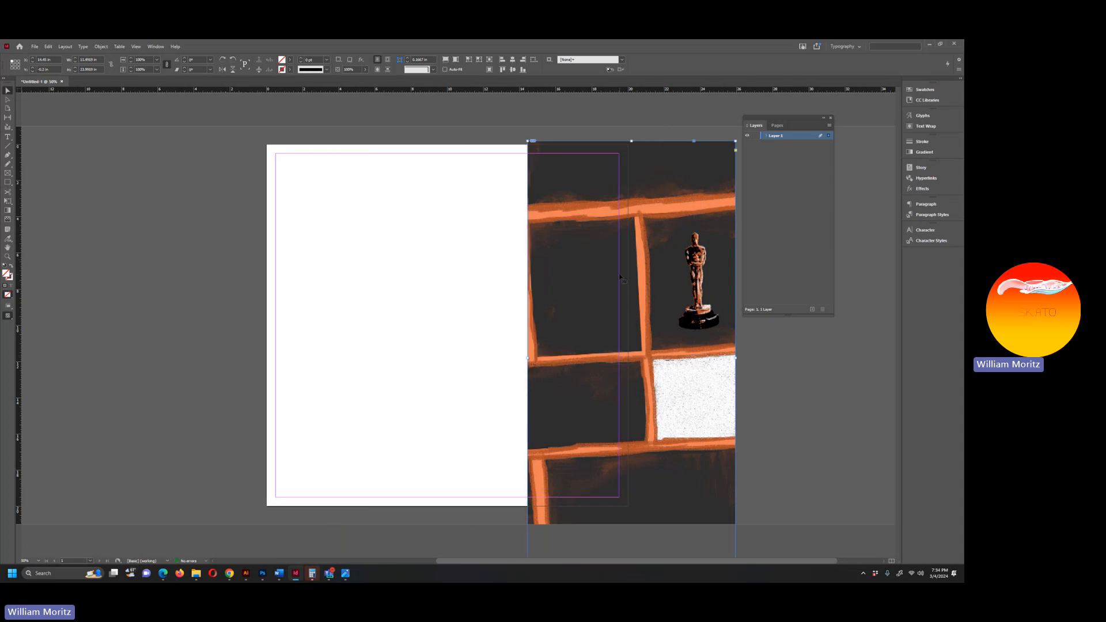
{"action": "key", "text": "ctrl+z"}
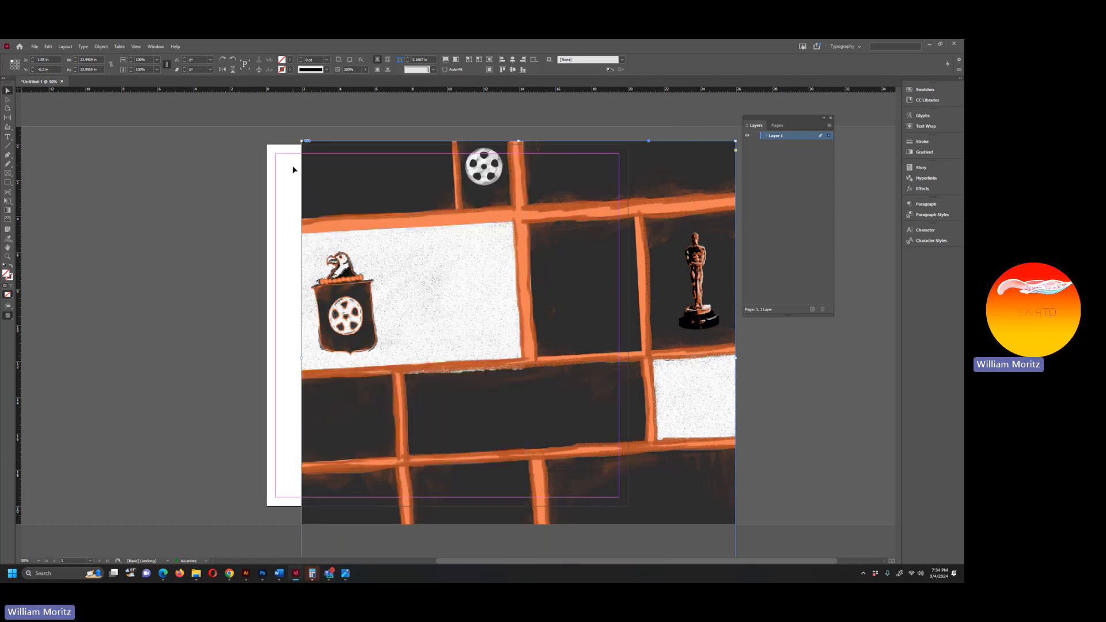
{"action": "key", "text": "ctrl+z"}
{"action": "key", "text": "ctrl+z"}
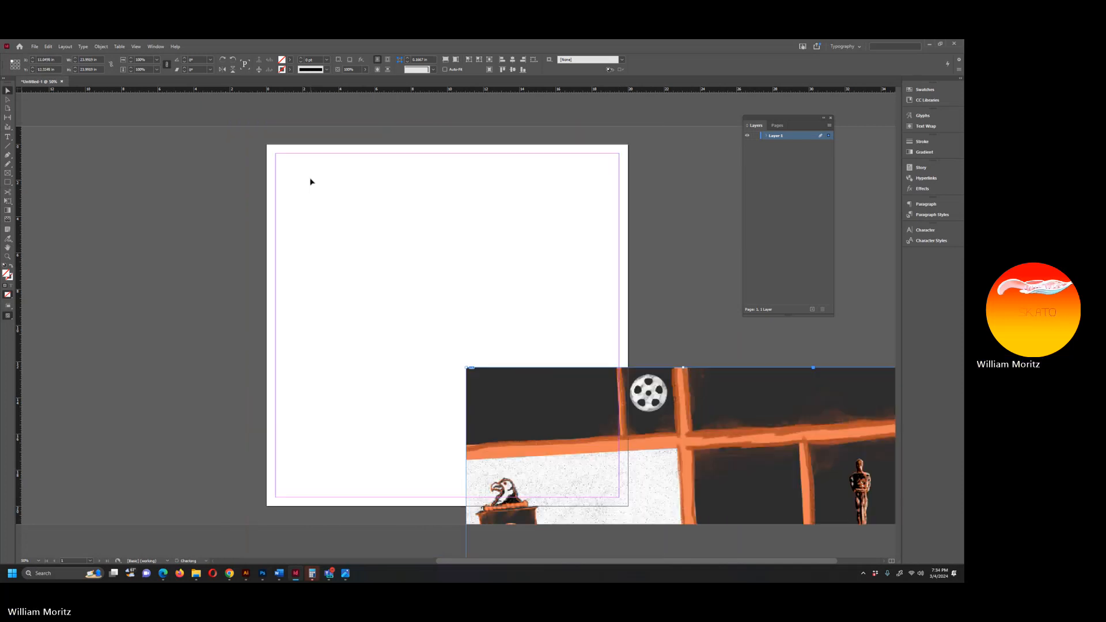
{"action": "key", "text": "ctrl+z"}
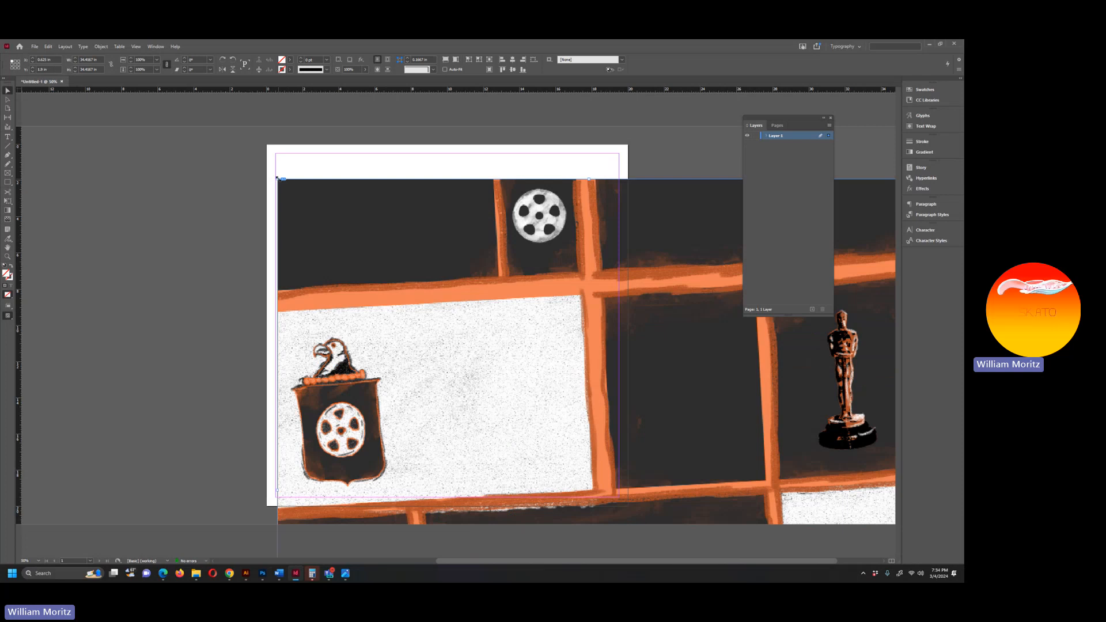
Align the placed image with the page's upper-left corner and scale it to fill the whole page, viewed in preview mode.
{"action": "key", "text": "ctrl+z"}
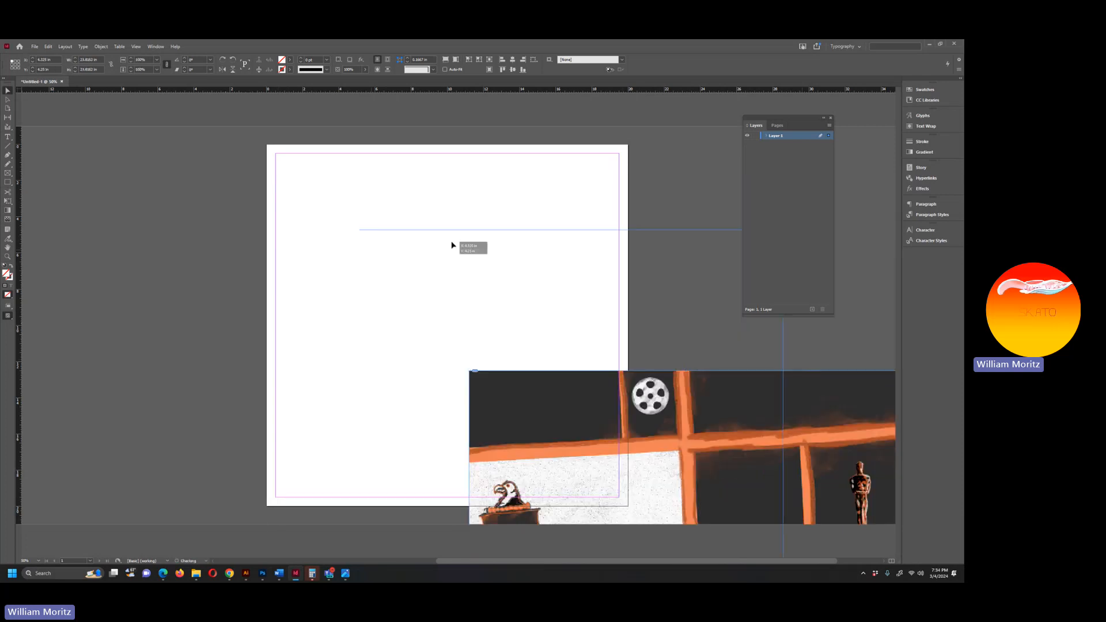
{"action": "key", "text": "ctrl+z"}
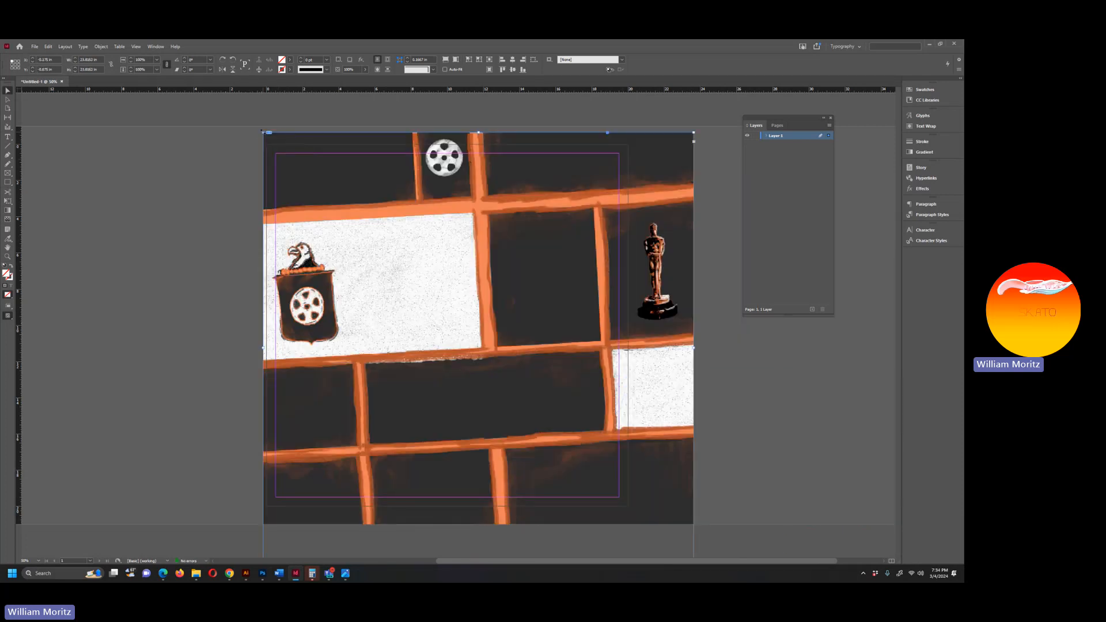
{"action": "key", "text": "ctrl+z"}
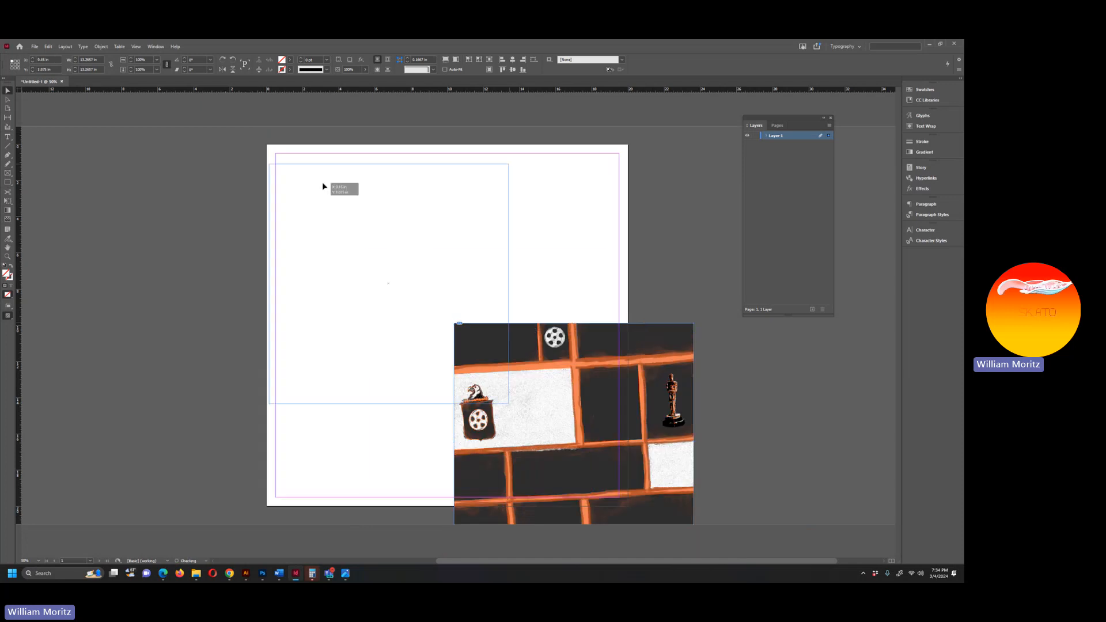
{"action": "left_click_drag", "start_coordinate": [323, 186], "coordinate": [321, 166]}
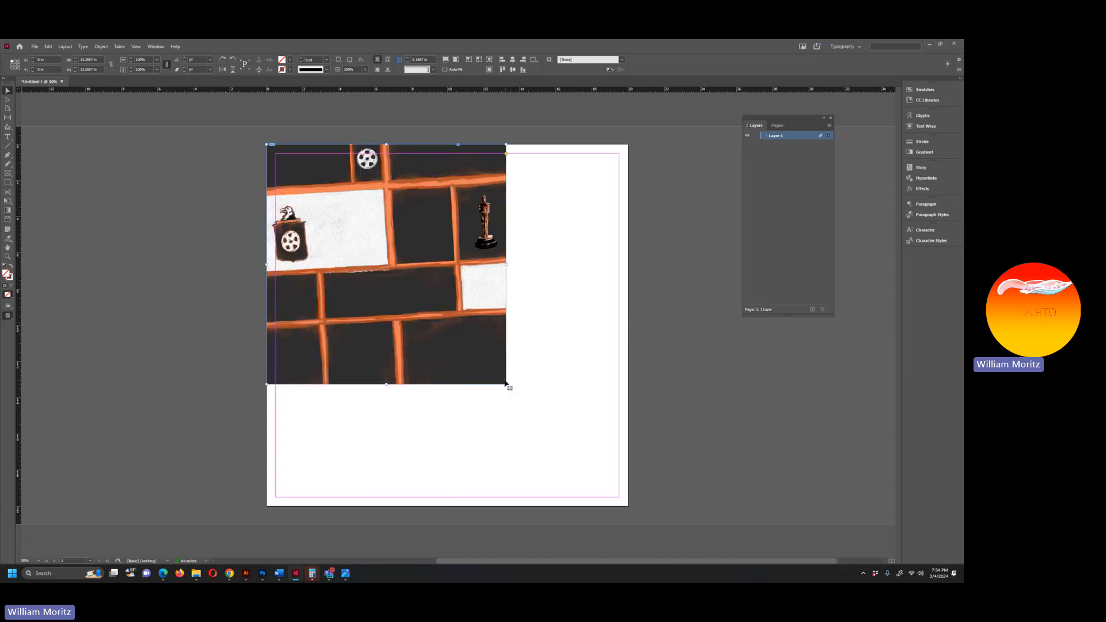
{"action": "left_click_drag", "start_coordinate": [505, 384], "coordinate": [629, 505]}
{"action": "left_click", "coordinate": [695, 322]}
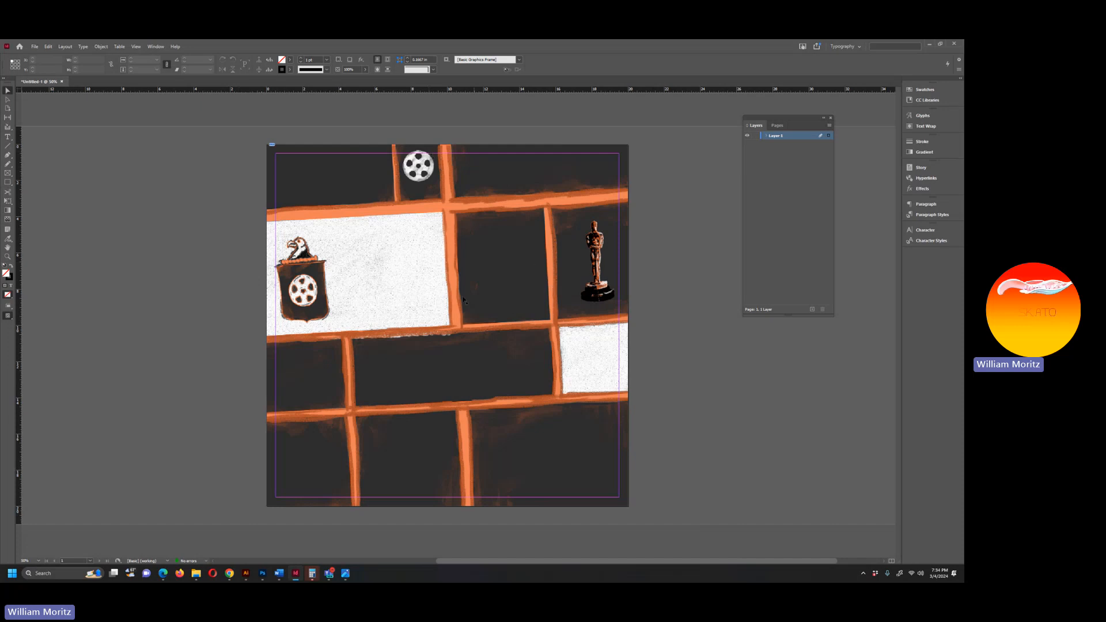
{"action": "key", "text": "w"}
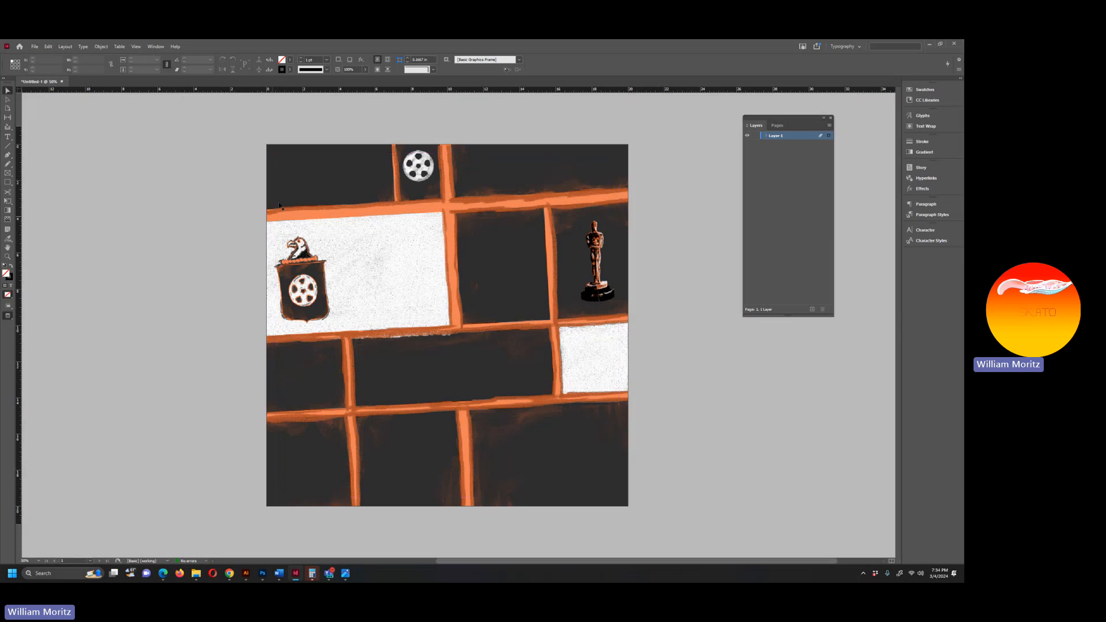
Lock the background image's layer and add a new layer above it, with the Layers group moved closer to the page.
{"action": "left_click", "coordinate": [755, 137]}
{"action": "left_click", "coordinate": [812, 309]}
{"action": "left_click_drag", "start_coordinate": [784, 117], "coordinate": [747, 154]}
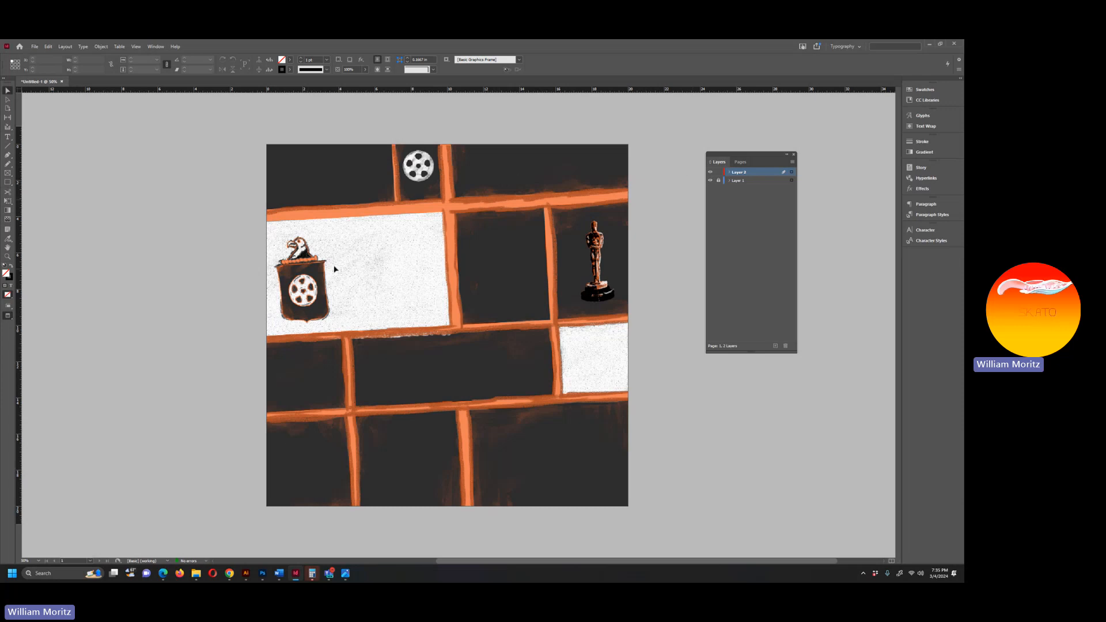
Switch to Chrome, view the Revista CinePop magazine spread on Behance as a typography reference, and return to InDesign.
{"action": "left_click", "coordinate": [295, 578]}
{"action": "left_click", "coordinate": [295, 577]}
{"action": "left_click", "coordinate": [232, 576]}
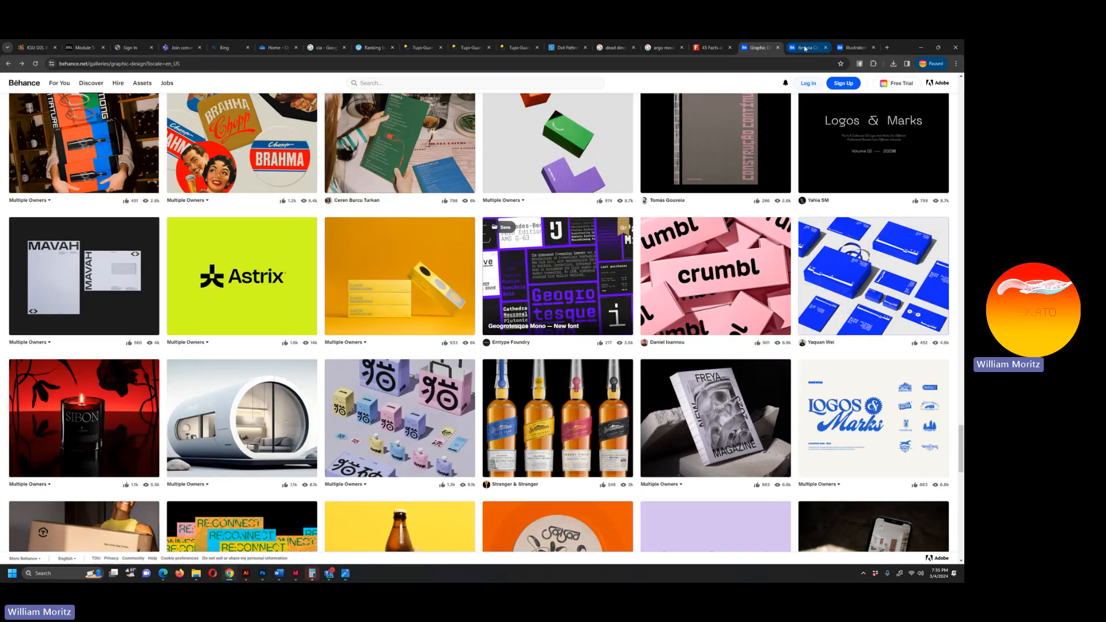
{"action": "left_click", "coordinate": [804, 48]}
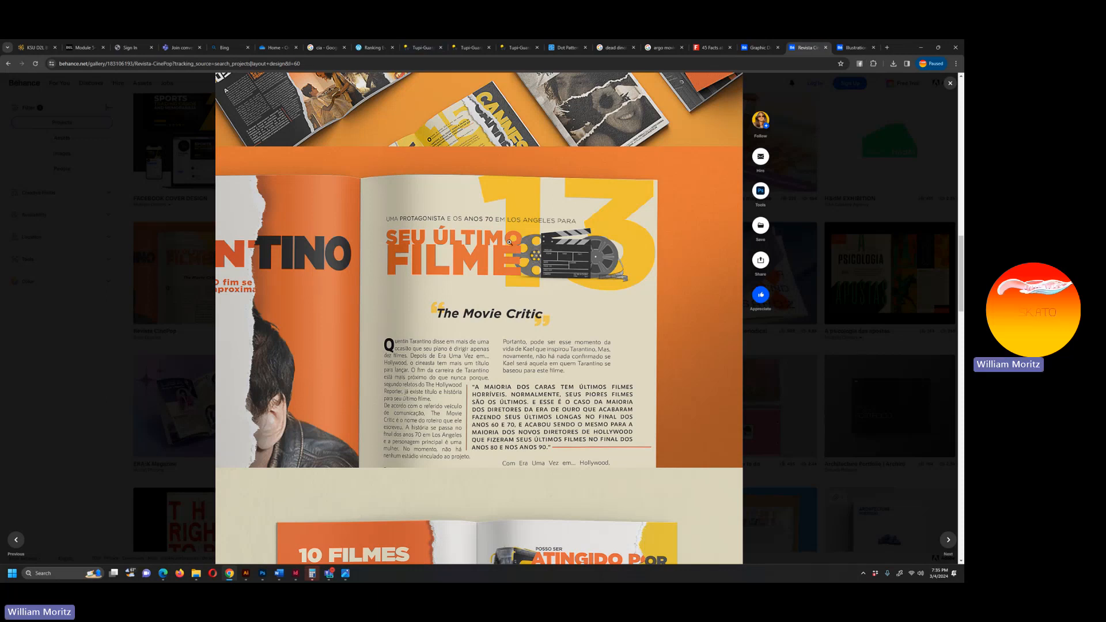
{"action": "left_click", "coordinate": [921, 47]}
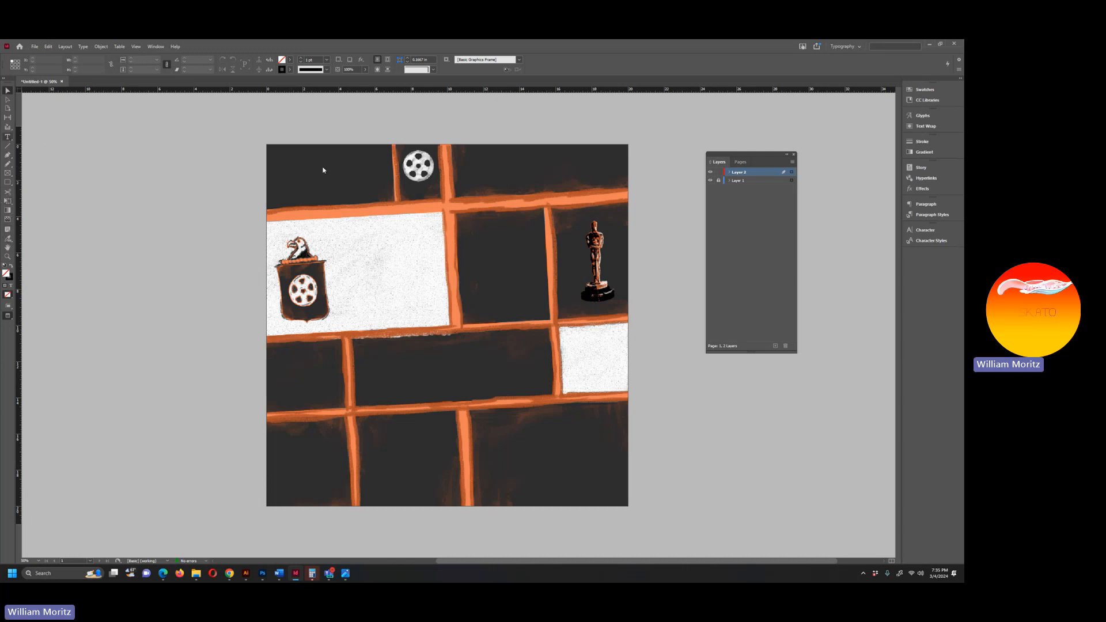
Add the text TOP 10 MOVIES in a frame in the upper-left dark block and fill it with orange sampled from the artwork.
{"action": "key", "text": "t"}
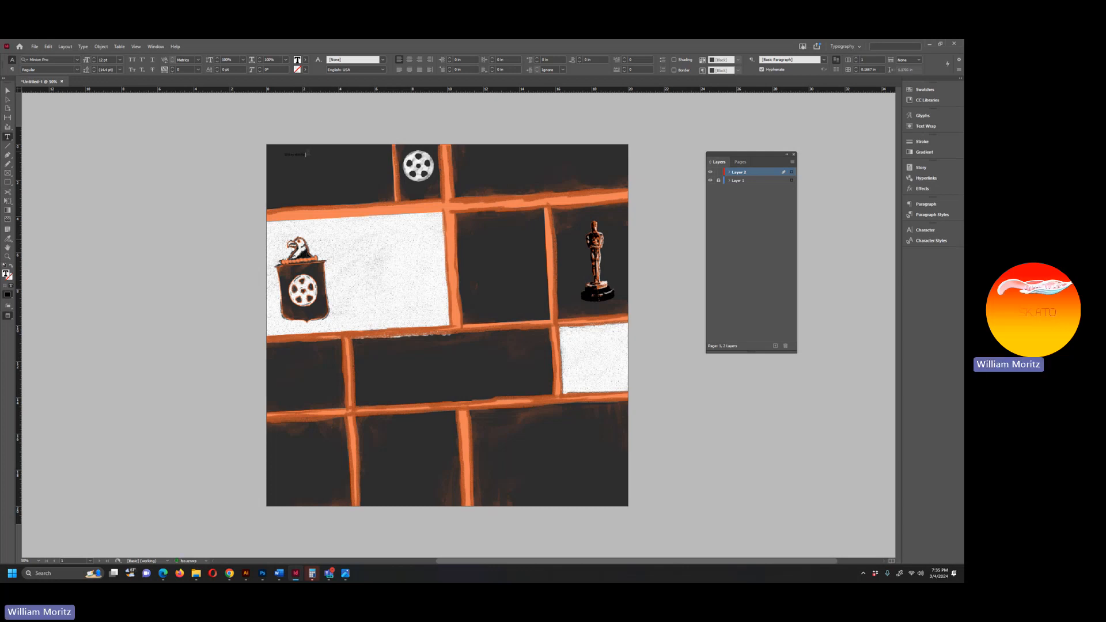
{"action": "left_click_drag", "start_coordinate": [309, 154], "coordinate": [2, 225]}
{"action": "left_click", "coordinate": [8, 238]}
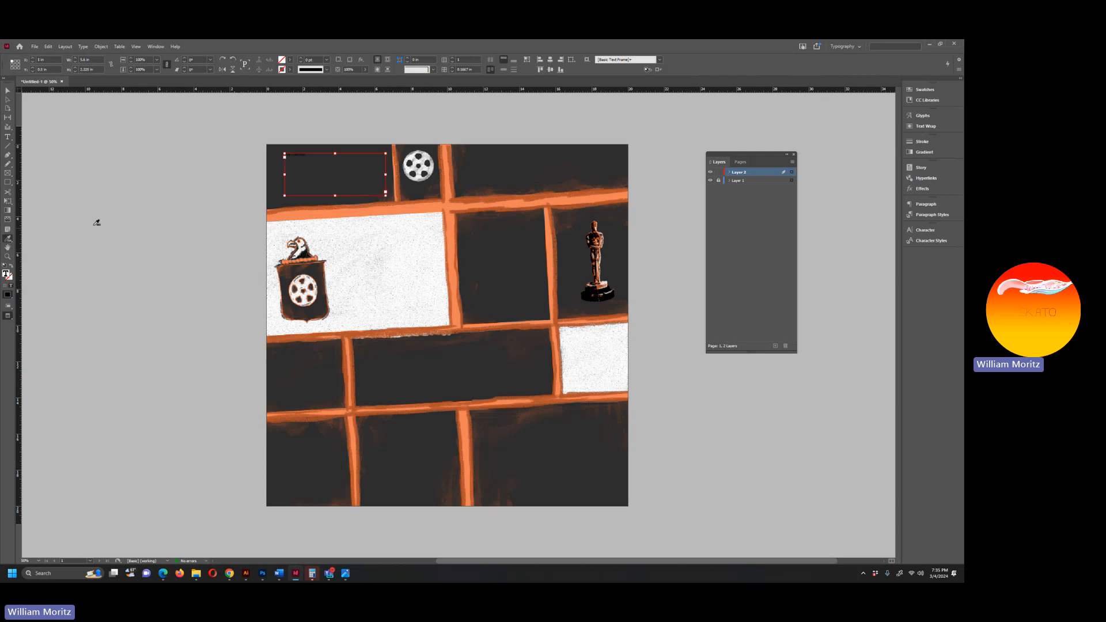
{"action": "left_click", "coordinate": [348, 339]}
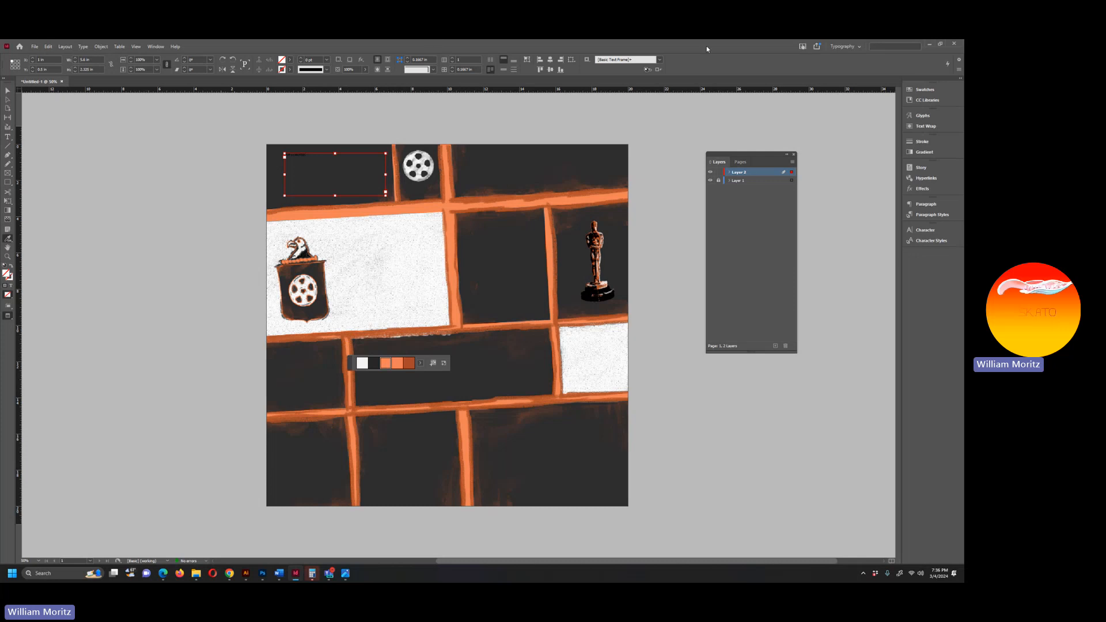
{"action": "left_click", "coordinate": [291, 70]}
{"action": "left_click", "coordinate": [8, 280]}
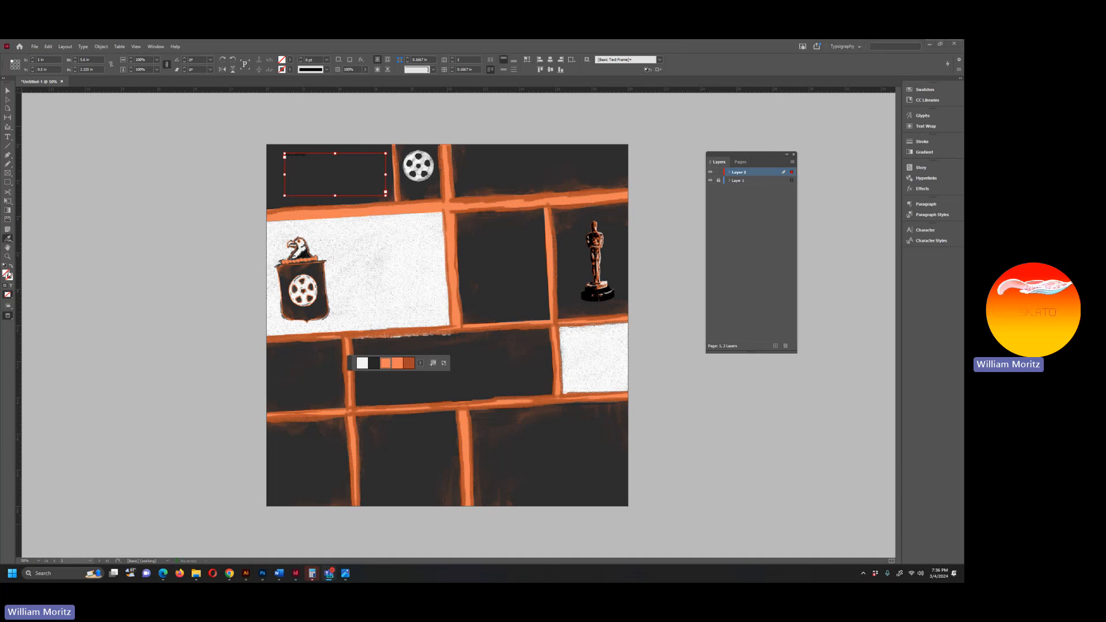
{"action": "left_click", "coordinate": [288, 155]}
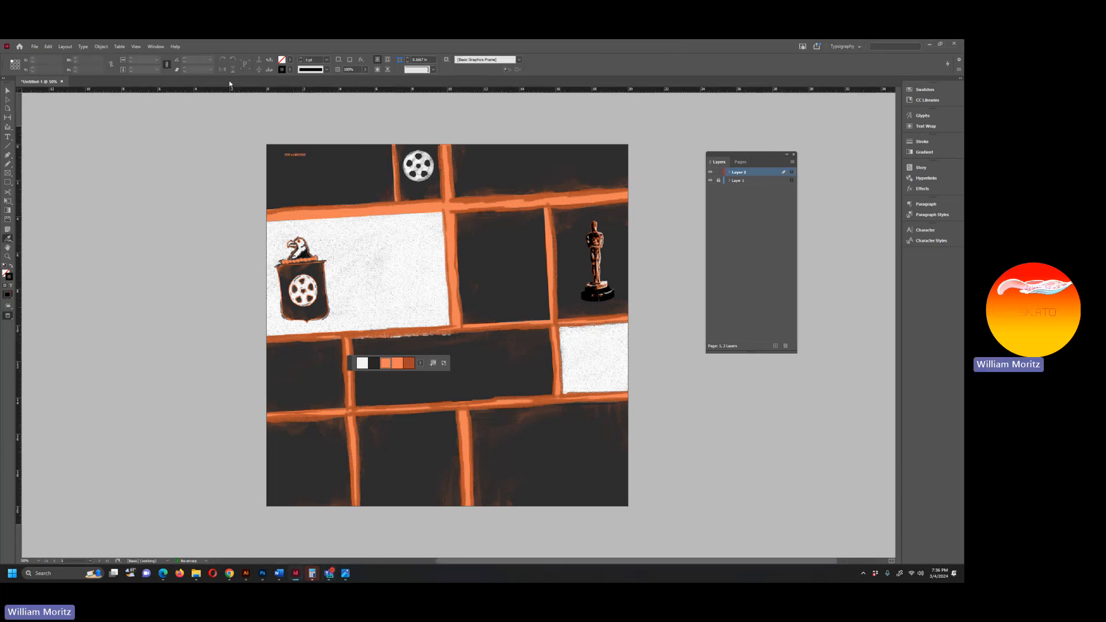
Create a new swatch from the current black stroke color.
{"action": "left_click", "coordinate": [291, 70]}
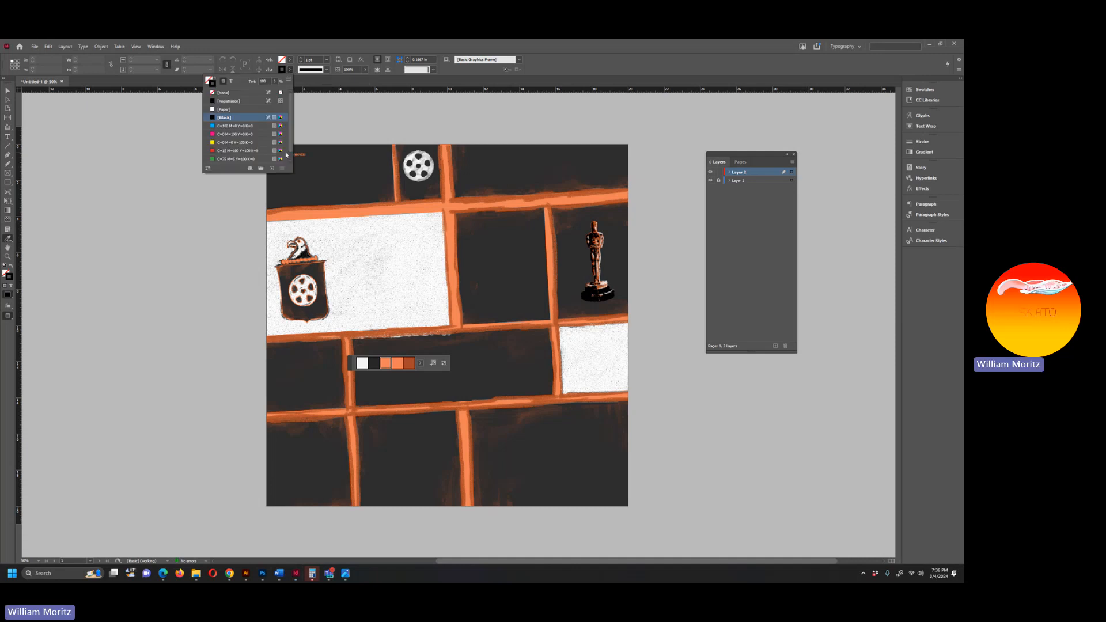
{"action": "scroll", "coordinate": [286, 155], "scroll_direction": "down", "scroll_amount": 1}
{"action": "left_click", "coordinate": [271, 168]}
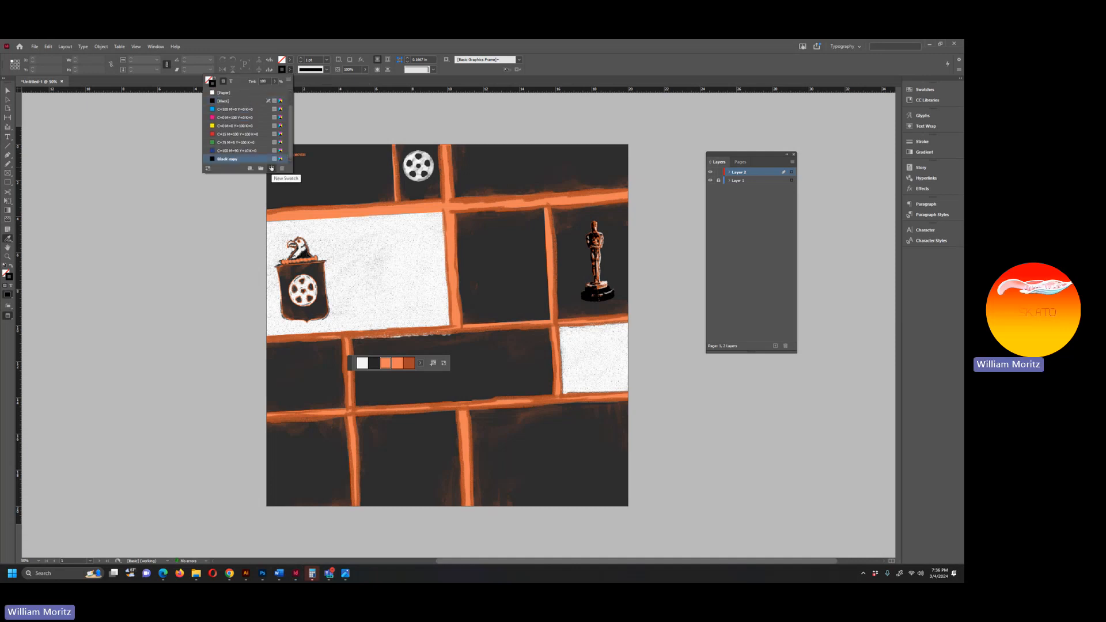
{"action": "double_click", "coordinate": [9, 275]}
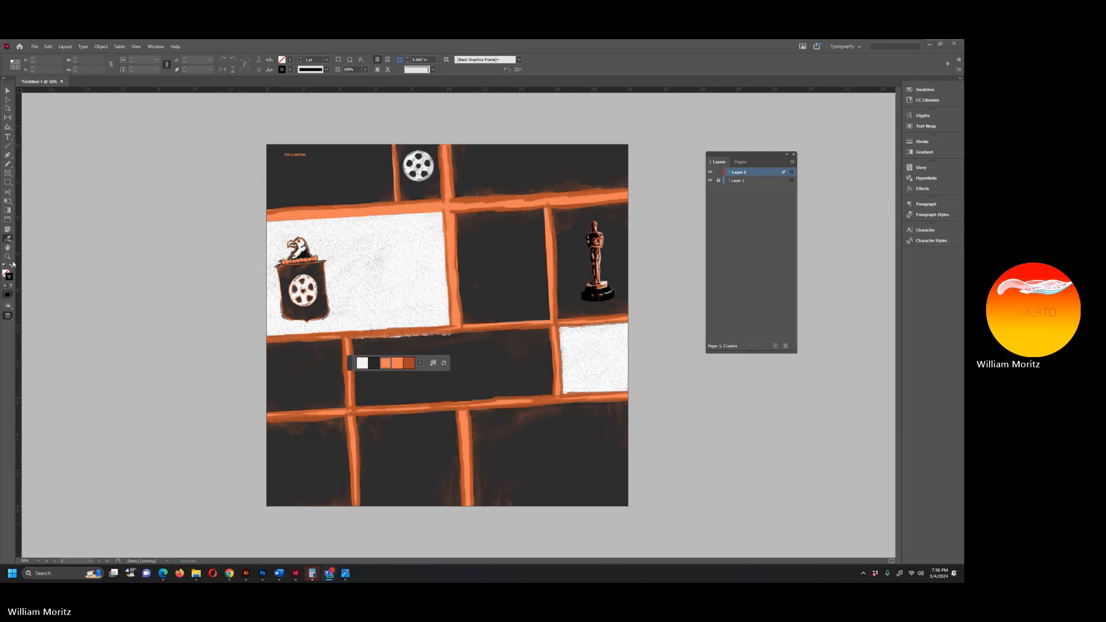
Add the orange fill of the TOP 10 MOVIES text to the swatches and collapse the Color panel.
{"action": "left_click", "coordinate": [8, 137]}
{"action": "left_click_drag", "start_coordinate": [308, 154], "coordinate": [284, 154]}
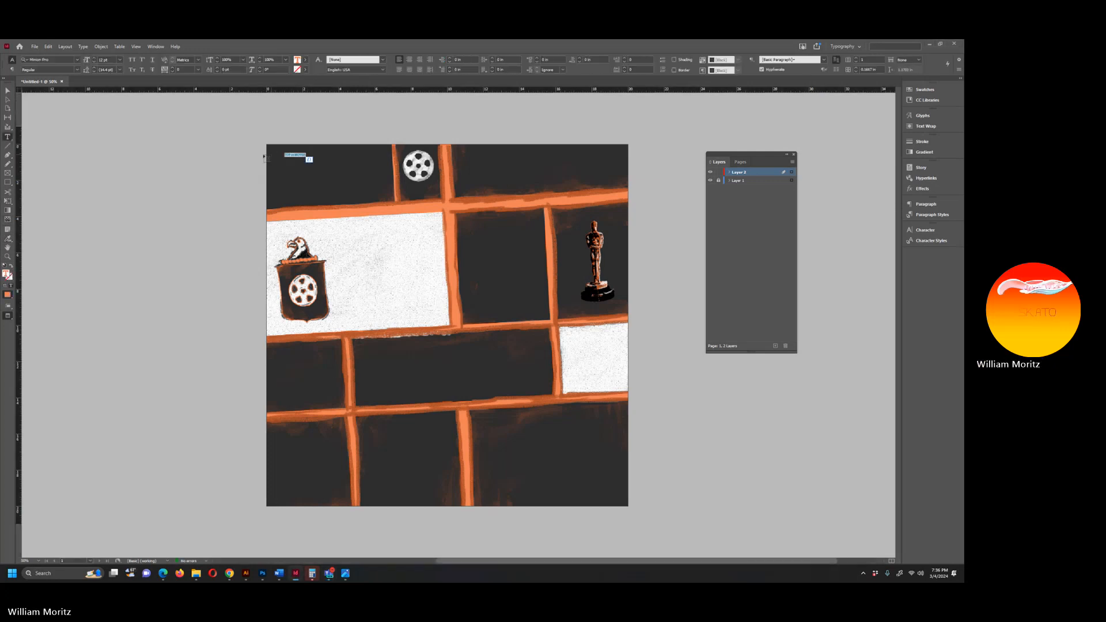
{"action": "left_click", "coordinate": [11, 296]}
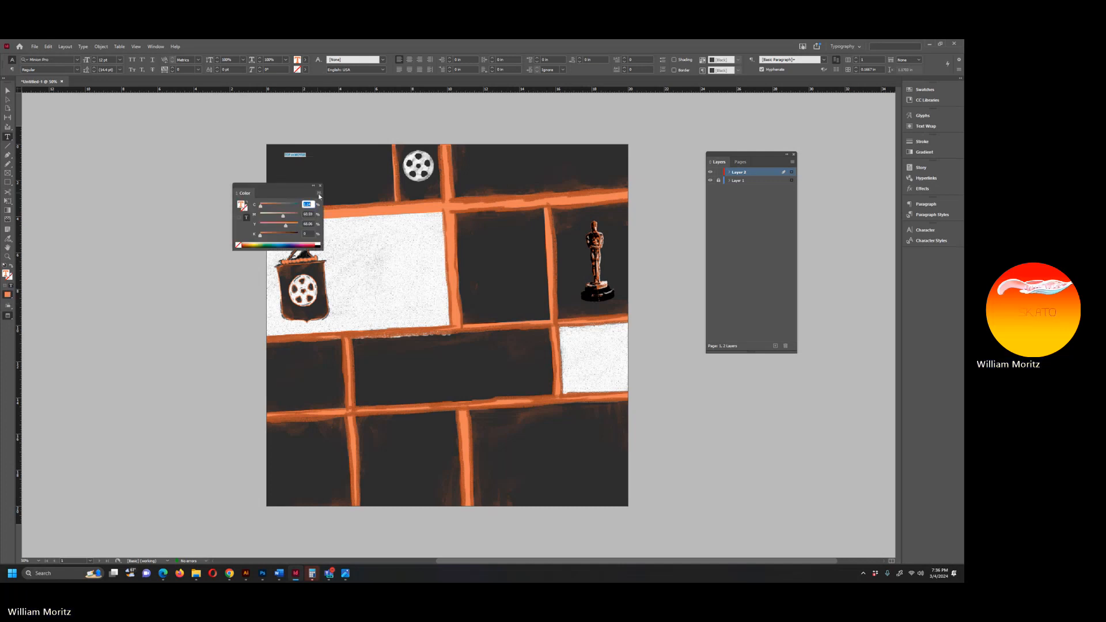
{"action": "left_click", "coordinate": [319, 194]}
{"action": "left_click", "coordinate": [320, 193]}
{"action": "left_click", "coordinate": [320, 193]}
{"action": "left_click", "coordinate": [351, 243]}
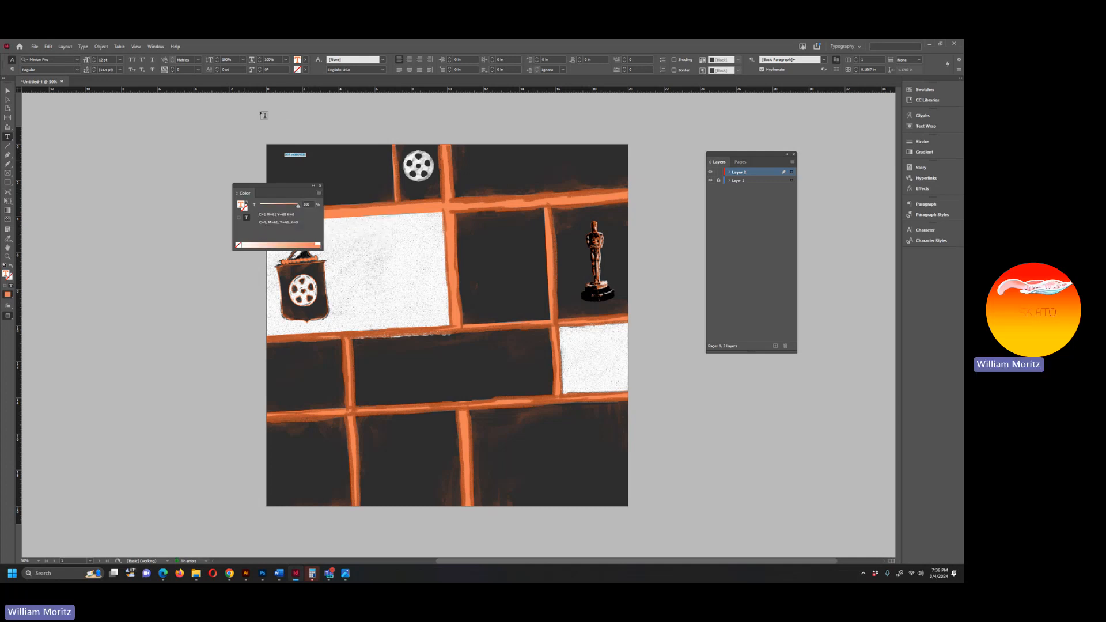
{"action": "left_click", "coordinate": [306, 59]}
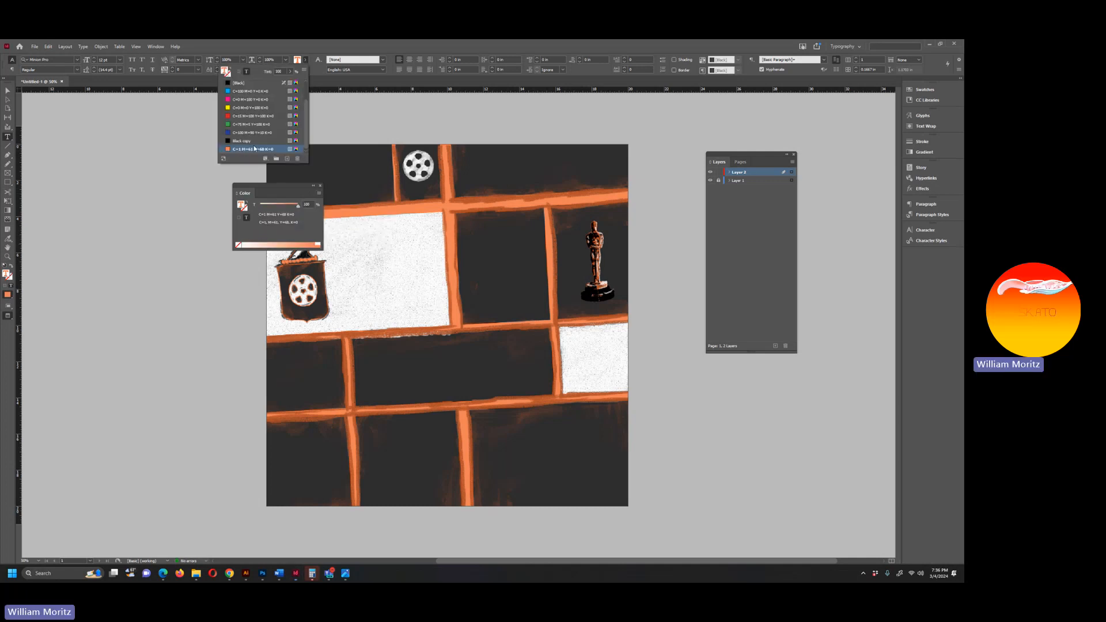
{"action": "left_click", "coordinate": [314, 189]}
{"action": "key", "text": "Escape"}
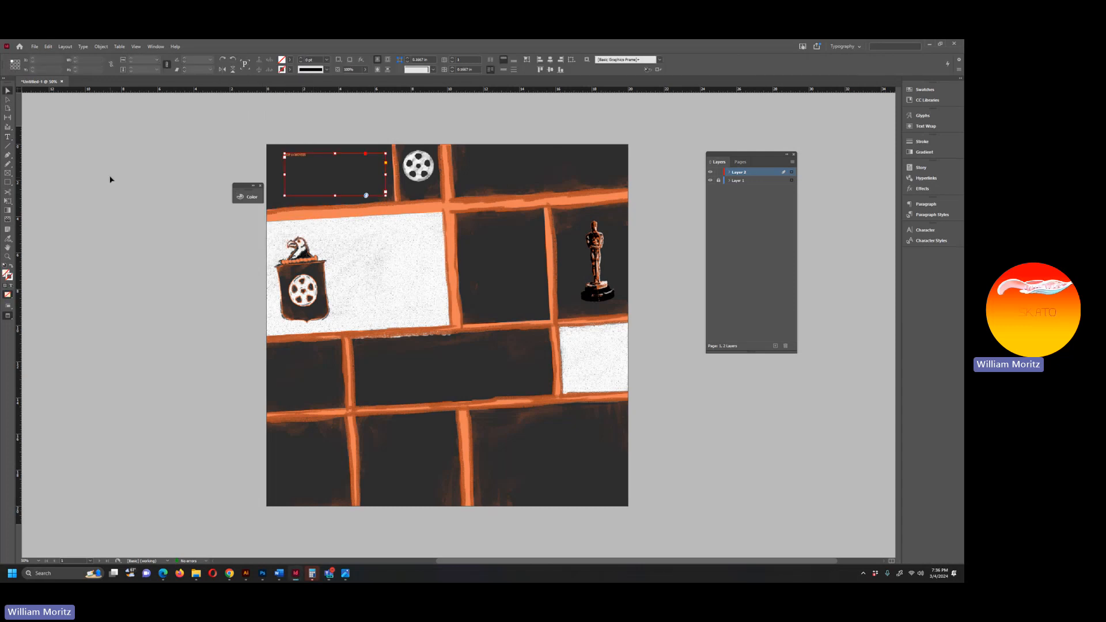
Save the orange sampled from the painted grid line as a new swatch and apply it as the text frame's stroke.
{"action": "key", "text": "i"}
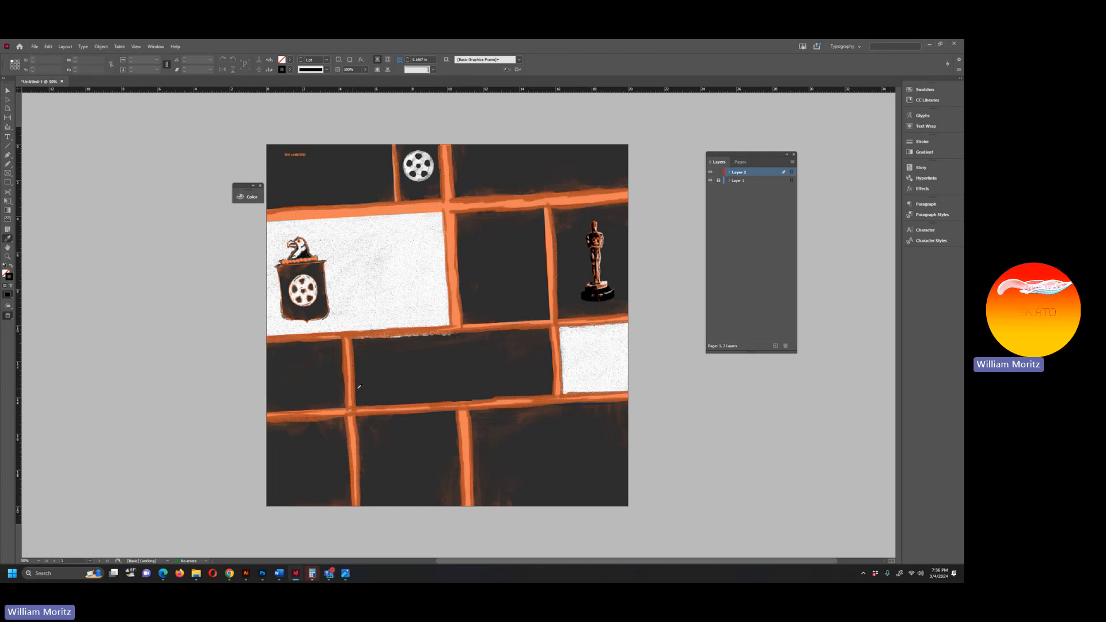
{"action": "left_click", "coordinate": [350, 365]}
{"action": "left_click", "coordinate": [290, 69]}
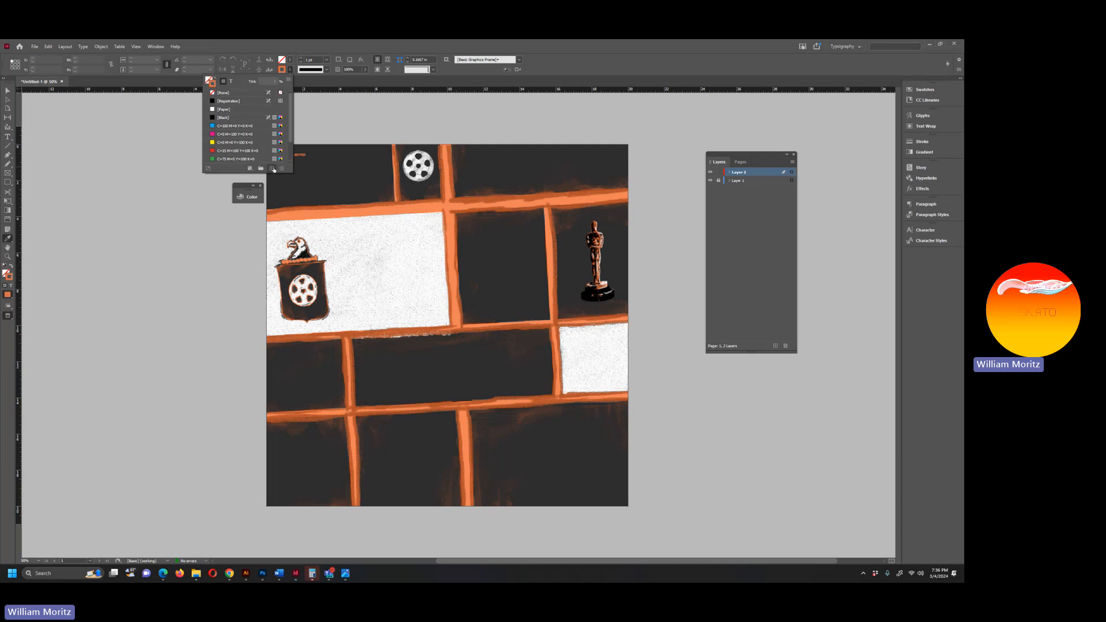
{"action": "left_click", "coordinate": [250, 168]}
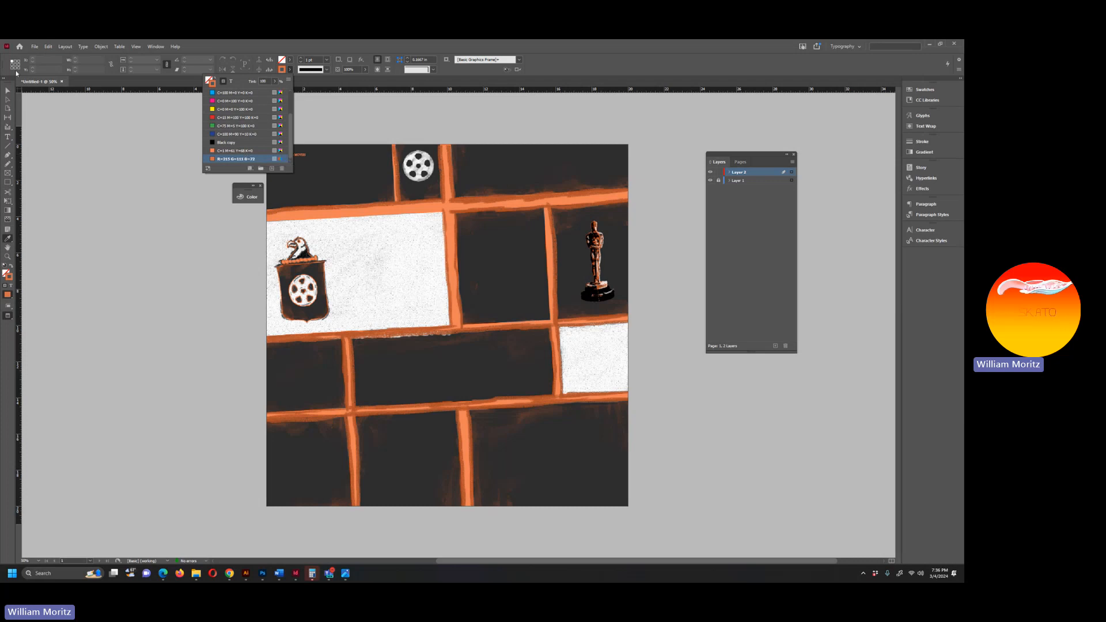
{"action": "left_click", "coordinate": [8, 91]}
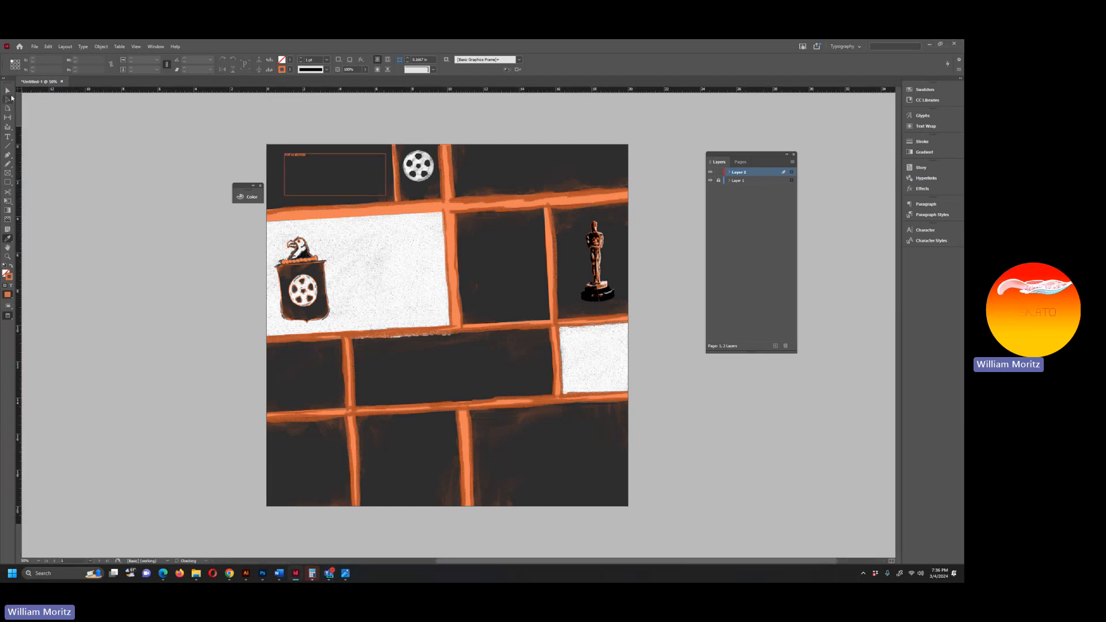
Set the font size of all the TOP 10 MOVIES text to 60 pt.
{"action": "left_click", "coordinate": [8, 92]}
{"action": "left_click", "coordinate": [348, 194]}
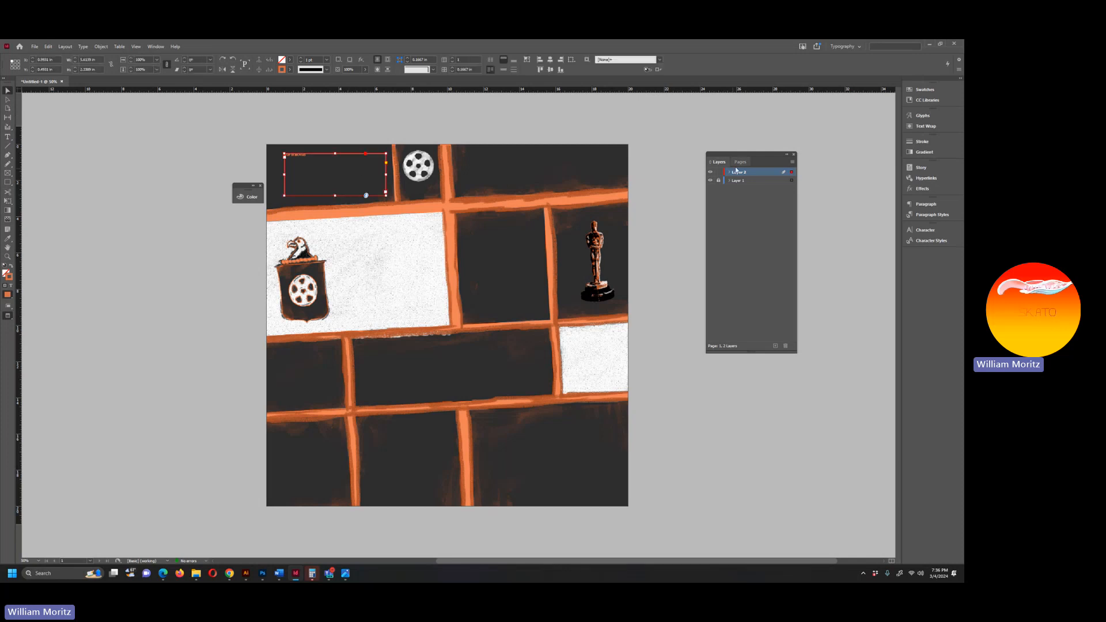
{"action": "double_click", "coordinate": [294, 174]}
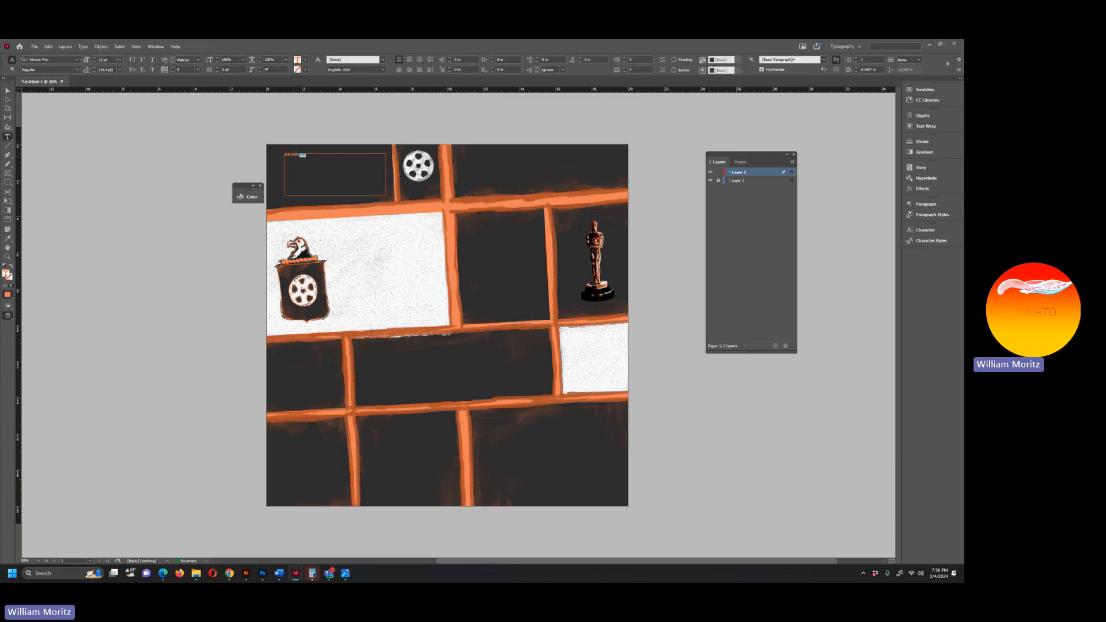
{"action": "key", "text": "ctrl+a"}
{"action": "left_click", "coordinate": [120, 59]}
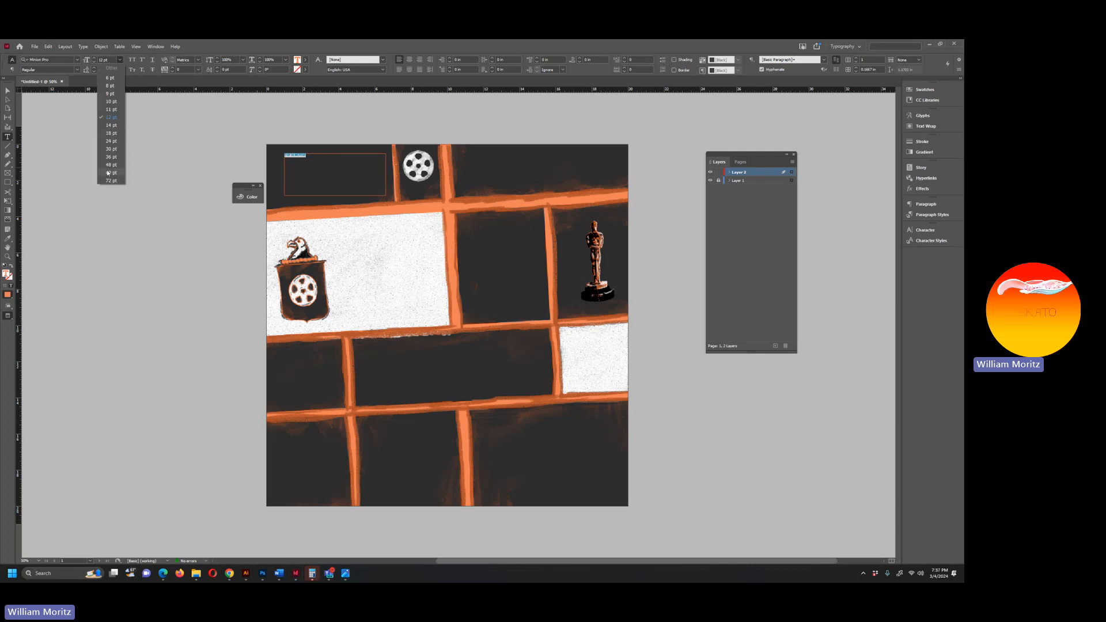
{"action": "left_click", "coordinate": [107, 173]}
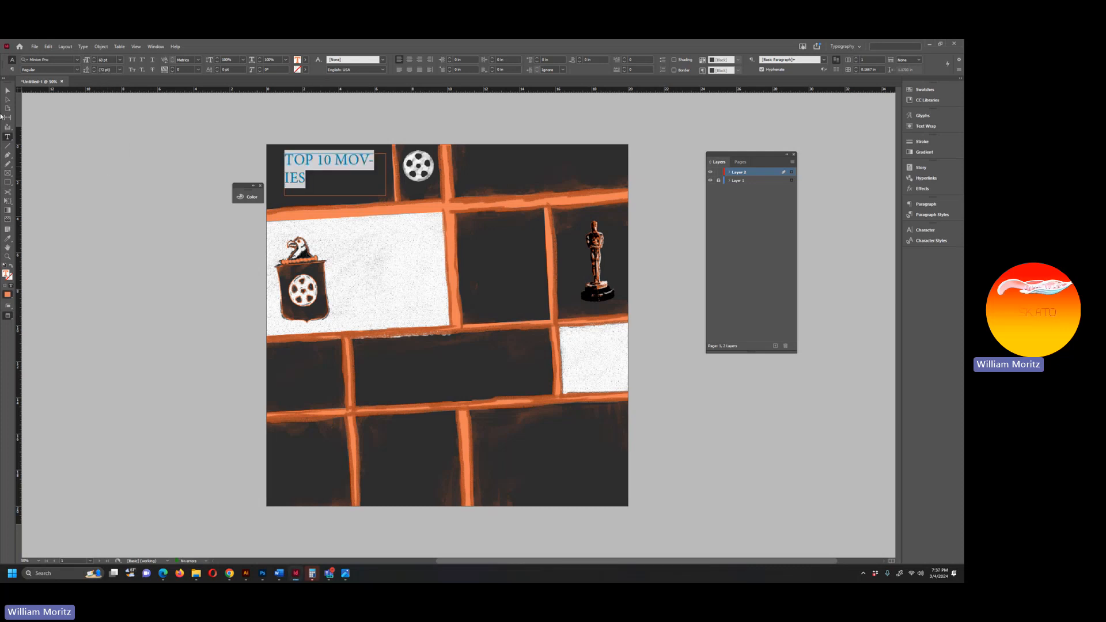
Try narrowing the TOP 10 MOVIES frame to break its line and flowing the overset text into another frame, and undo the flow.
{"action": "left_click", "coordinate": [8, 90]}
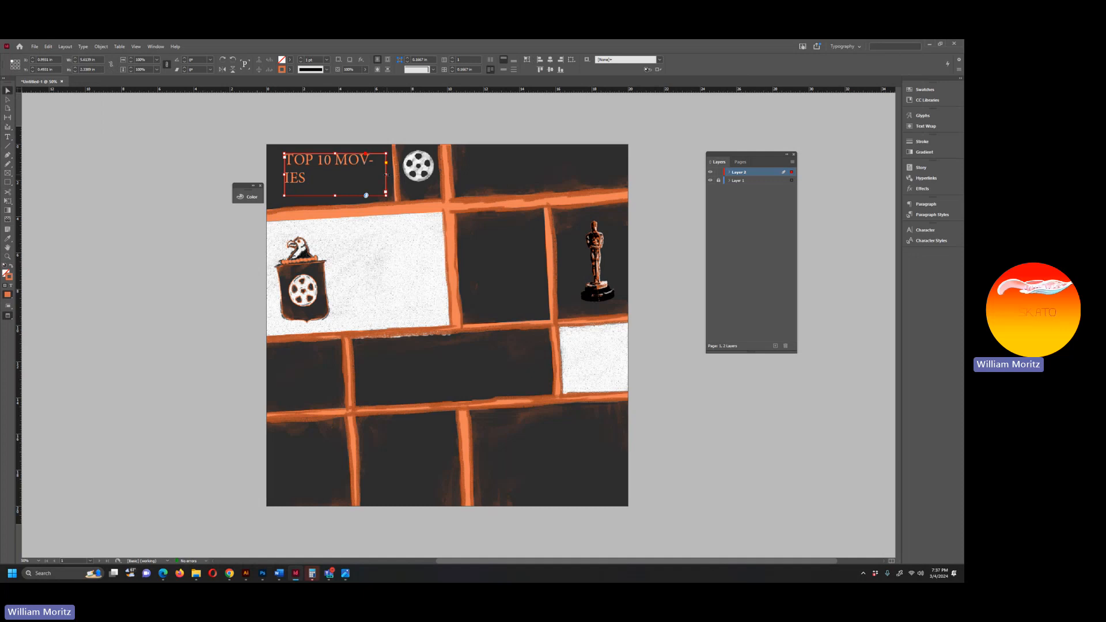
{"action": "left_click_drag", "start_coordinate": [386, 175], "coordinate": [335, 185]}
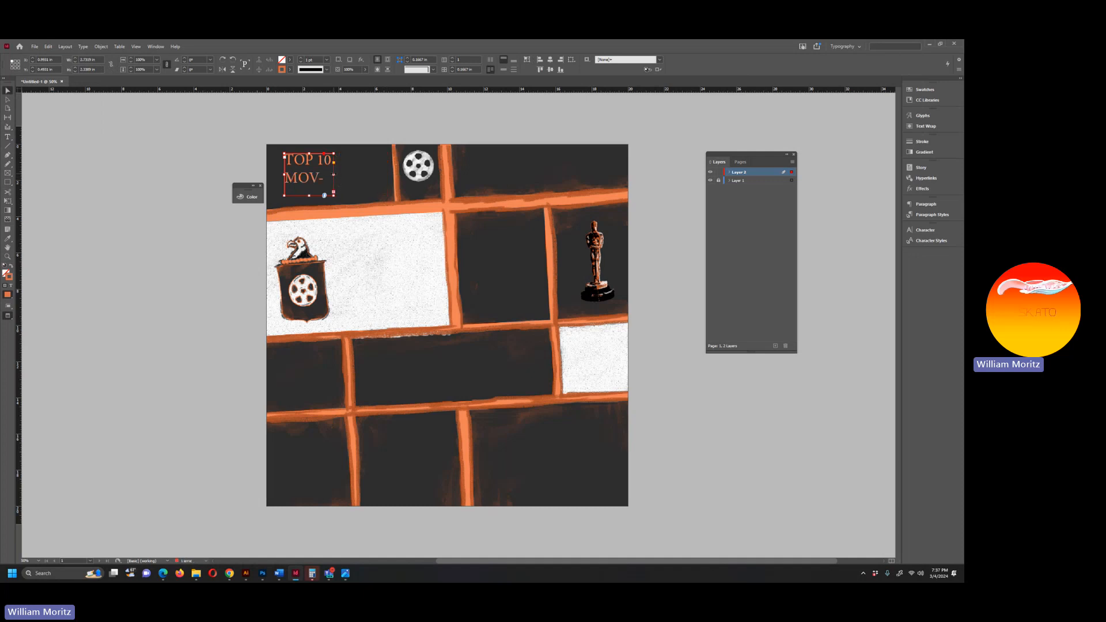
{"action": "left_click", "coordinate": [333, 193]}
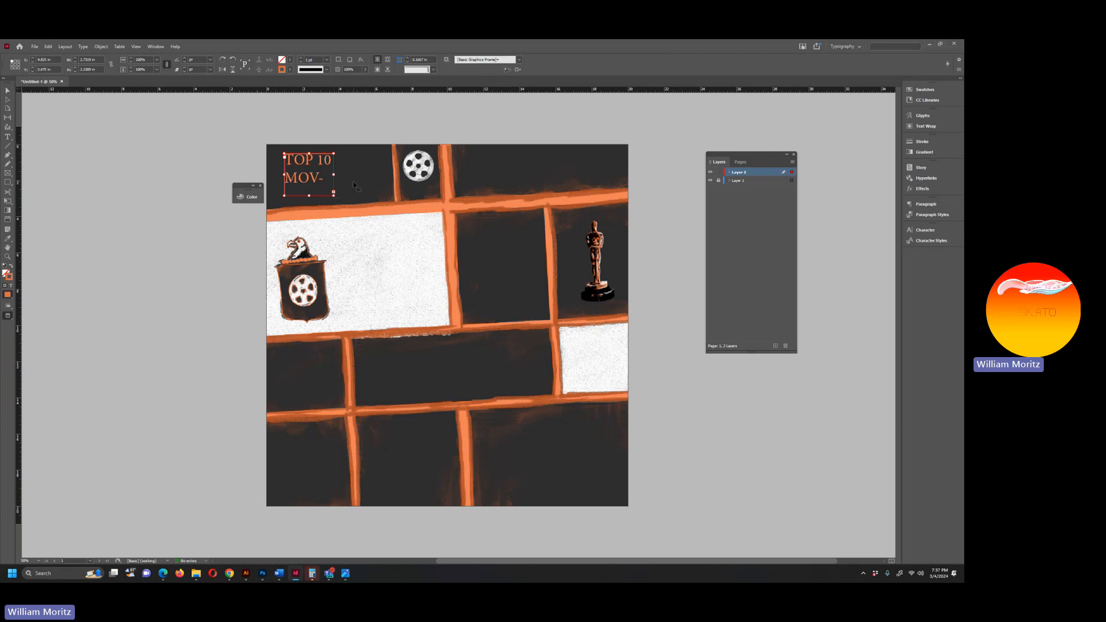
{"action": "left_click", "coordinate": [353, 183]}
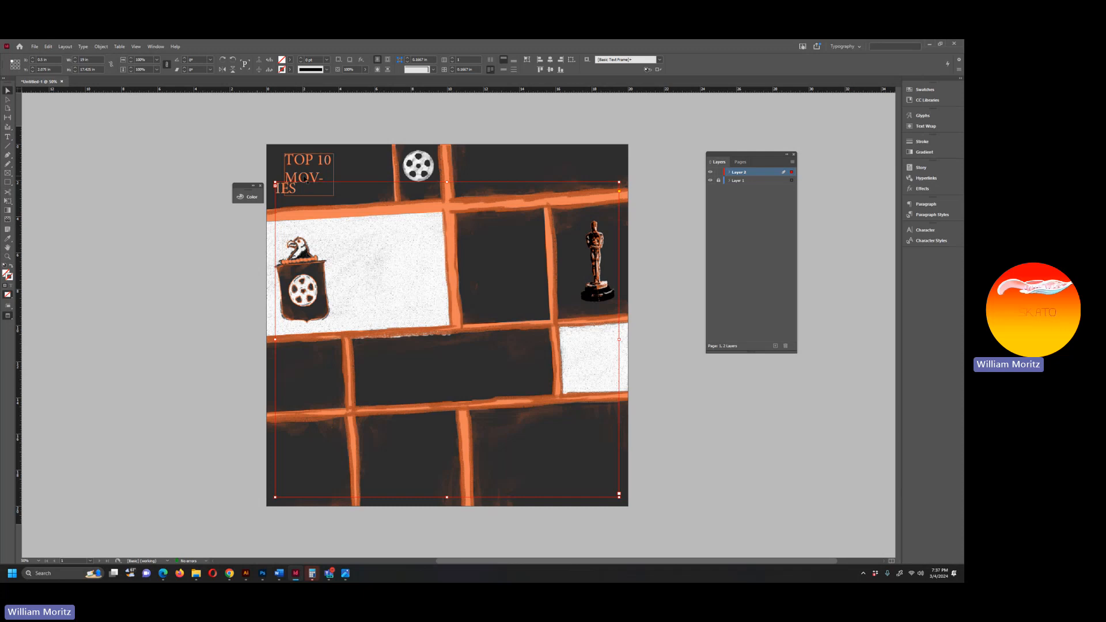
{"action": "key", "text": "ctrl+z"}
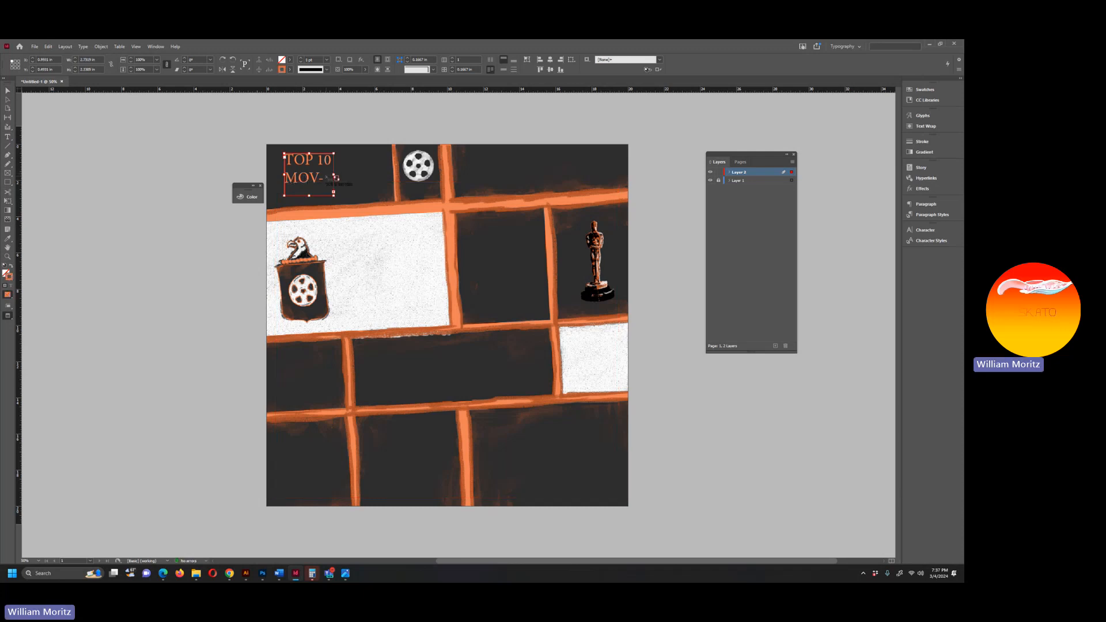
Widen the text frame to about 6.3 in so TOP 10 MOVIES fits on one line, and shift it slightly down and left.
{"action": "left_click", "coordinate": [11, 91]}
{"action": "left_click_drag", "start_coordinate": [333, 174], "coordinate": [377, 174]}
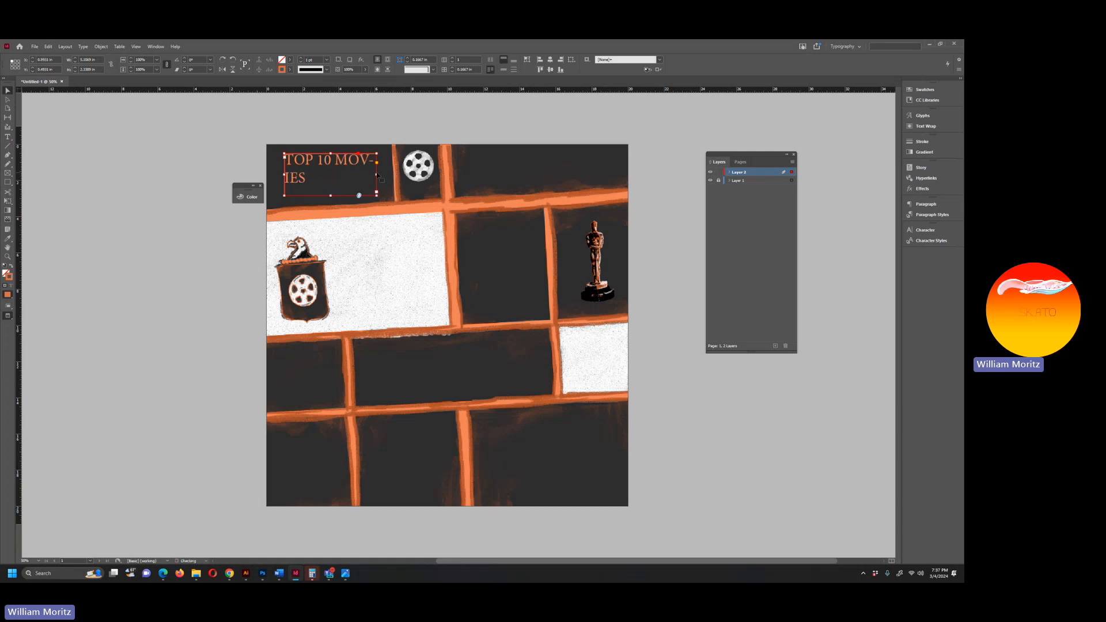
{"action": "double_click", "coordinate": [377, 174]}
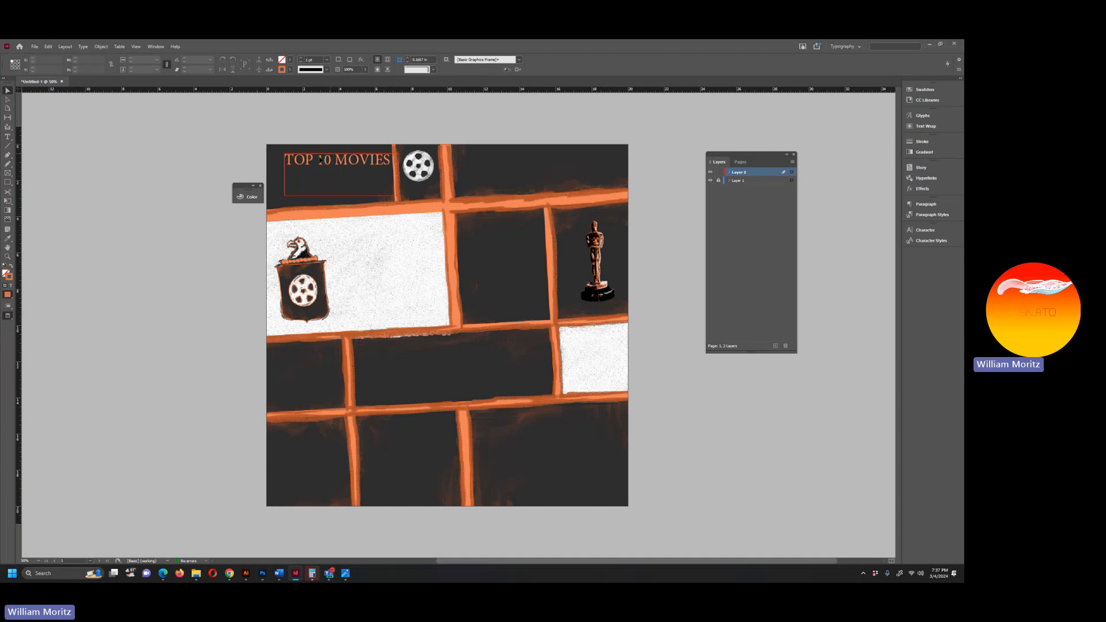
{"action": "left_click_drag", "start_coordinate": [361, 166], "coordinate": [335, 165]}
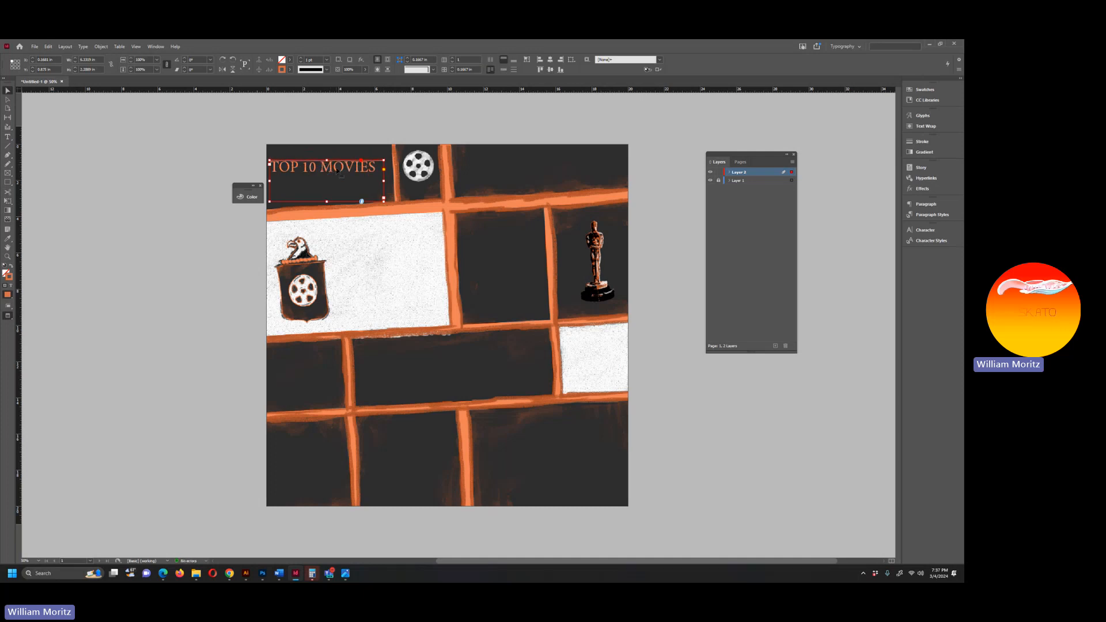
Change the font of all the TOP 10 MOVIES text to Newake.
{"action": "double_click", "coordinate": [337, 172]}
{"action": "key", "text": "ctrl+a"}
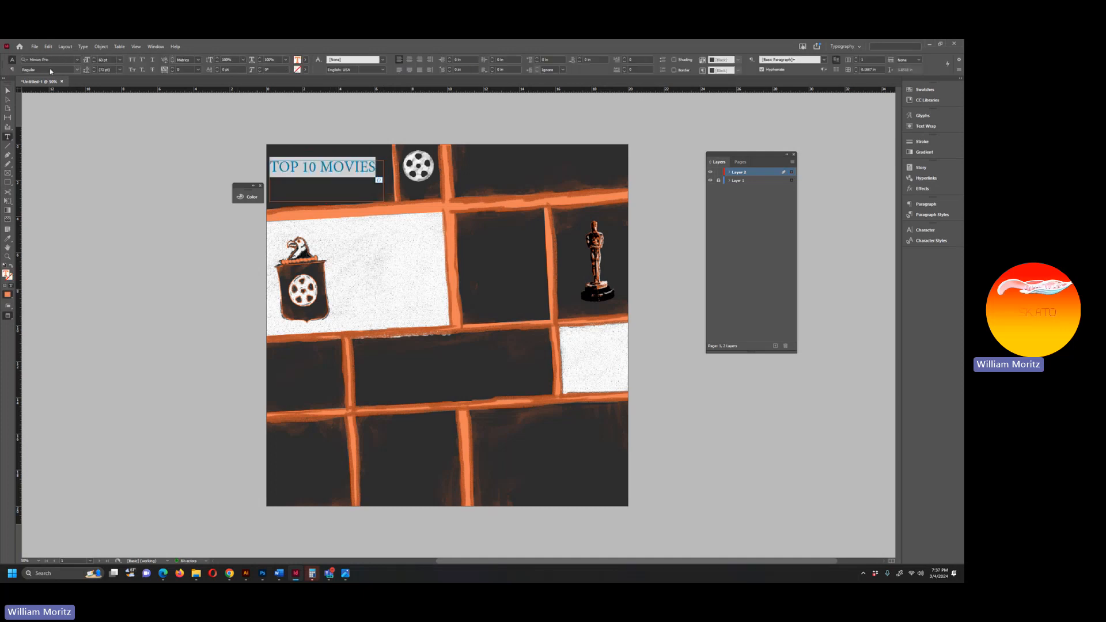
{"action": "left_click", "coordinate": [77, 60]}
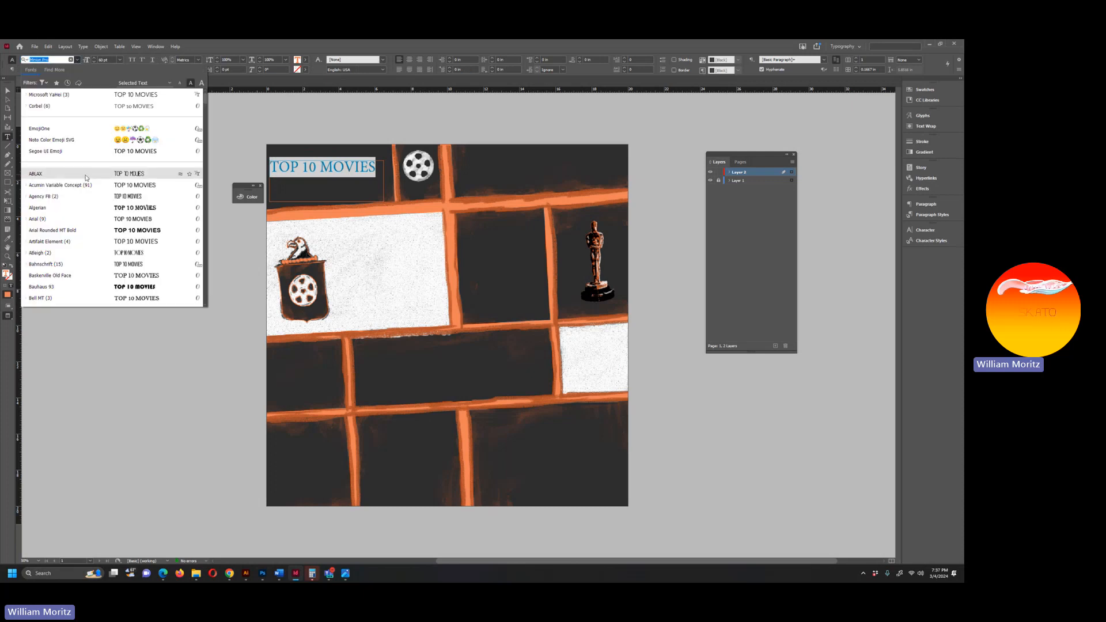
{"action": "scroll", "coordinate": [87, 179], "scroll_direction": "down", "scroll_amount": 5}
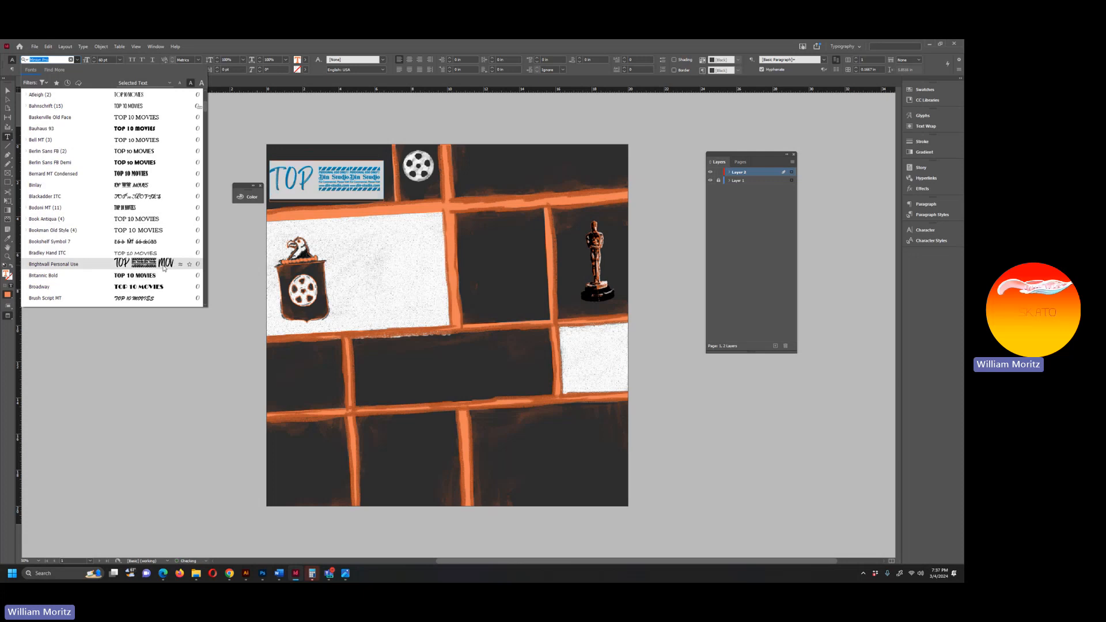
{"action": "scroll", "coordinate": [158, 253], "scroll_direction": "down", "scroll_amount": 5}
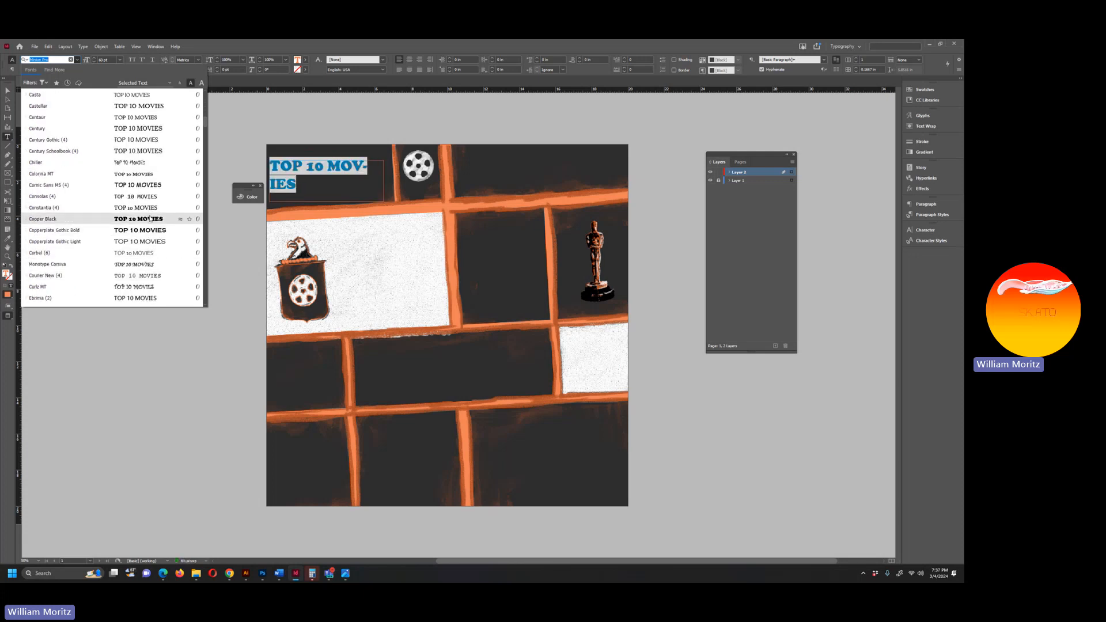
{"action": "scroll", "coordinate": [147, 242], "scroll_direction": "down", "scroll_amount": 10}
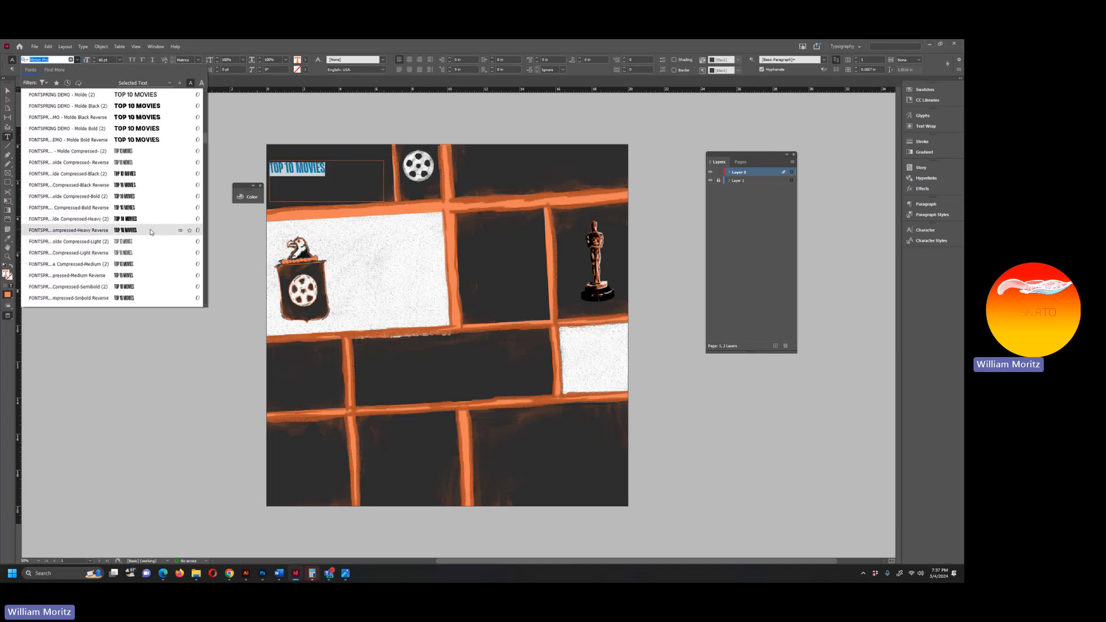
{"action": "scroll", "coordinate": [151, 232], "scroll_direction": "down", "scroll_amount": 8}
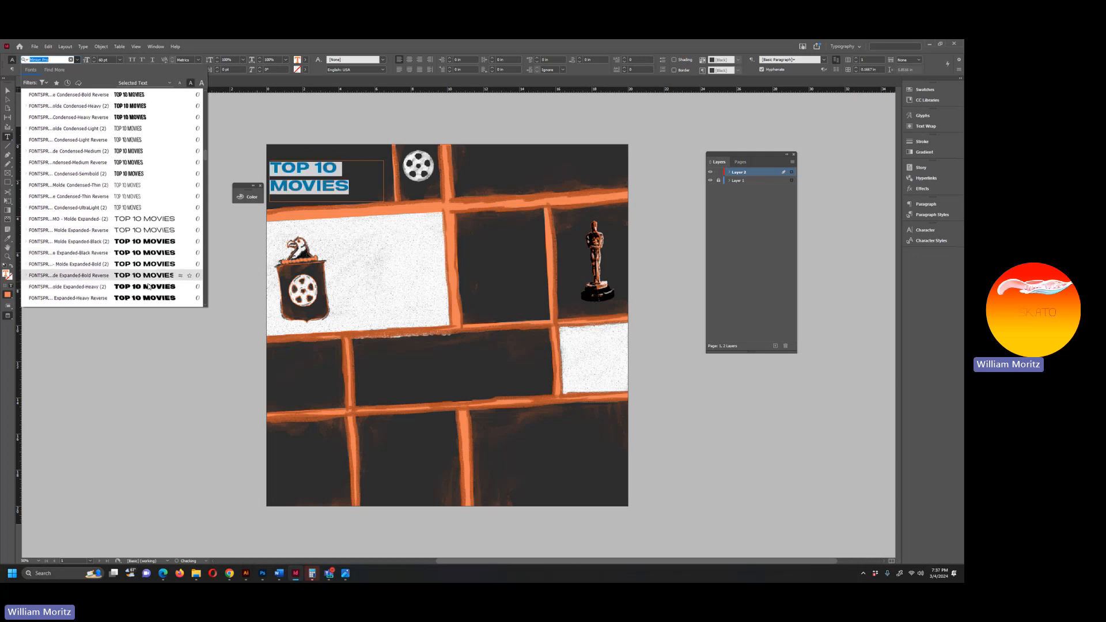
{"action": "scroll", "coordinate": [150, 283], "scroll_direction": "down", "scroll_amount": 5}
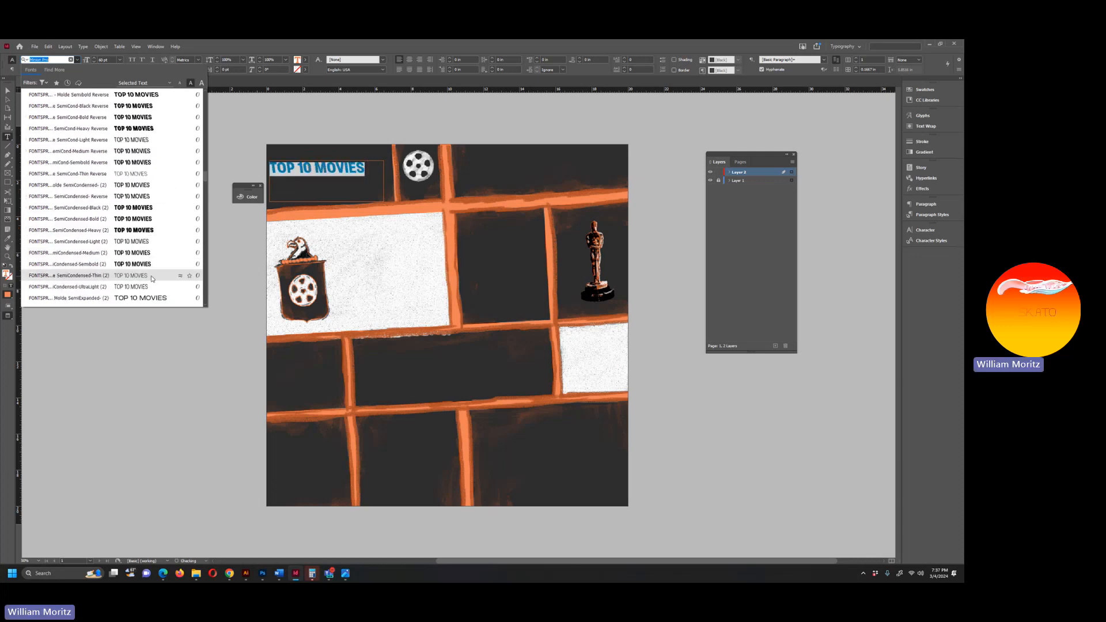
{"action": "scroll", "coordinate": [152, 278], "scroll_direction": "down", "scroll_amount": 6}
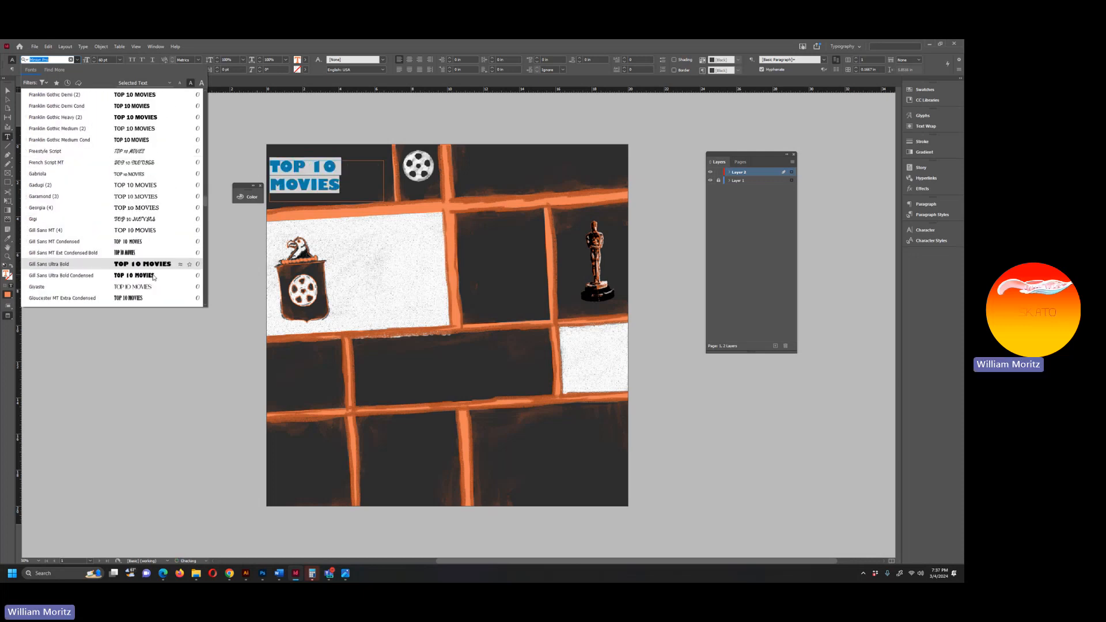
{"action": "scroll", "coordinate": [153, 274], "scroll_direction": "down", "scroll_amount": 6}
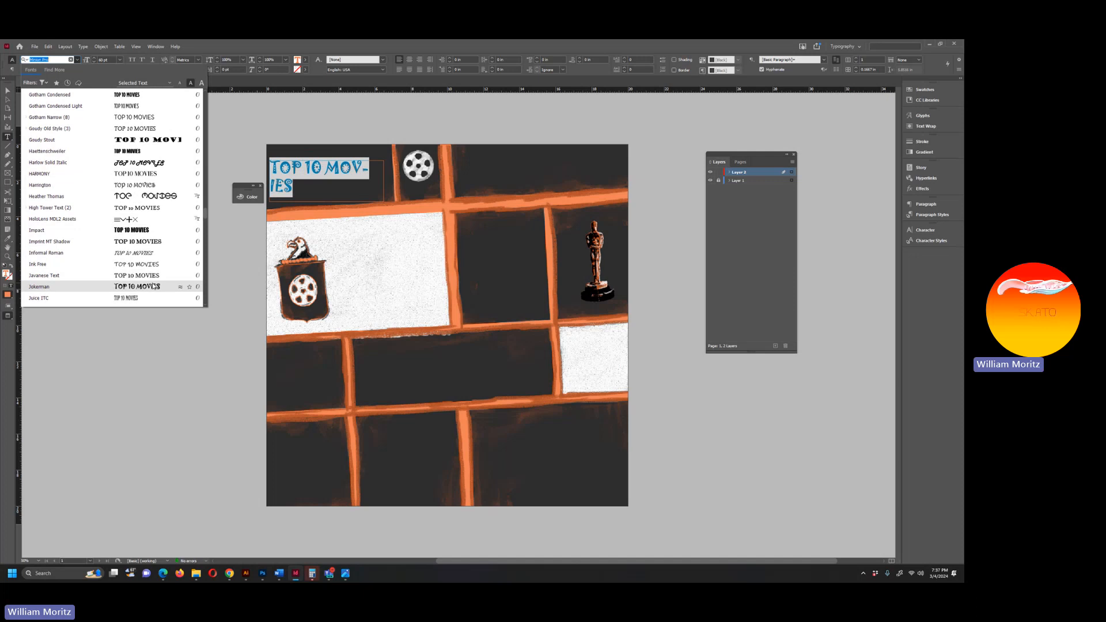
{"action": "scroll", "coordinate": [153, 282], "scroll_direction": "down", "scroll_amount": 2}
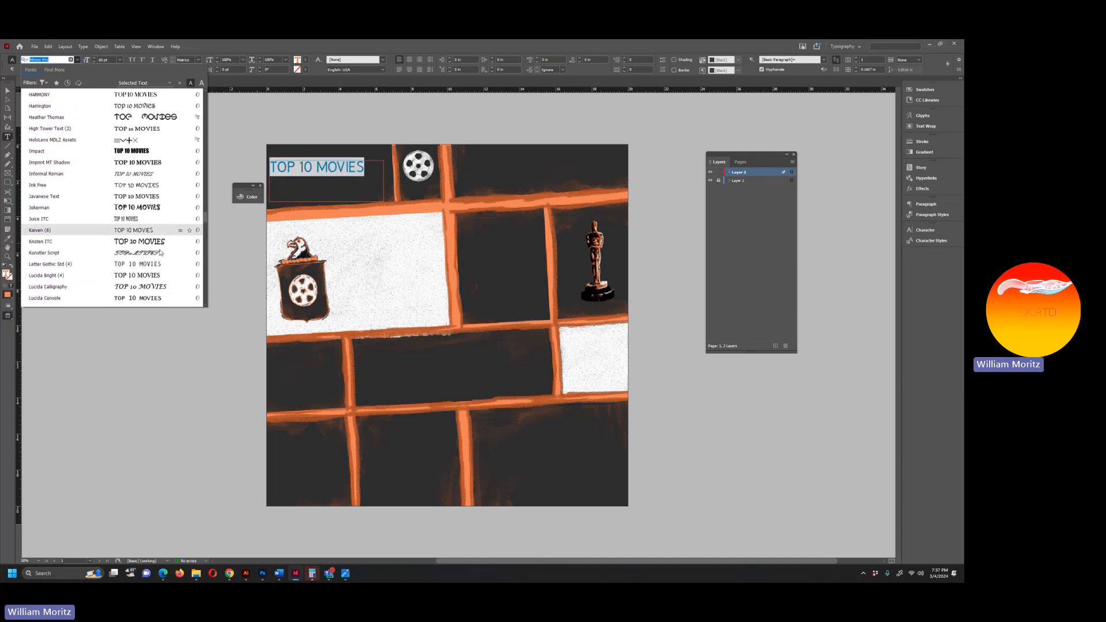
{"action": "scroll", "coordinate": [160, 242], "scroll_direction": "down", "scroll_amount": 5}
{"action": "scroll", "coordinate": [163, 231], "scroll_direction": "down", "scroll_amount": 4}
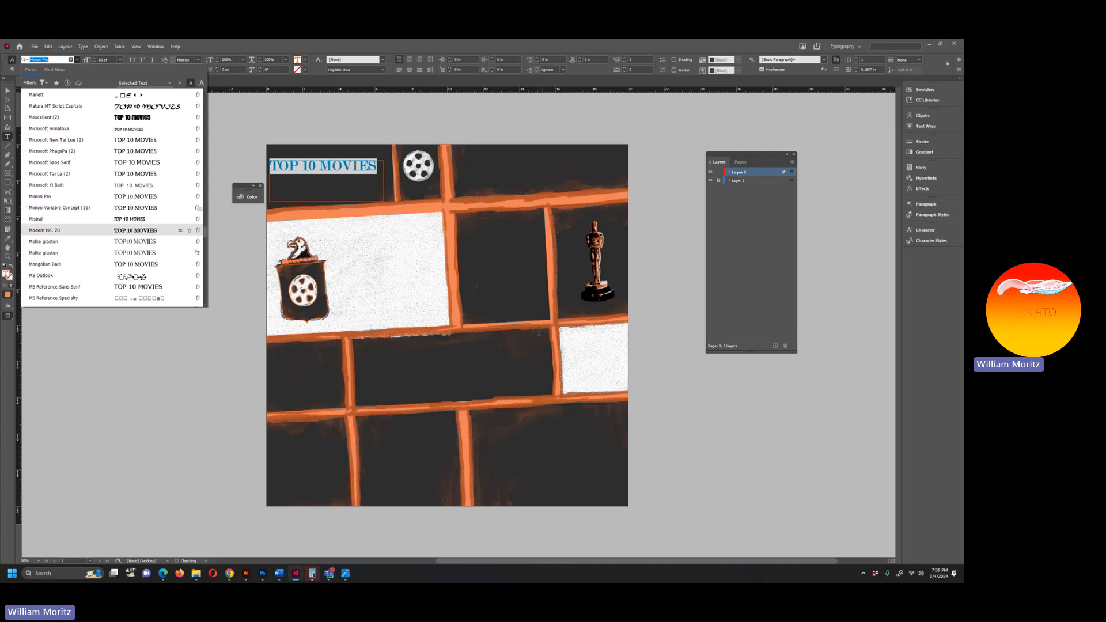
{"action": "scroll", "coordinate": [141, 265], "scroll_direction": "down", "scroll_amount": 2}
{"action": "scroll", "coordinate": [144, 267], "scroll_direction": "down", "scroll_amount": 2}
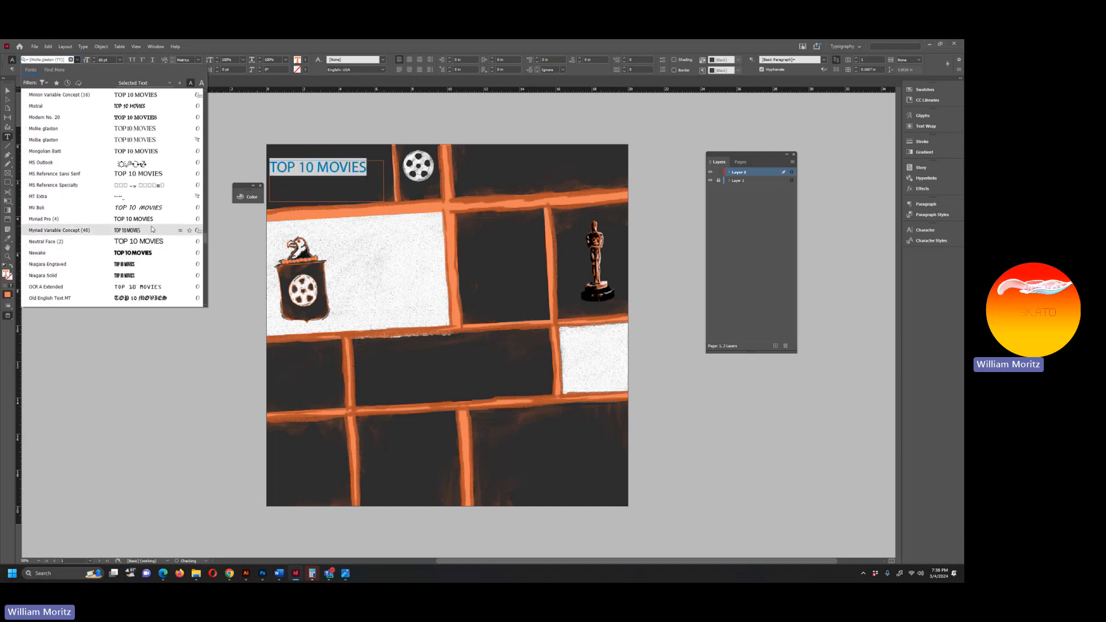
{"action": "scroll", "coordinate": [153, 274], "scroll_direction": "down", "scroll_amount": 2}
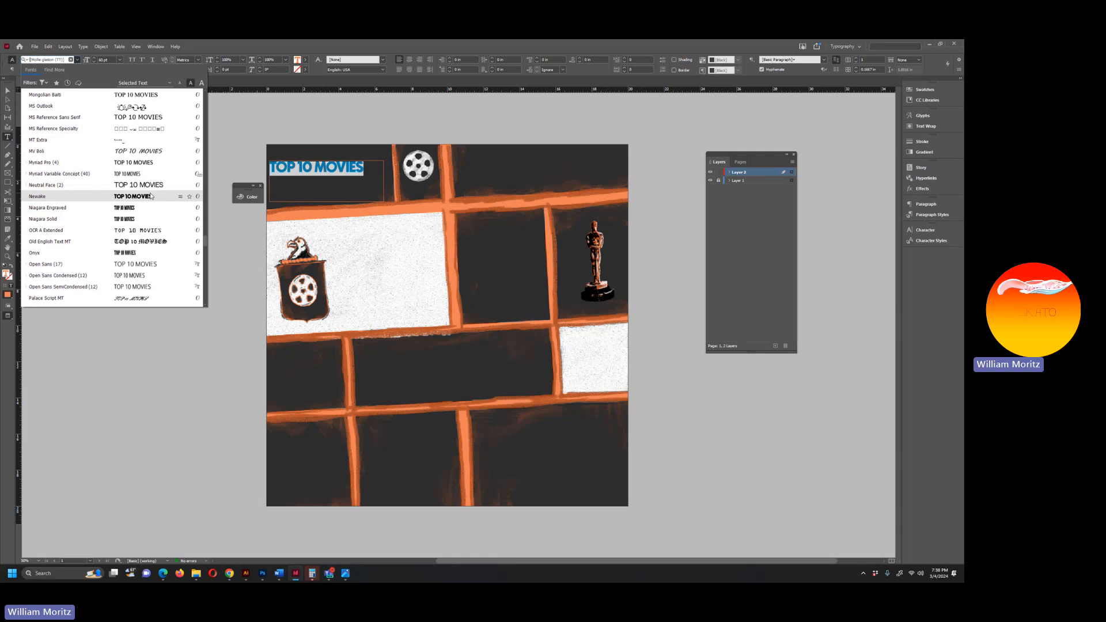
{"action": "left_click", "coordinate": [151, 196]}
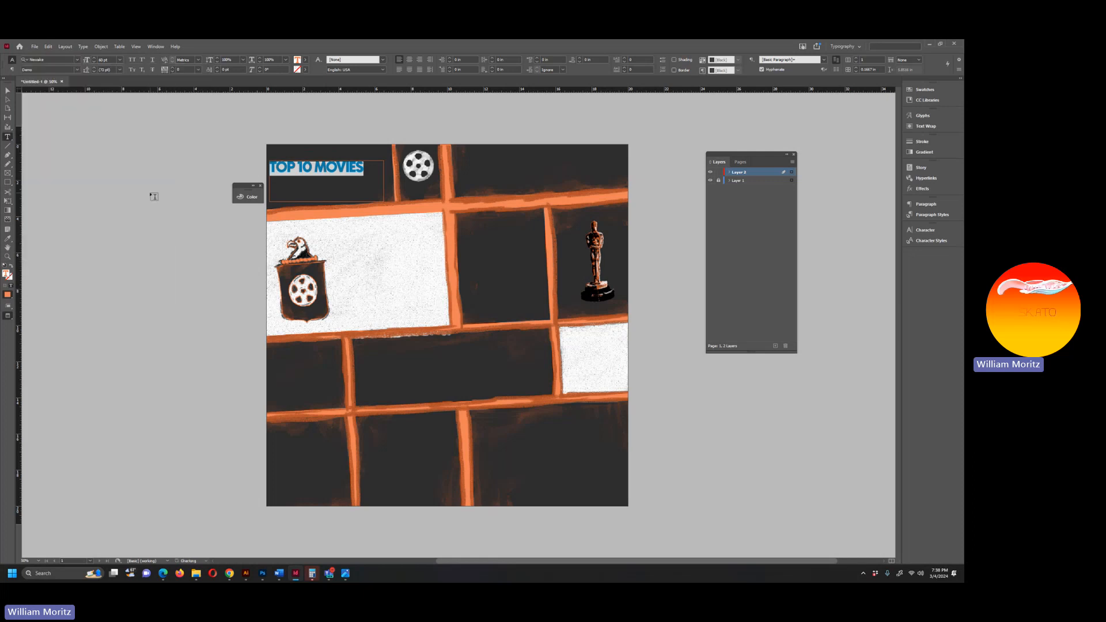
{"action": "key", "text": "Escape"}
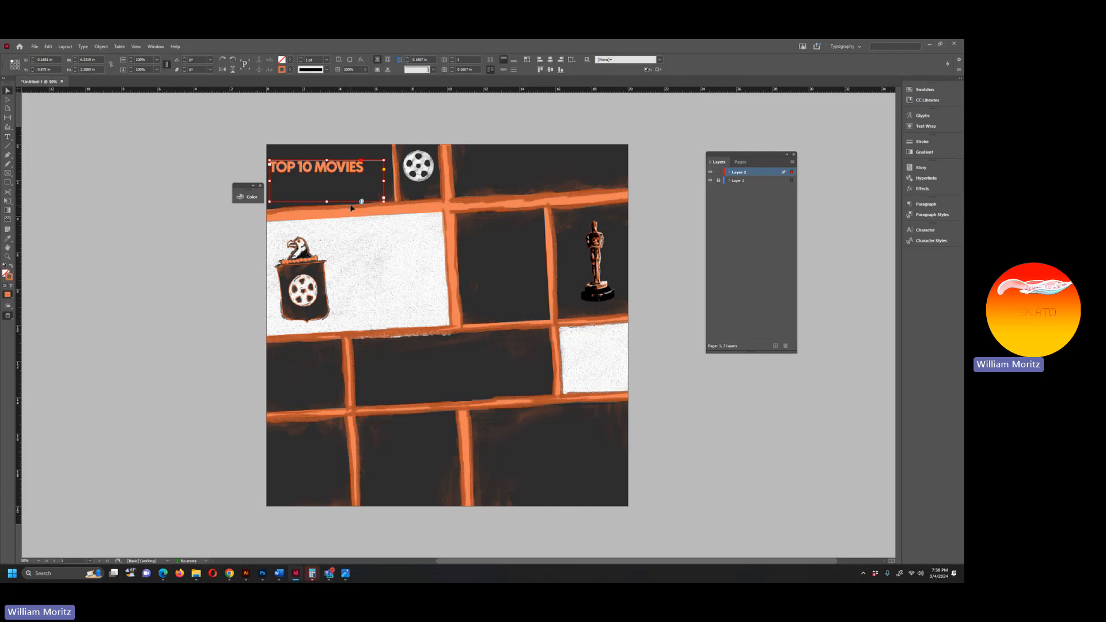
Shorten the TOP 10 MOVIES text frame to about 0.8 in tall and shift it slightly up and right.
{"action": "double_click", "coordinate": [362, 175]}
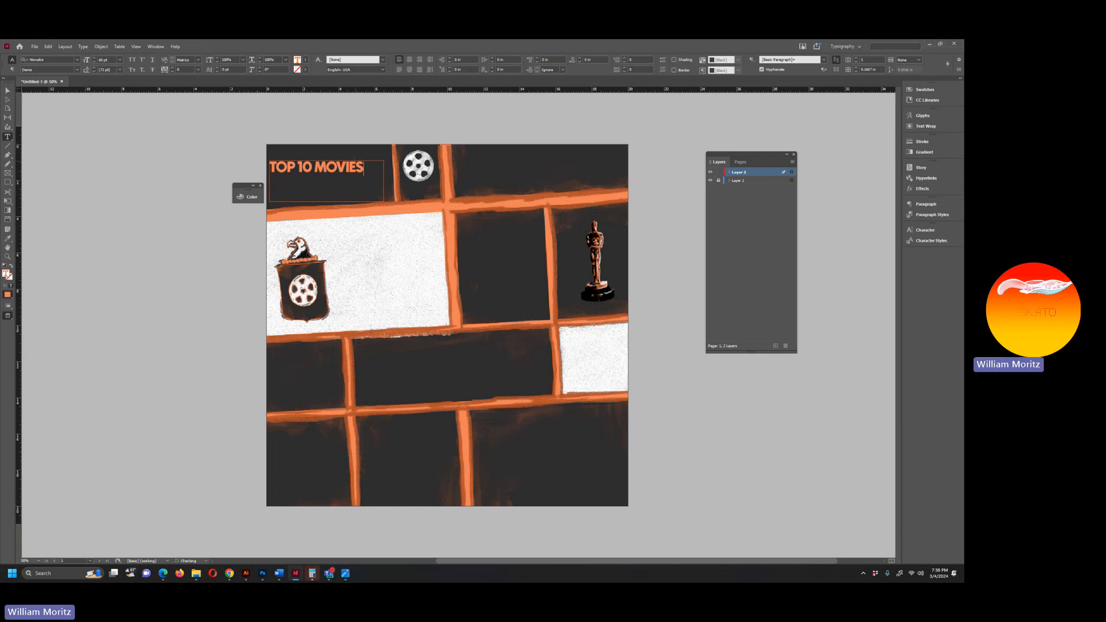
{"action": "left_click", "coordinate": [7, 90]}
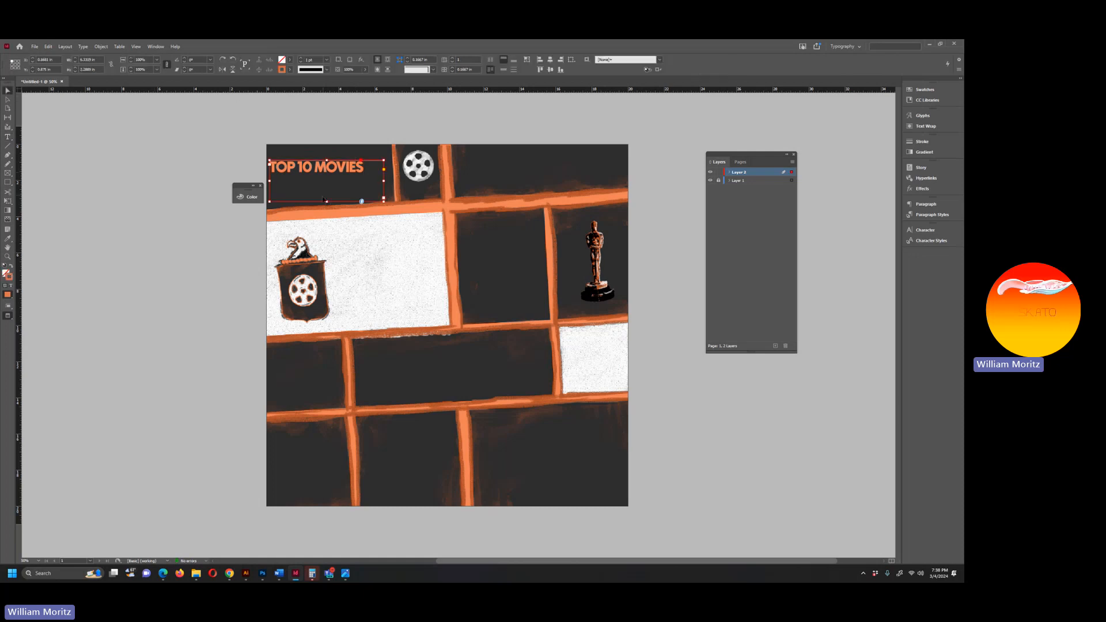
{"action": "left_click_drag", "start_coordinate": [327, 202], "coordinate": [356, 162]}
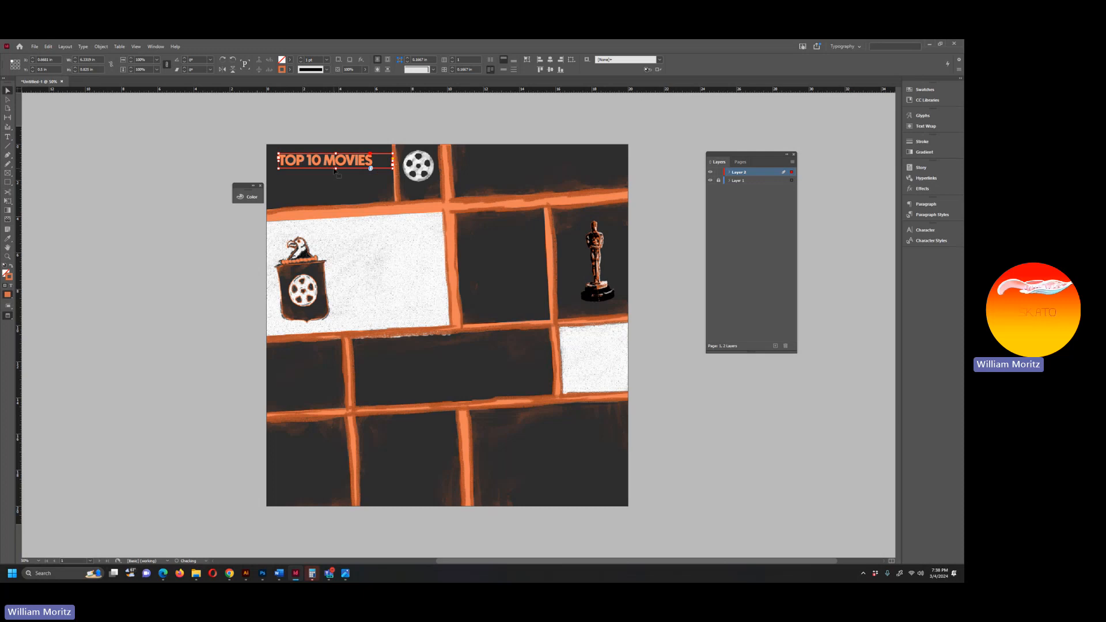
Paste a copy of the heading frame, place it beneath the original, and replace its text with OVER THE LAST.
{"action": "key", "text": "ctrl+v"}
{"action": "left_click_drag", "start_coordinate": [427, 326], "coordinate": [313, 189]}
{"action": "double_click", "coordinate": [385, 187]}
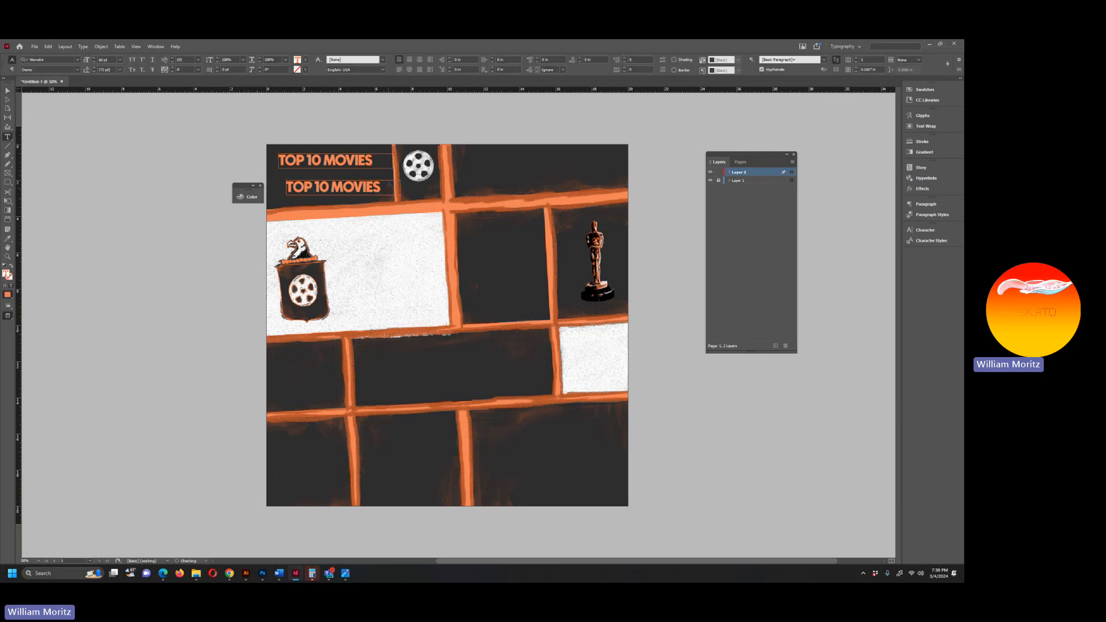
{"action": "key", "text": "ctrl+a"}
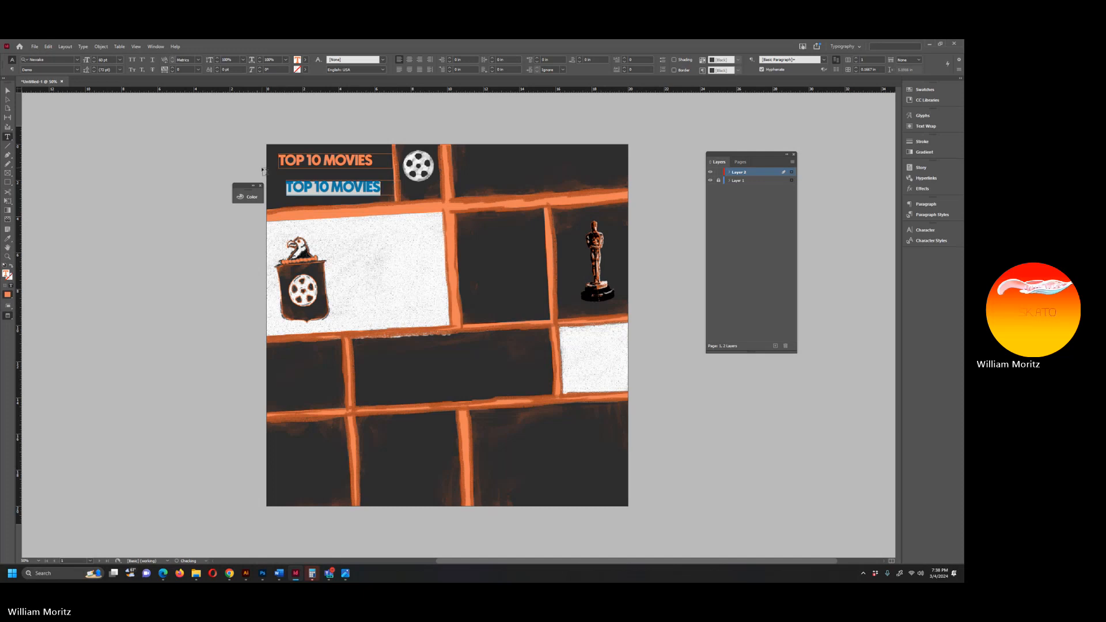
{"action": "type", "text": "OVER THE LAST"}
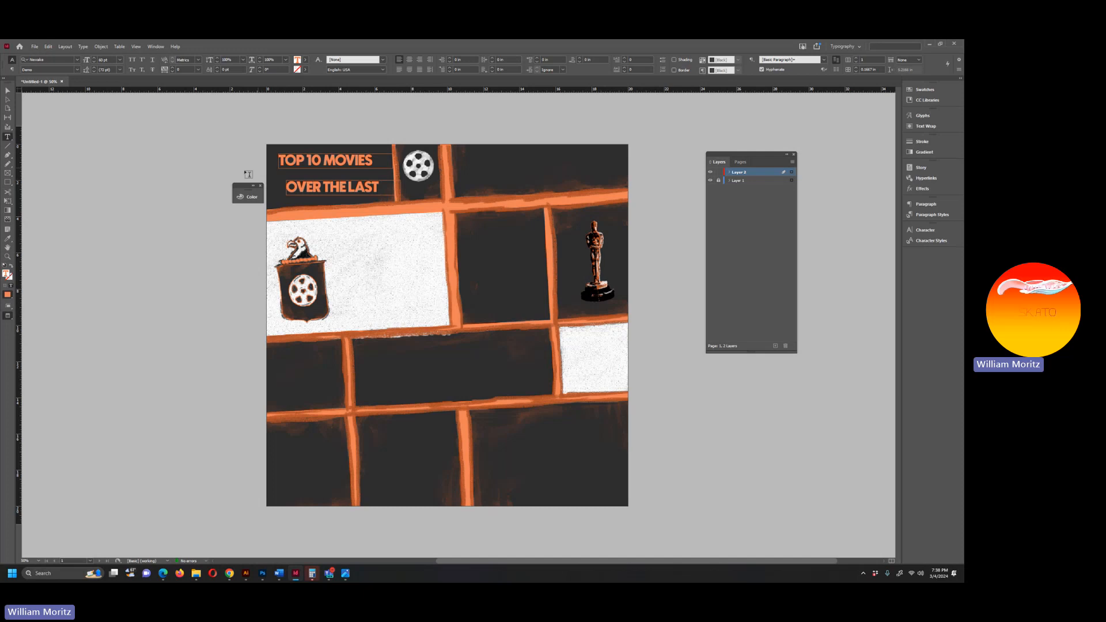
Change the wording of the first heading line to 10 BEST PICTURE.
{"action": "double_click", "coordinate": [384, 161]}
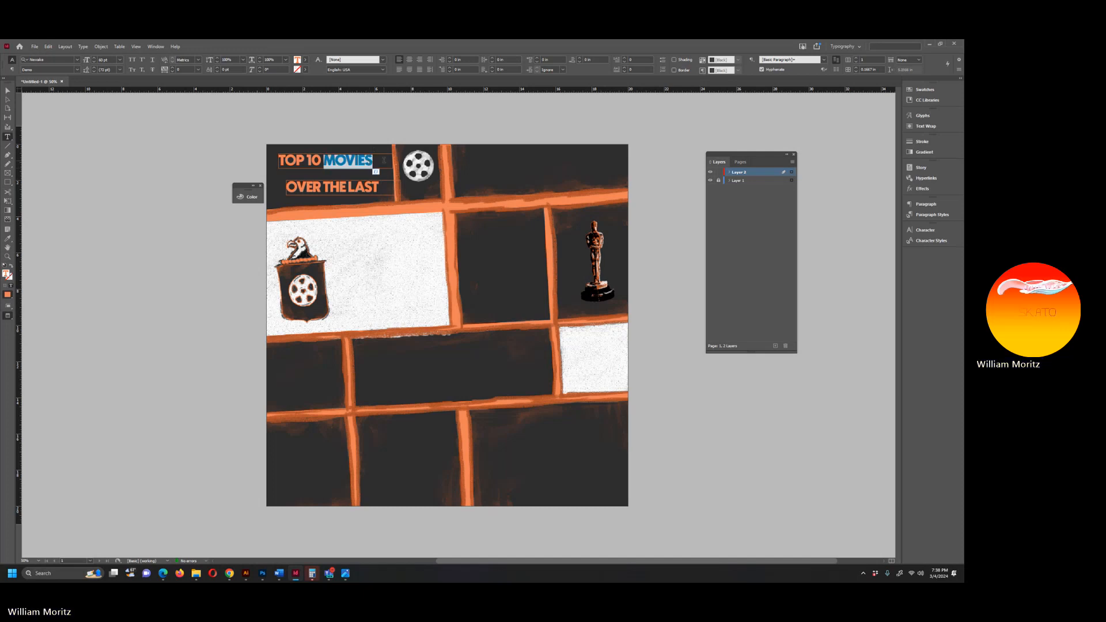
{"action": "double_click", "coordinate": [294, 161]}
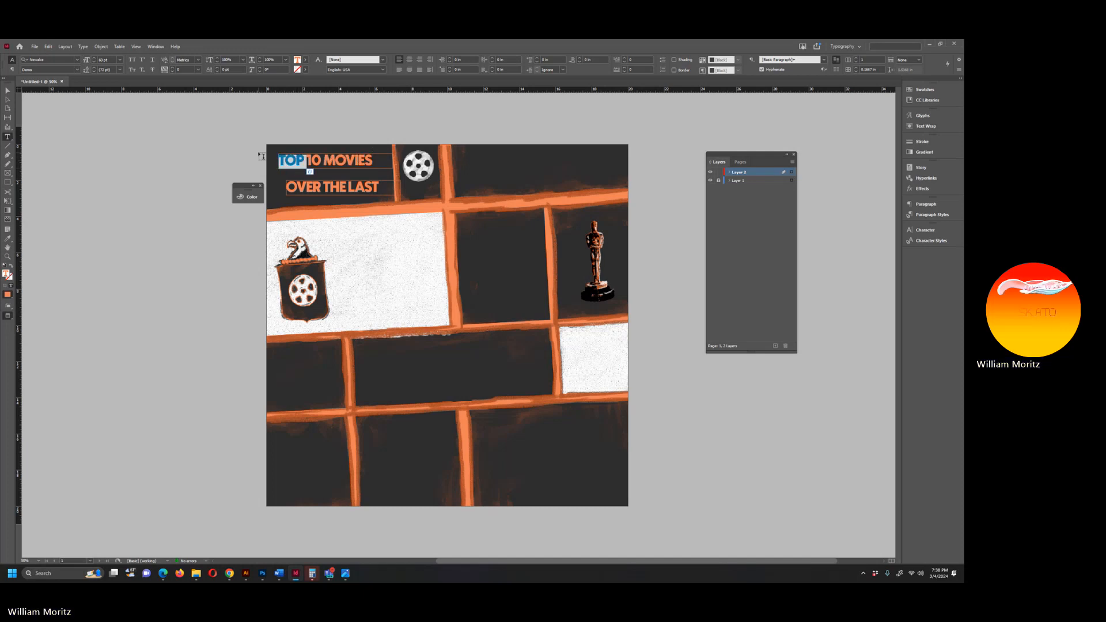
{"action": "key", "text": "BackSpace"}
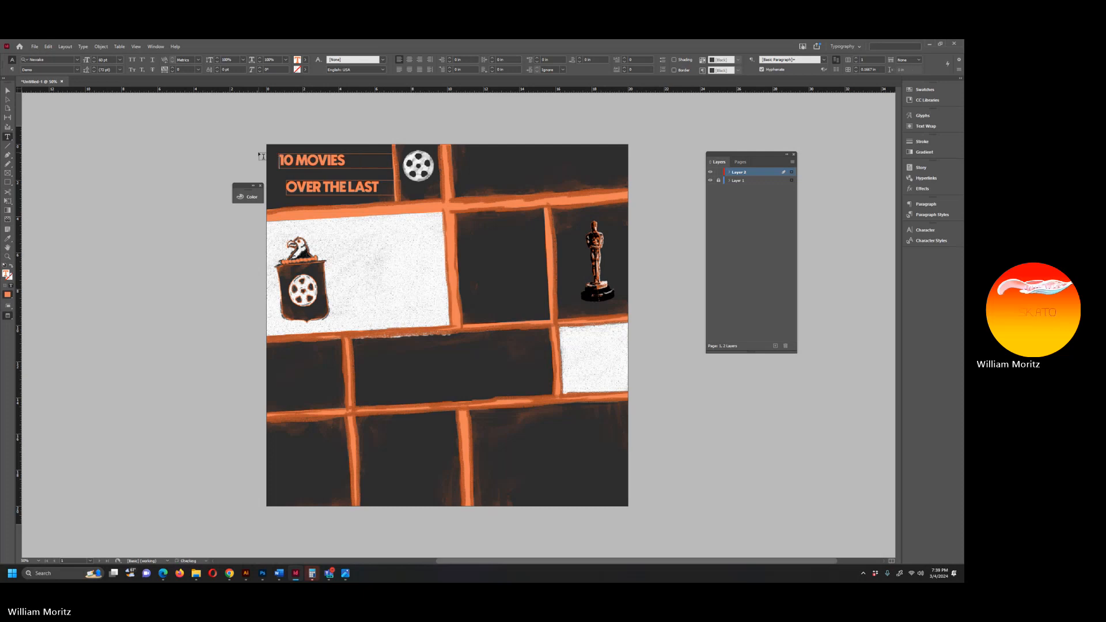
{"action": "double_click", "coordinate": [320, 161]}
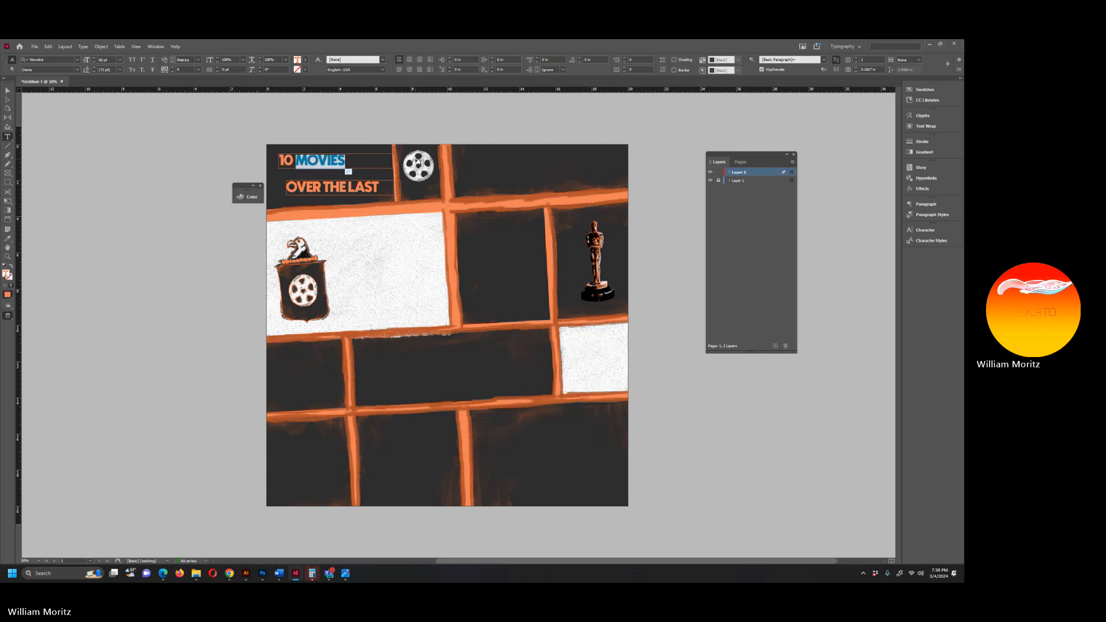
{"action": "type", "text": "BEST PICTURES"}
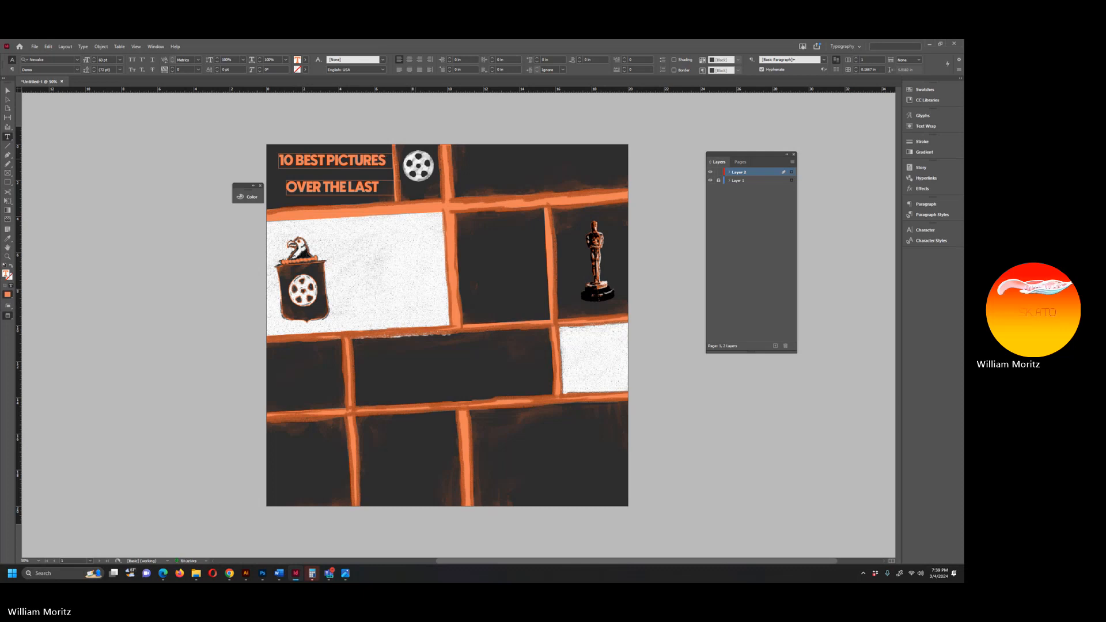
{"action": "key", "text": "BackSpace"}
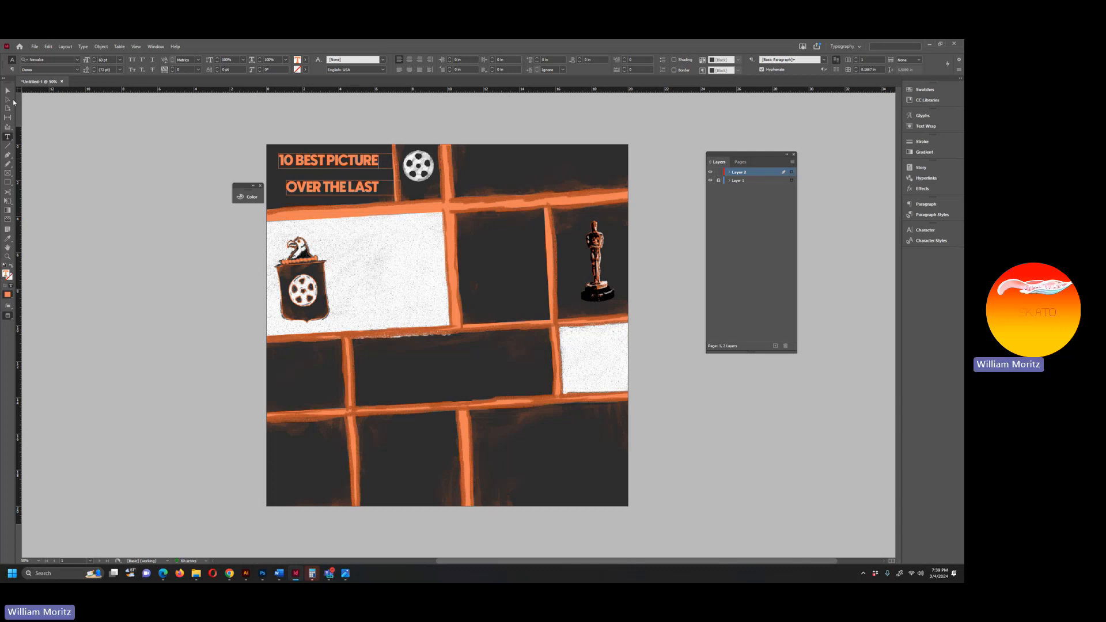
Replace the second heading line with WINNERS, then narrow its frame and move it up close beneath 10 BEST PICTURE.
{"action": "left_click", "coordinate": [7, 91]}
{"action": "double_click", "coordinate": [376, 188]}
{"action": "left_click_drag", "start_coordinate": [379, 188], "coordinate": [156, 178]}
{"action": "type", "text": "WINNERS"}
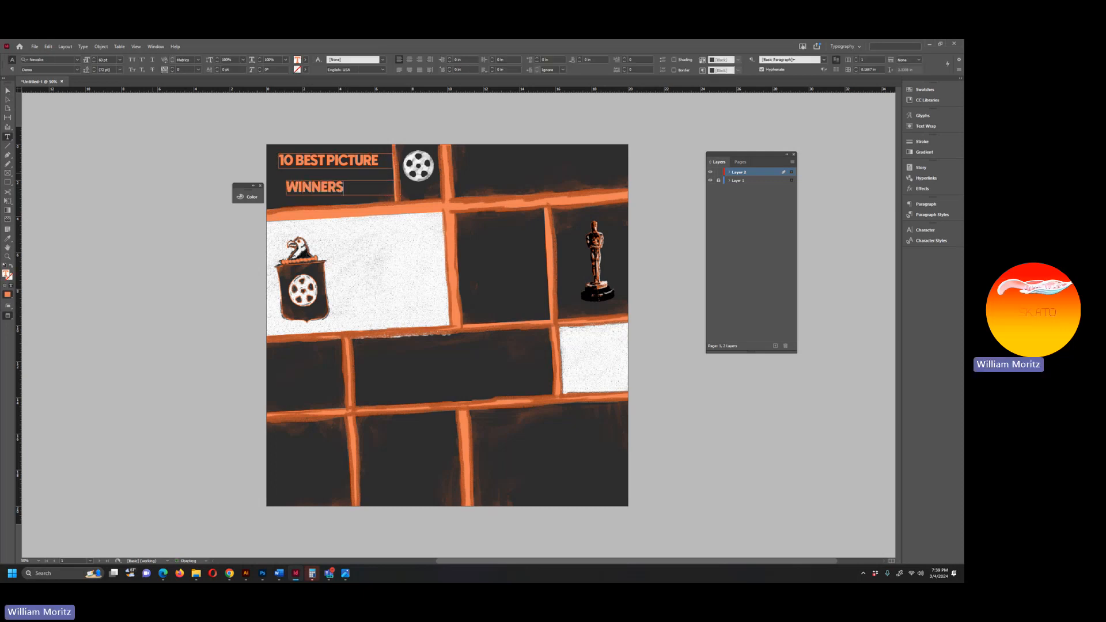
{"action": "left_click", "coordinate": [8, 91]}
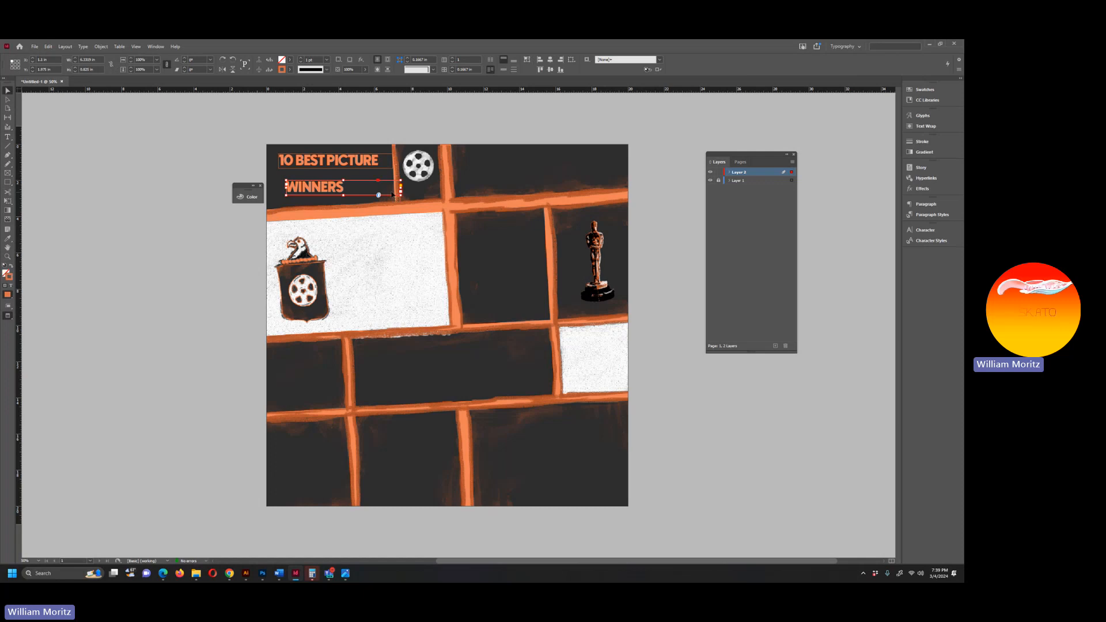
{"action": "left_click_drag", "start_coordinate": [401, 188], "coordinate": [302, 186]}
Paste a copy of the 10 BEST PICTURE frame and place it below WINNERS.
{"action": "left_click", "coordinate": [329, 164]}
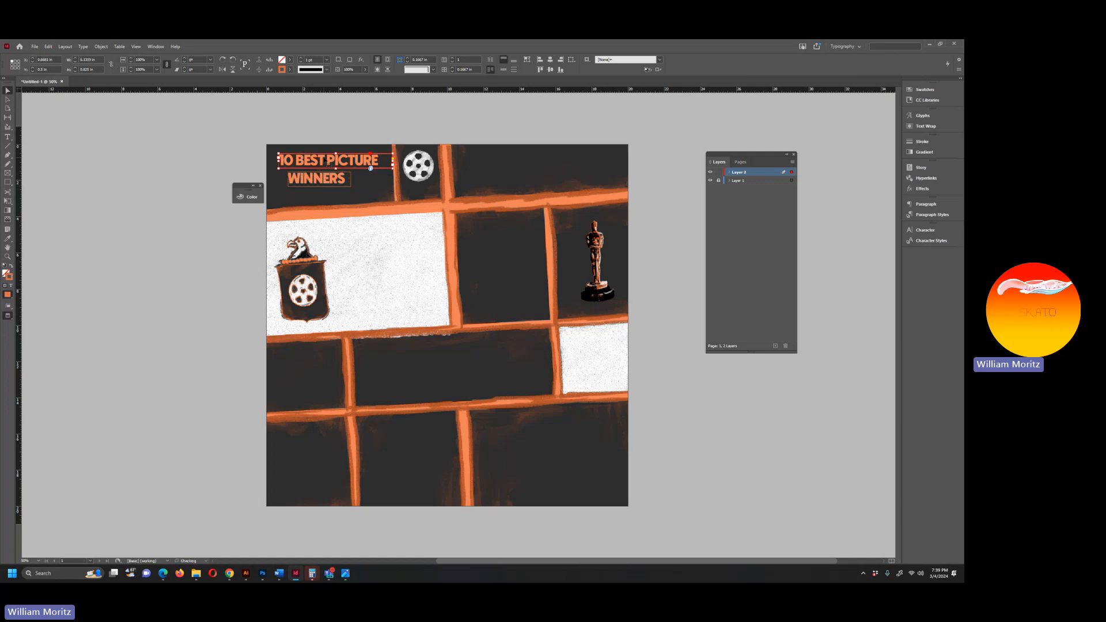
{"action": "key", "text": "ctrl+v"}
{"action": "left_click_drag", "start_coordinate": [432, 326], "coordinate": [314, 202]}
Replace the pasted frame's text with Over the Past Decade, widening the frame so the whole line fits.
{"action": "double_click", "coordinate": [342, 200]}
{"action": "key", "text": "ctrl+a"}
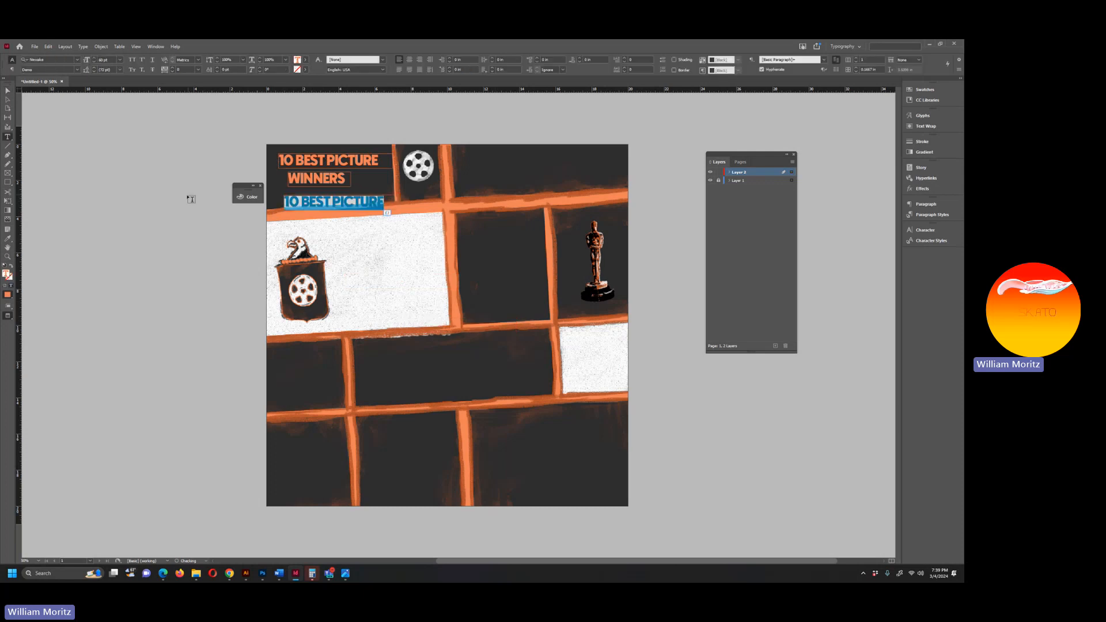
{"action": "type", "text": "Over t"}
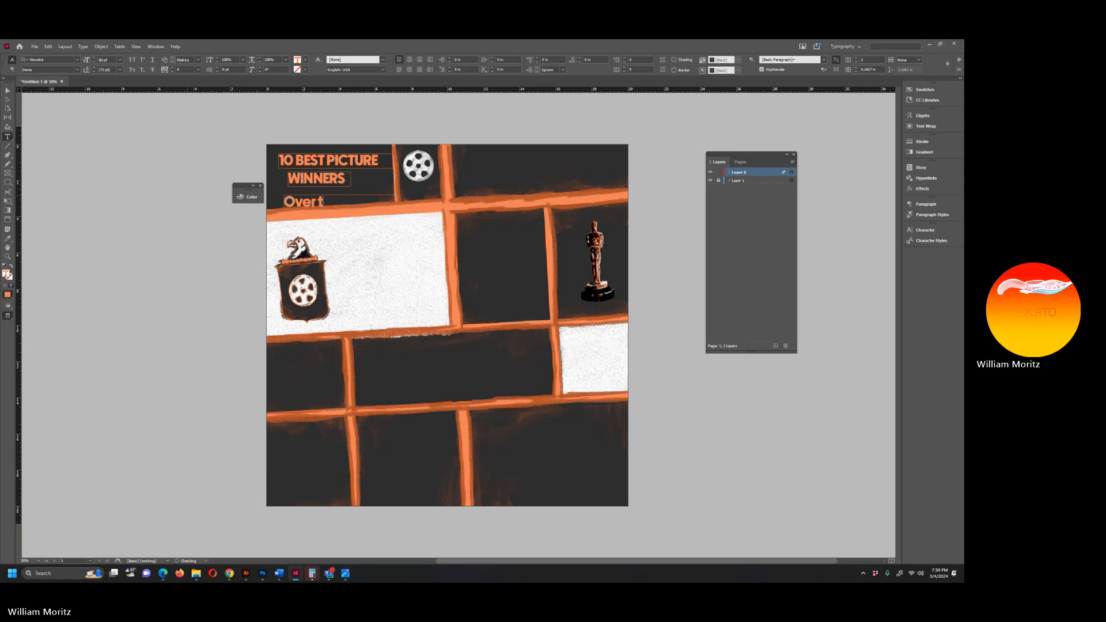
{"action": "type", "text": "he Past De"}
{"action": "key", "text": "Escape"}
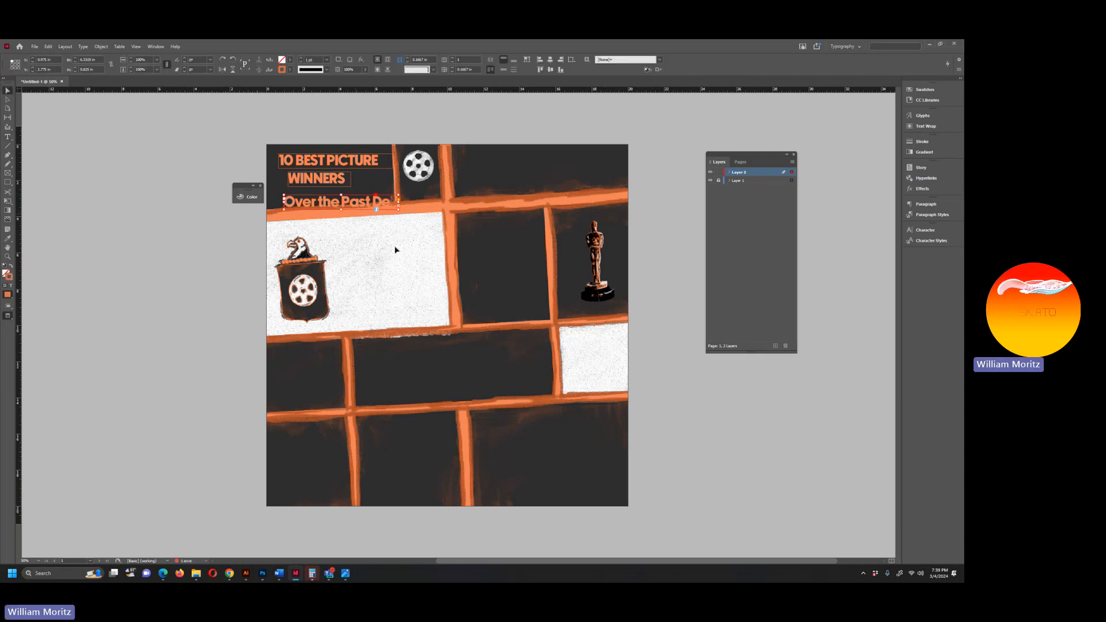
{"action": "left_click_drag", "start_coordinate": [399, 203], "coordinate": [374, 202]}
{"action": "double_click", "coordinate": [393, 202]}
{"action": "type", "text": "Decade"}
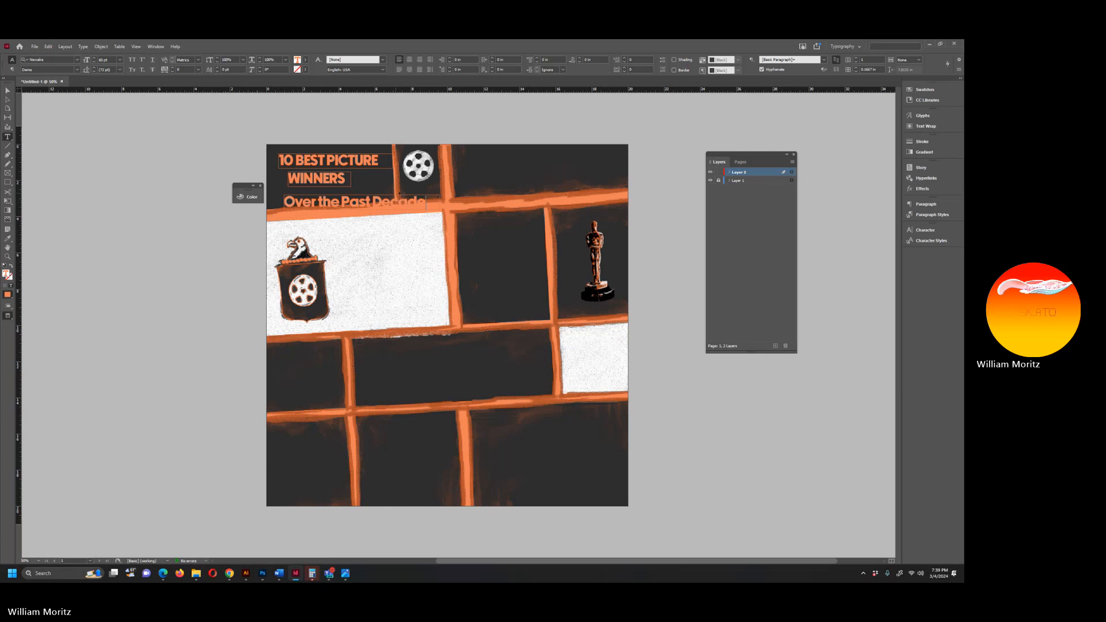
{"action": "key", "text": "ctrl+a"}
{"action": "right_click", "coordinate": [346, 203]}
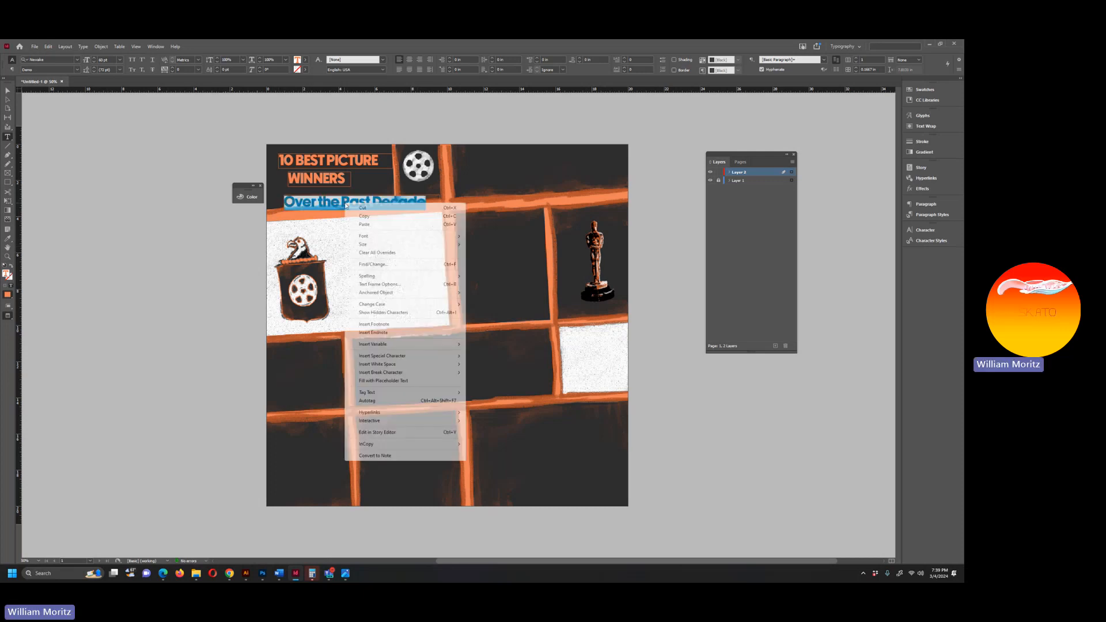
{"action": "mouse_move", "coordinate": [403, 276]}
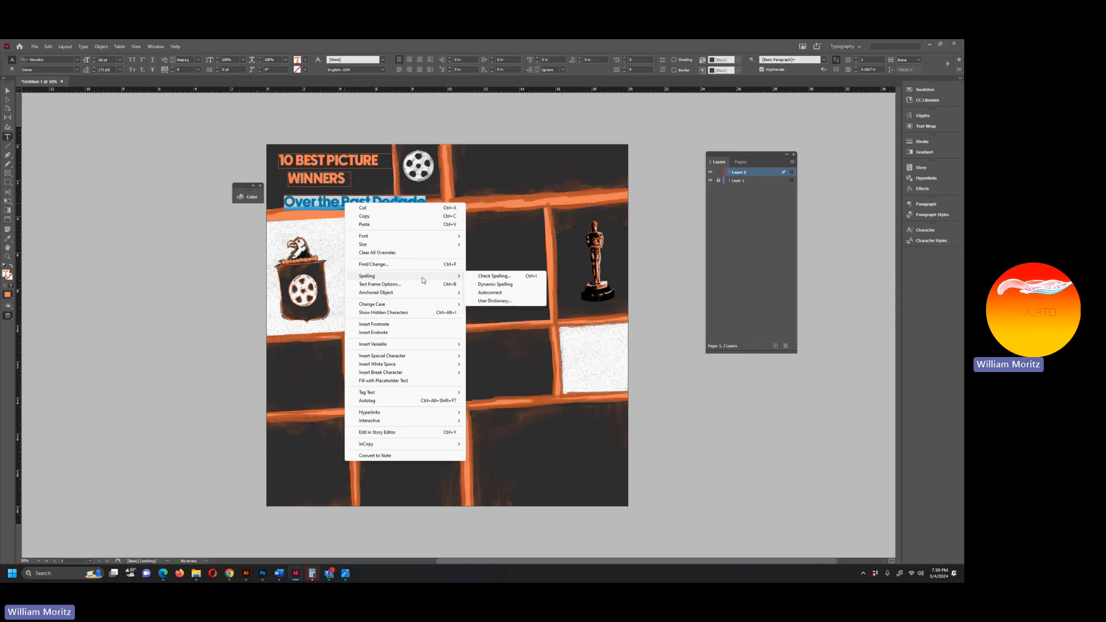
{"action": "left_click", "coordinate": [500, 277]}
{"action": "left_click", "coordinate": [525, 242]}
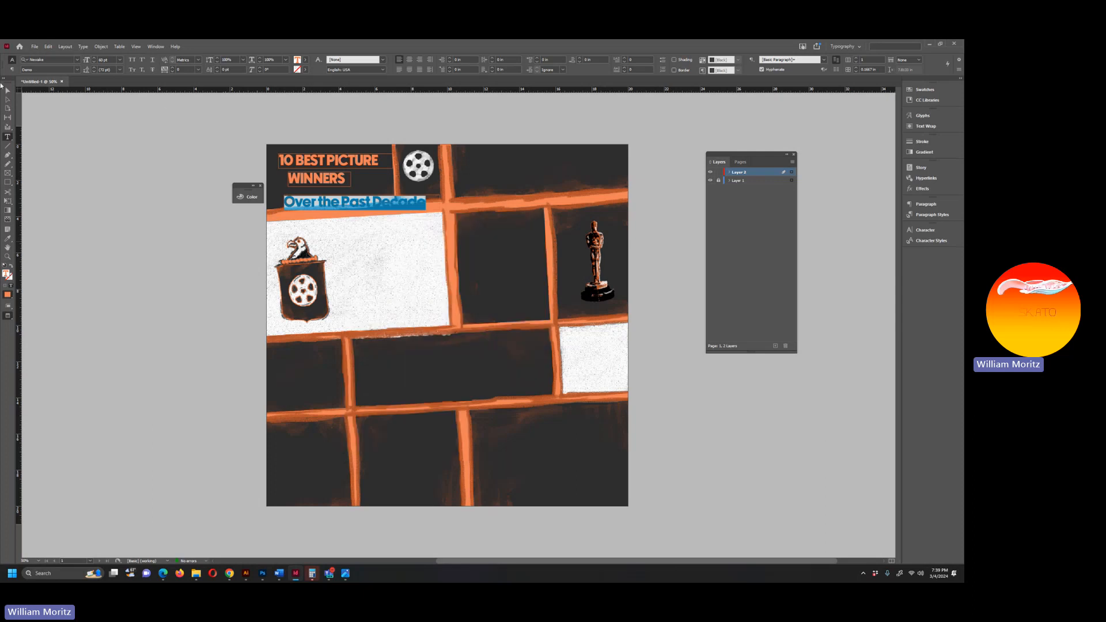
Set the stroke of the 10 BEST PICTURE text frame to None.
{"action": "left_click", "coordinate": [7, 90]}
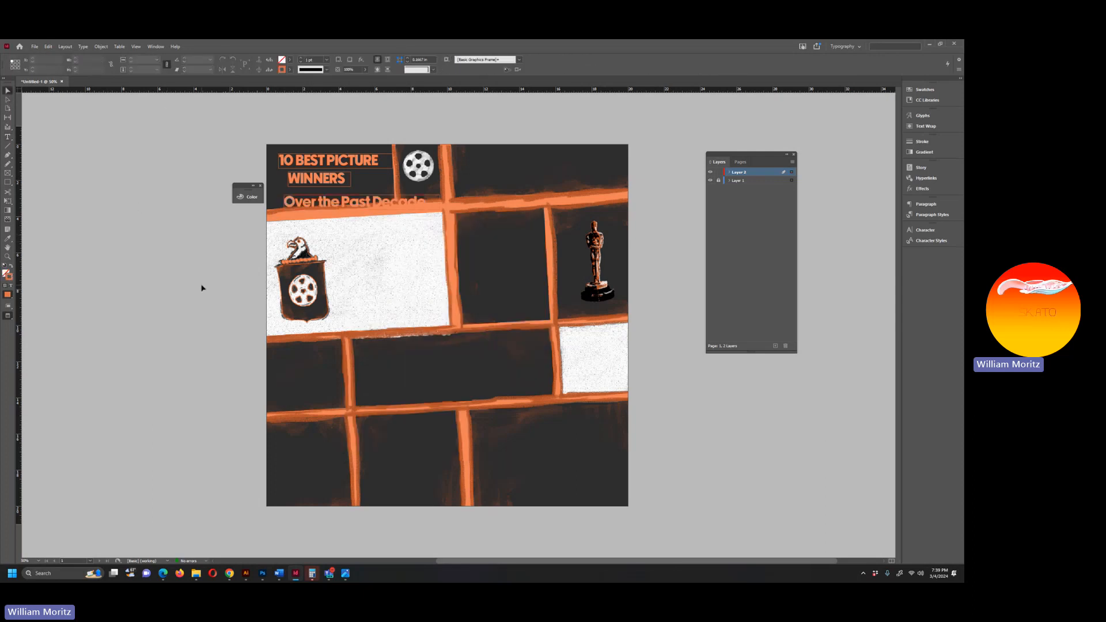
{"action": "key", "text": "w"}
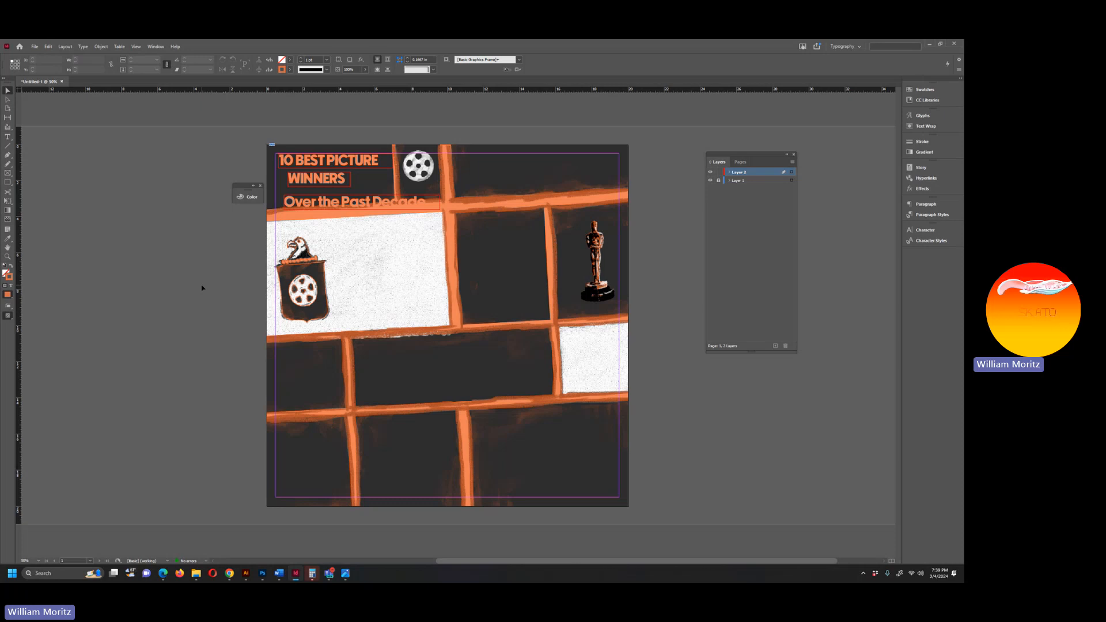
{"action": "left_click", "coordinate": [289, 168]}
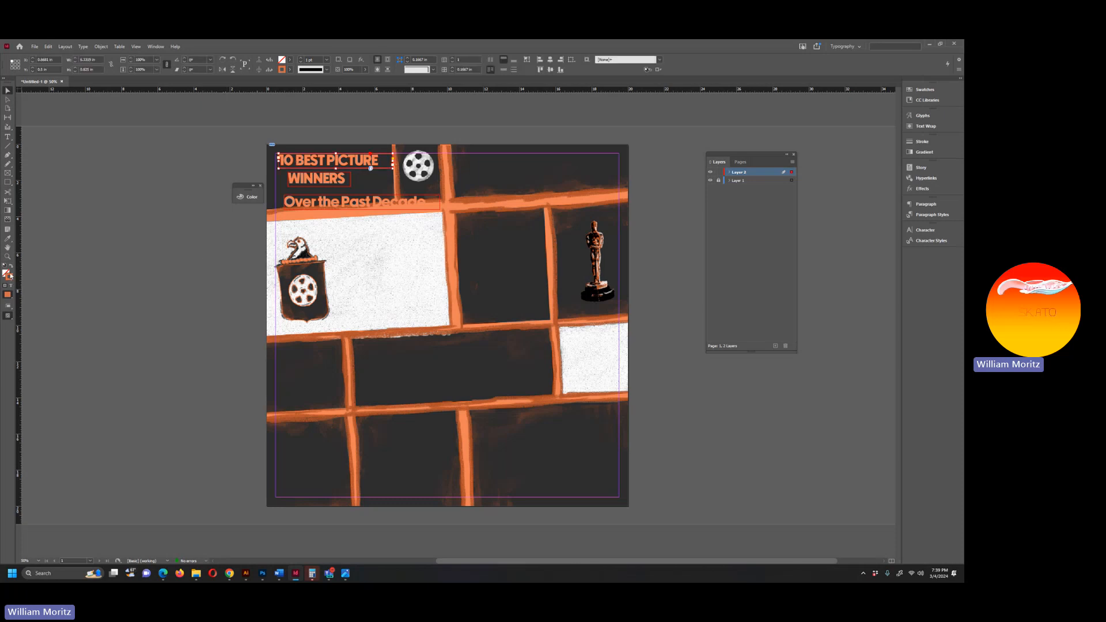
{"action": "left_click", "coordinate": [289, 70]}
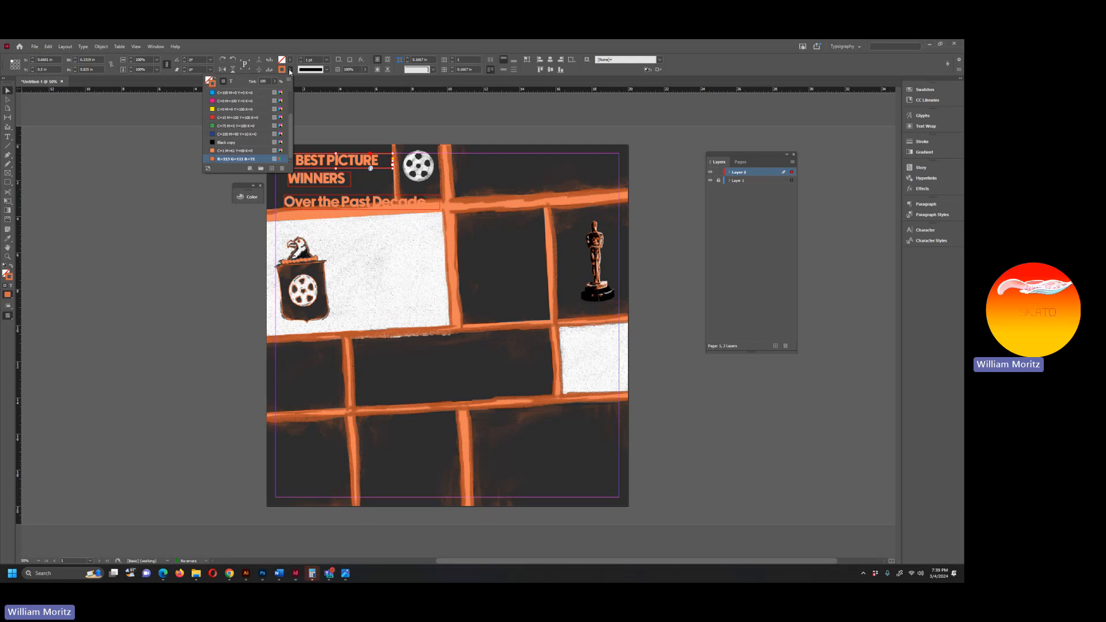
{"action": "scroll", "coordinate": [239, 138], "scroll_direction": "up", "scroll_amount": 3}
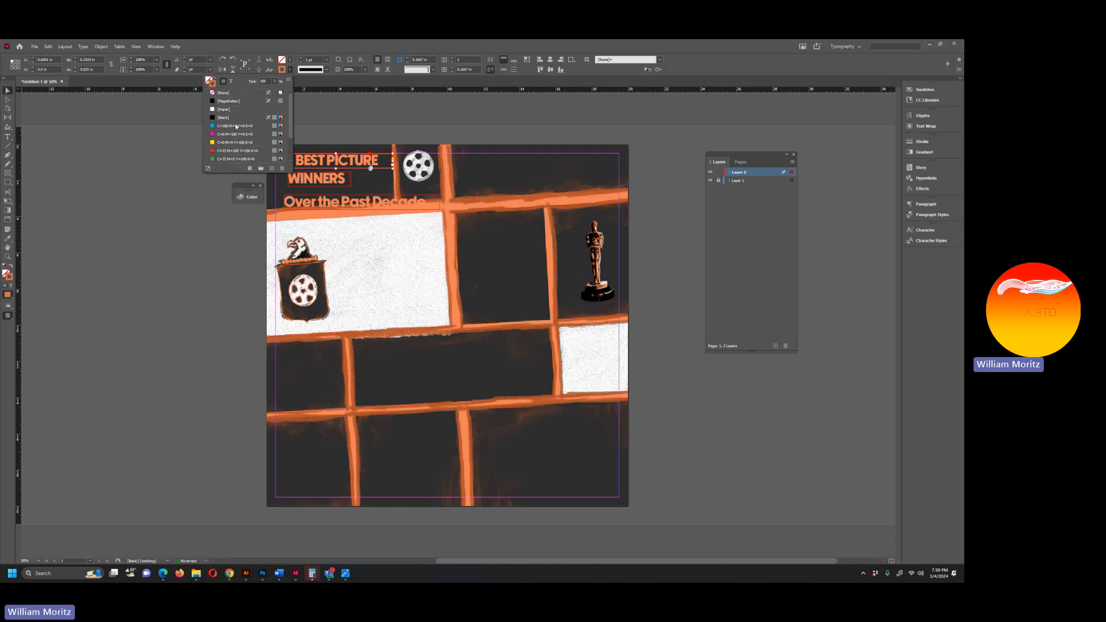
{"action": "left_click", "coordinate": [222, 93]}
{"action": "left_click", "coordinate": [153, 178]}
Remove the stroke from the WINNERS and Over the Past Decade text frames by setting it to None.
{"action": "left_click", "coordinate": [310, 178]}
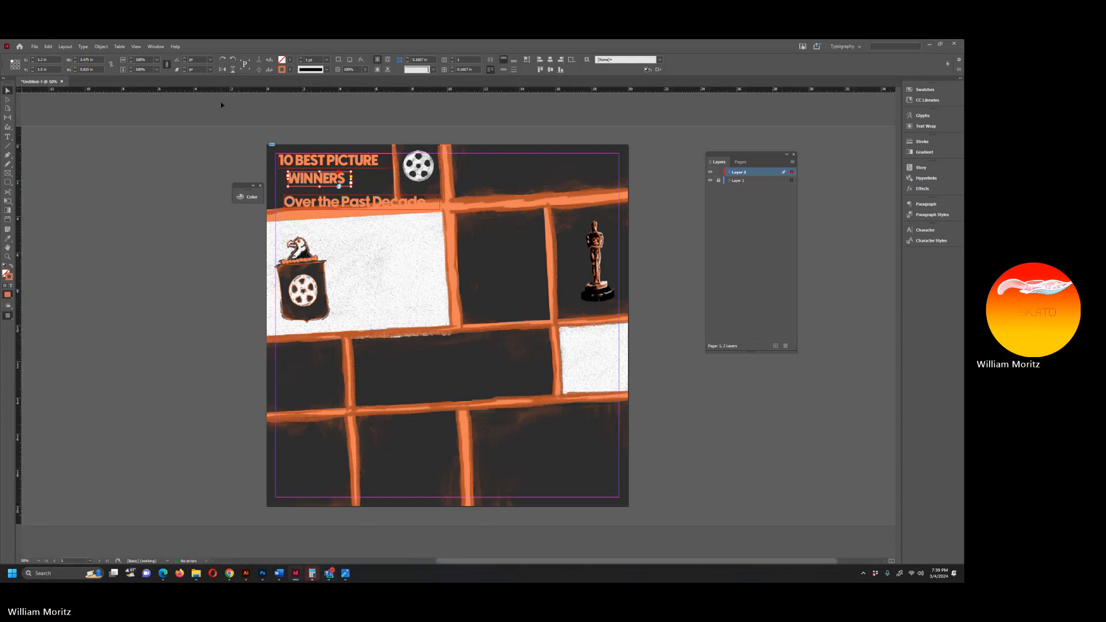
{"action": "key", "text": "w"}
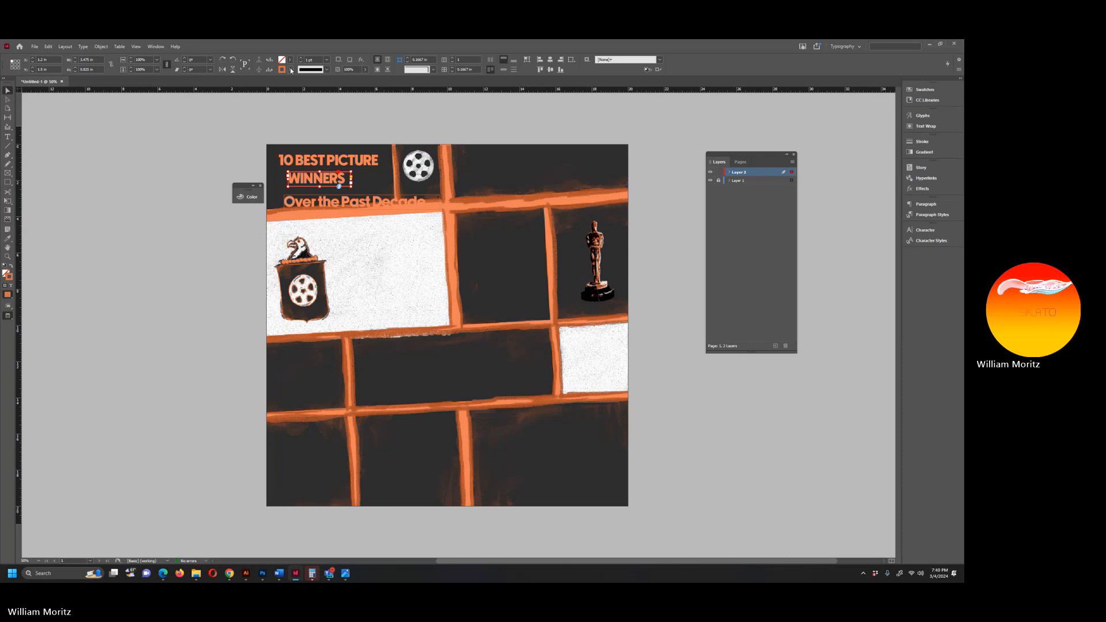
{"action": "left_click", "coordinate": [290, 70]}
{"action": "left_click", "coordinate": [222, 94]}
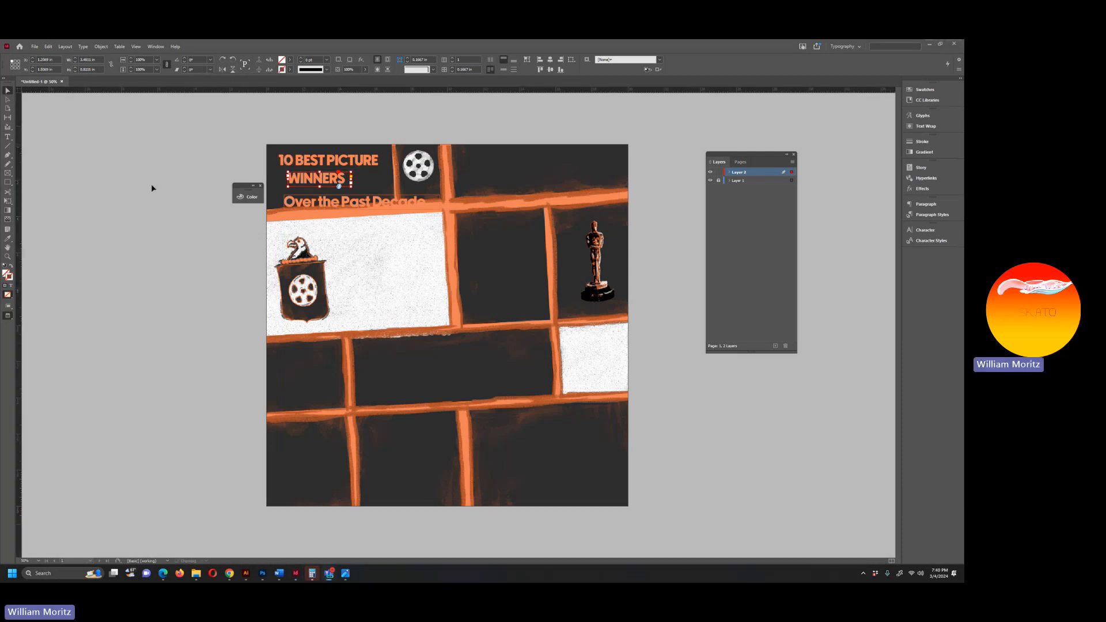
{"action": "left_click", "coordinate": [325, 200]}
{"action": "left_click", "coordinate": [290, 70]}
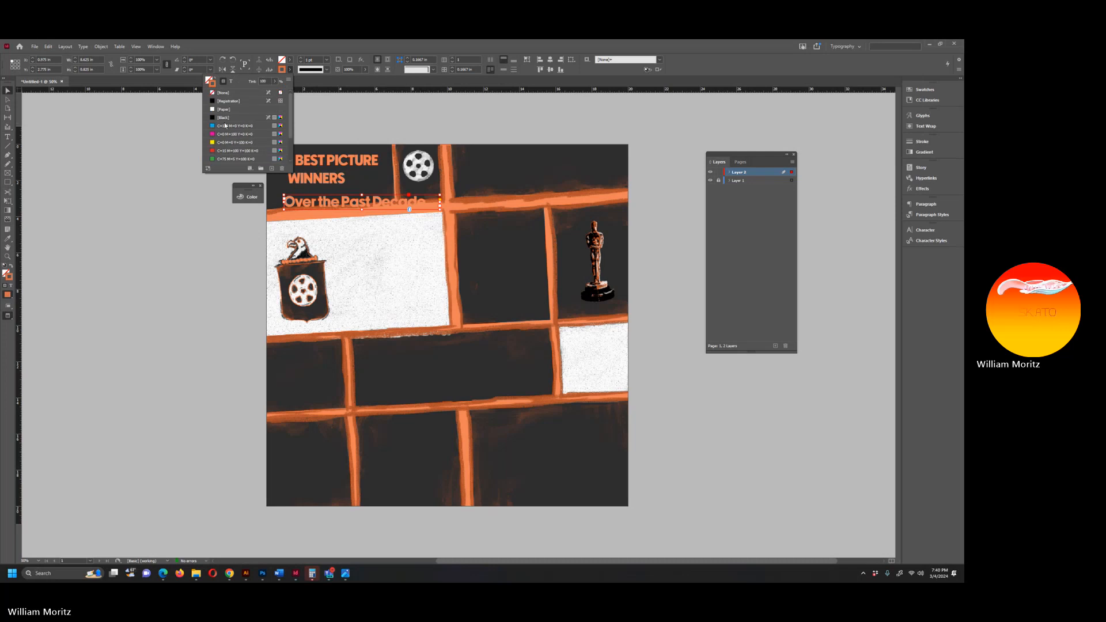
{"action": "left_click", "coordinate": [136, 178]}
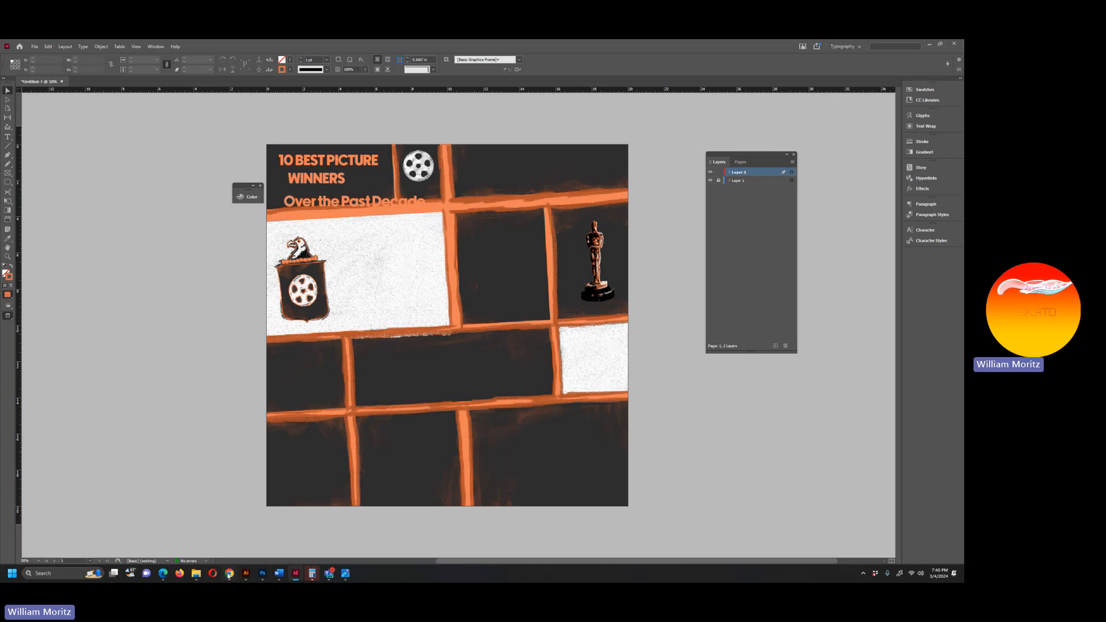
Switch to Chrome to examine the title layout with the large numeral in the Behance magazine project, and return to InDesign.
{"action": "mouse_move", "coordinate": [230, 578]}
{"action": "left_click", "coordinate": [230, 576]}
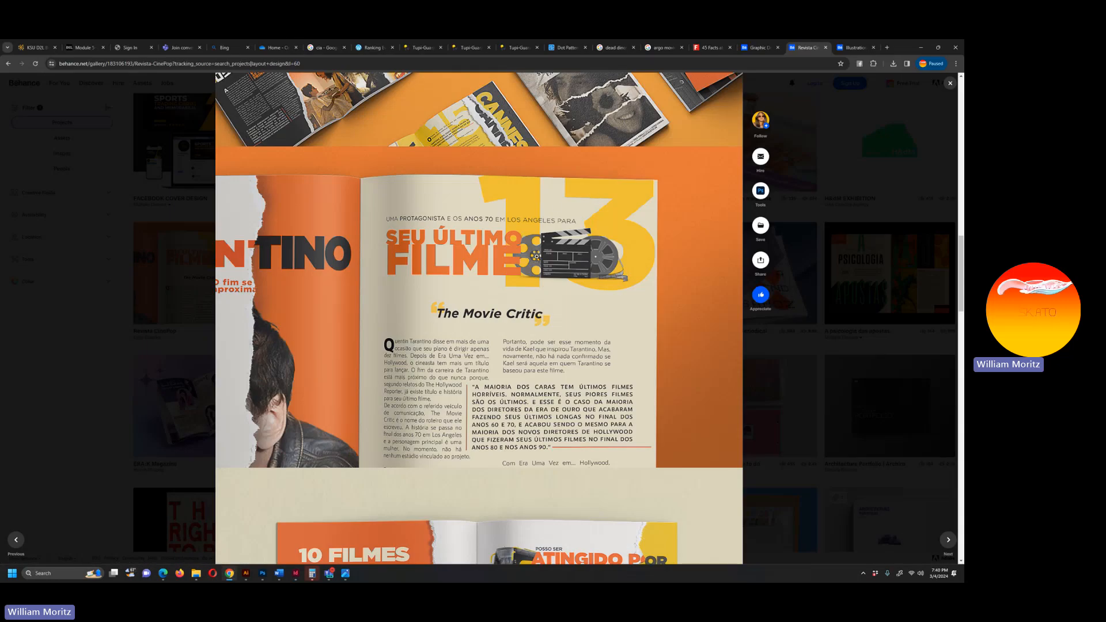
{"action": "left_click", "coordinate": [921, 48]}
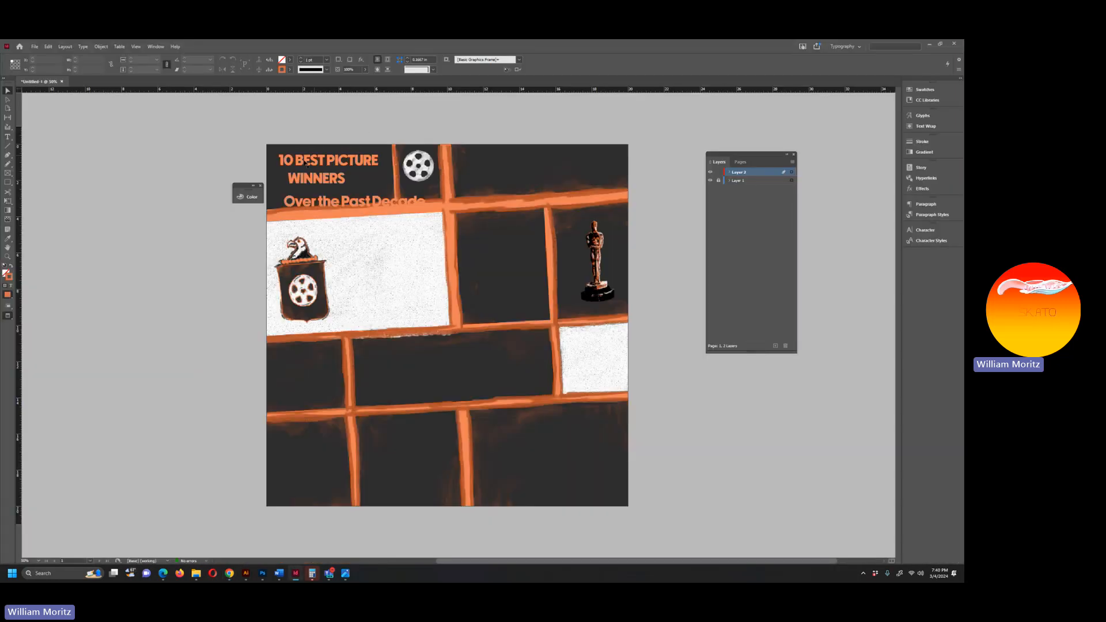
Delete the 10 from the first heading line, leaving BEST PICTURE.
{"action": "double_click", "coordinate": [299, 163]}
{"action": "left_click_drag", "start_coordinate": [296, 167], "coordinate": [269, 162]}
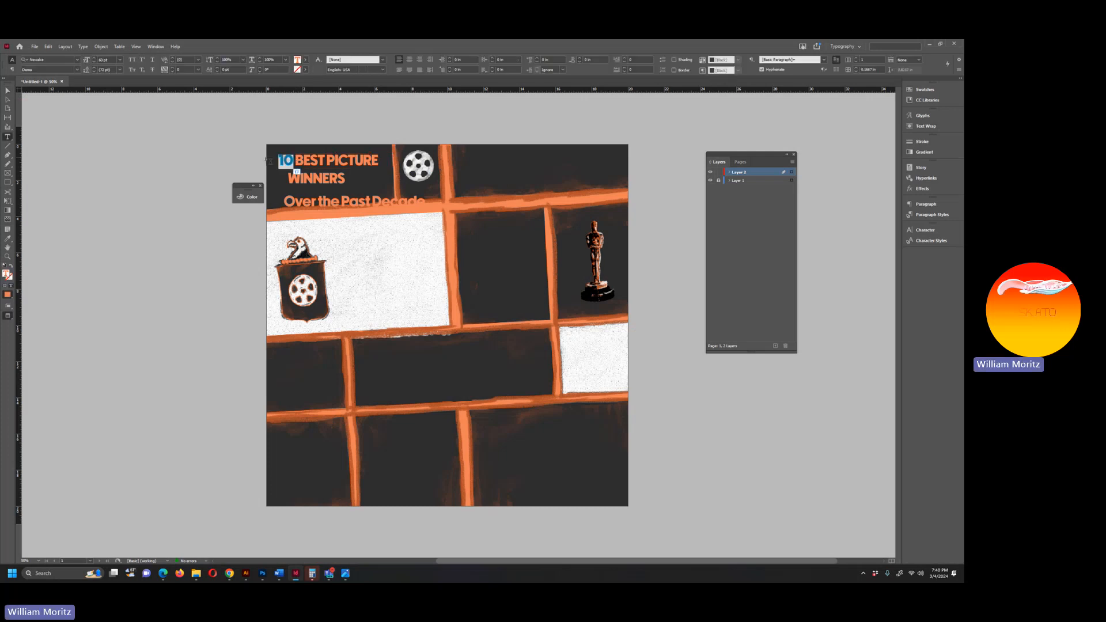
{"action": "key", "text": "BackSpace"}
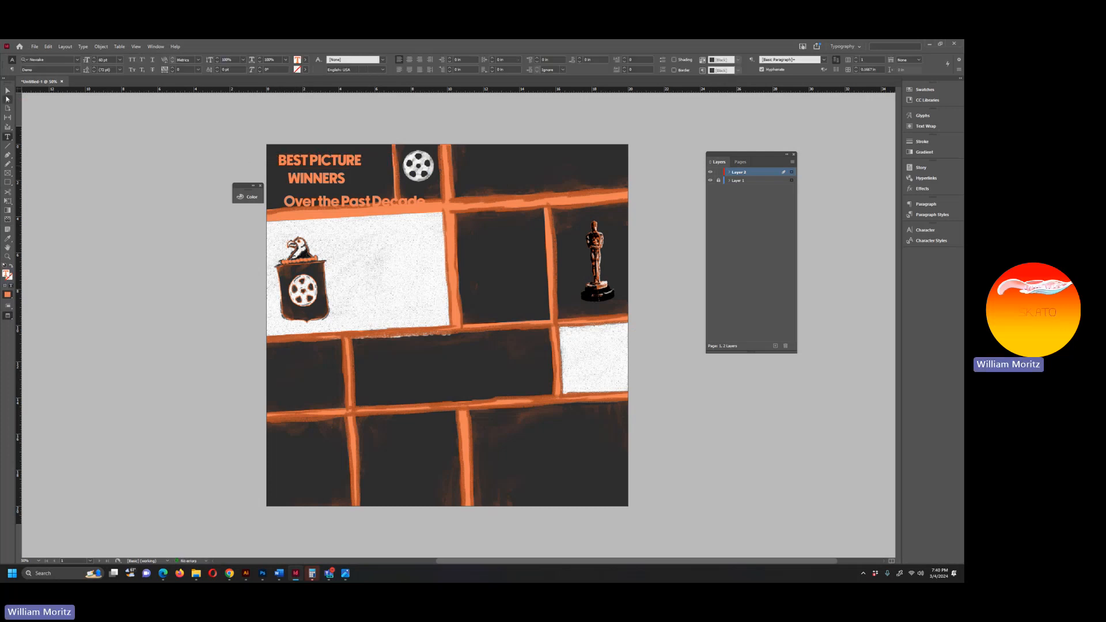
Stagger BEST PICTURE, WINNERS and Over the Past Decade in closely spaced lines and move them together over the film reel.
{"action": "left_click", "coordinate": [8, 90]}
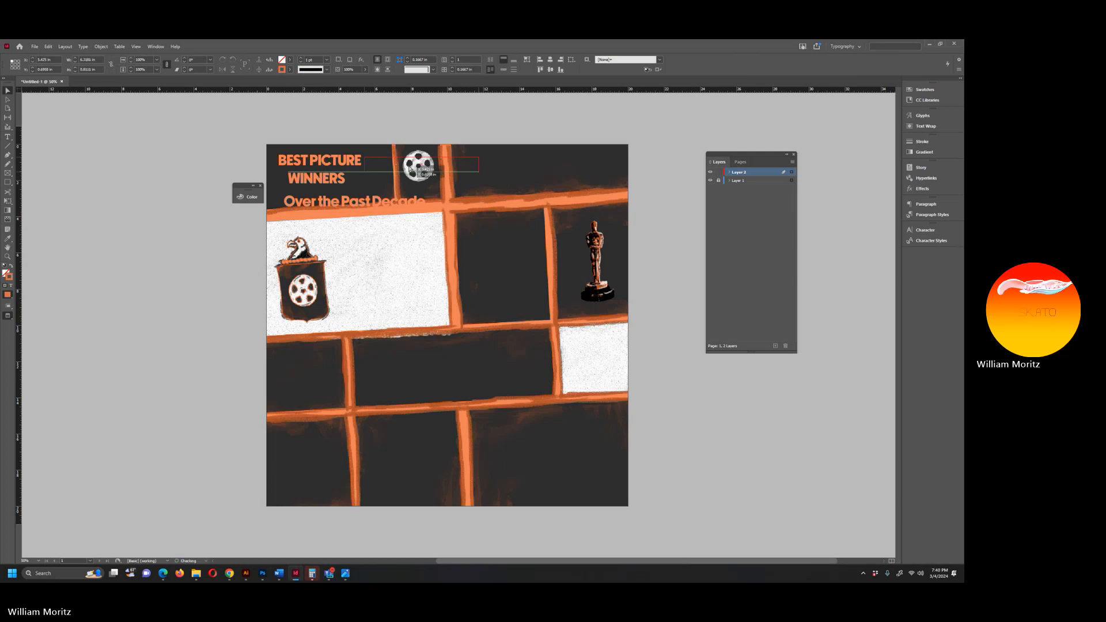
{"action": "left_click_drag", "start_coordinate": [376, 167], "coordinate": [339, 202]}
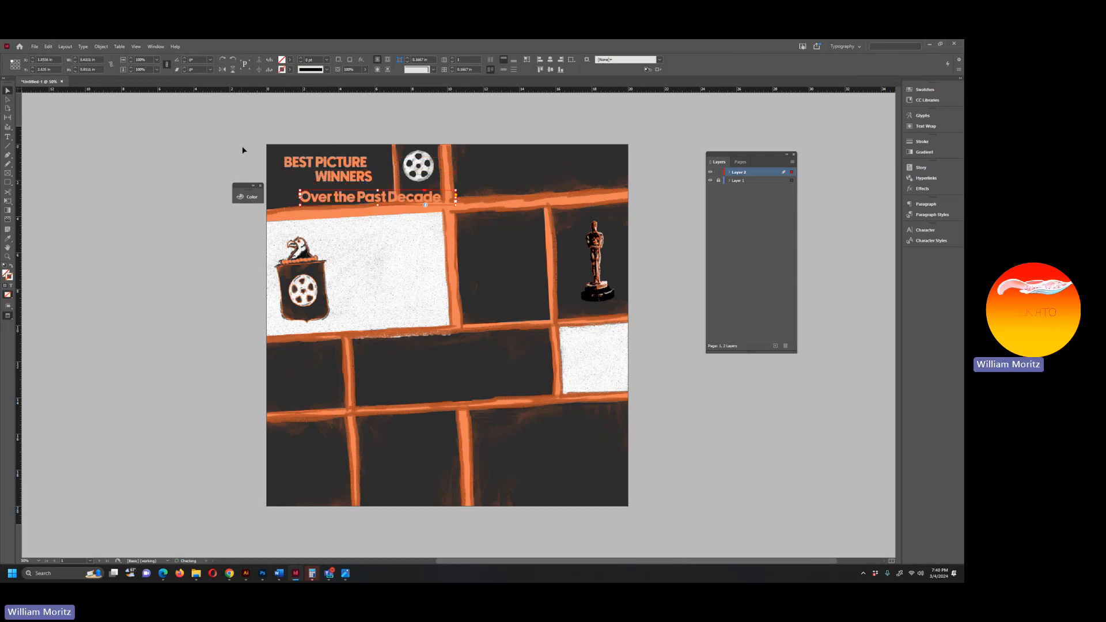
{"action": "left_click_drag", "start_coordinate": [242, 147], "coordinate": [437, 206]}
{"action": "left_click", "coordinate": [227, 158]}
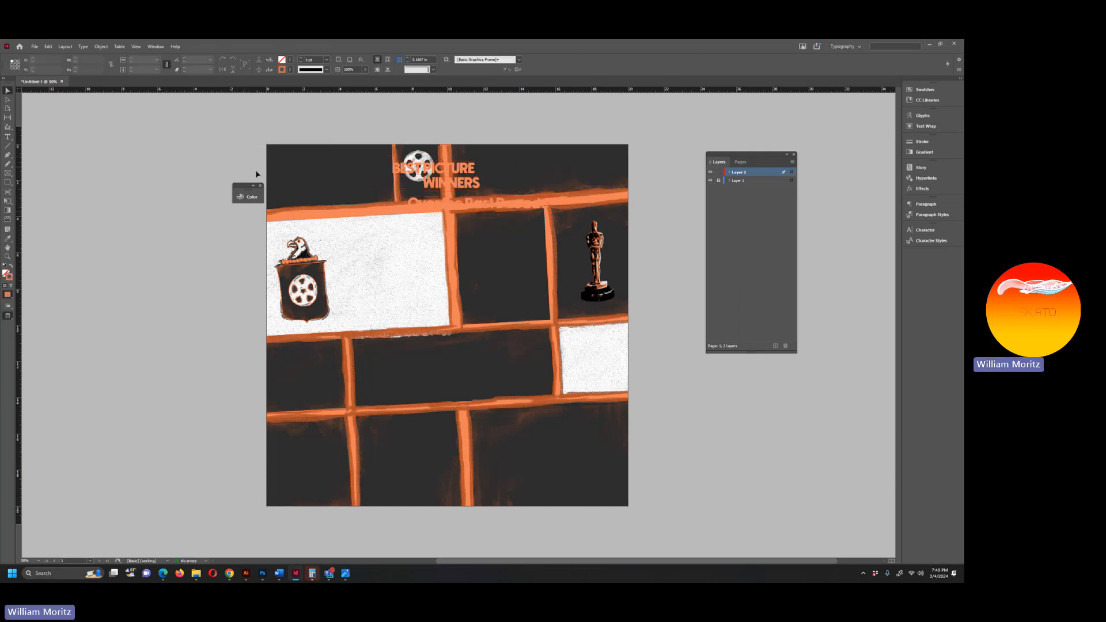
Place 10 as its own text frame in the block beside the film reel, and check the magazine numeral in Chrome.
{"action": "left_click", "coordinate": [451, 319]}
{"action": "left_click_drag", "start_coordinate": [449, 309], "coordinate": [341, 196]}
{"action": "double_click", "coordinate": [331, 185]}
{"action": "double_click", "coordinate": [339, 194]}
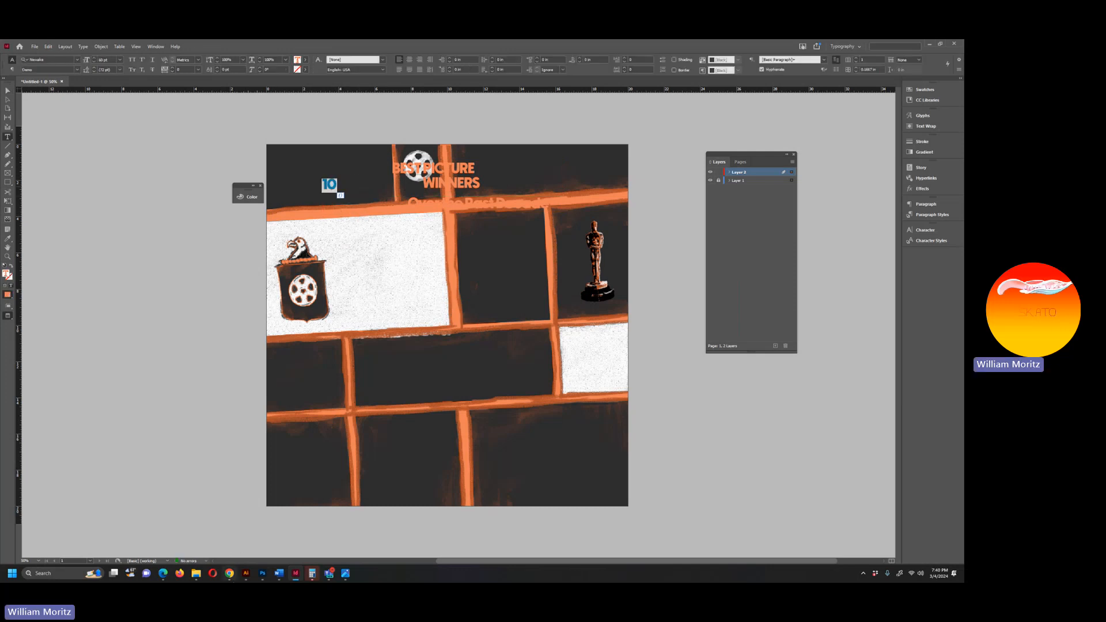
{"action": "left_click", "coordinate": [229, 573]}
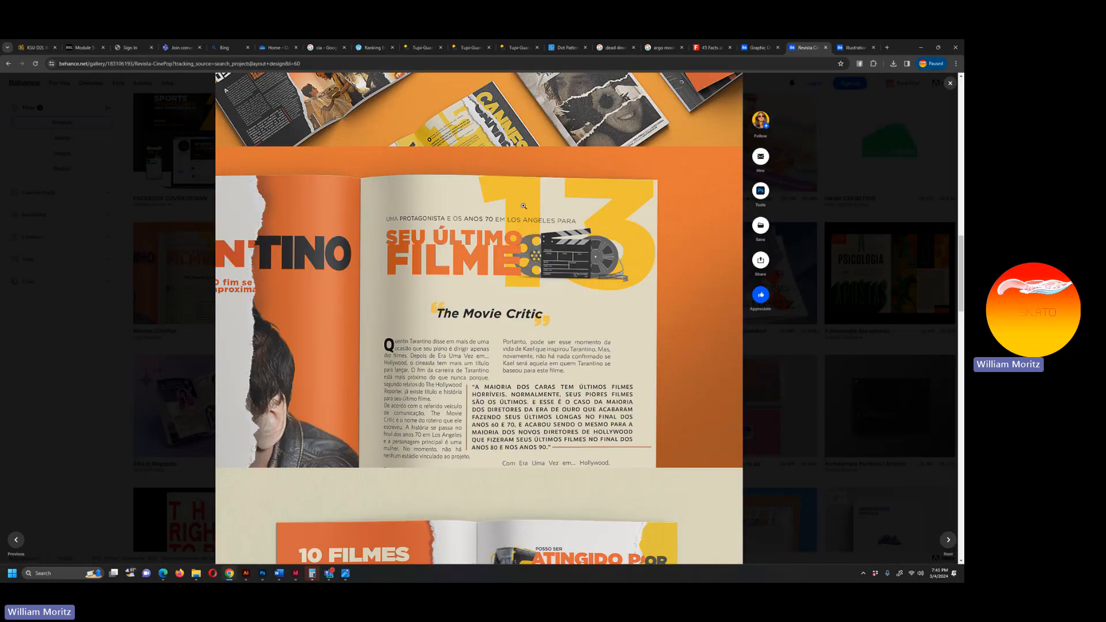
{"action": "key", "text": "alt+Tab"}
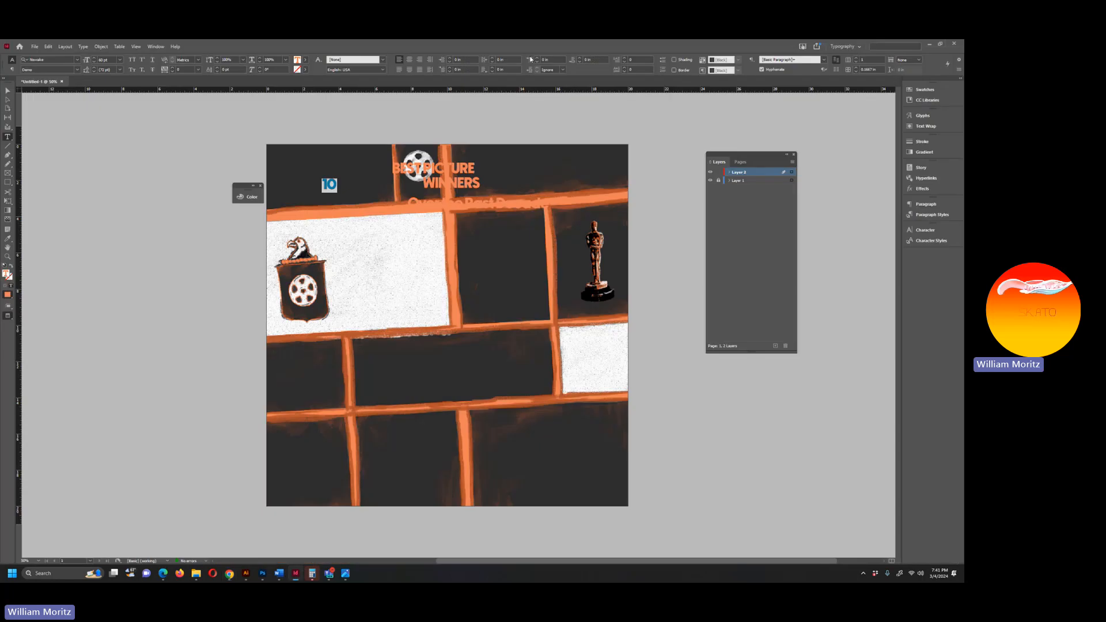
Collapse the expanded Color panel and move it off the page onto the empty pasteboard.
{"action": "left_click", "coordinate": [7, 295]}
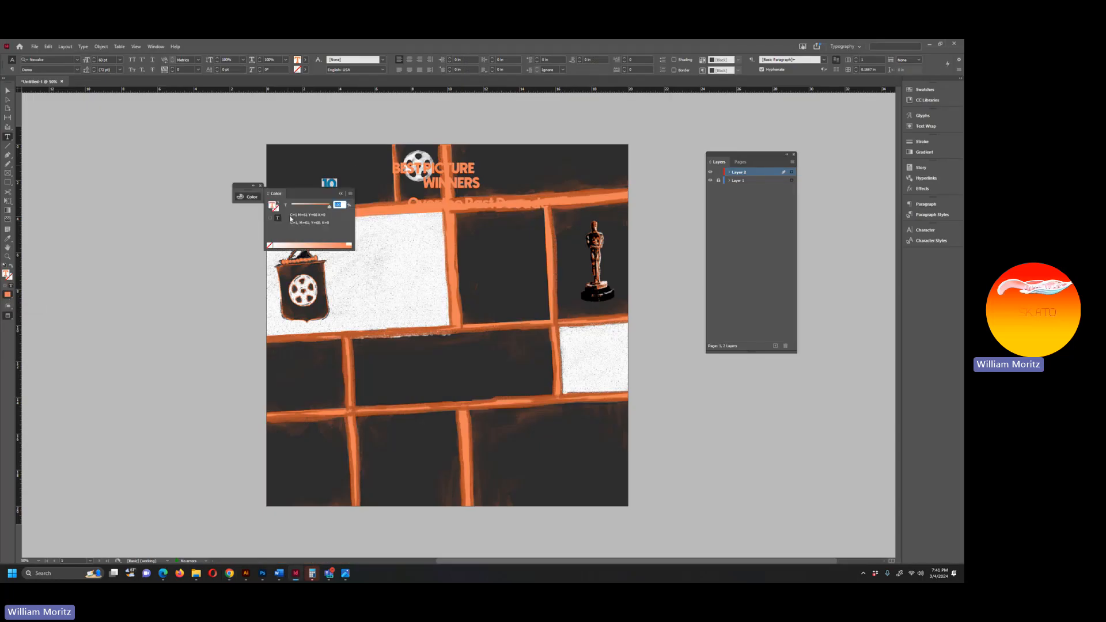
{"action": "left_click_drag", "start_coordinate": [7, 85], "coordinate": [8, 86]}
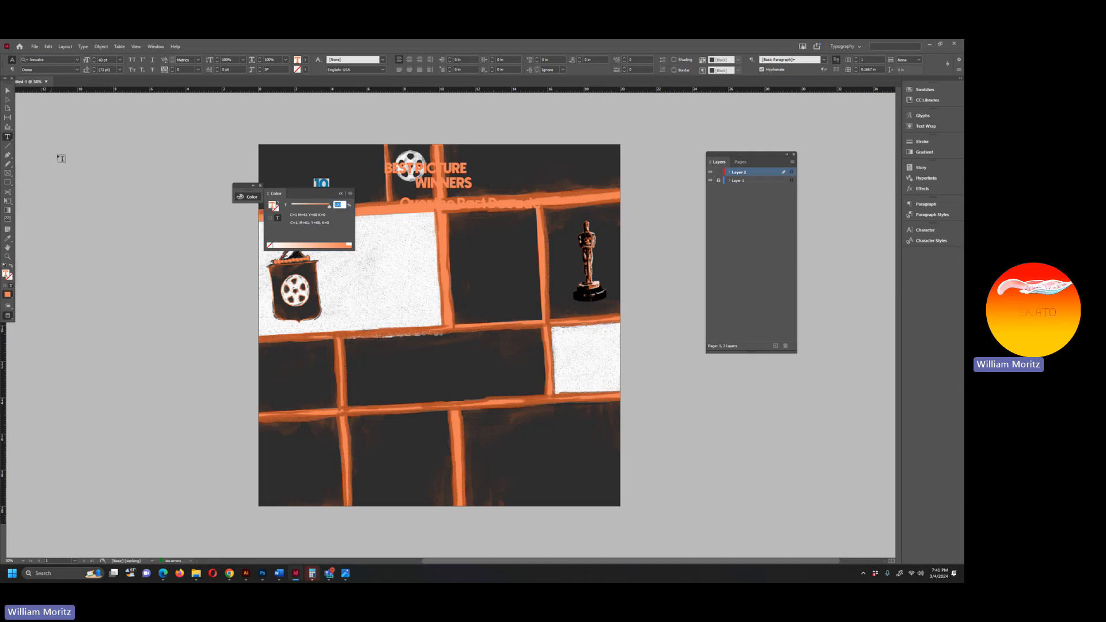
{"action": "left_click", "coordinate": [7, 91]}
{"action": "left_click", "coordinate": [102, 153]}
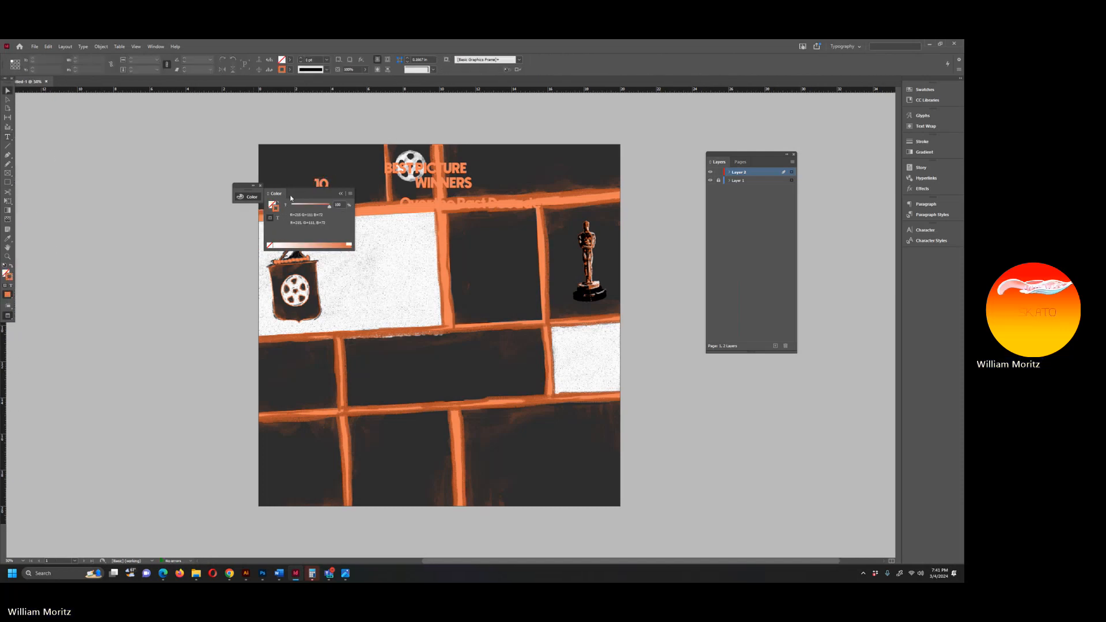
{"action": "left_click", "coordinate": [340, 194]}
{"action": "left_click_drag", "start_coordinate": [242, 184], "coordinate": [64, 115]}
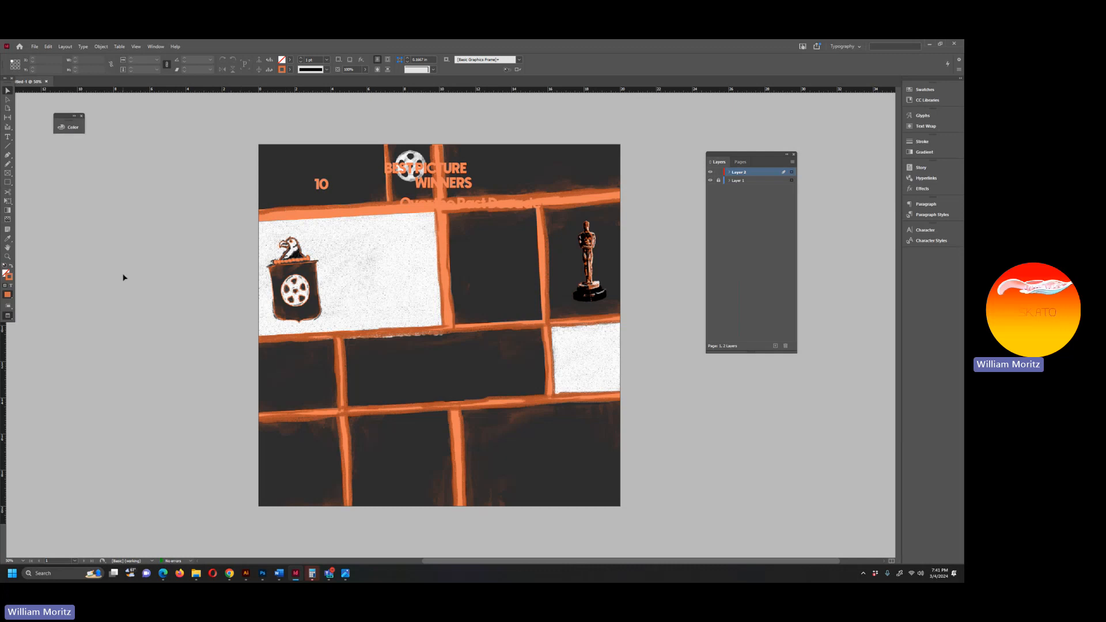
Sample the white from the artwork with the Eyedropper and save it as swatch R=254 G=254 B=254.
{"action": "key", "text": "i"}
{"action": "left_click", "coordinate": [289, 70]}
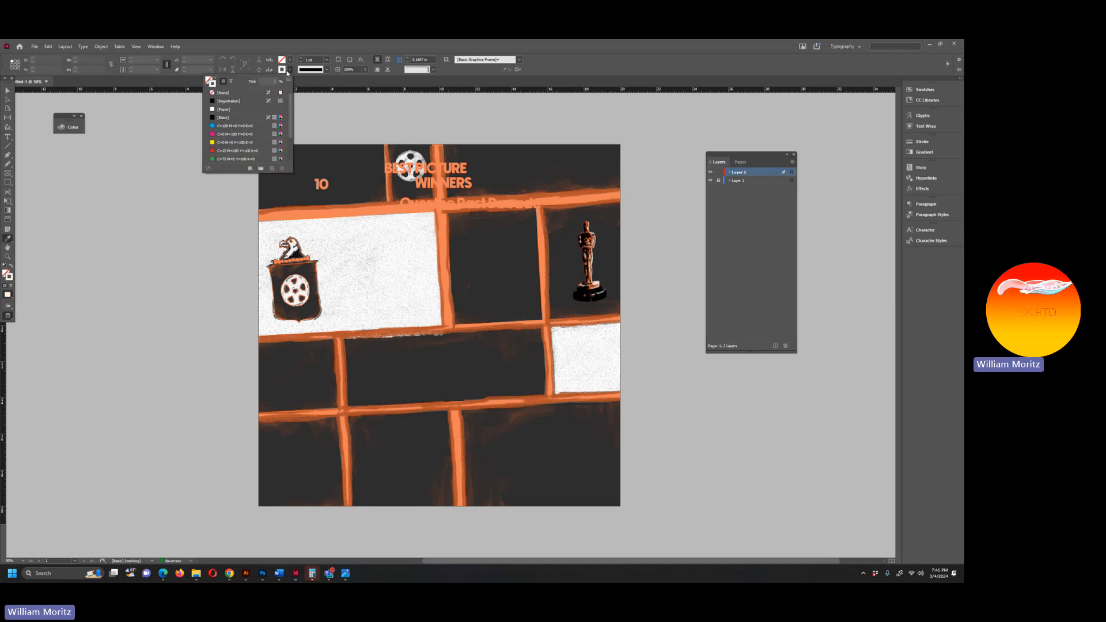
{"action": "left_click", "coordinate": [272, 168]}
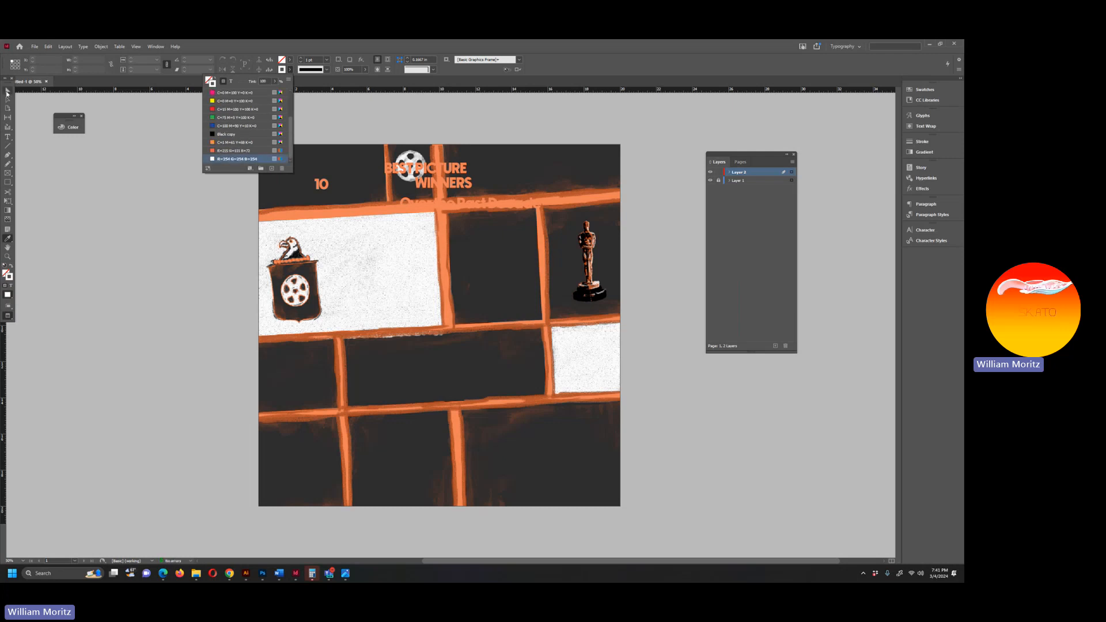
{"action": "left_click", "coordinate": [7, 93]}
{"action": "double_click", "coordinate": [332, 183]}
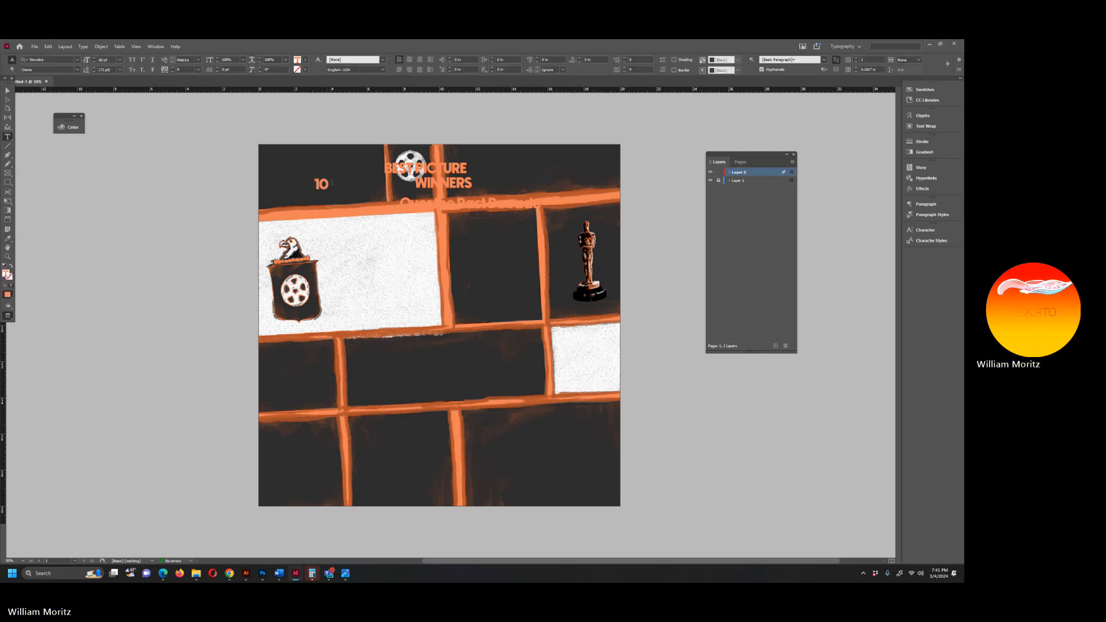
{"action": "double_click", "coordinate": [331, 183]}
{"action": "left_click", "coordinate": [7, 92]}
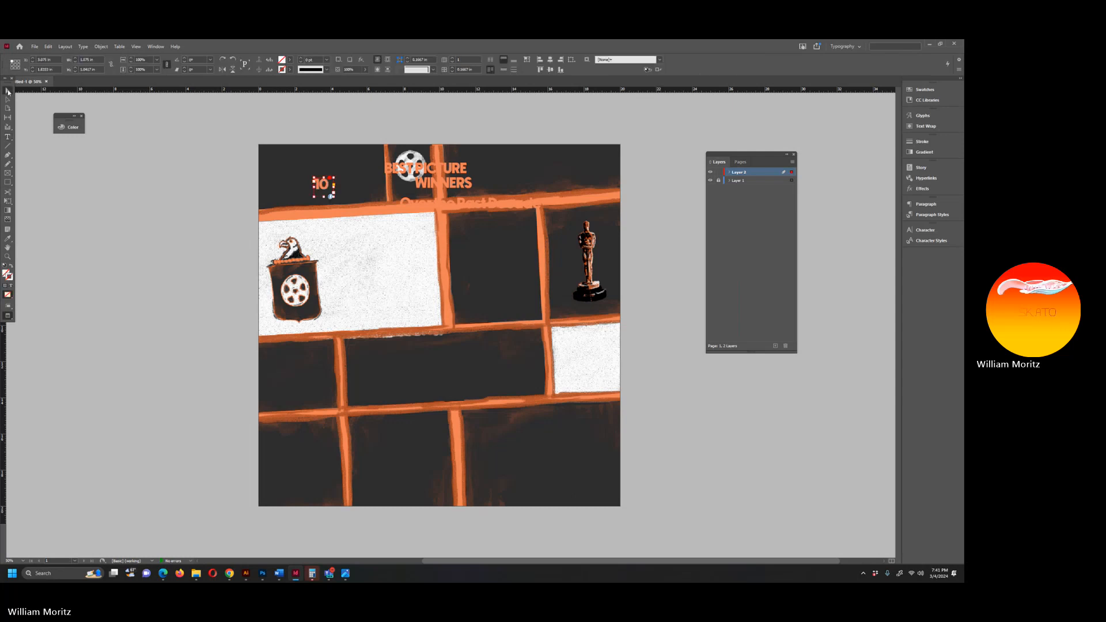
{"action": "left_click", "coordinate": [49, 257]}
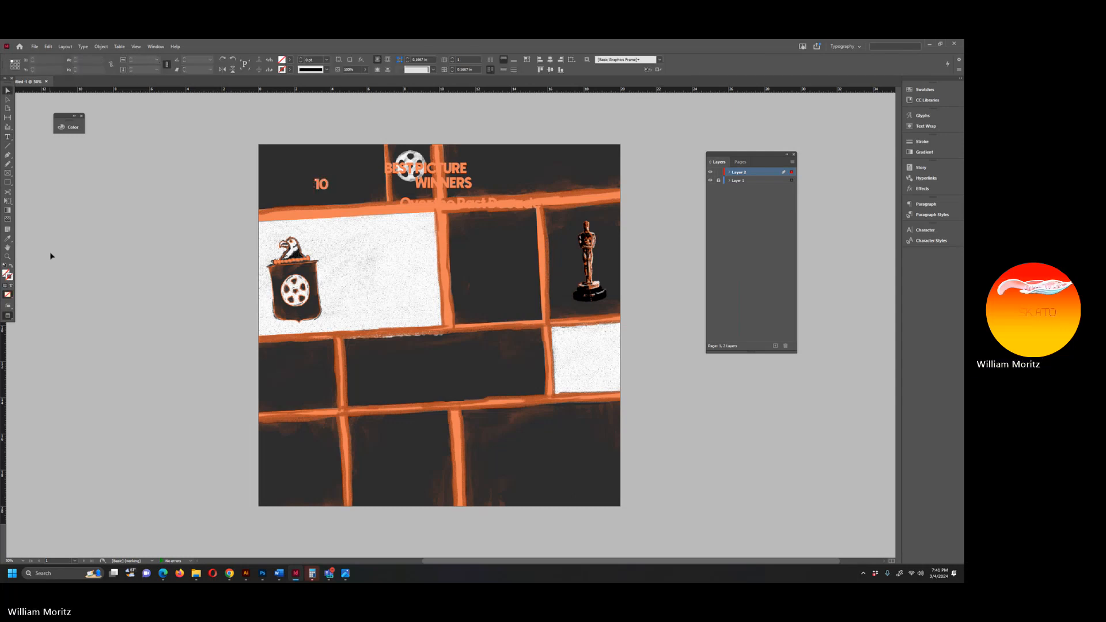
Enlarge the 10 to fill the upper-left block and rotate it about 2° counterclockwise.
{"action": "left_click", "coordinate": [326, 191]}
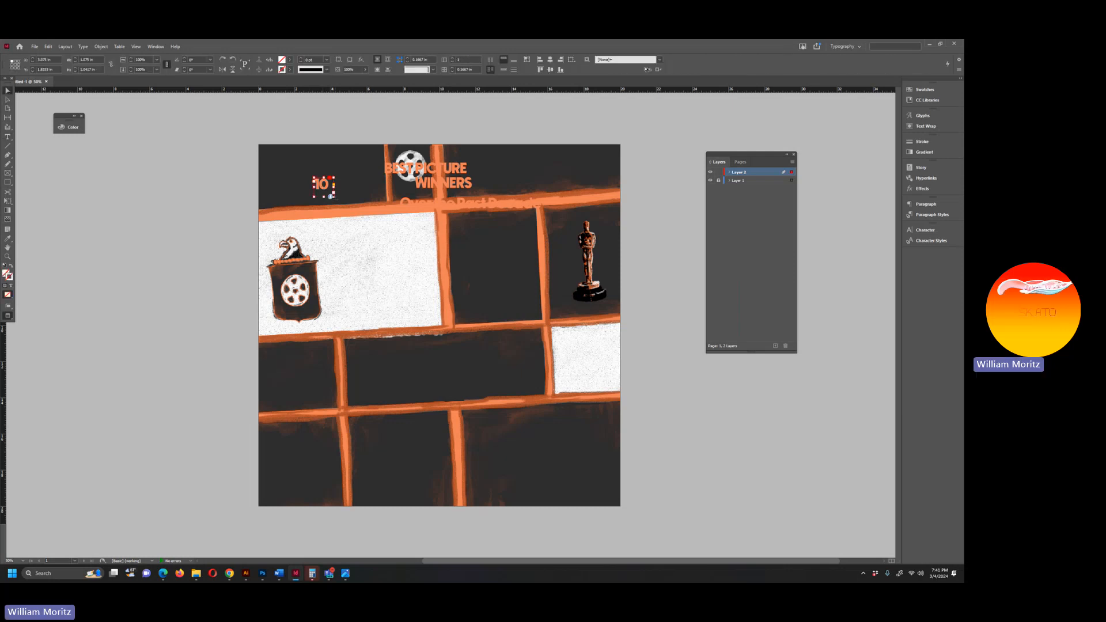
{"action": "left_click_drag", "start_coordinate": [332, 197], "coordinate": [307, 183]}
{"action": "left_click_drag", "start_coordinate": [340, 224], "coordinate": [367, 248]}
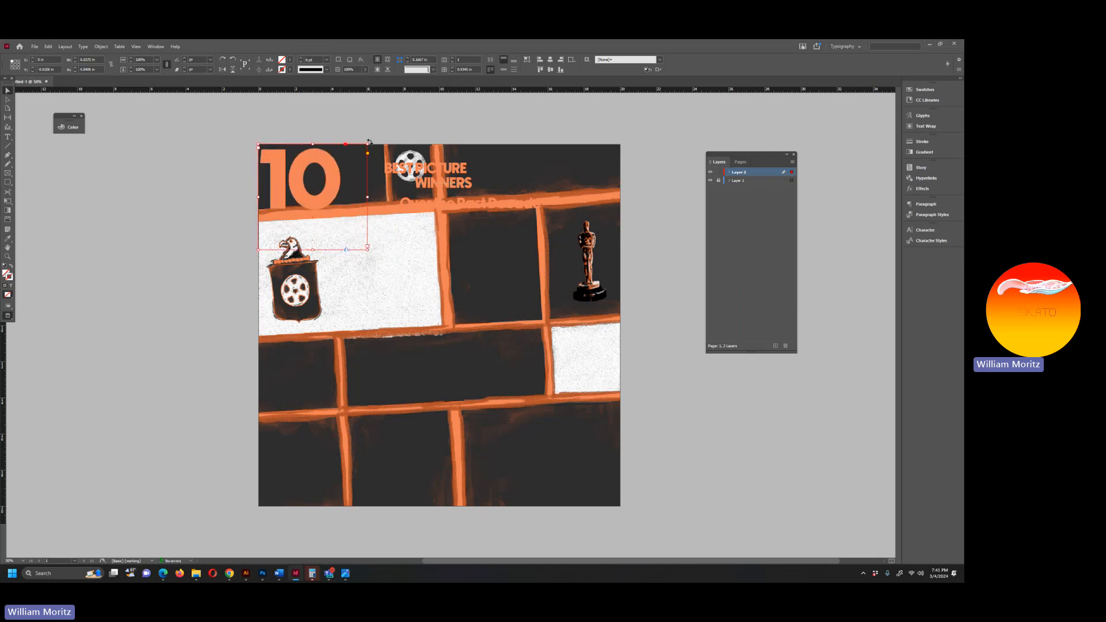
{"action": "left_click_drag", "start_coordinate": [374, 141], "coordinate": [371, 139]}
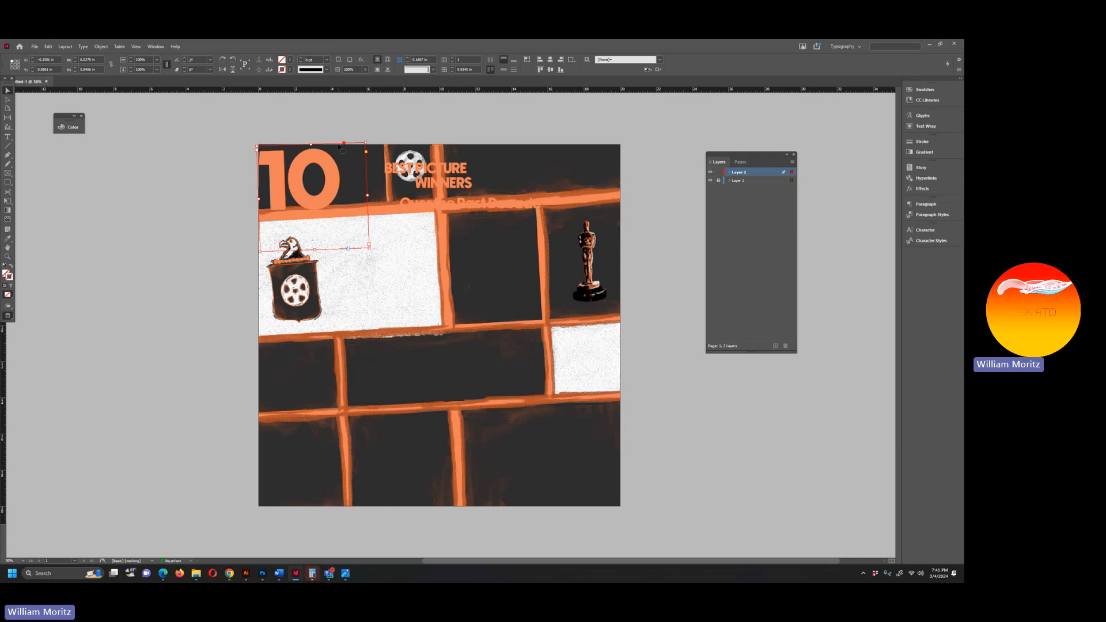
Set the oversized 10 in the FONTSPRING DEMO - Molde Compressed-Reverse font and reposition it near the page's upper edge.
{"action": "key", "text": "shift+Up"}
{"action": "key", "text": "Up"}
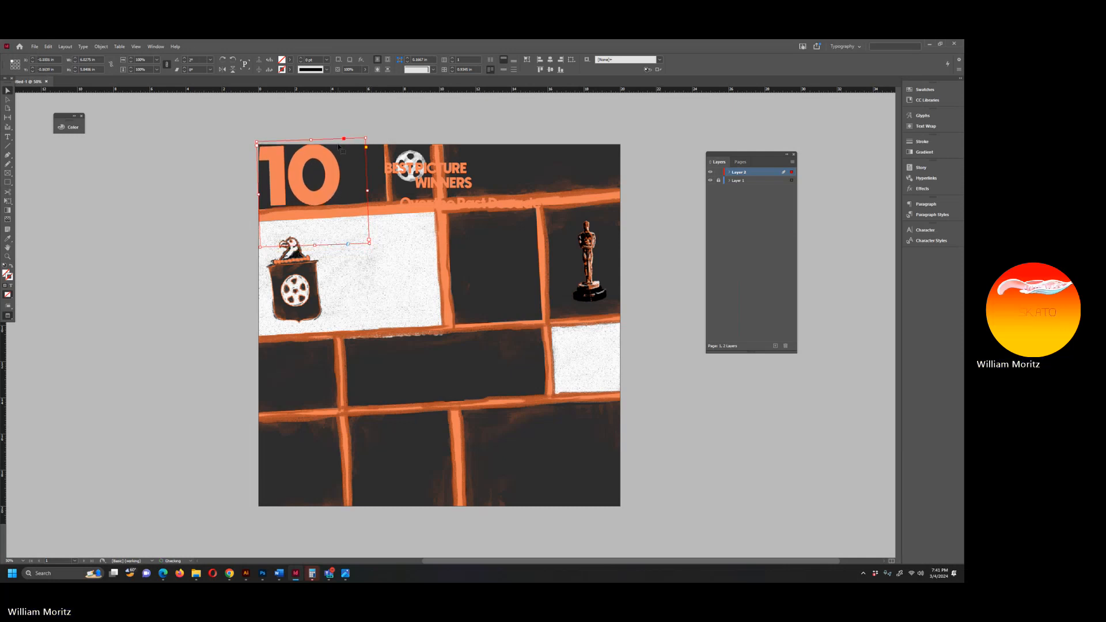
{"action": "double_click", "coordinate": [286, 163]}
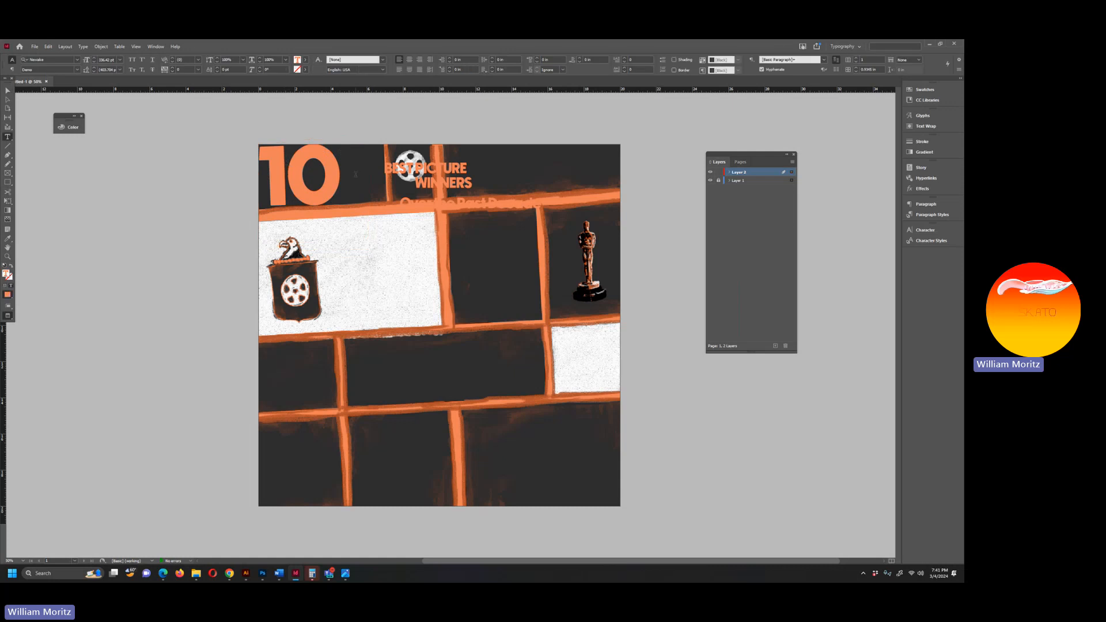
{"action": "key", "text": "ctrl+a"}
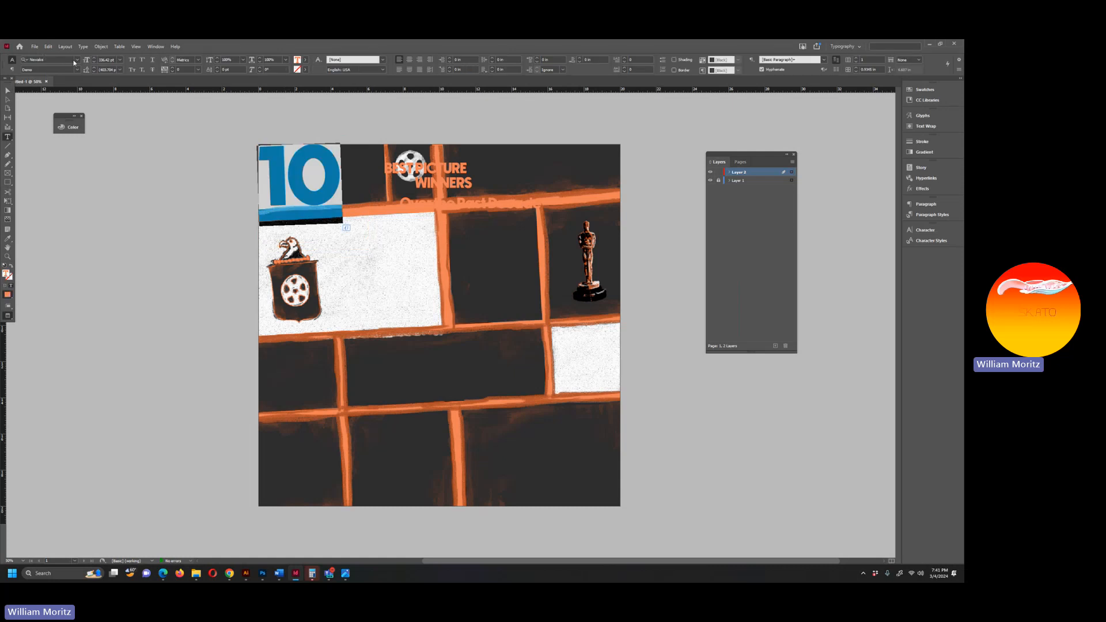
{"action": "left_click", "coordinate": [75, 60]}
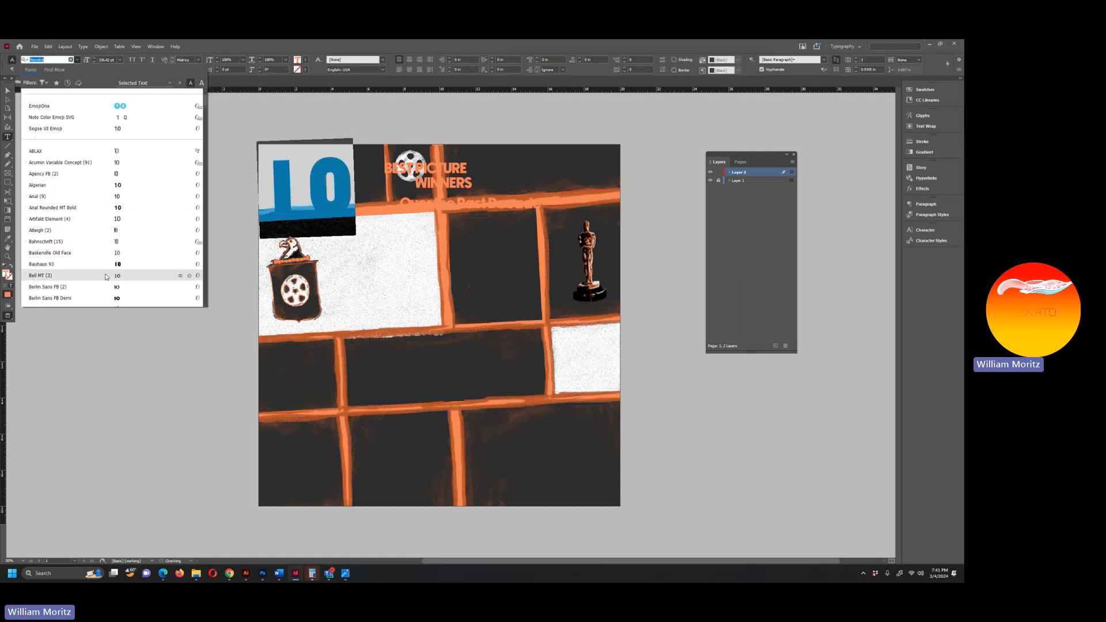
{"action": "scroll", "coordinate": [106, 282], "scroll_direction": "down", "scroll_amount": 2}
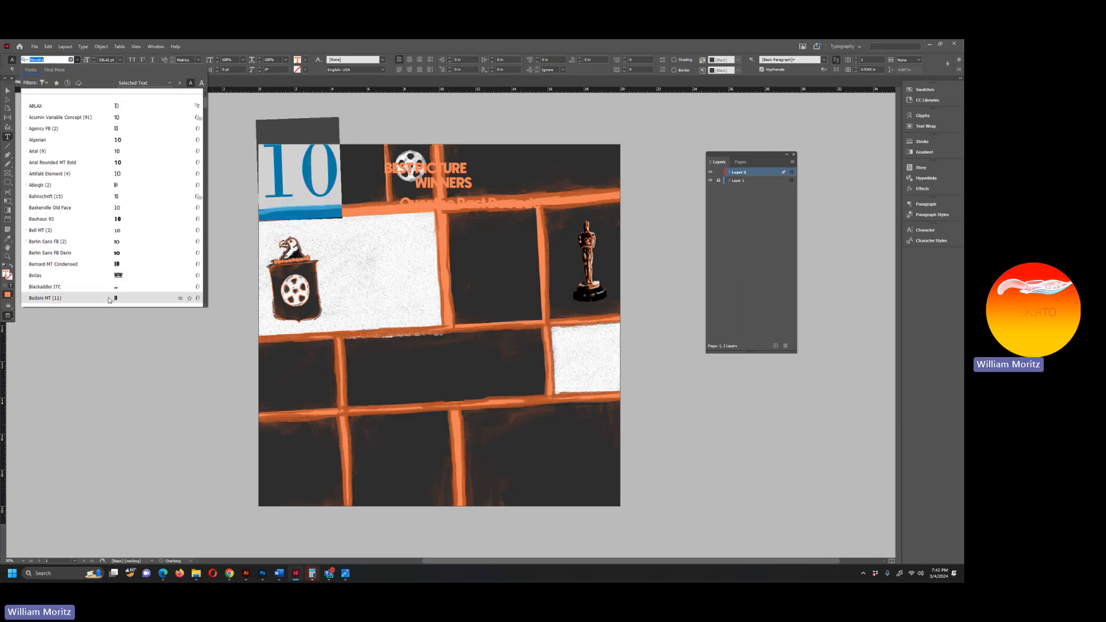
{"action": "scroll", "coordinate": [108, 293], "scroll_direction": "down", "scroll_amount": 3}
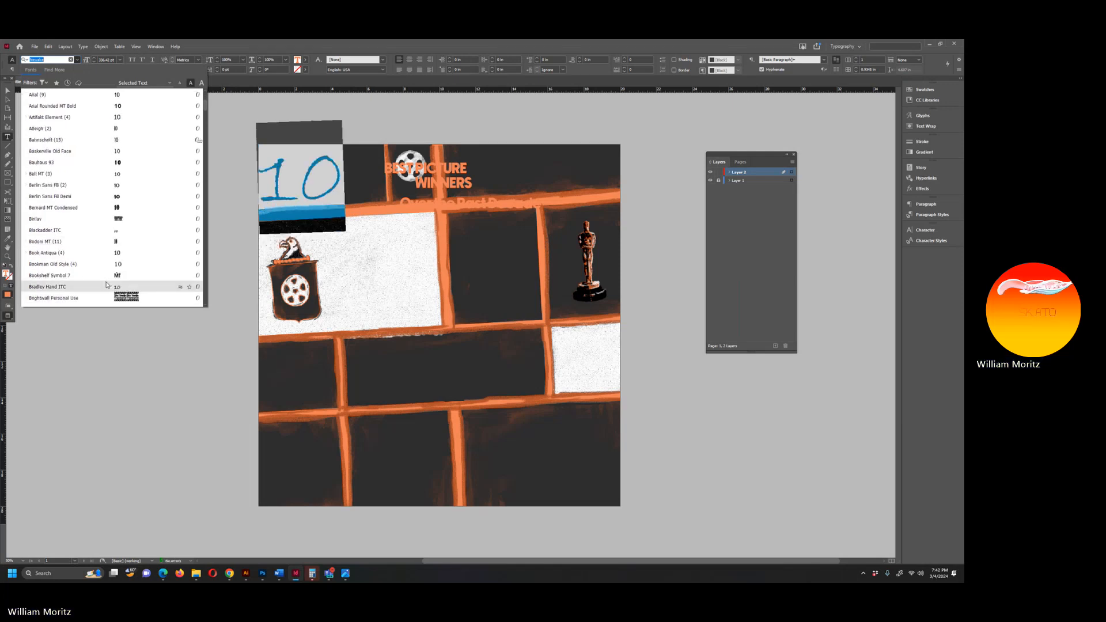
{"action": "scroll", "coordinate": [107, 291], "scroll_direction": "down", "scroll_amount": 3}
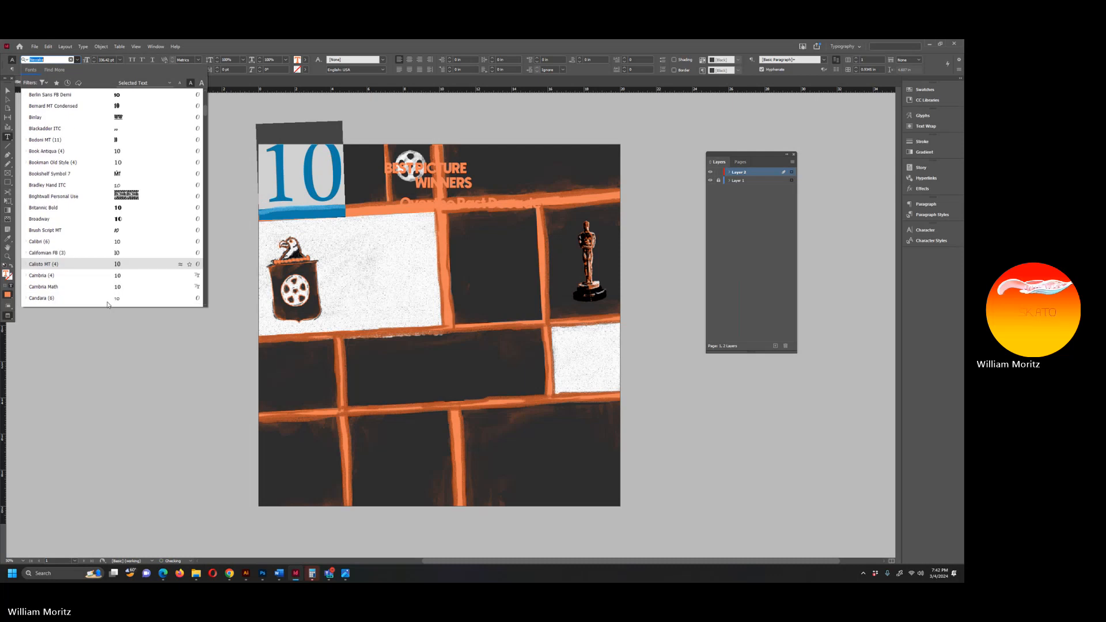
{"action": "scroll", "coordinate": [107, 300], "scroll_direction": "down", "scroll_amount": 3}
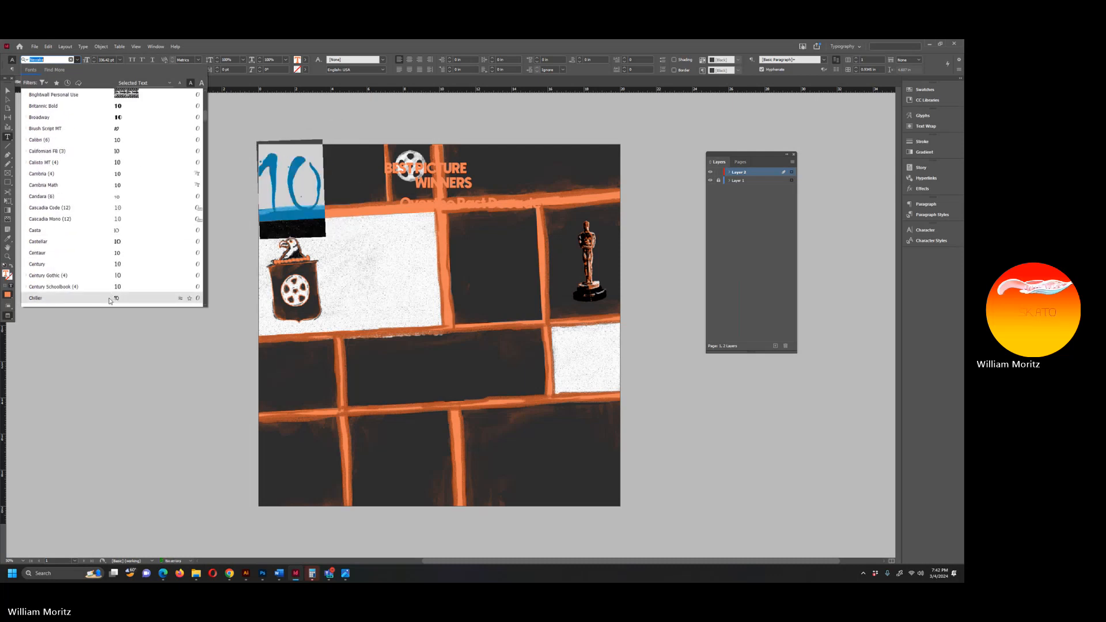
{"action": "scroll", "coordinate": [110, 300], "scroll_direction": "down", "scroll_amount": 2}
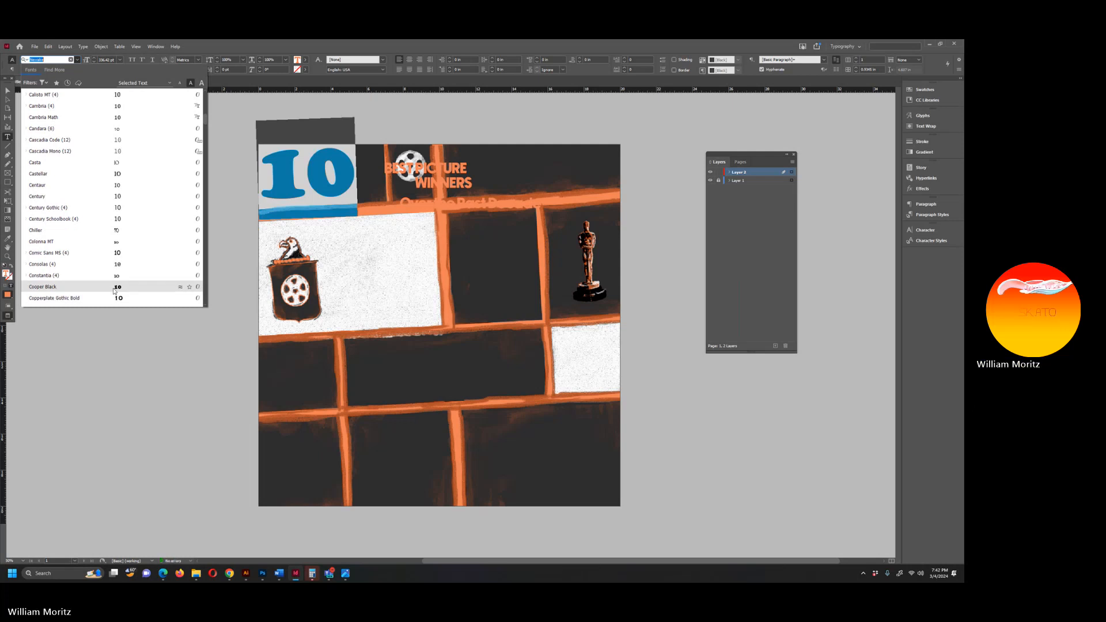
{"action": "scroll", "coordinate": [112, 290], "scroll_direction": "down", "scroll_amount": 2}
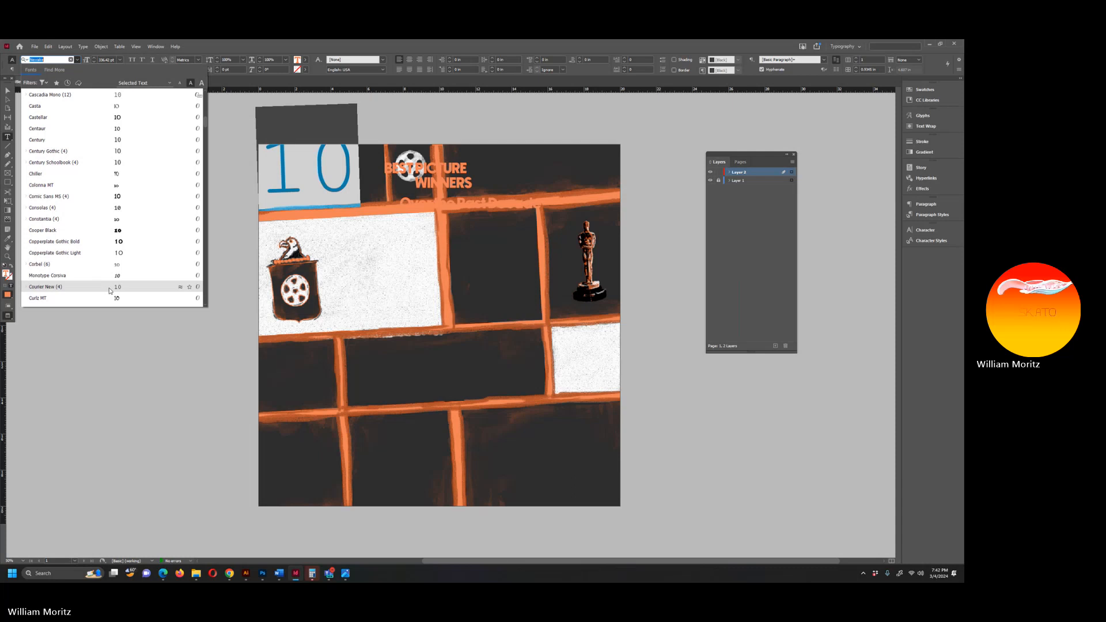
{"action": "scroll", "coordinate": [110, 291], "scroll_direction": "down", "scroll_amount": 2}
{"action": "scroll", "coordinate": [111, 291], "scroll_direction": "down", "scroll_amount": 2}
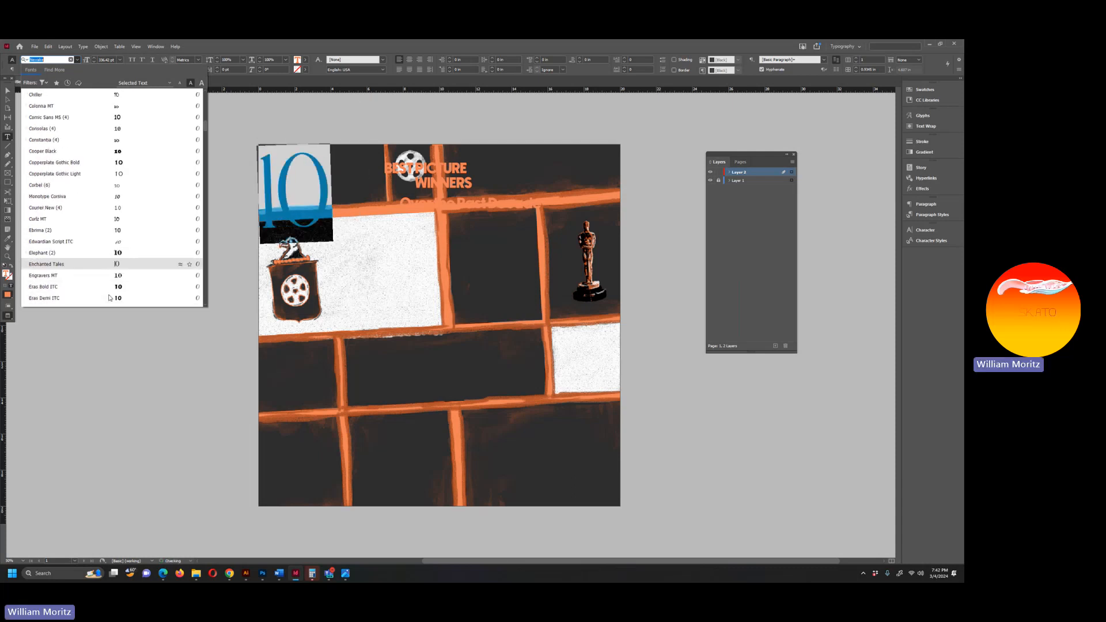
{"action": "scroll", "coordinate": [114, 290], "scroll_direction": "down", "scroll_amount": 4}
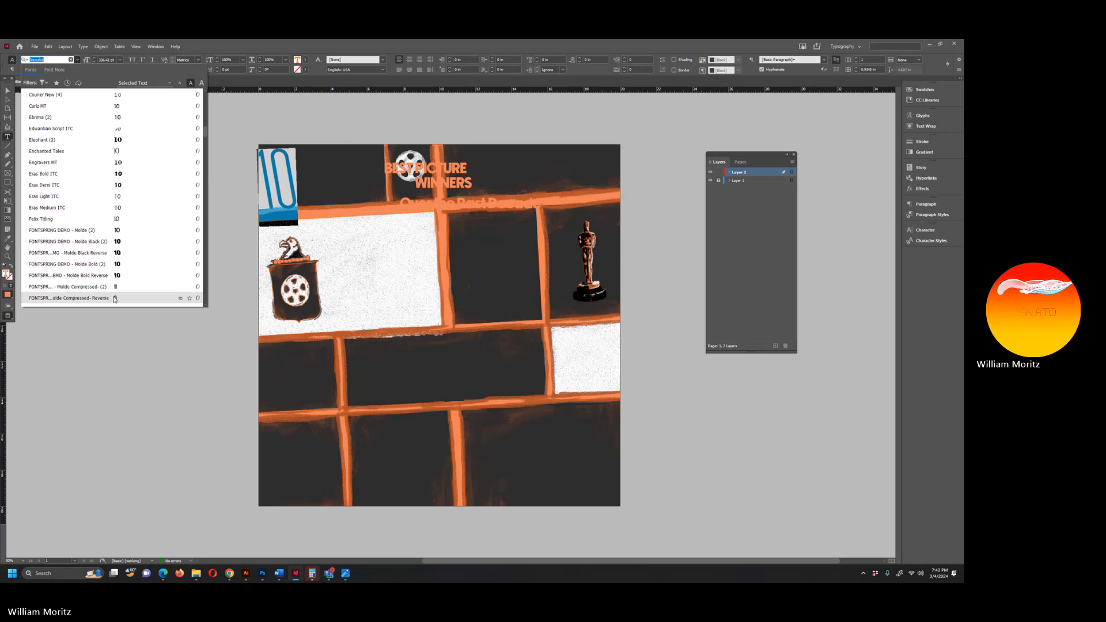
{"action": "left_click", "coordinate": [114, 299]}
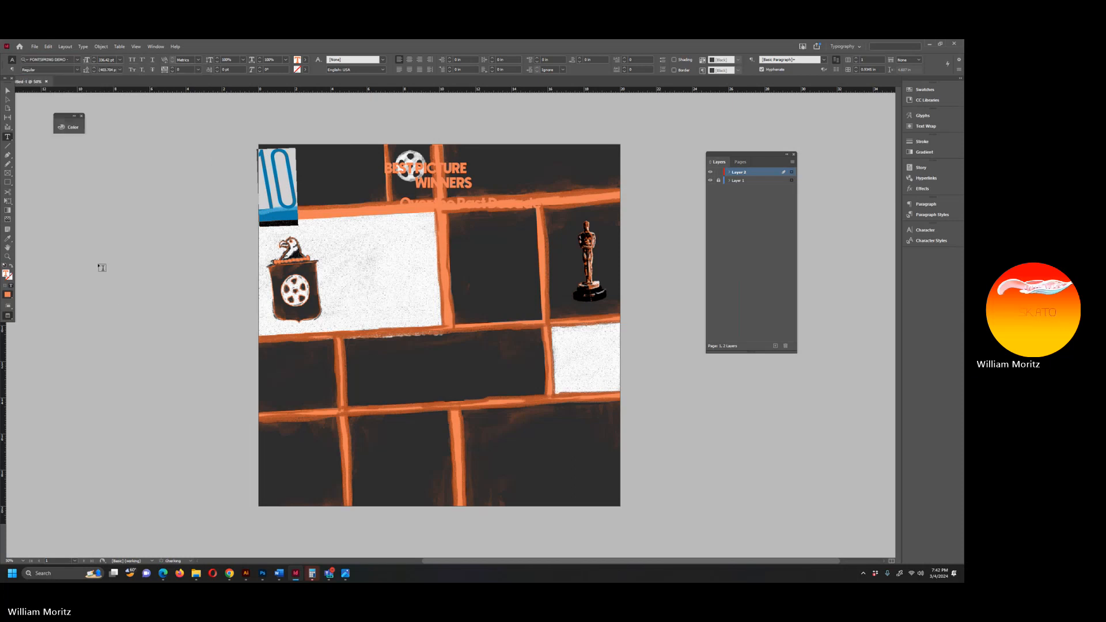
{"action": "left_click", "coordinate": [7, 91]}
{"action": "left_click_drag", "start_coordinate": [294, 185], "coordinate": [294, 184]}
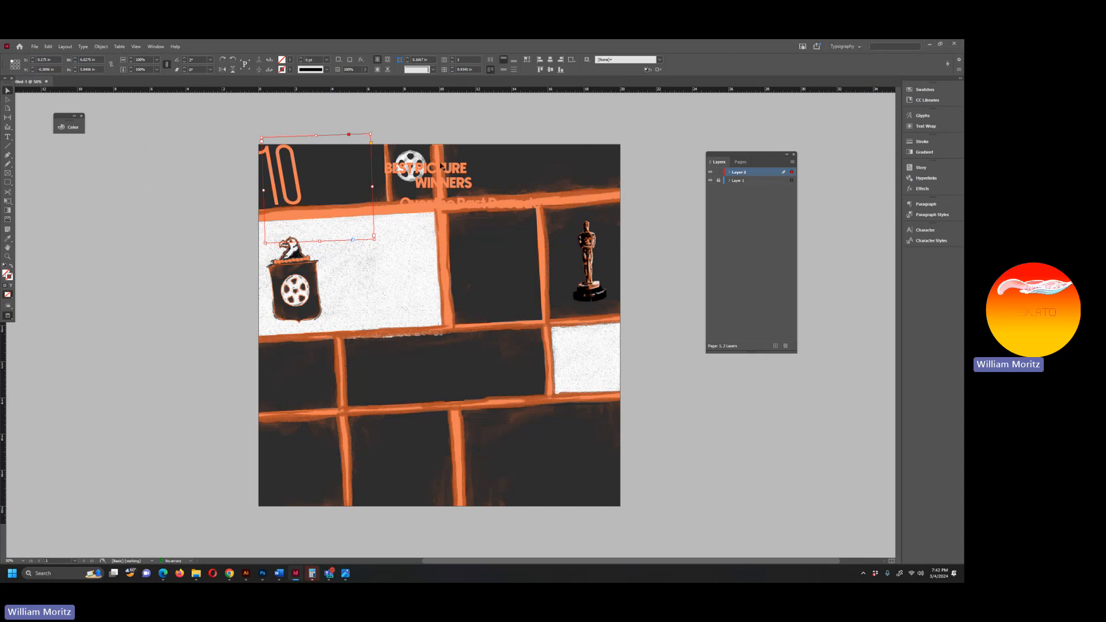
Recolor the BEST PICTURE text with the white swatch R=254 G=254 B=254.
{"action": "double_click", "coordinate": [424, 171]}
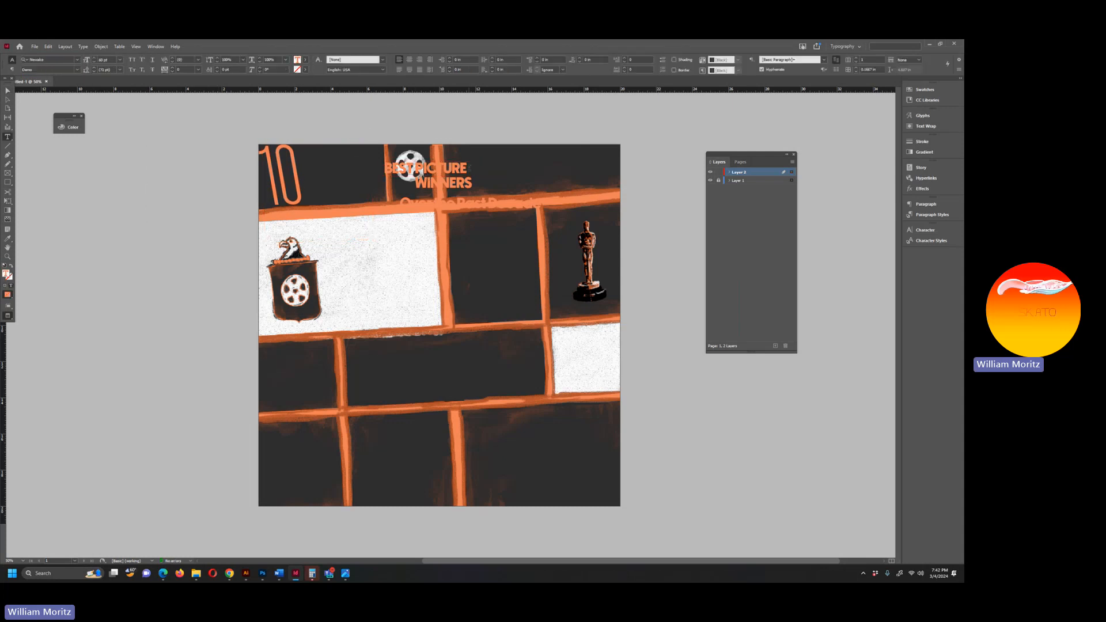
{"action": "triple_click", "coordinate": [425, 168]}
{"action": "left_click", "coordinate": [307, 70]}
{"action": "scroll", "coordinate": [256, 144], "scroll_direction": "down", "scroll_amount": 2}
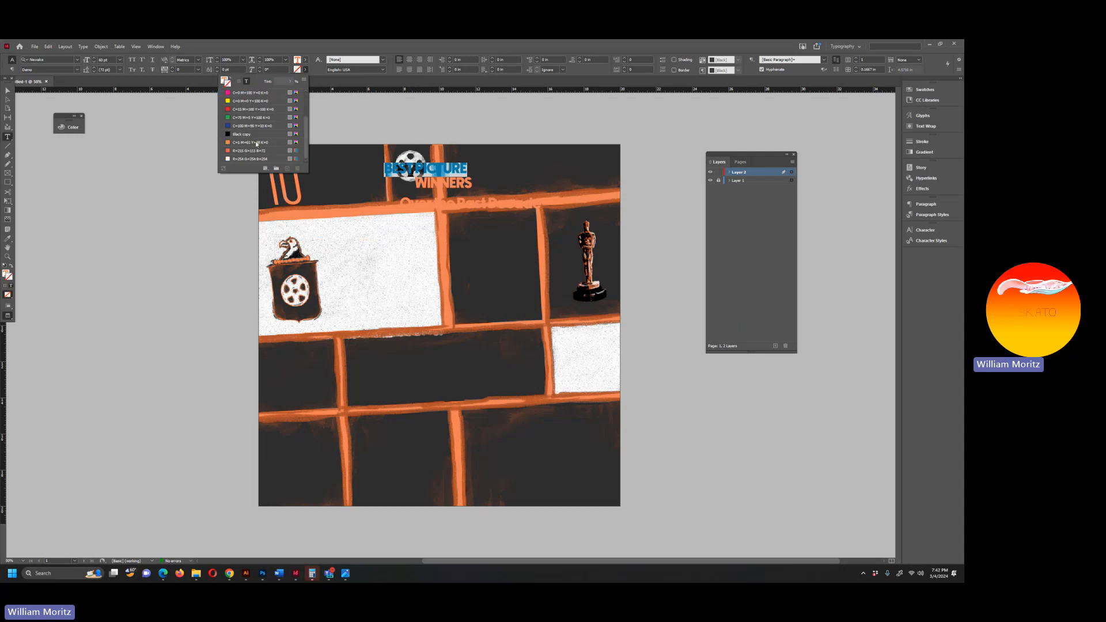
{"action": "left_click", "coordinate": [306, 59]}
{"action": "left_click", "coordinate": [307, 59]}
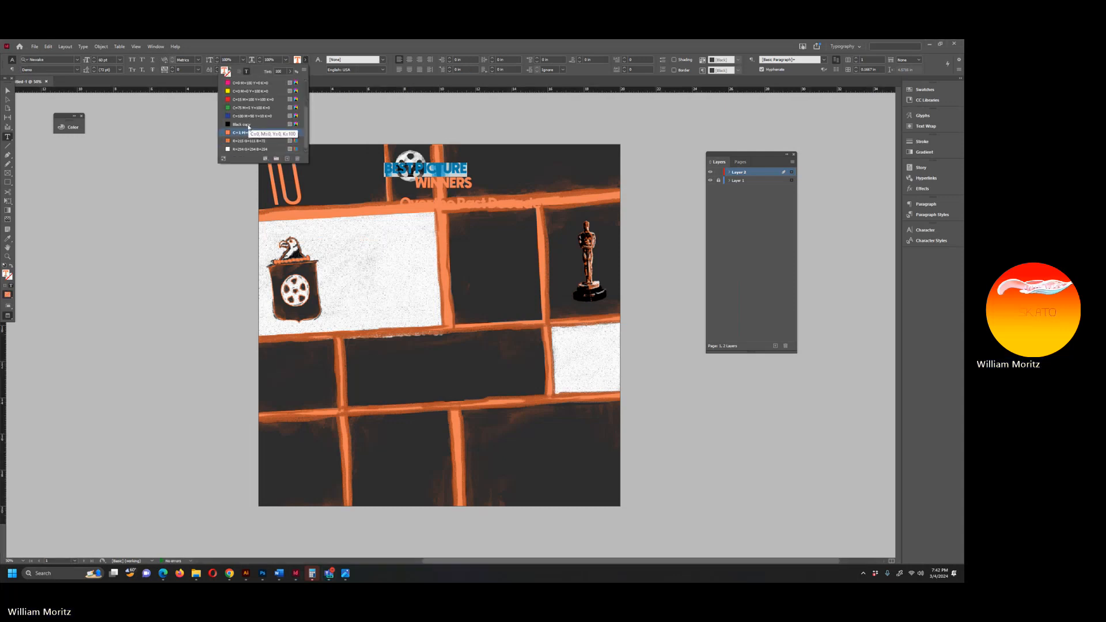
{"action": "left_click", "coordinate": [229, 149]}
{"action": "key", "text": "Escape"}
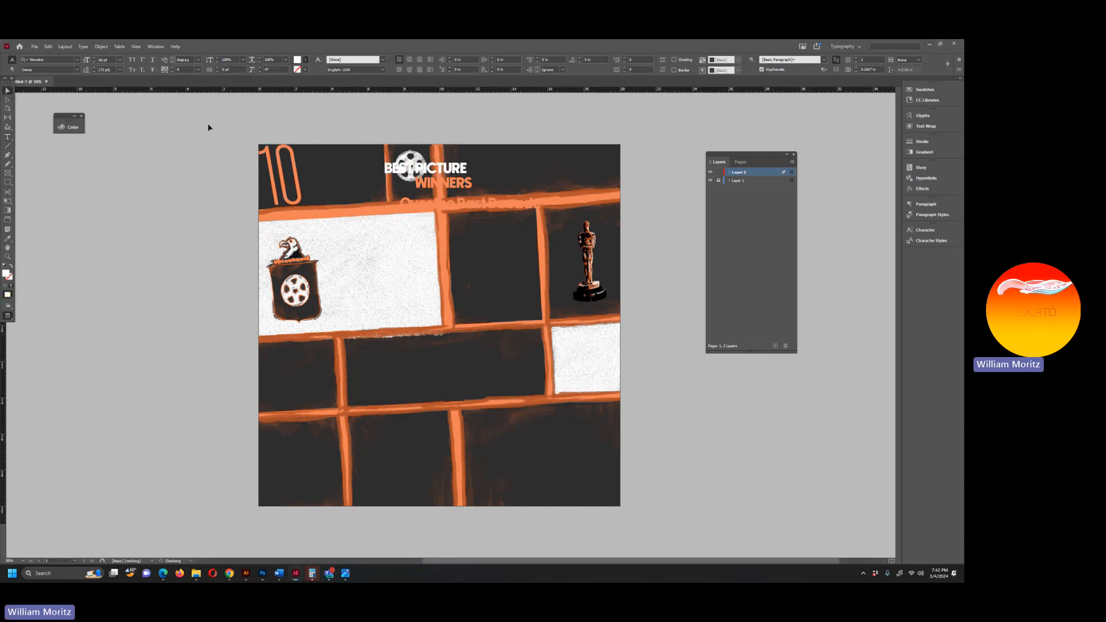
Move BEST PICTURE and WINNERS into the block beside the 10 and recolor WINNERS white.
{"action": "left_click_drag", "start_coordinate": [436, 171], "coordinate": [327, 178]}
{"action": "double_click", "coordinate": [327, 178]}
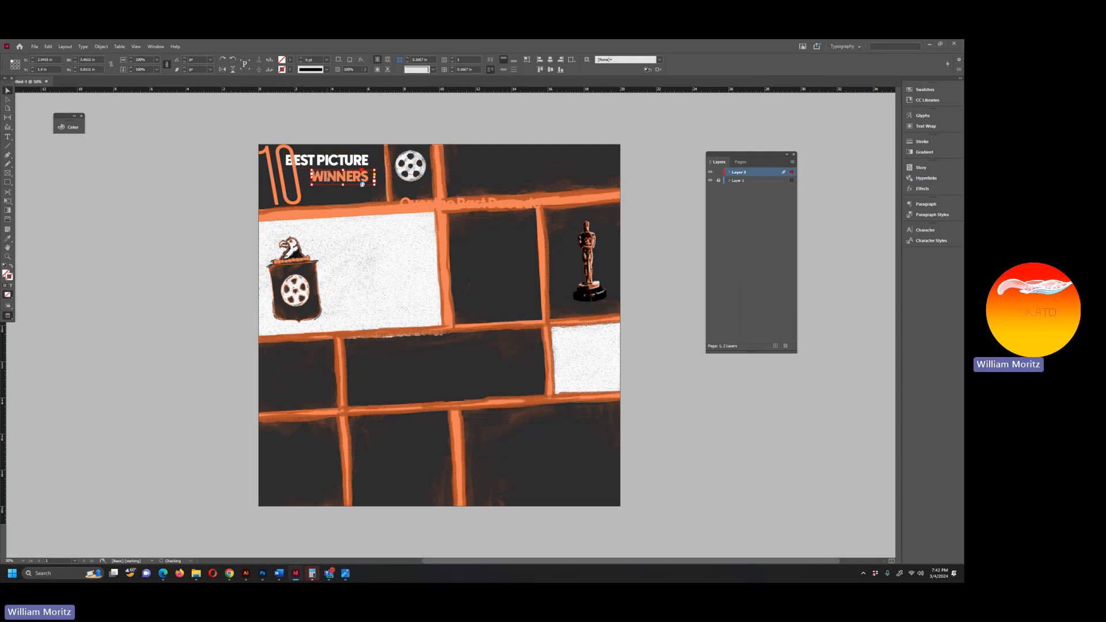
{"action": "key", "text": "ctrl+a"}
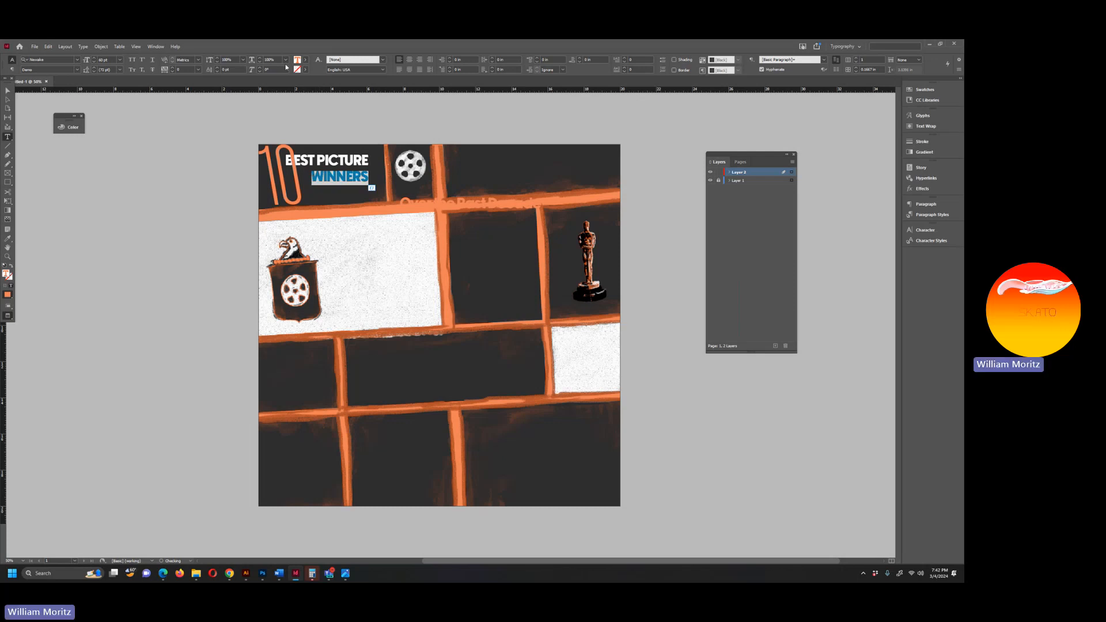
{"action": "left_click", "coordinate": [306, 60]}
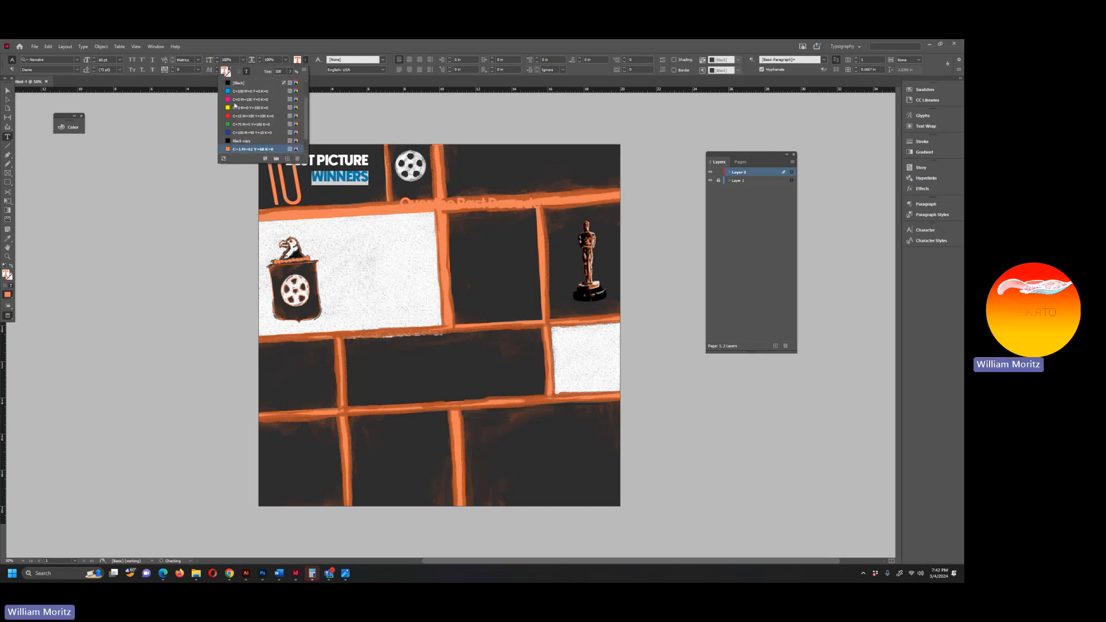
{"action": "scroll", "coordinate": [236, 98], "scroll_direction": "up", "scroll_amount": 2}
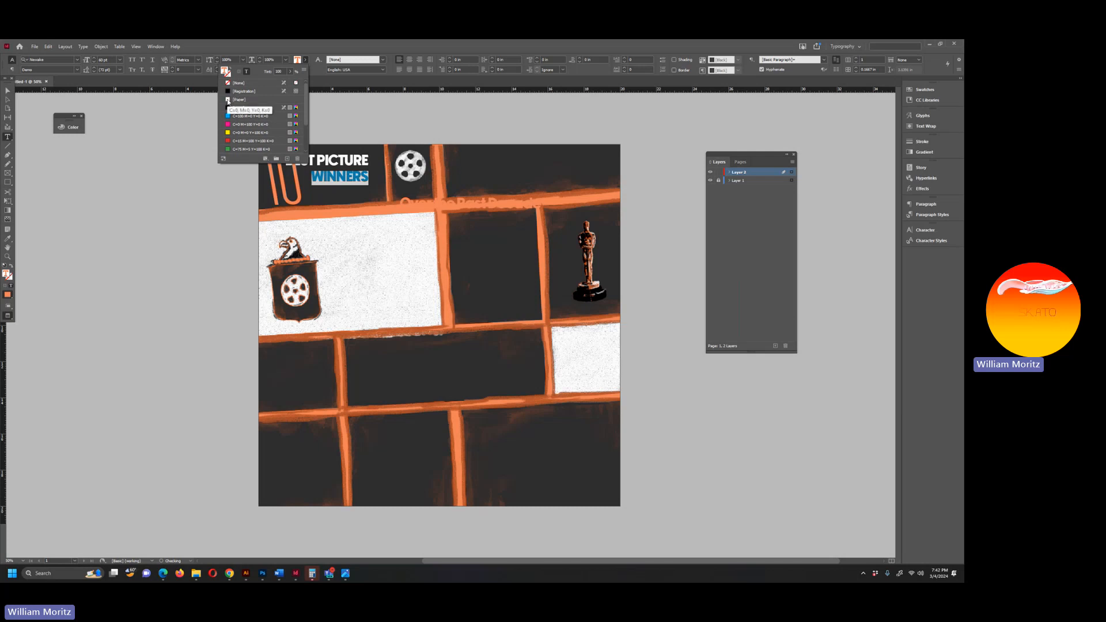
{"action": "scroll", "coordinate": [230, 151], "scroll_direction": "down", "scroll_amount": 2}
{"action": "left_click", "coordinate": [229, 151]}
{"action": "key", "text": "Escape"}
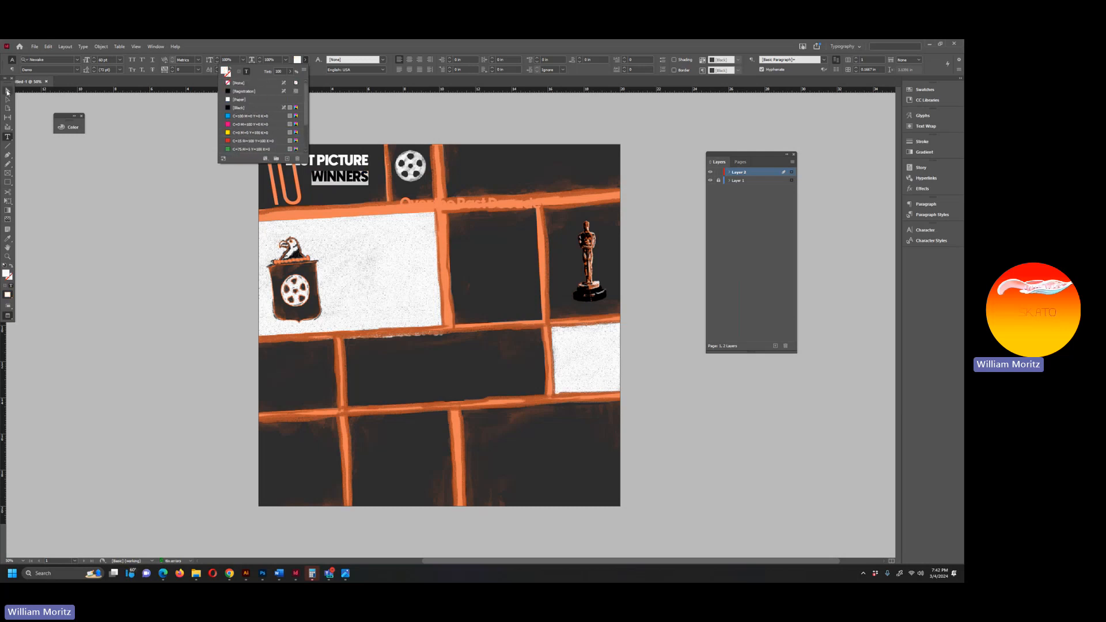
Set Over the Past Decade in FONTSPRING DEMO - Molde Compressed-Reverse and place it directly beneath WINNERS.
{"action": "double_click", "coordinate": [410, 200]}
{"action": "left_click_drag", "start_coordinate": [314, 199], "coordinate": [455, 199]}
{"action": "left_click", "coordinate": [76, 60]}
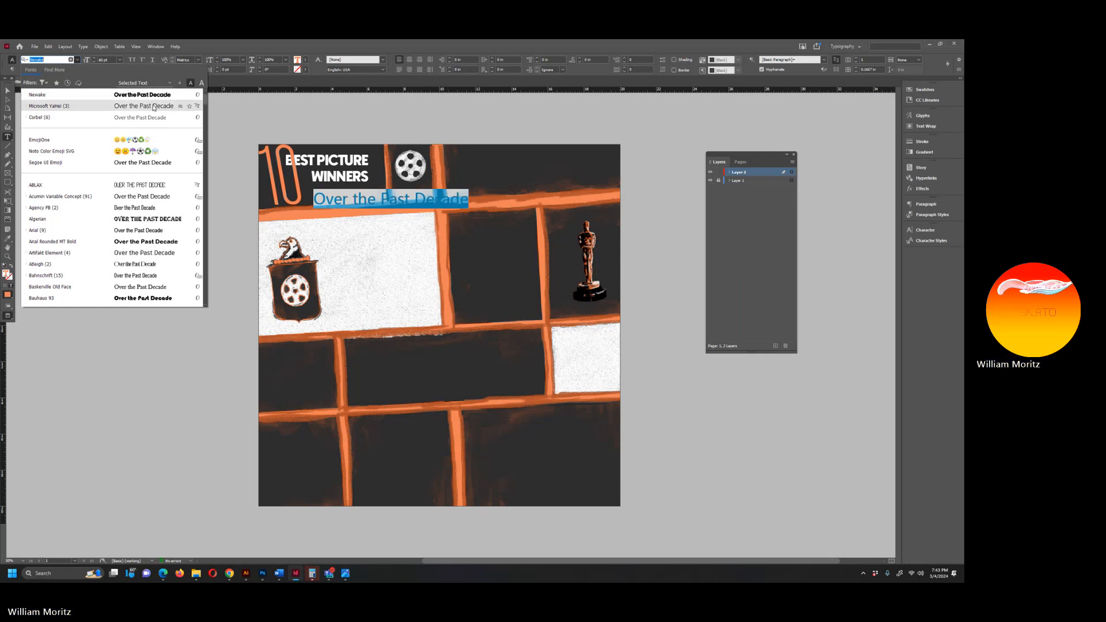
{"action": "scroll", "coordinate": [153, 107], "scroll_direction": "up", "scroll_amount": 1}
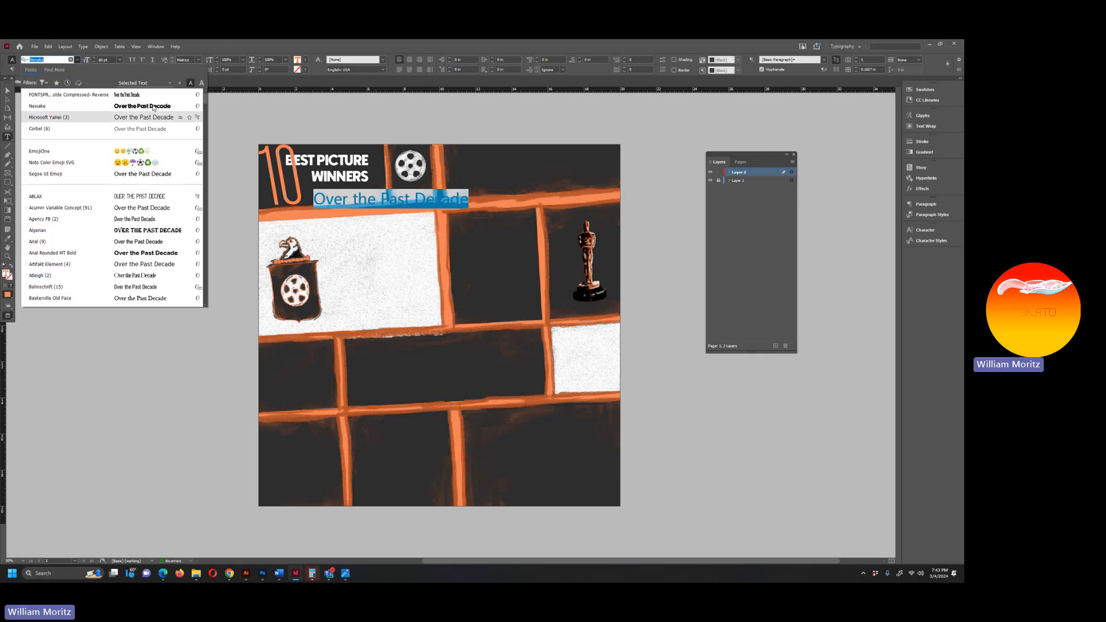
{"action": "left_click", "coordinate": [125, 96]}
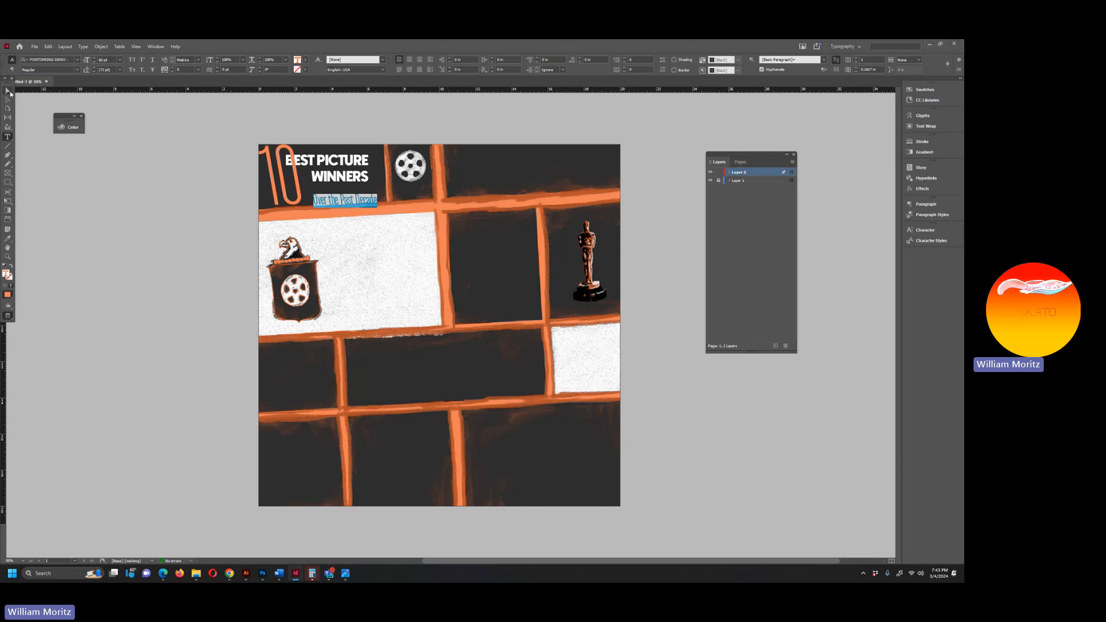
{"action": "left_click", "coordinate": [7, 90]}
{"action": "left_click_drag", "start_coordinate": [351, 207], "coordinate": [352, 196]}
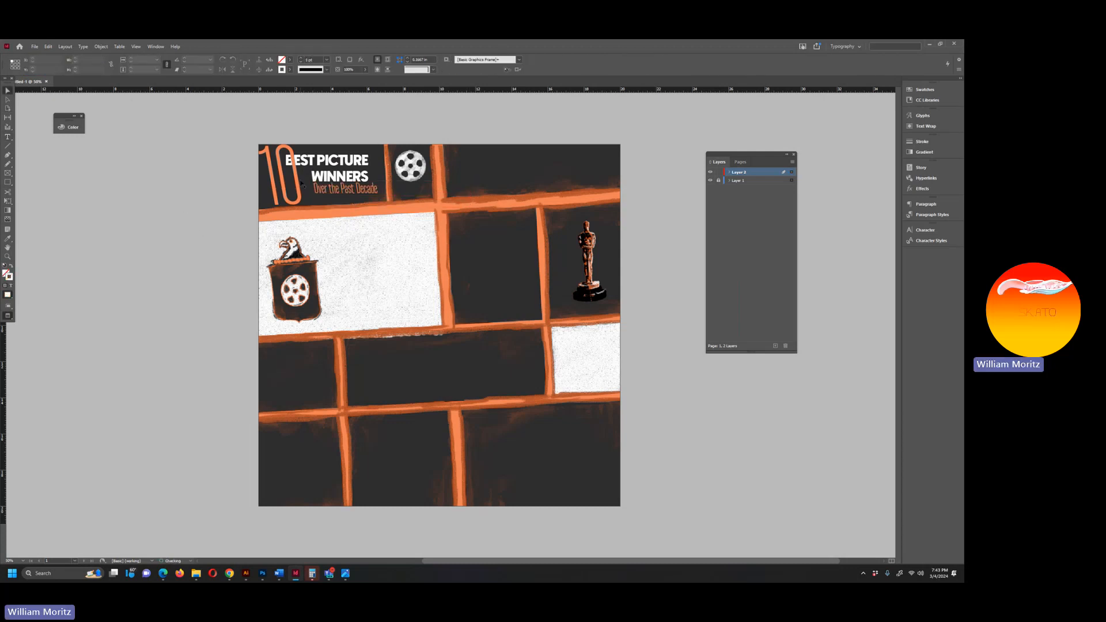
Shift BEST PICTURE, WINNERS and Over the Past Decade together slightly away from the 10, toward the film reel.
{"action": "left_click", "coordinate": [272, 235]}
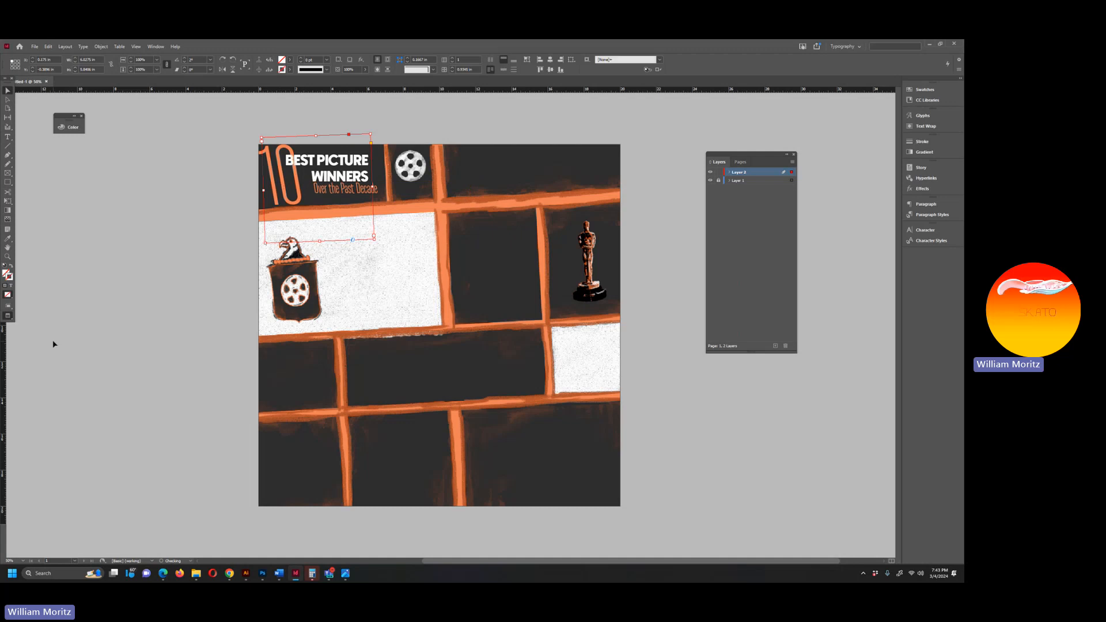
{"action": "left_click", "coordinate": [104, 362]}
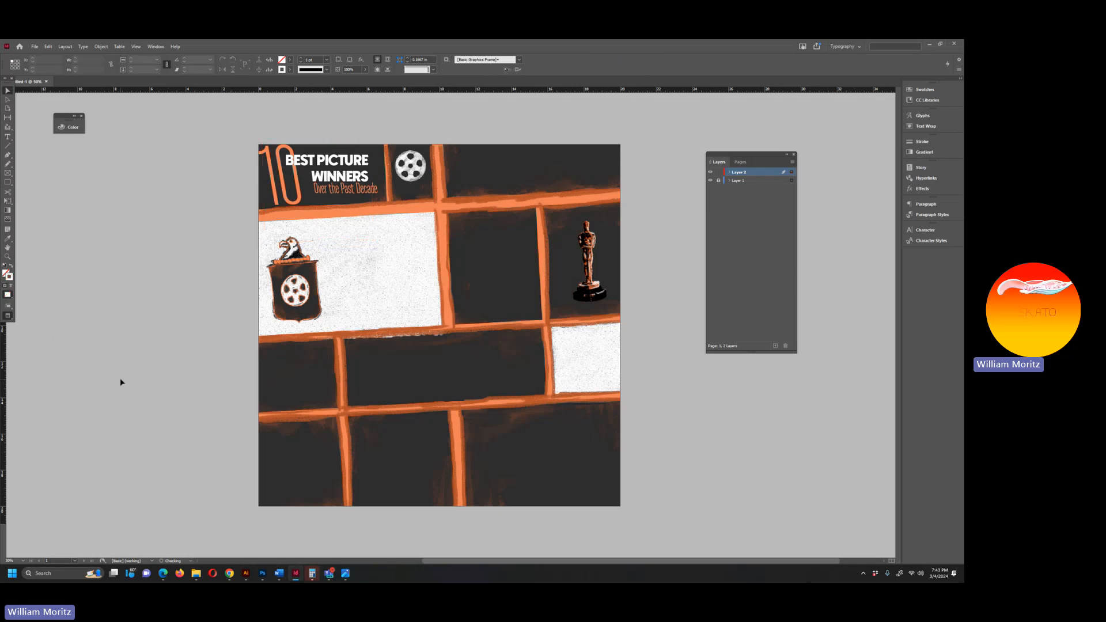
{"action": "left_click", "coordinate": [360, 167]}
{"action": "left_click", "coordinate": [346, 192], "text": "shift"}
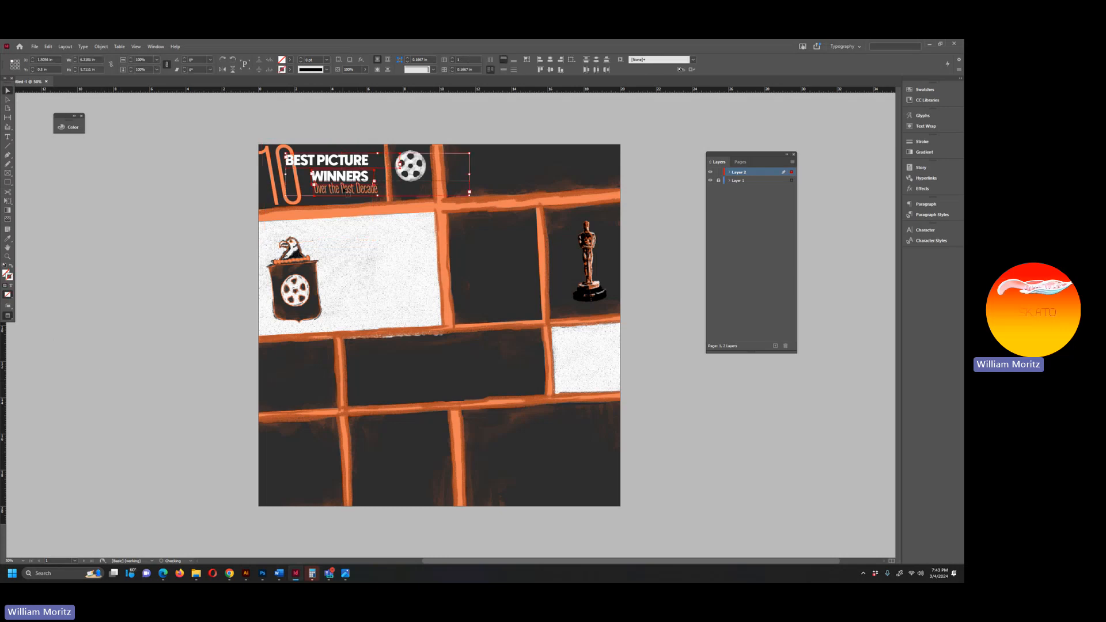
{"action": "left_click_drag", "start_coordinate": [400, 164], "coordinate": [407, 164]}
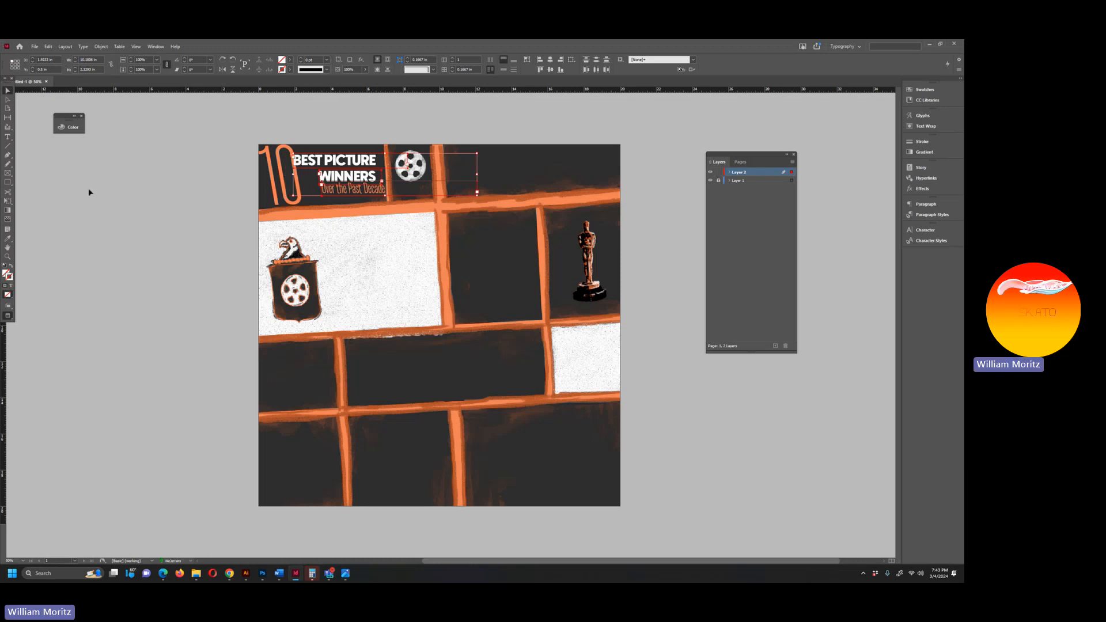
Enlarge WINNERS to about the width of BEST PICTURE and lower the Over the Past Decade line beneath it.
{"action": "left_click", "coordinate": [162, 213]}
{"action": "left_click_drag", "start_coordinate": [359, 187], "coordinate": [298, 189]}
{"action": "left_click", "coordinate": [343, 183]}
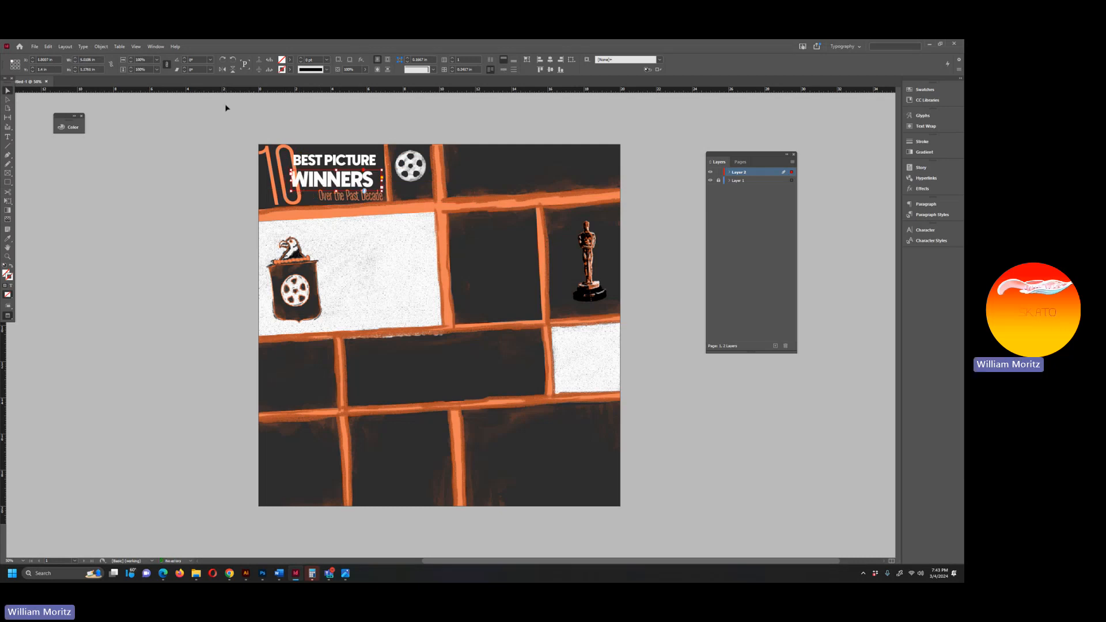
Nudge WINNERS into alignment beneath BEST PICTURE, close to the line above, and deselect it.
{"action": "key", "text": "Left"}
{"action": "key", "text": "Left"}
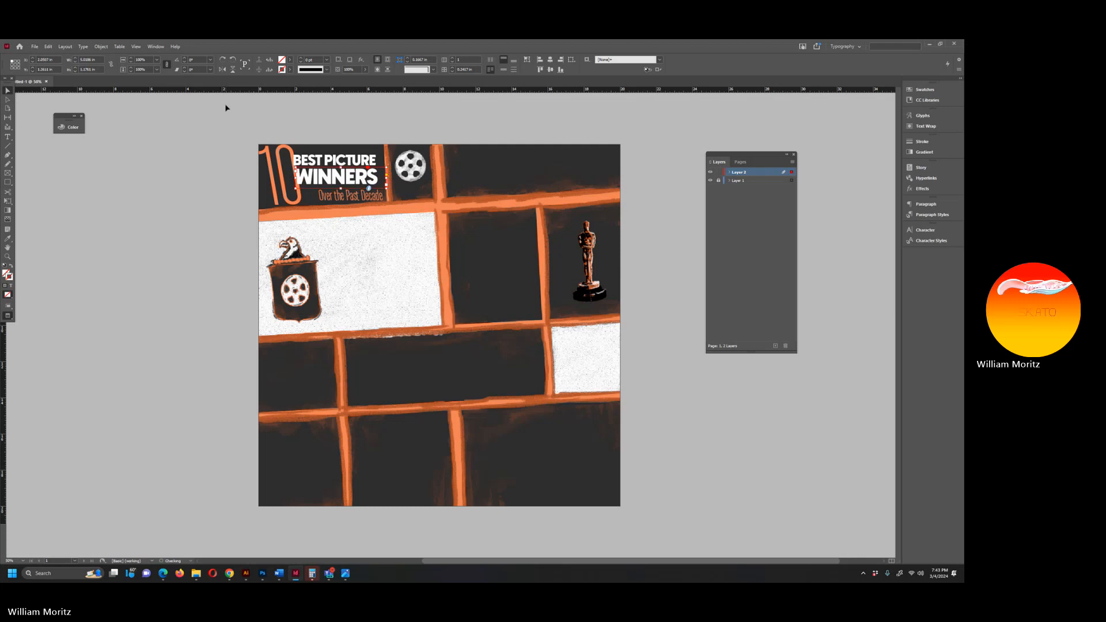
{"action": "key", "text": "Left"}
{"action": "key", "text": "Left"}
{"action": "key", "text": "Left"}
{"action": "key", "text": "Left"}
{"action": "key", "text": "Left"}
{"action": "key", "text": "Down"}
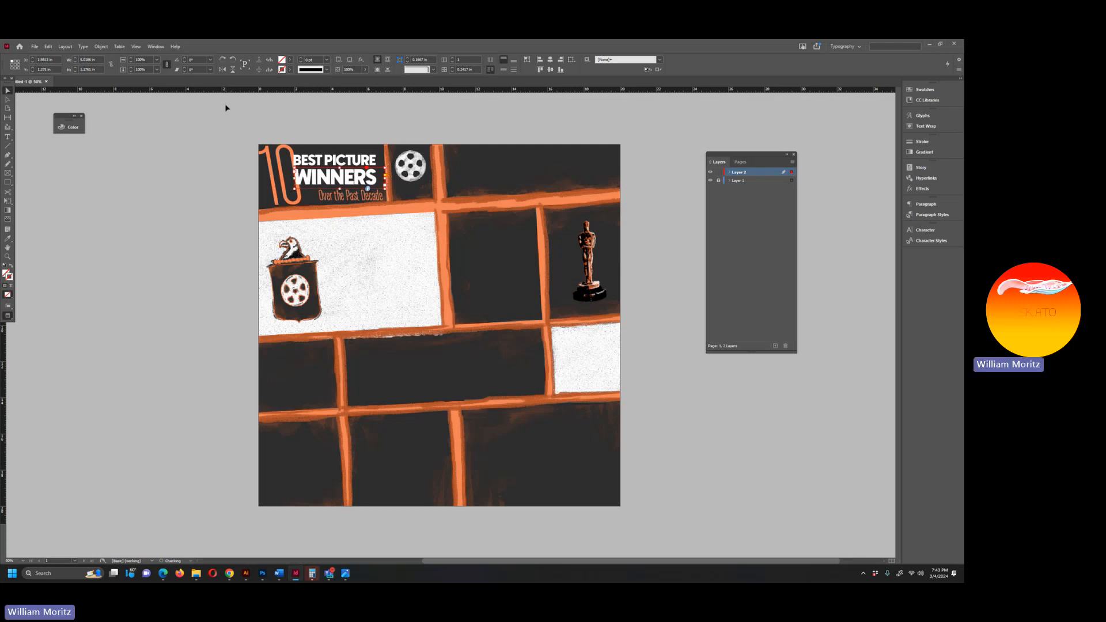
{"action": "left_click", "coordinate": [173, 222]}
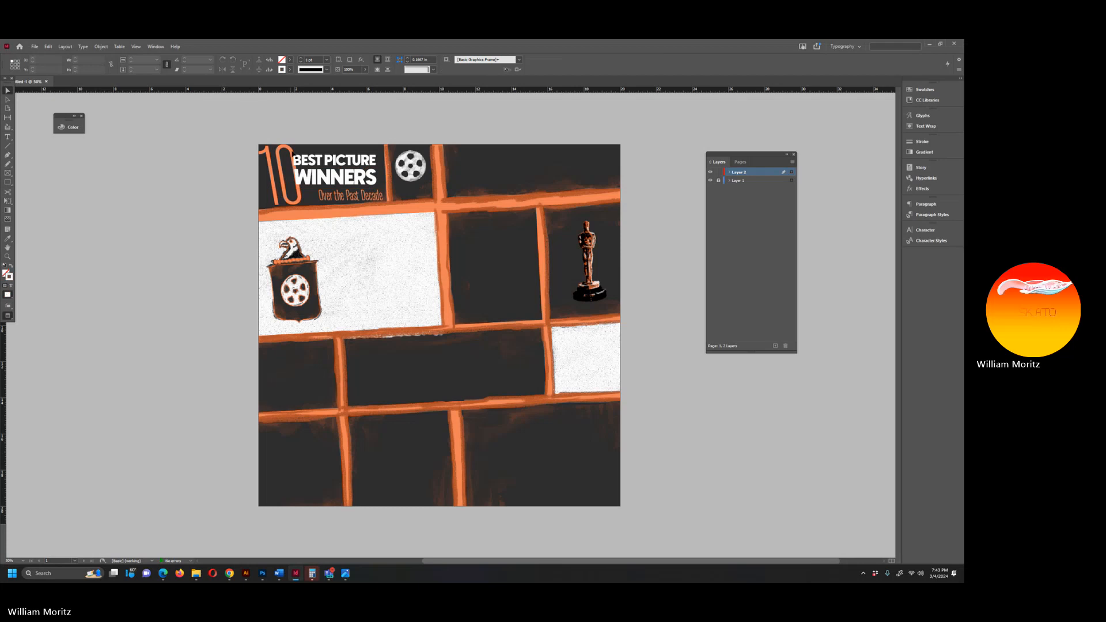
Shrink the Over the Past Decade line slightly and align its end with the end of WINNERS, just beneath it.
{"action": "left_click_drag", "start_coordinate": [351, 199], "coordinate": [350, 197]}
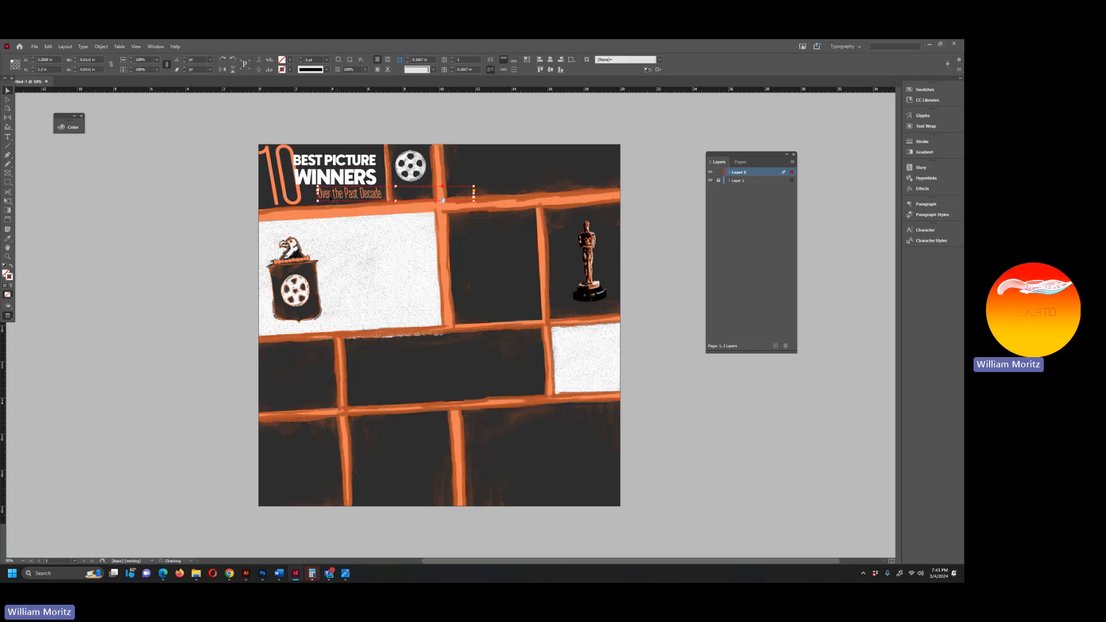
{"action": "key", "text": "shift+Left"}
{"action": "key", "text": "shift+Left"}
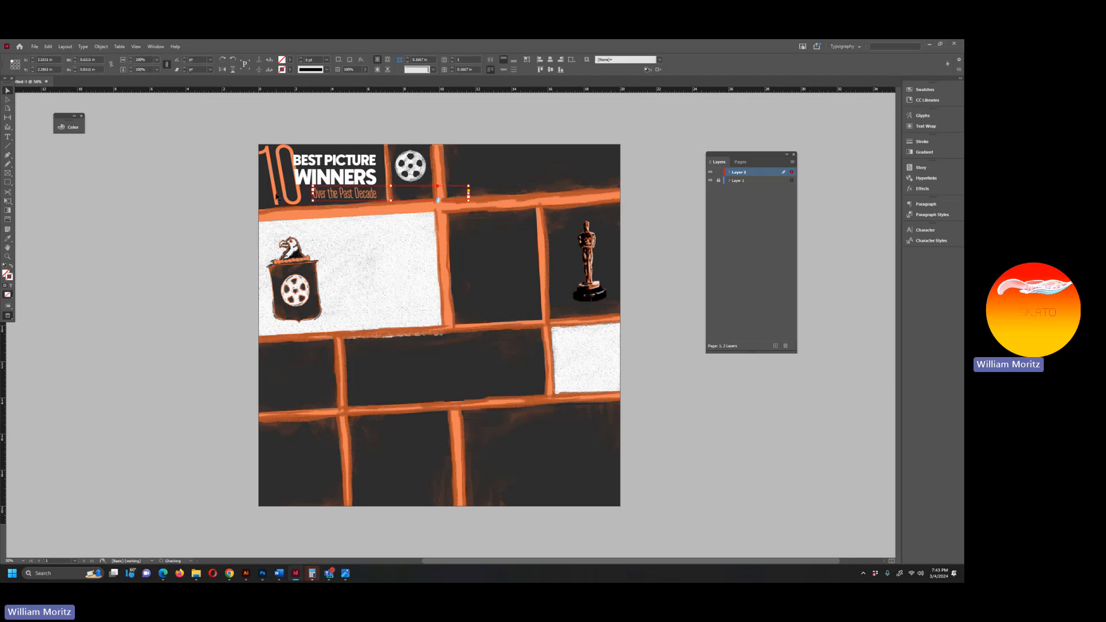
{"action": "left_click_drag", "start_coordinate": [468, 195], "coordinate": [451, 190]}
{"action": "key", "text": "shift+Right"}
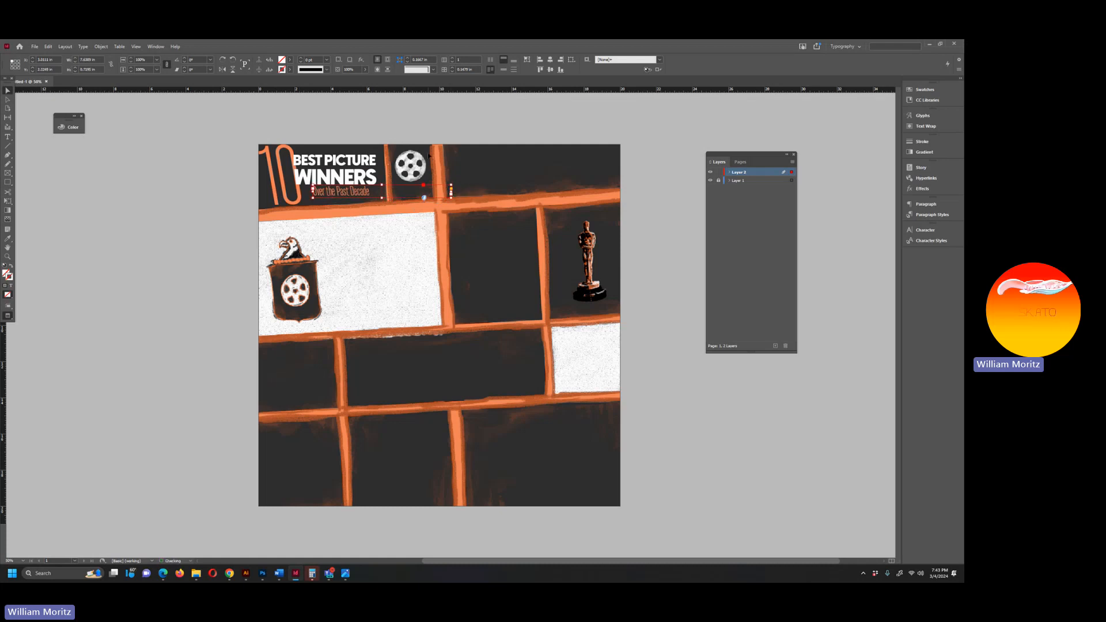
{"action": "key", "text": "shift+Right"}
{"action": "key", "text": "shift+Right"}
{"action": "key", "text": "shift+Up"}
{"action": "key", "text": "Down"}
{"action": "key", "text": "Down"}
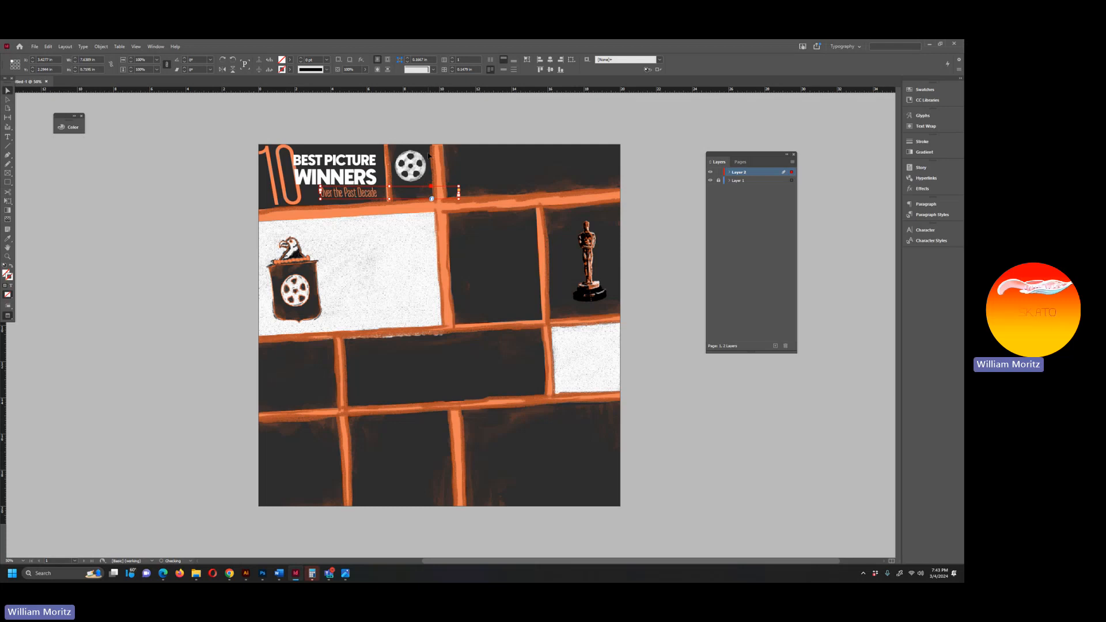
{"action": "left_click", "coordinate": [137, 273]}
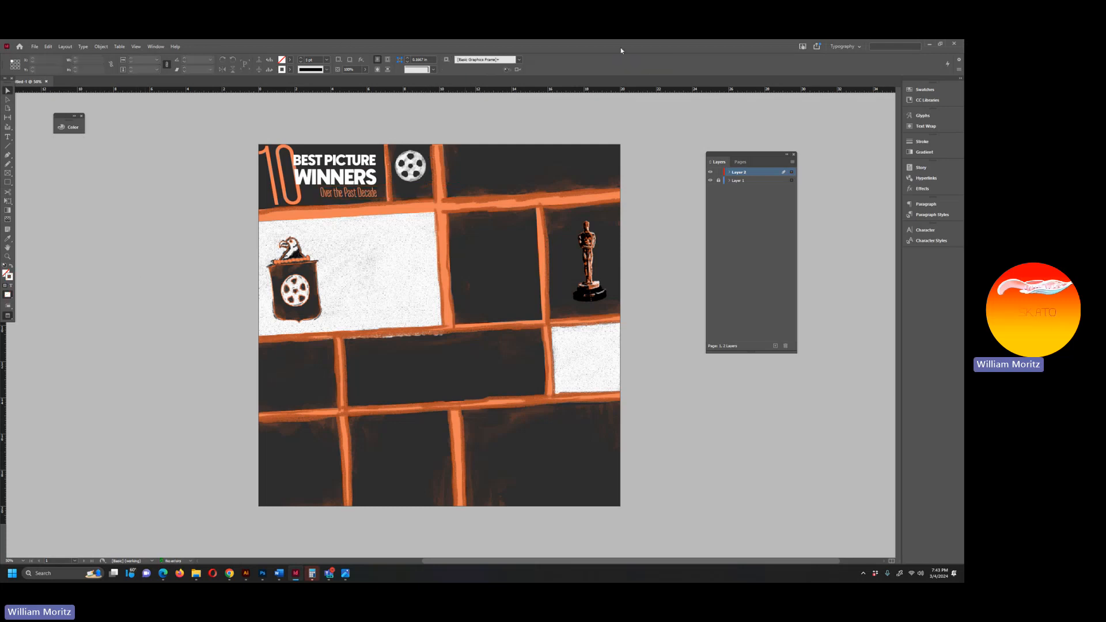
Rotate BEST PICTURE, WINNERS and Over the Past Decade together slightly counterclockwise and nudge them up.
{"action": "left_click_drag", "start_coordinate": [323, 123], "coordinate": [402, 176]}
{"action": "left_click", "coordinate": [277, 199], "text": "shift"}
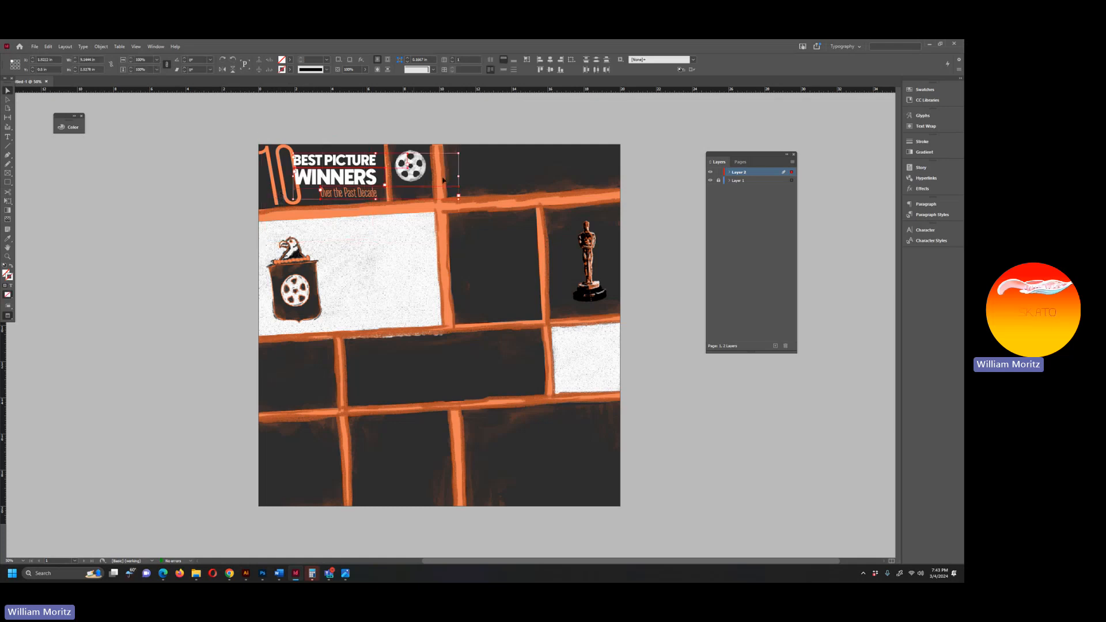
{"action": "left_click_drag", "start_coordinate": [464, 203], "coordinate": [468, 200]}
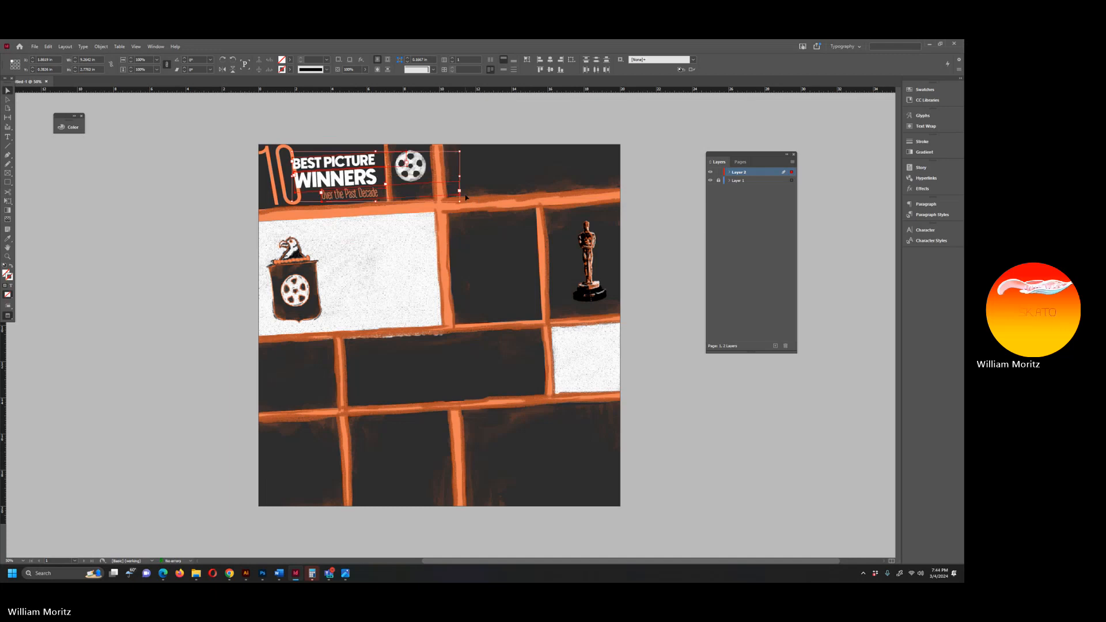
{"action": "key", "text": "Up"}
{"action": "key", "text": "Up"}
{"action": "key", "text": "Up"}
{"action": "key", "text": "Up"}
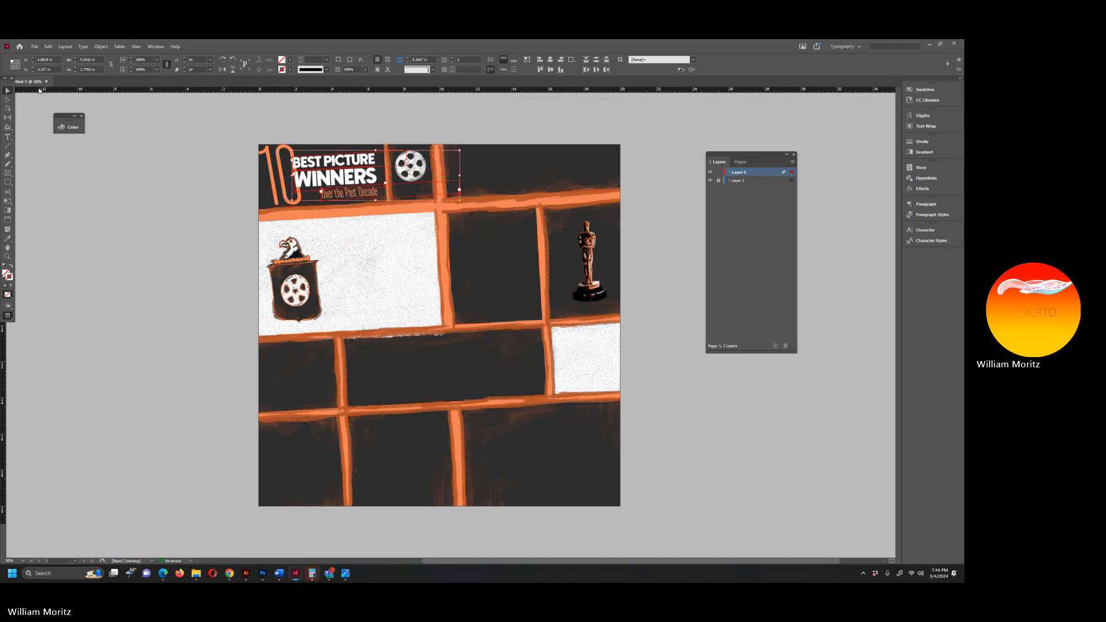
Shear the three heading lines horizontally by 15° and move them sideways clear of the 10.
{"action": "left_click", "coordinate": [89, 47]}
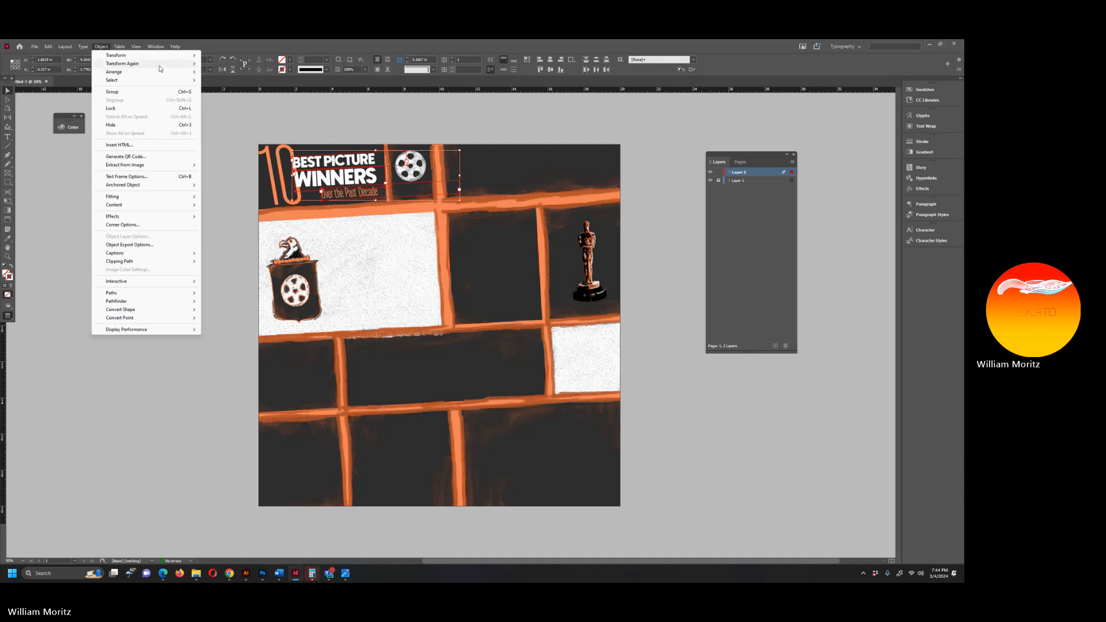
{"action": "mouse_move", "coordinate": [159, 65]}
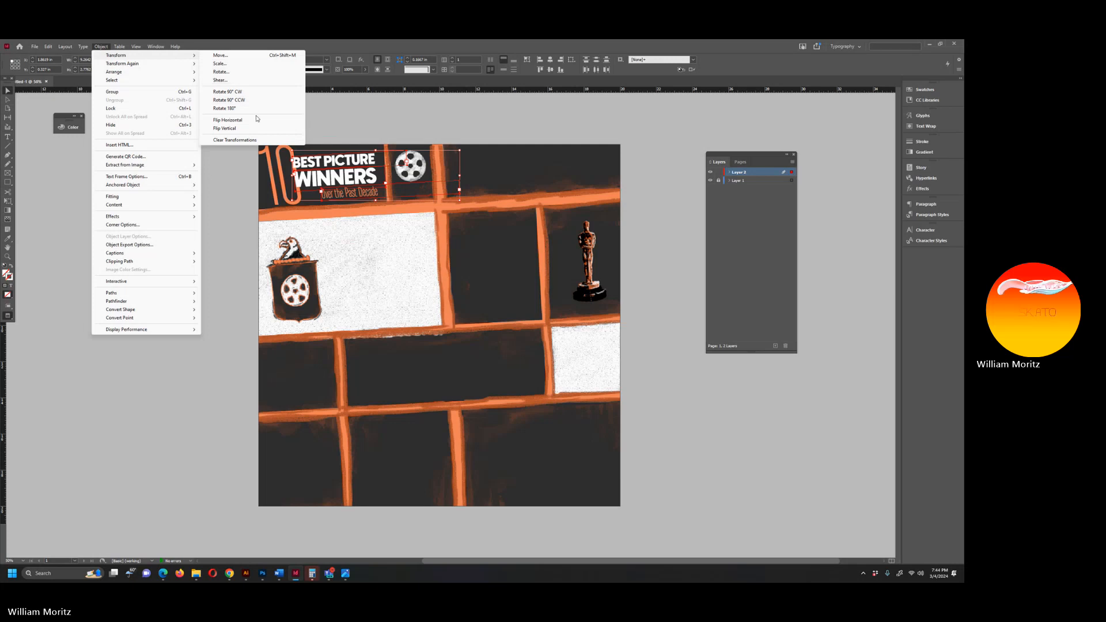
{"action": "left_click", "coordinate": [264, 82]}
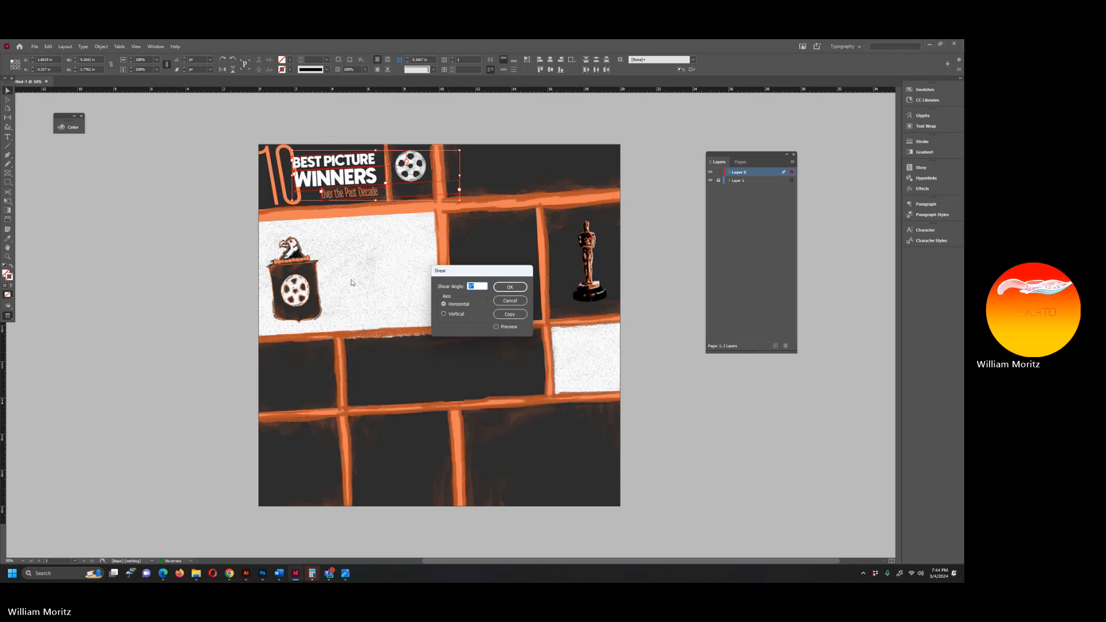
{"action": "type", "text": "15"}
{"action": "key", "text": "Return"}
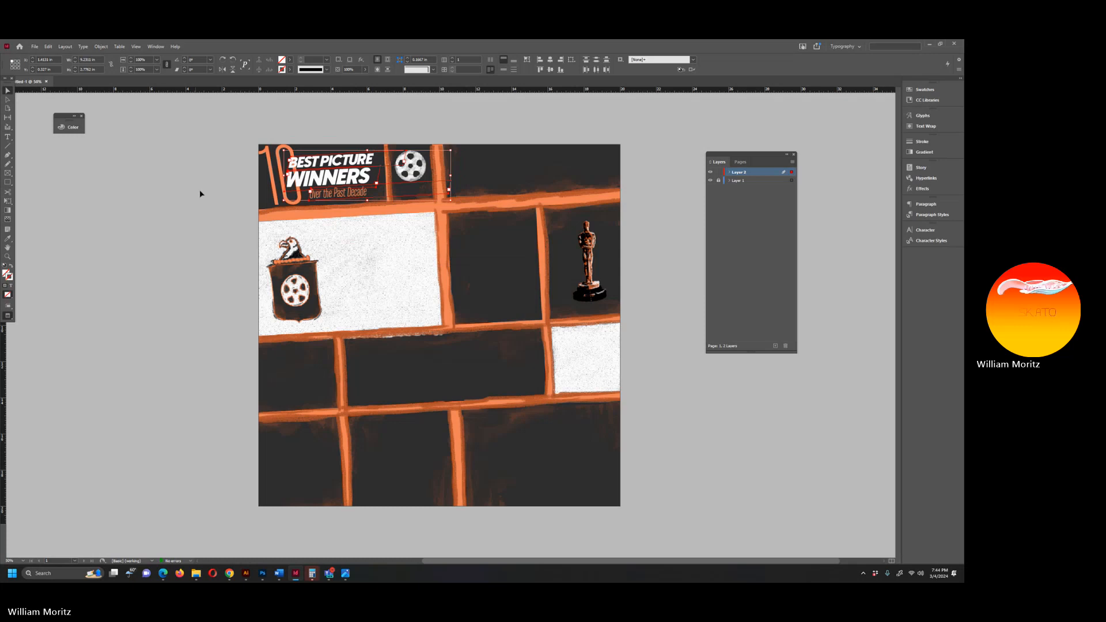
{"action": "left_click_drag", "start_coordinate": [345, 170], "coordinate": [352, 170]}
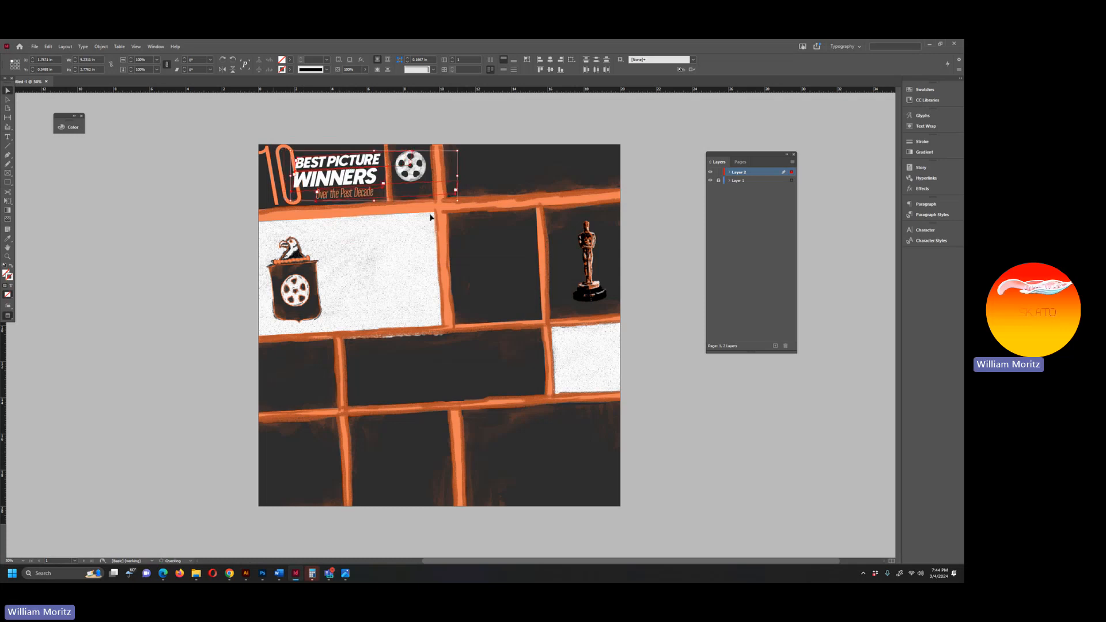
Tilt the three slanted heading lines slightly further counterclockwise, then nudge them up and closer to the 10.
{"action": "left_click", "coordinate": [465, 203]}
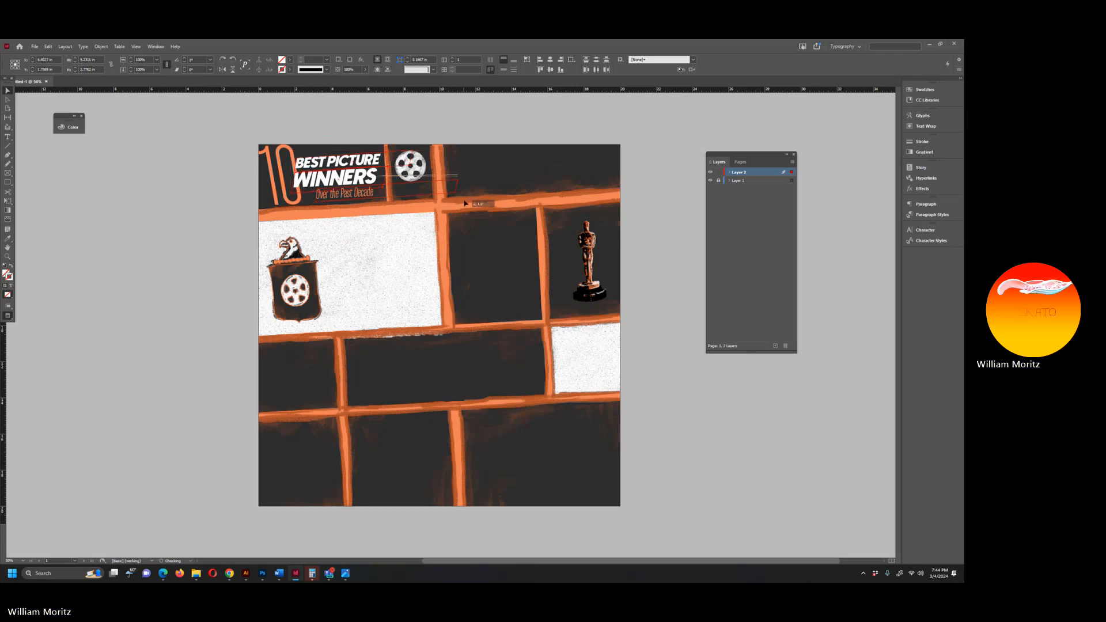
{"action": "key", "text": "ctrl+a"}
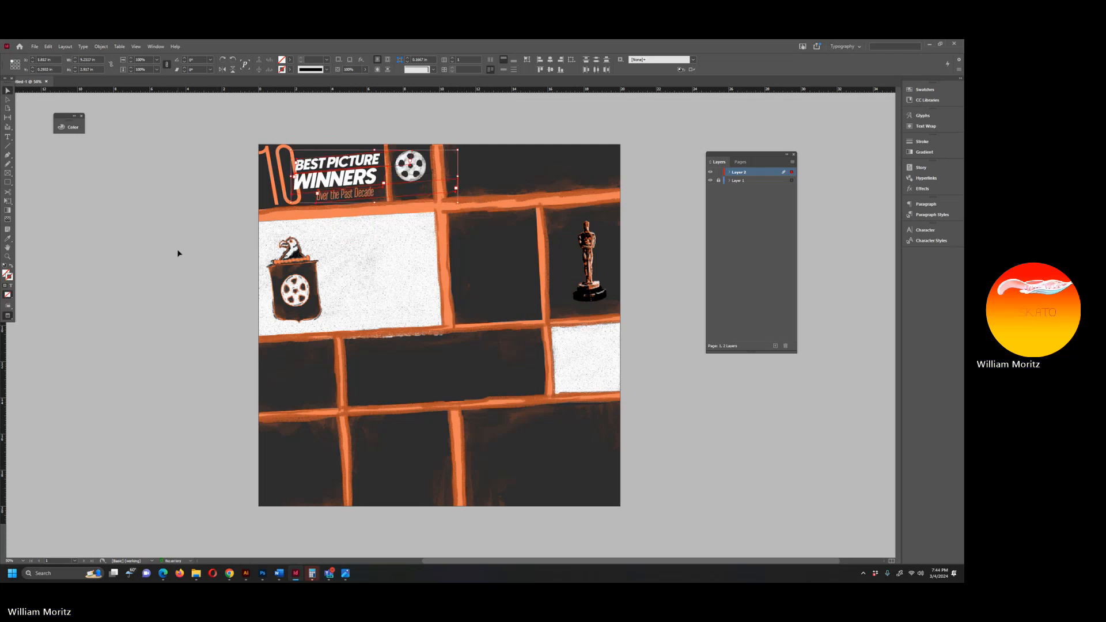
{"action": "key", "text": "Up"}
{"action": "key", "text": "Up"}
{"action": "key", "text": "Up"}
{"action": "key", "text": "Up"}
{"action": "key", "text": "Up"}
{"action": "key", "text": "Up"}
{"action": "key", "text": "Left"}
{"action": "key", "text": "Left"}
{"action": "key", "text": "Left"}
{"action": "key", "text": "Left"}
{"action": "key", "text": "Left"}
{"action": "key", "text": "Left"}
{"action": "key", "text": "Left"}
{"action": "key", "text": "Left"}
{"action": "key", "text": "Left"}
{"action": "key", "text": "Left"}
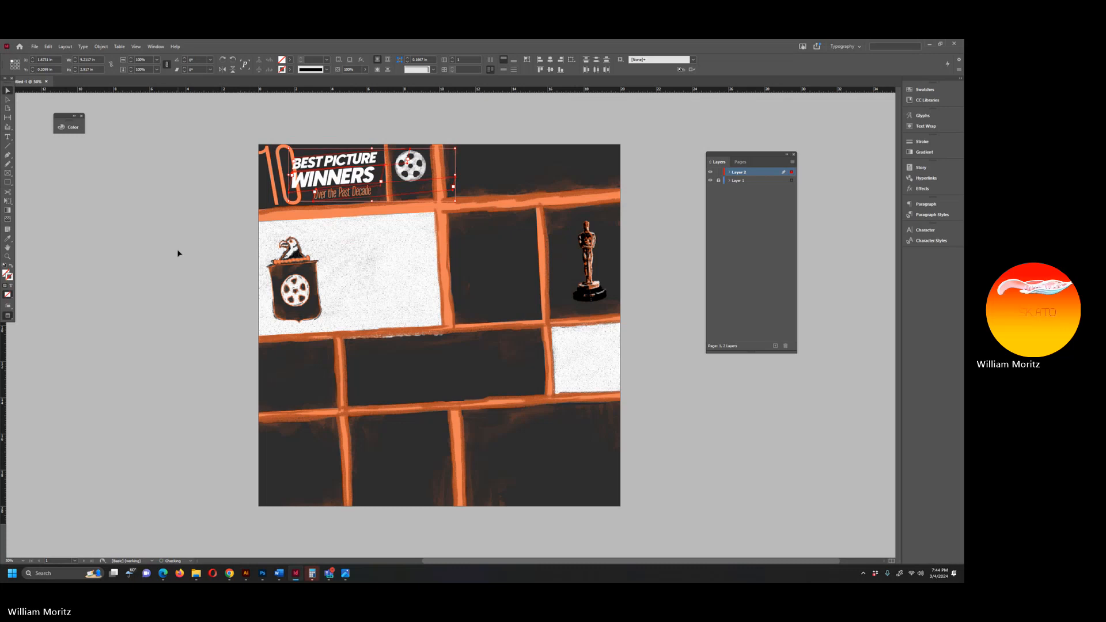
{"action": "left_click", "coordinate": [134, 223]}
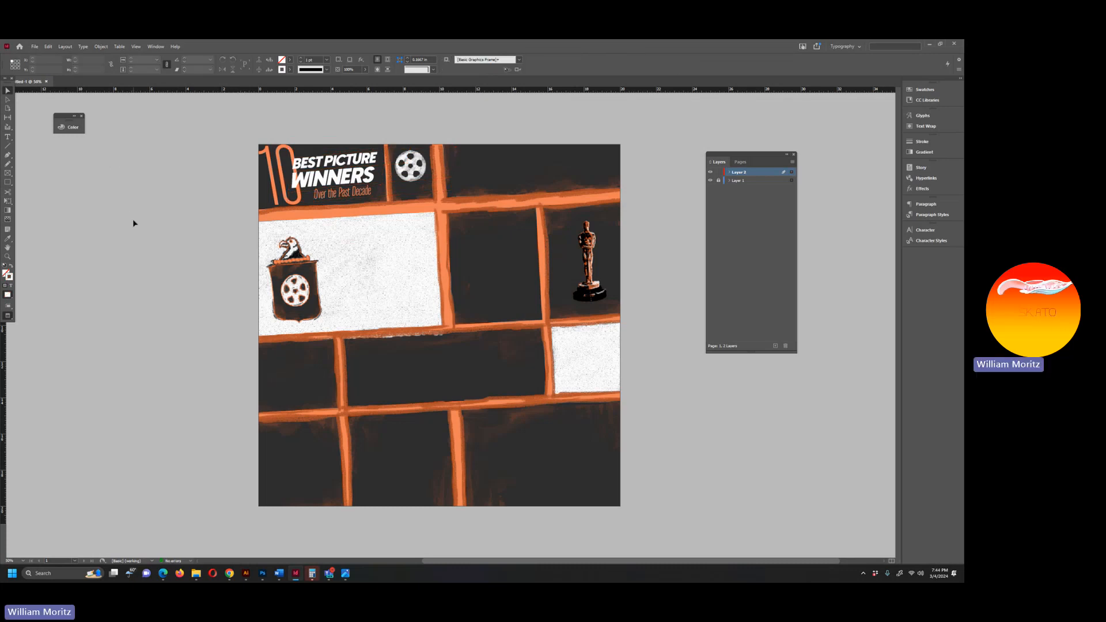
{"action": "left_click", "coordinate": [281, 189]}
{"action": "left_click_drag", "start_coordinate": [377, 242], "coordinate": [370, 246]}
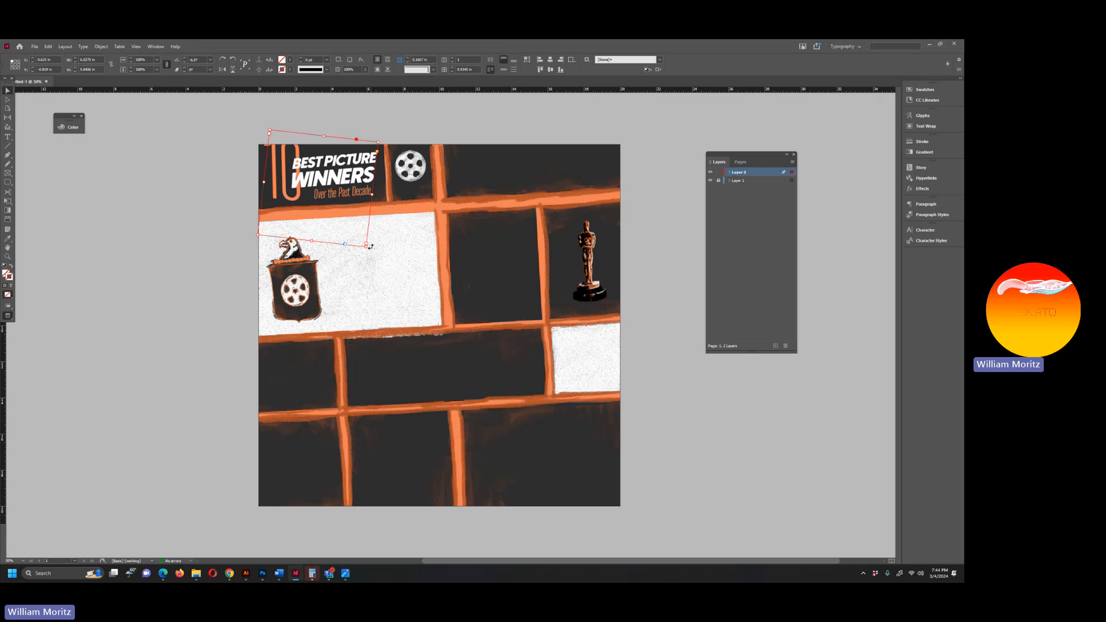
{"action": "key", "text": "ctrl+z"}
{"action": "left_click", "coordinate": [143, 235]}
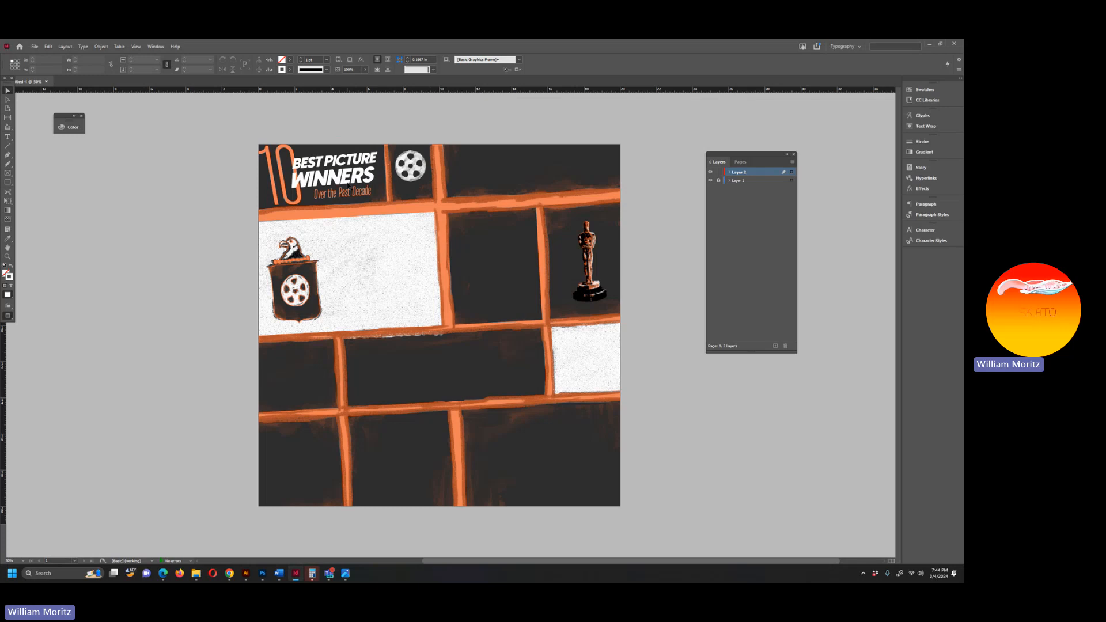
Paste a copy of the slanted WINNERS text onto the page.
{"action": "left_click", "coordinate": [363, 186]}
{"action": "key", "text": "ctrl+v"}
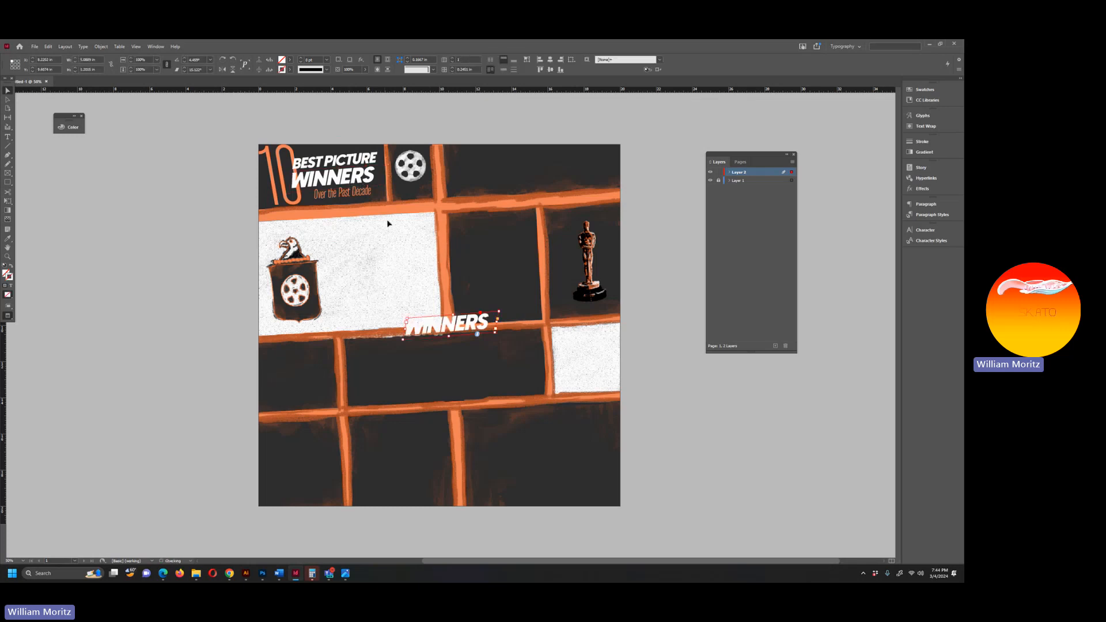
{"action": "key", "text": "i"}
{"action": "left_click", "coordinate": [374, 329]}
{"action": "key", "text": "ctrl+z"}
{"action": "key", "text": "v"}
Recolor the copied WINNERS text with orange sampled from the painted grid line.
{"action": "double_click", "coordinate": [425, 330]}
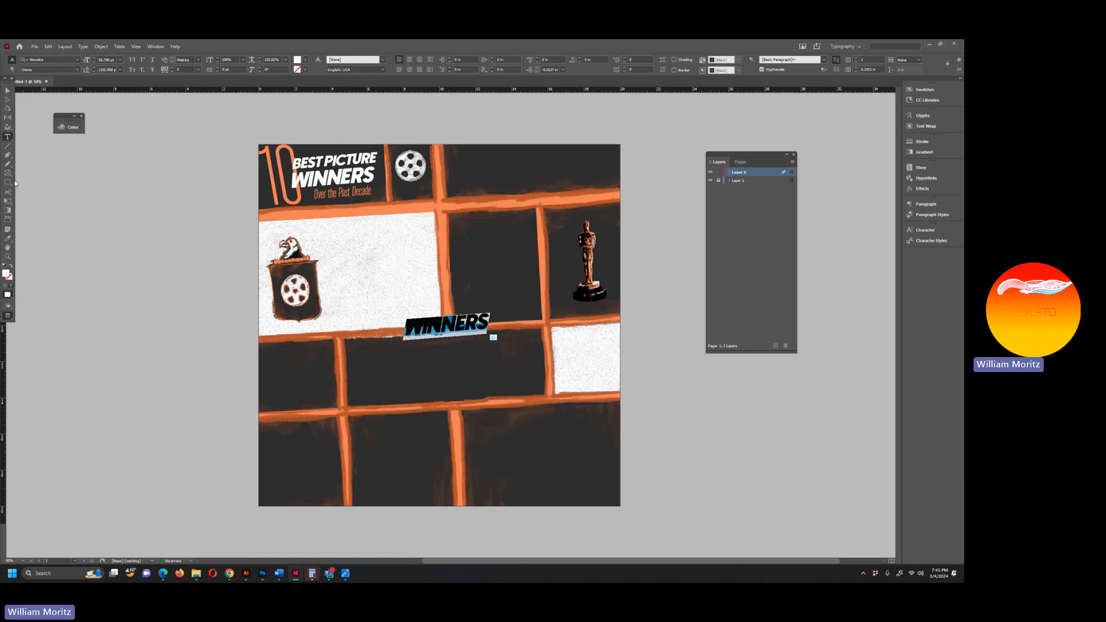
{"action": "left_click", "coordinate": [7, 238]}
{"action": "left_click", "coordinate": [336, 331]}
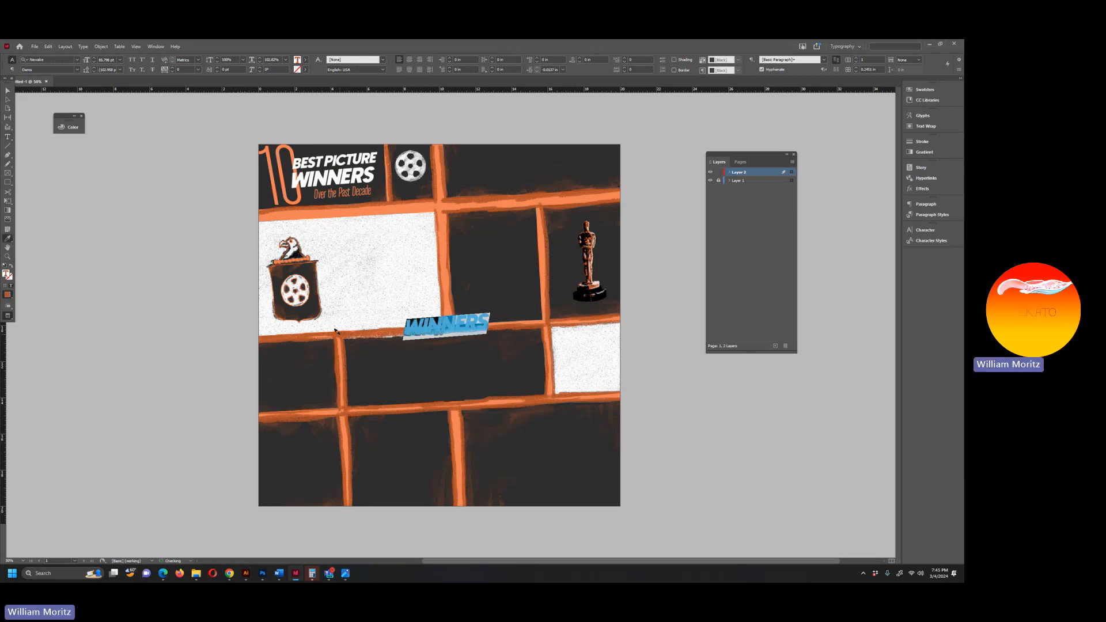
Place the orange WINNERS copy behind the white WINNERS with a slight offset, as a drop shadow.
{"action": "left_click", "coordinate": [7, 91]}
{"action": "left_click_drag", "start_coordinate": [342, 196], "coordinate": [317, 180]}
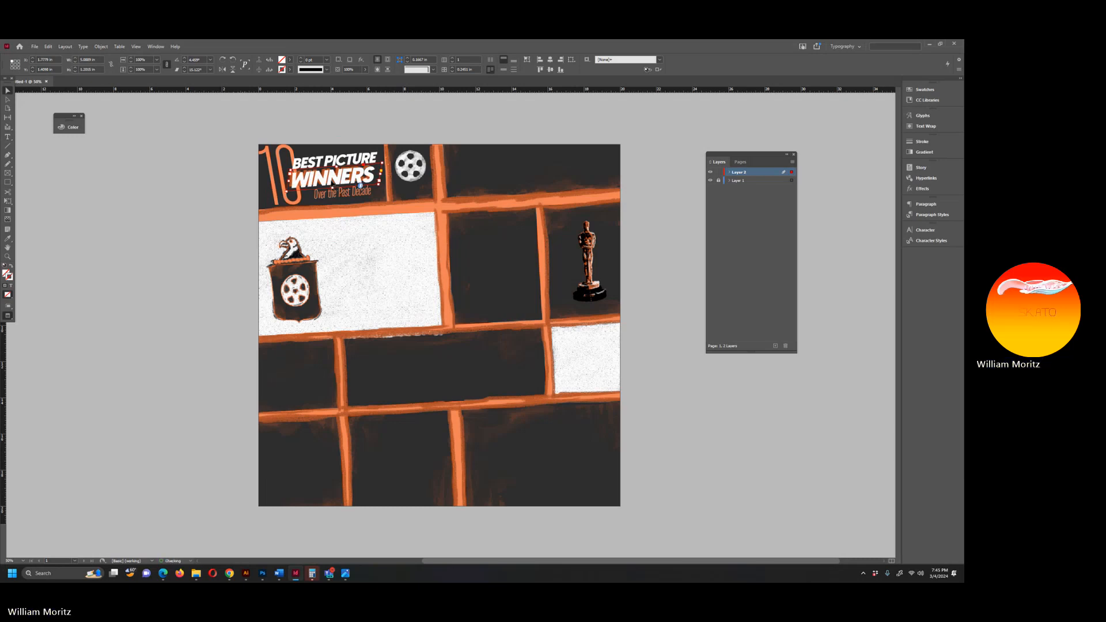
{"action": "left_click_drag", "start_coordinate": [360, 186], "coordinate": [363, 188]}
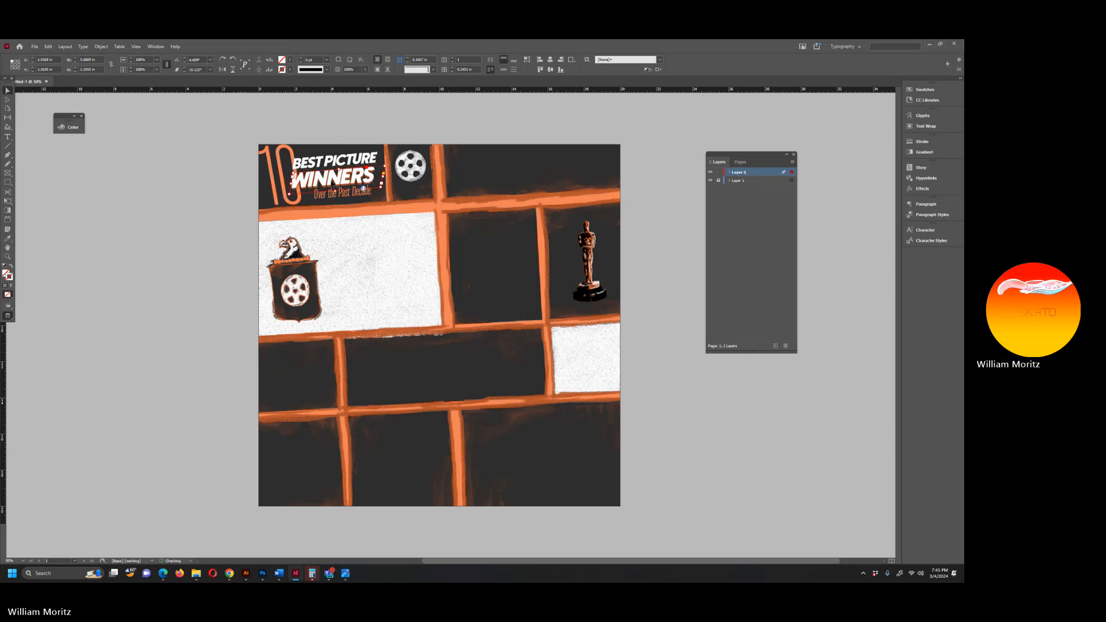
{"action": "left_click", "coordinate": [165, 246]}
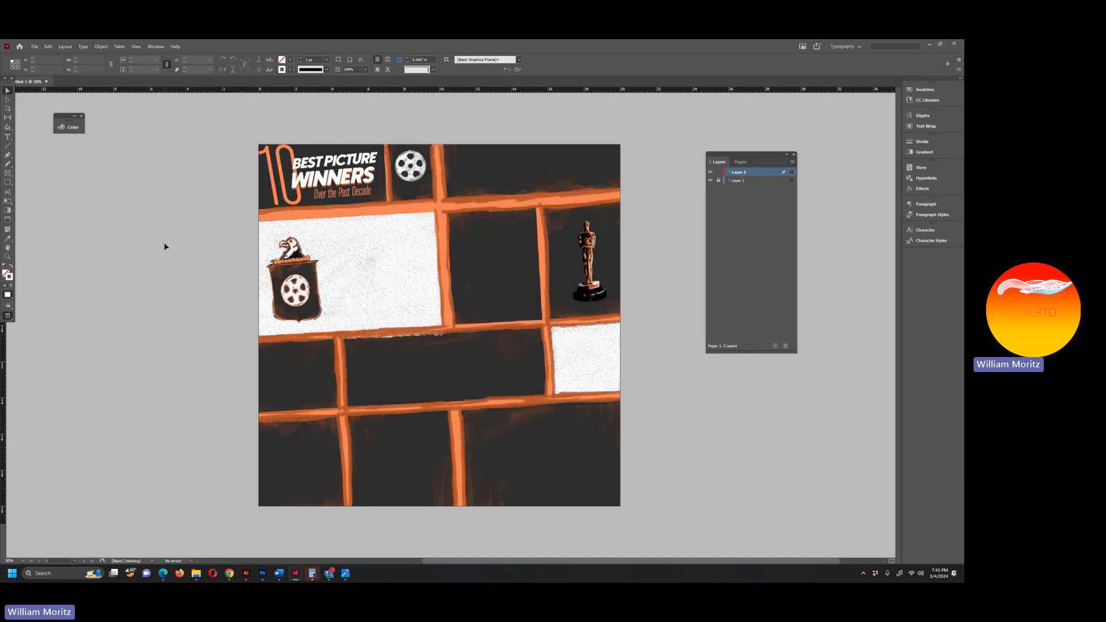
Lower the Over the Past Decade line slightly to leave more space beneath WINNERS.
{"action": "left_click", "coordinate": [359, 197]}
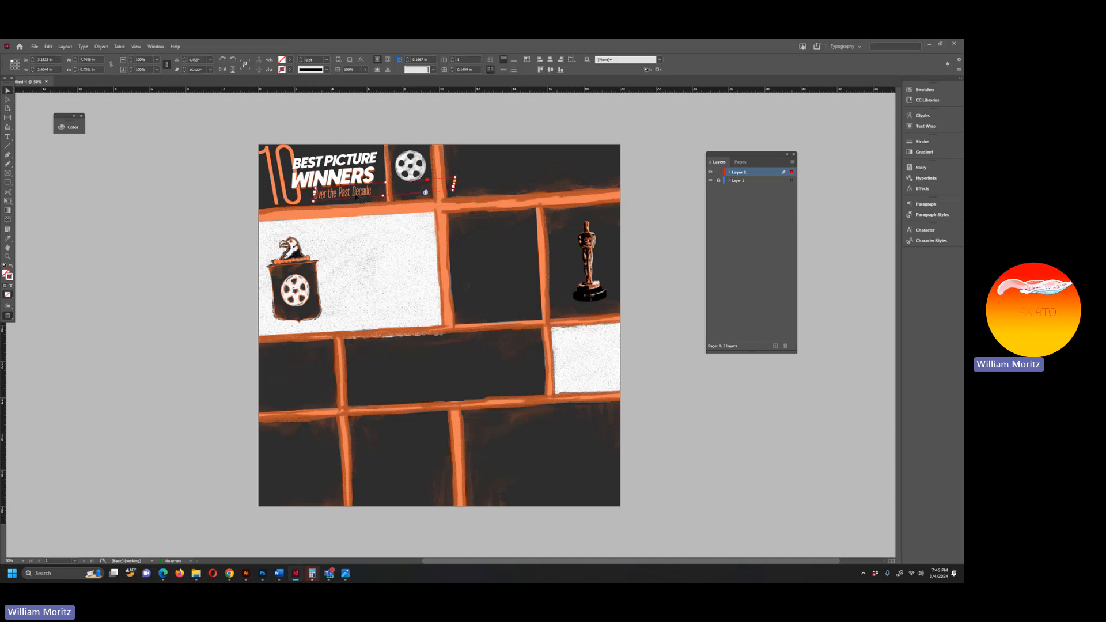
{"action": "left_click_drag", "start_coordinate": [357, 197], "coordinate": [357, 199]}
{"action": "left_click", "coordinate": [192, 241]}
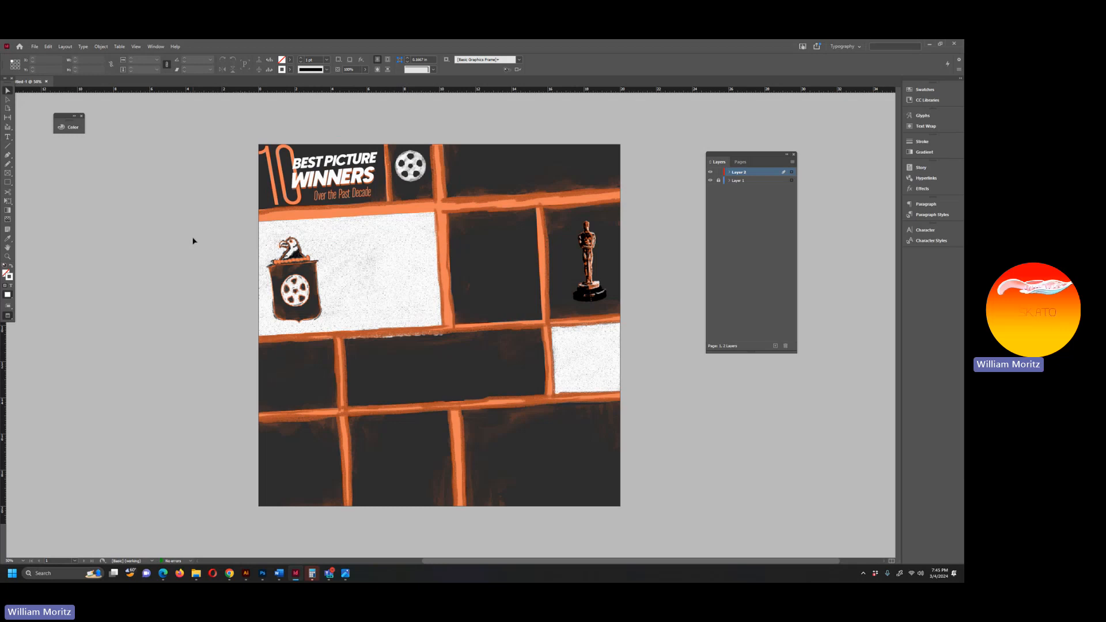
{"action": "left_click", "coordinate": [275, 181]}
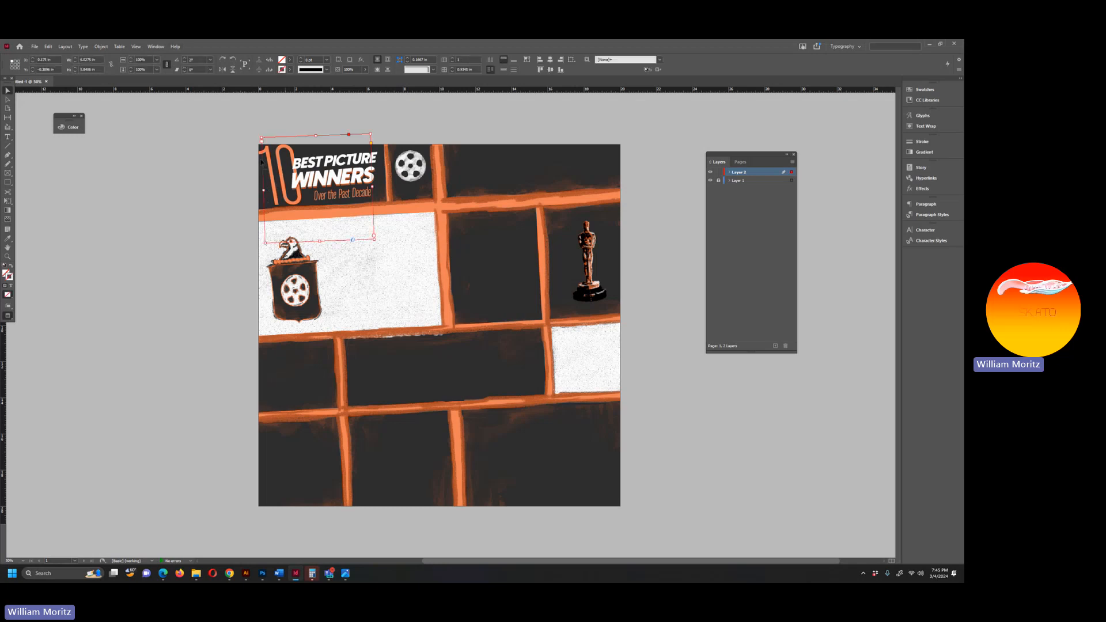
{"action": "left_click", "coordinate": [187, 218]}
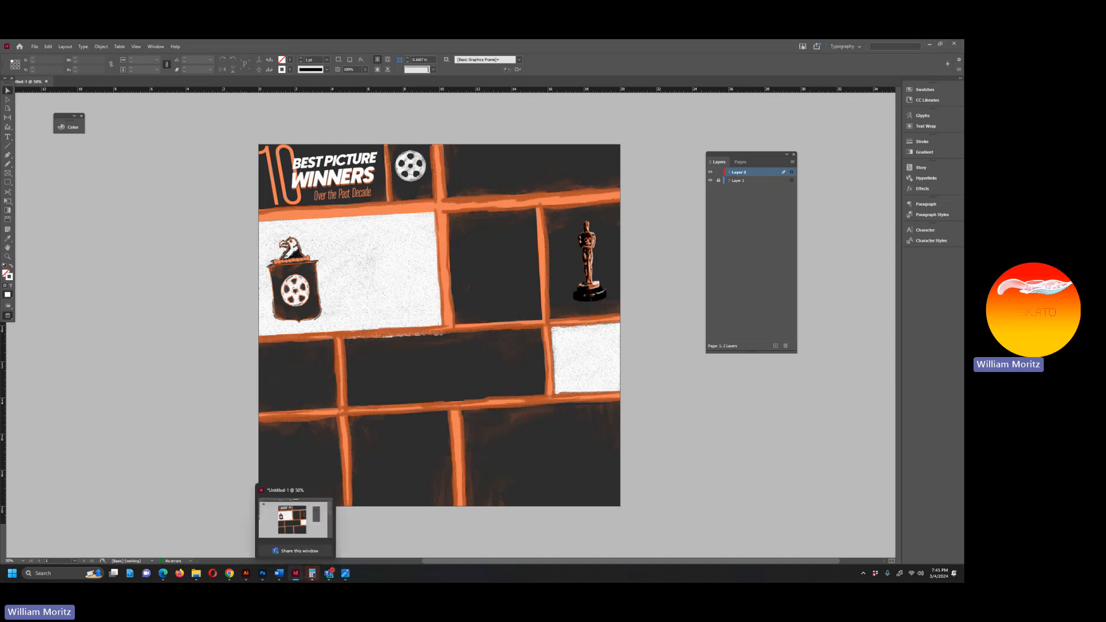
Duplicate the orange 10 into the white block beside the film-reel banner and scale the copy to about half size.
{"action": "left_click", "coordinate": [289, 197]}
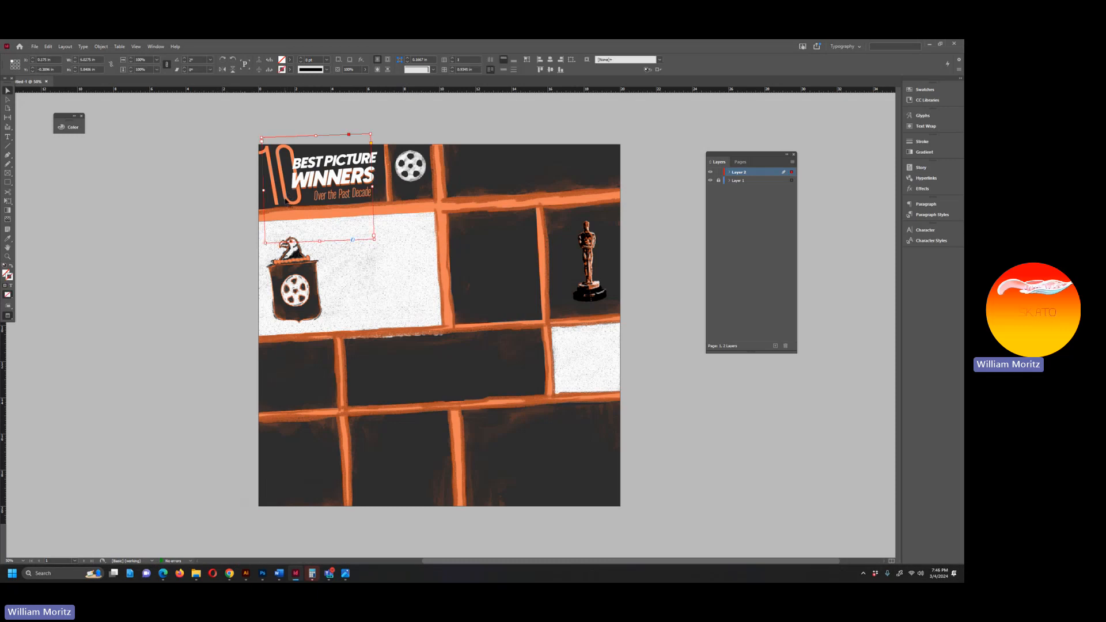
{"action": "key", "text": "ctrl+v"}
{"action": "left_click_drag", "start_coordinate": [399, 286], "coordinate": [337, 235]}
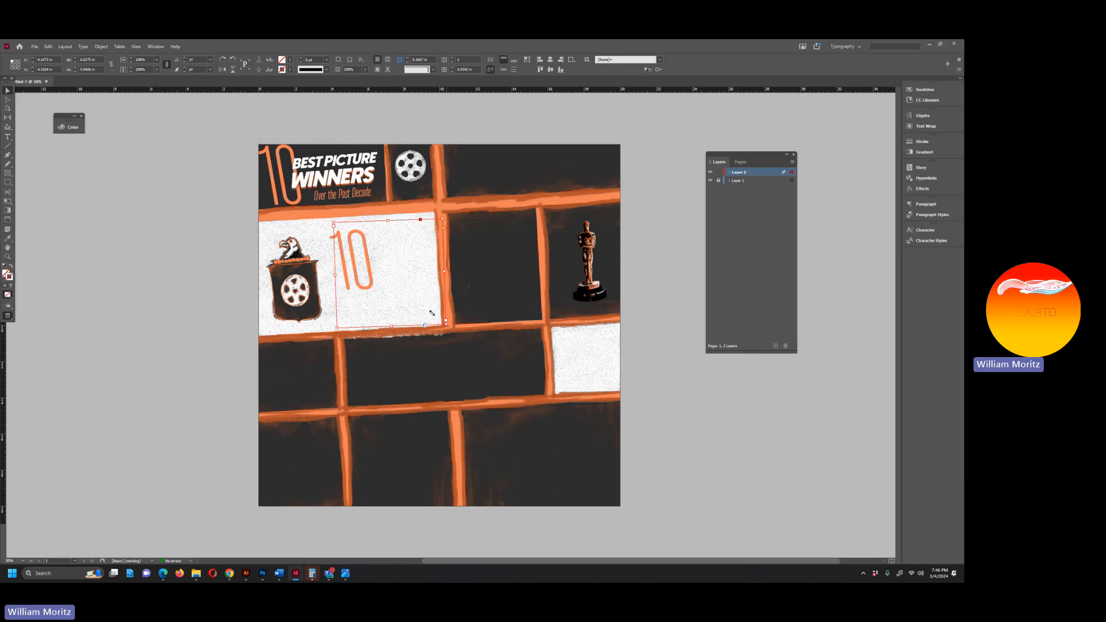
{"action": "mouse_move", "coordinate": [432, 314]}
{"action": "left_mouse_down"}
{"action": "mouse_move", "coordinate": [337, 254]}
{"action": "mouse_move", "coordinate": [452, 317]}
{"action": "mouse_move", "coordinate": [442, 318]}
{"action": "left_mouse_up"}
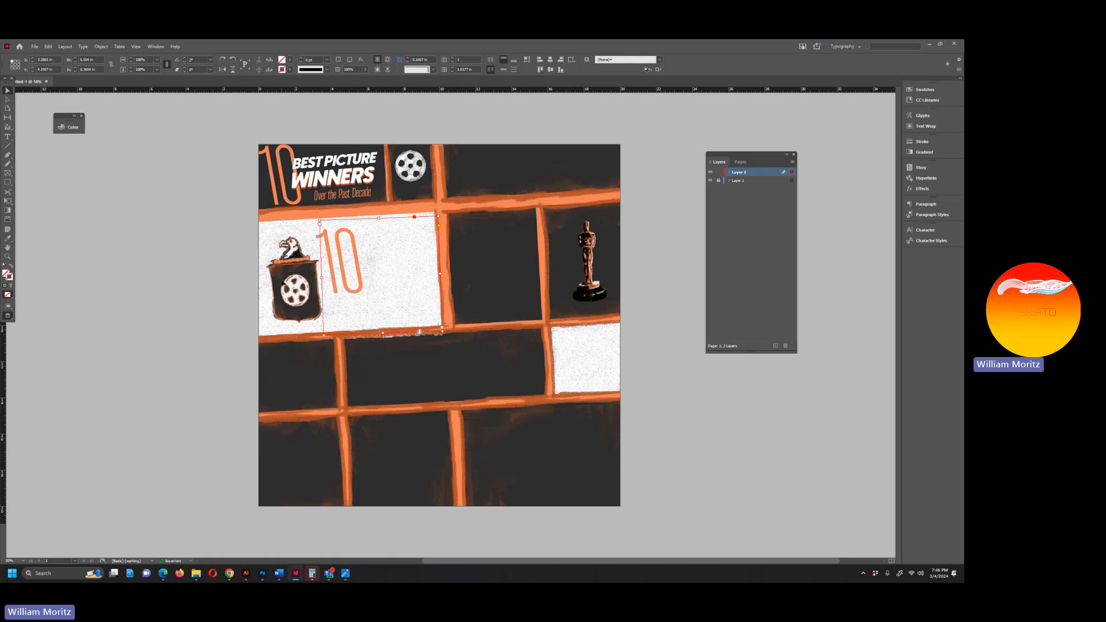
{"action": "key", "text": "ctrl+z"}
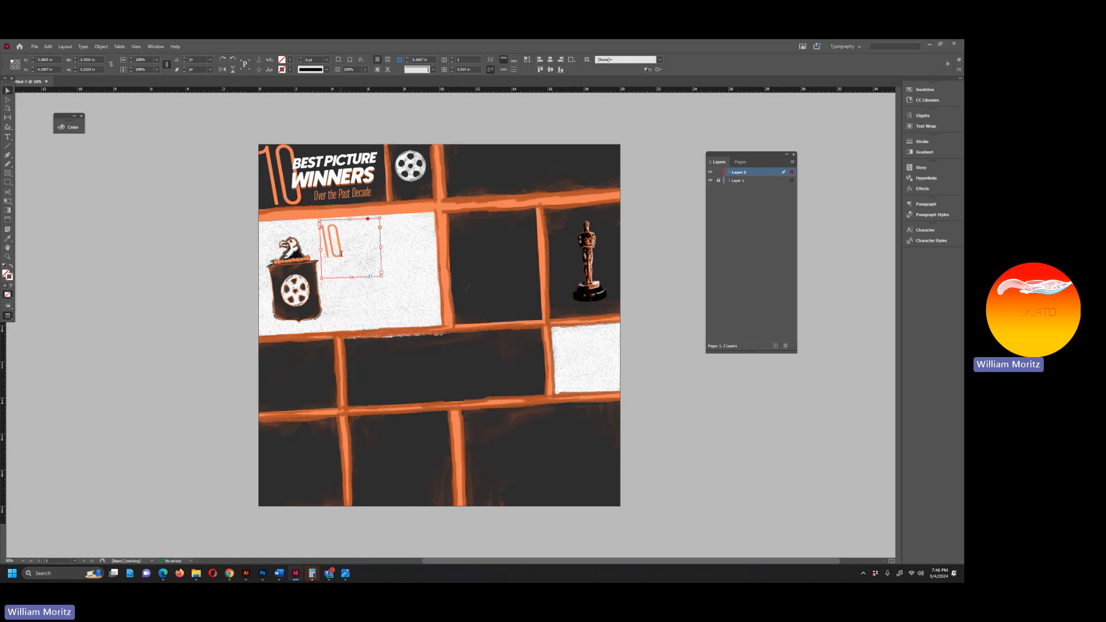
Recolor the small 10 in the white block from orange to near-black using a sampled colour.
{"action": "double_click", "coordinate": [341, 253]}
{"action": "double_click", "coordinate": [323, 254]}
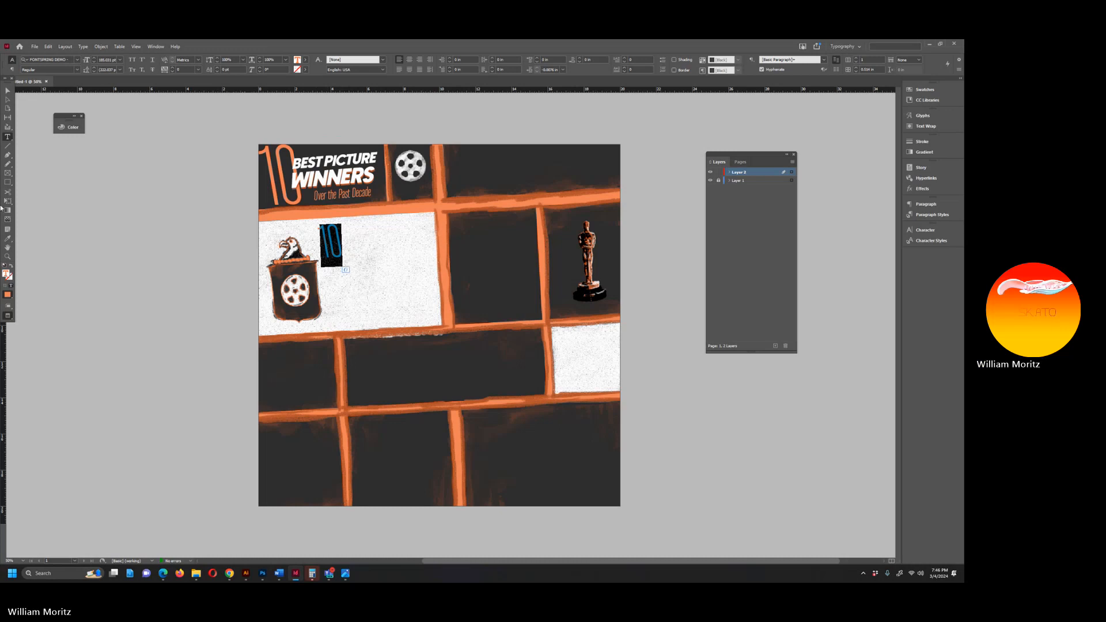
{"action": "left_click", "coordinate": [8, 238]}
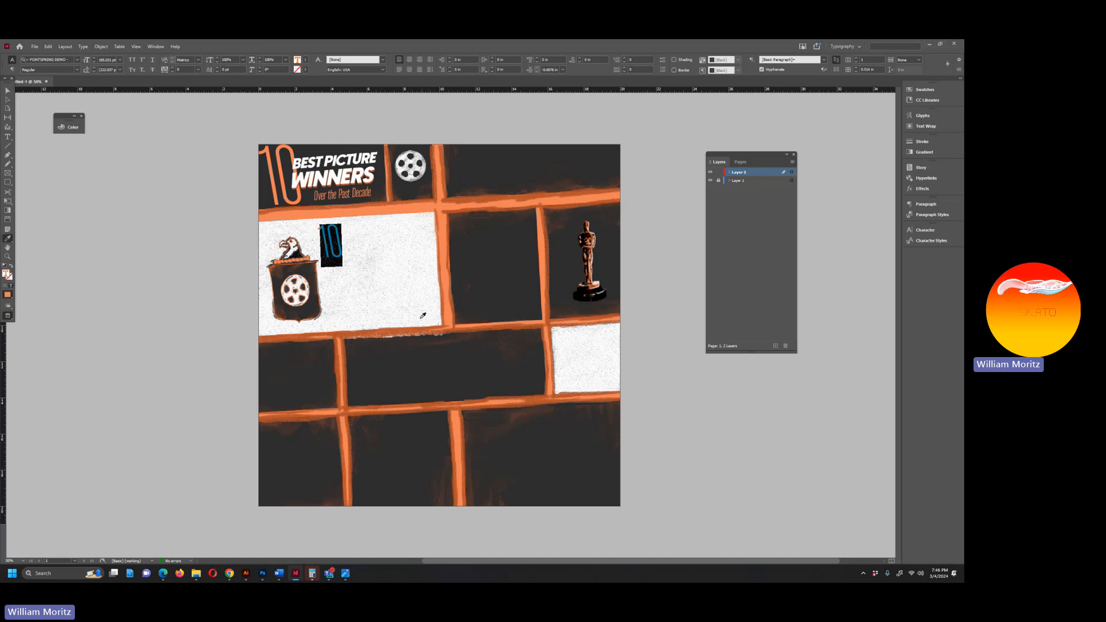
{"action": "left_click", "coordinate": [370, 292]}
{"action": "left_click", "coordinate": [7, 90]}
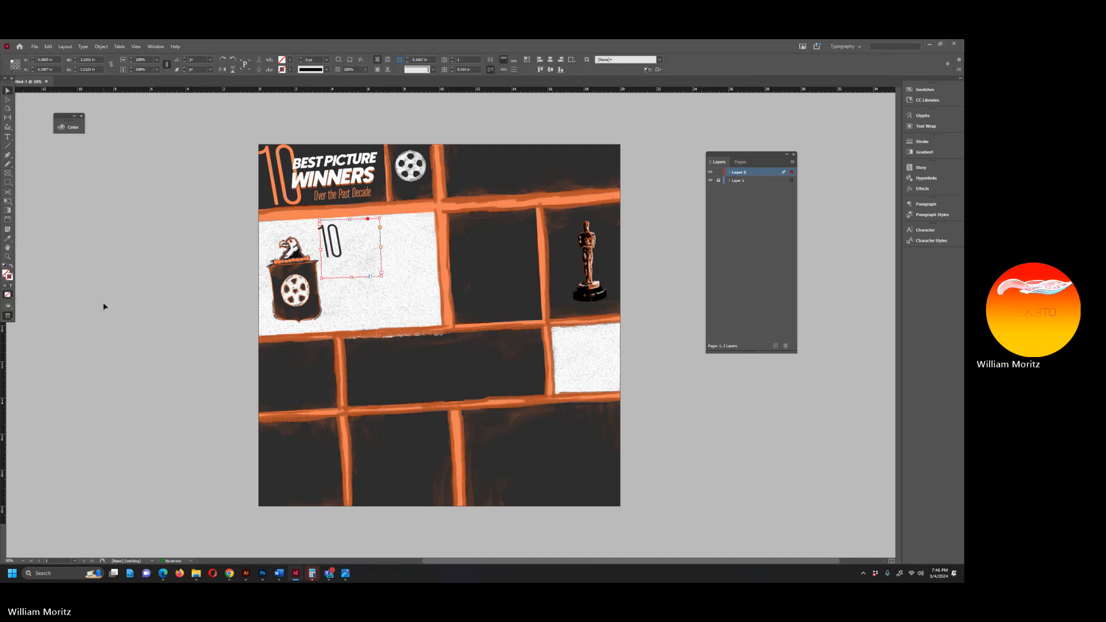
Try to lighten the small 10 by adjusting the tint of its text fill.
{"action": "double_click", "coordinate": [332, 244]}
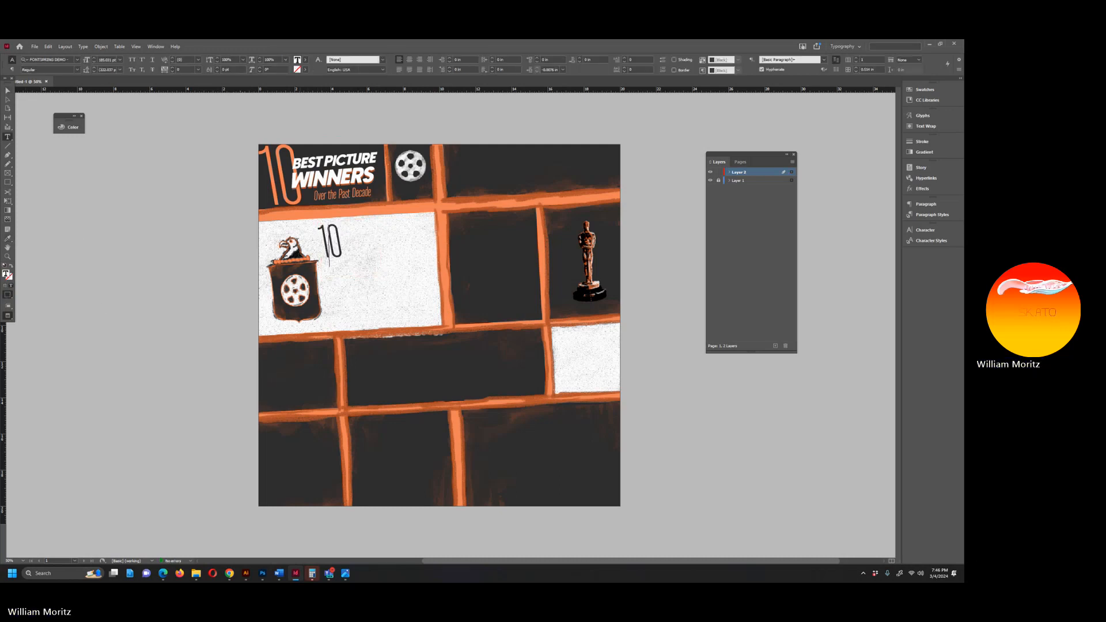
{"action": "key", "text": "ctrl+a"}
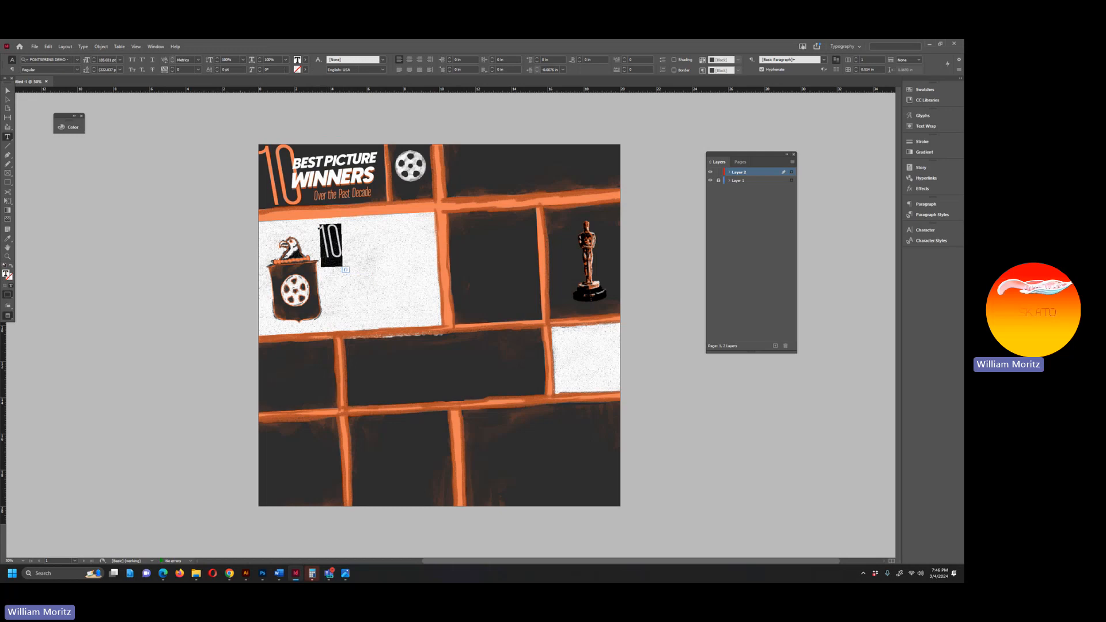
{"action": "left_click", "coordinate": [306, 60]}
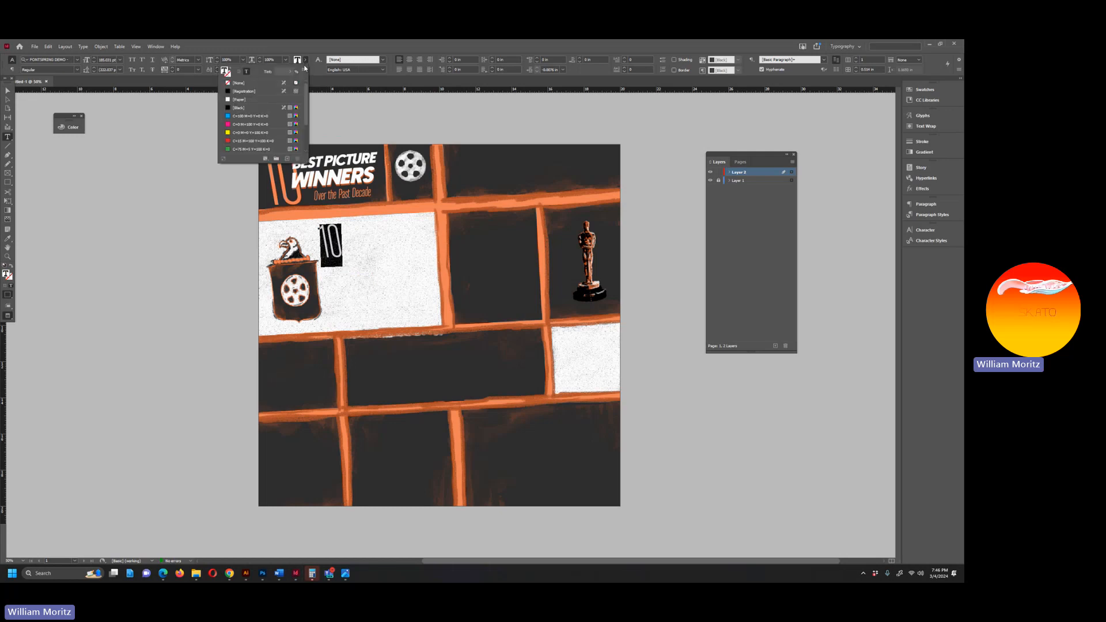
{"action": "left_click", "coordinate": [290, 73]}
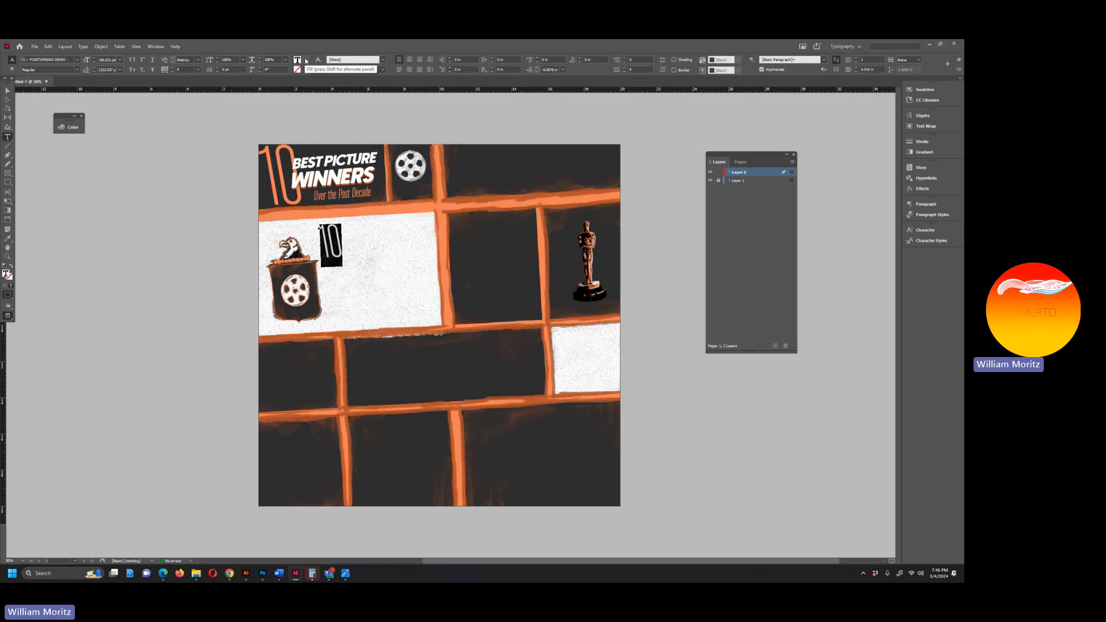
{"action": "left_click", "coordinate": [306, 60]}
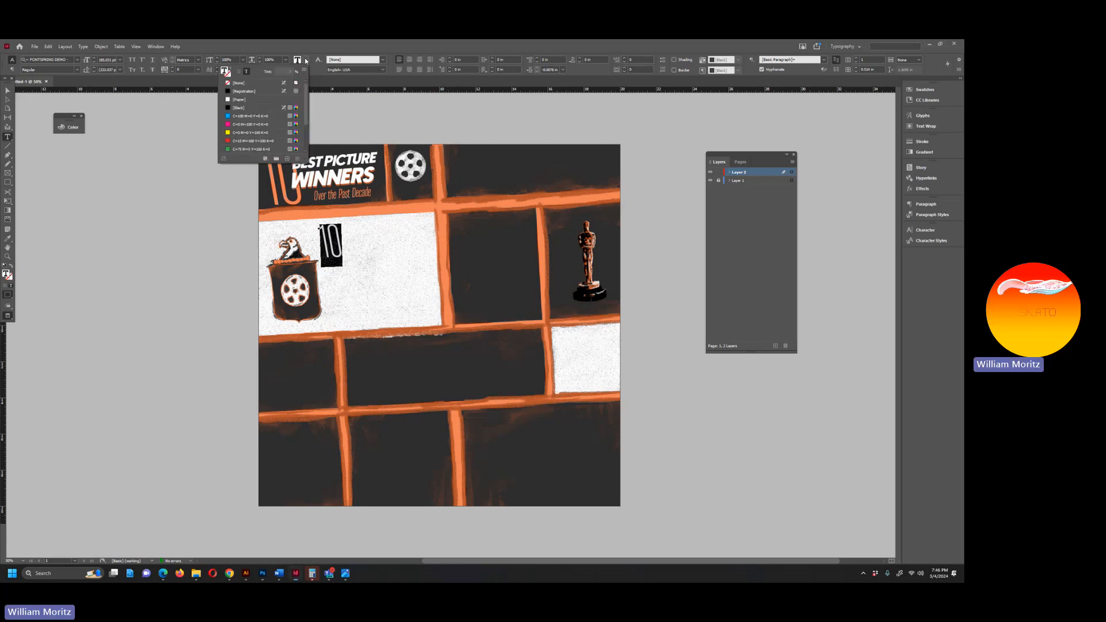
{"action": "mouse_move", "coordinate": [307, 118]}
{"action": "left_mouse_down"}
{"action": "mouse_move", "coordinate": [307, 150]}
{"action": "mouse_move", "coordinate": [309, 98]}
{"action": "left_mouse_up"}
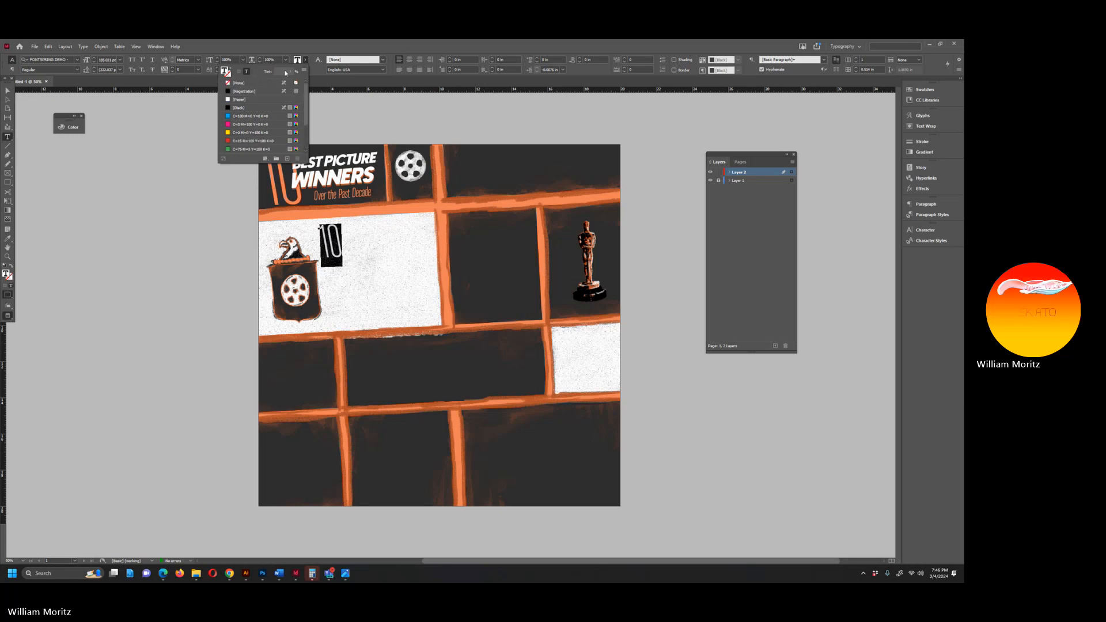
{"action": "left_click", "coordinate": [306, 60]}
{"action": "left_click", "coordinate": [306, 60]}
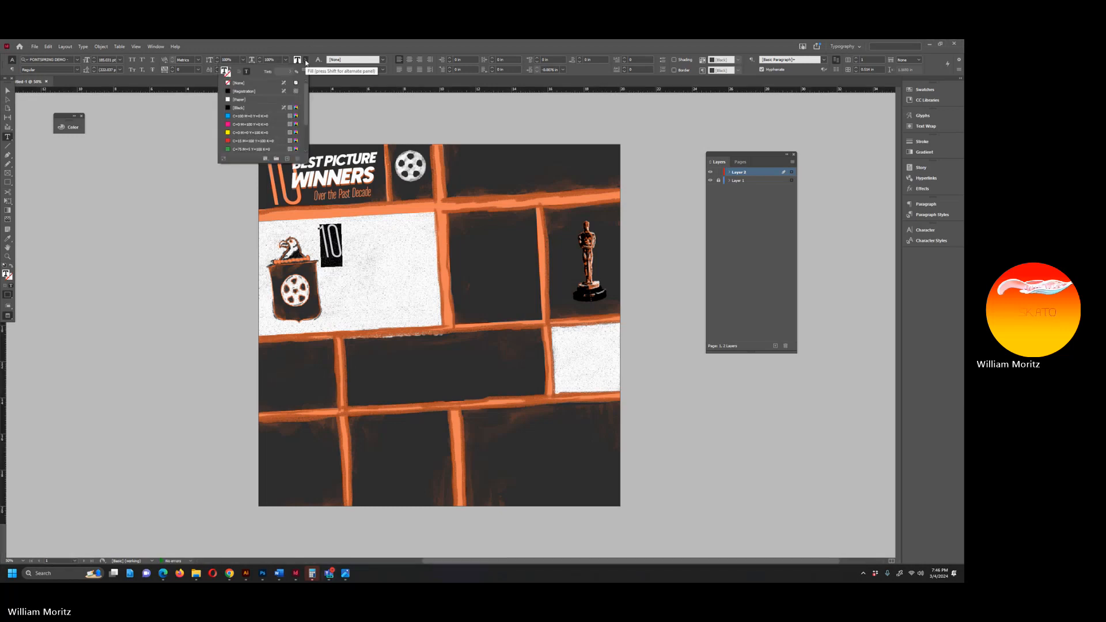
{"action": "left_click", "coordinate": [289, 72]}
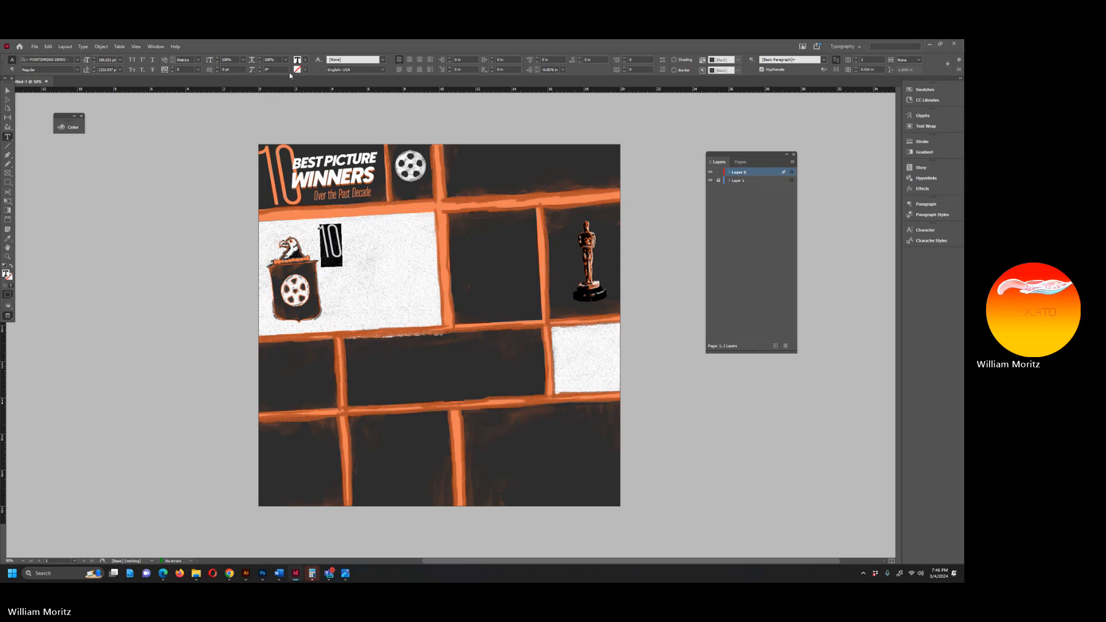
{"action": "left_click", "coordinate": [306, 60]}
{"action": "left_click", "coordinate": [289, 74]}
{"action": "left_click", "coordinate": [305, 60]}
{"action": "left_click", "coordinate": [298, 73]}
{"action": "key", "text": "Escape"}
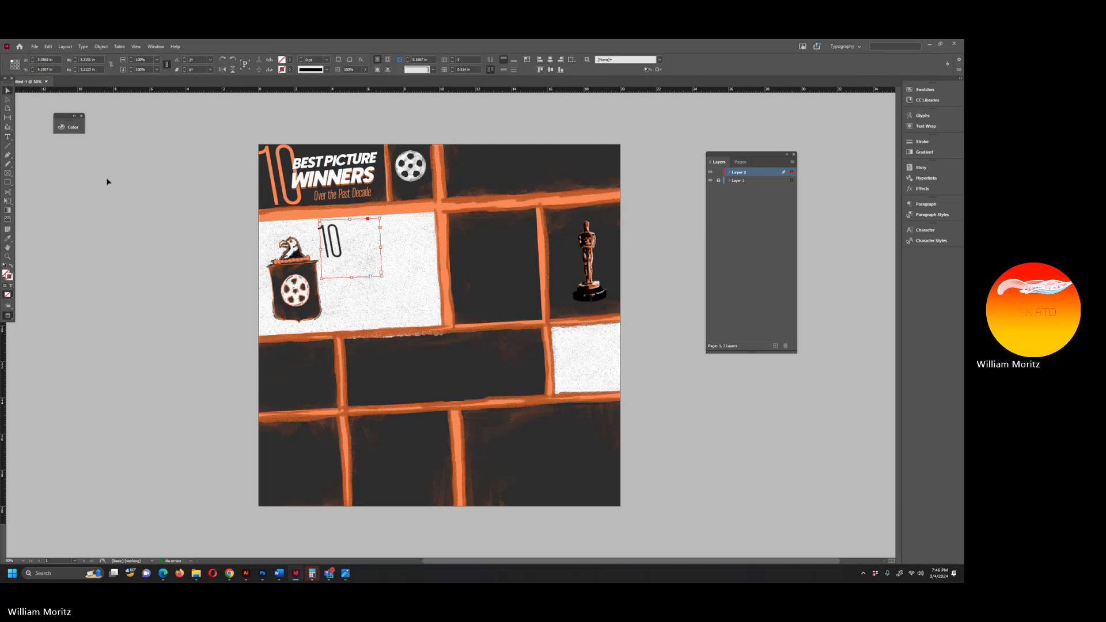
Lower the opacity of the small 10 in the white block until it appears light grey.
{"action": "left_click", "coordinate": [364, 69]}
{"action": "left_click_drag", "start_coordinate": [360, 84], "coordinate": [334, 84]}
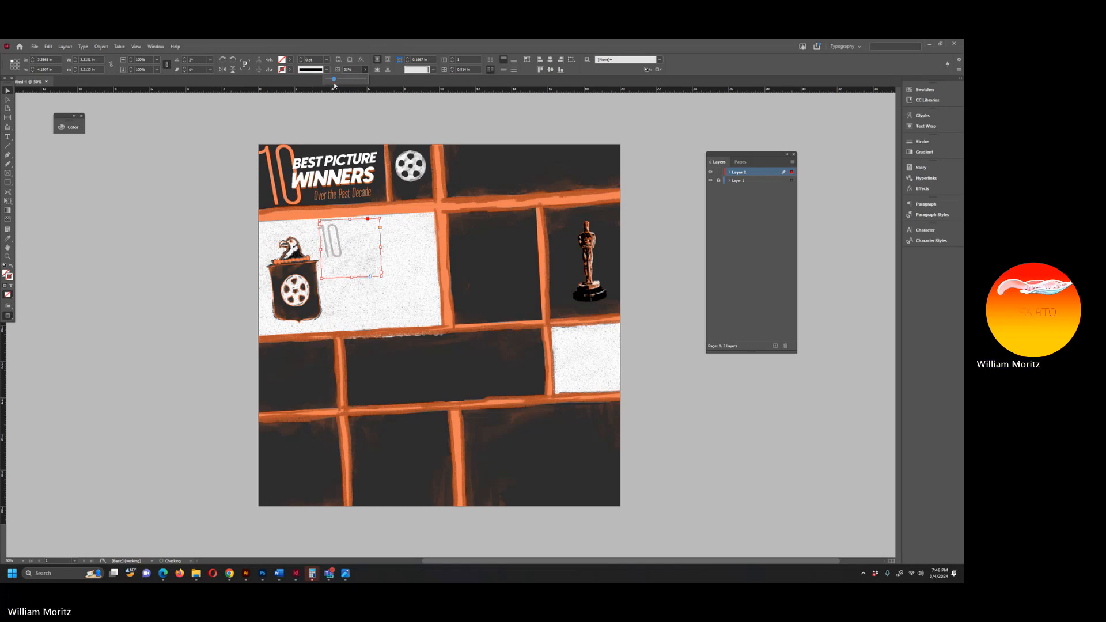
{"action": "left_click", "coordinate": [7, 91]}
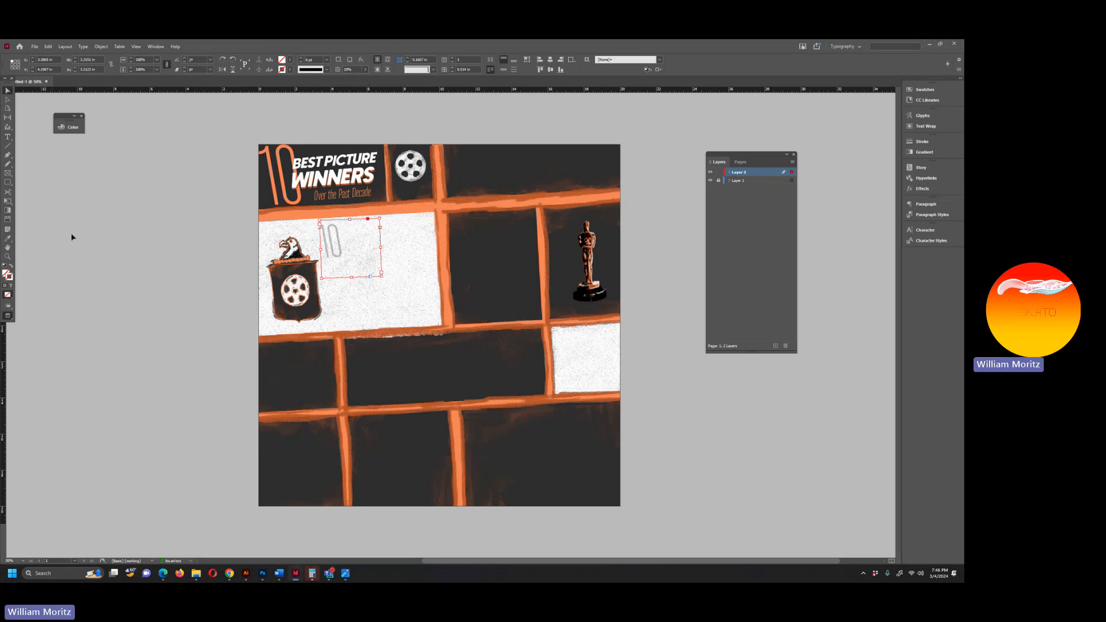
{"action": "left_click", "coordinate": [71, 233]}
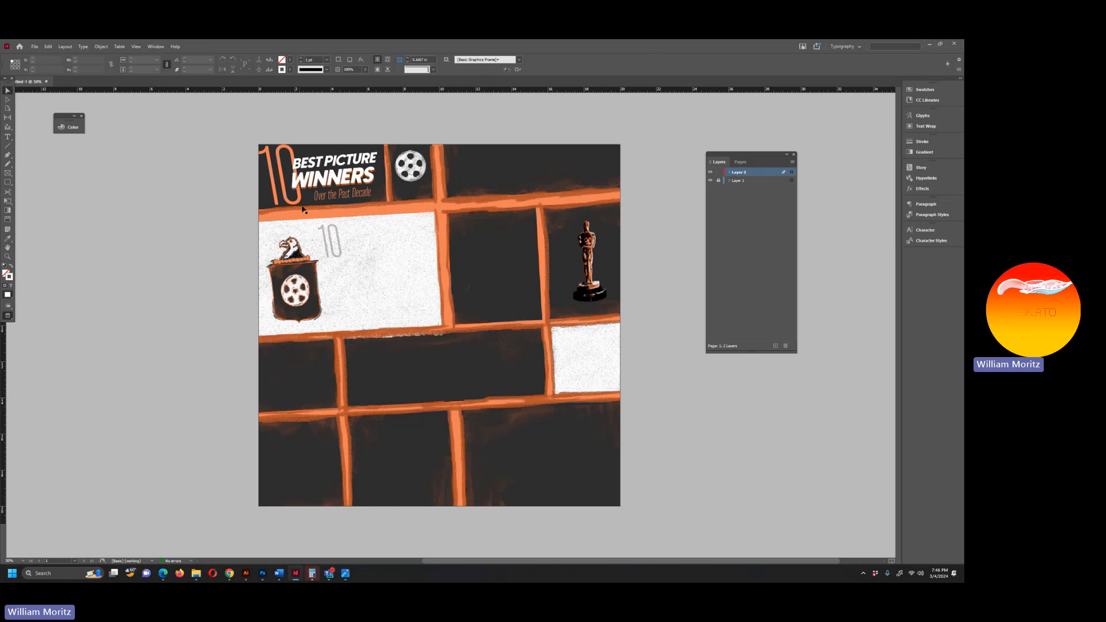
{"action": "left_click", "coordinate": [339, 247]}
{"action": "left_click", "coordinate": [193, 262]}
Switch to the Word document, copy the title Argo (2012) of entry 10, and return to the InDesign layout.
{"action": "key", "text": "alt+Tab"}
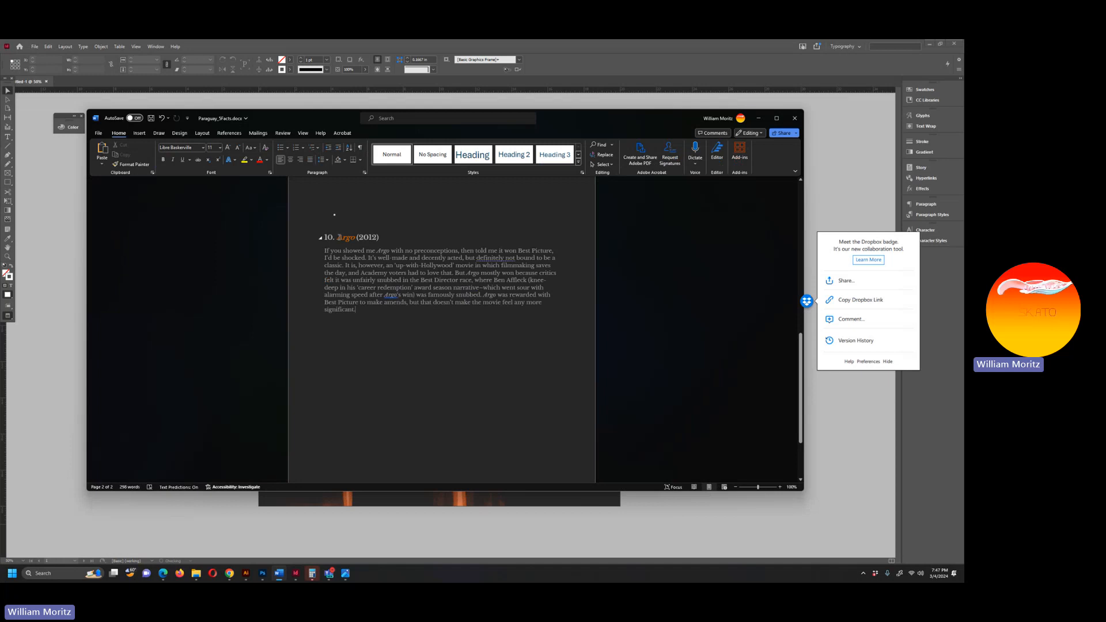
{"action": "left_click_drag", "start_coordinate": [337, 237], "coordinate": [378, 238]}
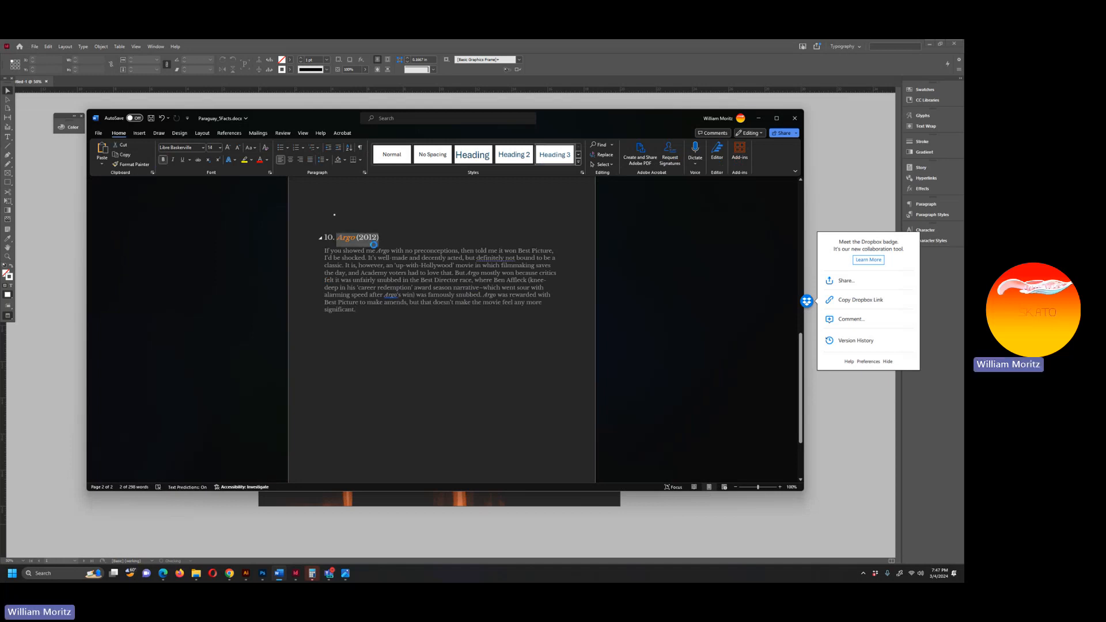
{"action": "key", "text": "ctrl+c"}
{"action": "left_click", "coordinate": [46, 245]}
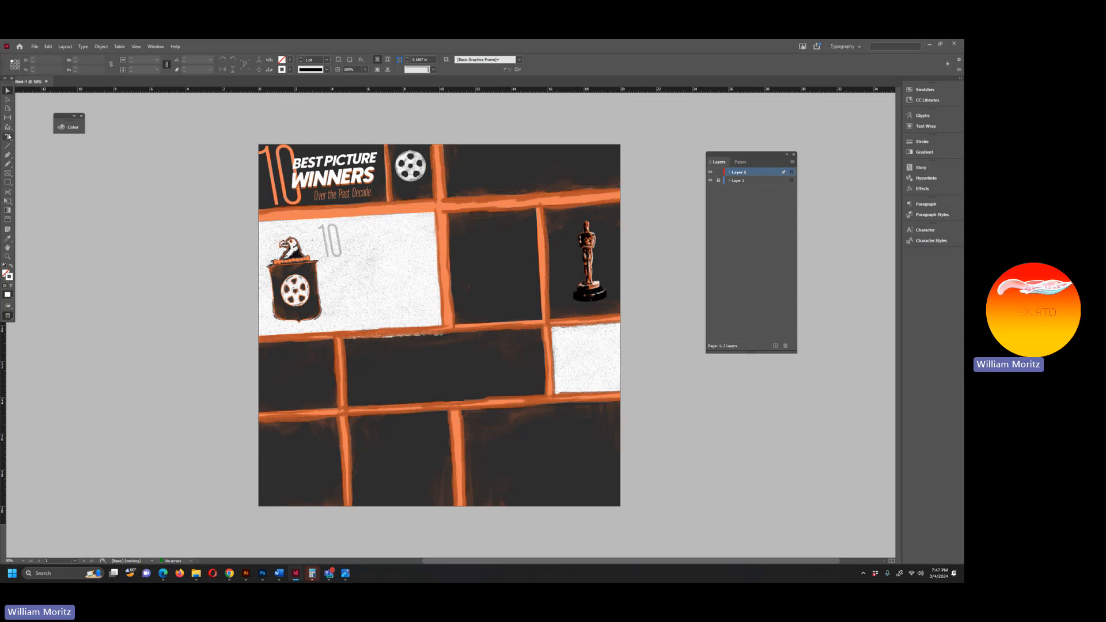
Duplicate the slanted BEST PICTURE heading and place the copy in the dark cell beside the white block.
{"action": "left_click", "coordinate": [409, 159]}
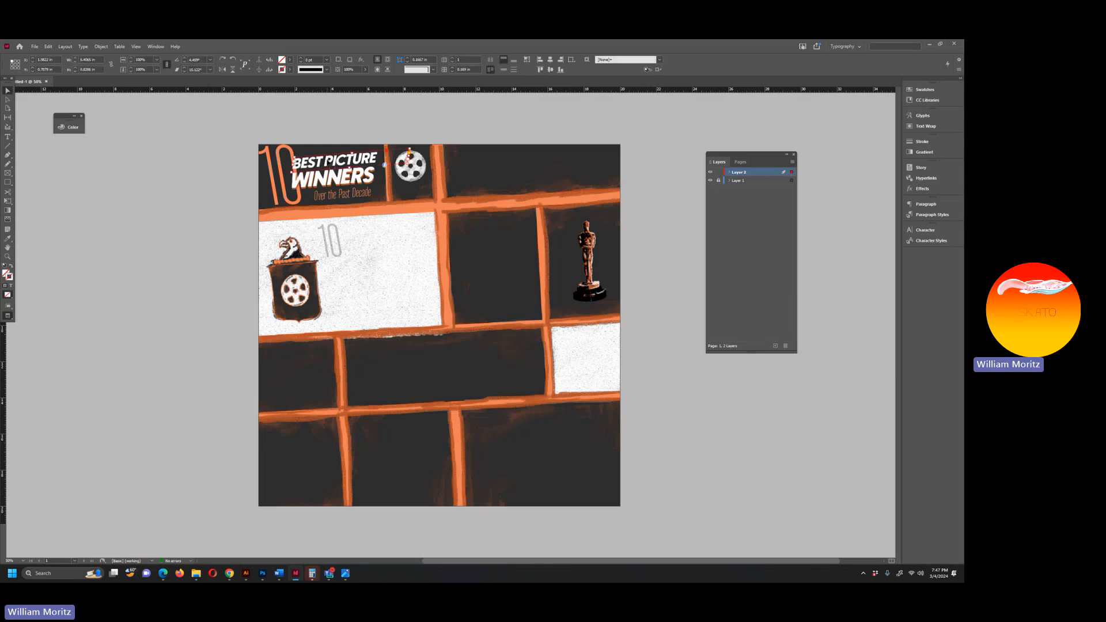
{"action": "key", "text": "ctrl+c"}
{"action": "key", "text": "ctrl+v"}
{"action": "left_click_drag", "start_coordinate": [407, 326], "coordinate": [482, 272]}
Recolor the BEST PICTURE copy with orange sampled from the painted grid line.
{"action": "double_click", "coordinate": [483, 272]}
{"action": "key", "text": "ctrl+a"}
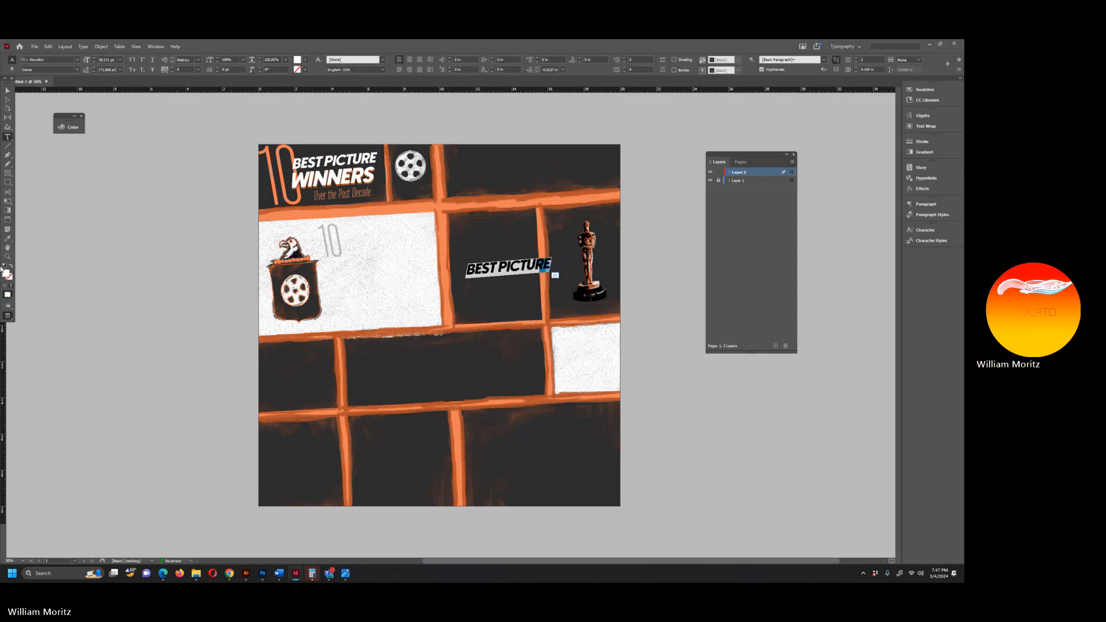
{"action": "left_click", "coordinate": [8, 238]}
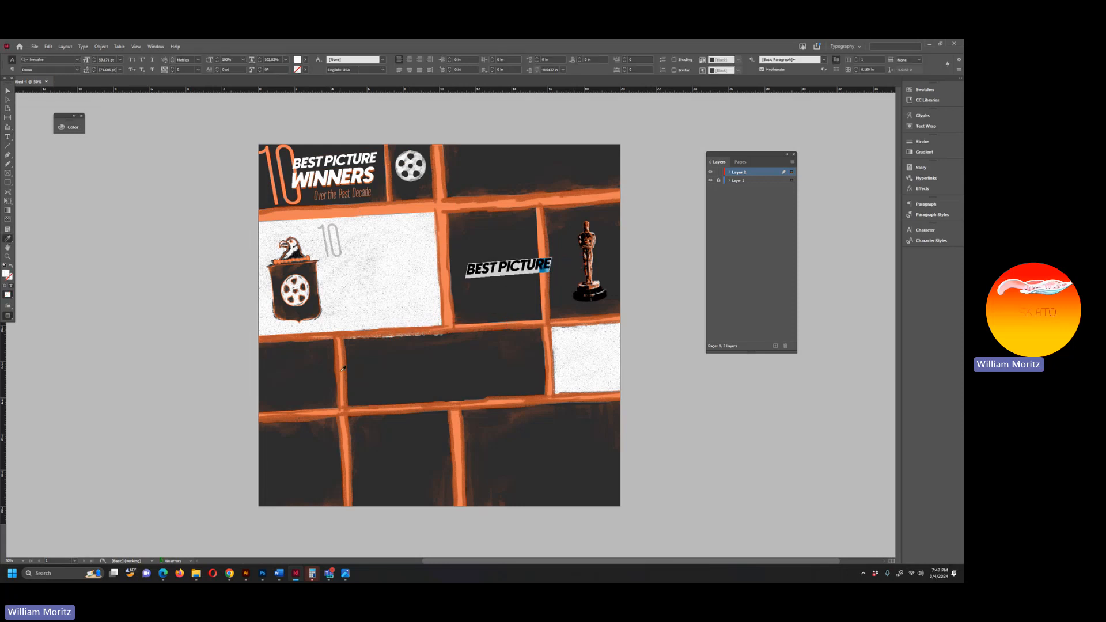
{"action": "left_click", "coordinate": [343, 365]}
{"action": "left_click", "coordinate": [7, 90]}
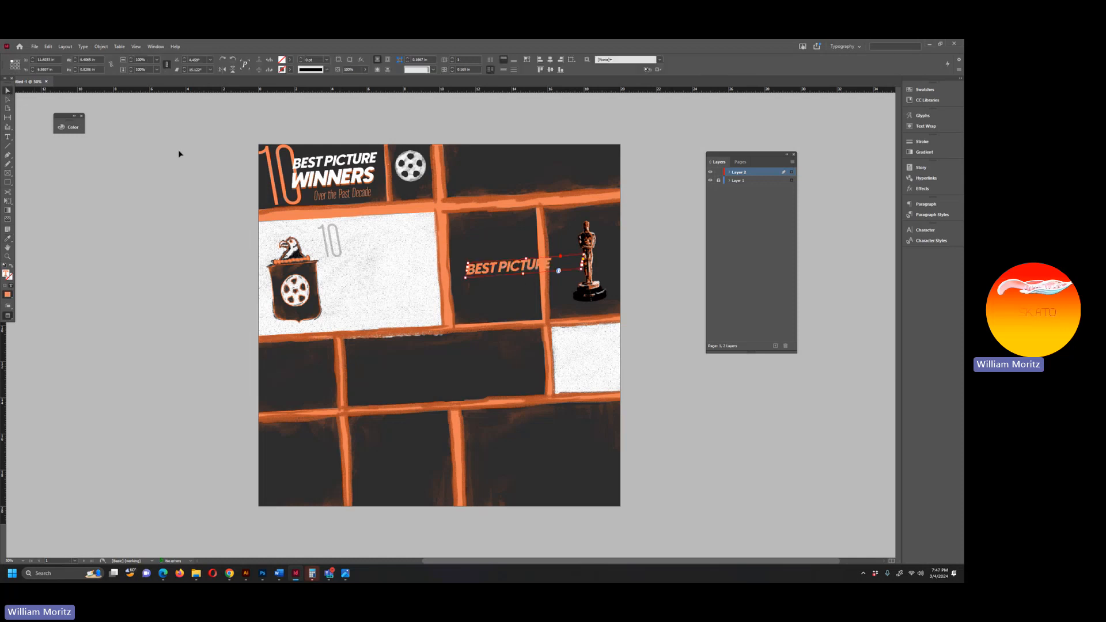
Delete the text of the orange BEST PICTURE copy and undo the deletion.
{"action": "double_click", "coordinate": [493, 272]}
{"action": "key", "text": "ctrl+a"}
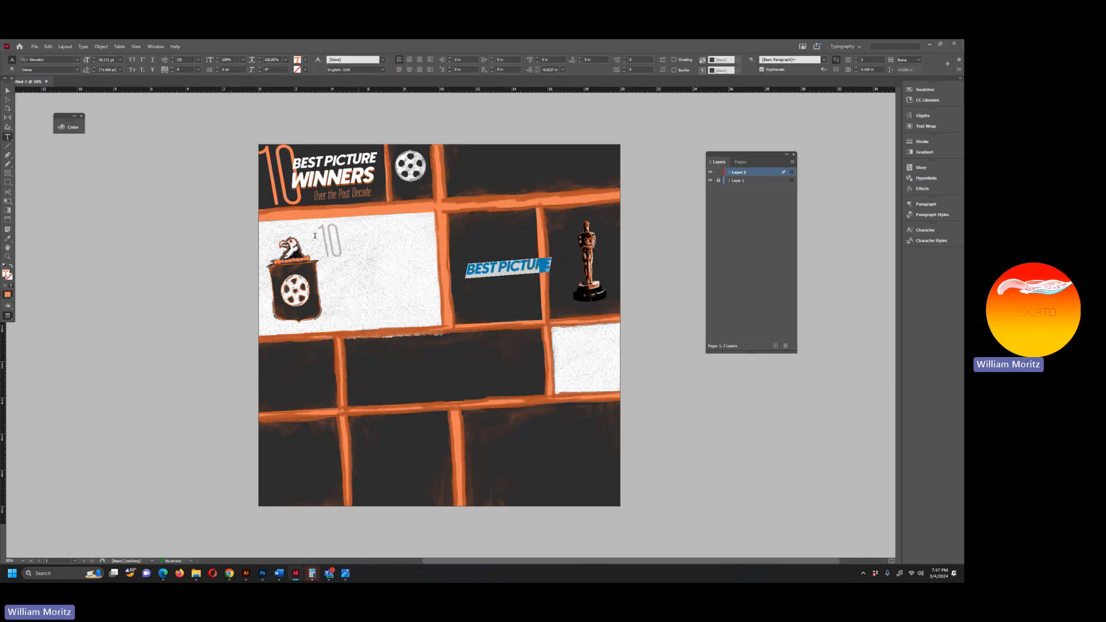
{"action": "key", "text": "BackSpace"}
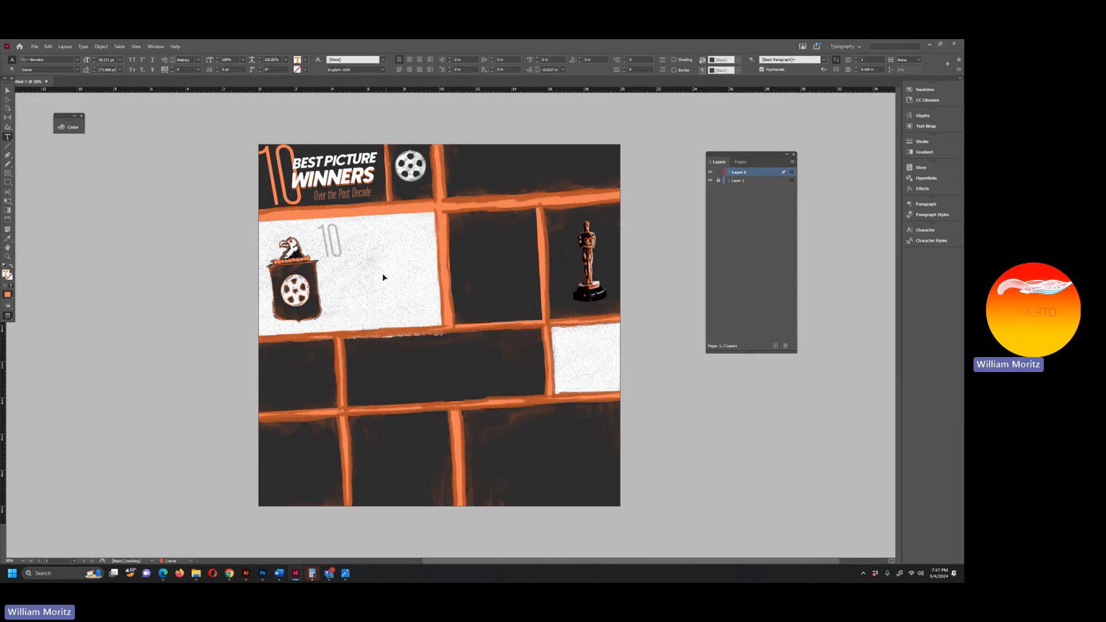
{"action": "key", "text": "ctrl+z"}
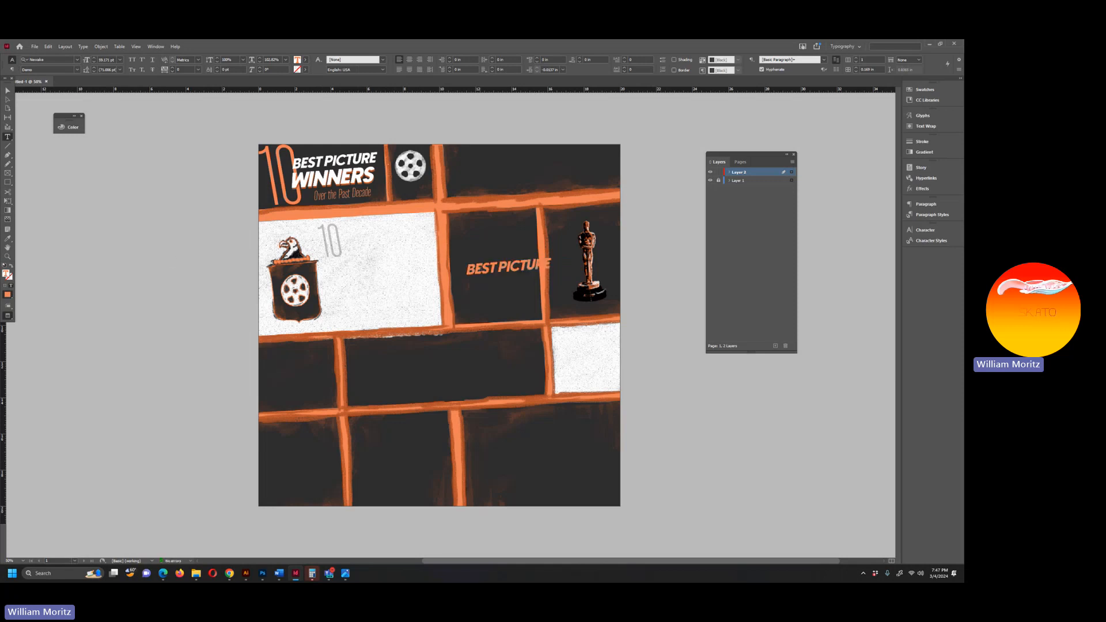
Switch to the Word document, copy only the word Argo from entry 10's title, and return to the InDesign layout.
{"action": "left_click", "coordinate": [279, 573]}
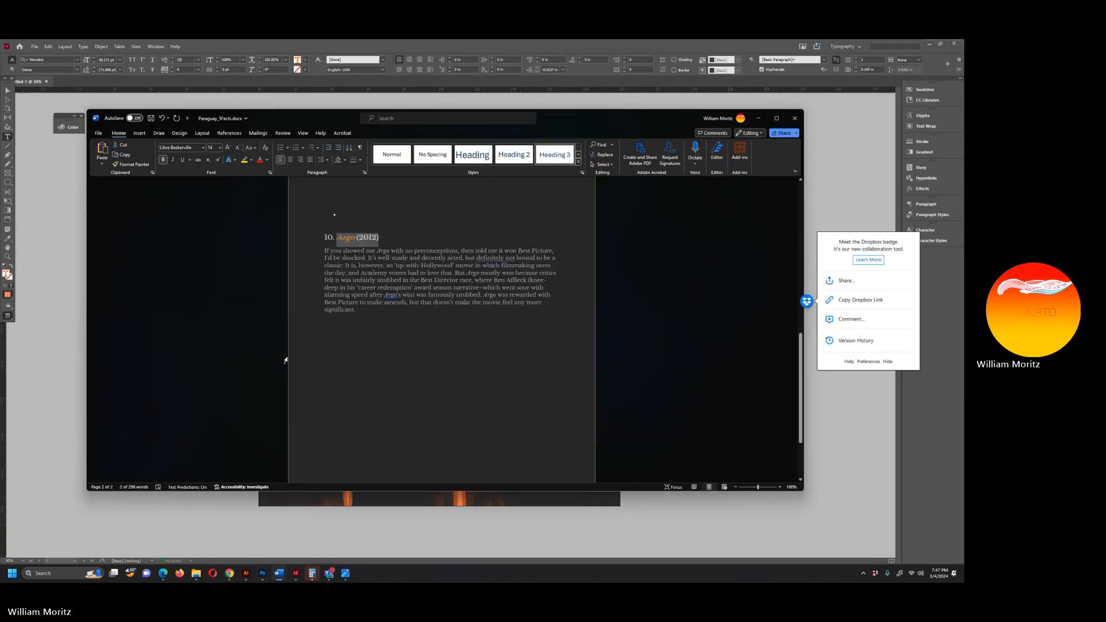
{"action": "left_click", "coordinate": [353, 238]}
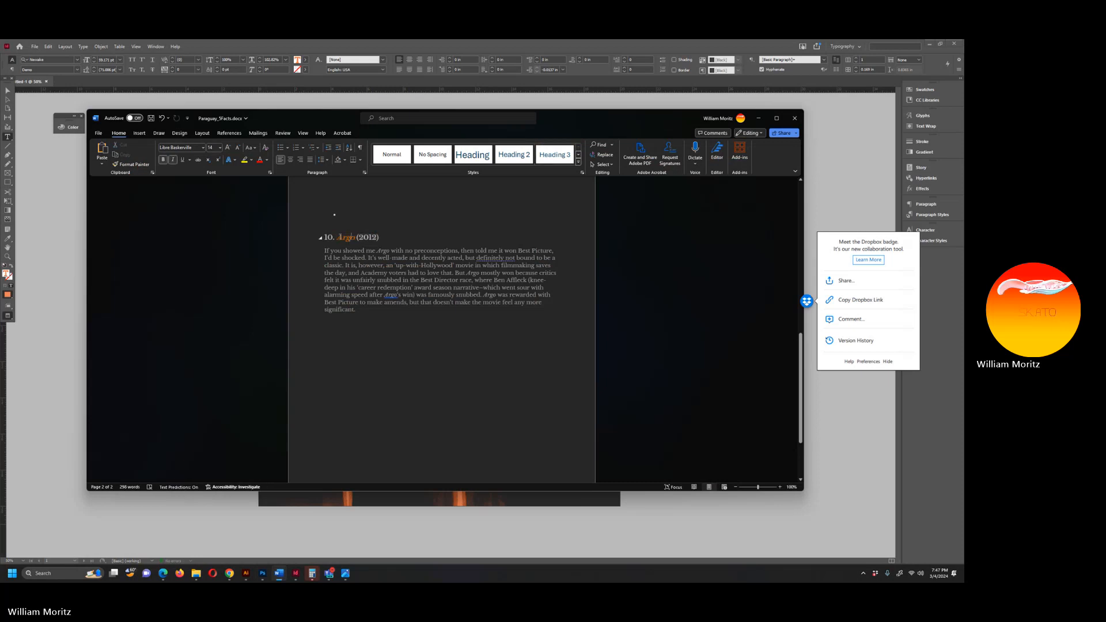
{"action": "left_click_drag", "start_coordinate": [377, 238], "coordinate": [358, 239]}
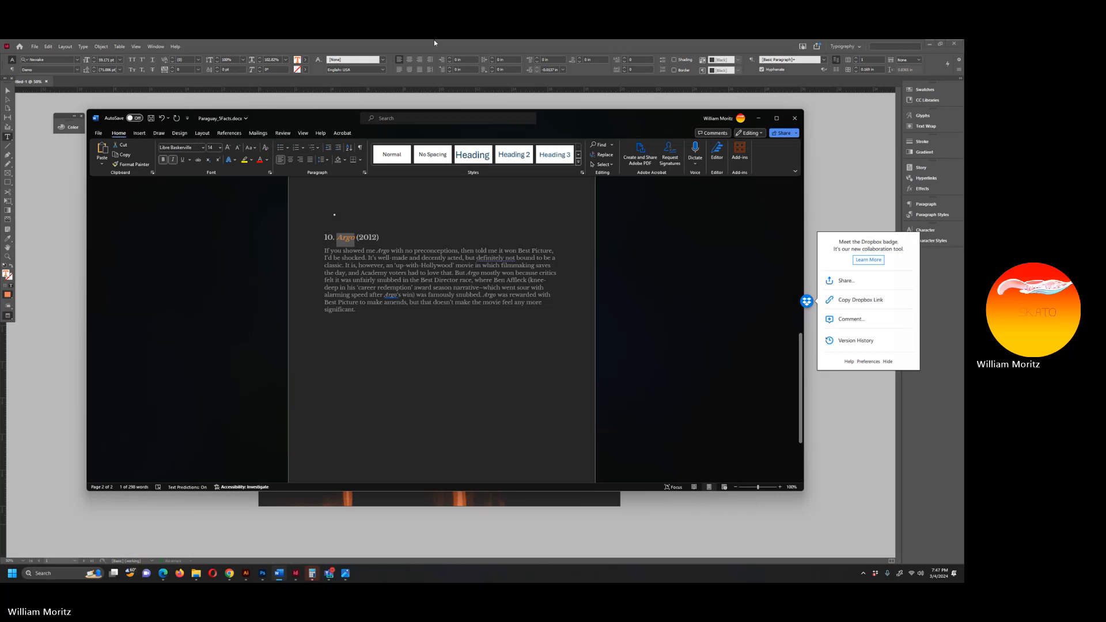
{"action": "left_click", "coordinate": [690, 102]}
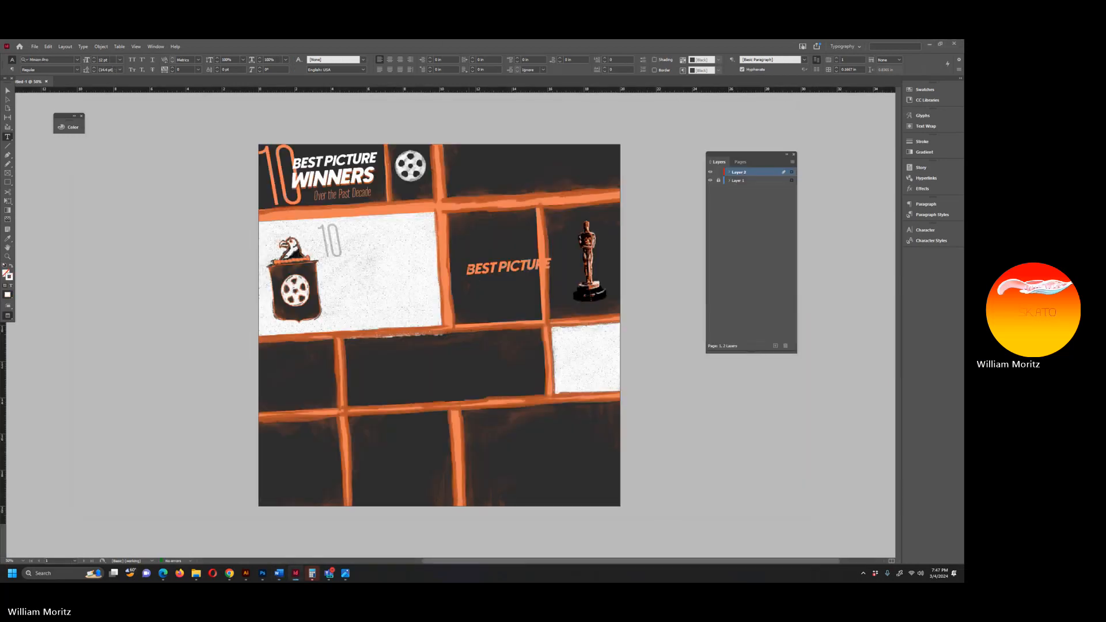
Replace the text of the orange BEST PICTURE copy with Argo.
{"action": "left_click_drag", "start_coordinate": [465, 271], "coordinate": [579, 264]}
{"action": "type", "text": "Argo"}
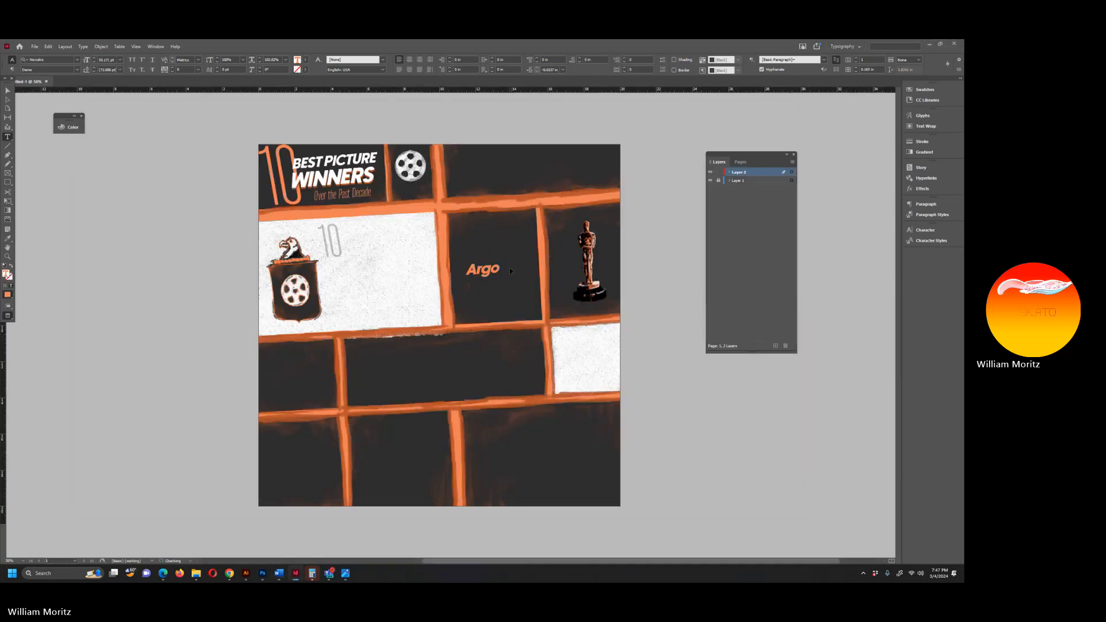
{"action": "left_click_drag", "start_coordinate": [501, 269], "coordinate": [484, 269]}
{"action": "key", "text": "shift+Left"}
{"action": "left_click", "coordinate": [8, 90]}
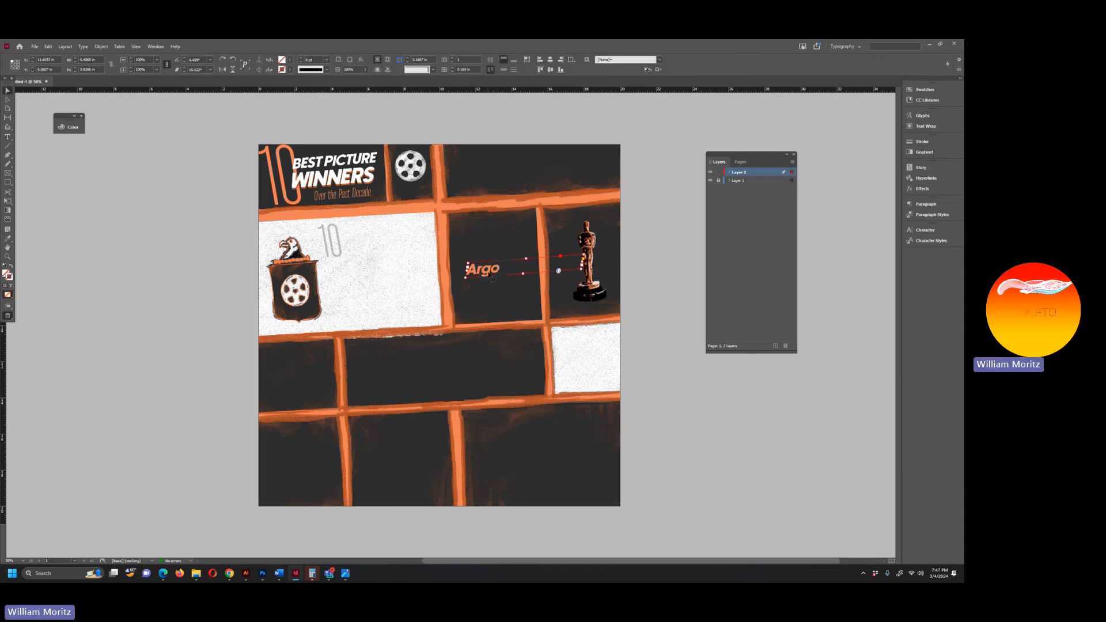
Move the Argo title into the white block, shorten its frame to fit the word, and place it close against the grey 10.
{"action": "left_click_drag", "start_coordinate": [491, 275], "coordinate": [368, 248]}
{"action": "left_click_drag", "start_coordinate": [436, 244], "coordinate": [379, 250]}
{"action": "left_click", "coordinate": [201, 271]}
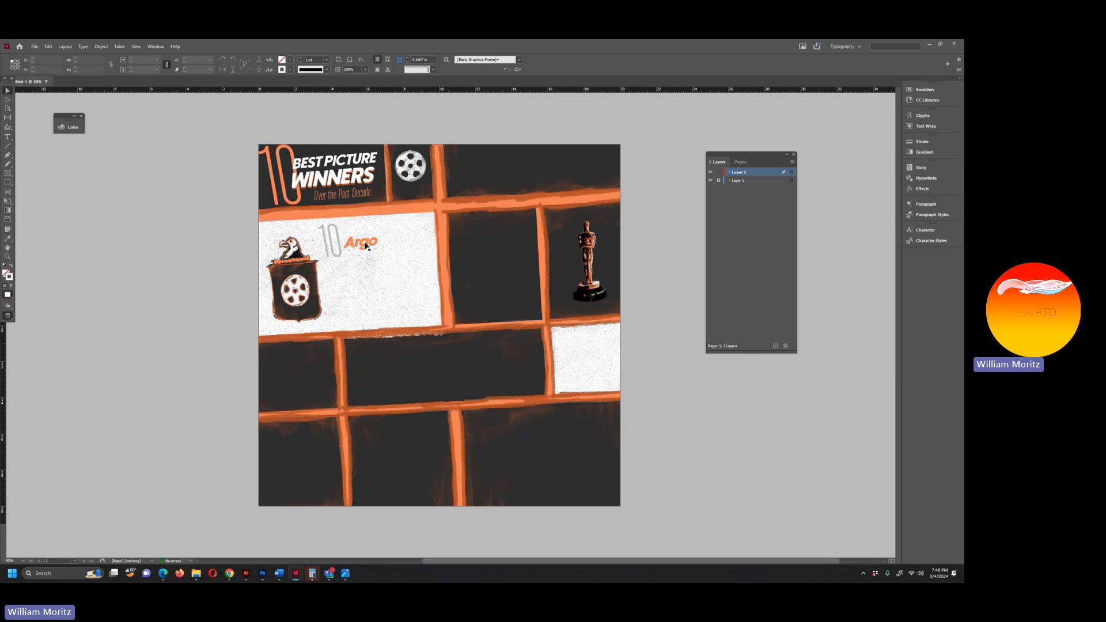
{"action": "left_click_drag", "start_coordinate": [366, 246], "coordinate": [356, 241]}
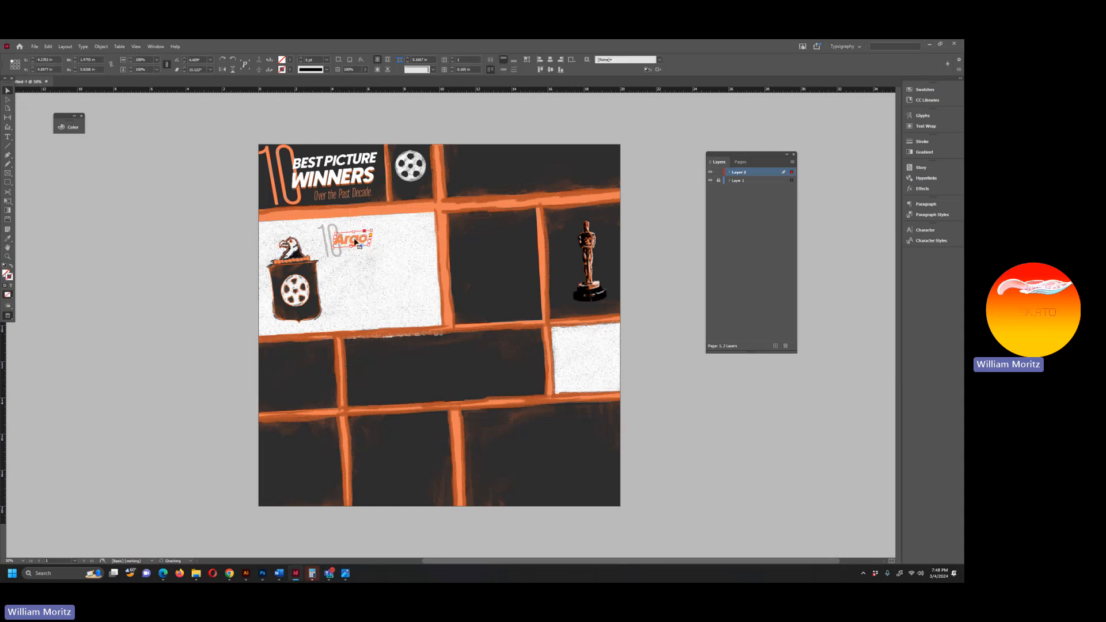
{"action": "left_click", "coordinate": [201, 291]}
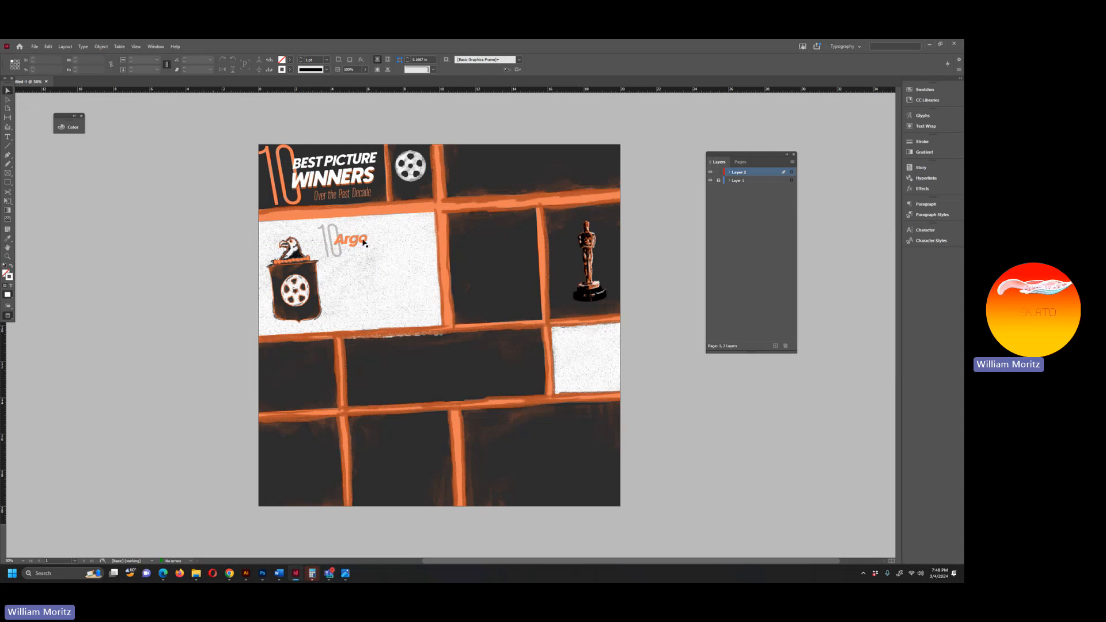
Copy the Over the Past Decade line into the white block and recolor its text with the Black copy swatch.
{"action": "left_click", "coordinate": [353, 200]}
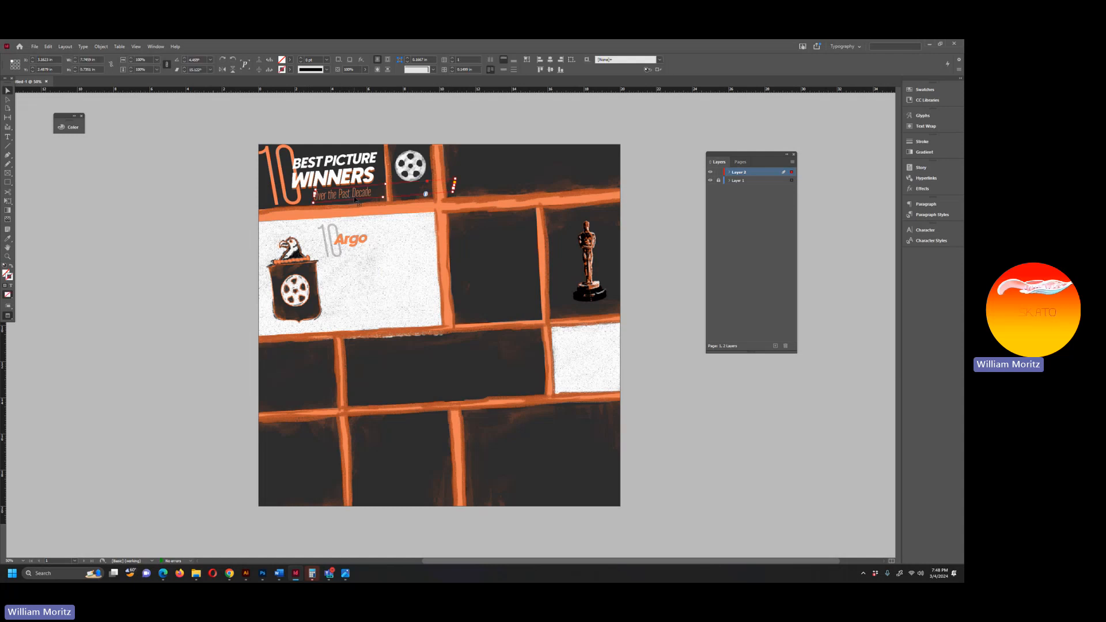
{"action": "left_click_drag", "start_coordinate": [356, 200], "coordinate": [378, 287]}
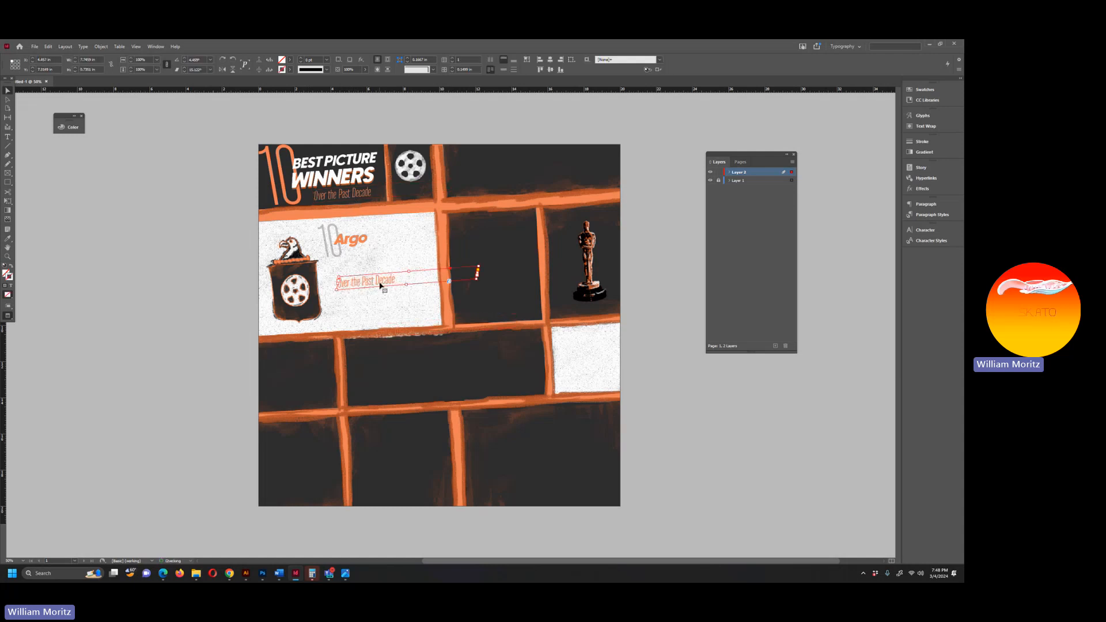
{"action": "double_click", "coordinate": [393, 281]}
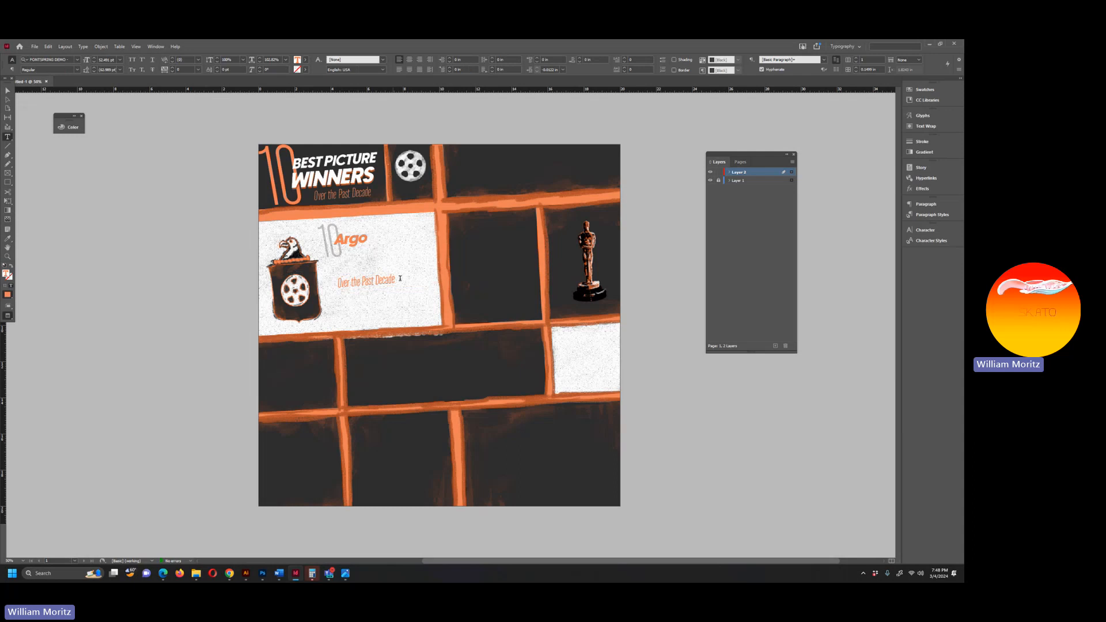
{"action": "key", "text": "ctrl+a"}
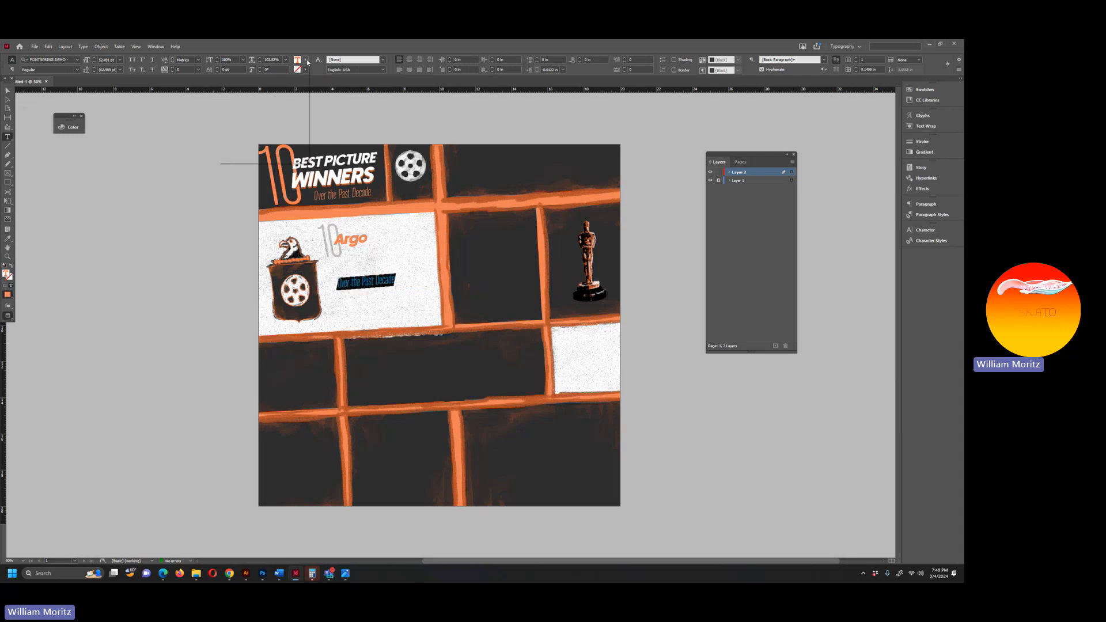
{"action": "left_click", "coordinate": [306, 59]}
{"action": "left_click", "coordinate": [231, 125]}
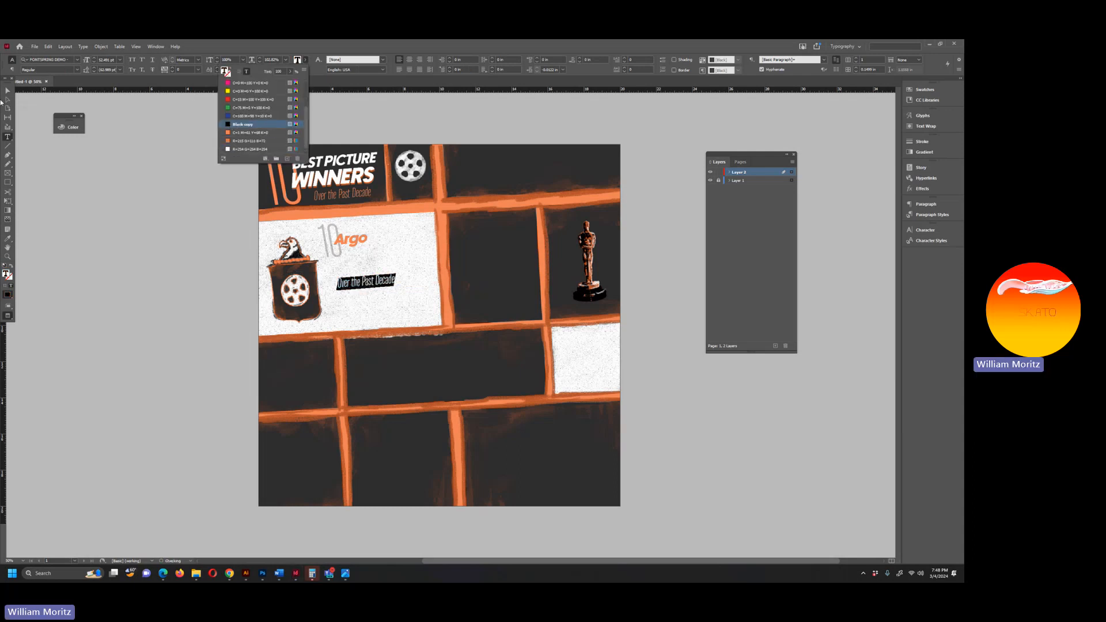
{"action": "left_click", "coordinate": [7, 91]}
Replace the text of the black Over the Past Decade copy with 2012.
{"action": "double_click", "coordinate": [358, 284]}
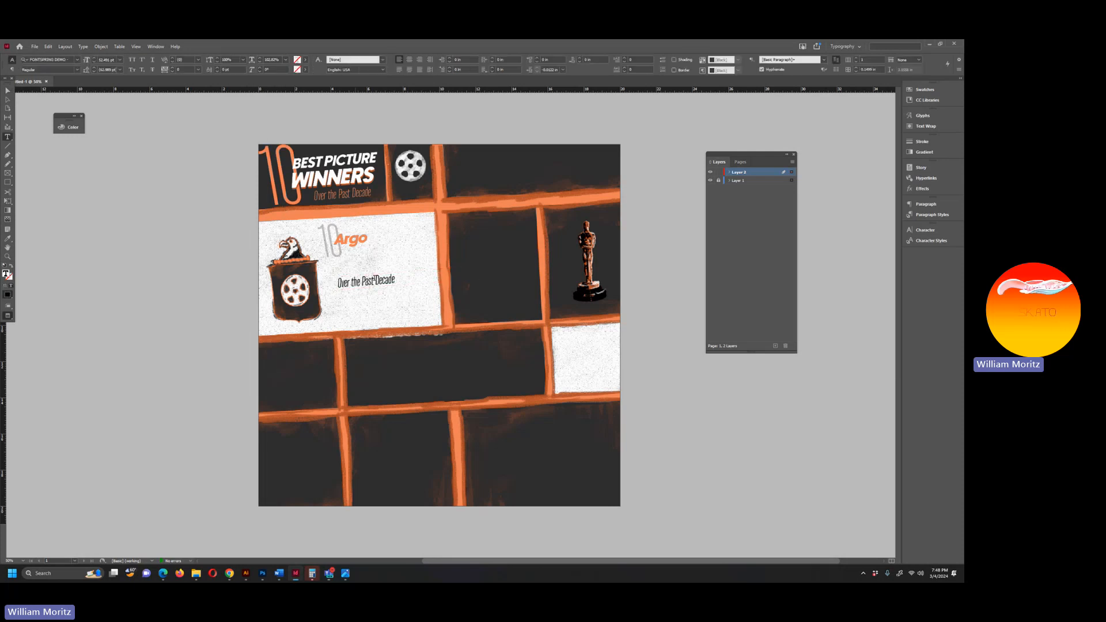
{"action": "key", "text": "ctrl+a"}
{"action": "type", "text": "2012"}
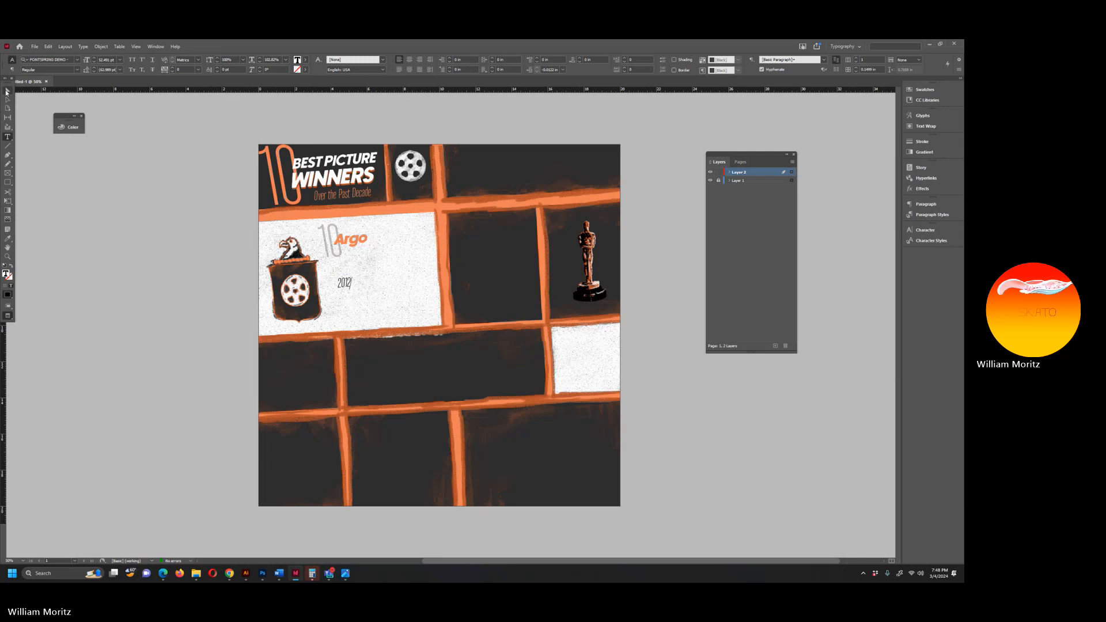
{"action": "key", "text": "Escape"}
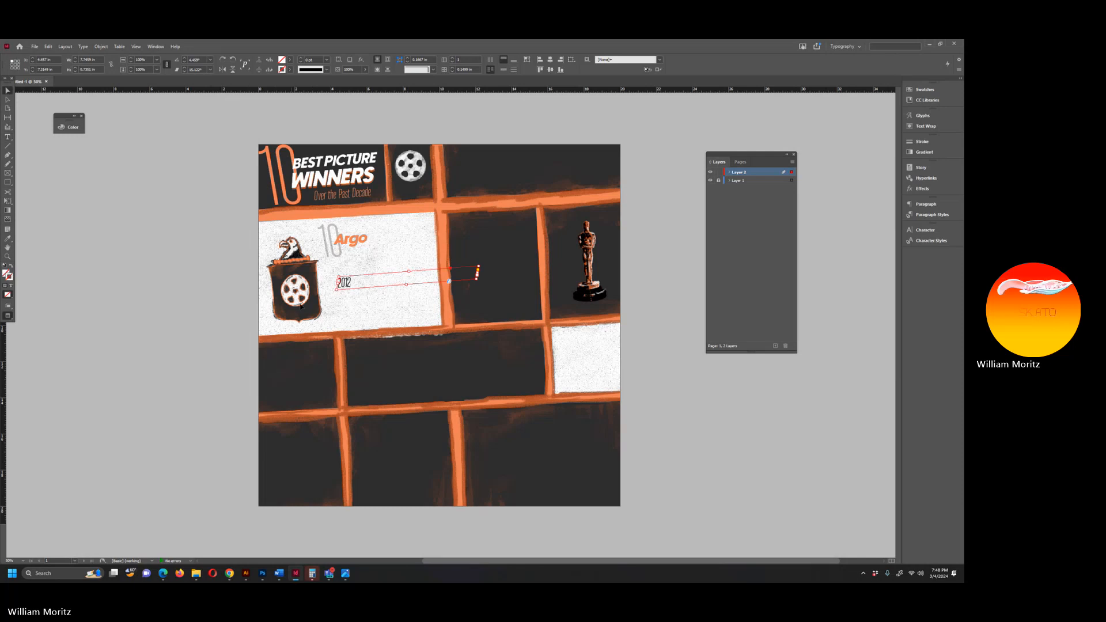
Shorten the 2012 frame to fit the year, enlarge the Argo title, and set 2012 at the title's lower right end.
{"action": "left_click_drag", "start_coordinate": [477, 271], "coordinate": [384, 234]}
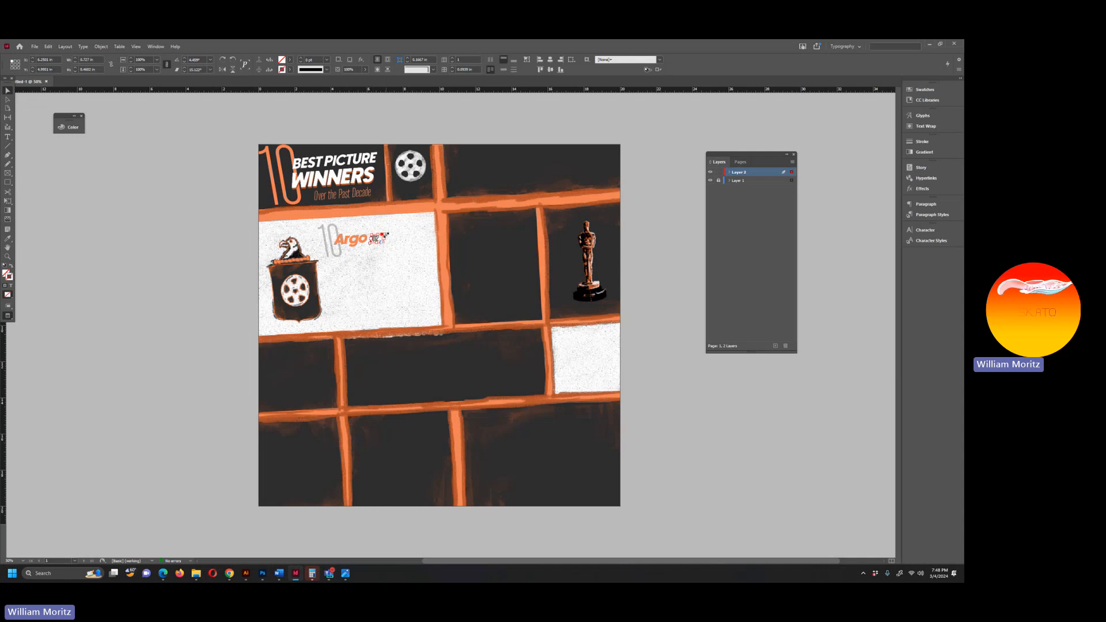
{"action": "mouse_move", "coordinate": [386, 235]}
{"action": "left_mouse_down"}
{"action": "mouse_move", "coordinate": [388, 223]}
{"action": "mouse_move", "coordinate": [386, 242]}
{"action": "left_mouse_up"}
{"action": "left_click", "coordinate": [345, 244]}
{"action": "left_click", "coordinate": [179, 243]}
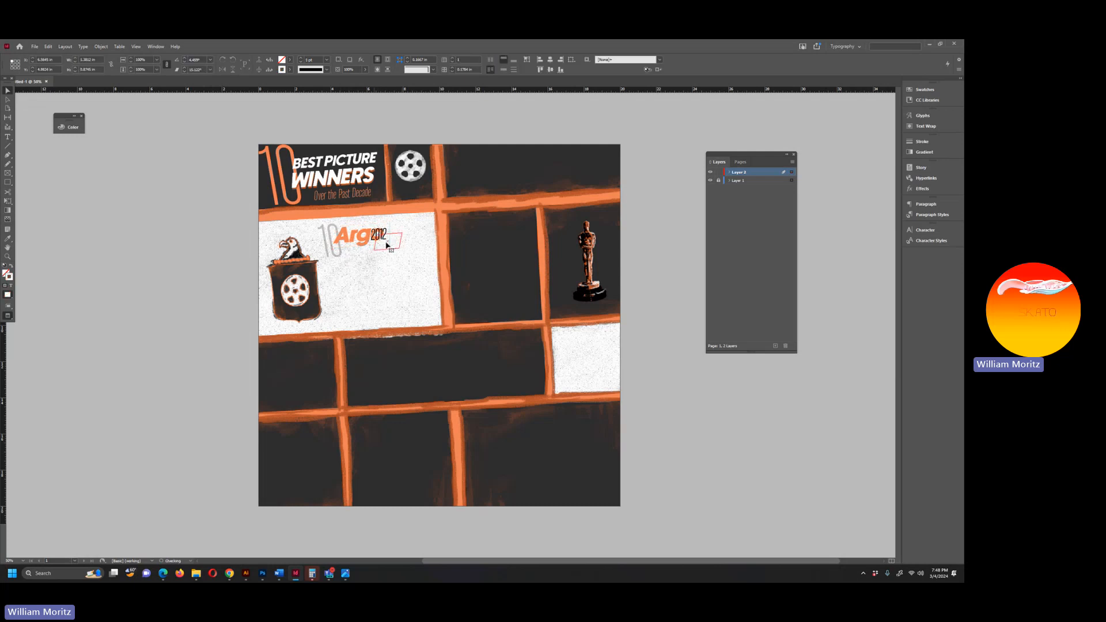
{"action": "key", "text": "shift+Right"}
{"action": "key", "text": "shift+Down"}
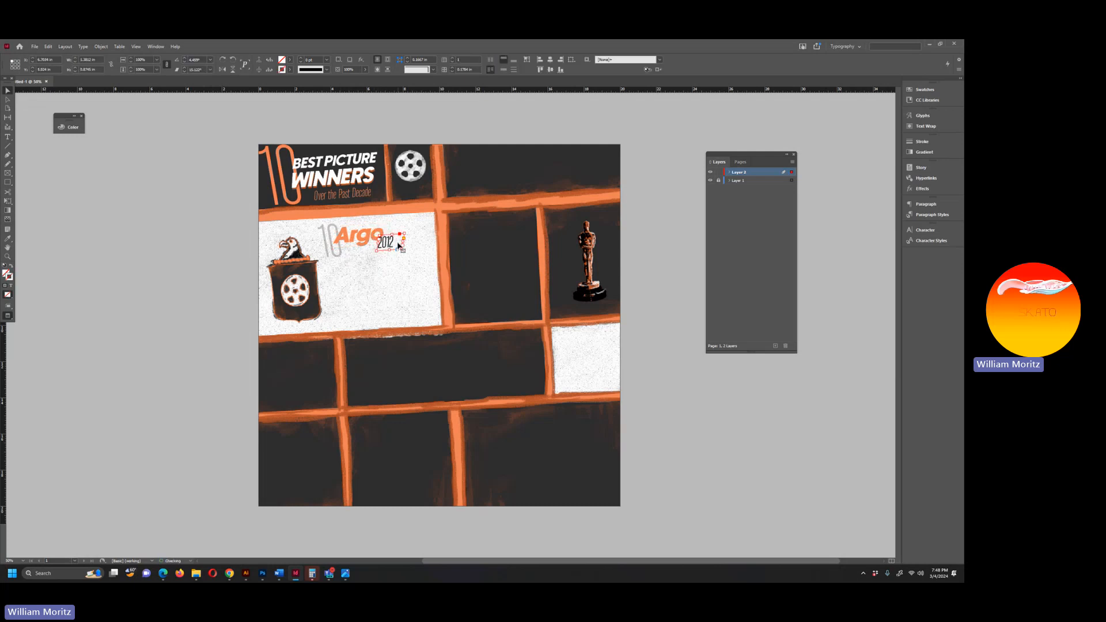
{"action": "left_click", "coordinate": [129, 322]}
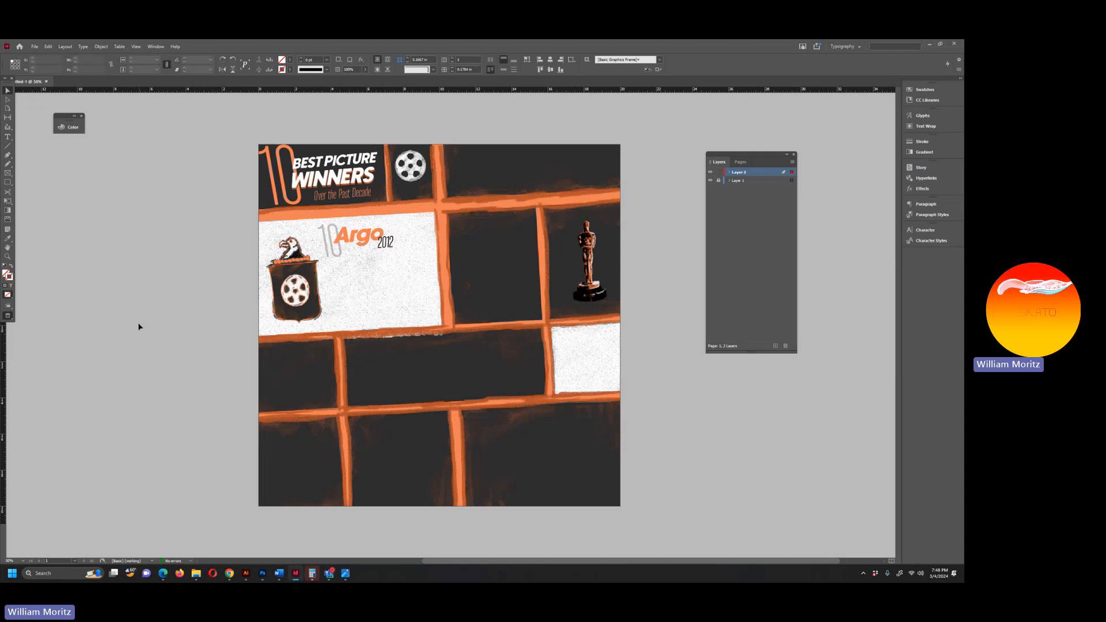
Move the 2012 text clear of the Argo title's right end and nudge it slightly up and left.
{"action": "left_click_drag", "start_coordinate": [394, 242], "coordinate": [405, 235]}
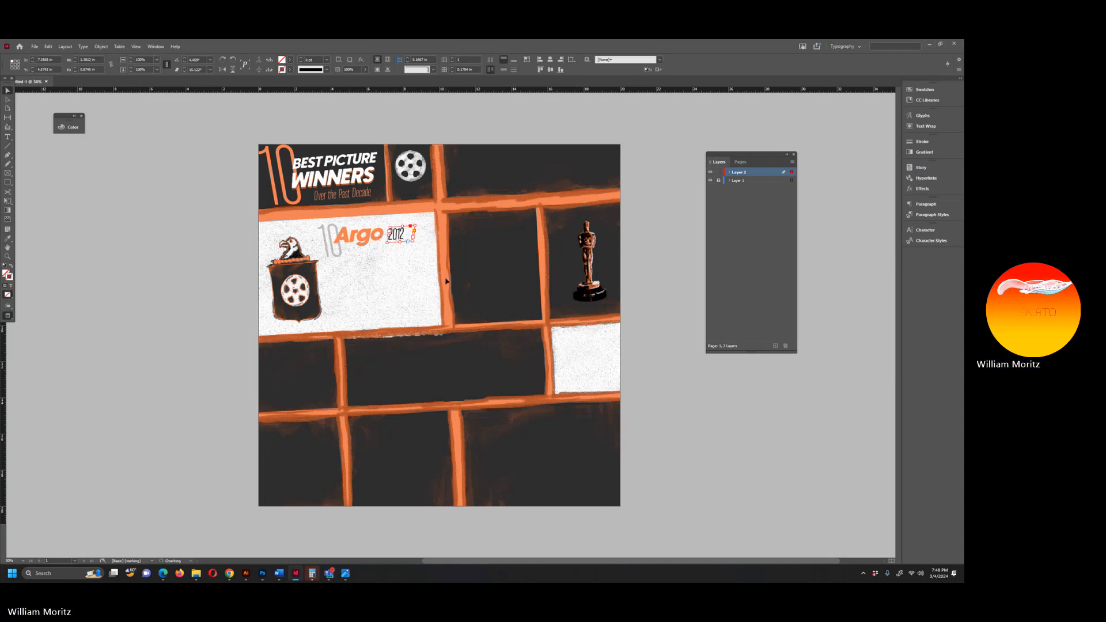
{"action": "key", "text": "Up"}
{"action": "key", "text": "Up"}
{"action": "key", "text": "Up"}
{"action": "key", "text": "Up"}
{"action": "key", "text": "Up"}
{"action": "key", "text": "Left"}
{"action": "key", "text": "Left"}
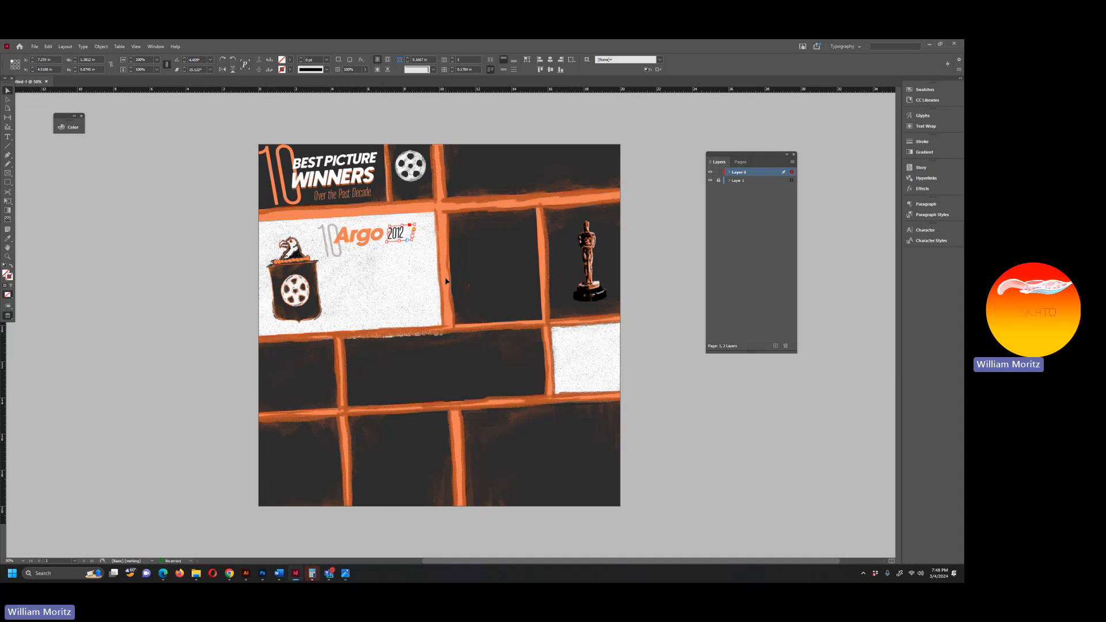
{"action": "left_click", "coordinate": [155, 294]}
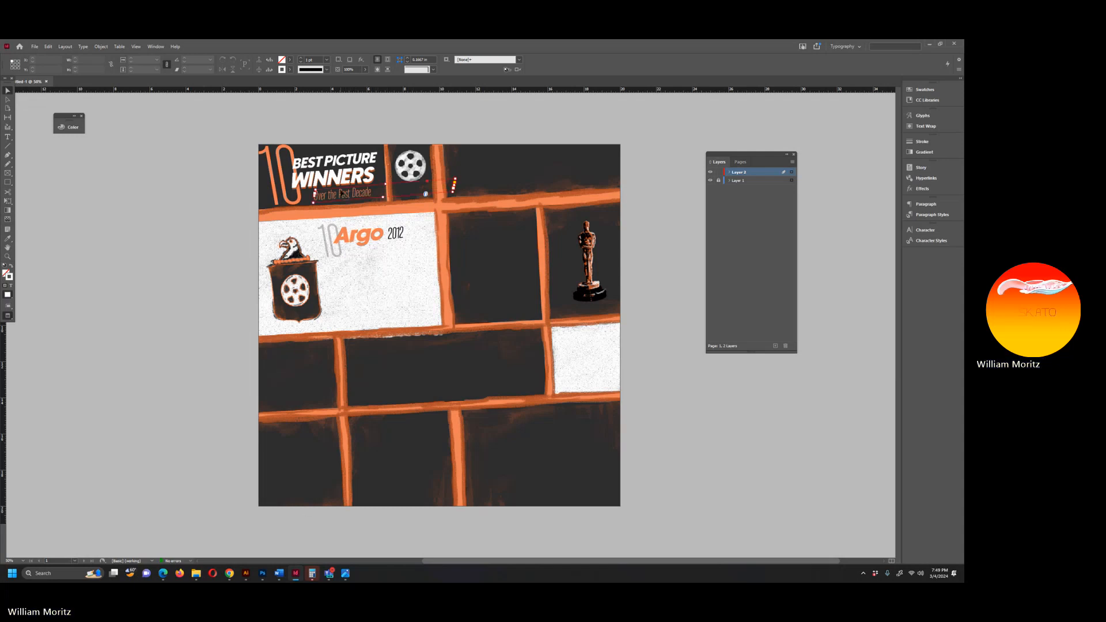
Move the Over the Past Decade line into the white block with a taller frame, and copy the Argo paragraph from the Word document.
{"action": "left_click_drag", "start_coordinate": [346, 194], "coordinate": [402, 344]}
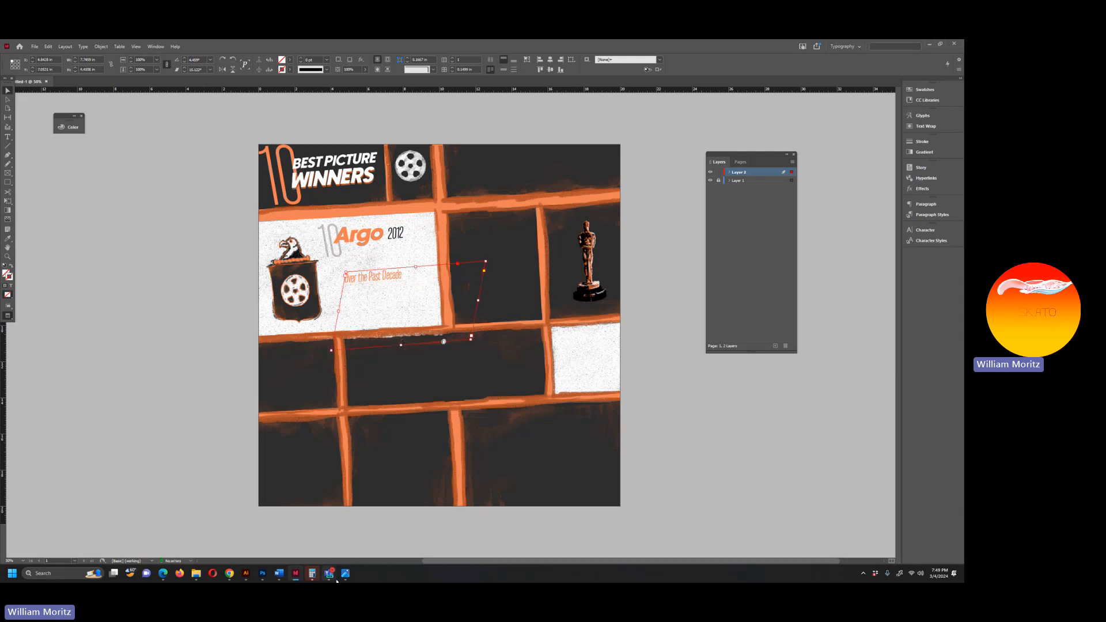
{"action": "left_click", "coordinate": [279, 573]}
{"action": "left_click_drag", "start_coordinate": [389, 310], "coordinate": [299, 267]}
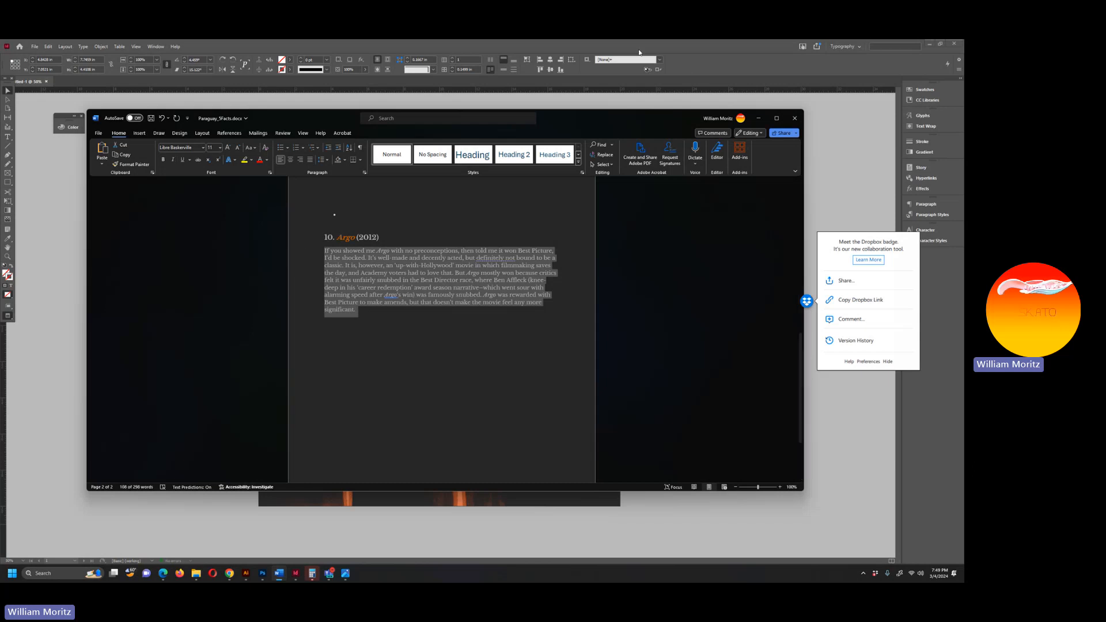
{"action": "key", "text": "alt+Tab"}
Replace the Over the Past Decade text in the white block with the copied Argo paragraph and lengthen the frame to show all of it.
{"action": "double_click", "coordinate": [402, 279]}
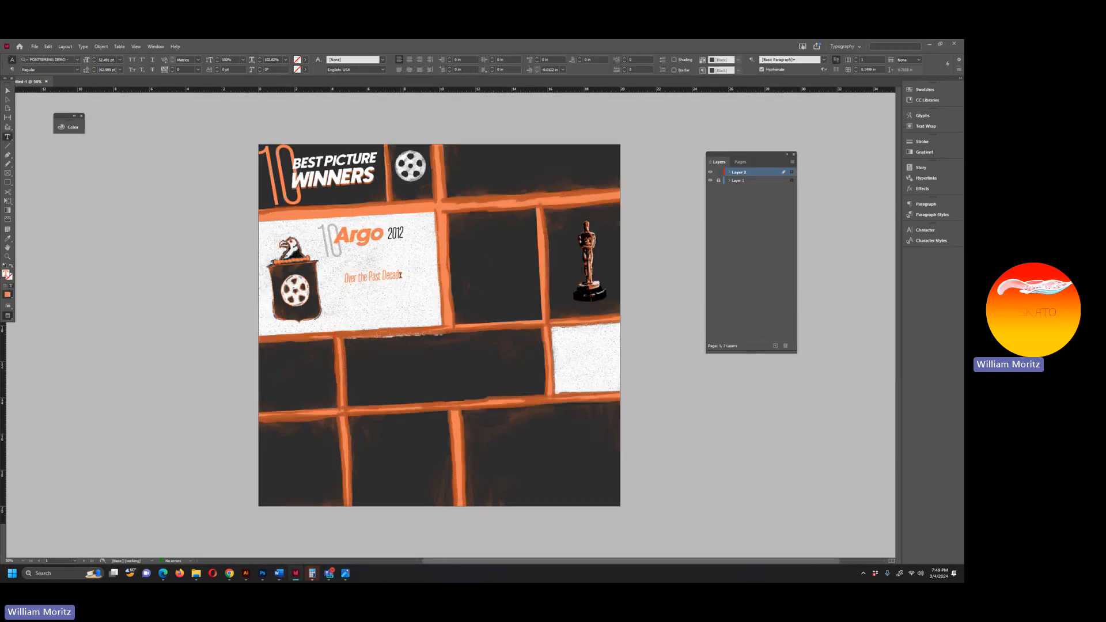
{"action": "key", "text": "ctrl+a"}
{"action": "key", "text": "ctrl+v"}
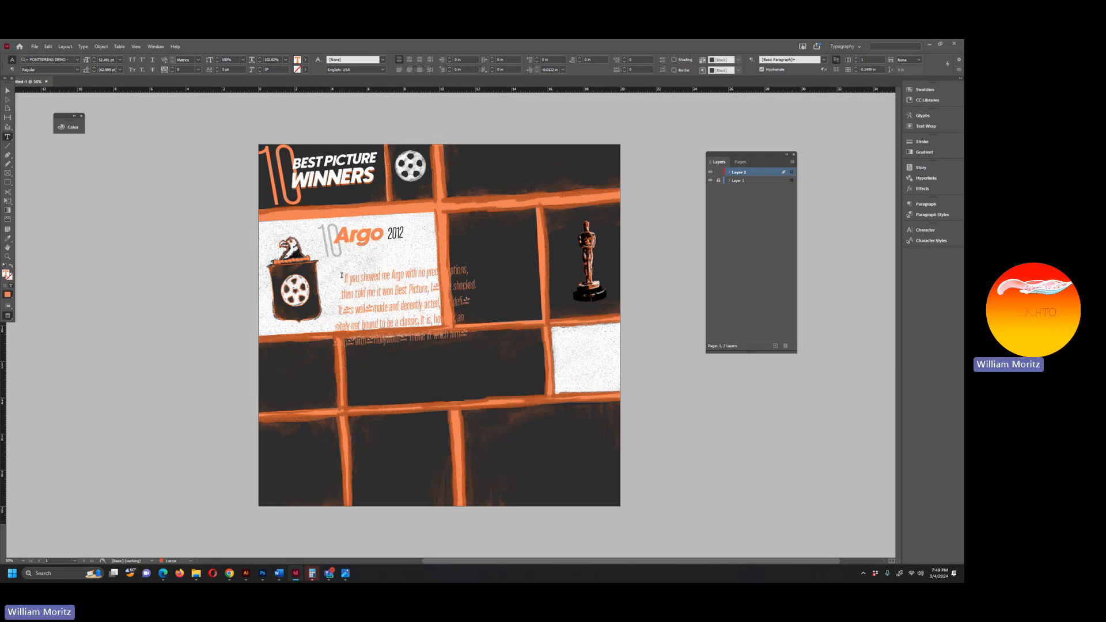
{"action": "left_click", "coordinate": [345, 273]}
{"action": "left_click", "coordinate": [7, 91]}
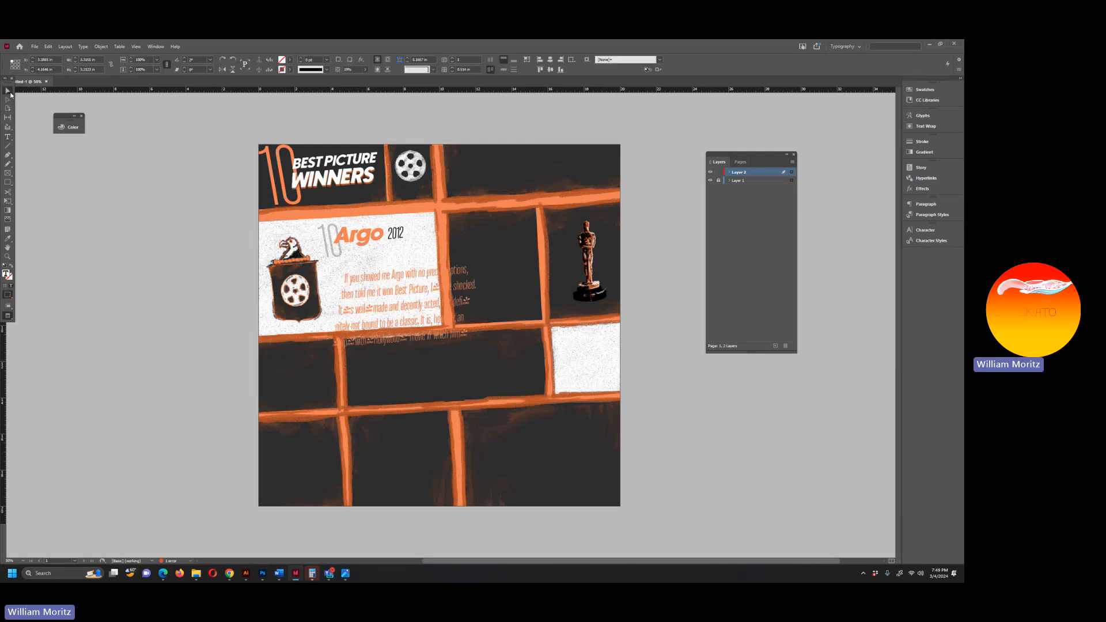
{"action": "left_click_drag", "start_coordinate": [401, 345], "coordinate": [364, 545]}
Recolor the whole Argo paragraph with the Black copy swatch.
{"action": "double_click", "coordinate": [404, 483]}
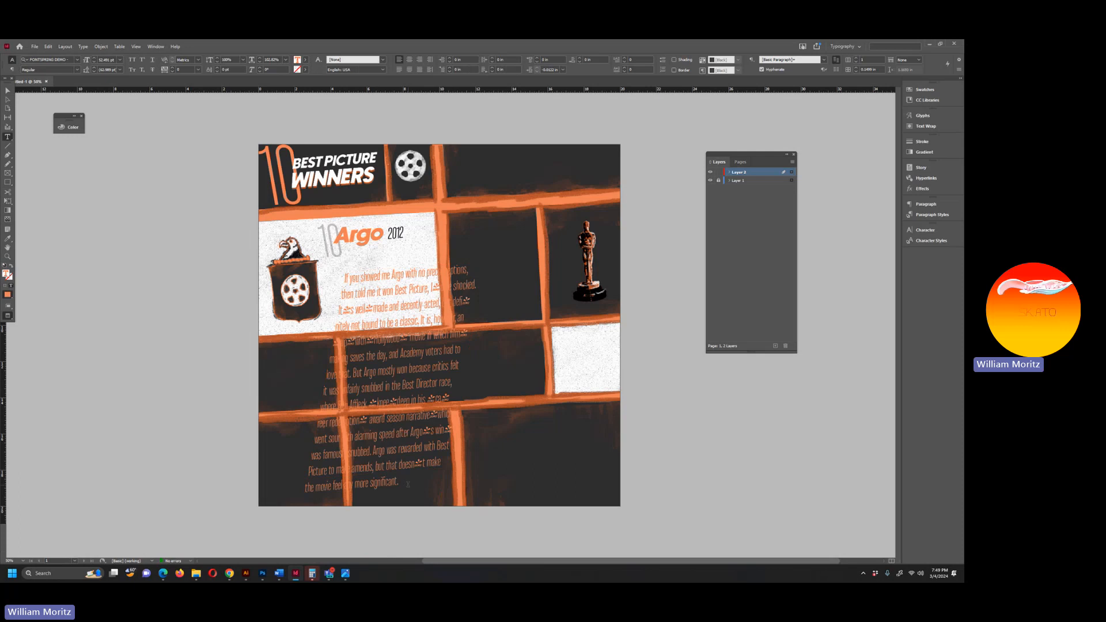
{"action": "key", "text": "ctrl+a"}
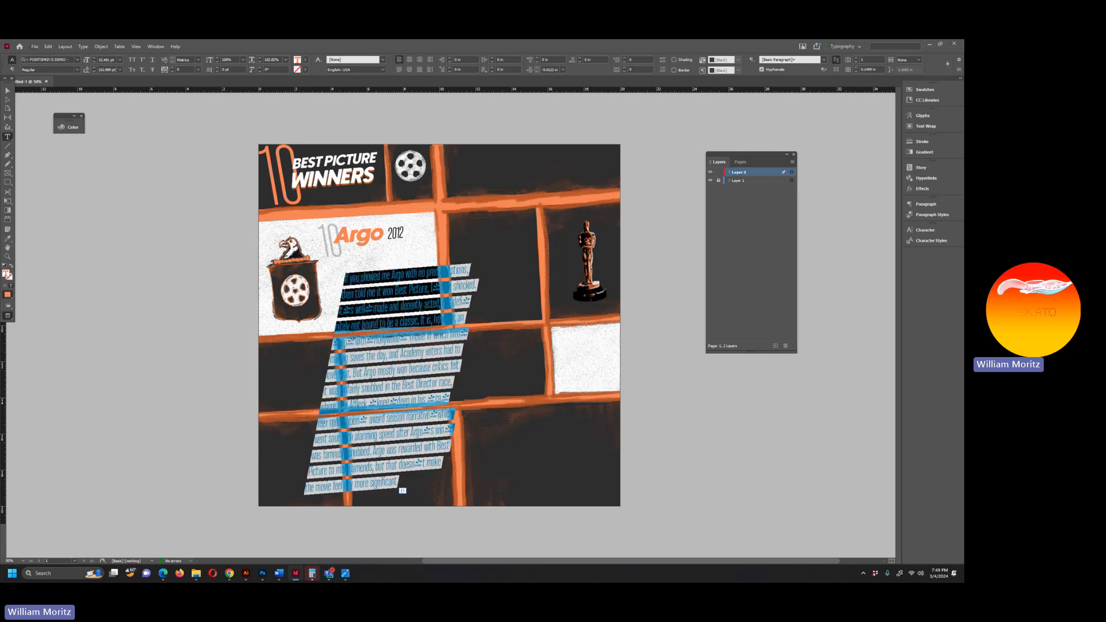
{"action": "left_click", "coordinate": [305, 61]}
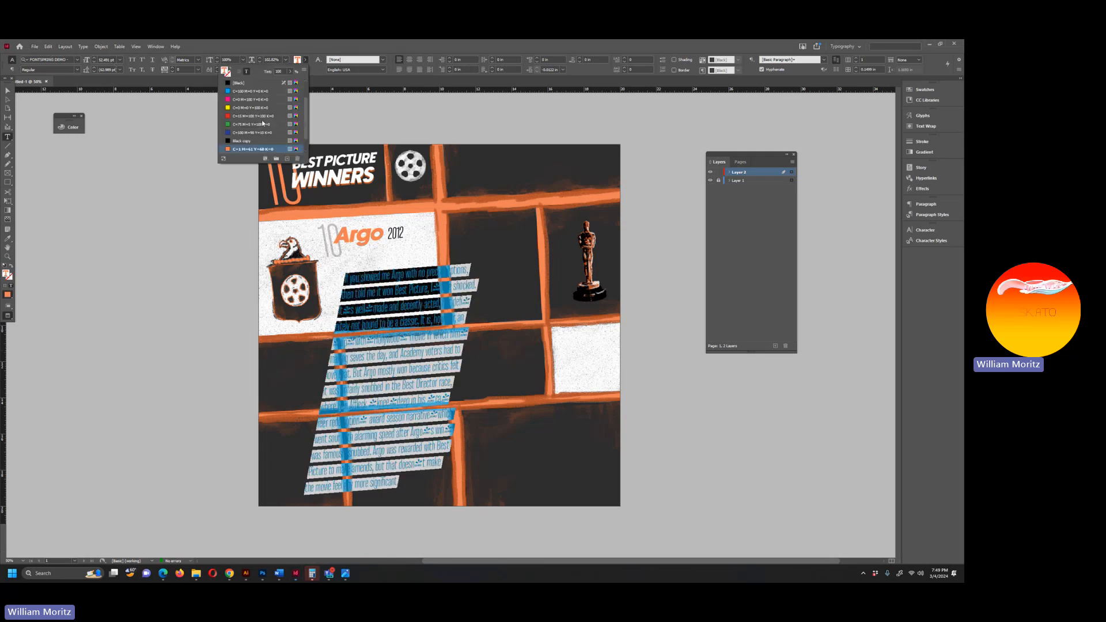
{"action": "left_click", "coordinate": [230, 141]}
Set the Argo paragraph's font to Corbel and its size to 25 pt.
{"action": "left_click", "coordinate": [79, 61]}
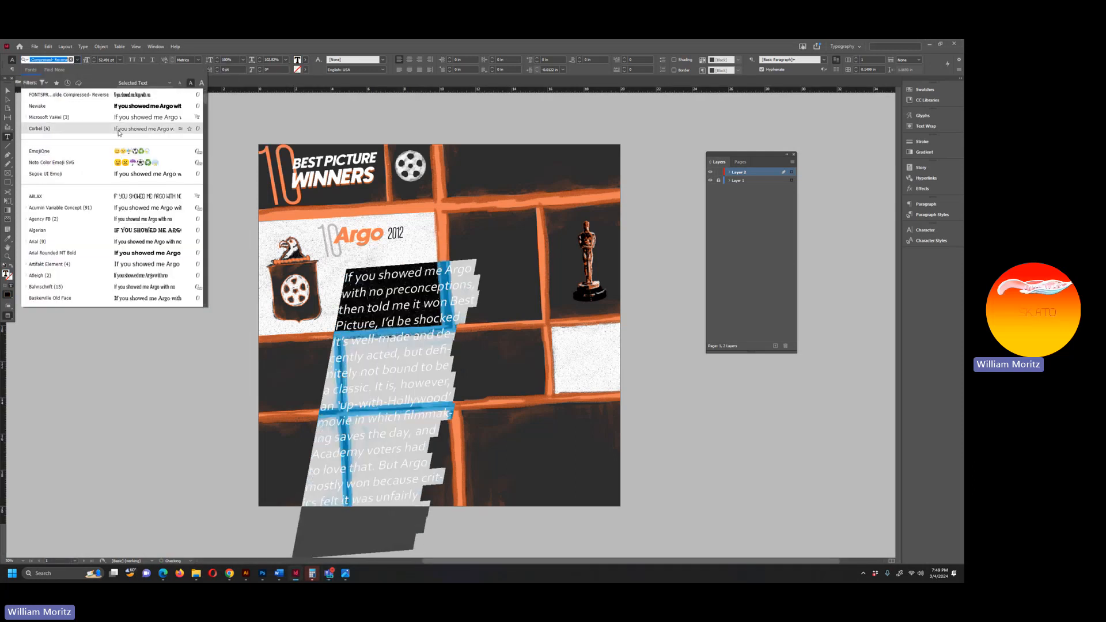
{"action": "left_click", "coordinate": [118, 131]}
{"action": "left_click", "coordinate": [93, 62]}
{"action": "left_click", "coordinate": [93, 61]}
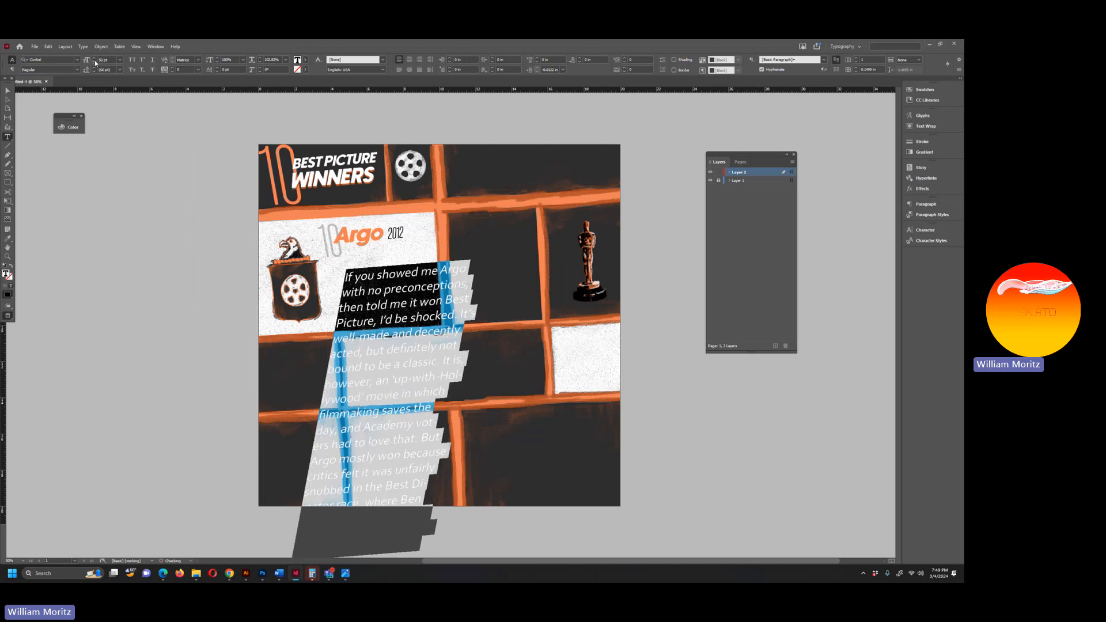
{"action": "left_click", "coordinate": [93, 62]}
{"action": "left_click", "coordinate": [105, 60]}
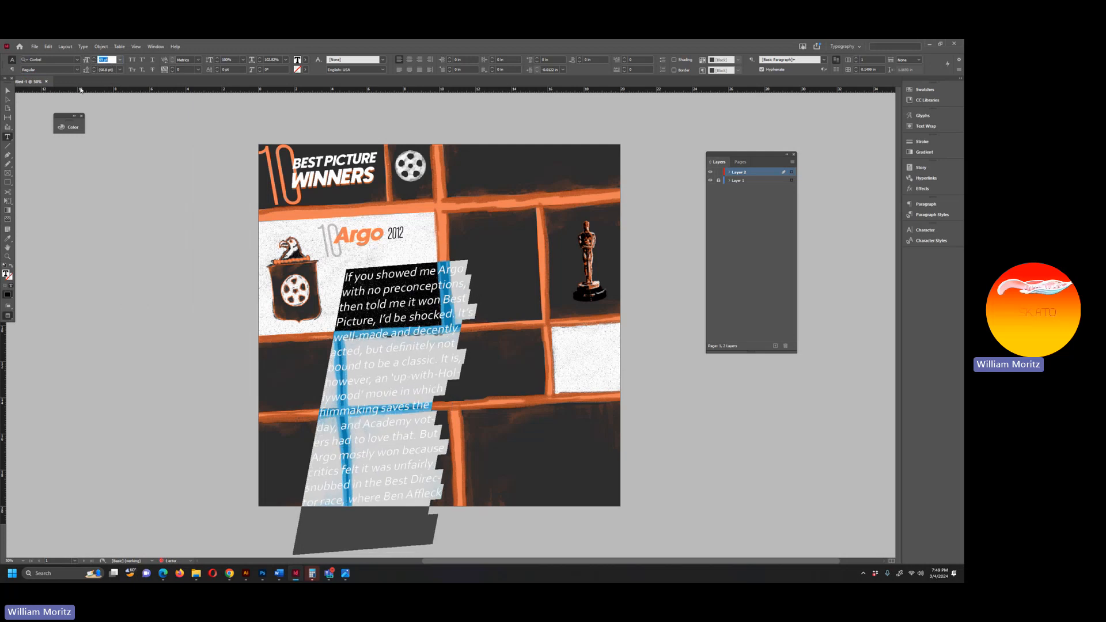
{"action": "type", "text": "25"}
{"action": "key", "text": "Return"}
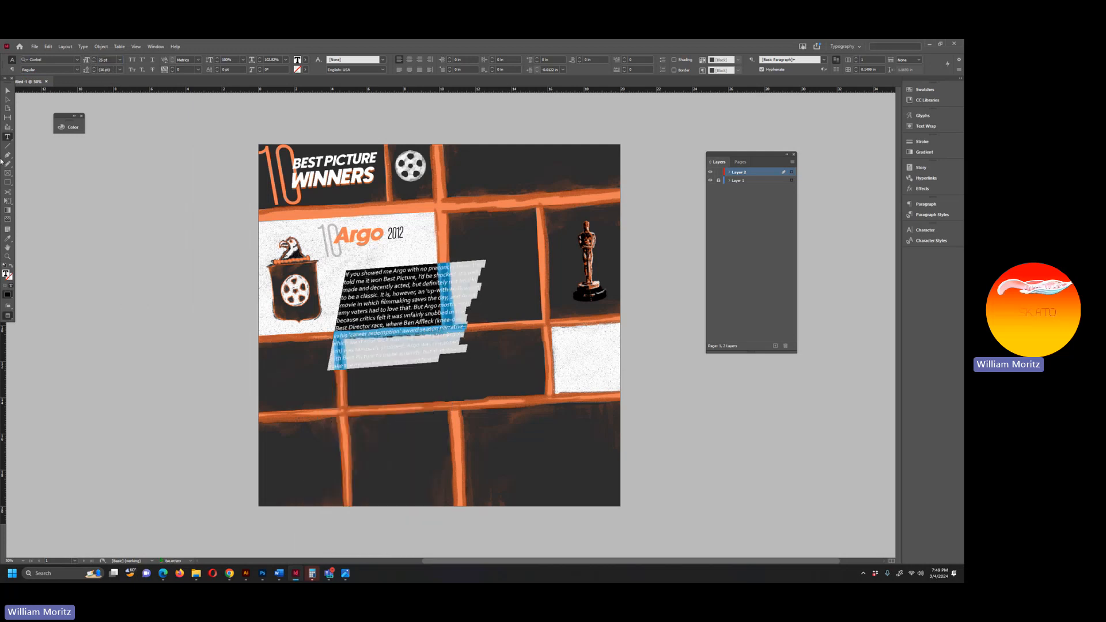
Shorten the paragraph's frame, place it below the Argo title, and scale it down to fit inside the white block.
{"action": "left_click", "coordinate": [8, 90]}
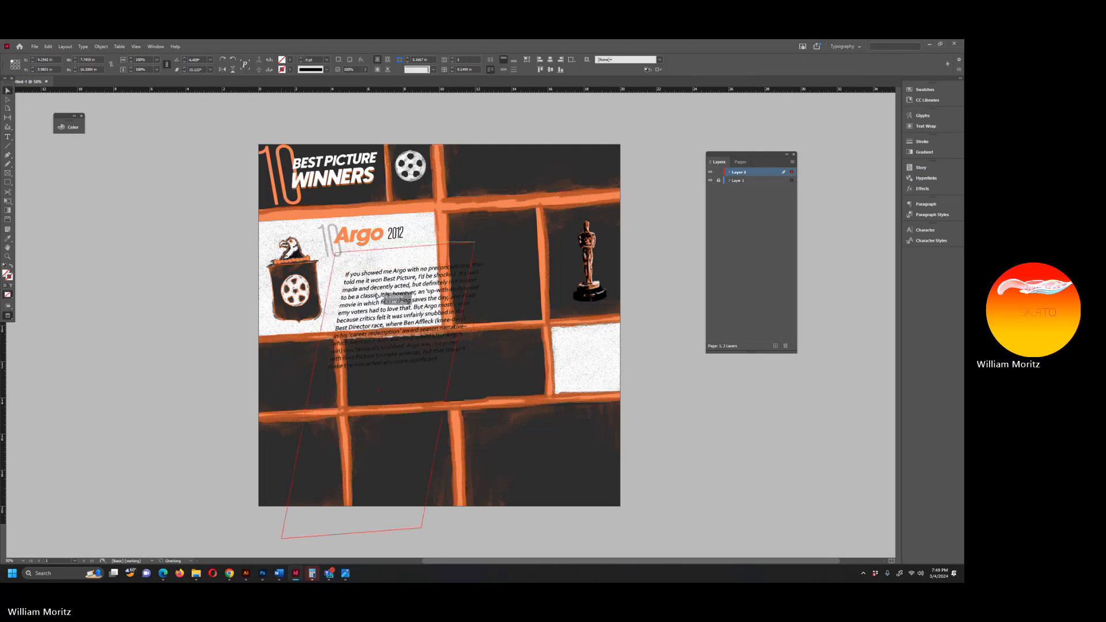
{"action": "left_click_drag", "start_coordinate": [377, 296], "coordinate": [406, 264]}
{"action": "left_click_drag", "start_coordinate": [381, 506], "coordinate": [410, 321]}
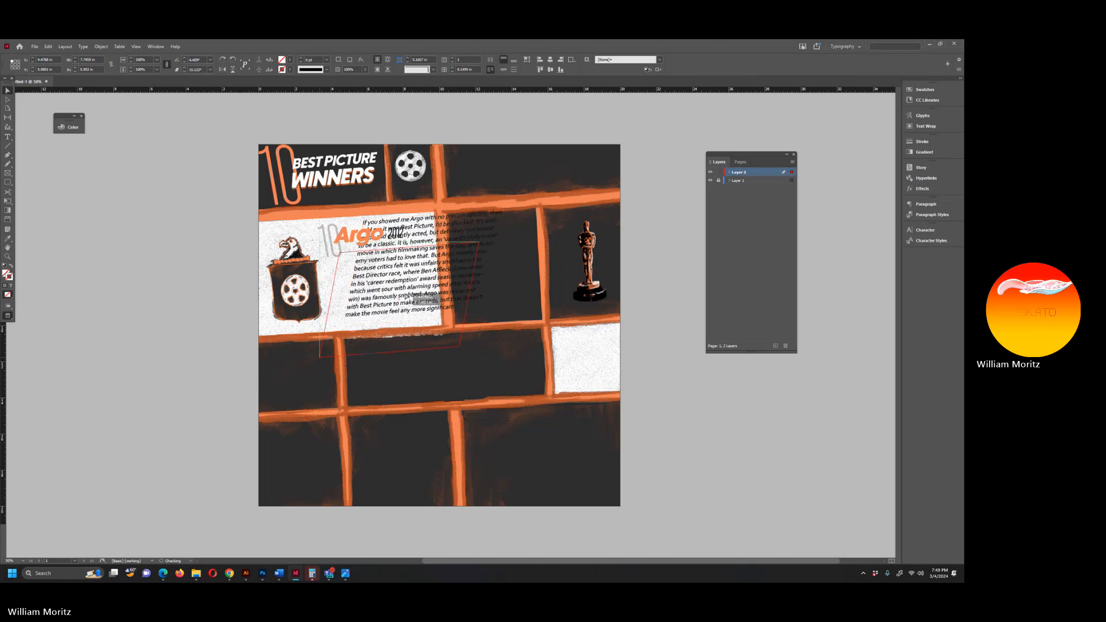
{"action": "left_click_drag", "start_coordinate": [431, 263], "coordinate": [408, 298]}
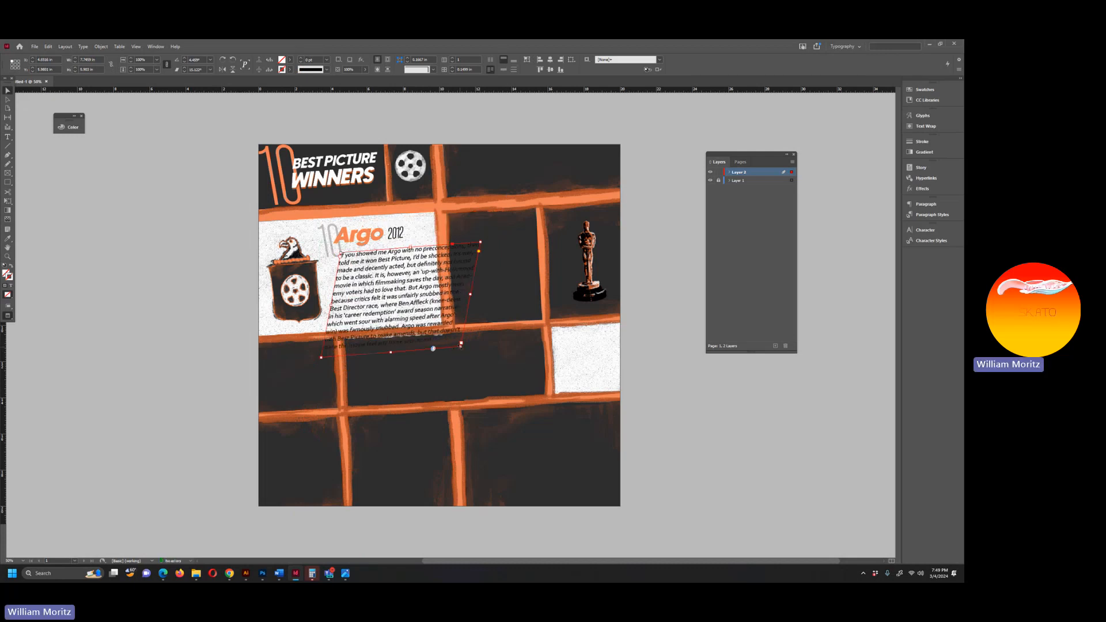
{"action": "left_click_drag", "start_coordinate": [460, 344], "coordinate": [420, 315]}
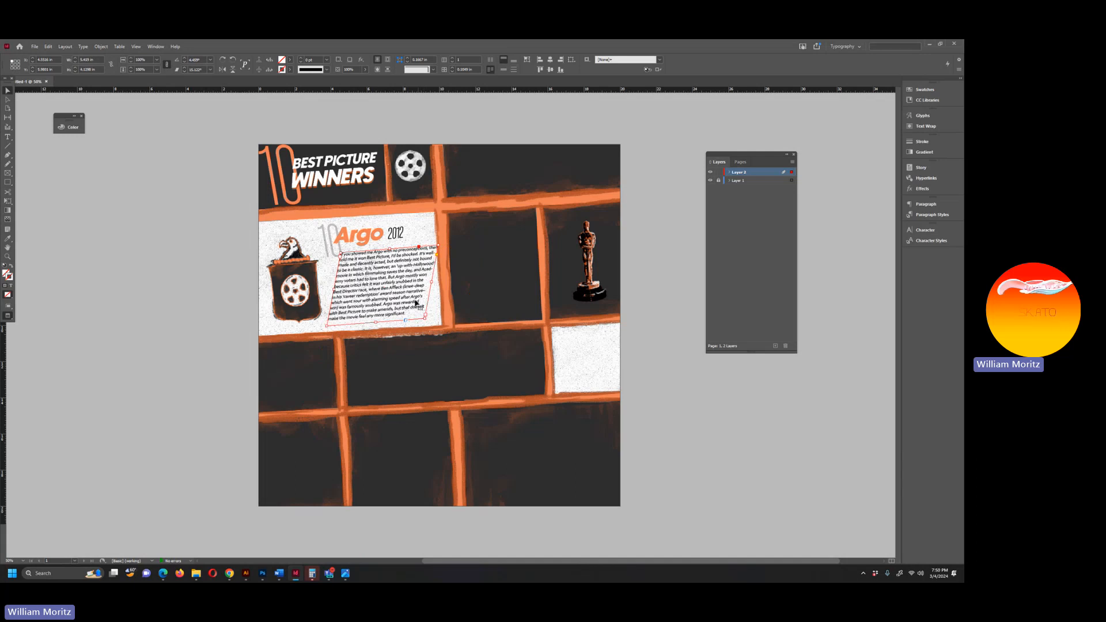
Try to shear the Argo paragraph along the horizontal axis, first as selected text and again as a selected frame.
{"action": "double_click", "coordinate": [410, 294]}
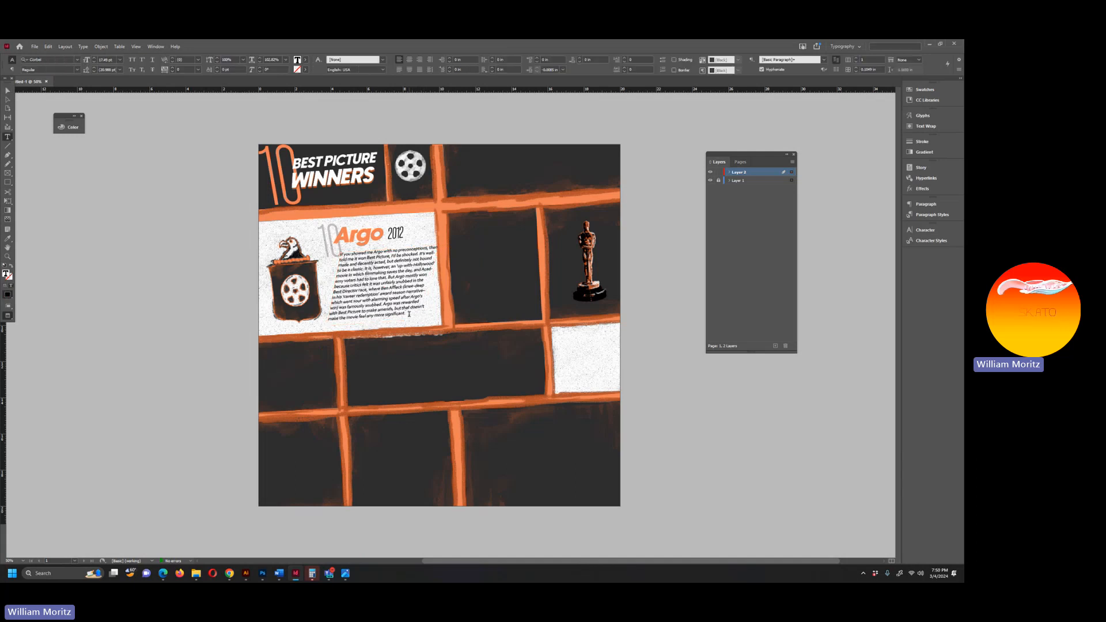
{"action": "key", "text": "ctrl+a"}
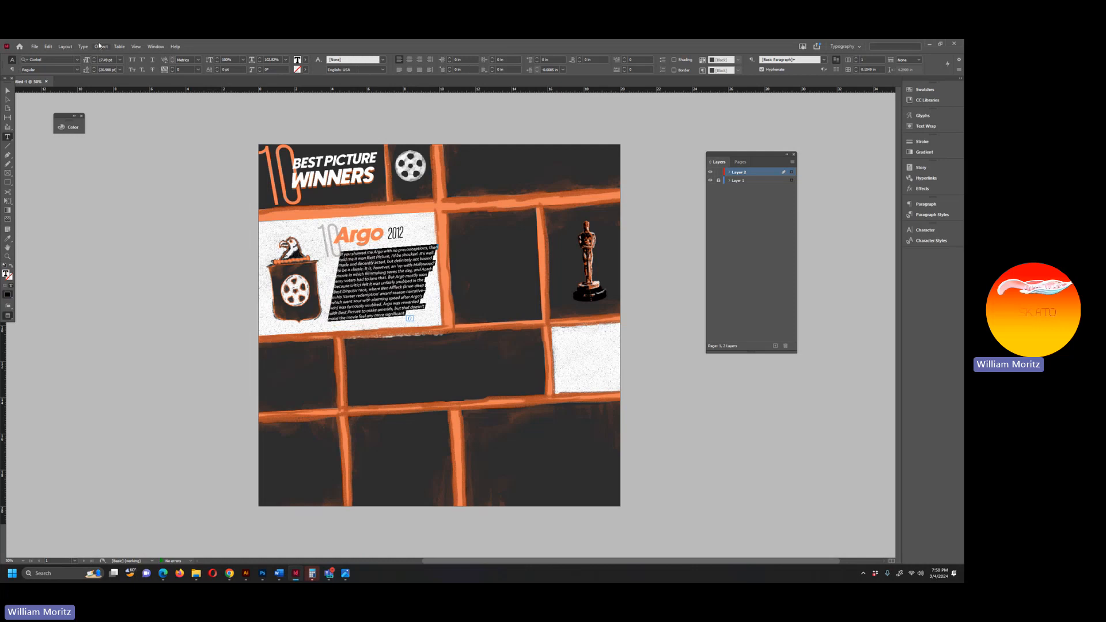
{"action": "left_click", "coordinate": [99, 47]}
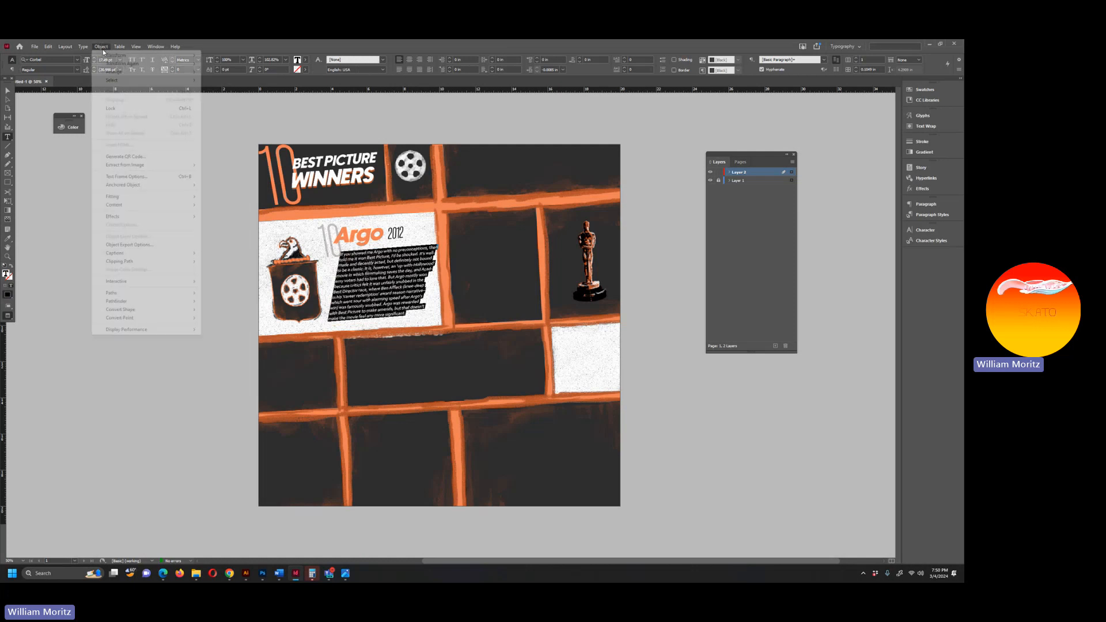
{"action": "mouse_move", "coordinate": [127, 77]}
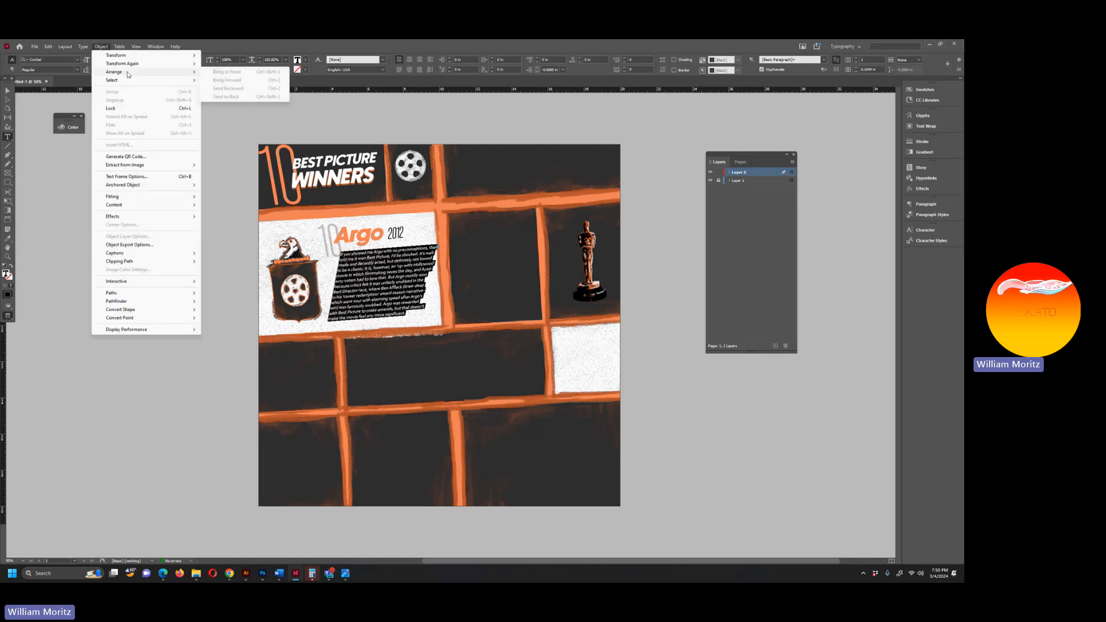
{"action": "mouse_move", "coordinate": [144, 55]}
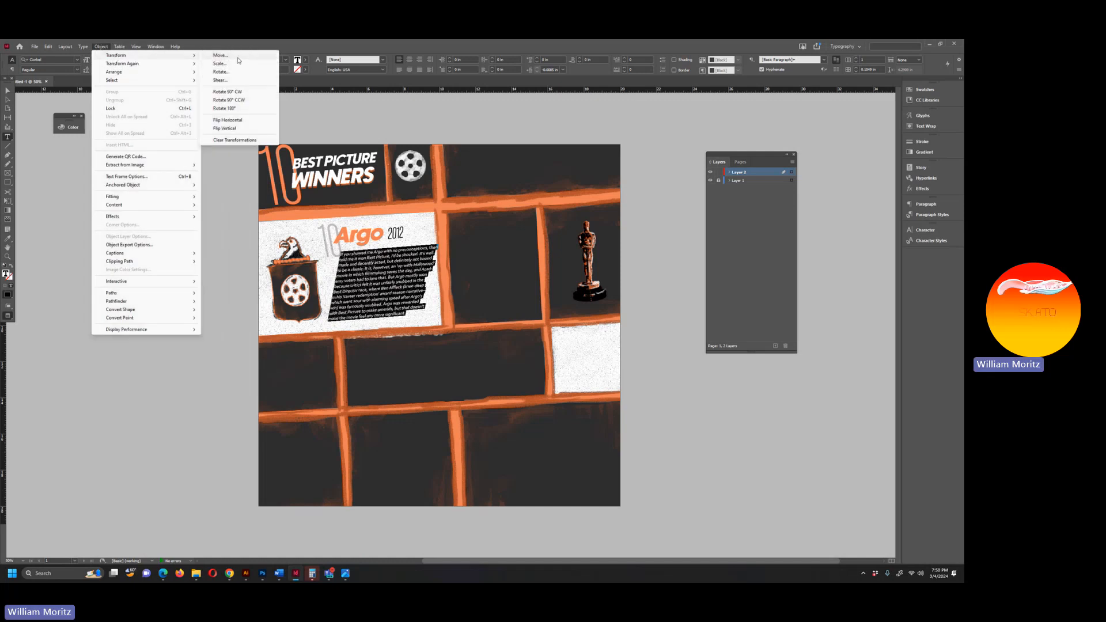
{"action": "left_click", "coordinate": [221, 80]}
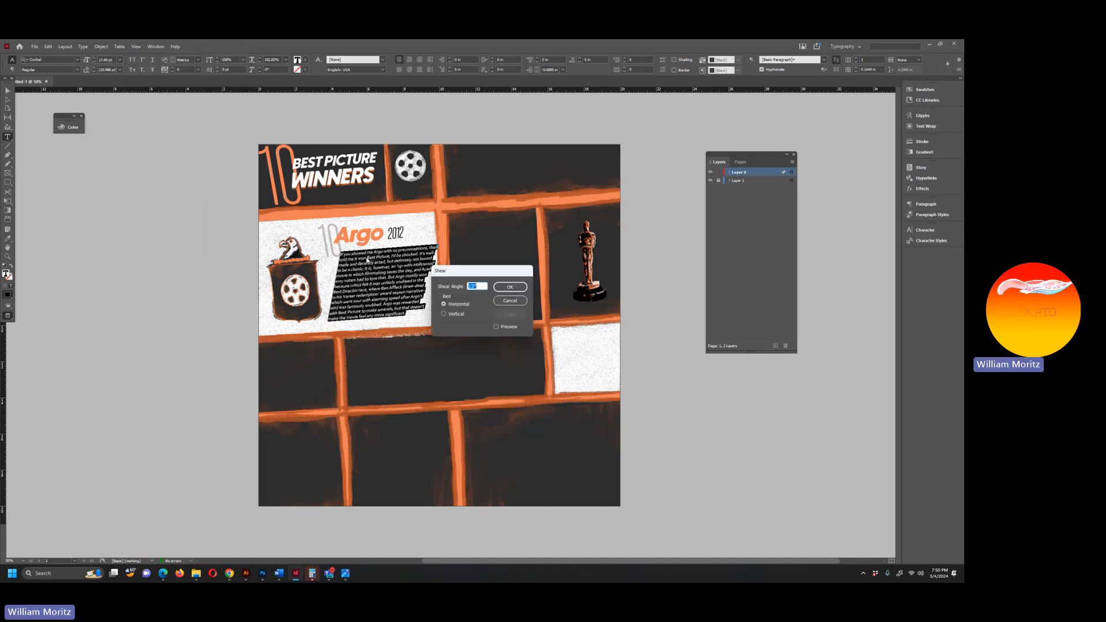
{"action": "key", "text": "Return"}
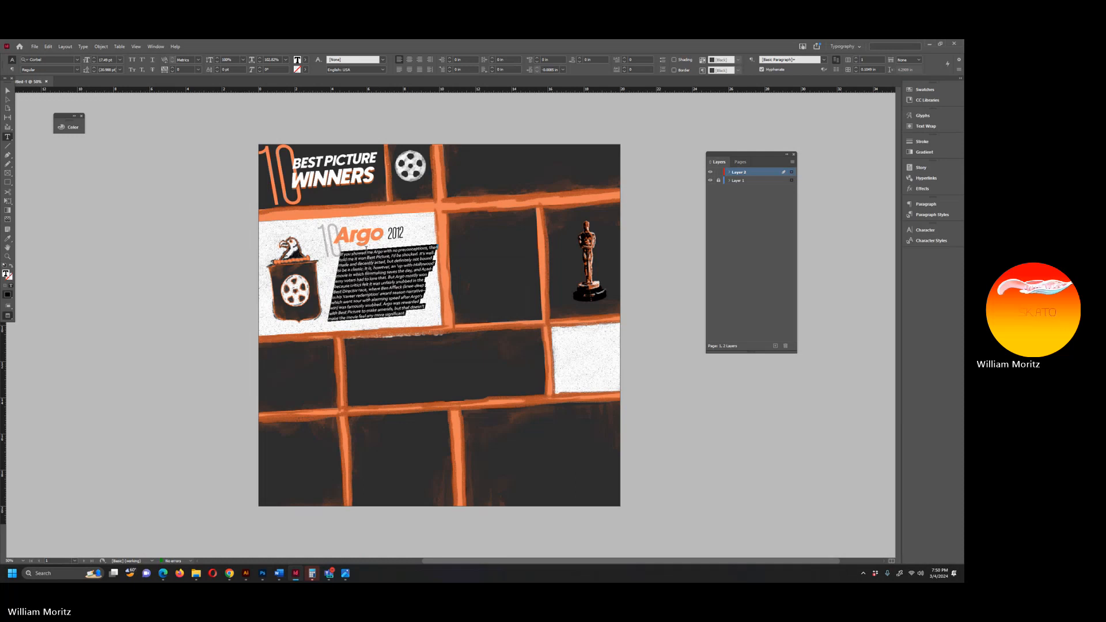
{"action": "key", "text": "Escape"}
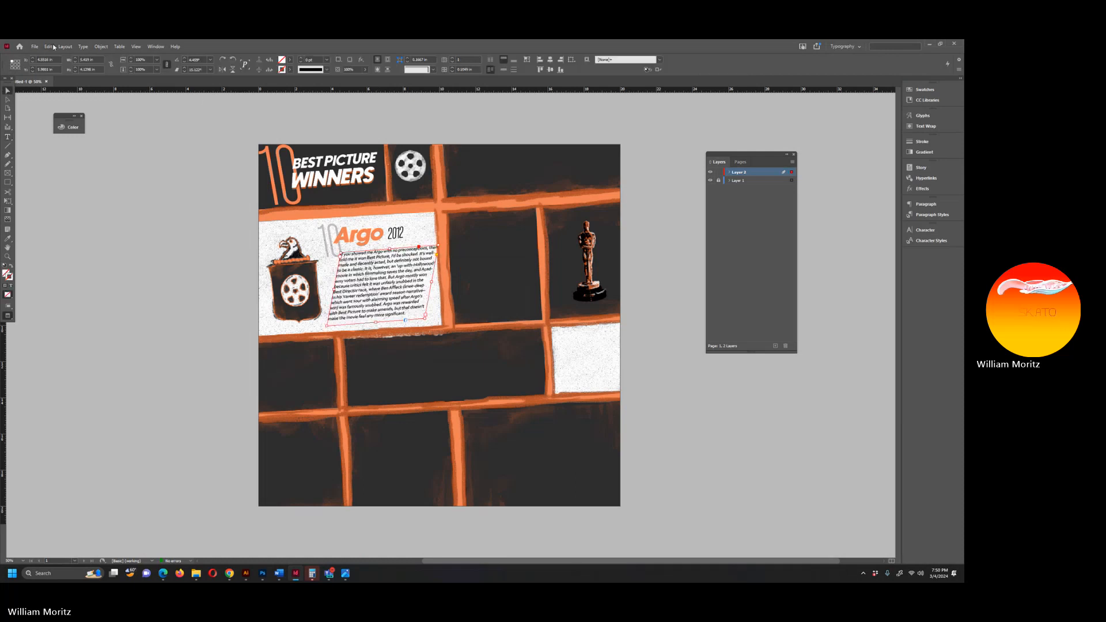
{"action": "left_click", "coordinate": [101, 47]}
{"action": "mouse_move", "coordinate": [133, 67]}
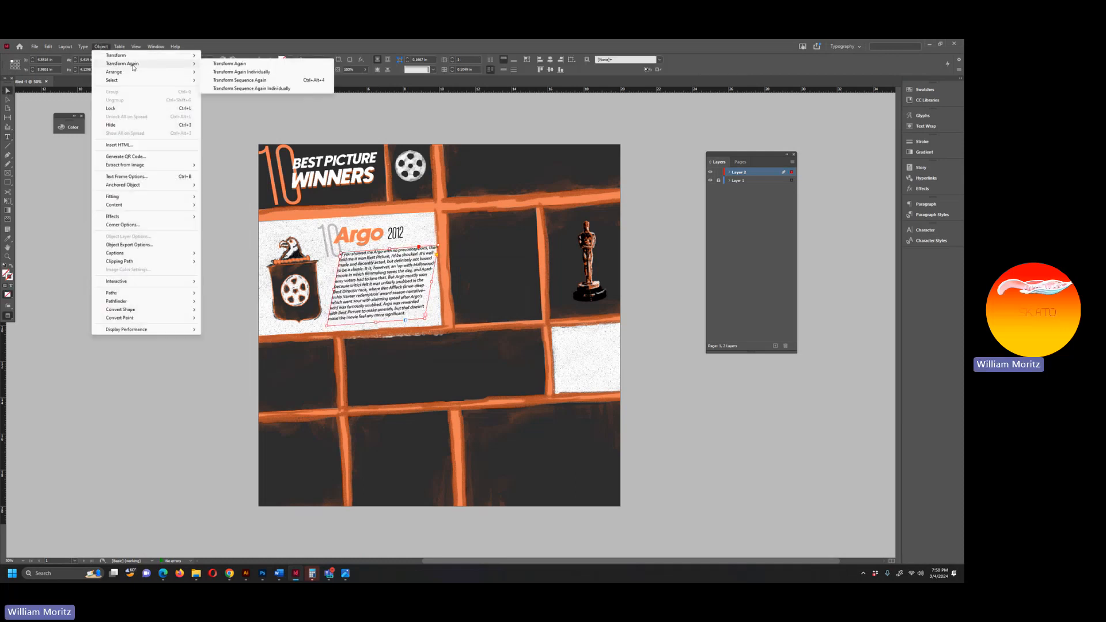
{"action": "left_click", "coordinate": [229, 81]}
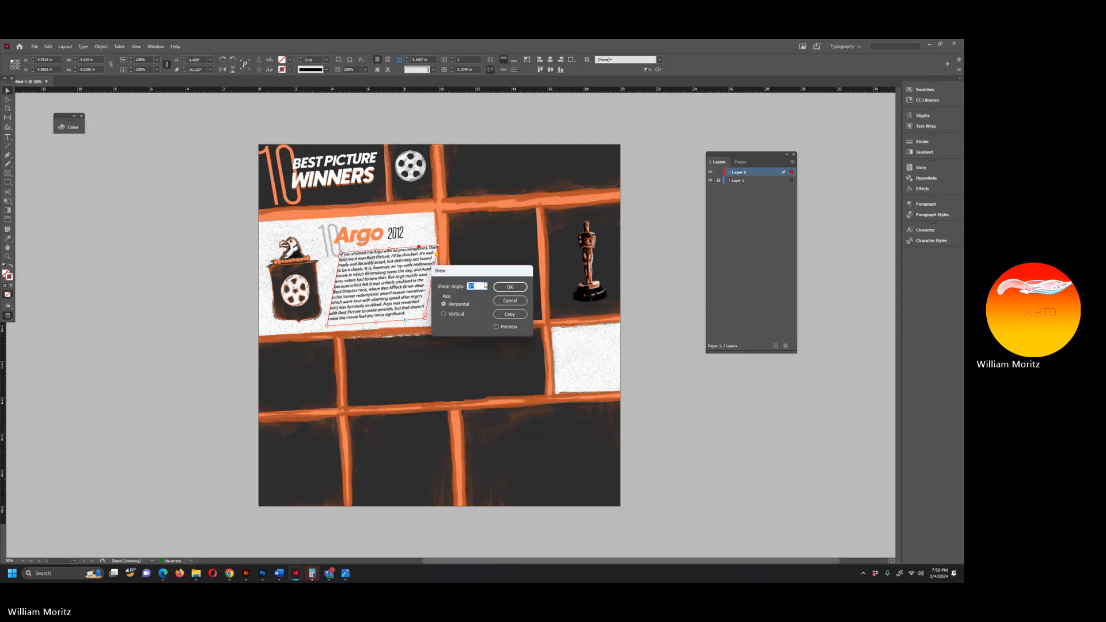
{"action": "left_click", "coordinate": [510, 287]}
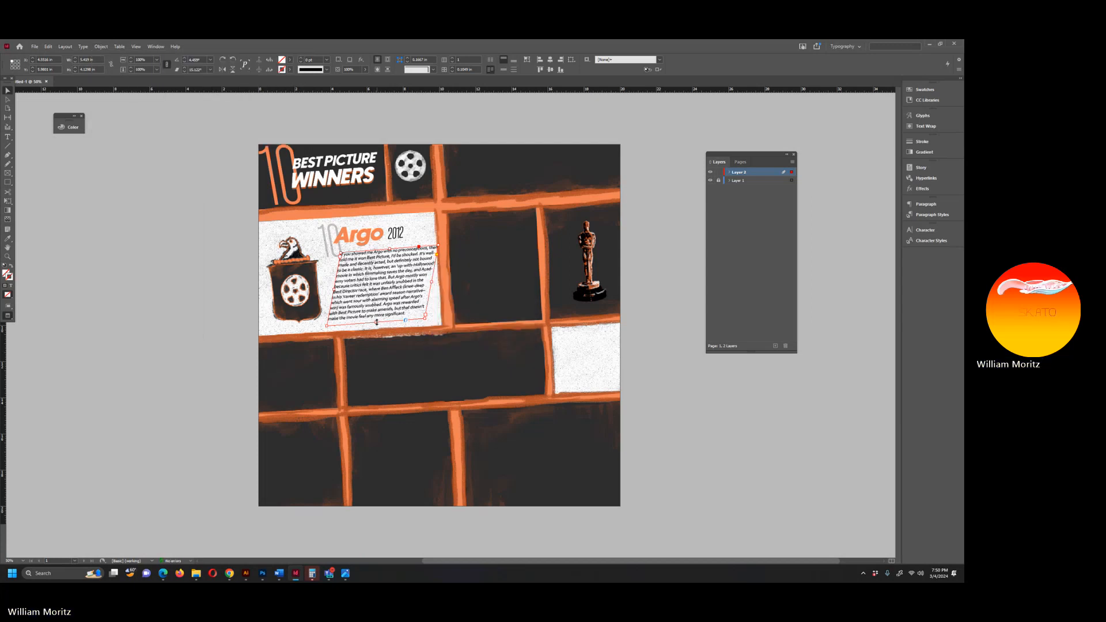
Delete the slanted Argo paragraph frame from the white block.
{"action": "double_click", "coordinate": [380, 316]}
{"action": "key", "text": "ctrl+a"}
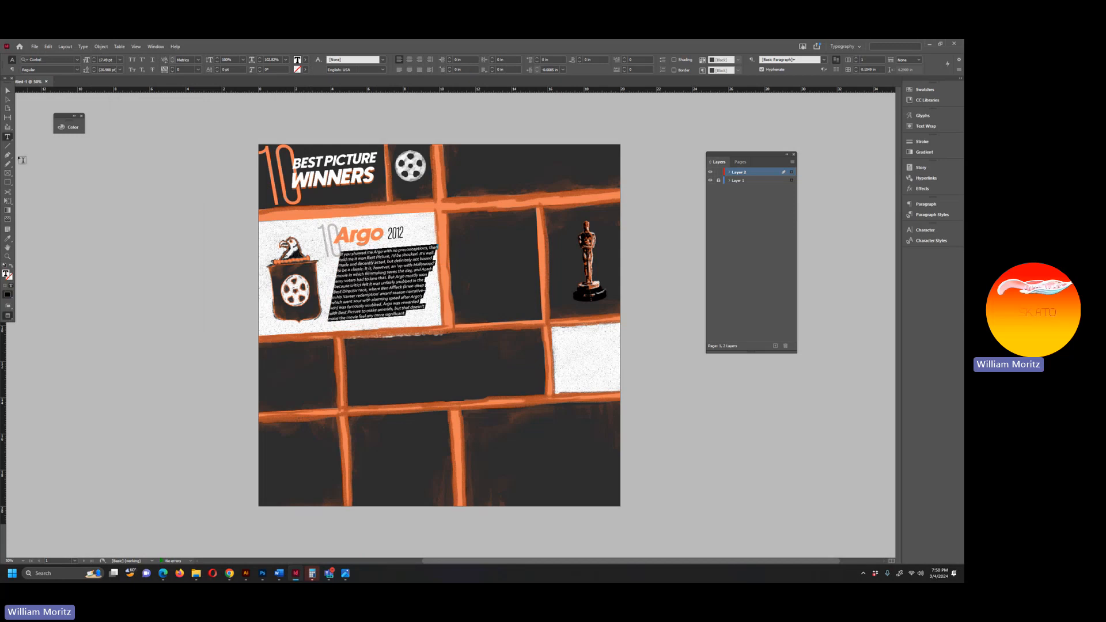
{"action": "left_click", "coordinate": [8, 90]}
{"action": "left_click", "coordinate": [357, 271]}
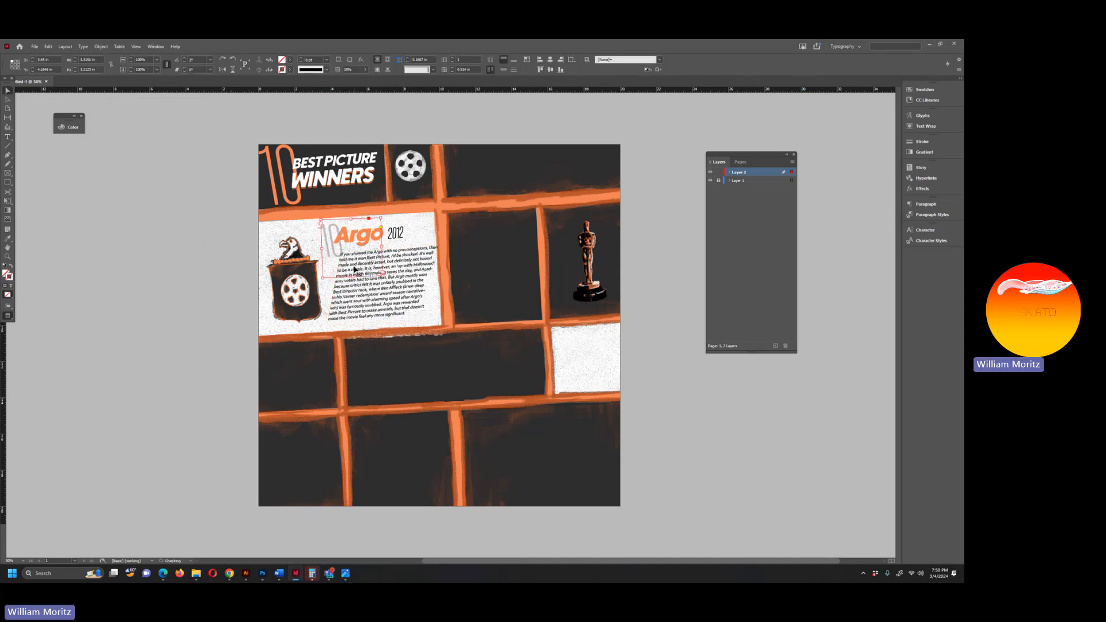
{"action": "left_click", "coordinate": [376, 301]}
{"action": "key", "text": "Delete"}
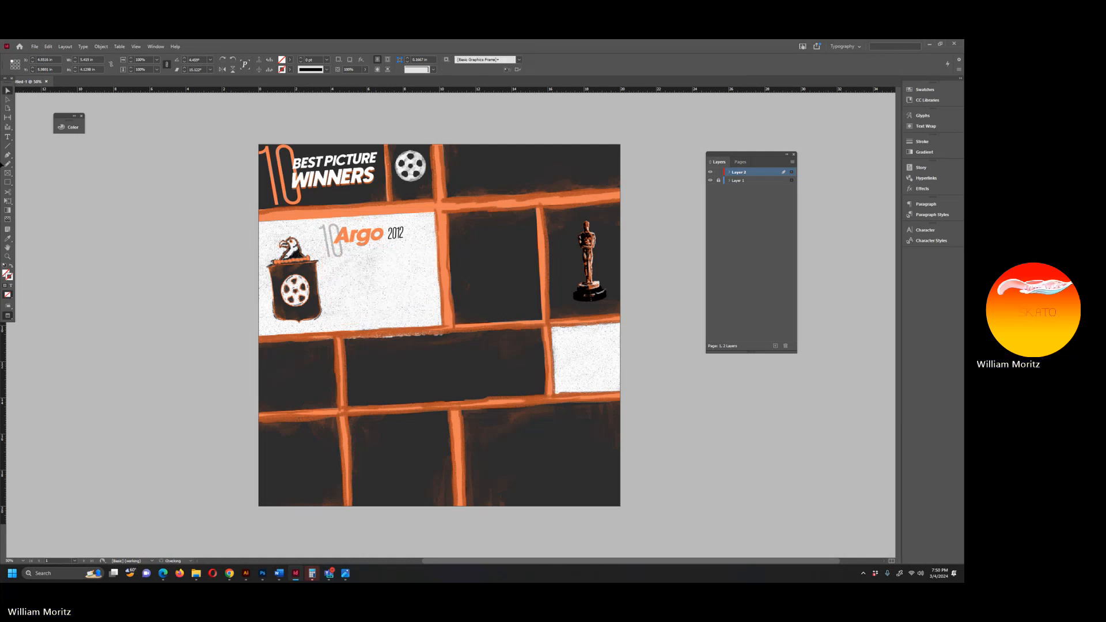
Paste the Argo paragraph into a new text frame, move it below the Argo title and narrow it to fit the white block.
{"action": "left_click", "coordinate": [7, 136]}
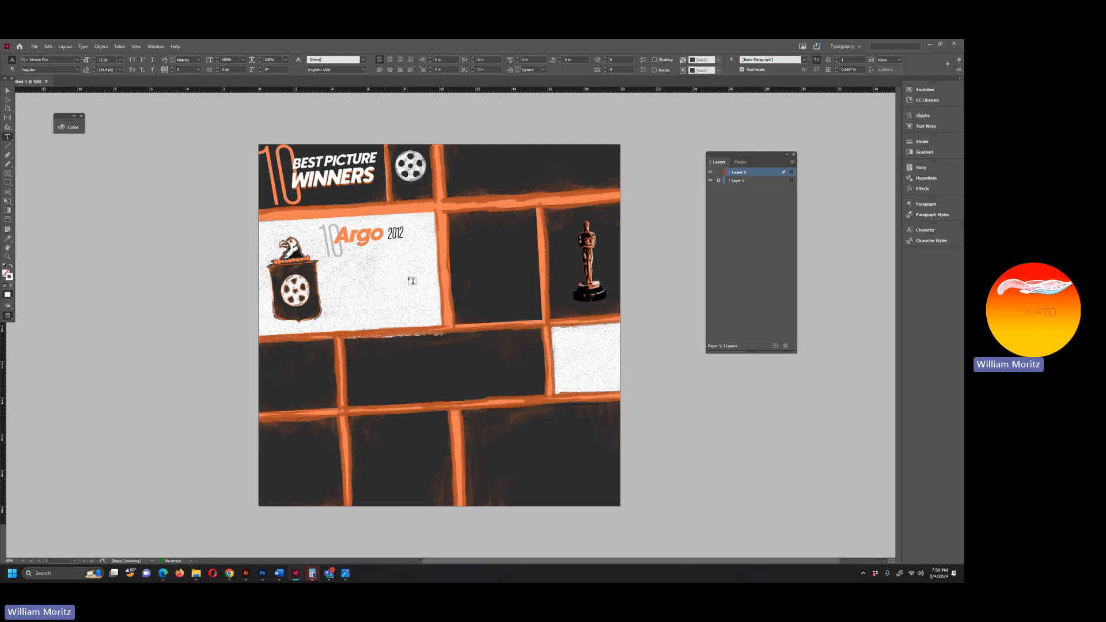
{"action": "left_click_drag", "start_coordinate": [412, 281], "coordinate": [526, 344]}
{"action": "key", "text": "ctrl+v"}
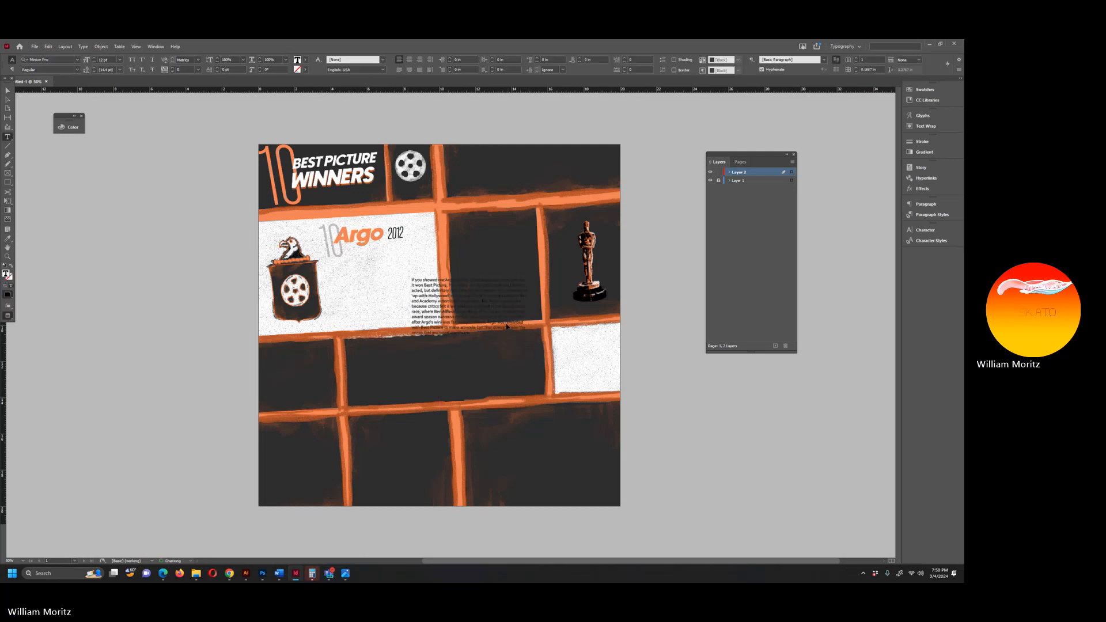
{"action": "left_click", "coordinate": [8, 91]}
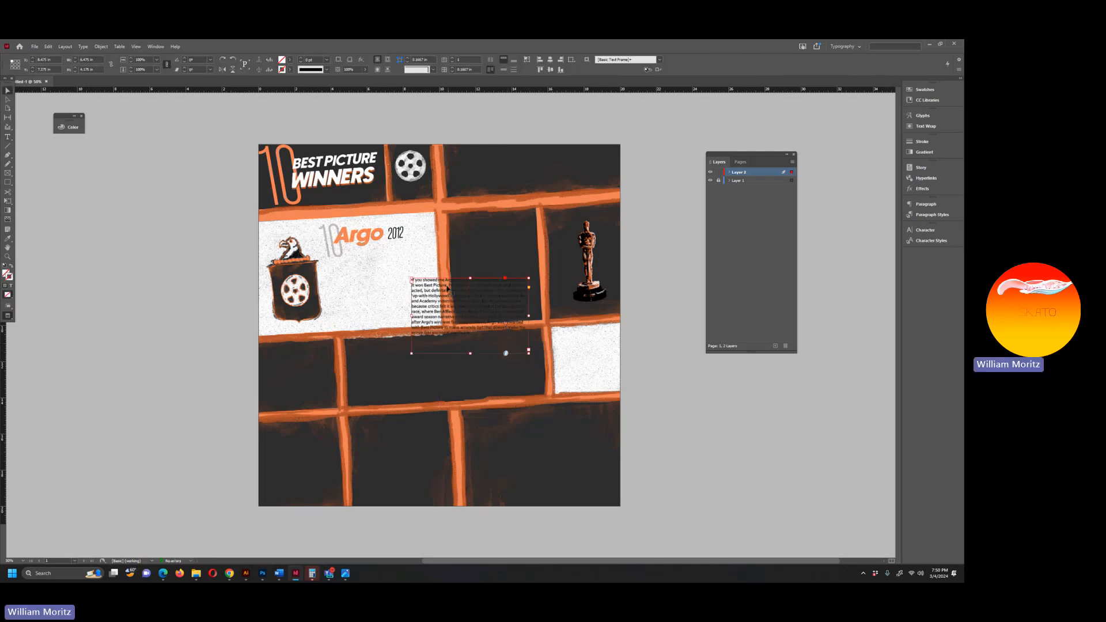
{"action": "left_click_drag", "start_coordinate": [448, 288], "coordinate": [379, 261]}
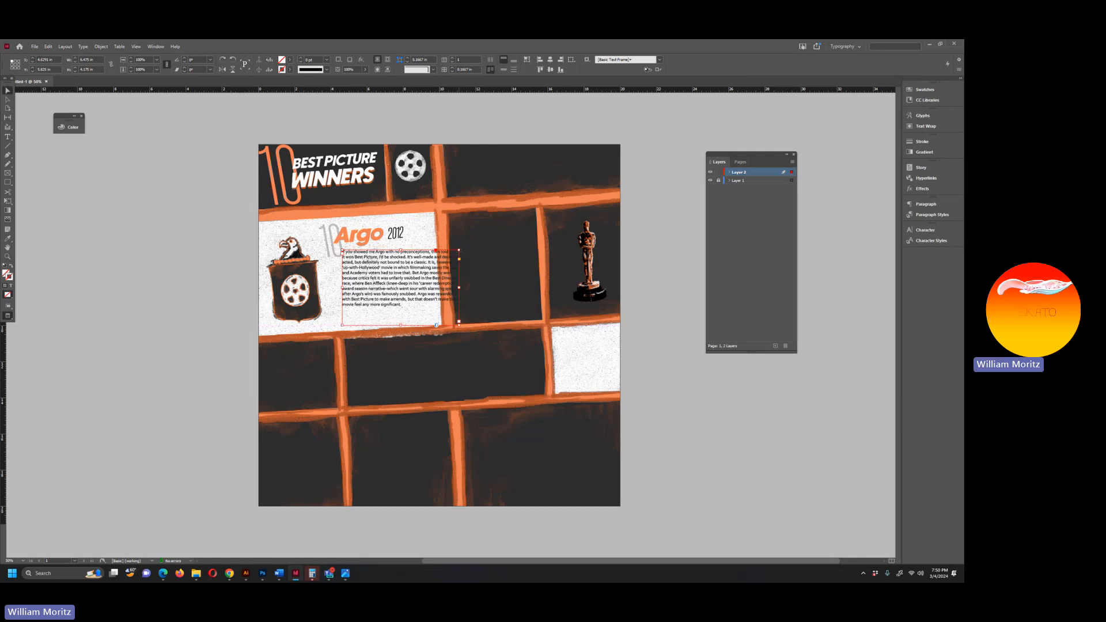
{"action": "left_click_drag", "start_coordinate": [459, 287], "coordinate": [432, 288]}
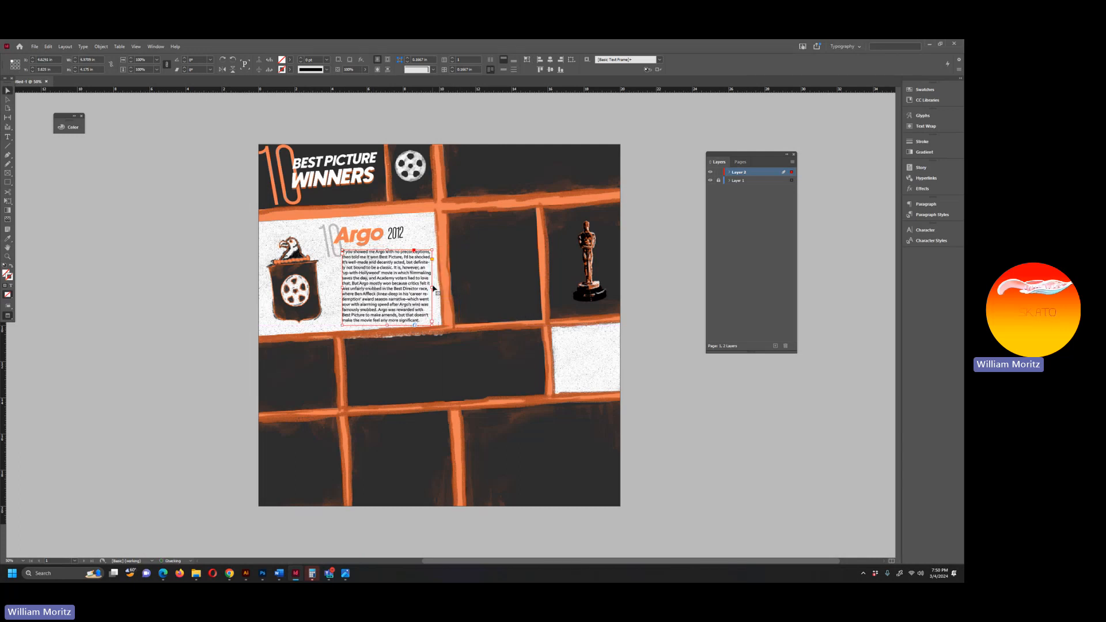
Delete the end of the Argo paragraph, keeping the text up to "Academy voters had to love".
{"action": "double_click", "coordinate": [395, 321]}
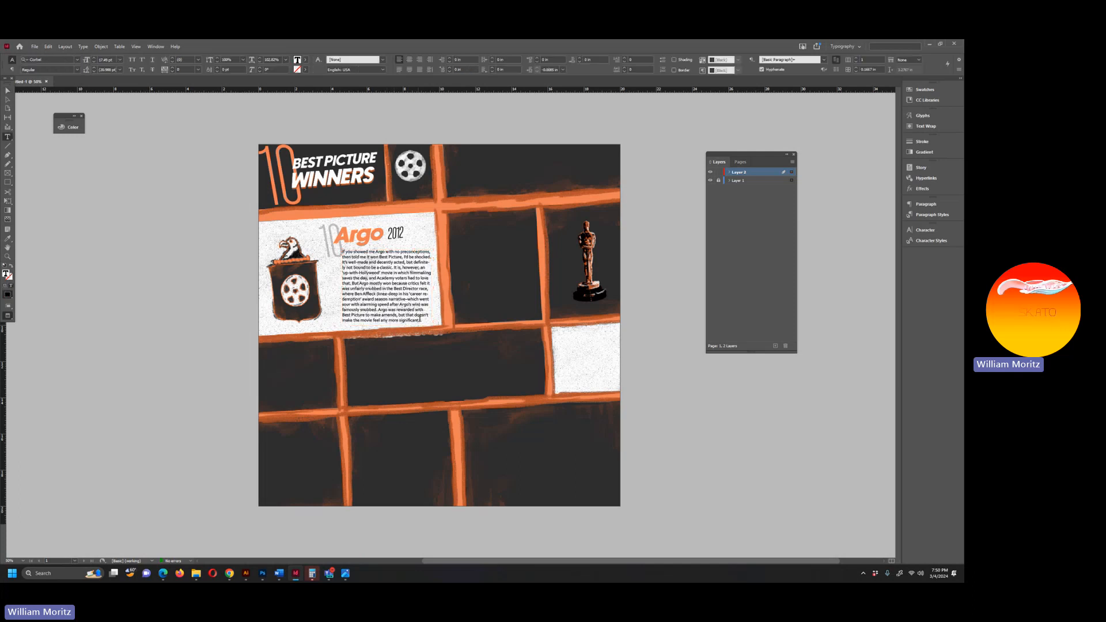
{"action": "left_click_drag", "start_coordinate": [421, 321], "coordinate": [367, 285]}
{"action": "key", "text": "BackSpace"}
Rotate the shortened Argo paragraph slightly to match the title's slant and position it in the white block.
{"action": "left_click", "coordinate": [8, 90]}
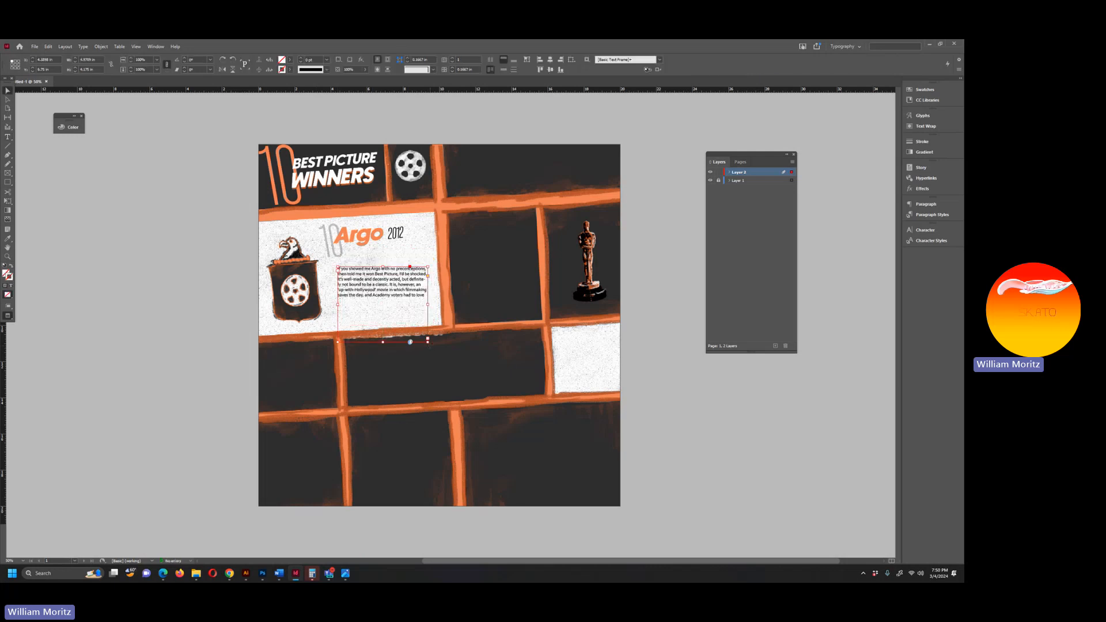
{"action": "left_click_drag", "start_coordinate": [429, 342], "coordinate": [434, 344]}
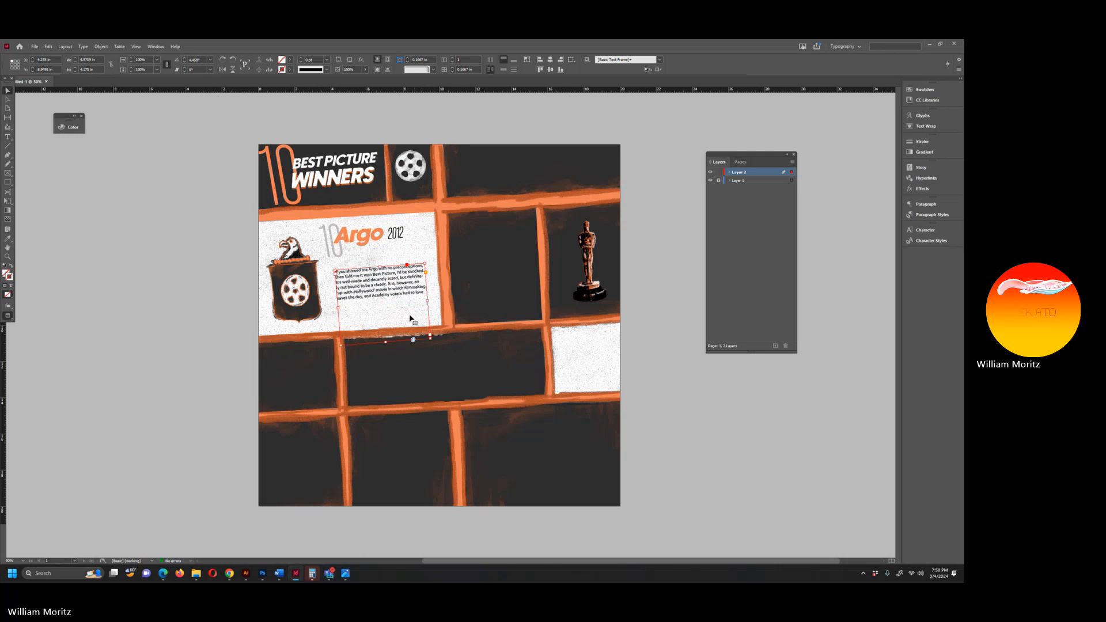
{"action": "left_click_drag", "start_coordinate": [387, 288], "coordinate": [386, 291]}
{"action": "left_click", "coordinate": [160, 292]}
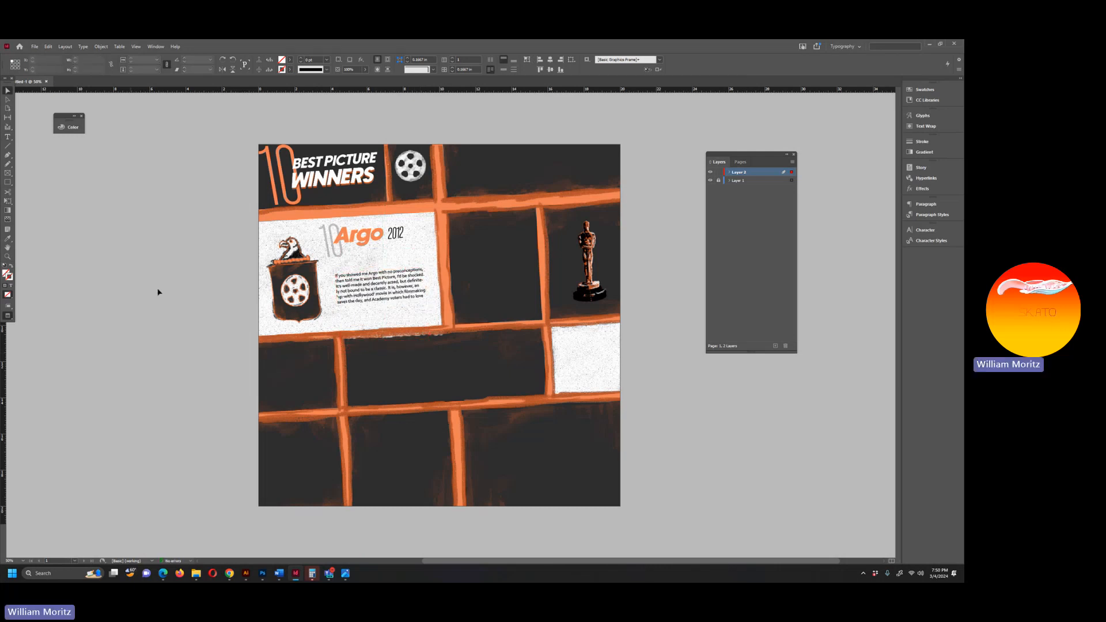
Cut the 10 BEST PICTURE WINNERS heading and paste it onto a new layer above Layer 2, positioned in the same corner.
{"action": "left_click_drag", "start_coordinate": [309, 237], "coordinate": [376, 244]}
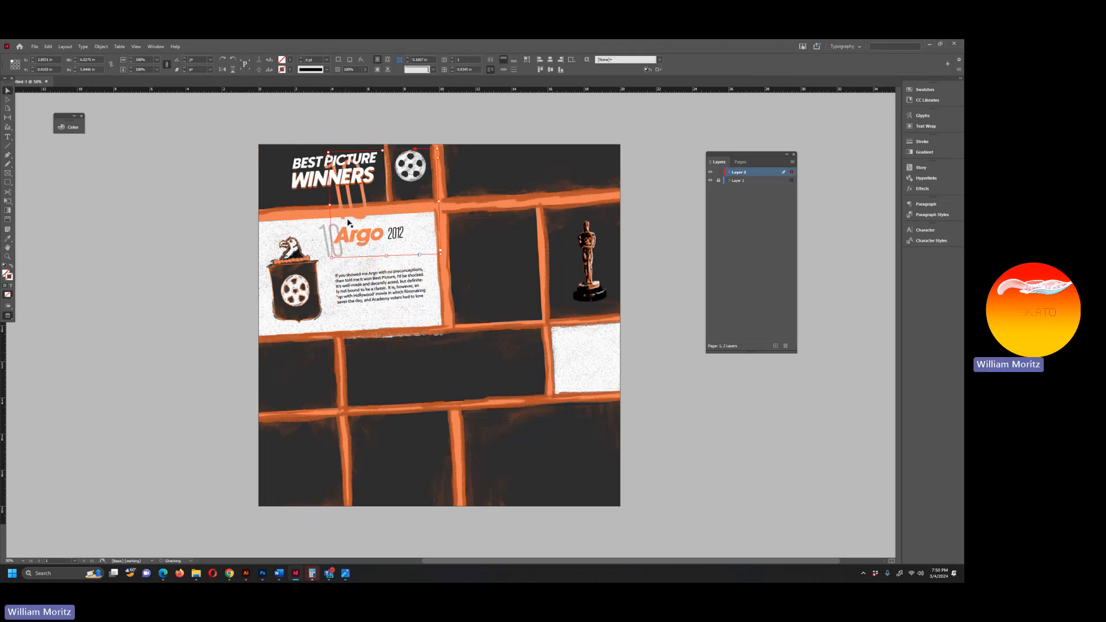
{"action": "key", "text": "ctrl+z"}
{"action": "left_click_drag", "start_coordinate": [162, 128], "coordinate": [340, 191]}
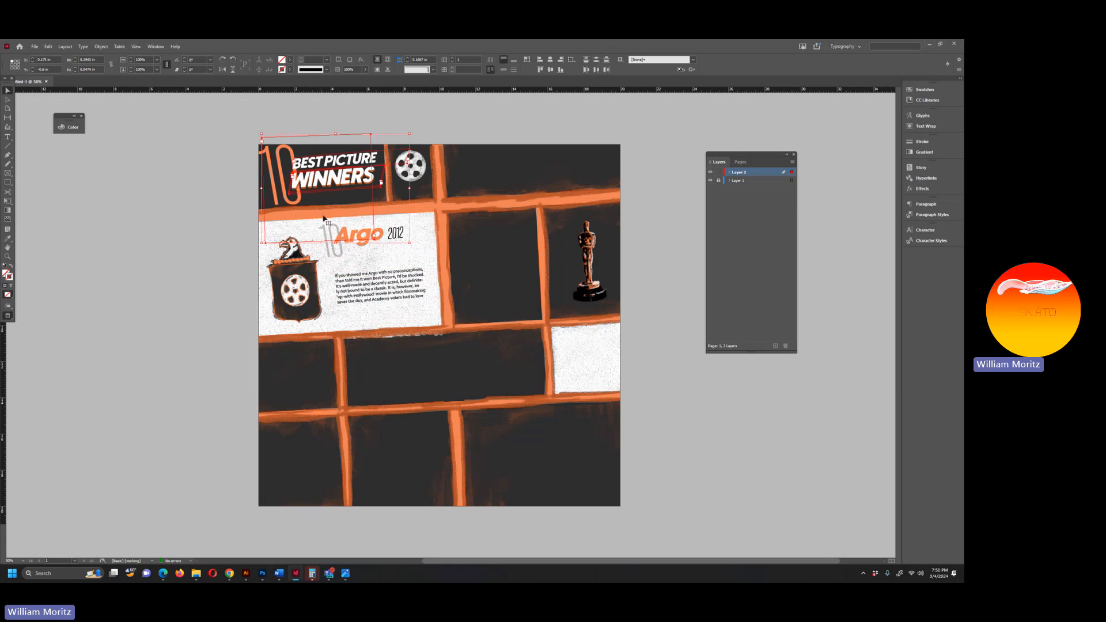
{"action": "key", "text": "Delete"}
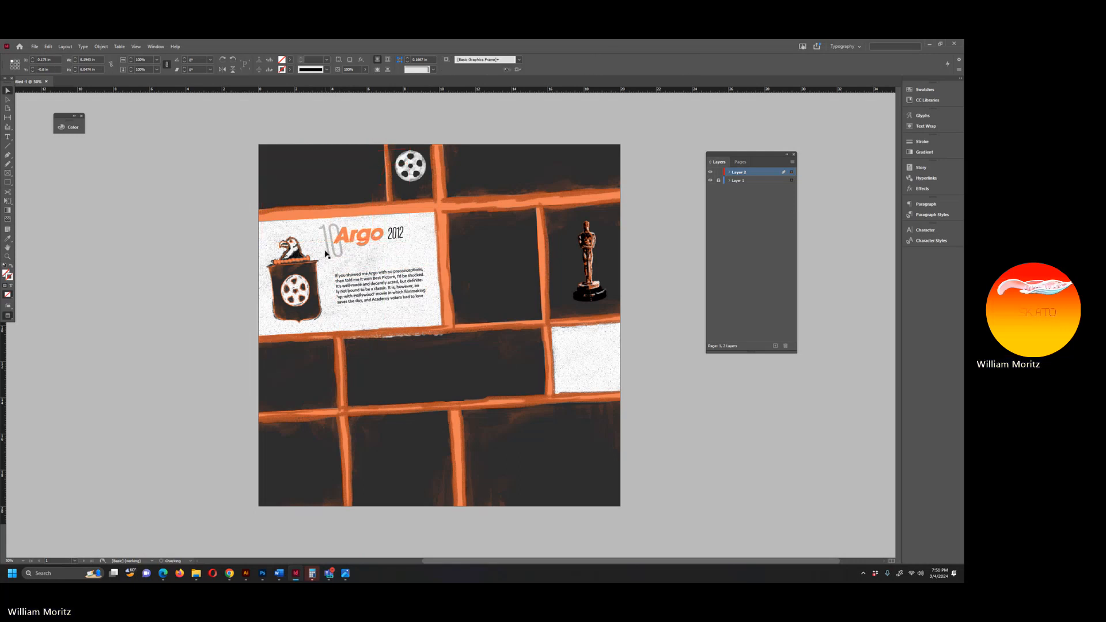
{"action": "left_click", "coordinate": [776, 346]}
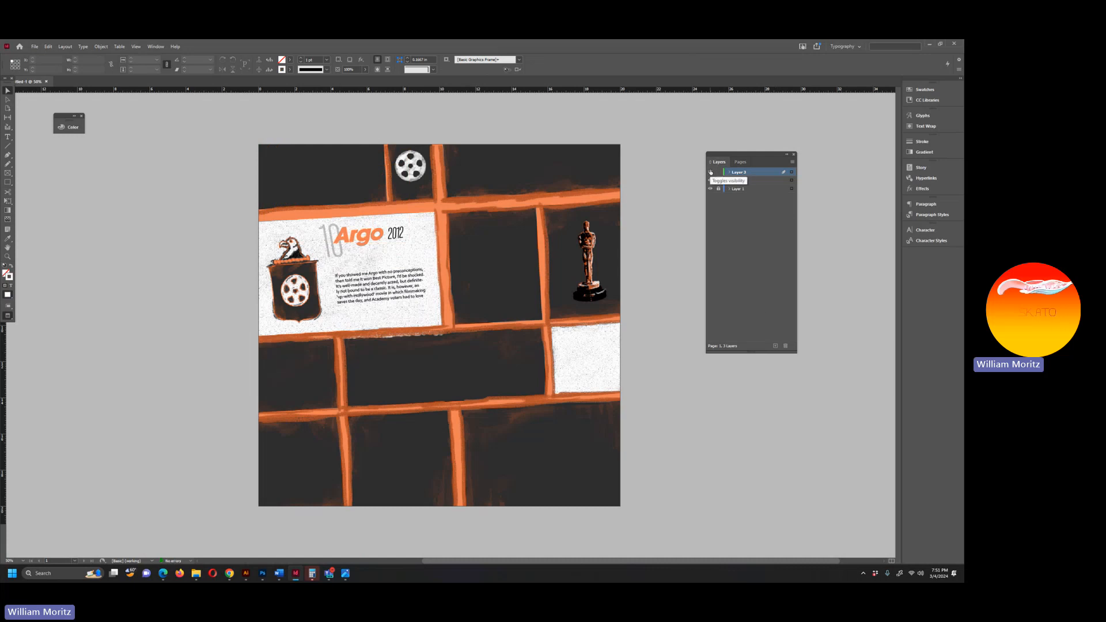
{"action": "key", "text": "ctrl+v"}
{"action": "left_click_drag", "start_coordinate": [439, 311], "coordinate": [319, 189]}
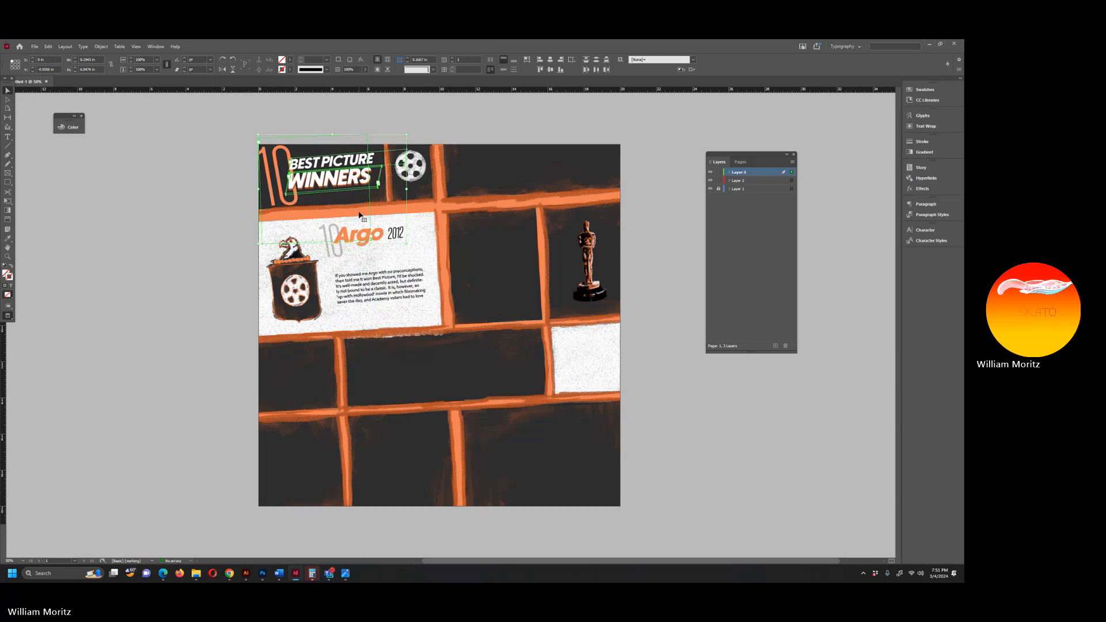
Undo the heading's transfer to a new layer and the creation of the new Argo paragraph frame.
{"action": "key", "text": "ctrl+z"}
{"action": "key", "text": "ctrl+z"}
{"action": "key", "text": "ctrl+z"}
{"action": "key", "text": "ctrl+z"}
{"action": "key", "text": "ctrl+z"}
{"action": "key", "text": "ctrl+z"}
{"action": "key", "text": "ctrl+z"}
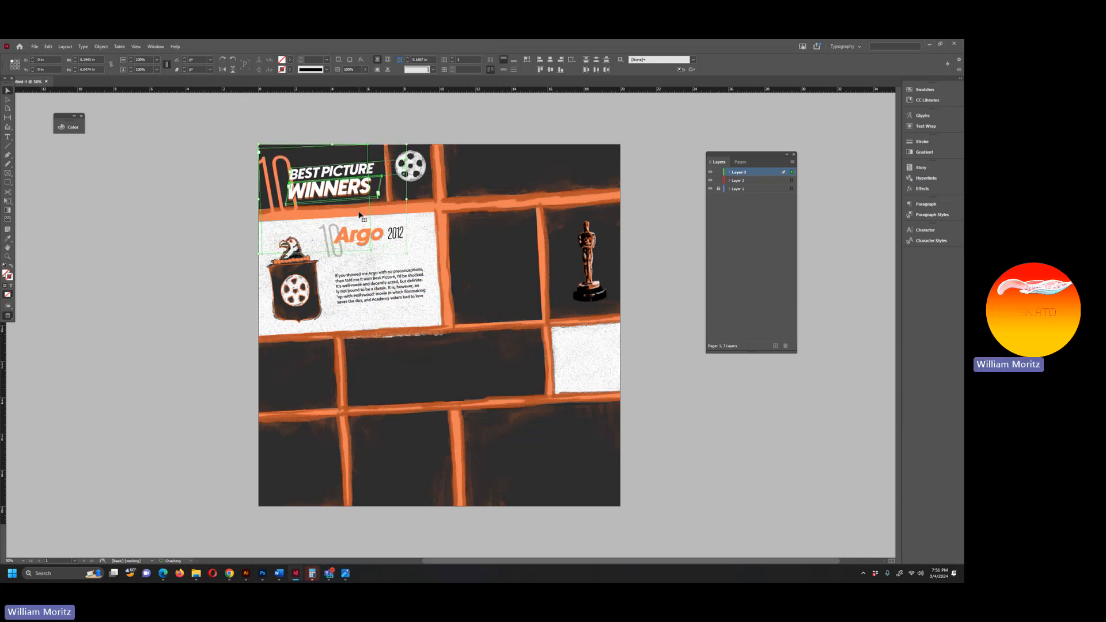
{"action": "key", "text": "ctrl+shift+z"}
{"action": "key", "text": "ctrl+shift+z"}
{"action": "key", "text": "ctrl+shift+z"}
{"action": "key", "text": "ctrl+shift+z"}
{"action": "key", "text": "ctrl+shift+z"}
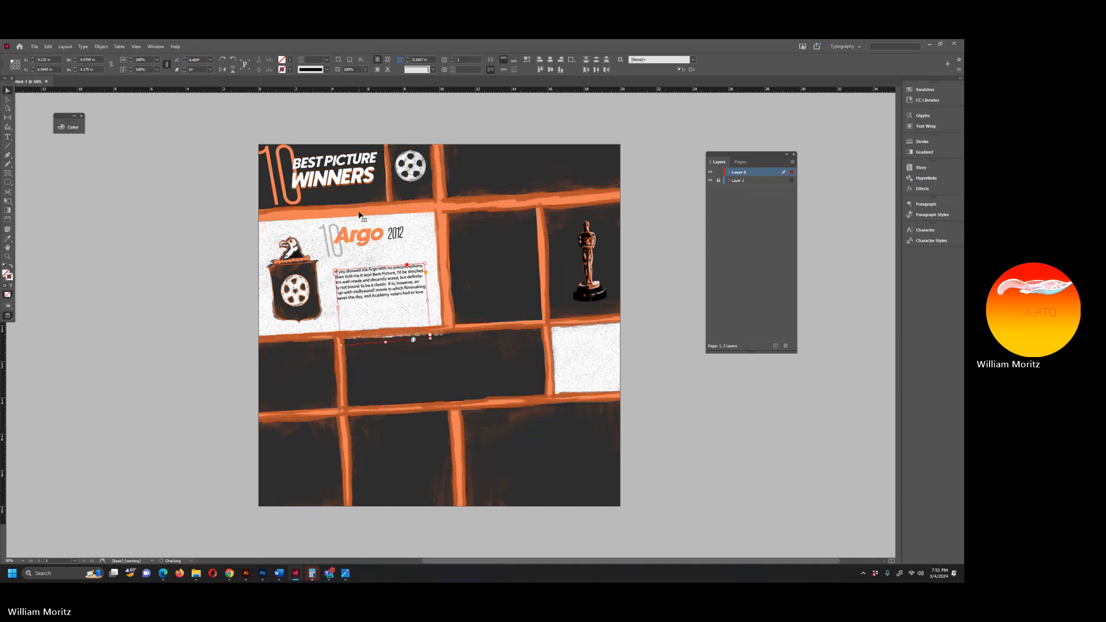
{"action": "key", "text": "ctrl+shift+z"}
{"action": "key", "text": "ctrl+shift+z"}
{"action": "key", "text": "ctrl+shift+z"}
{"action": "key", "text": "ctrl+shift+z"}
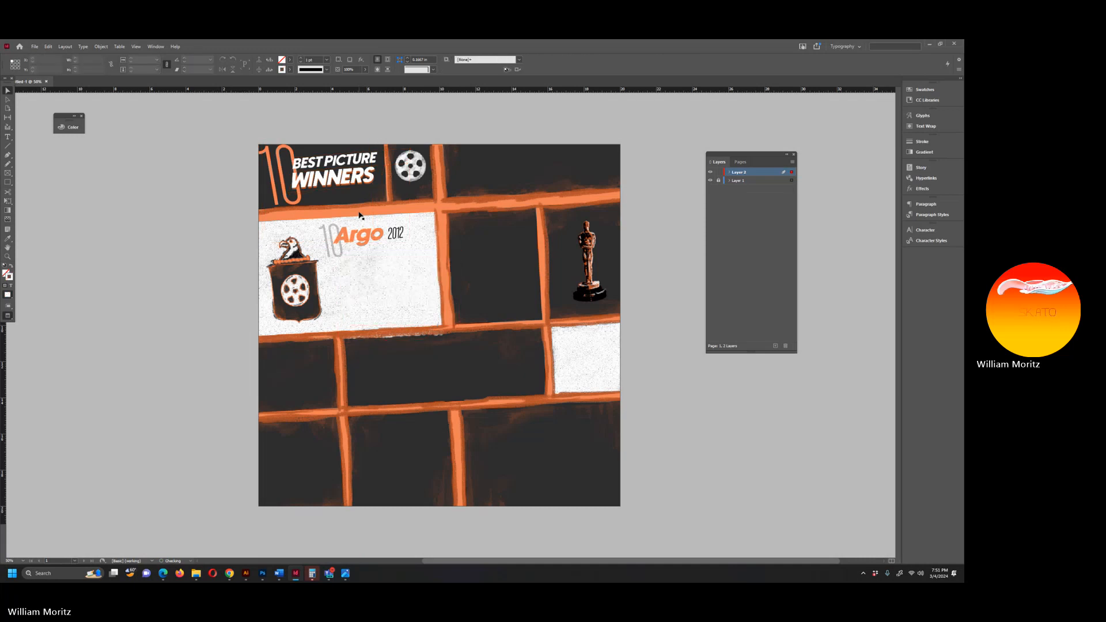
Undo all Argo paragraph edits until the original Over the Past Decade line is back under the BEST PICTURE WINNERS heading.
{"action": "key", "text": "ctrl+z"}
{"action": "key", "text": "ctrl+z"}
{"action": "key", "text": "ctrl+z"}
{"action": "key", "text": "ctrl+z"}
{"action": "key", "text": "ctrl+z"}
{"action": "key", "text": "ctrl+z"}
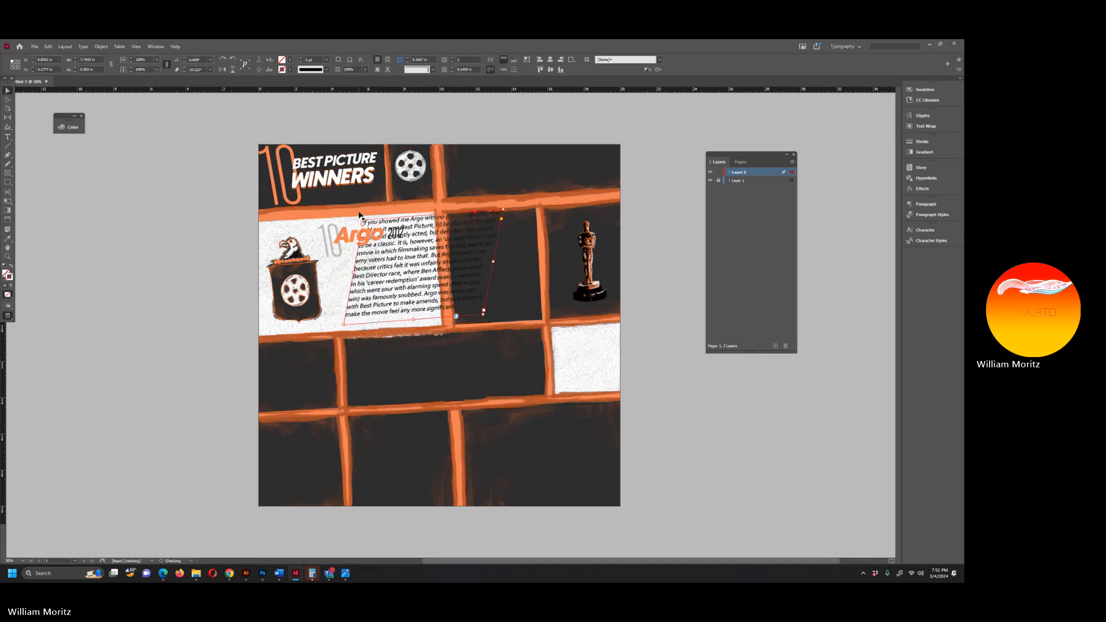
{"action": "key", "text": "ctrl+z"}
{"action": "key", "text": "ctrl+z"}
{"action": "key", "text": "ctrl+z"}
{"action": "key", "text": "ctrl+z"}
{"action": "key", "text": "ctrl+z"}
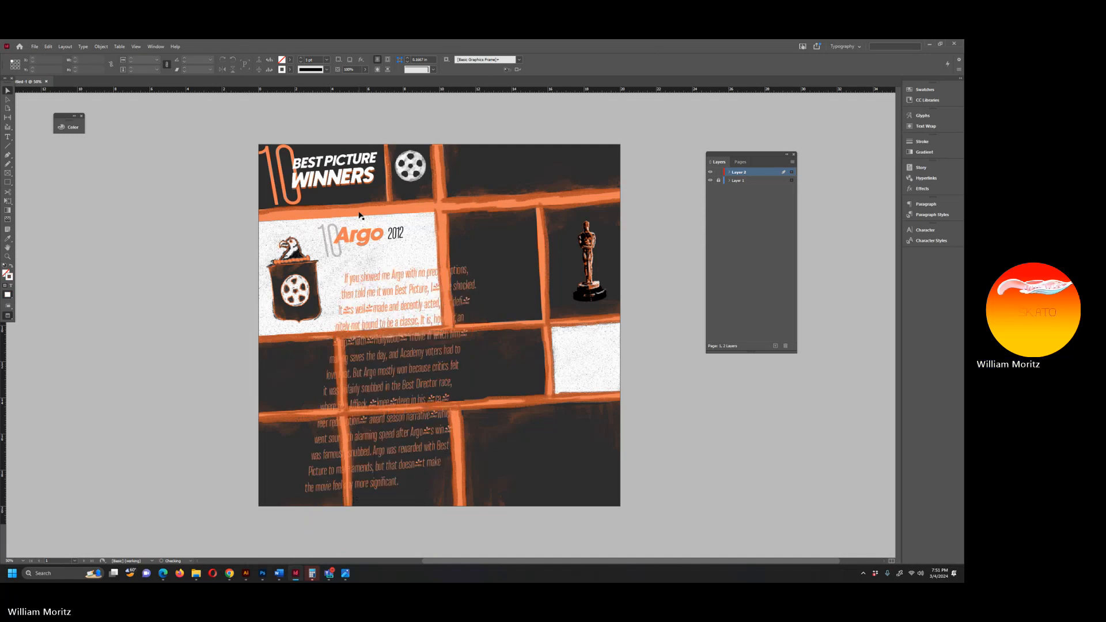
{"action": "key", "text": "ctrl+z"}
{"action": "key", "text": "ctrl+z"}
{"action": "key", "text": "ctrl+z"}
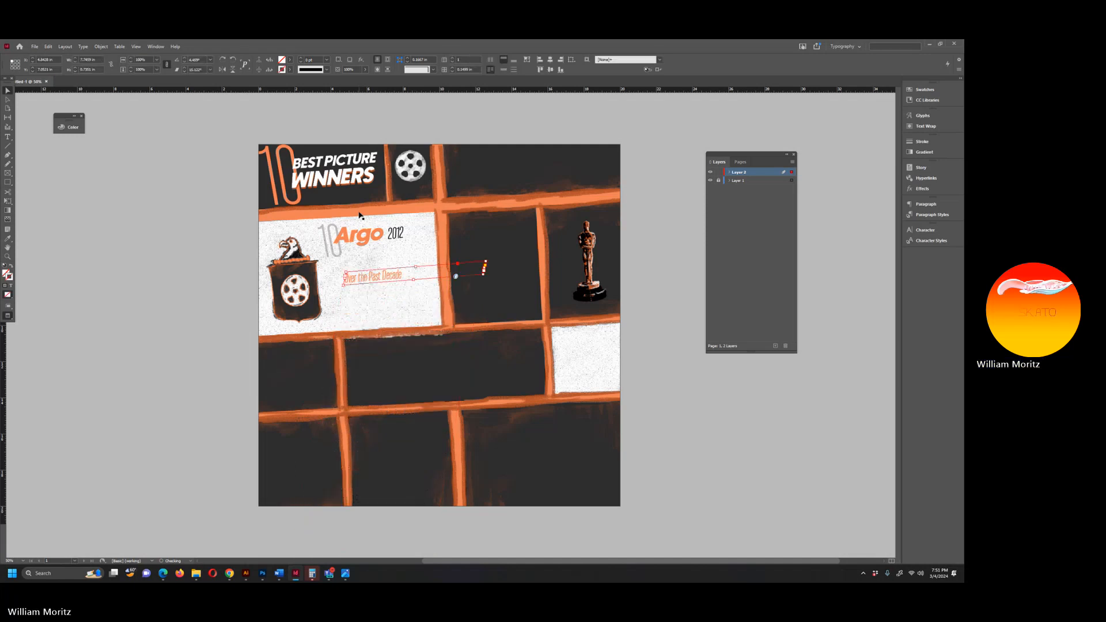
{"action": "left_click", "coordinate": [109, 267]}
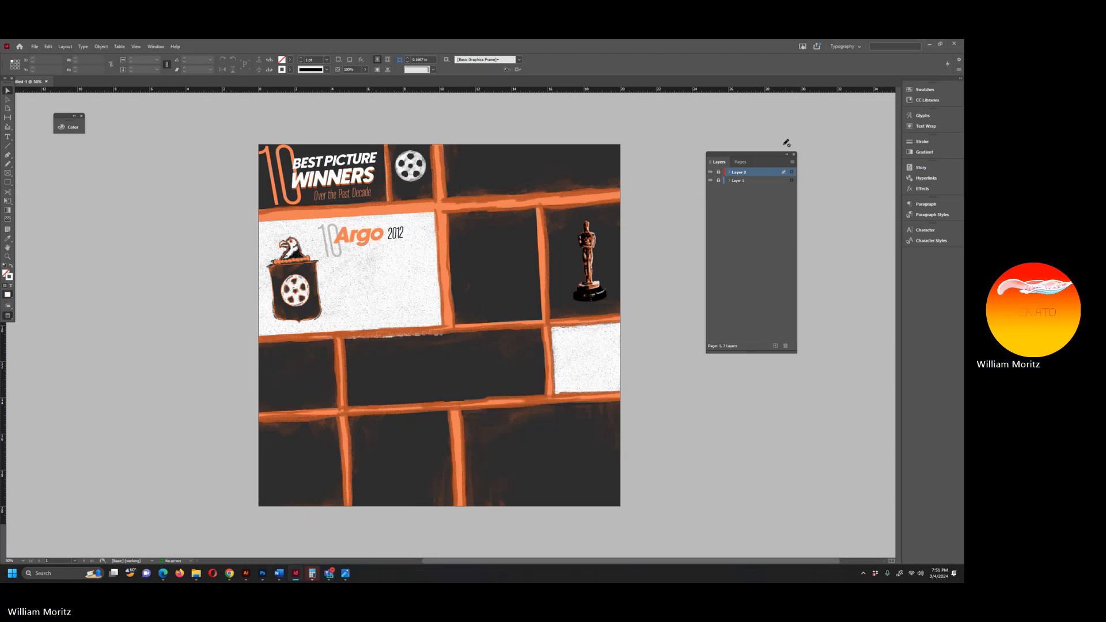
Cut the 10 Argo 2012 title pieces from Layer 2, lock that layer, and paste them on a new layer above, positioned in the white block.
{"action": "left_click", "coordinate": [310, 236]}
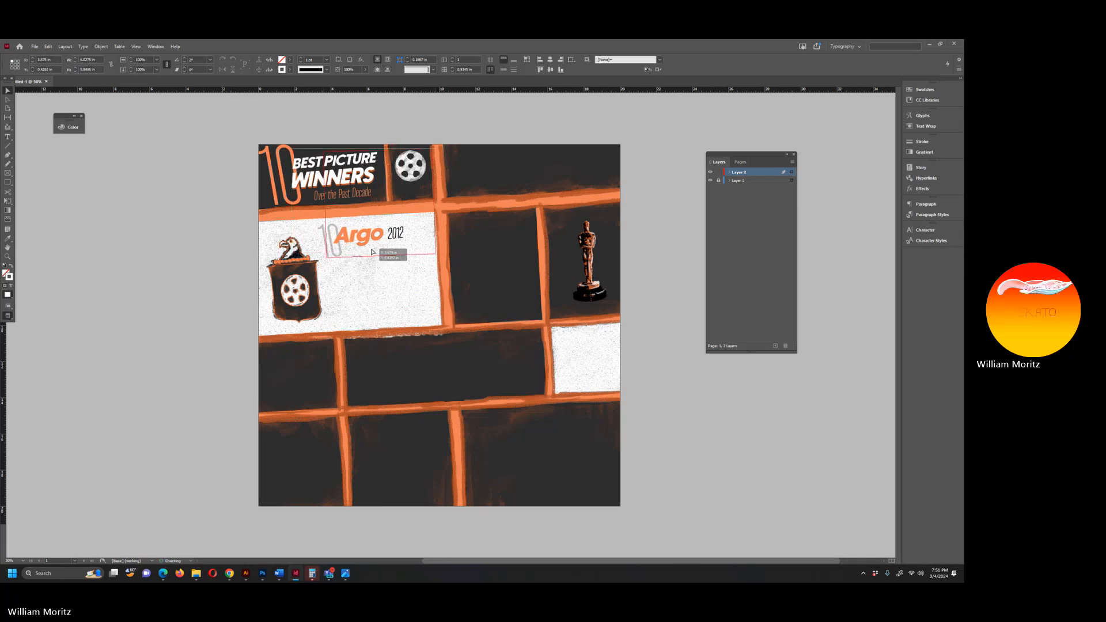
{"action": "left_click_drag", "start_coordinate": [361, 254], "coordinate": [337, 230]}
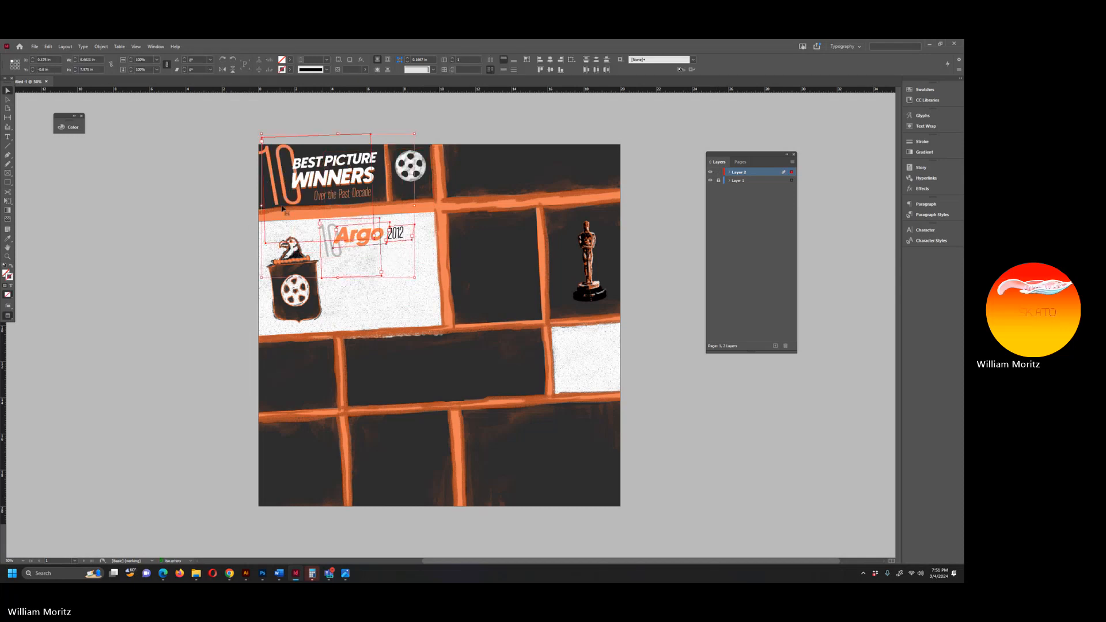
{"action": "key", "text": "Delete"}
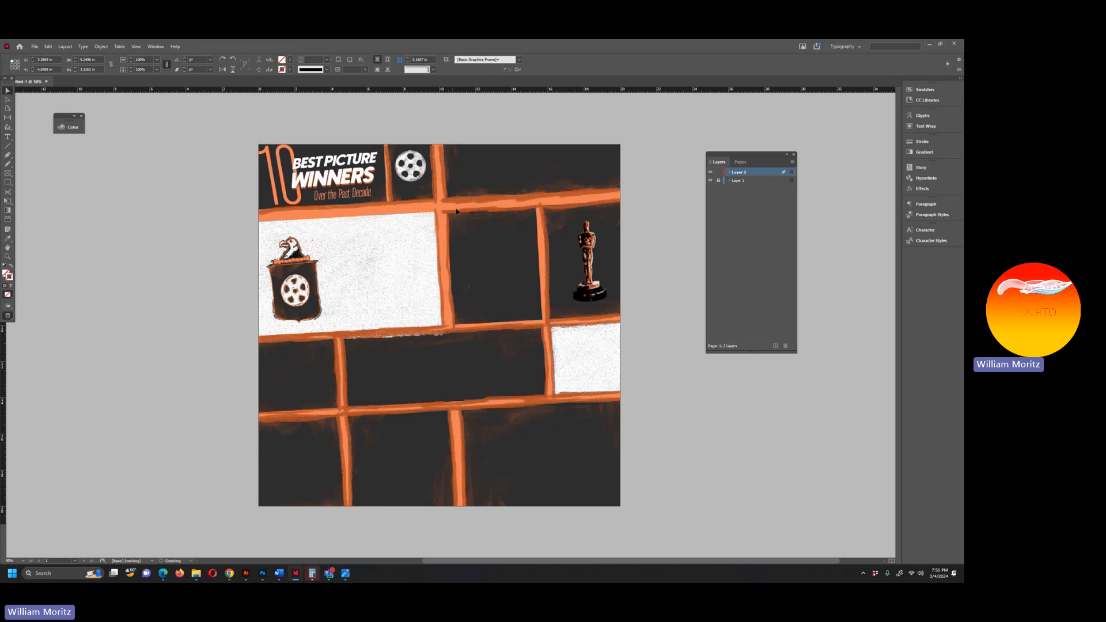
{"action": "left_click", "coordinate": [775, 346]}
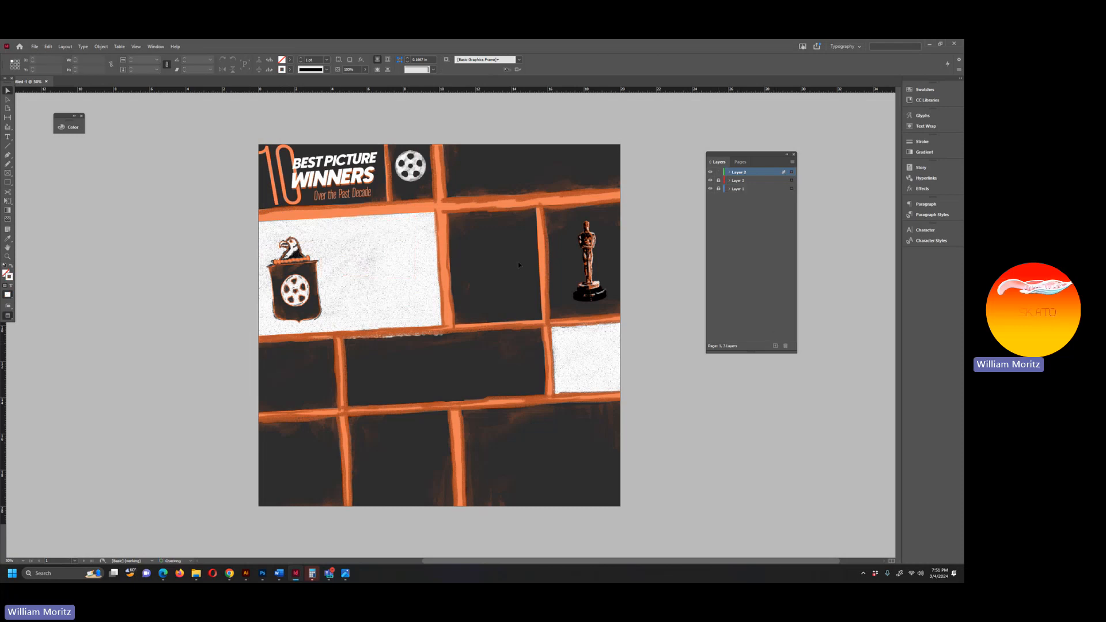
{"action": "key", "text": "ctrl+v"}
{"action": "left_click_drag", "start_coordinate": [424, 312], "coordinate": [344, 243]}
{"action": "left_click", "coordinate": [153, 302]}
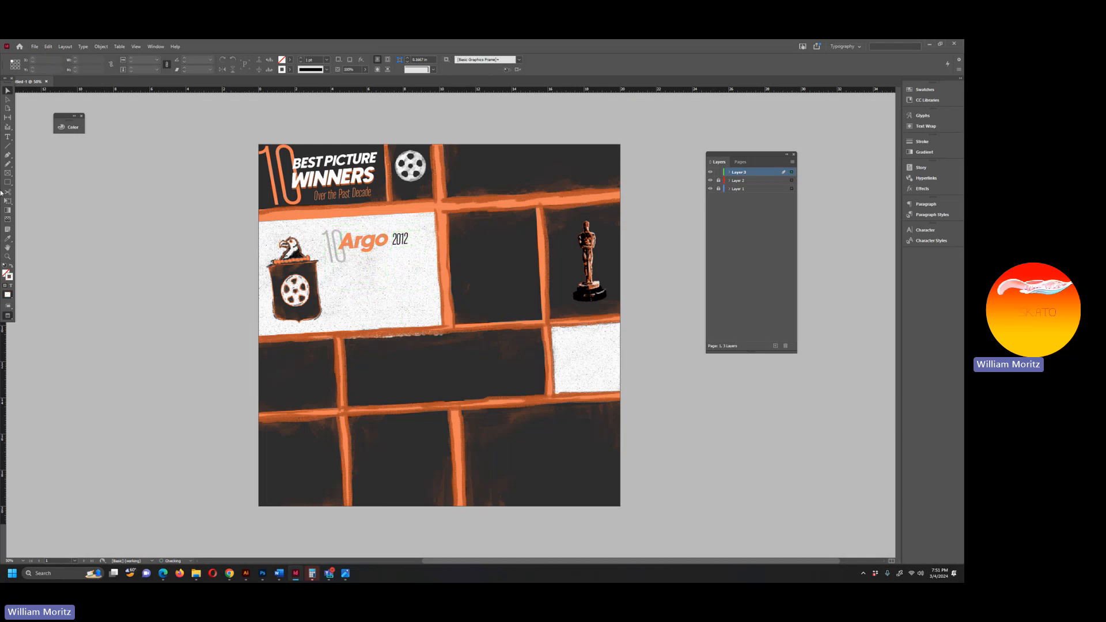
Draw an empty text frame outside the white Argo block, across the panels to its right, and switch to the Word document containing the Argo paragraph.
{"action": "left_click", "coordinate": [9, 138]}
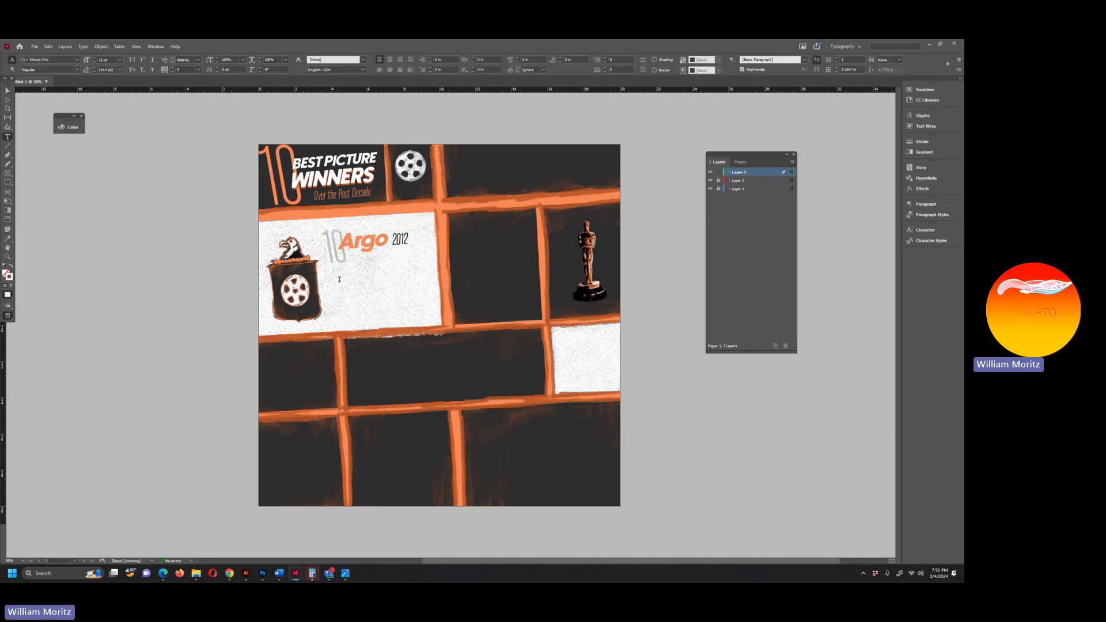
{"action": "left_click", "coordinate": [353, 320]}
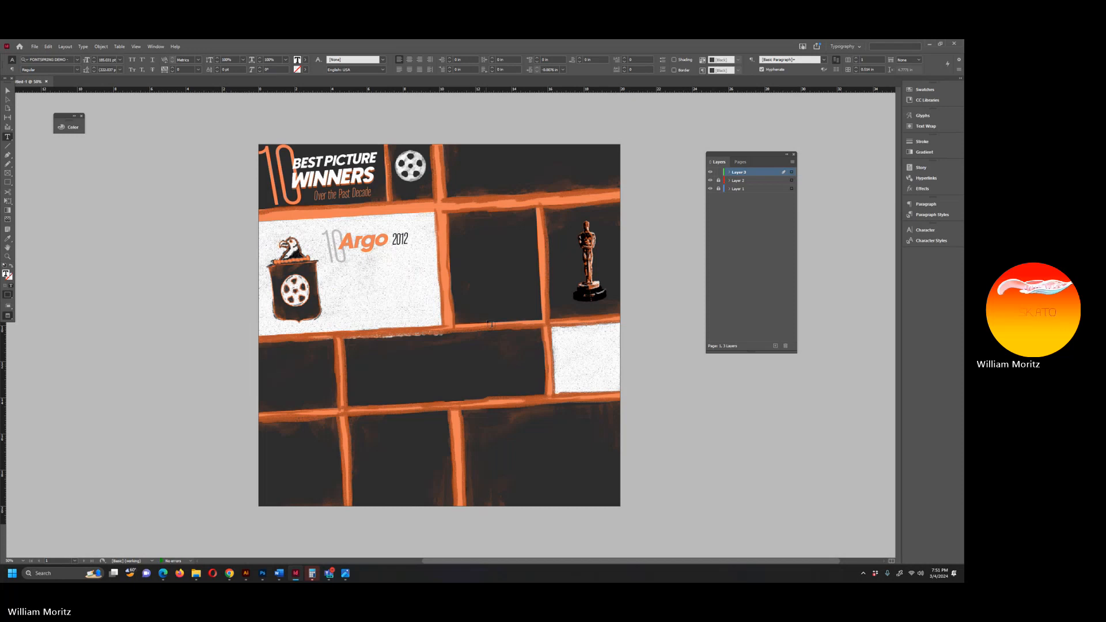
{"action": "left_click_drag", "start_coordinate": [488, 321], "coordinate": [597, 397]}
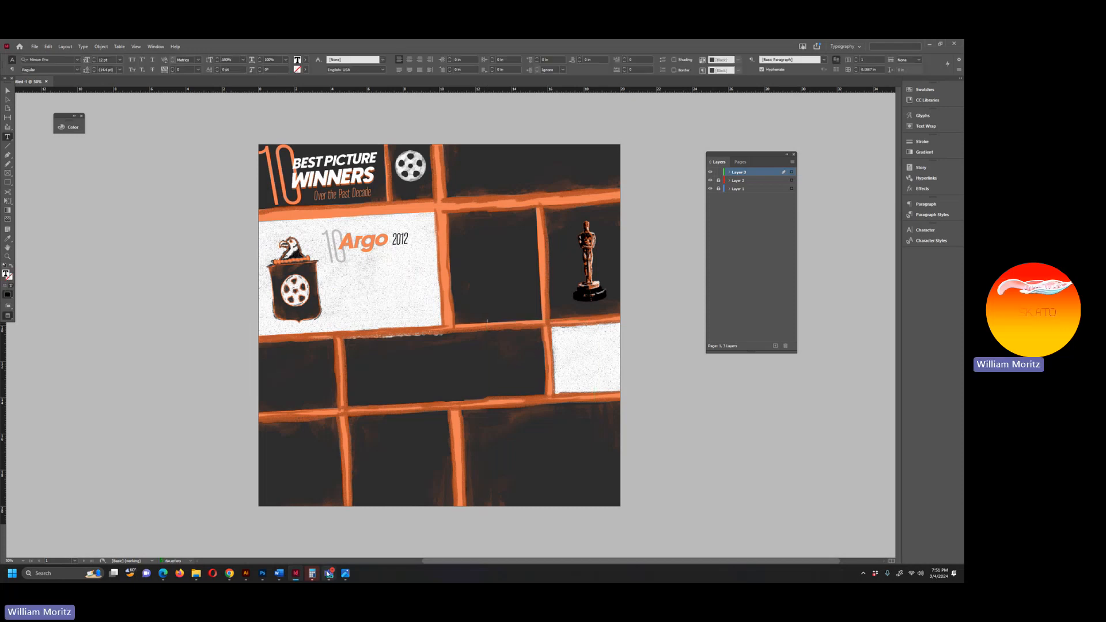
{"action": "left_click", "coordinate": [280, 574]}
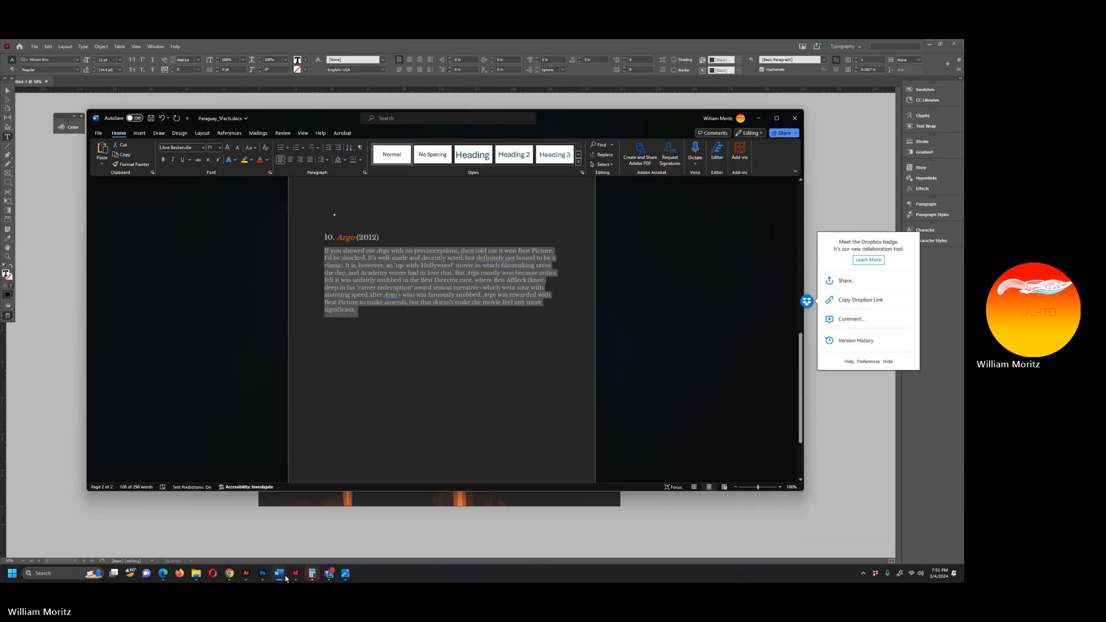